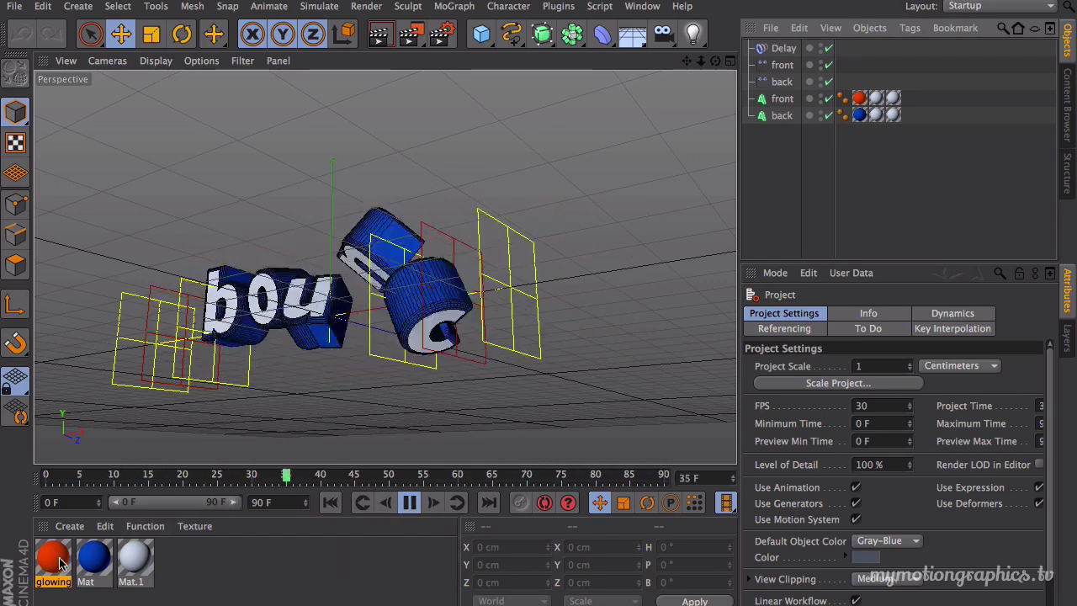
Stop playback and group the Delay, both front and both back objects under one null.
click(410, 505)
click(782, 100)
click(787, 116)
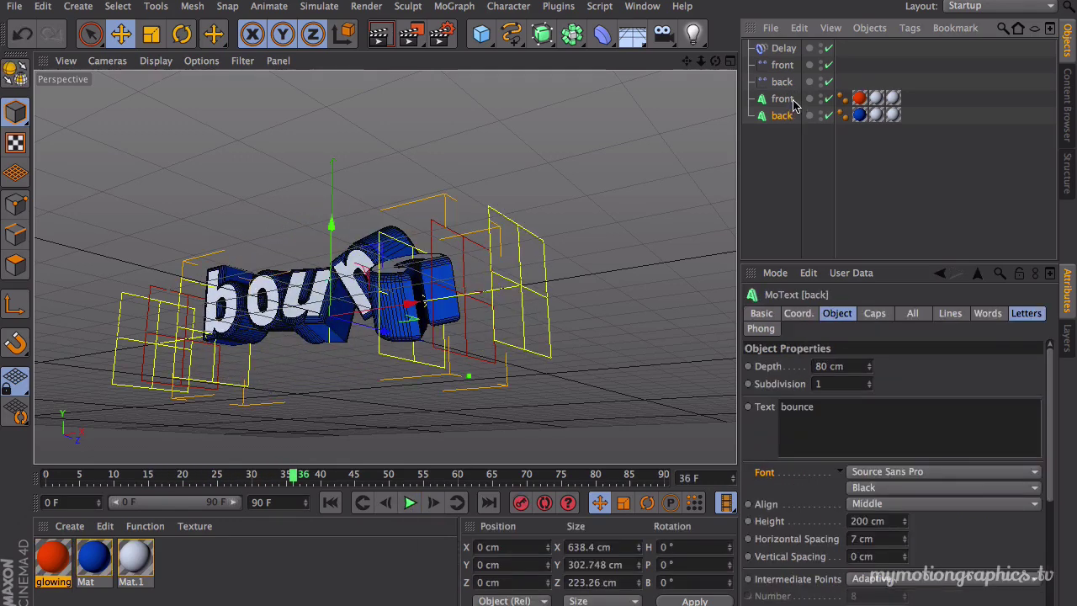
key(ctrl+a)
drag(834, 62, 870, 57)
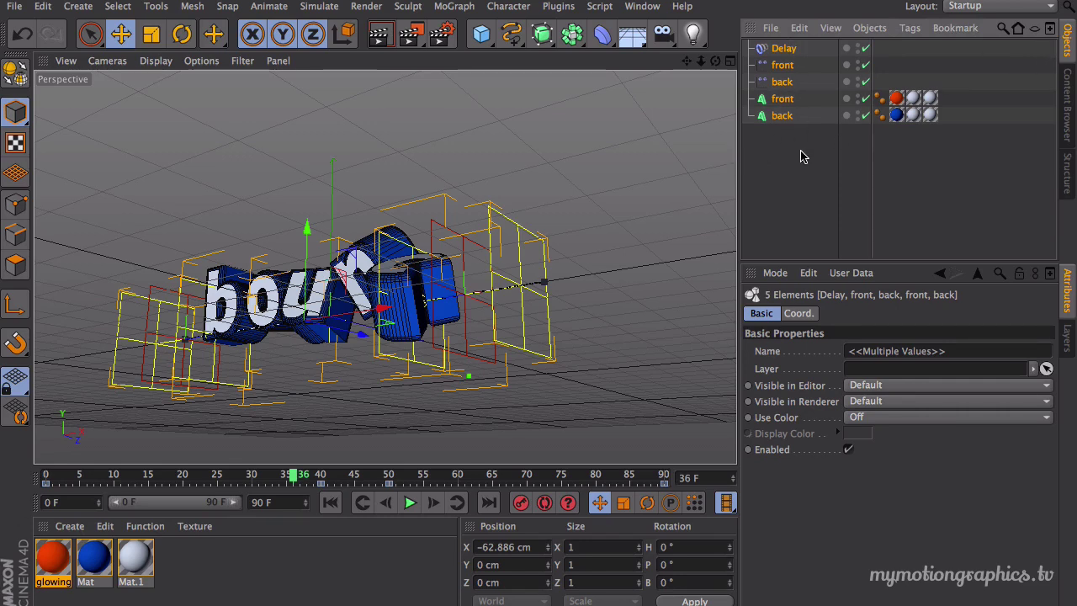
key(alt+g)
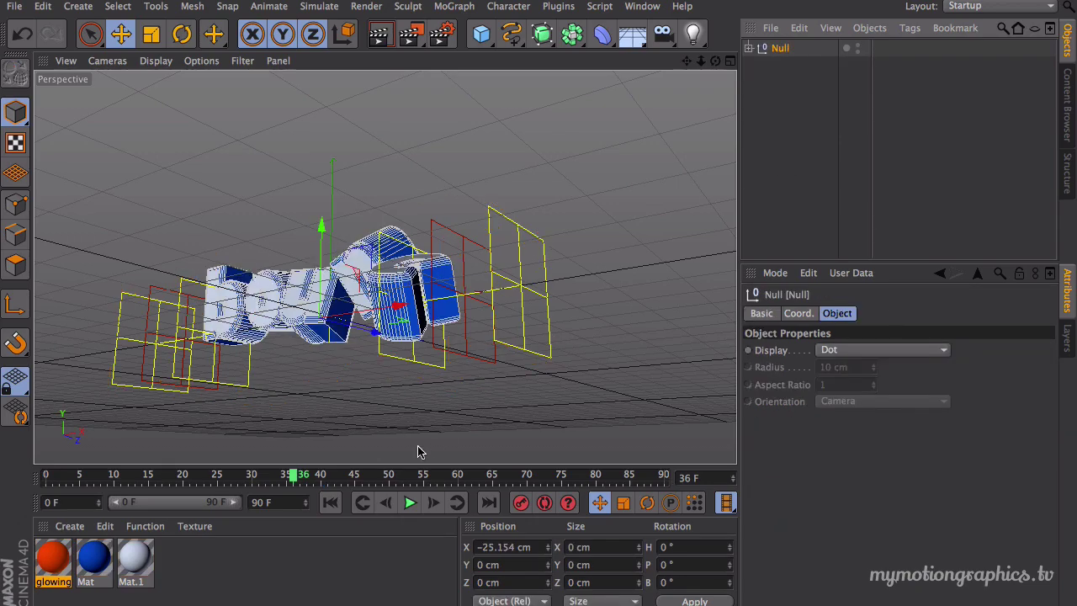
Play the animation from the start and rename the new null to text.
click(330, 502)
click(410, 502)
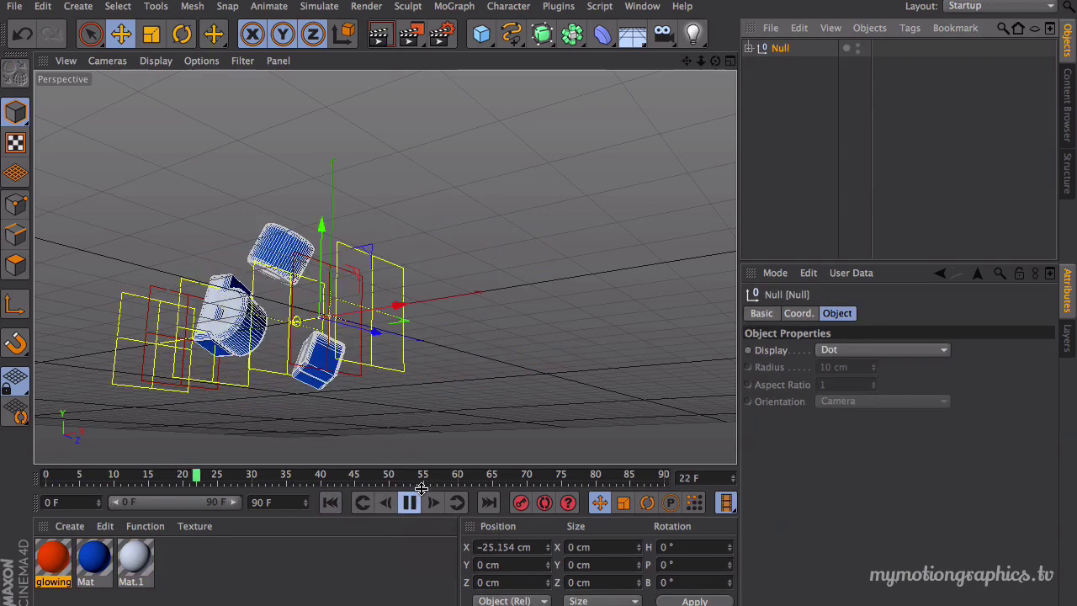
double_click(783, 48)
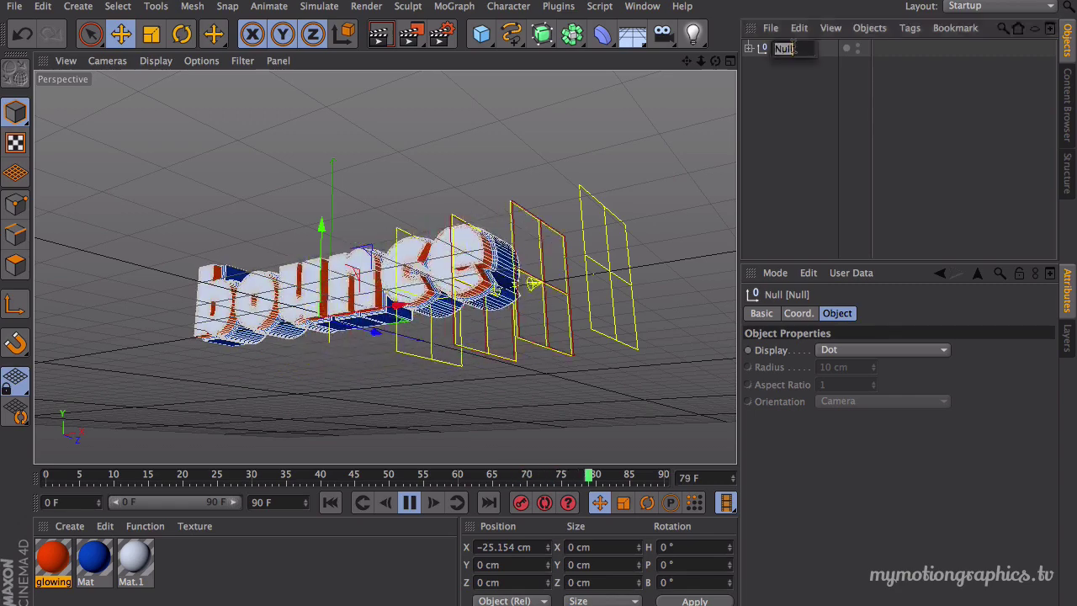
text(text)
key(Return)
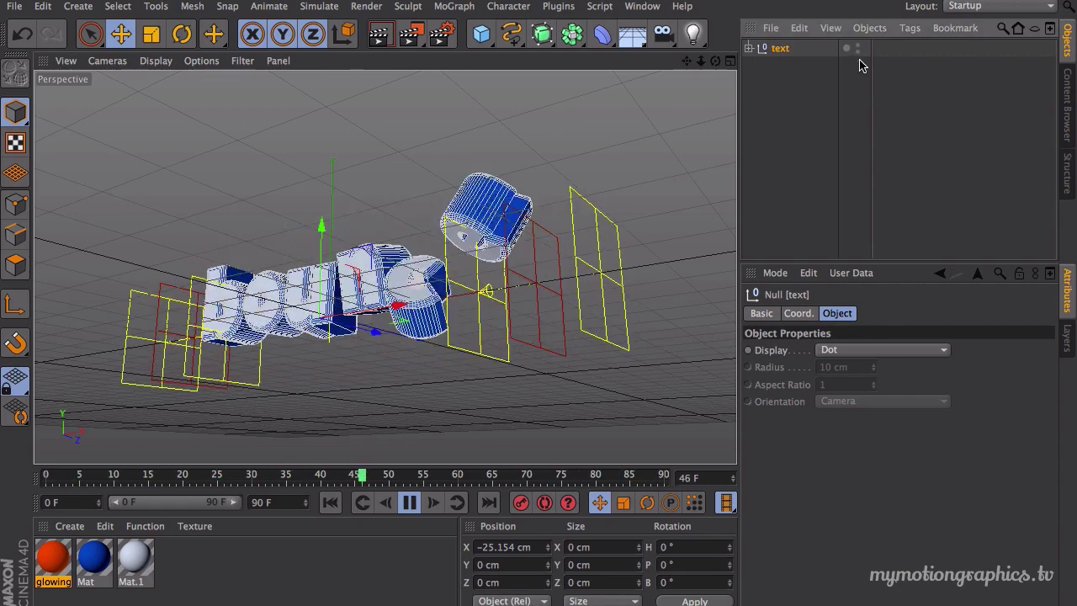
Inside the text null, group Delay and the front and back effectors under their own null.
click(749, 48)
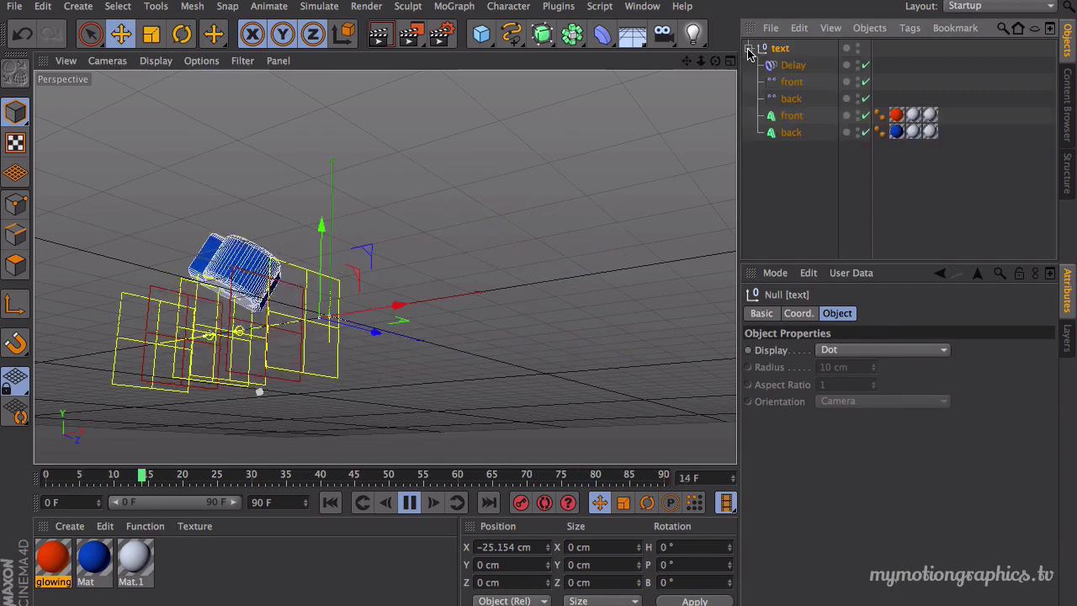
click(793, 81)
click(796, 67)
shift+click(794, 98)
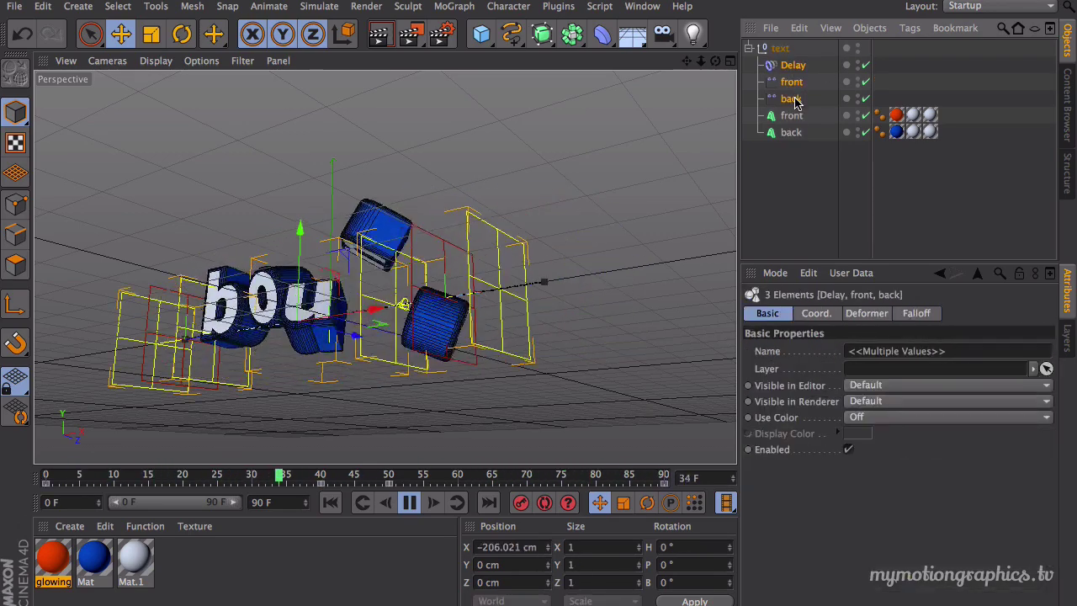
key(alt+g)
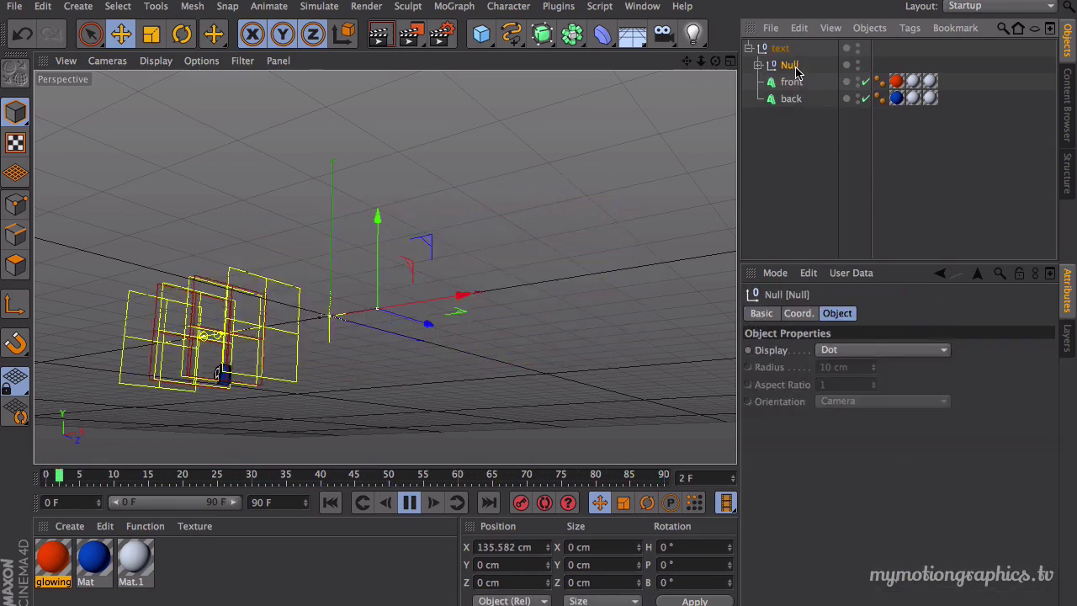
Rename the nested null to effectors, collapse the text hierarchy and leave nothing selected.
double_click(797, 69)
text(e)
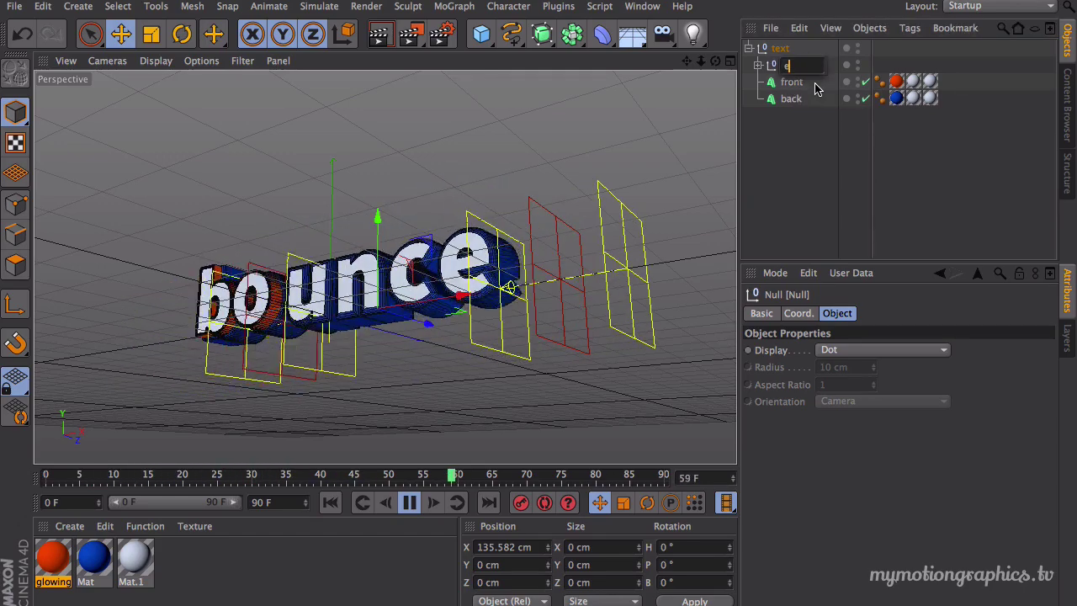
text(ffectors)
key(Return)
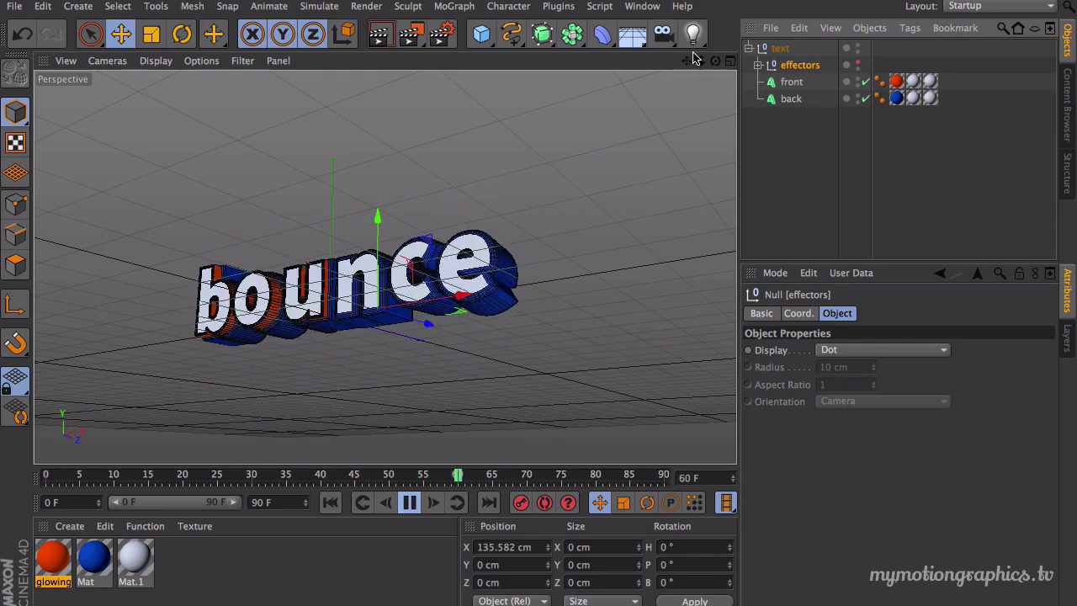
click(749, 48)
click(780, 48)
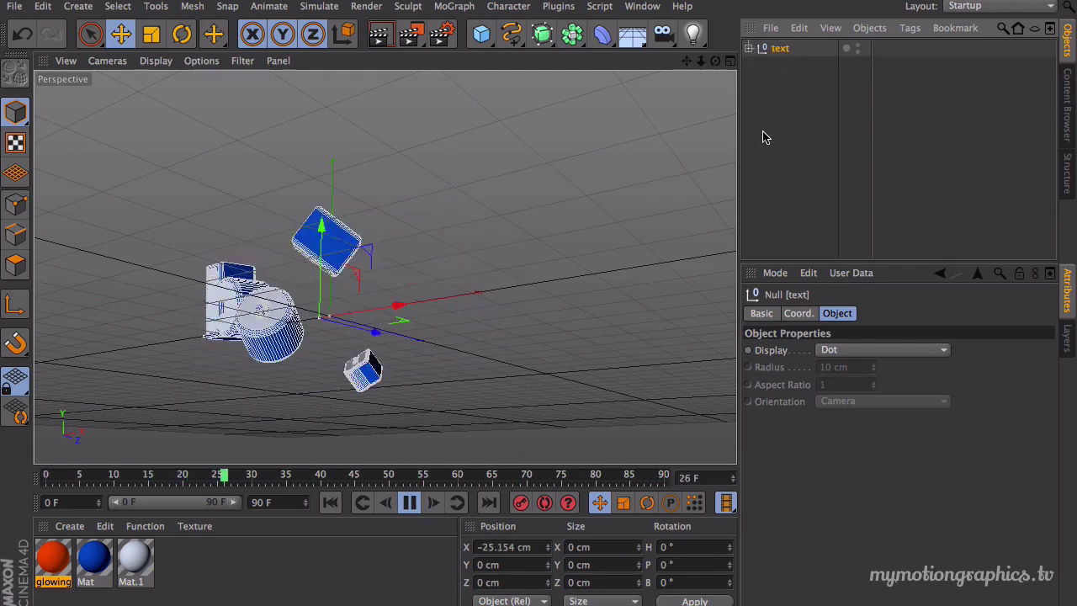
click(790, 137)
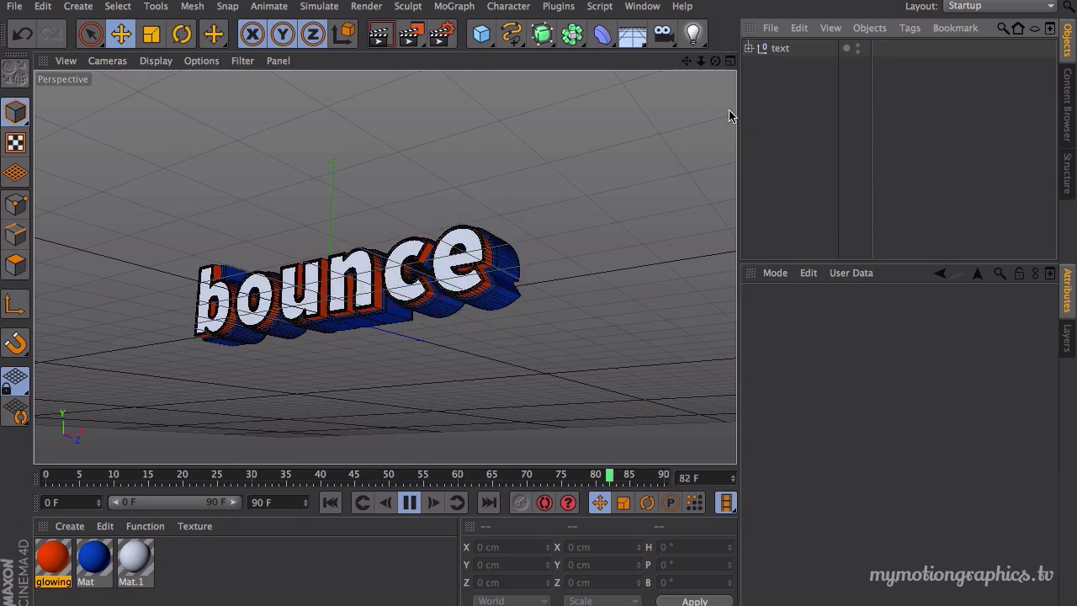
Stop playback, add a Target Camera to the scene and look through it.
click(409, 502)
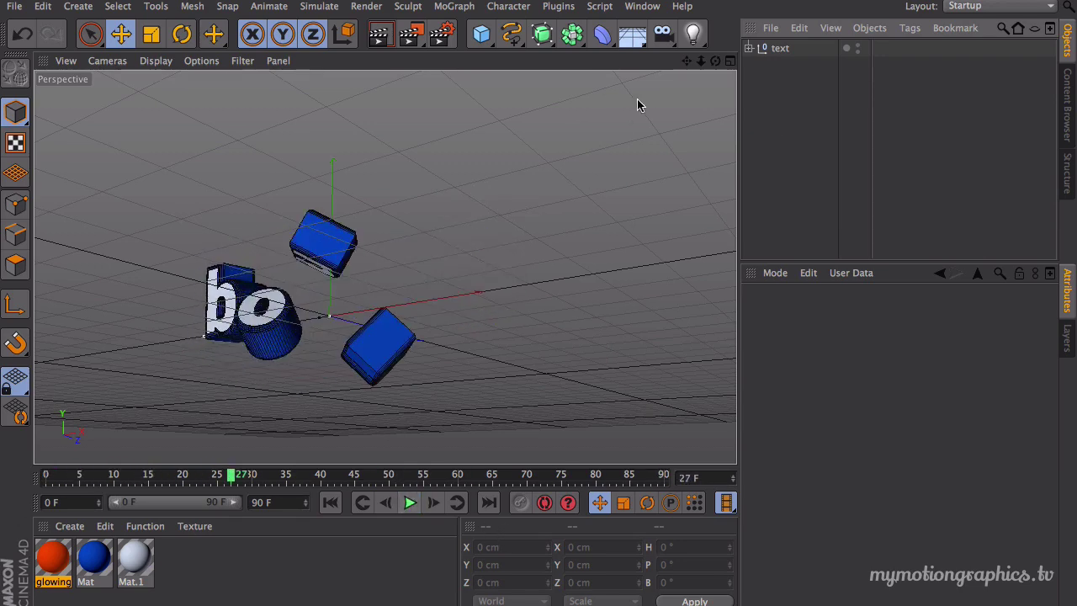
click(663, 34)
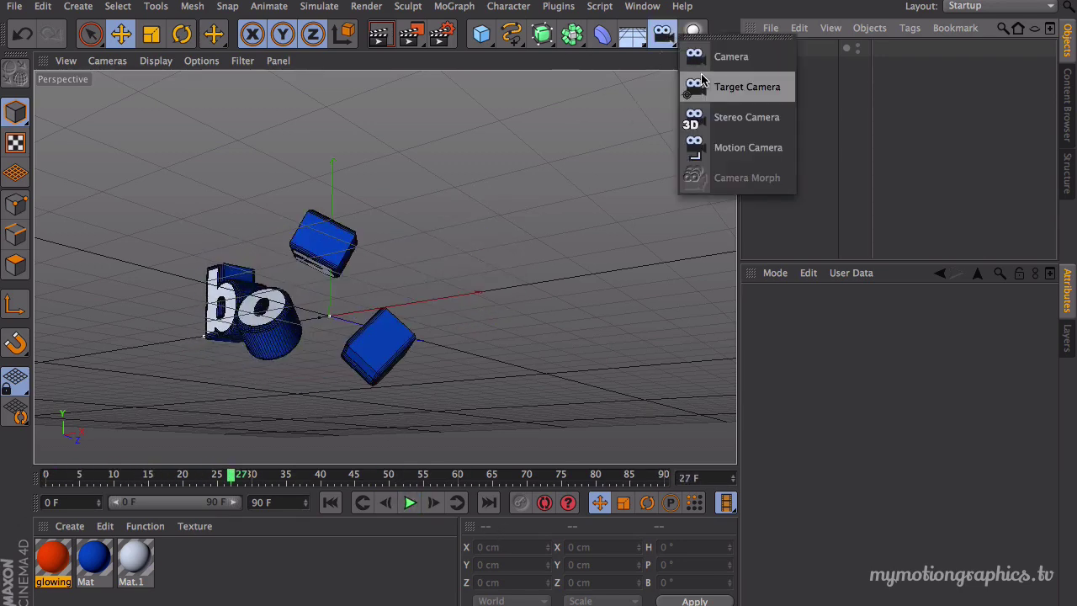
click(730, 92)
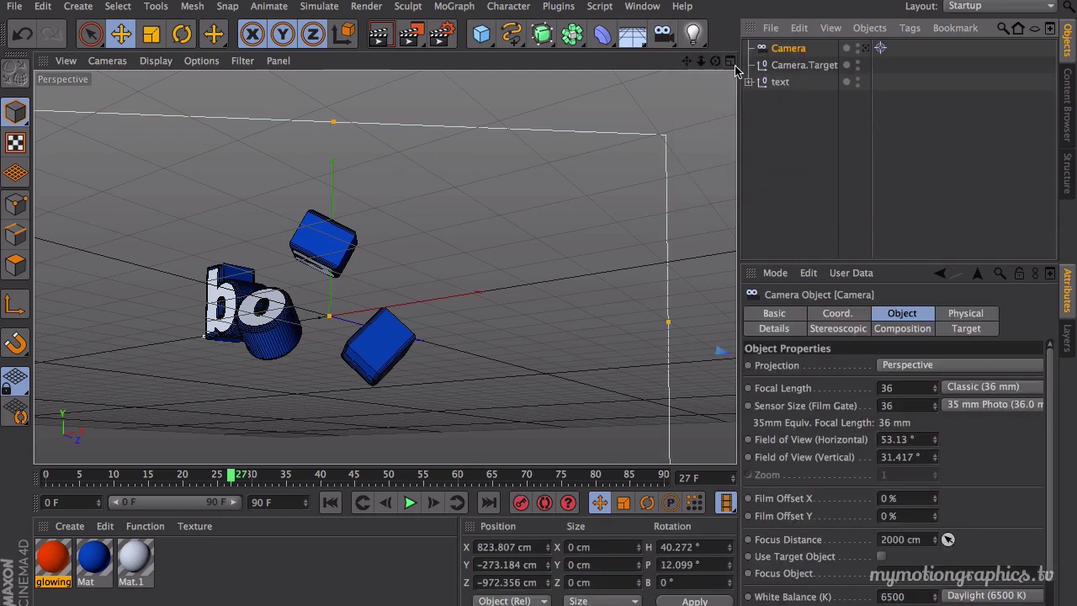
click(868, 49)
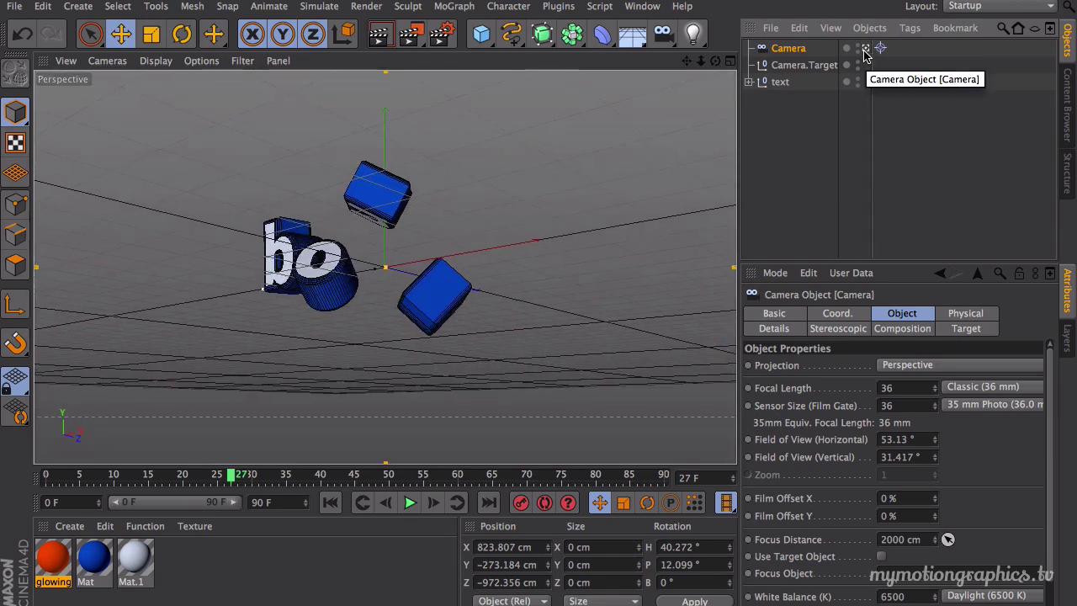
With the animation at frame 90, move the camera's target null to about Y 47.8 cm and Z 32.9 cm to reframe the word.
click(806, 67)
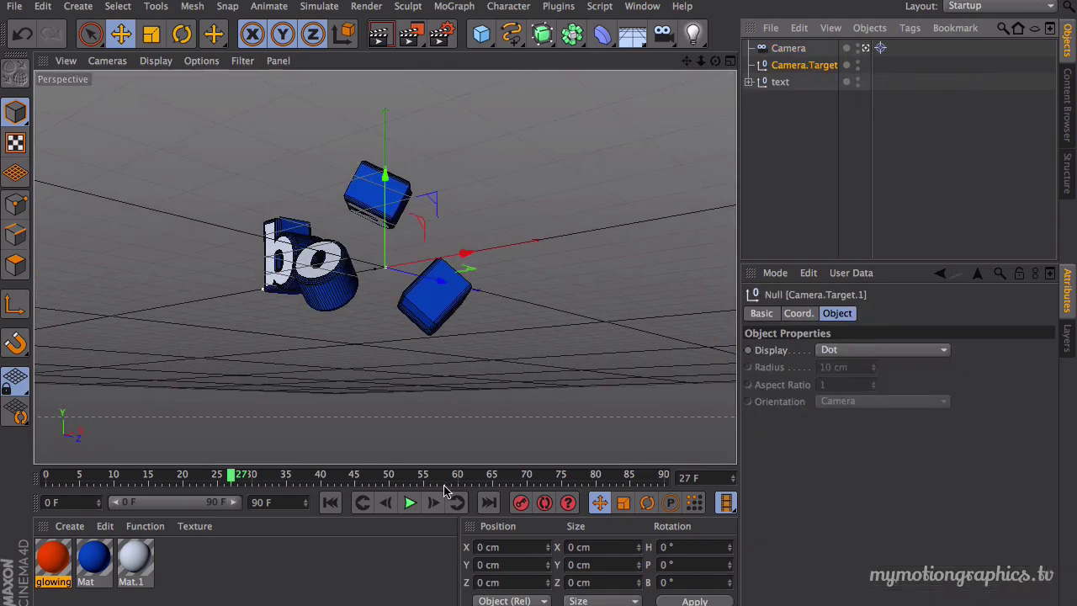
click(410, 502)
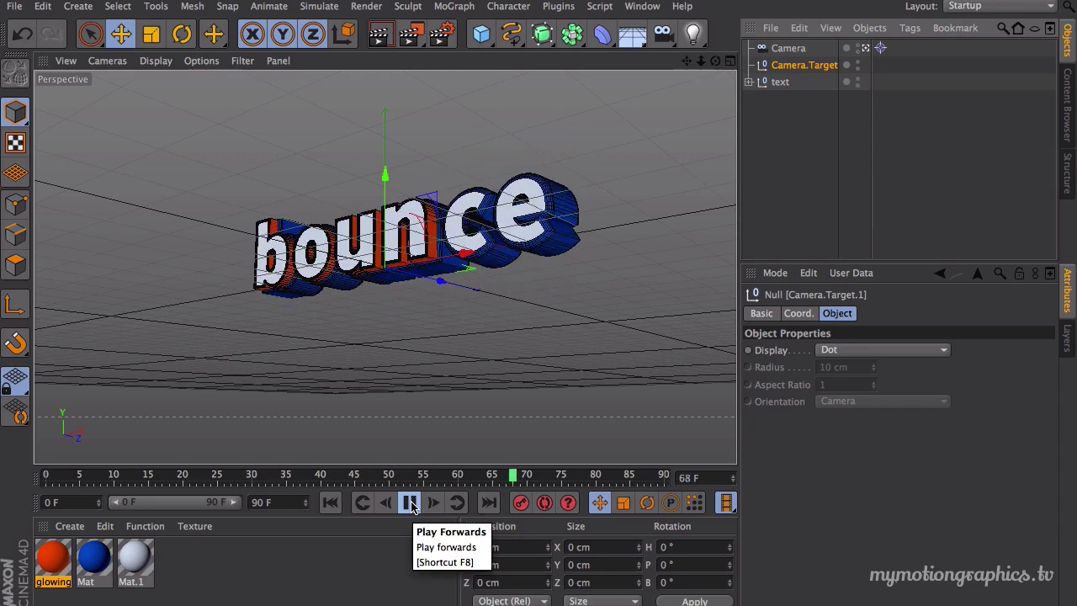
click(410, 502)
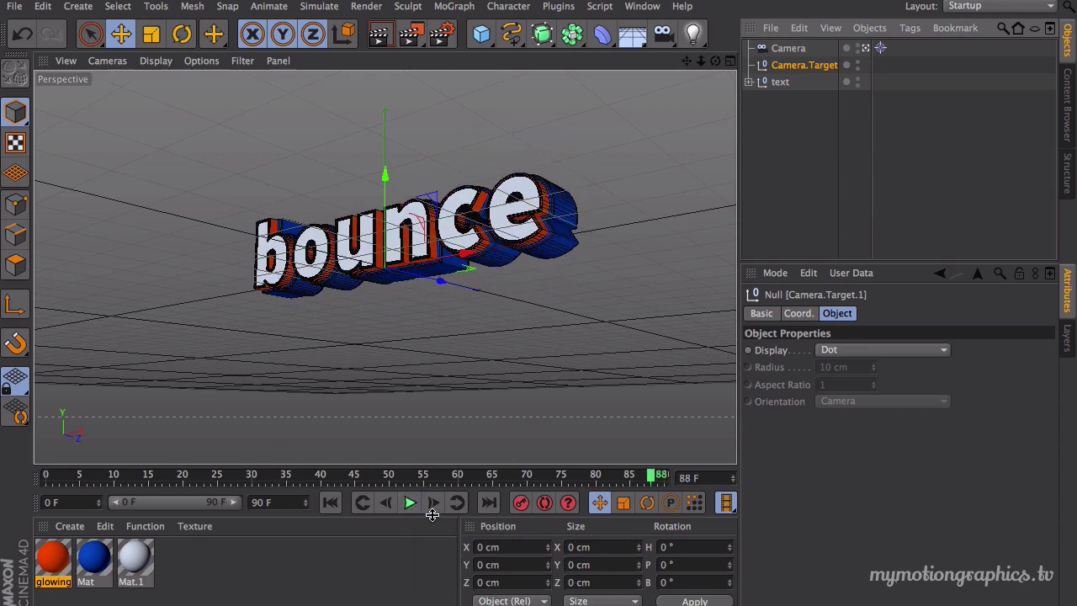
click(434, 503)
click(433, 502)
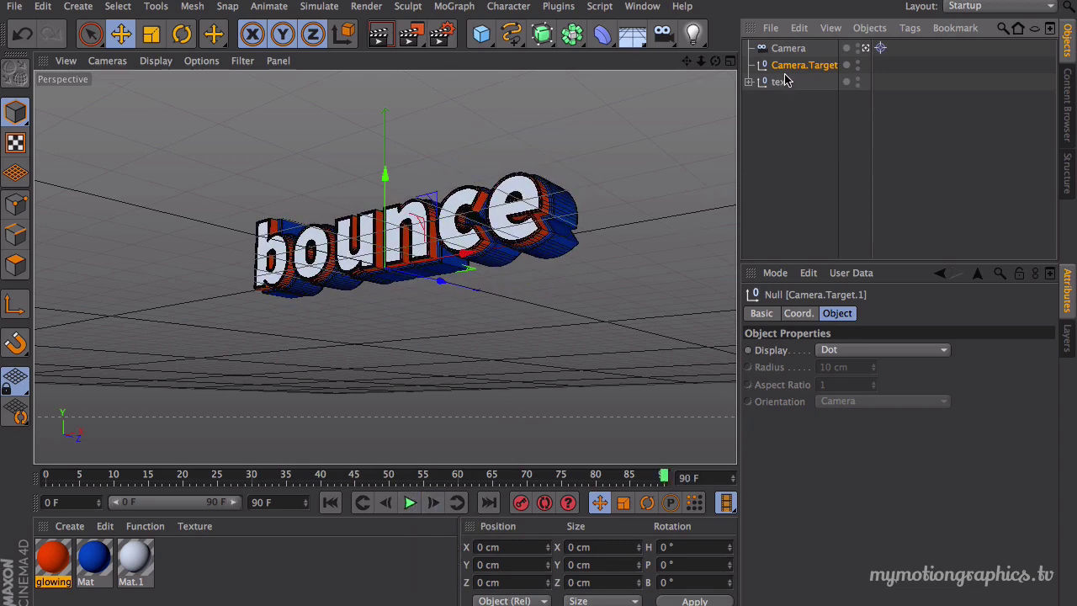
drag(387, 207, 384, 168)
drag(425, 285, 438, 281)
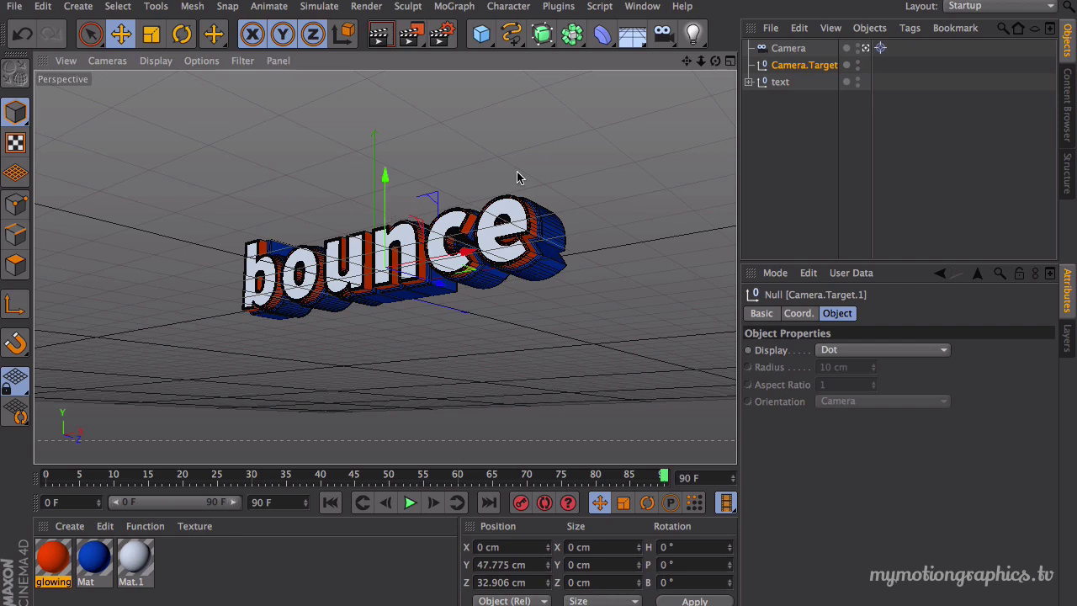
Set the camera's focal length to Wide Angle (25 mm).
click(787, 50)
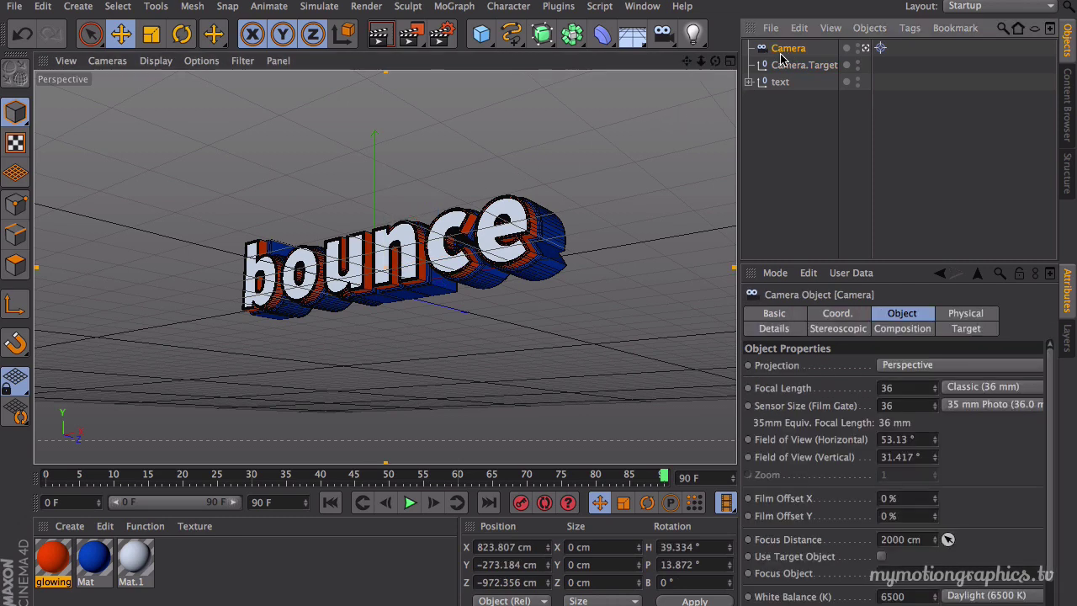
click(992, 389)
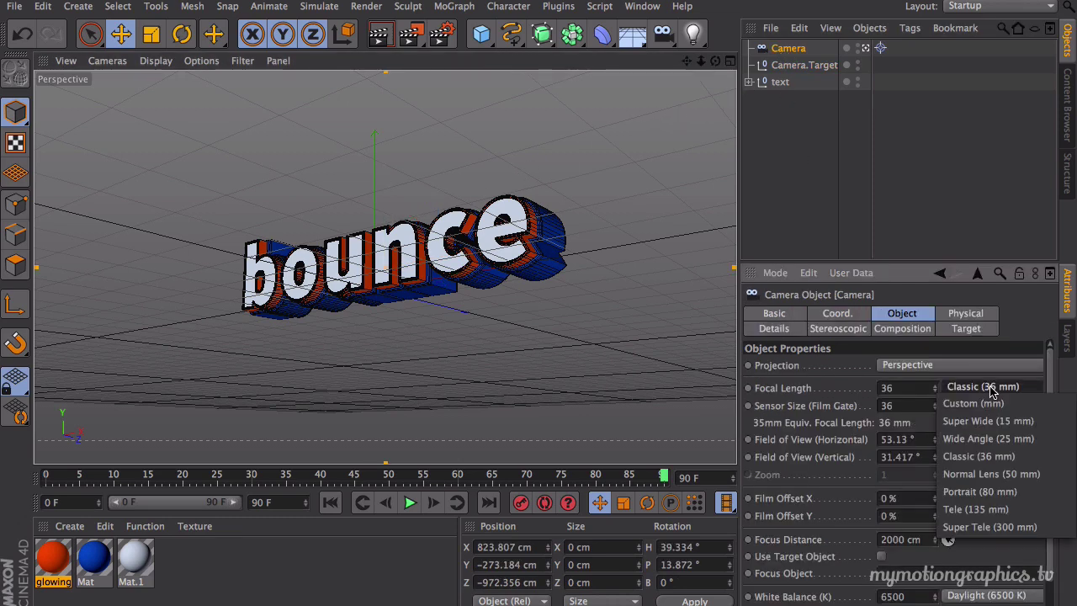
click(1013, 444)
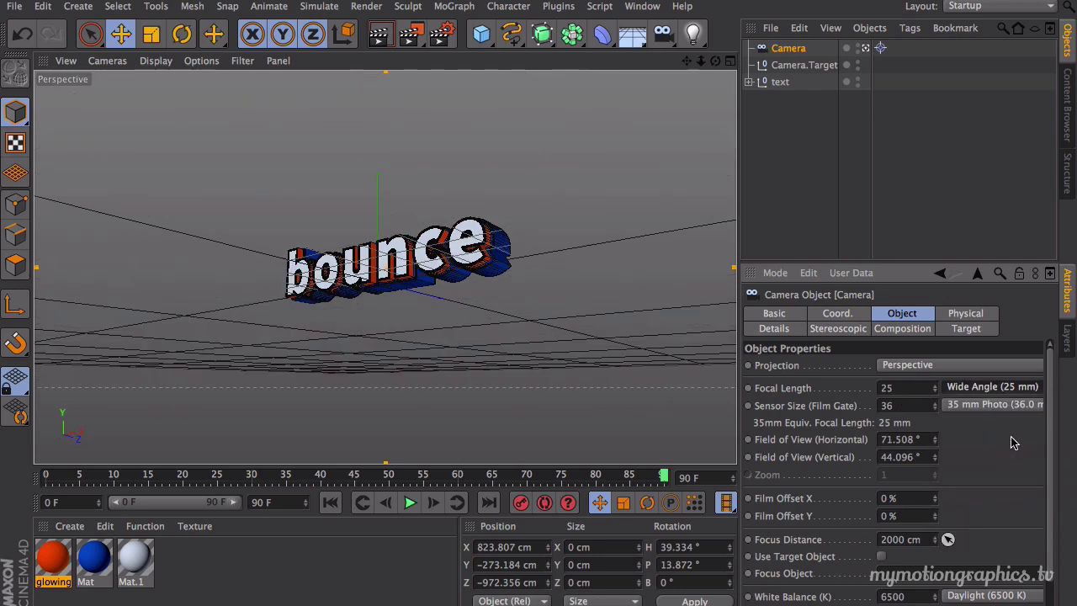
In the Top view, move the camera along its viewing axis closer to the text, to about X 496.5, Y -145.7, Z -573 cm.
click(731, 62)
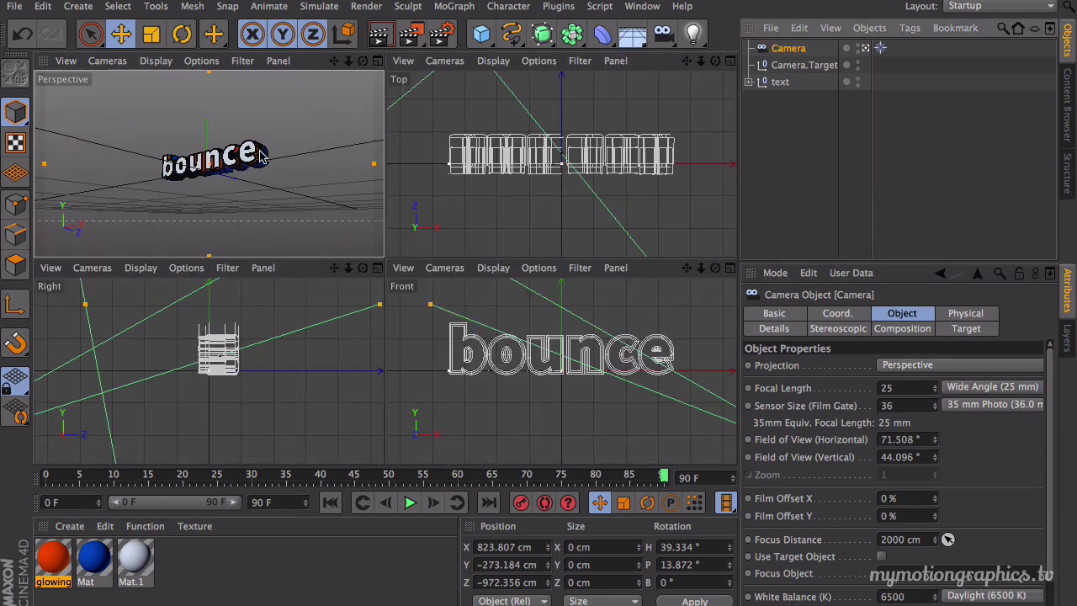
scroll(257, 341, down, 4)
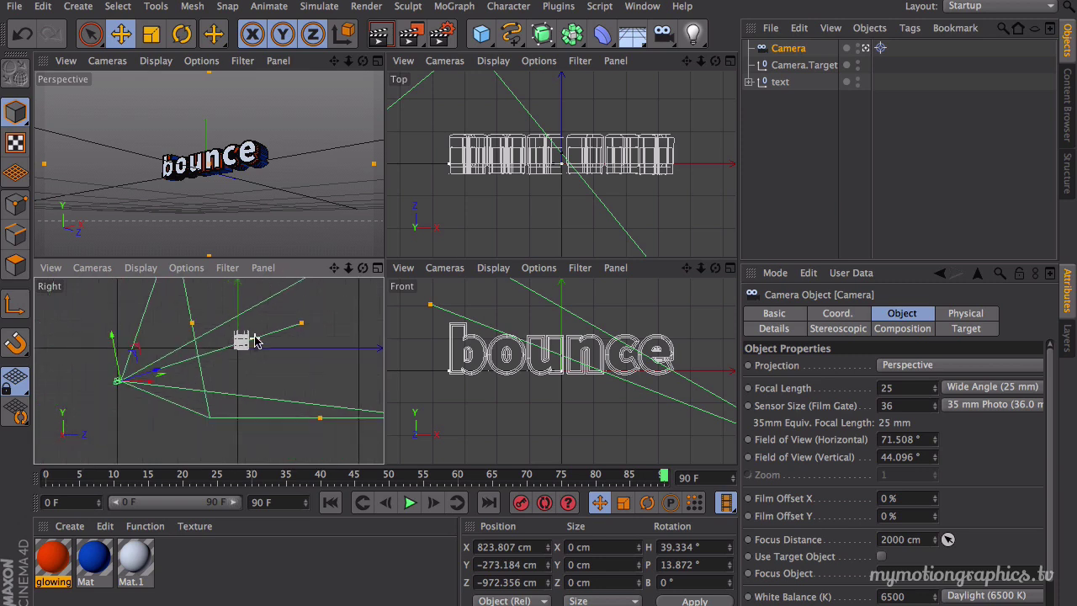
scroll(568, 195, down, 3)
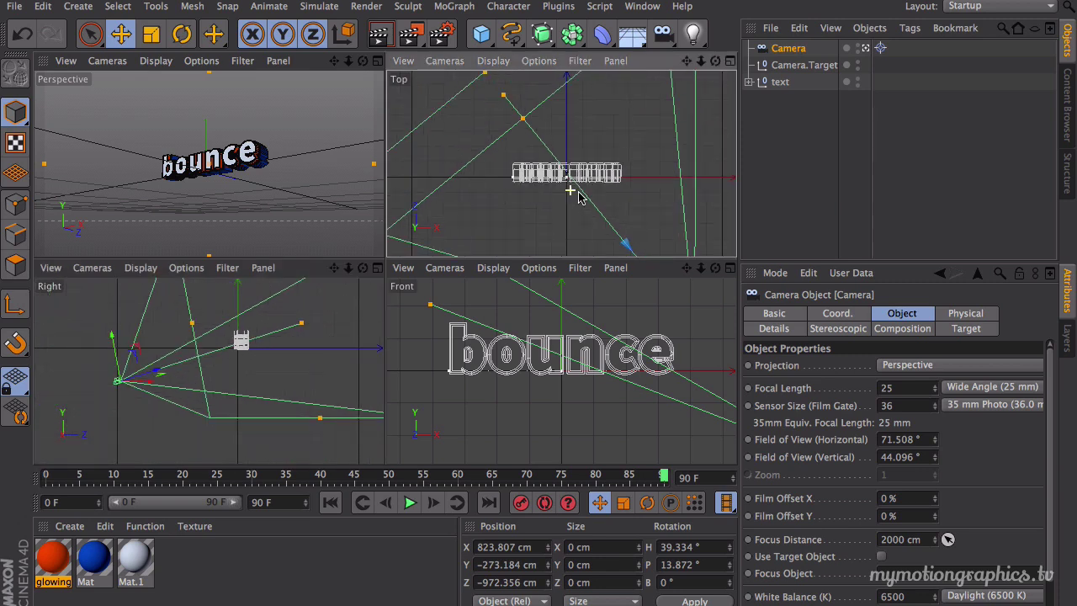
alt+middle_drag(622, 203, 570, 94)
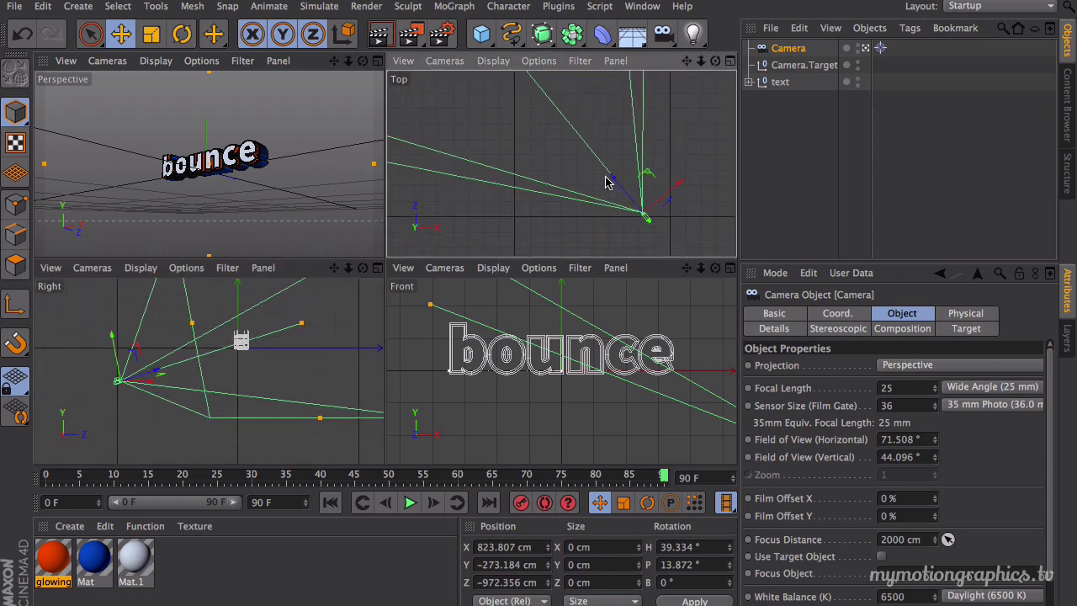
alt+middle_drag(607, 135, 611, 182)
scroll(615, 190, down, 2)
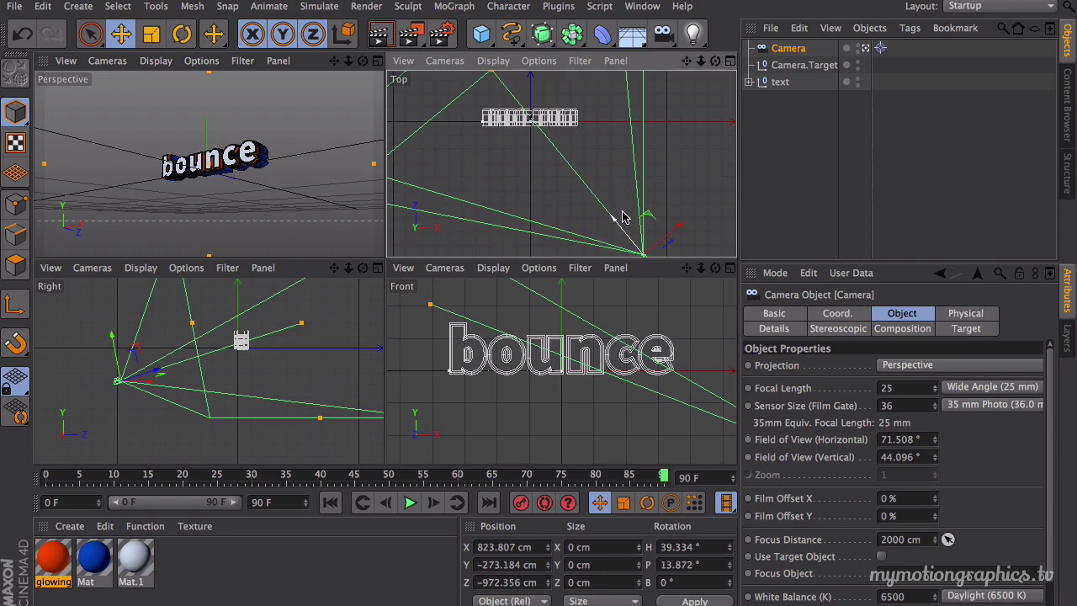
click(729, 62)
alt+middle_drag(516, 235, 589, 192)
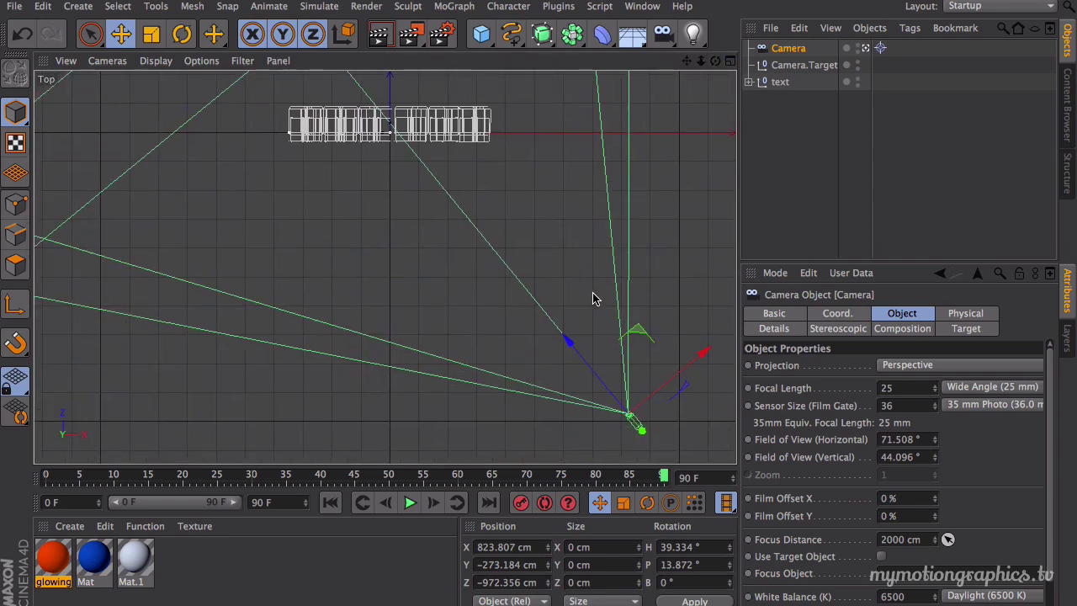
drag(585, 366, 541, 244)
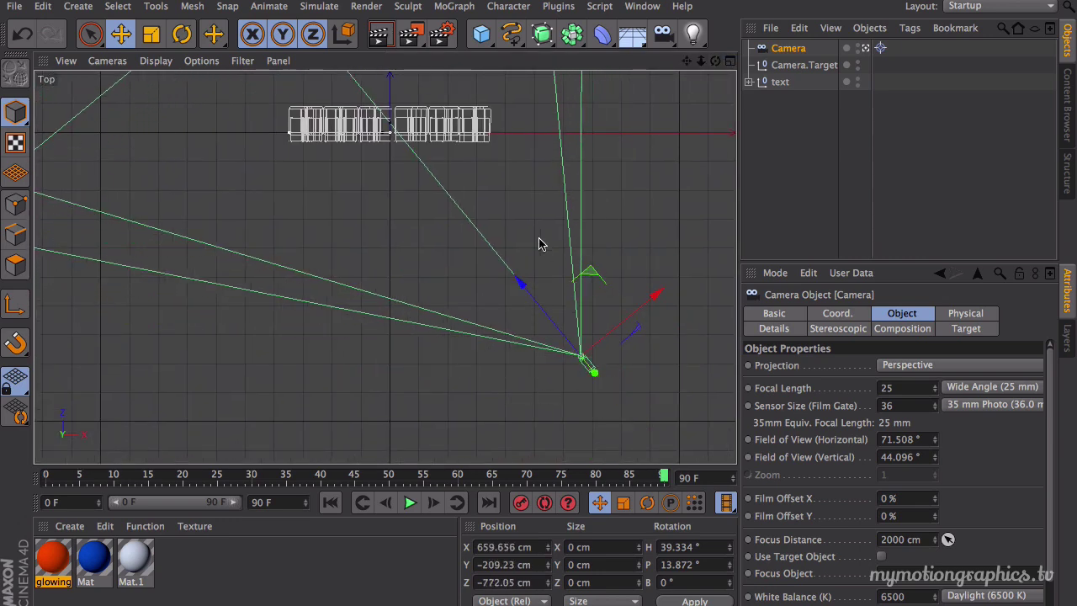
middle_click(667, 145)
drag(625, 176, 607, 153)
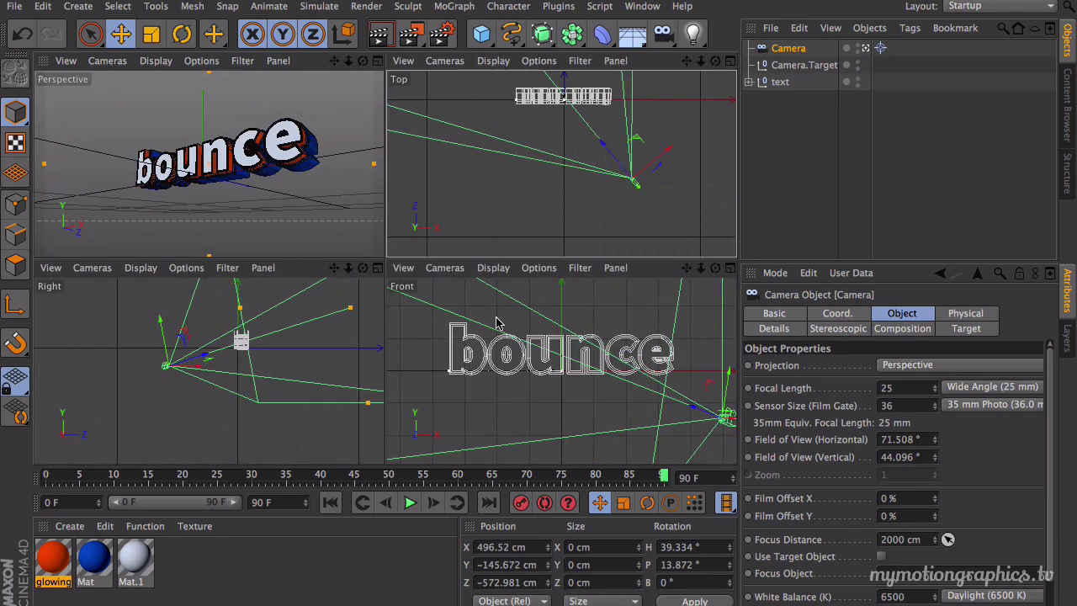
Play the animation to check the new framing and narrow the perspective viewport slightly.
click(410, 503)
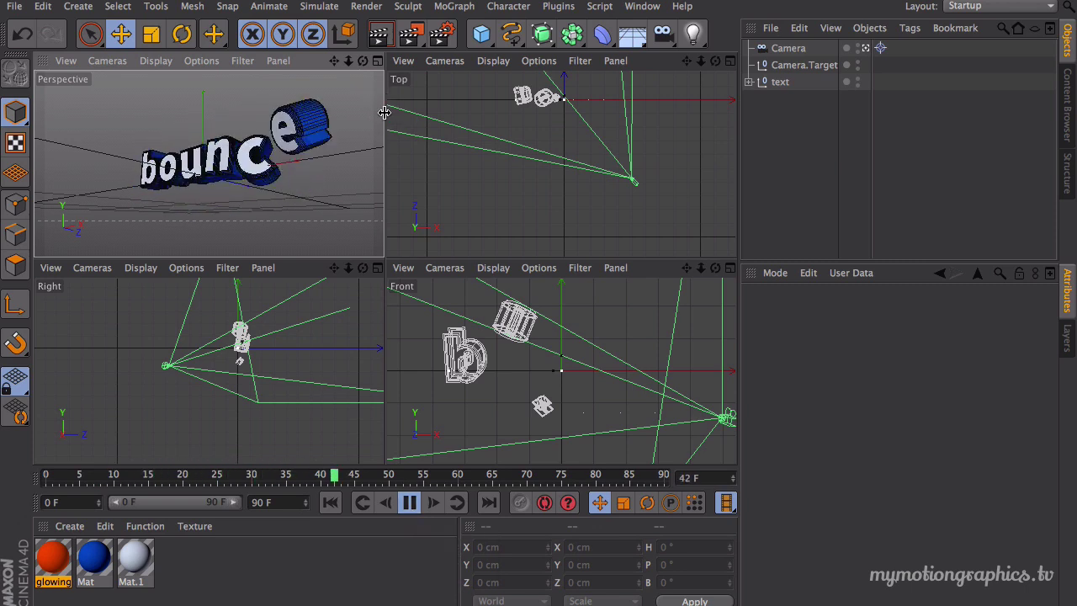
drag(385, 115, 364, 115)
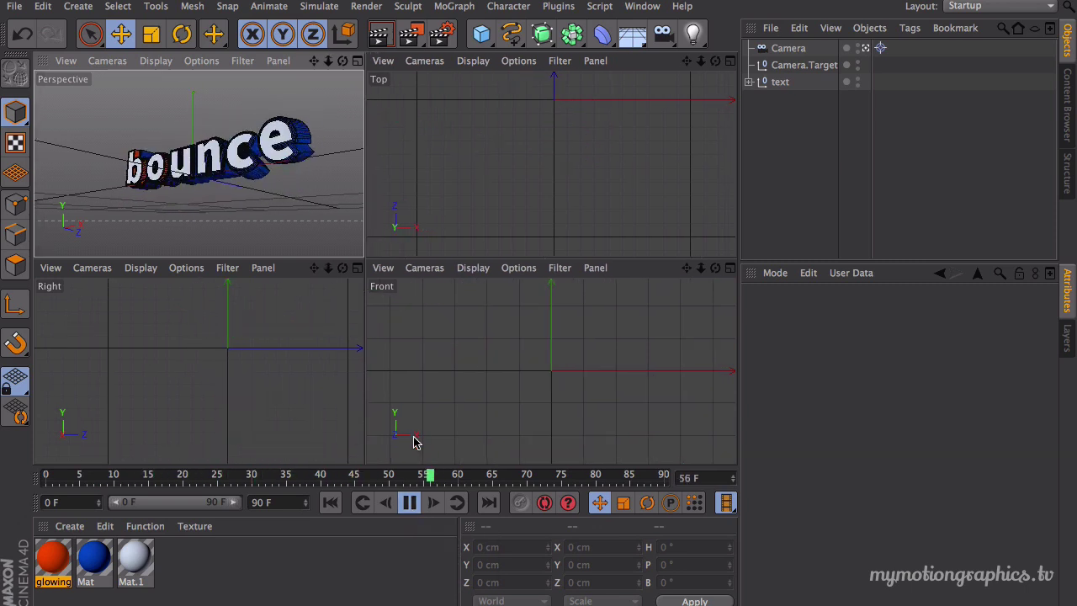
Stop playback at frame 75 and shift the camera's target null along X to about 86 cm.
click(410, 502)
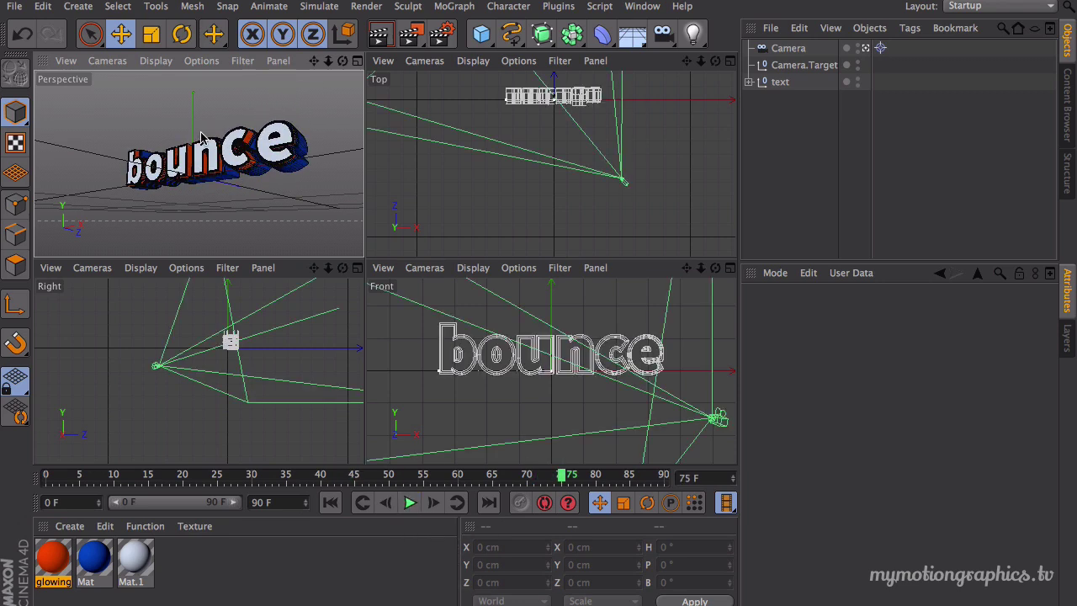
click(780, 72)
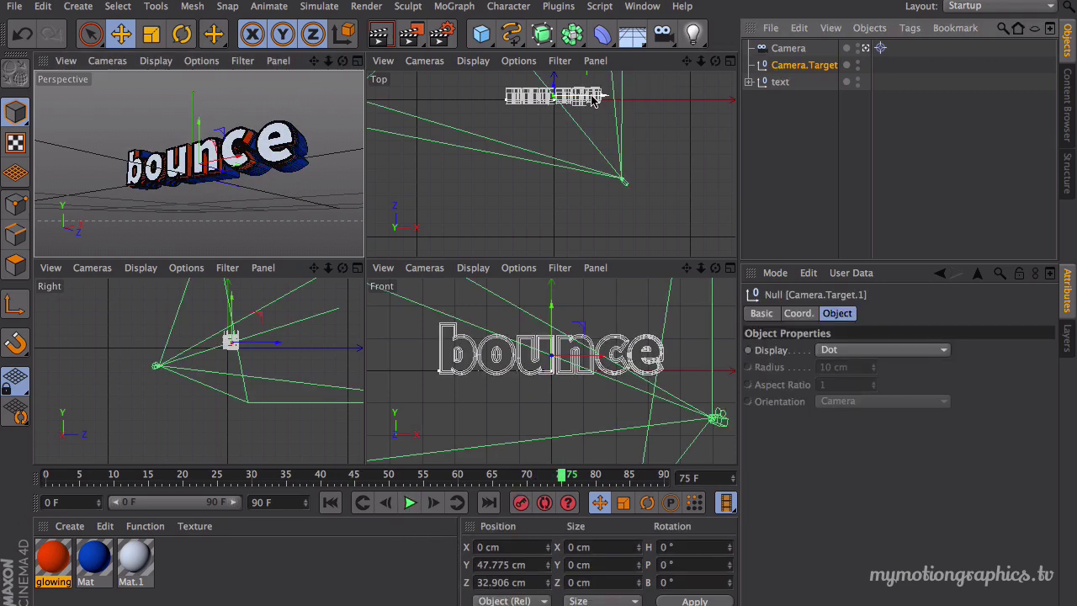
drag(596, 101, 609, 98)
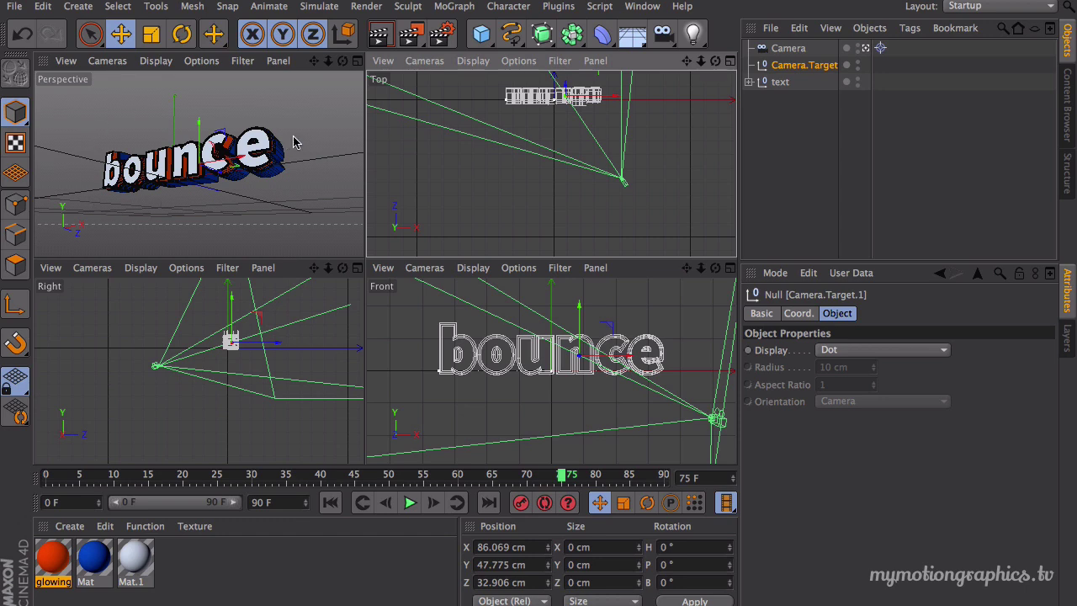
Advance the animation frame by frame to frame 90 to keyframe the camera's target null there.
click(433, 503)
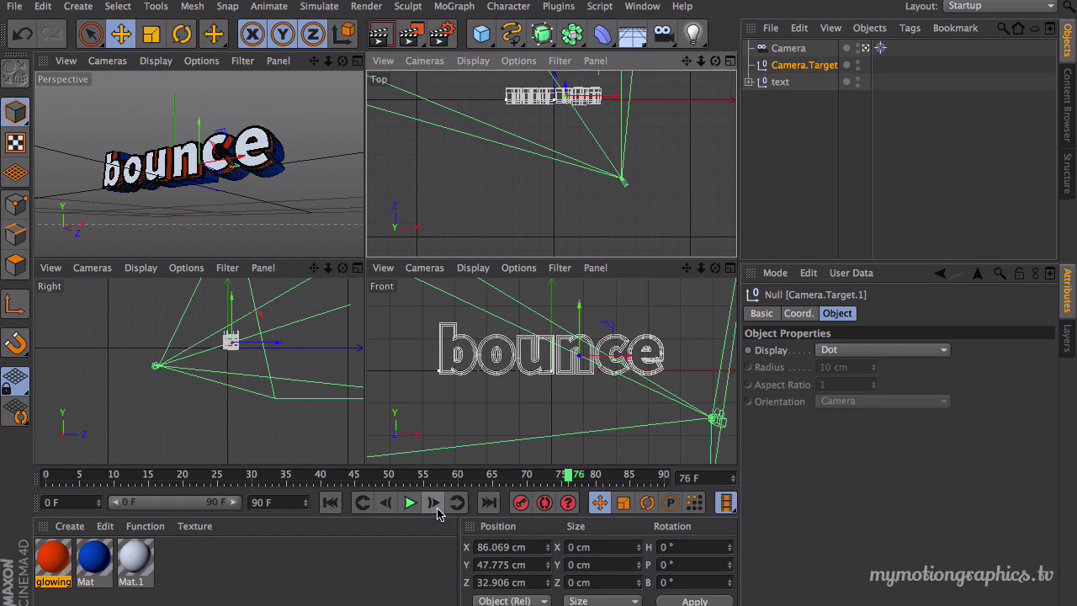
click(434, 503)
click(434, 502)
click(434, 503)
click(433, 502)
click(434, 503)
click(433, 502)
click(433, 502)
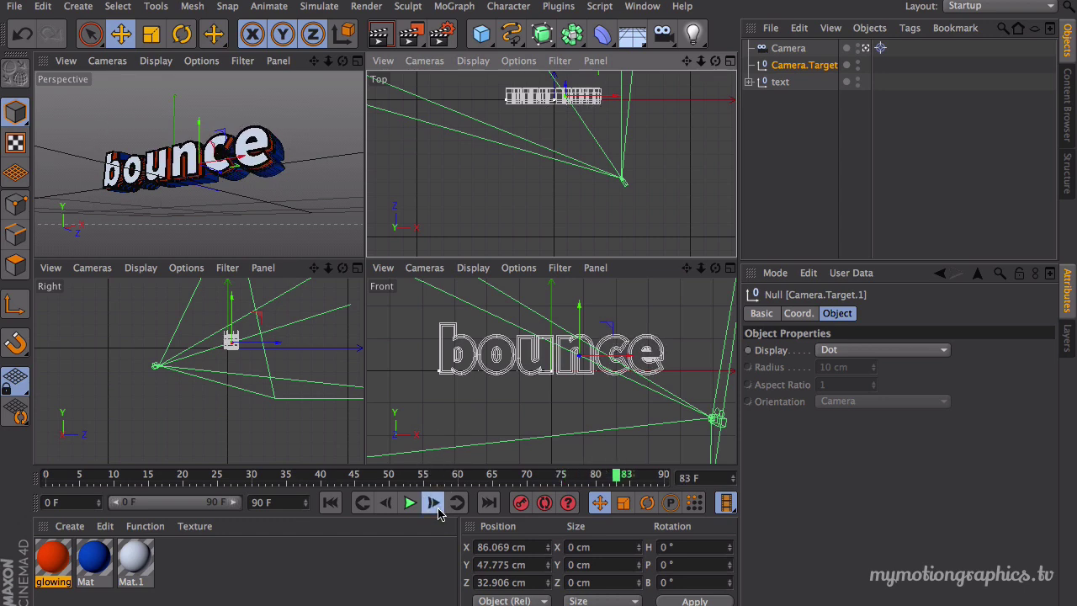
click(434, 502)
click(433, 503)
click(433, 503)
click(433, 502)
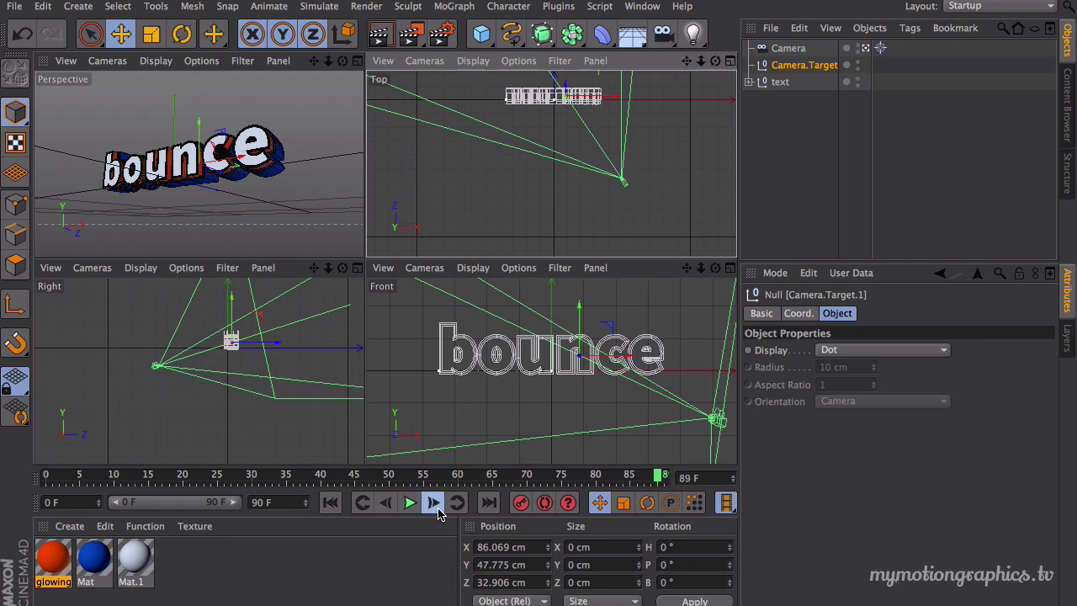
click(433, 502)
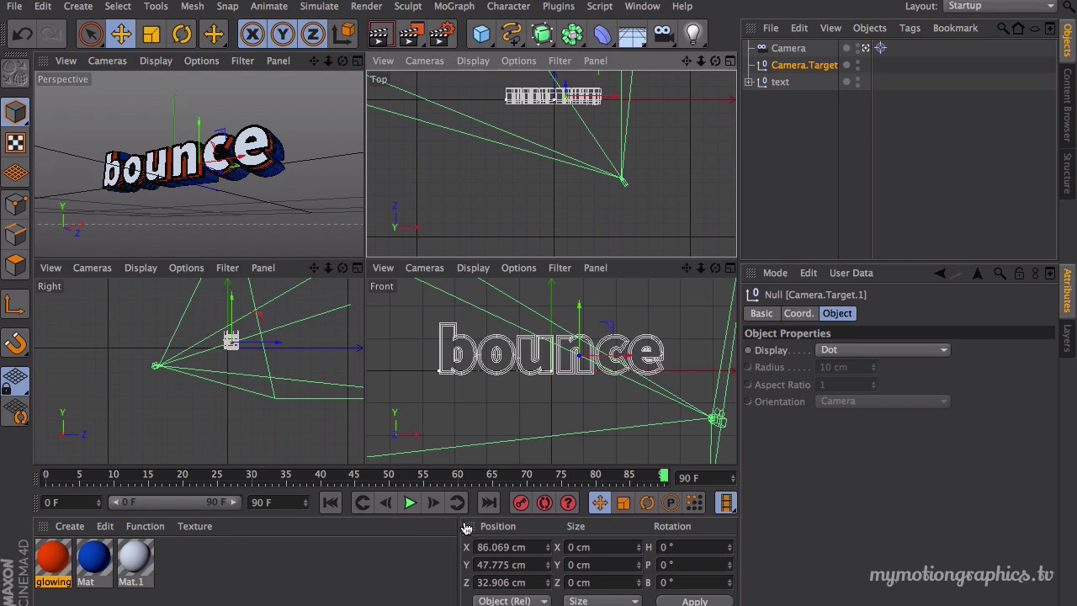
click(521, 504)
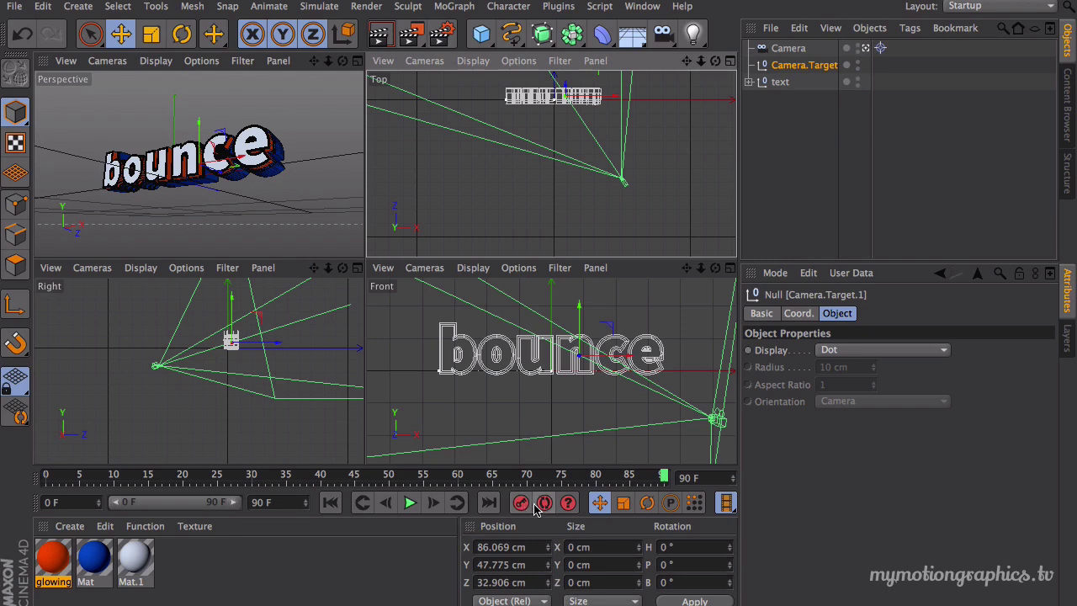
Extend the project length and preview range to 120 frames and go to frame 120.
double_click(283, 500)
text(12)
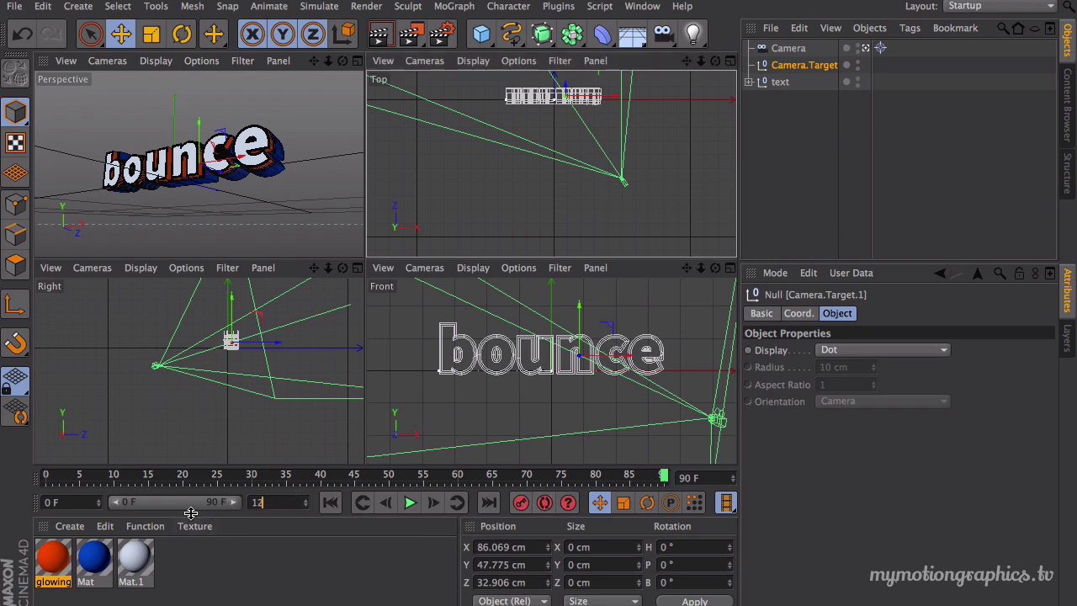
text(0)
key(Return)
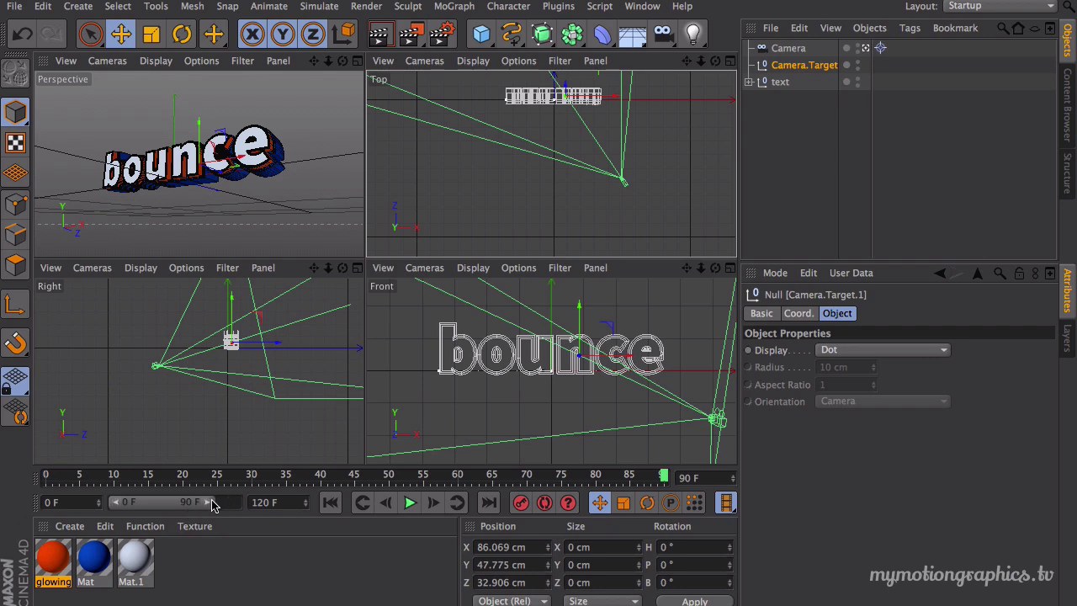
drag(210, 503, 260, 501)
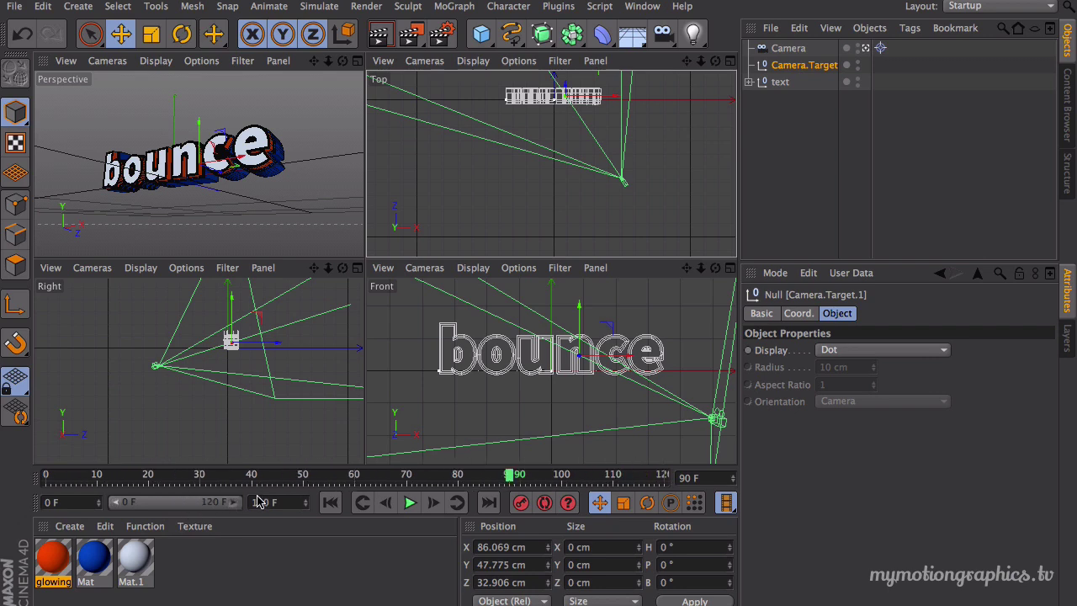
click(664, 476)
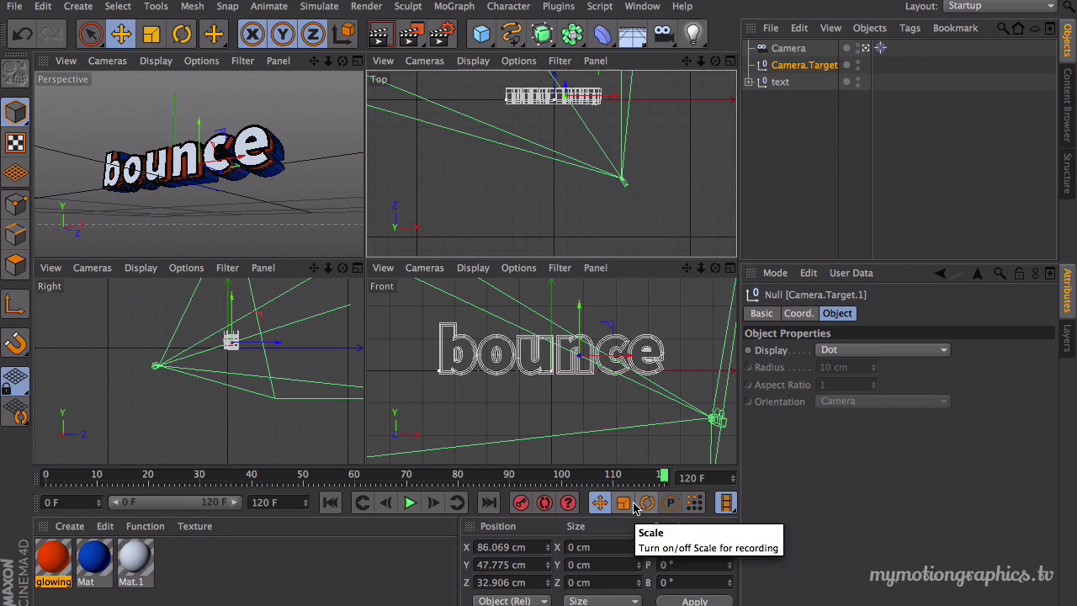
Keyframe the camera's position at frame 120 and at about X 183, Y -40, Z -302.5 cm on frame 0, and play the move.
click(791, 51)
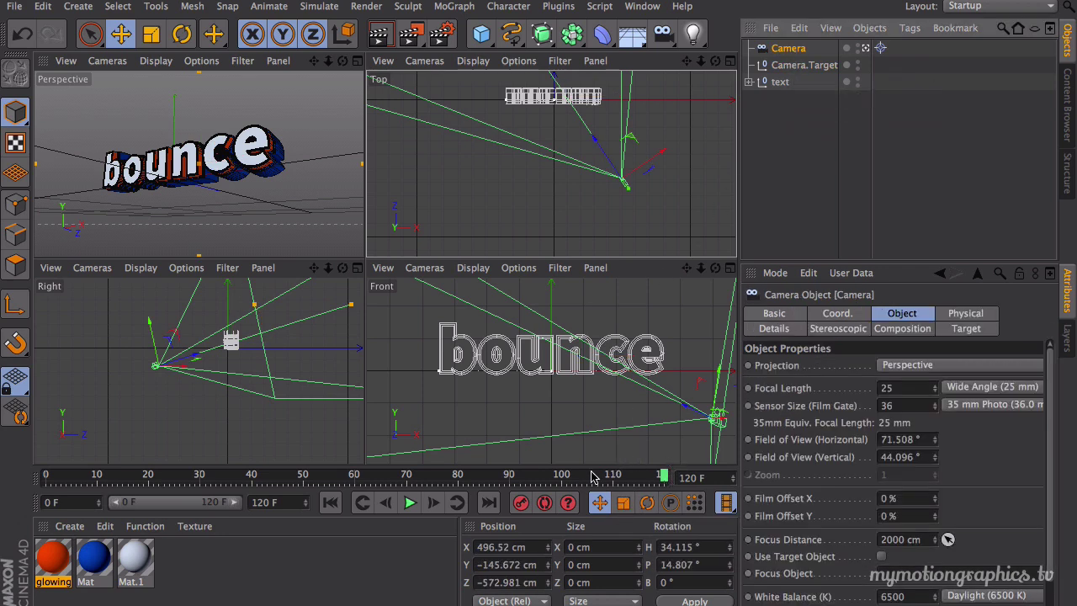
click(329, 502)
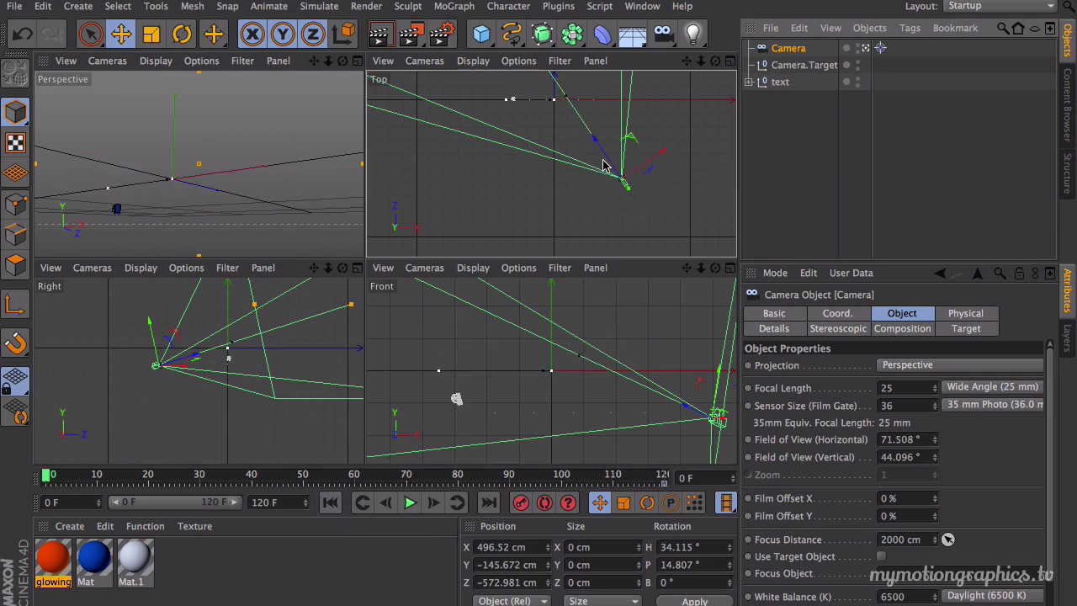
drag(634, 144, 591, 102)
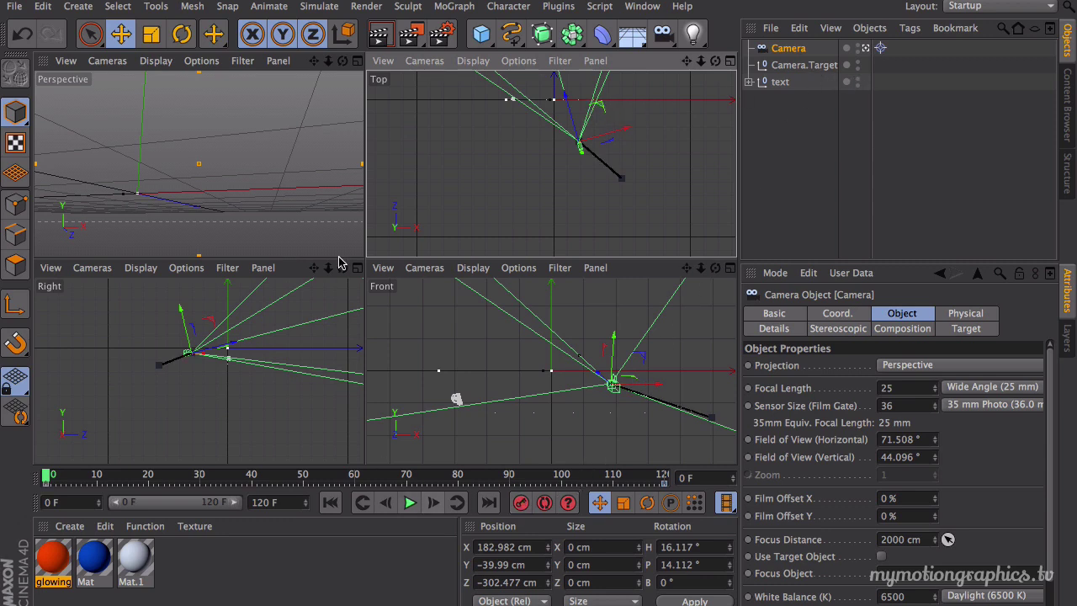
click(373, 311)
click(412, 502)
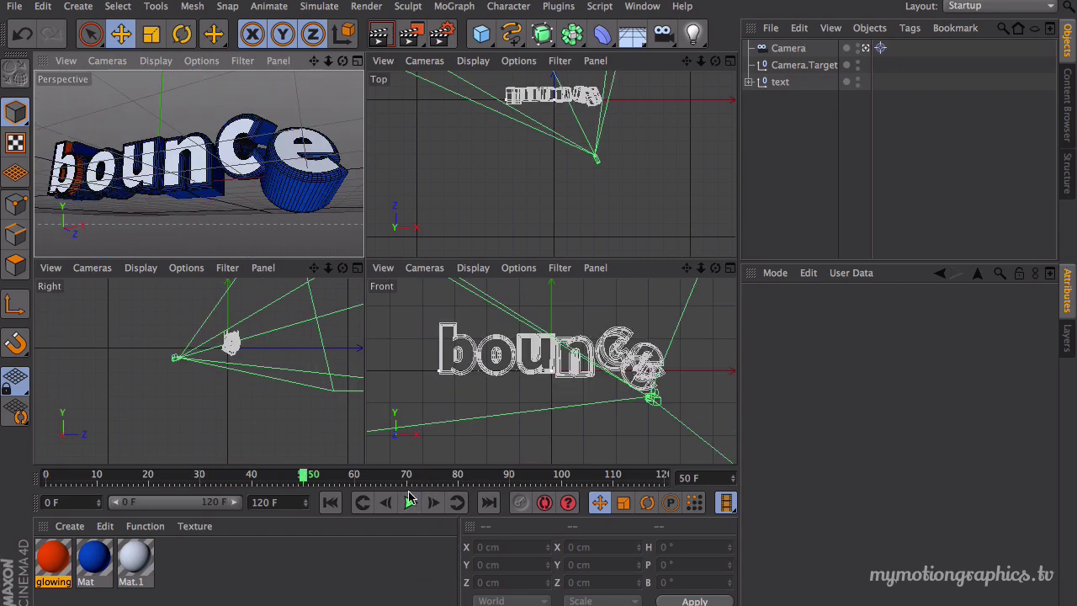
At frame 0, keyframe the camera's target null at about X -24.6 cm and play the animation to check the framing.
click(330, 502)
click(804, 65)
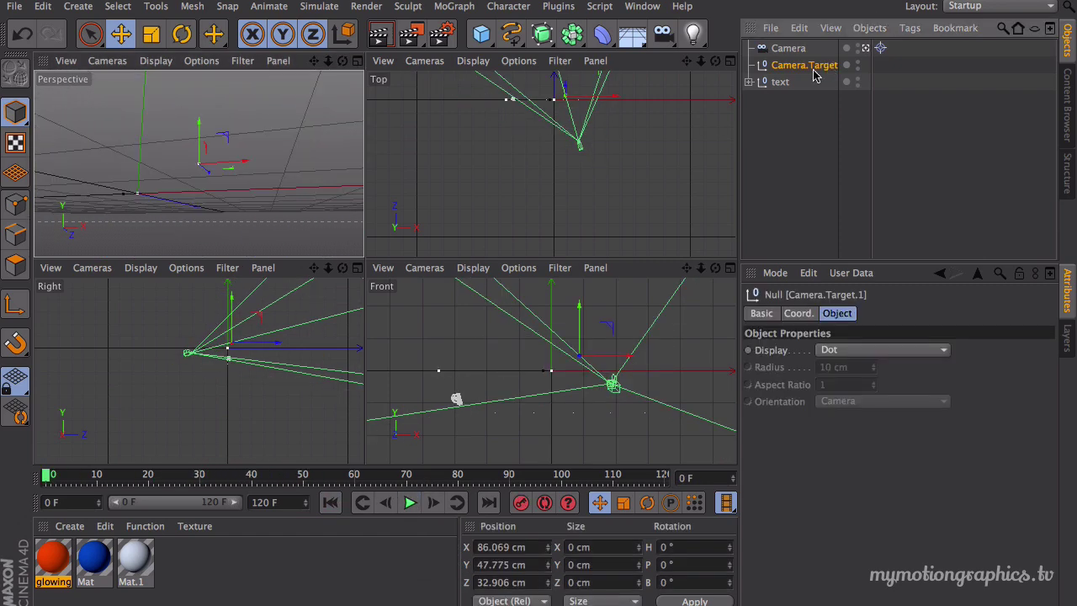
drag(602, 100, 587, 101)
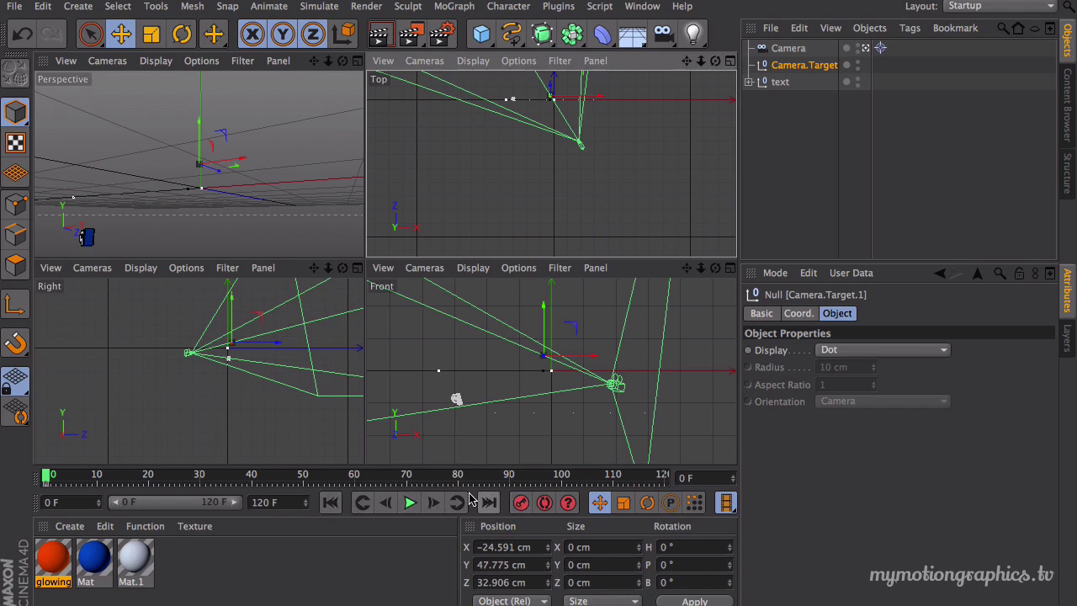
click(413, 503)
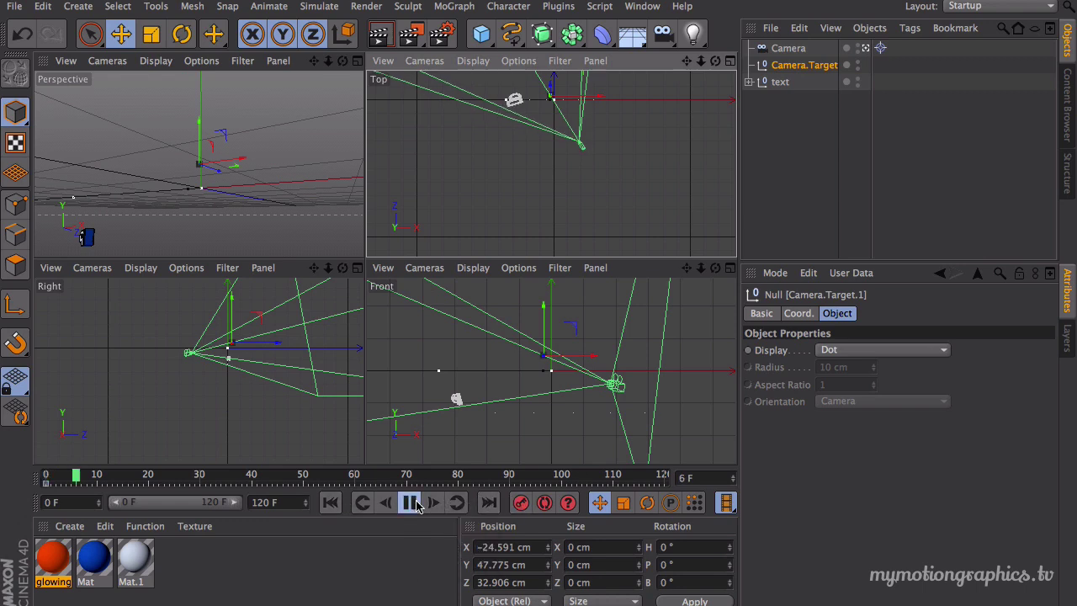
click(272, 109)
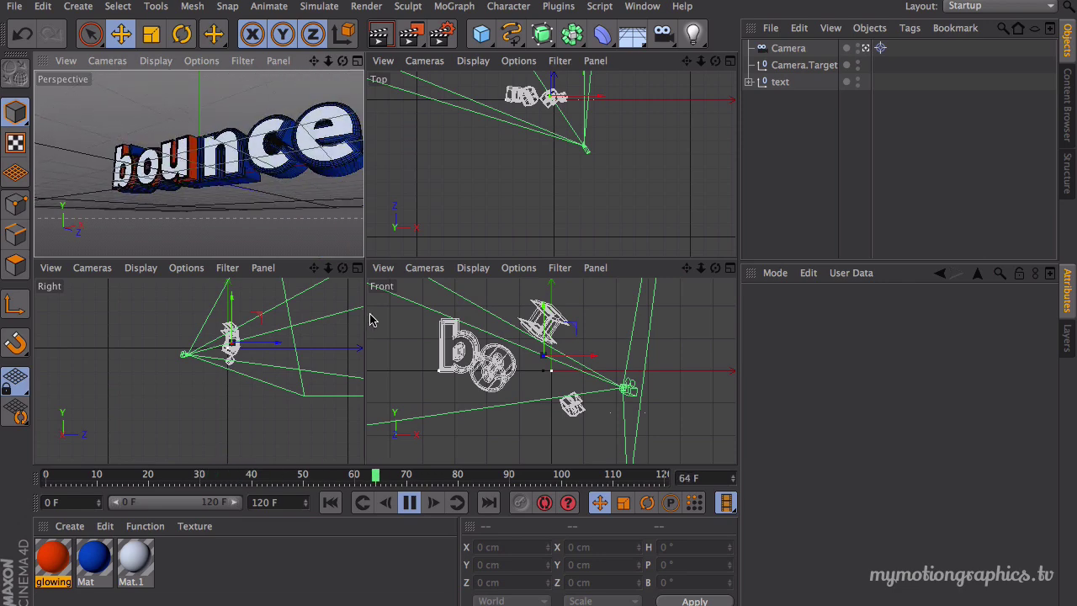
click(410, 502)
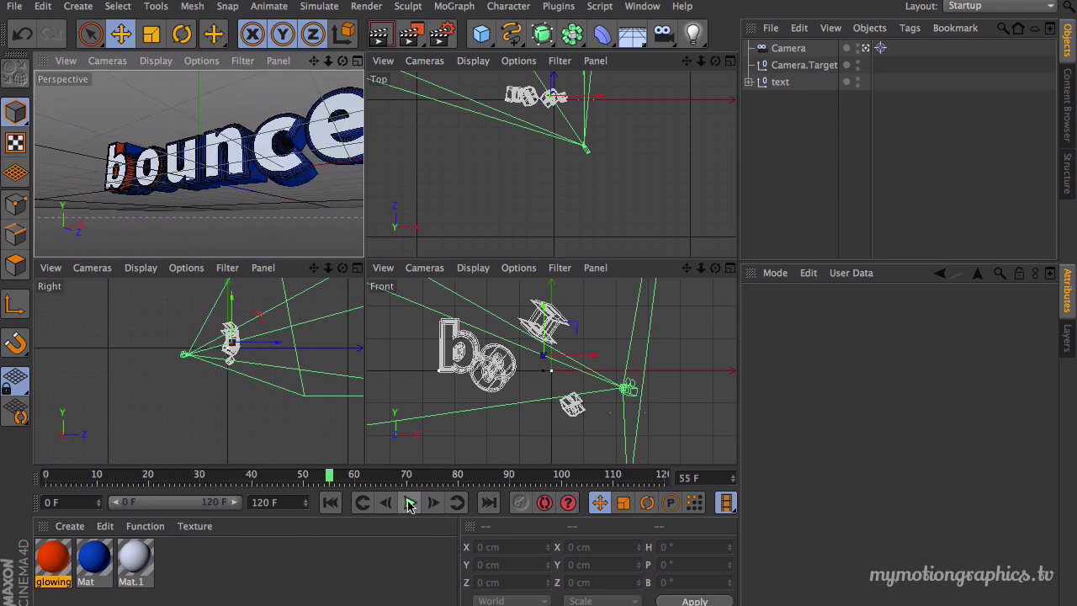
At frame 120, move the camera's target null to about X 79.8 cm and keyframe its position.
click(803, 66)
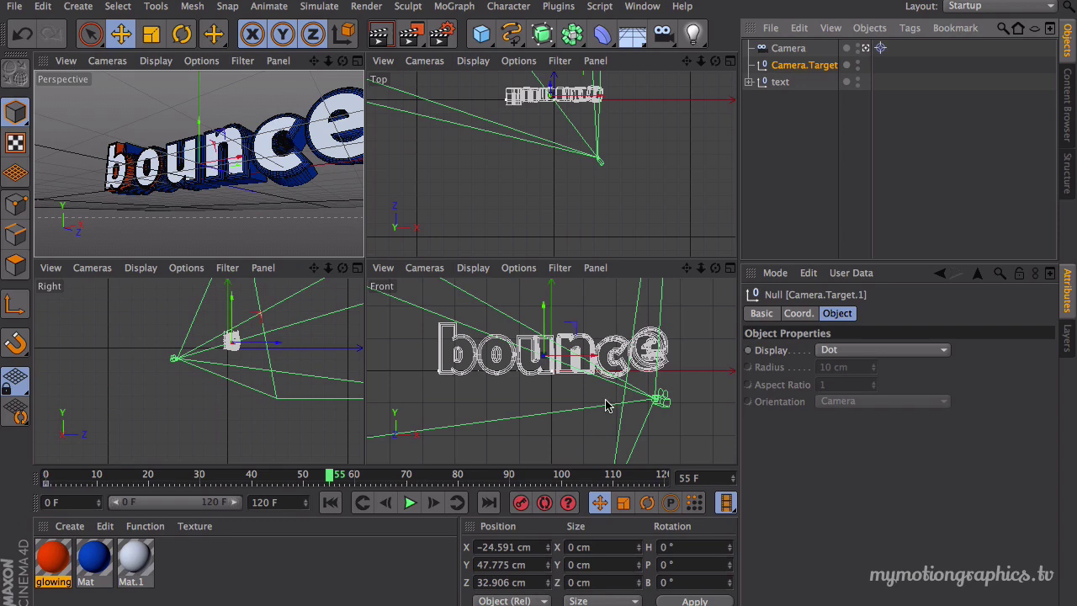
click(410, 502)
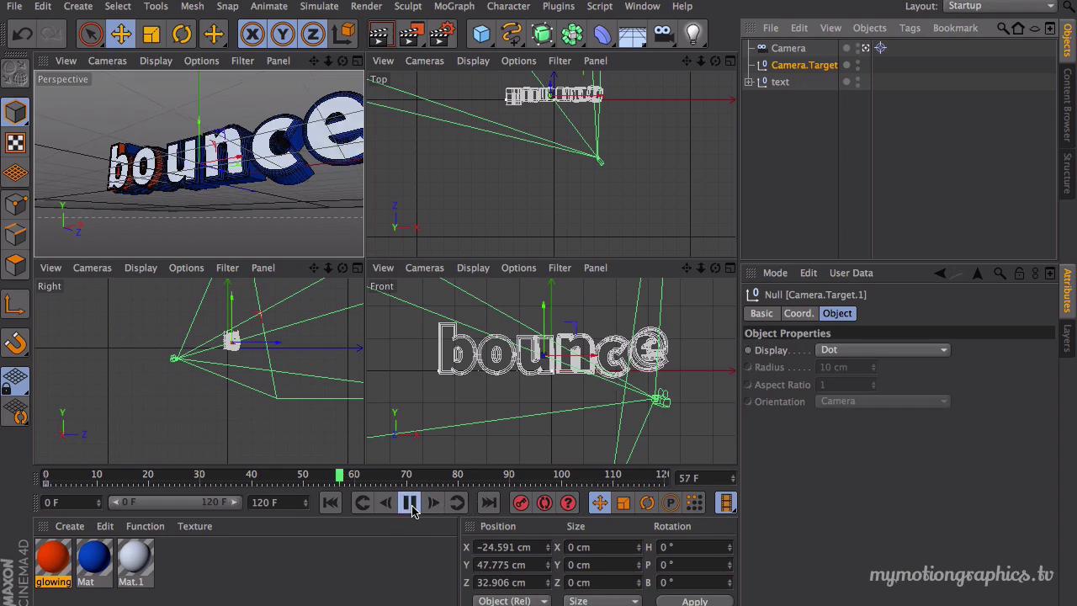
click(411, 505)
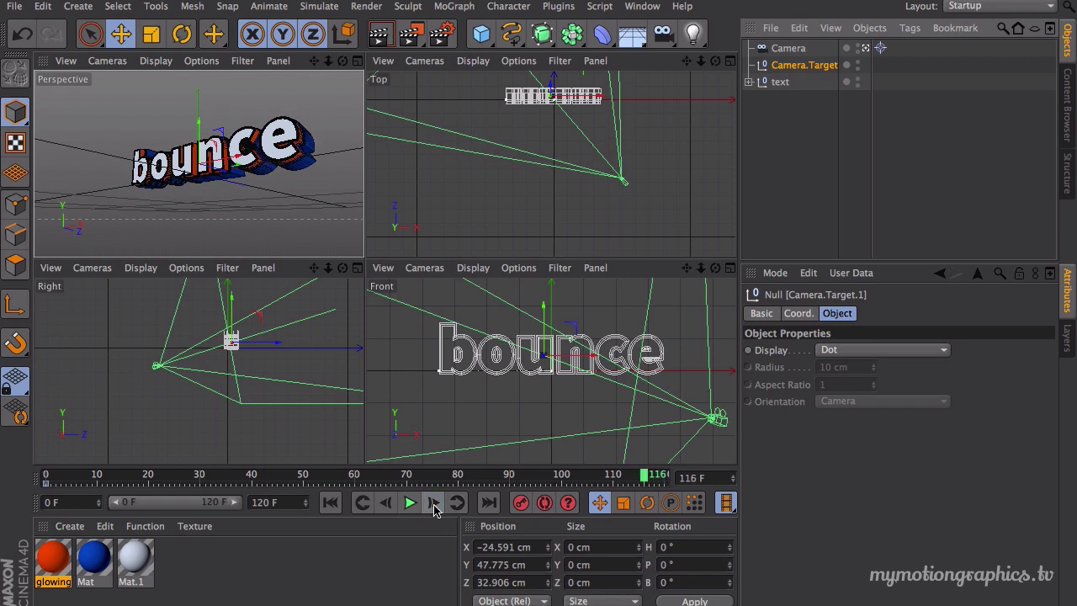
click(434, 507)
click(434, 507)
click(435, 506)
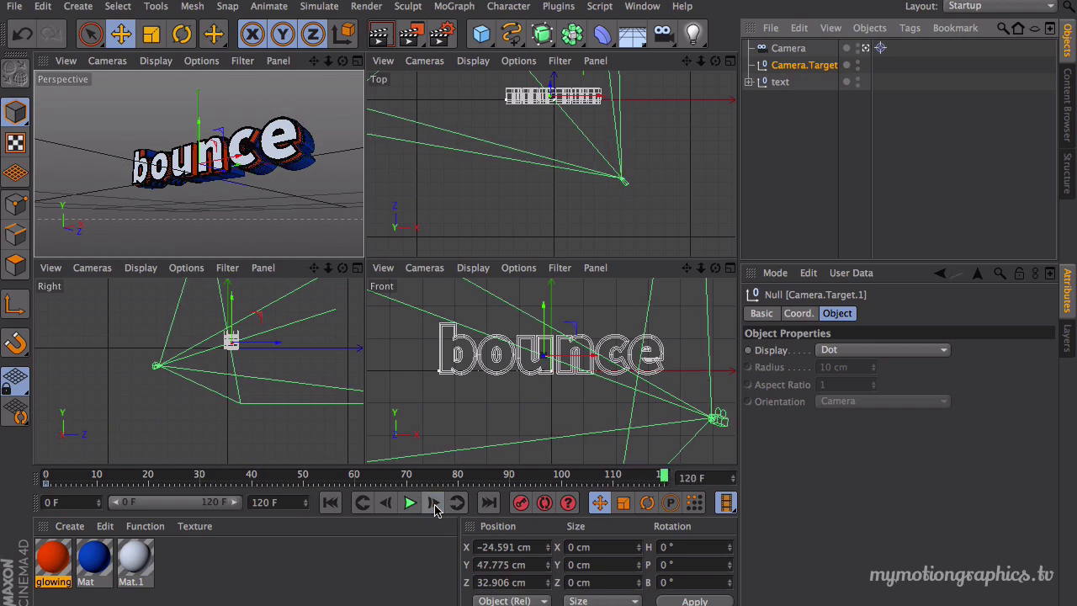
drag(261, 164, 264, 156)
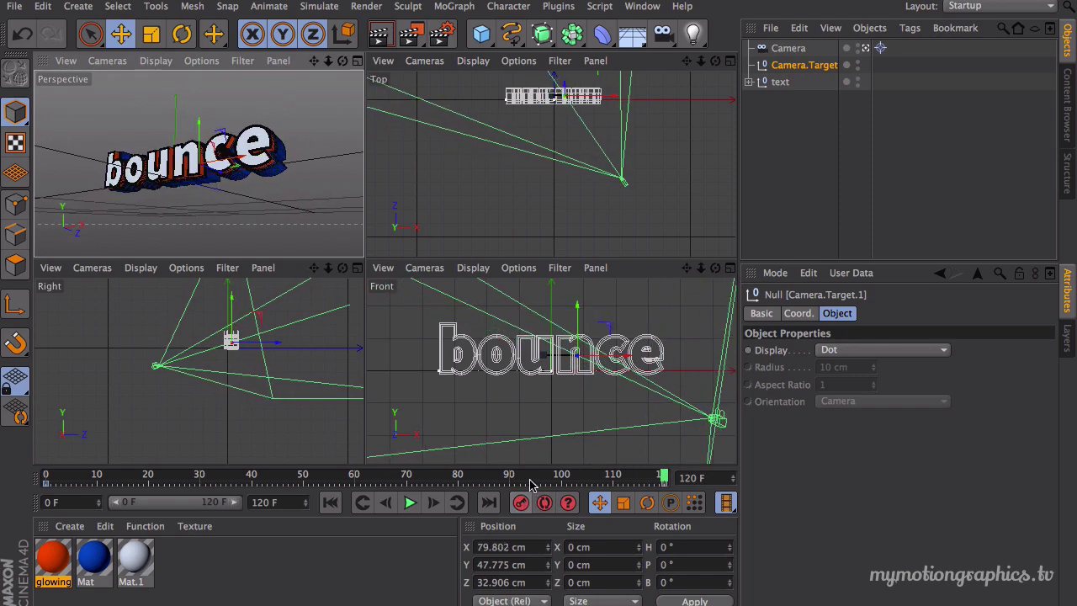
Play the animation from the start to check how the camera and its target move together.
click(329, 503)
click(410, 502)
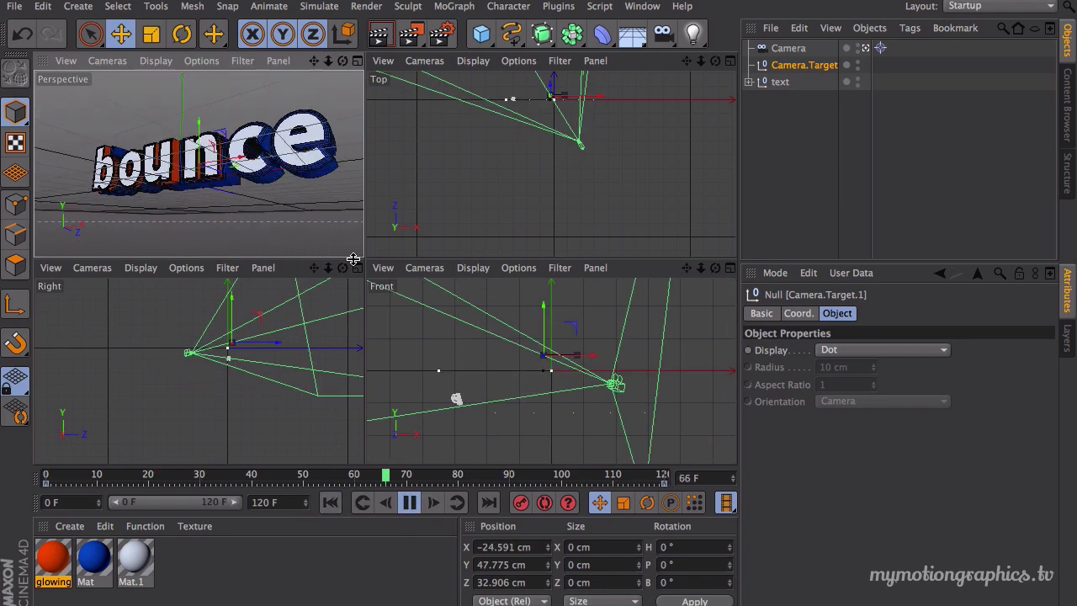
click(410, 505)
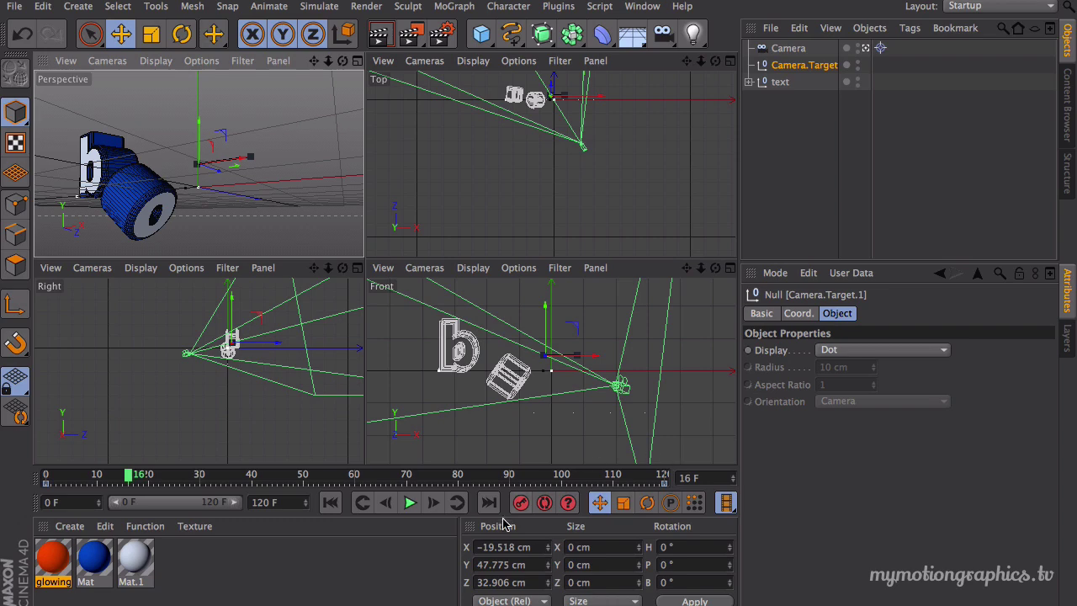
click(410, 504)
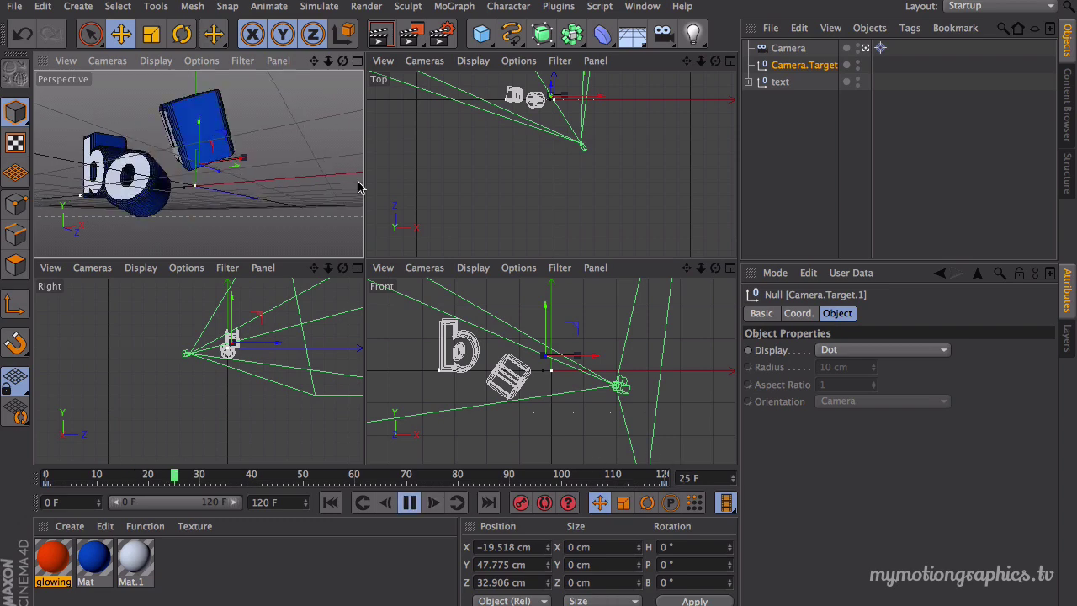
click(410, 504)
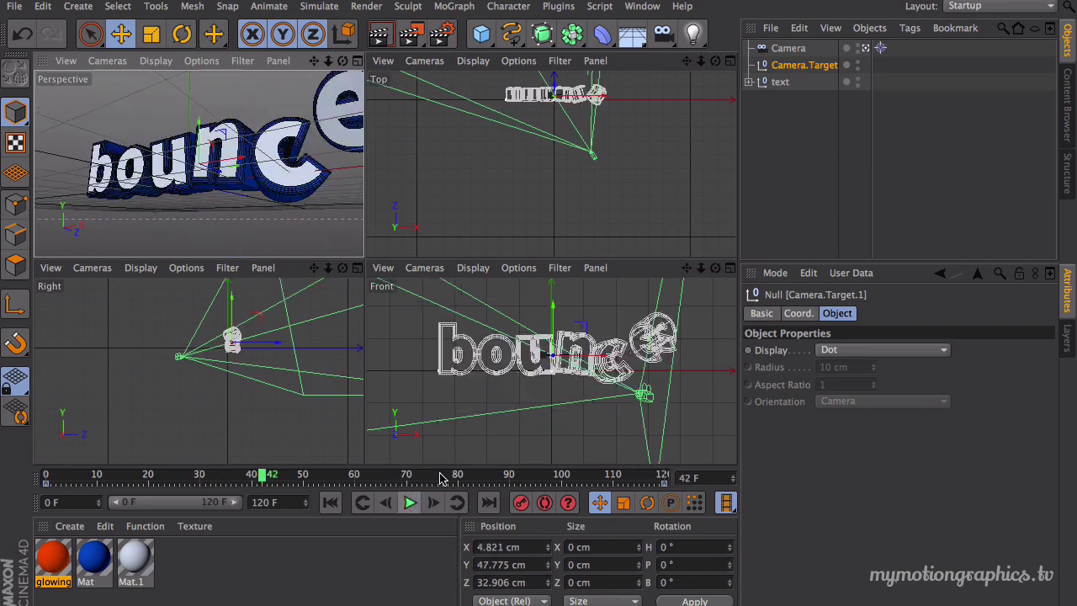
At frame 0, move the camera to about X 32.7, Y -40, Z -278.7 cm and record its position keyframe.
click(787, 49)
click(329, 503)
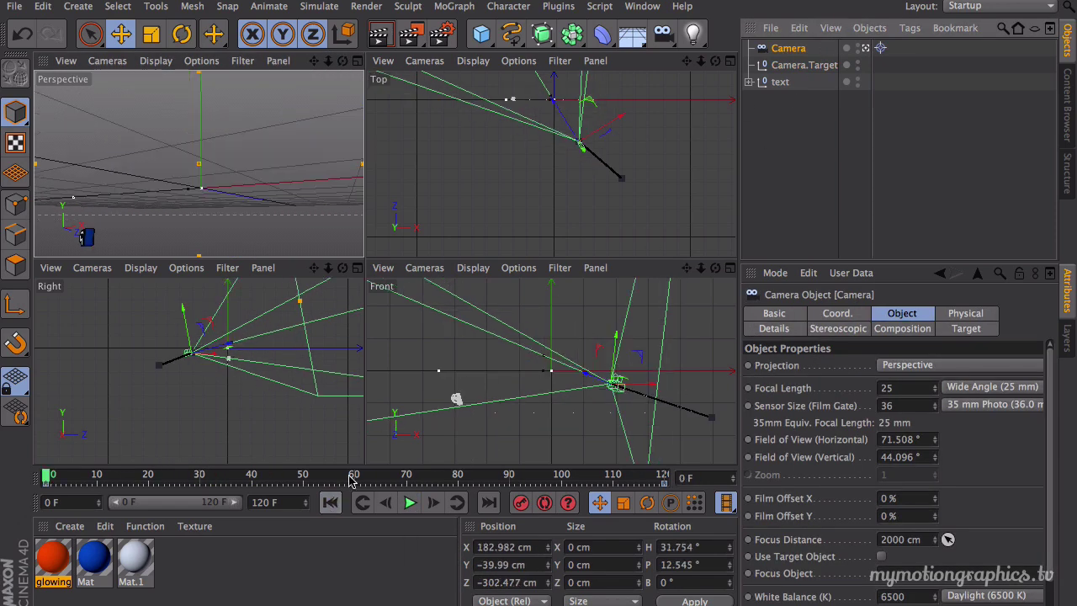
mouse_move(625, 120)
mouse_down()
mouse_move(618, 135)
mouse_move(640, 132)
mouse_up()
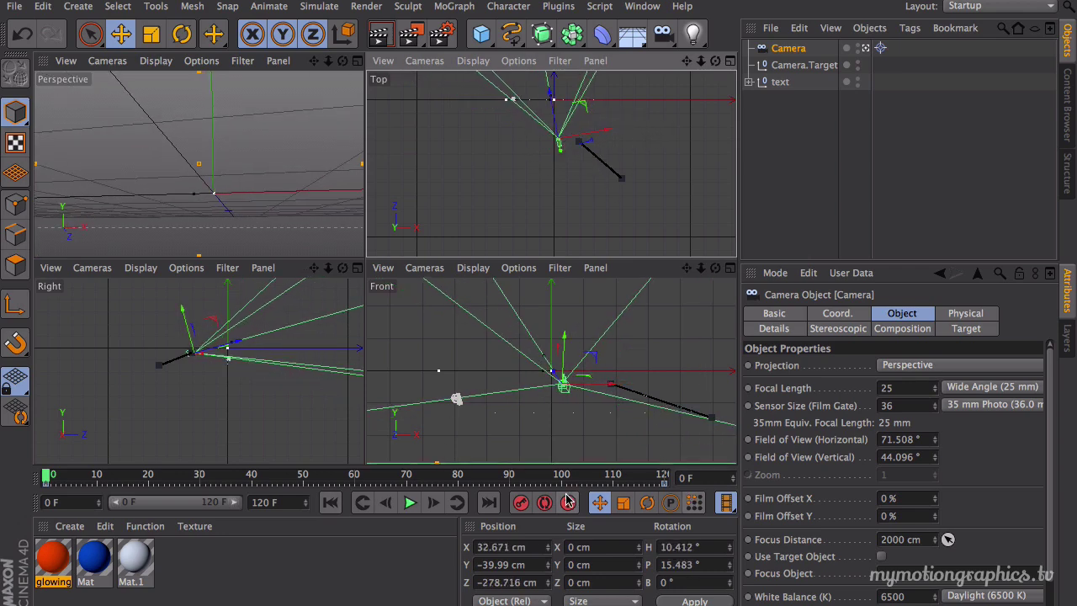
click(525, 504)
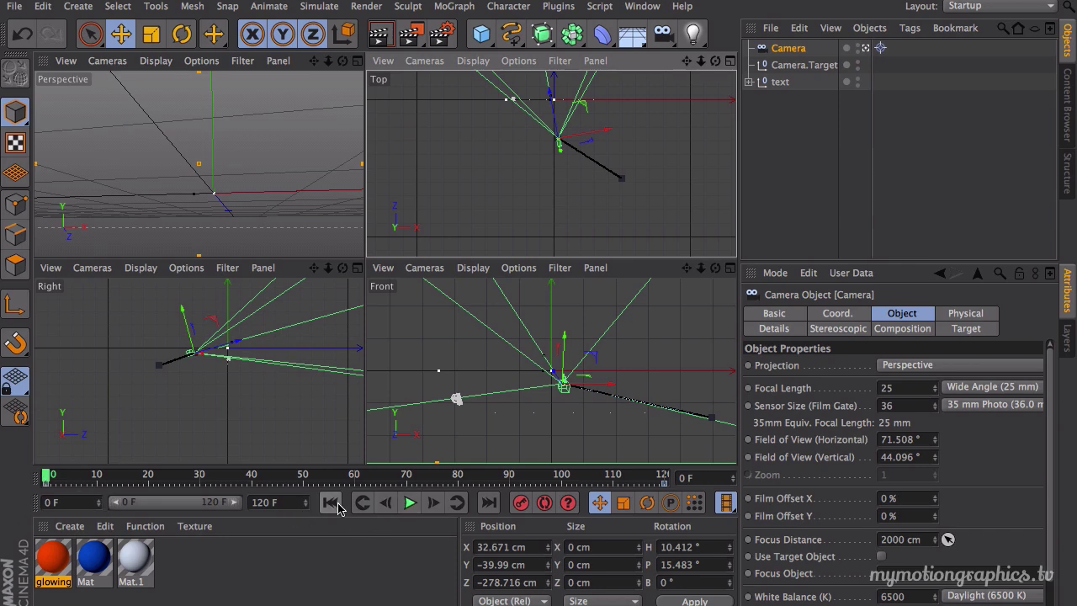
Maximize the Perspective view and play the animation to review the revised camera move.
click(355, 63)
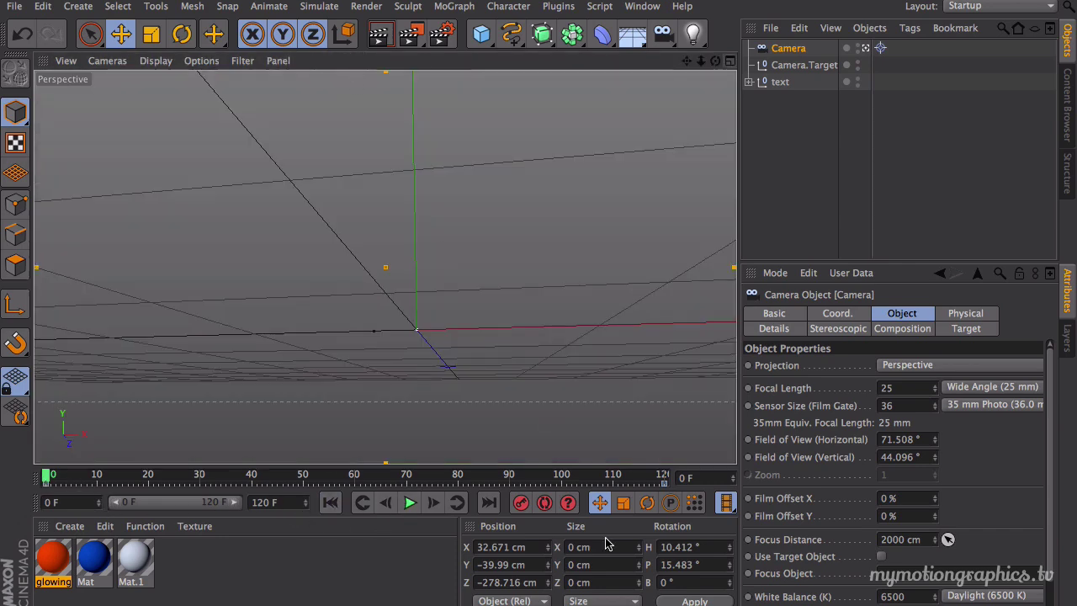
click(410, 502)
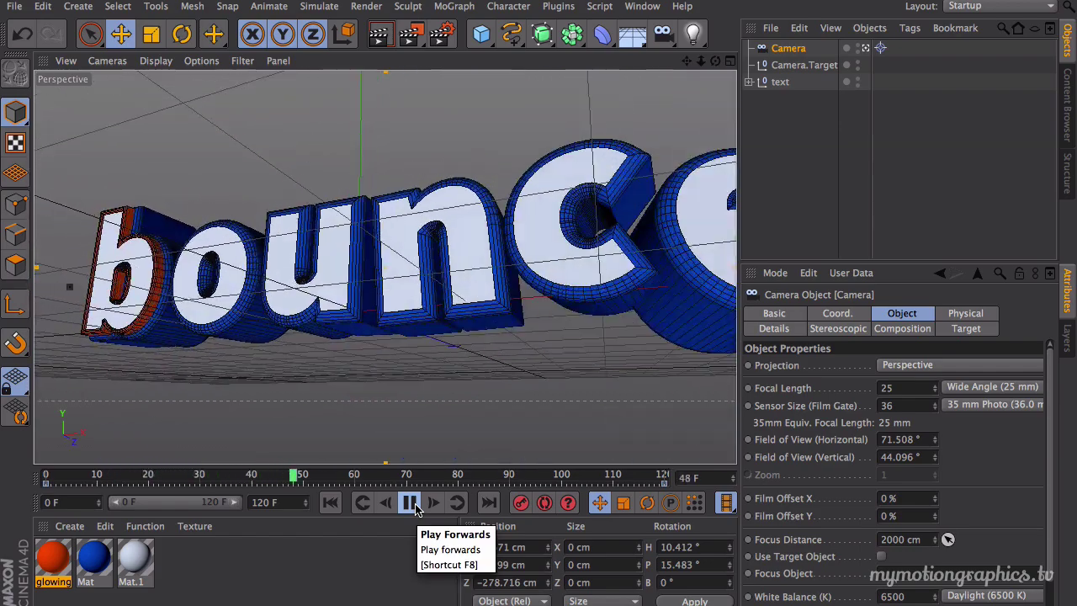
At frame 0, move the camera back to about X 47.6, Y -62.8, Z -359.8 cm and record its position keyframe.
click(412, 505)
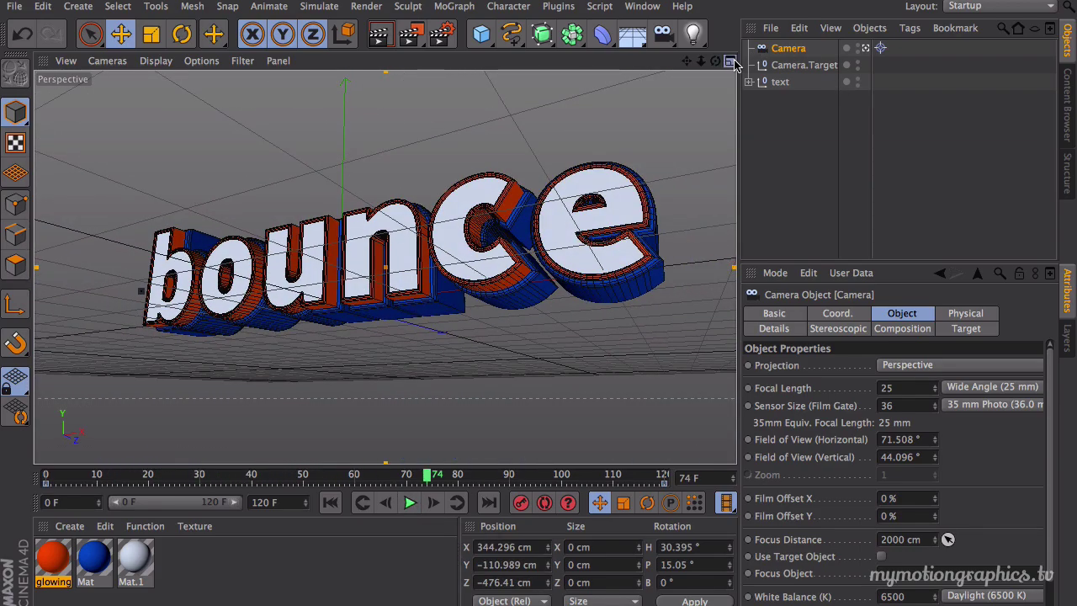
click(731, 62)
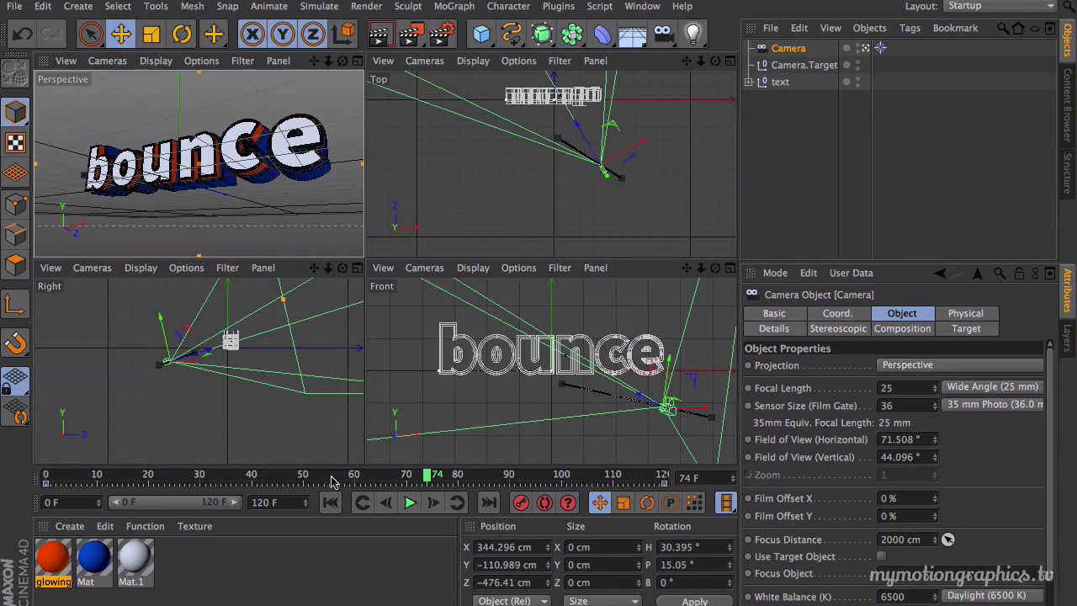
click(332, 503)
mouse_move(566, 105)
mouse_down()
mouse_move(554, 101)
mouse_move(557, 110)
mouse_up()
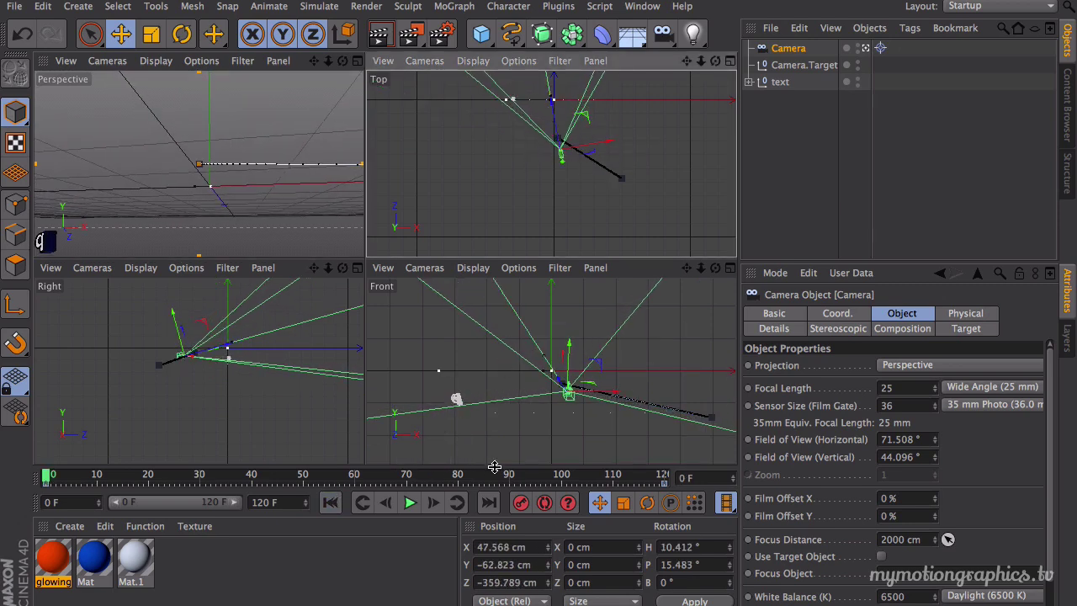
click(520, 503)
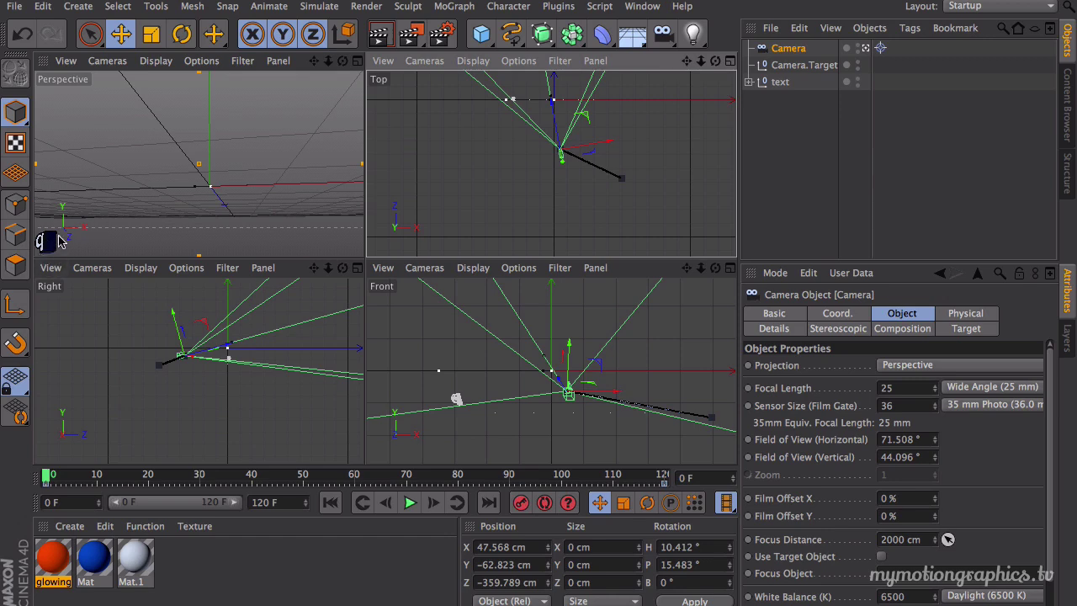
Play the animation from the start to review how the letters enter the camera's frame.
click(410, 503)
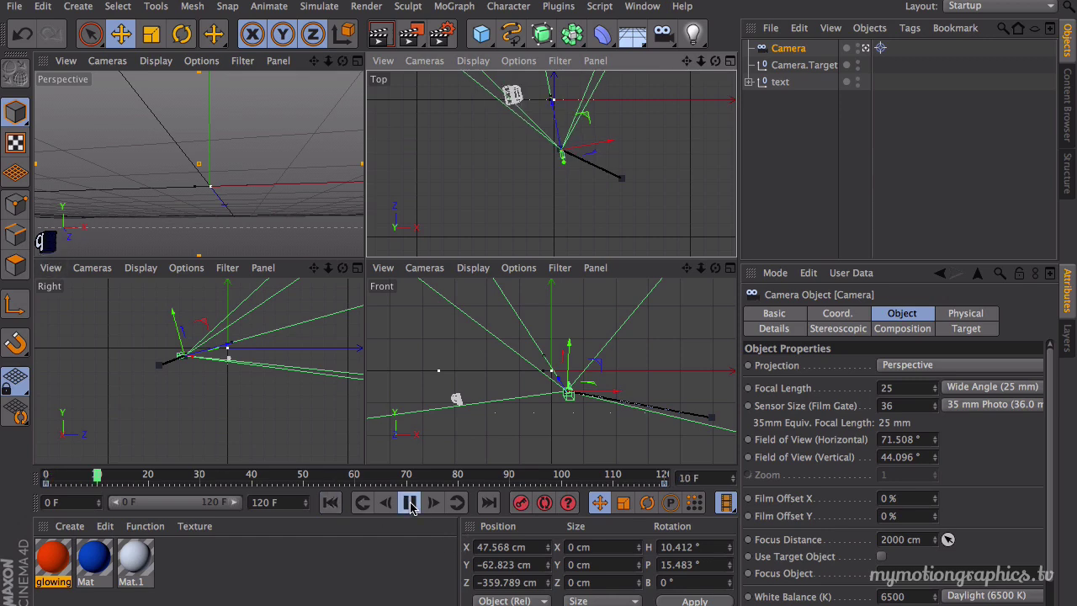
click(332, 503)
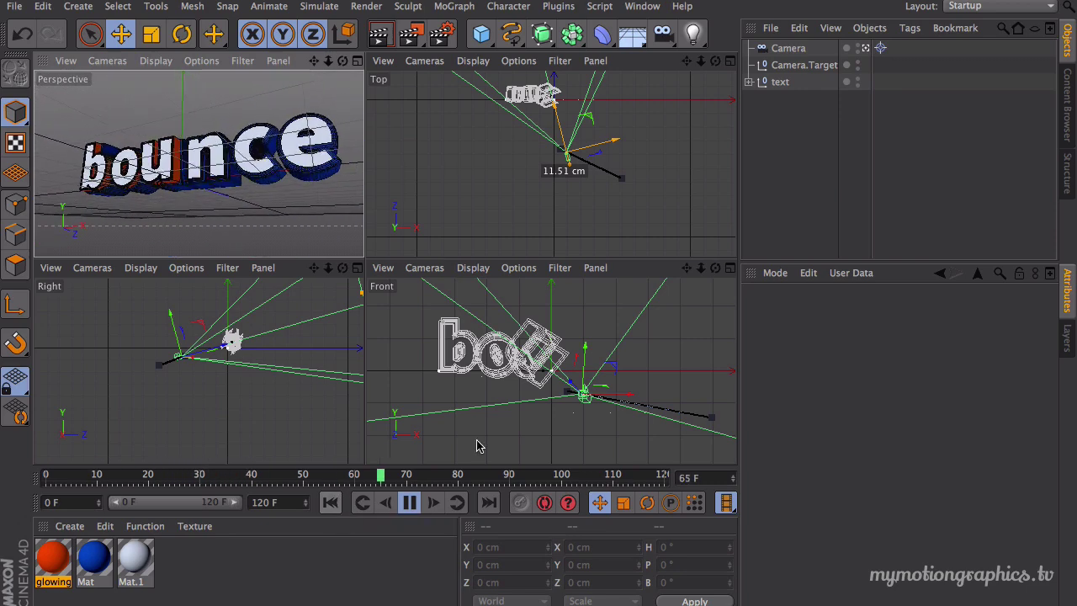
click(410, 503)
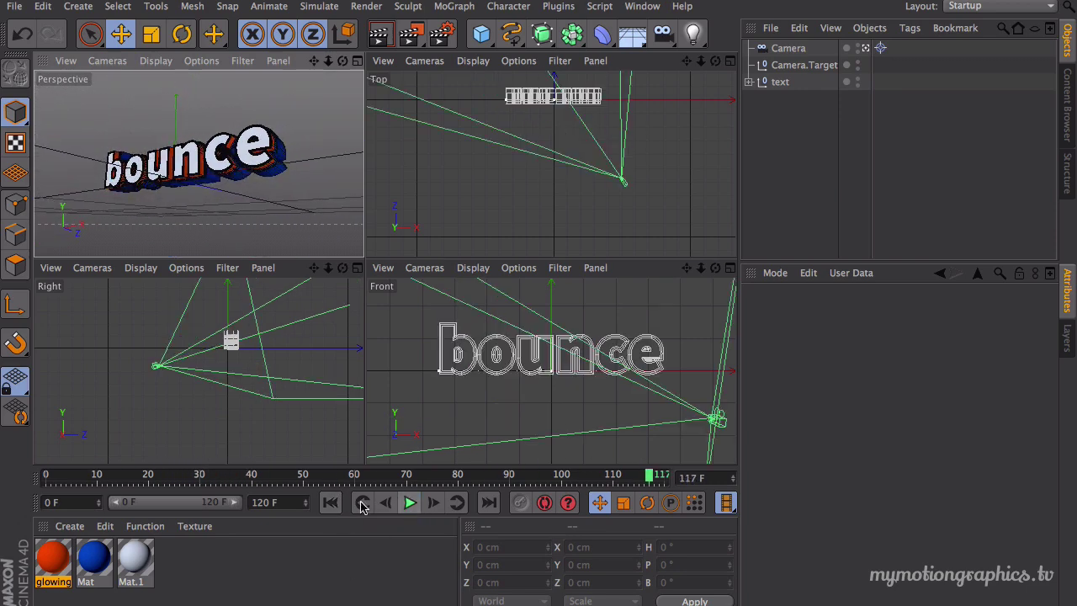
click(330, 503)
At frame 0, keyframe the camera at about X -26.2, Y -62.8, Z -372.1 cm, and play the animation to check the framing.
click(789, 50)
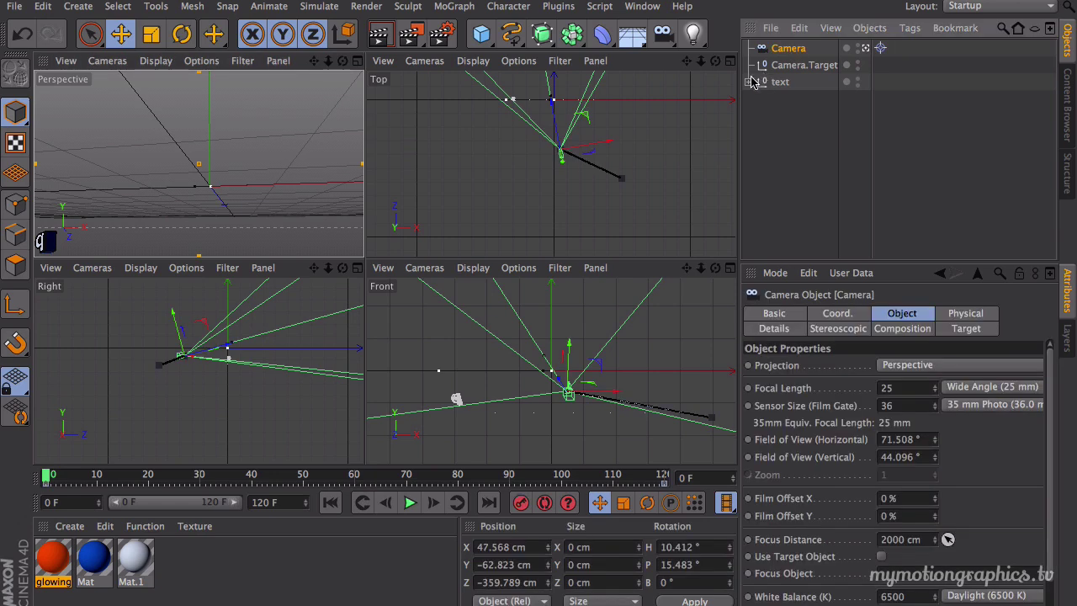
drag(637, 116, 625, 117)
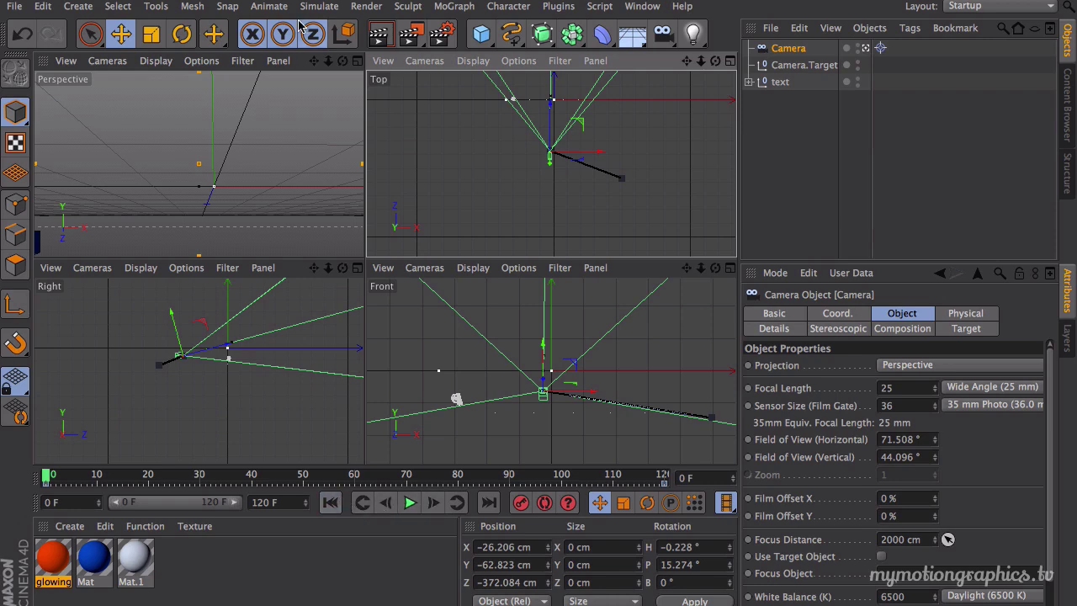
click(354, 156)
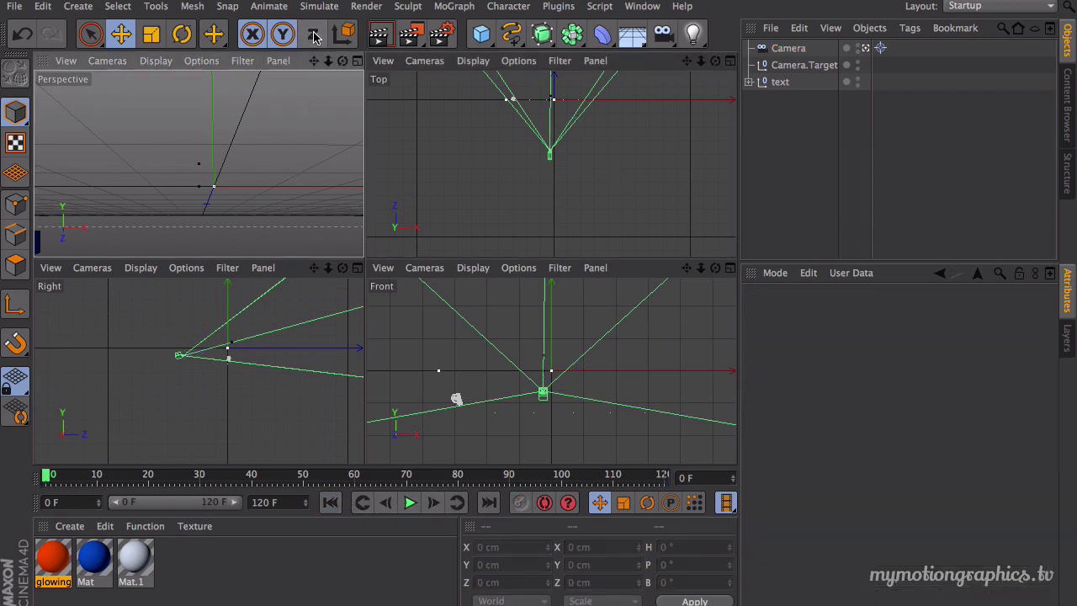
click(410, 502)
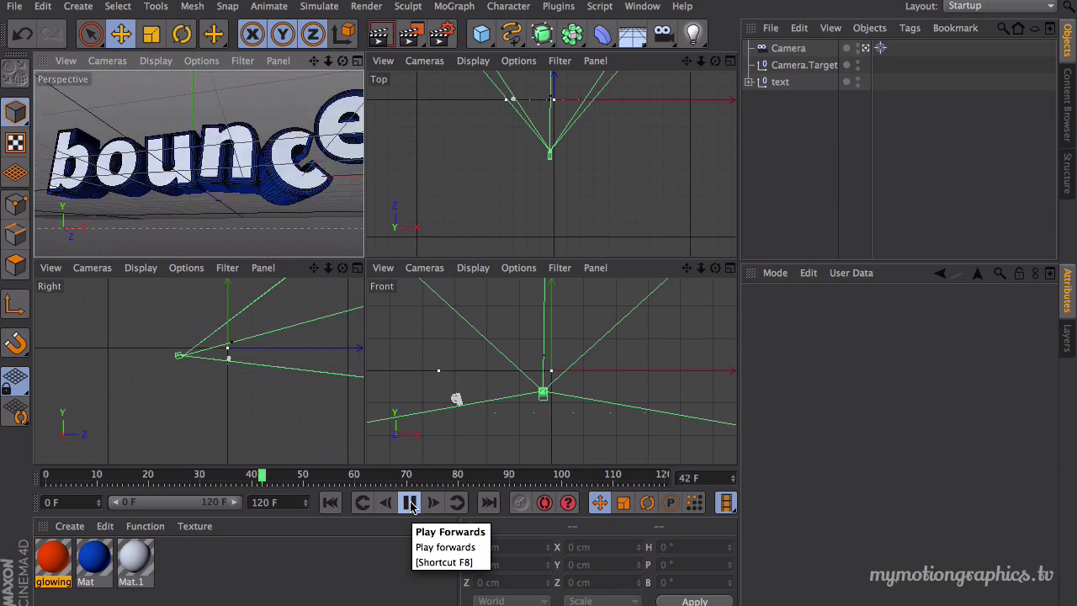
click(411, 504)
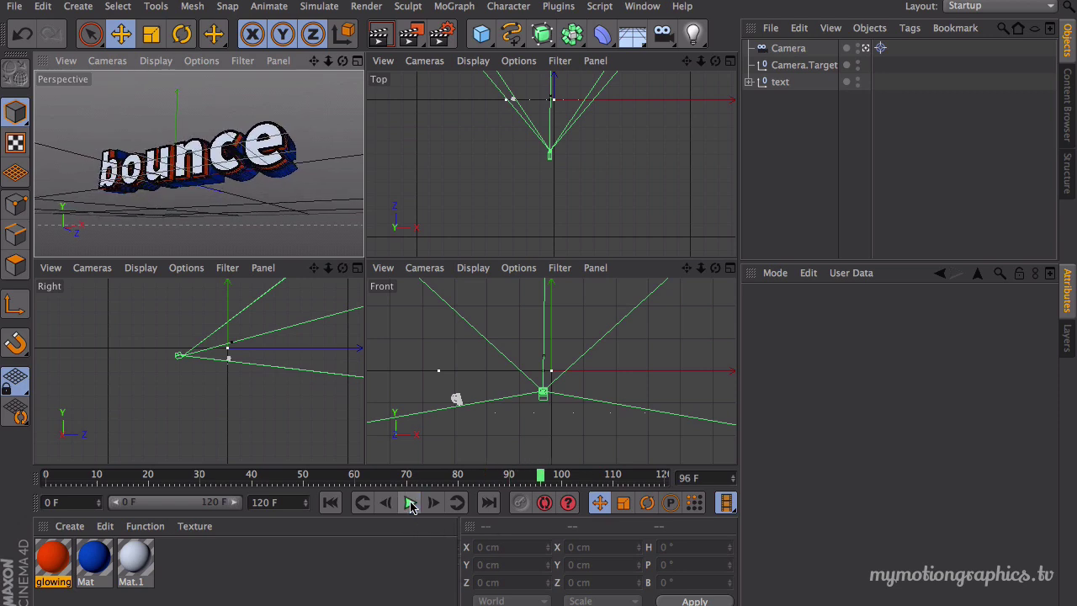
click(333, 505)
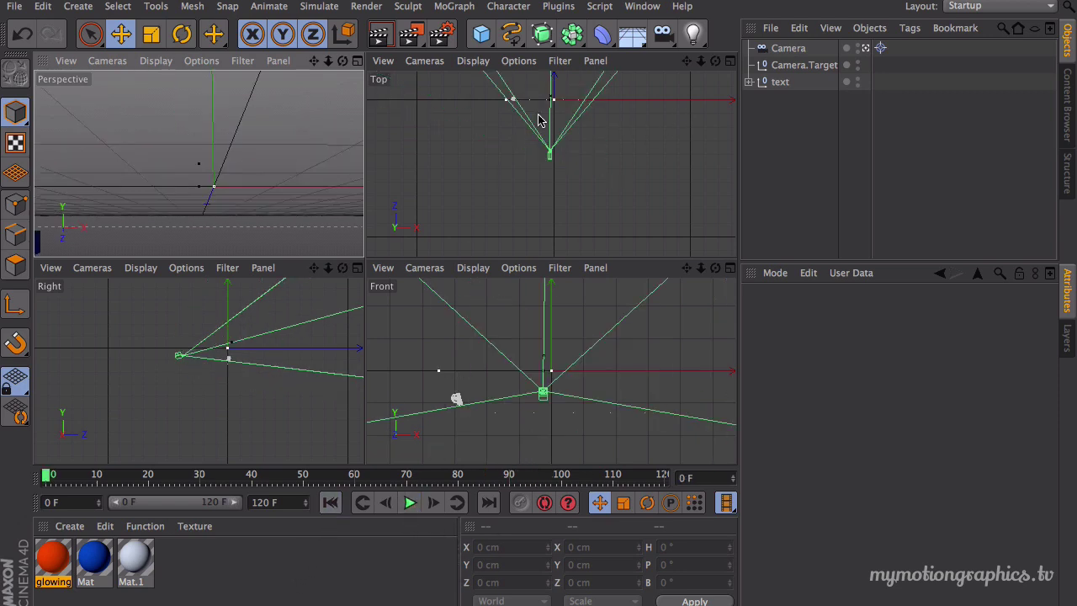
Keyframe the camera at about X -87.7, Y -62.8, Z -433.6 cm at frame 0, and play the animation to review the move.
click(789, 49)
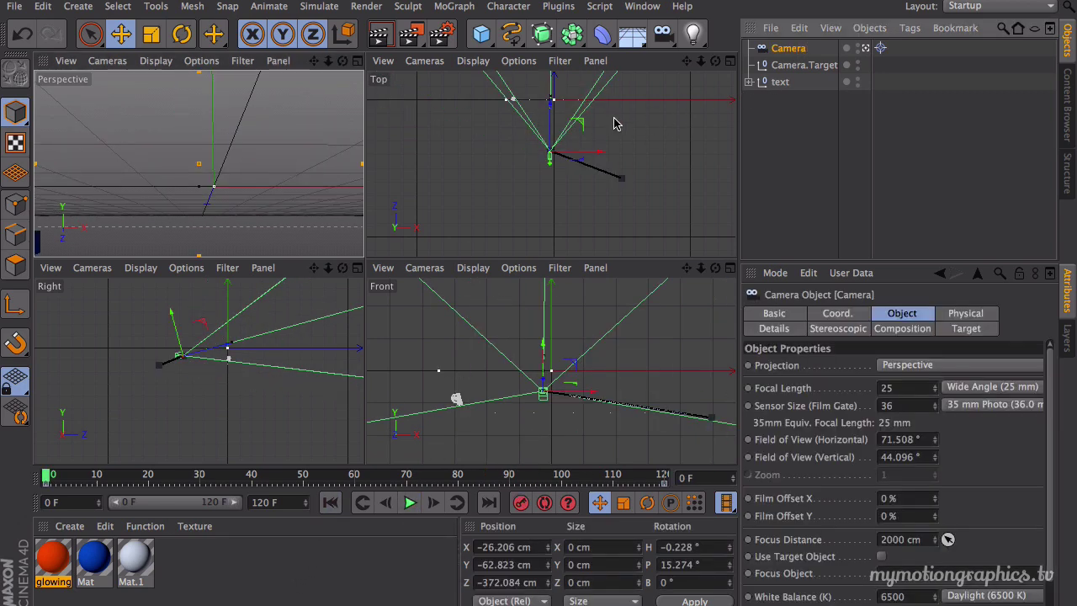
mouse_move(614, 124)
mouse_down()
mouse_move(609, 113)
mouse_move(603, 124)
mouse_up()
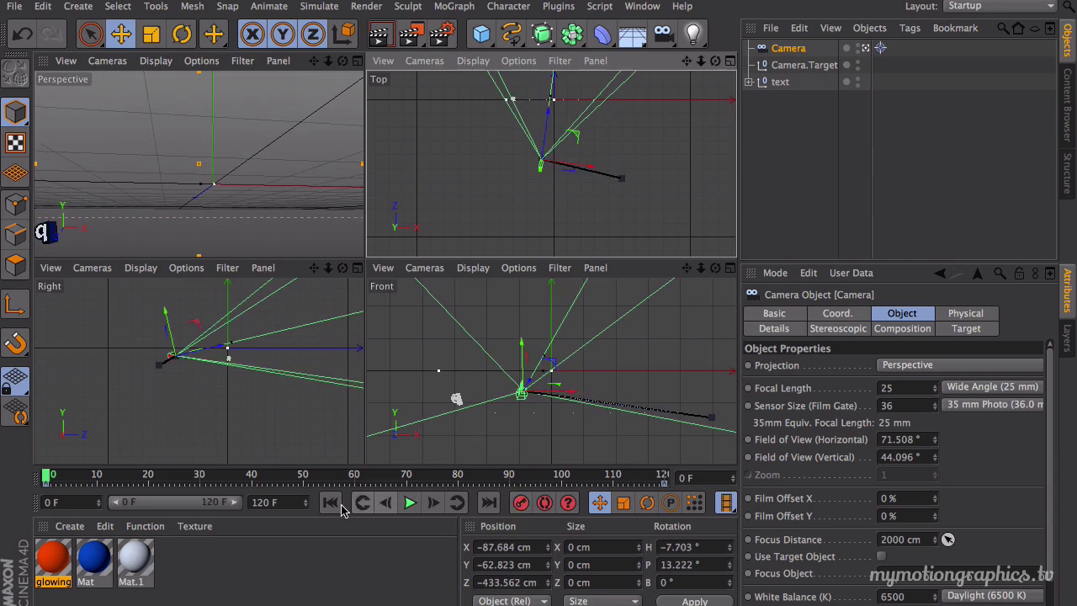
click(329, 107)
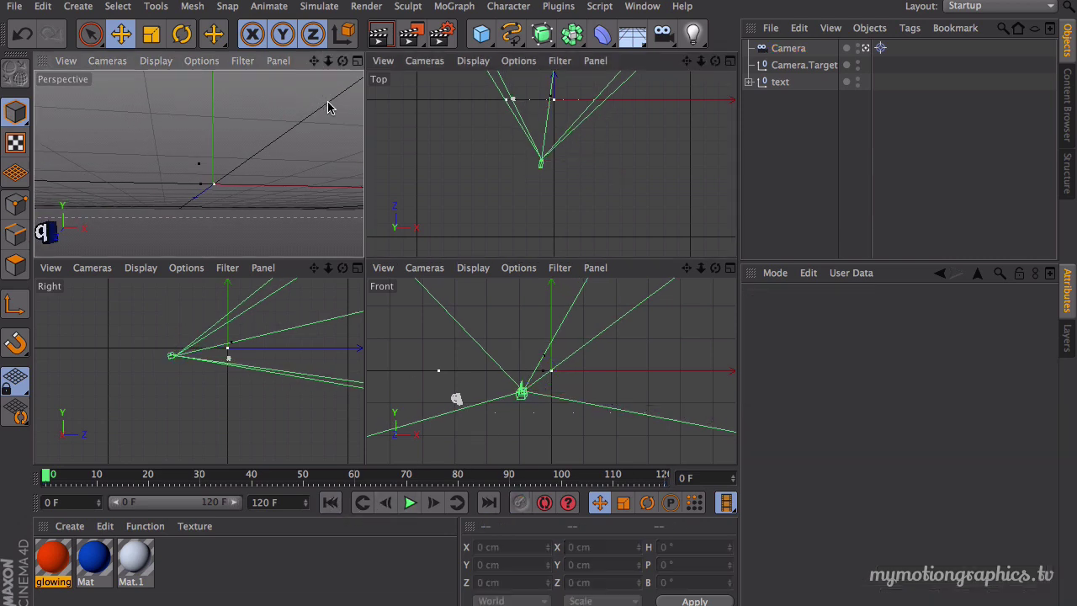
click(409, 502)
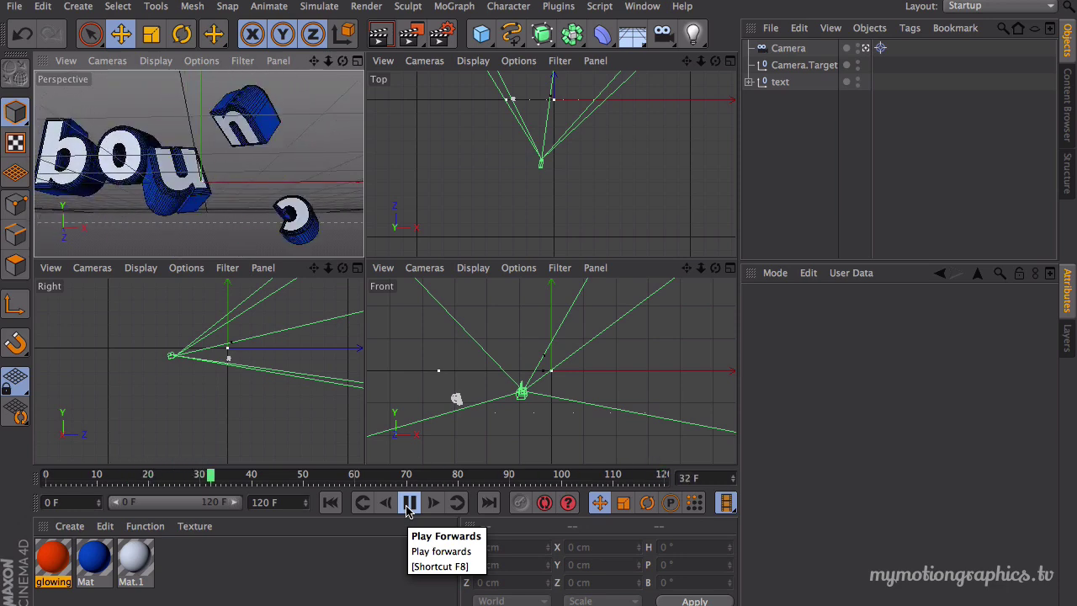
click(360, 501)
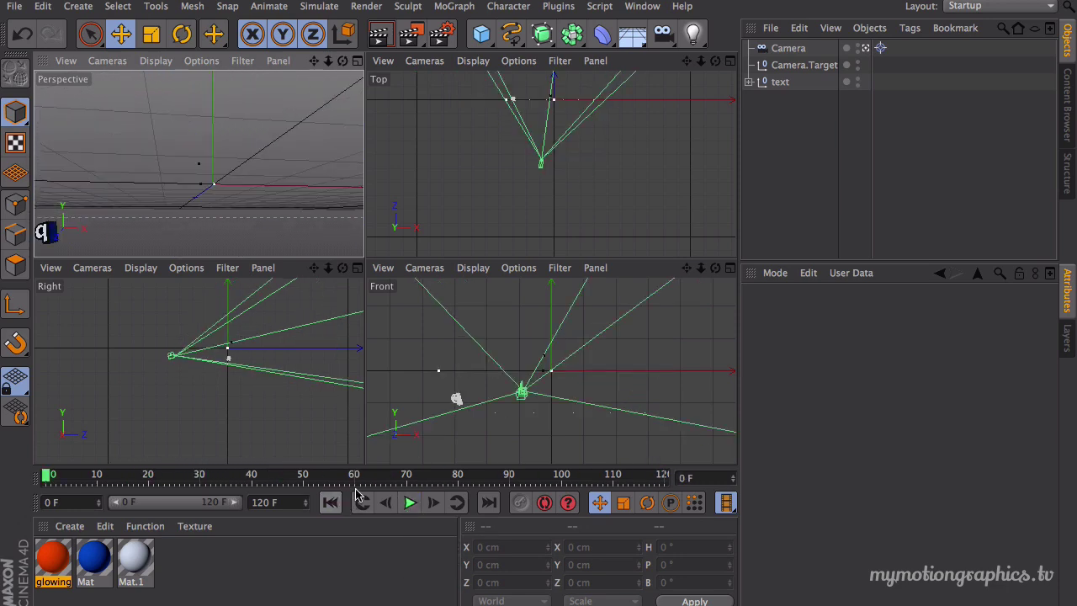
At frame 0, pull the camera back to about X -106.1, Y -62.8, Z -464.3 cm and record its position keyframe.
click(787, 65)
click(788, 48)
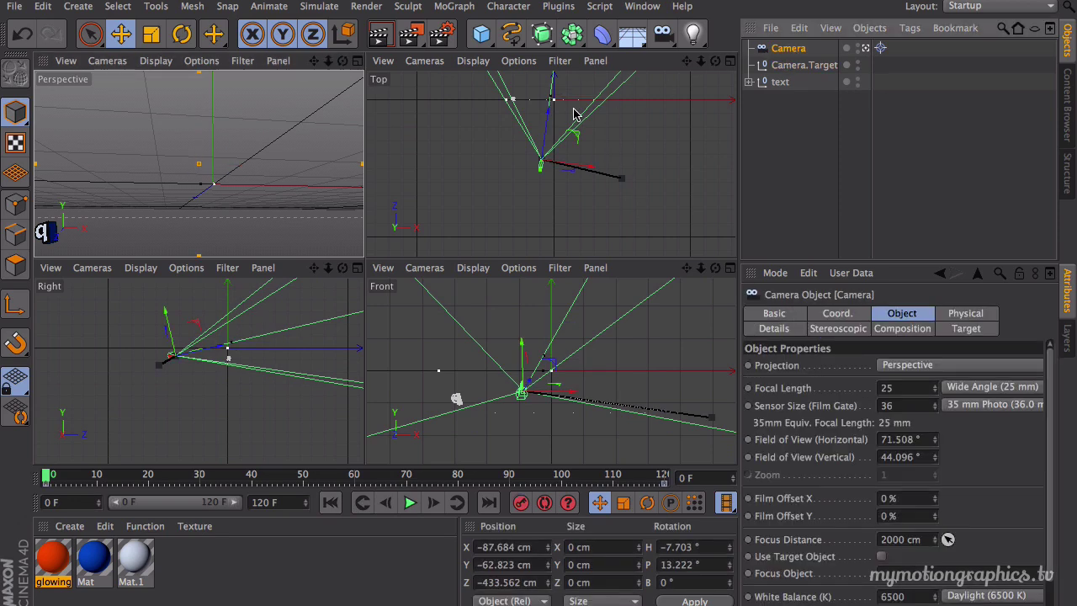
drag(599, 121, 595, 125)
click(522, 503)
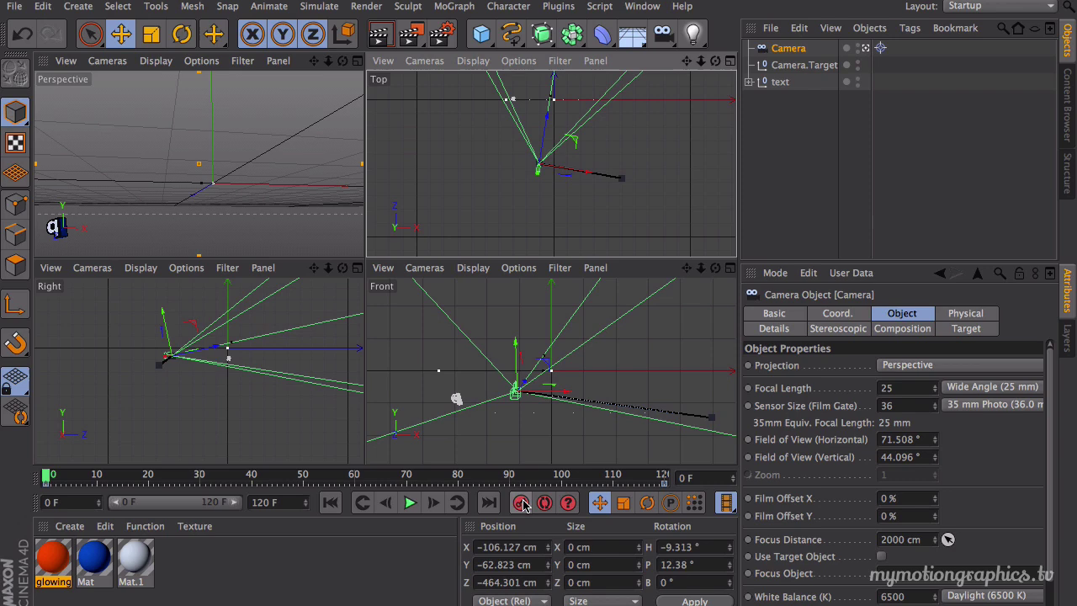
click(426, 436)
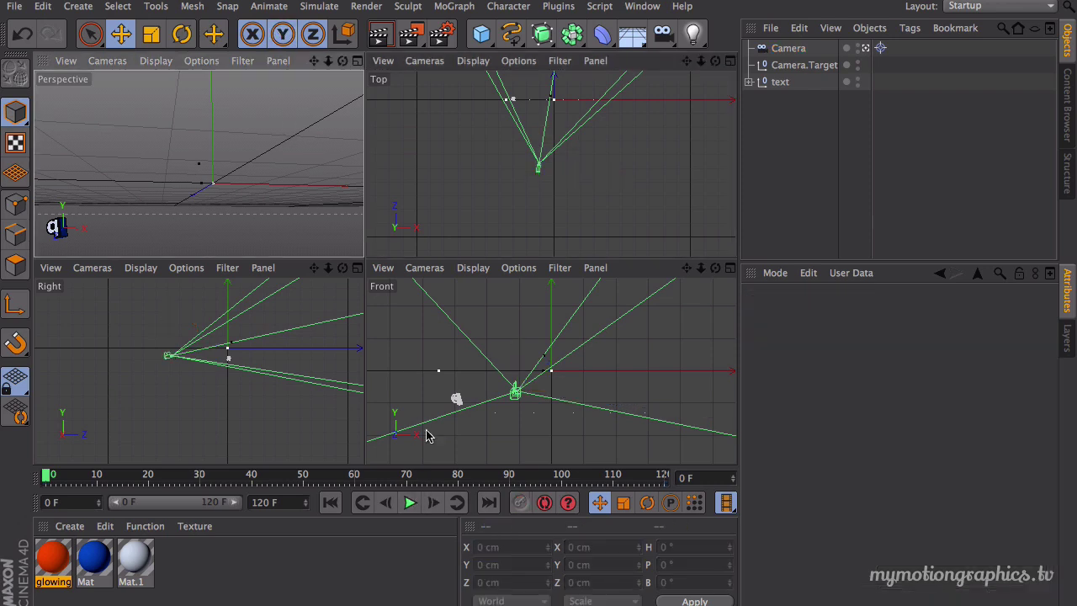
Play the animation to check the wider opening shot, and return to frame 0.
click(410, 503)
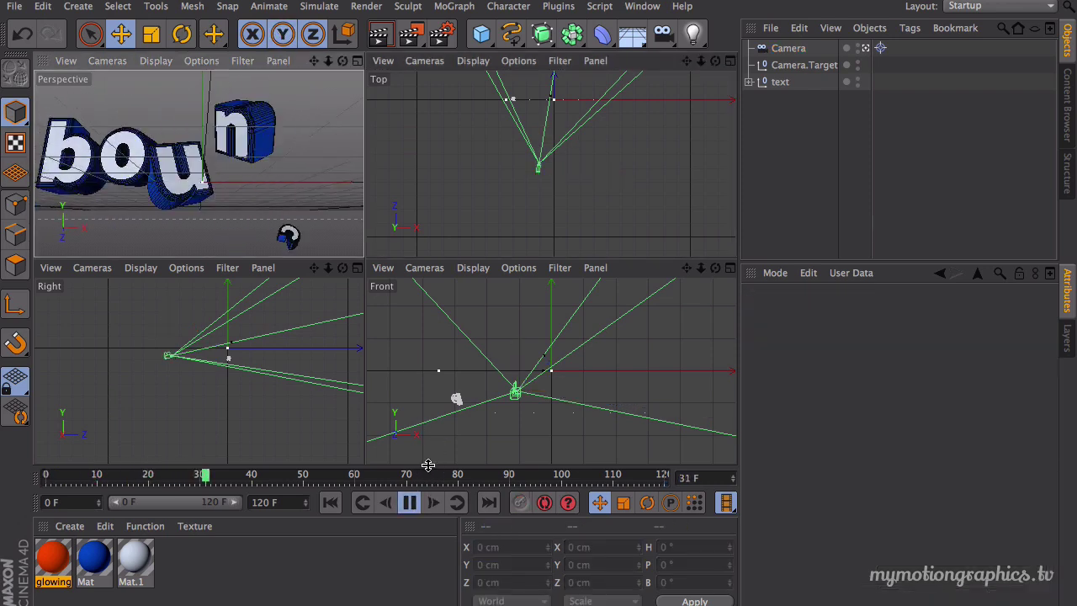
click(413, 505)
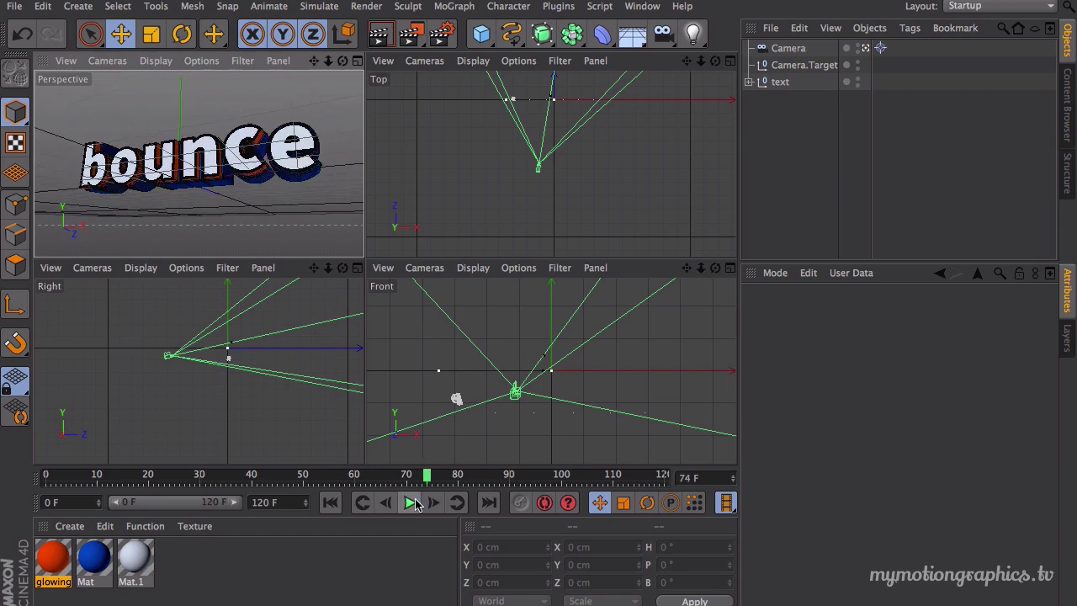
click(331, 503)
Keyframe the camera at about X -124.6, Y -62.8, Z -488.9 cm at frame 0, and play the animation to check it.
click(791, 51)
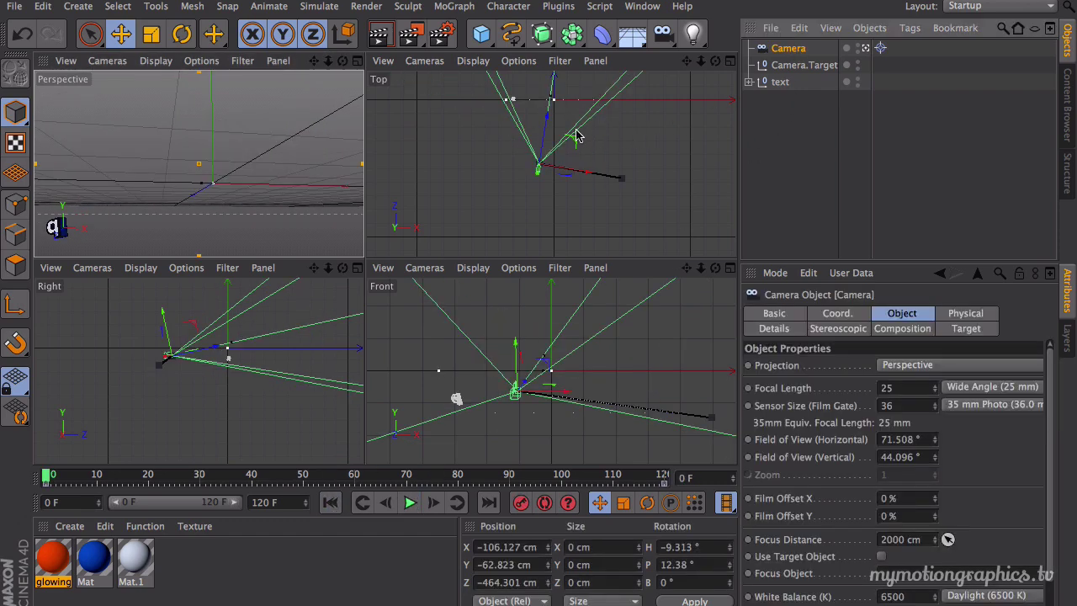
drag(569, 143, 571, 147)
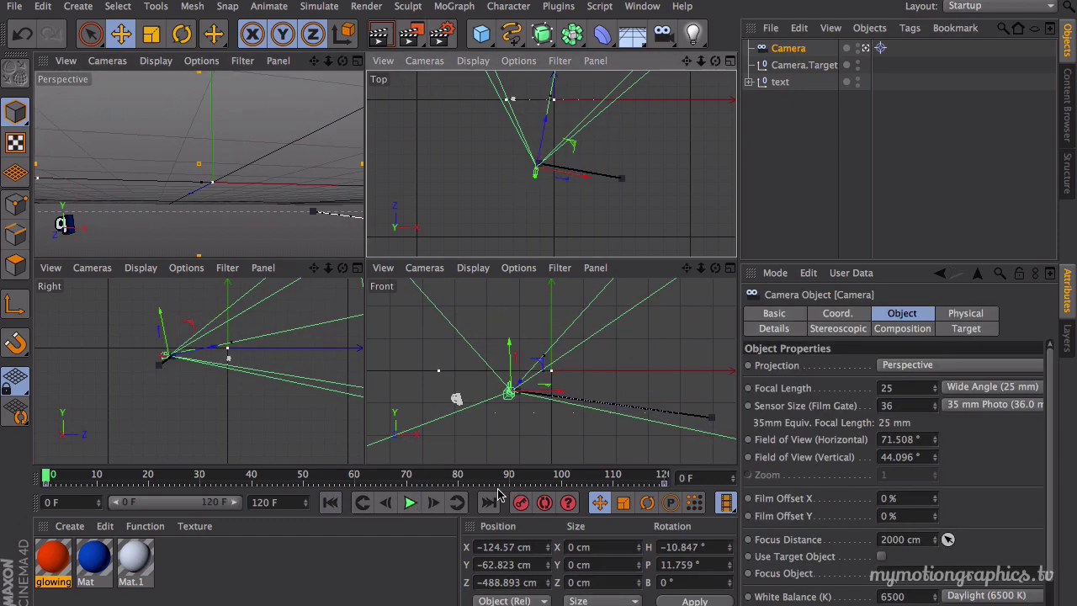
click(521, 504)
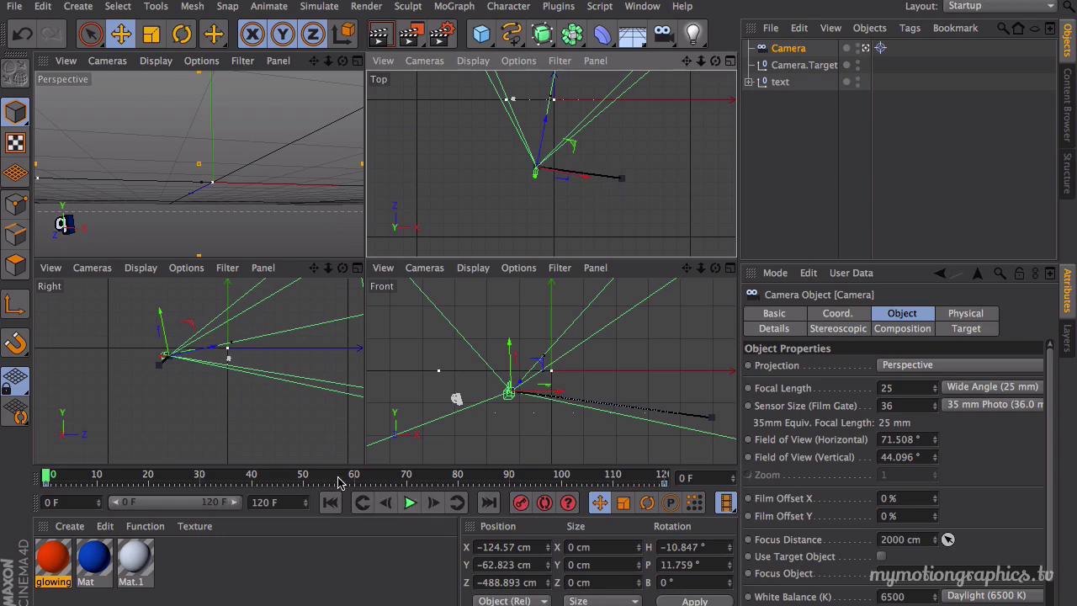
click(299, 167)
click(410, 502)
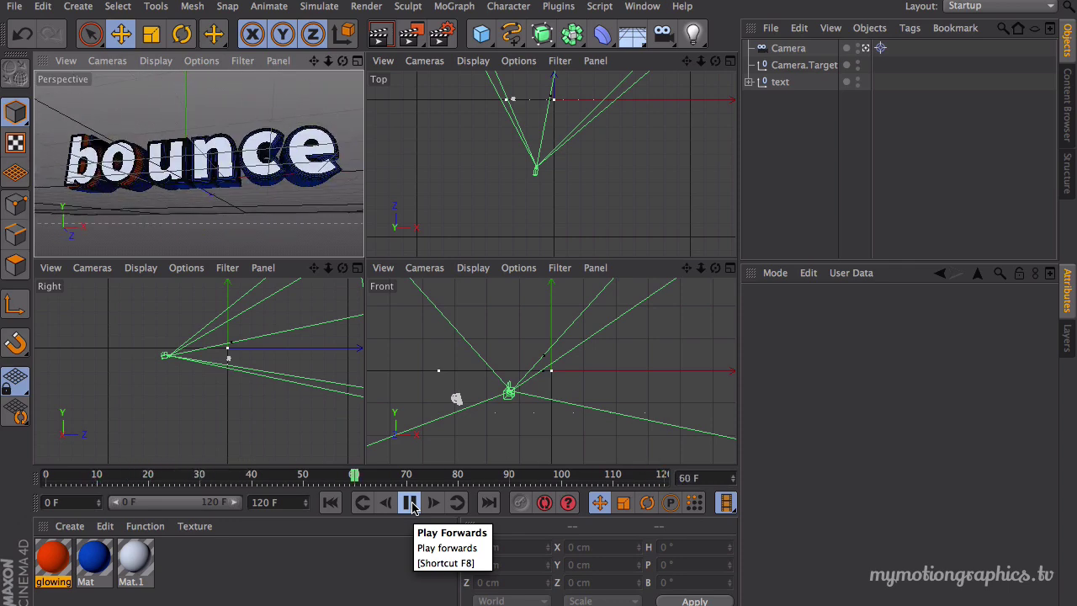
click(411, 503)
Group the camera and its target null under a new null named cam.
click(804, 51)
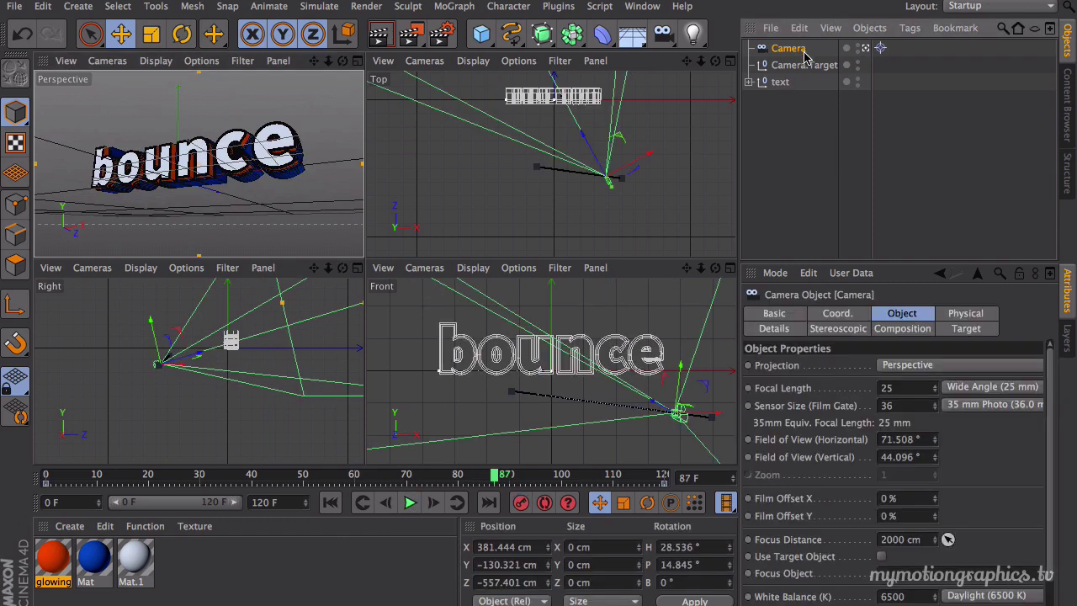
shift+click(806, 66)
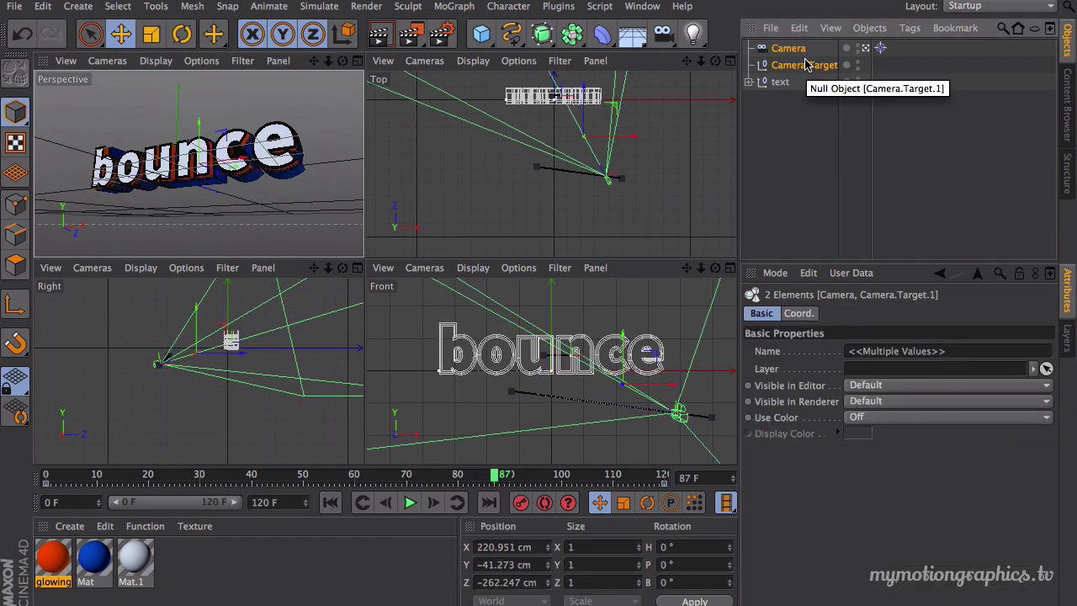
key(alt+g)
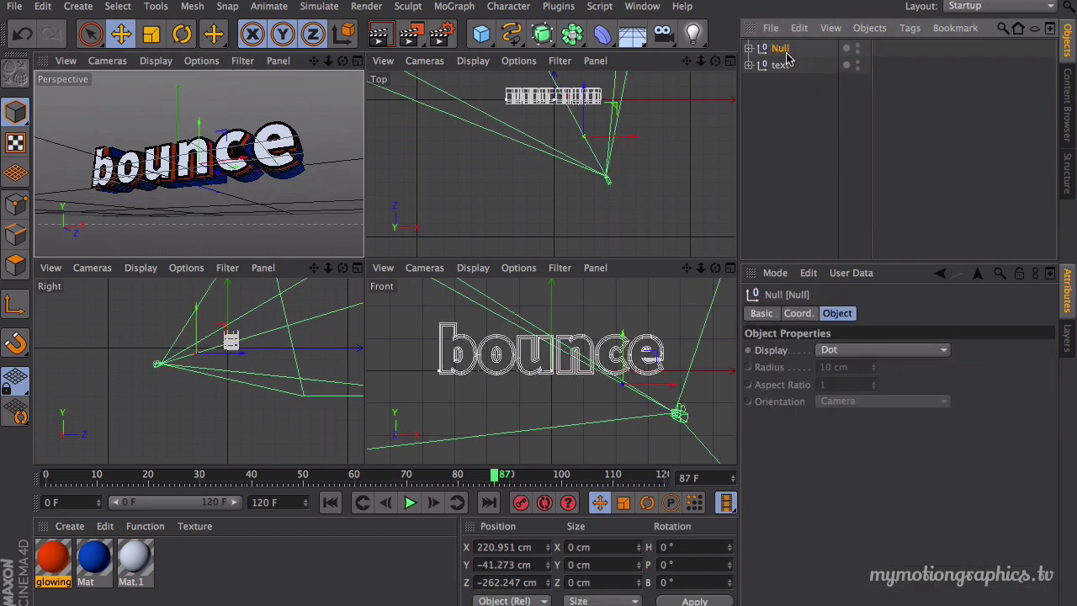
double_click(787, 53)
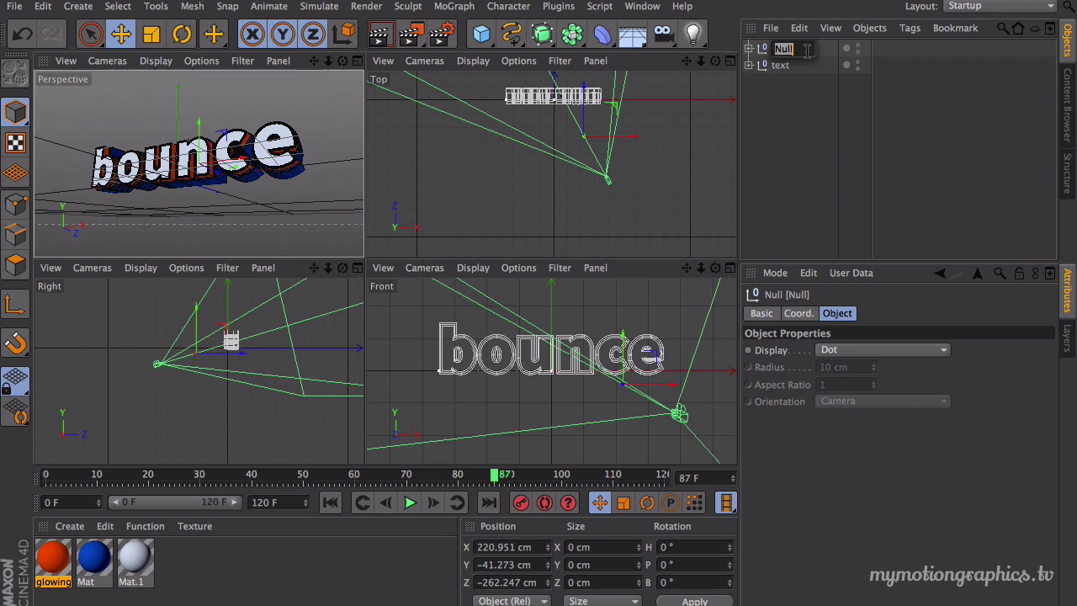
key(Return)
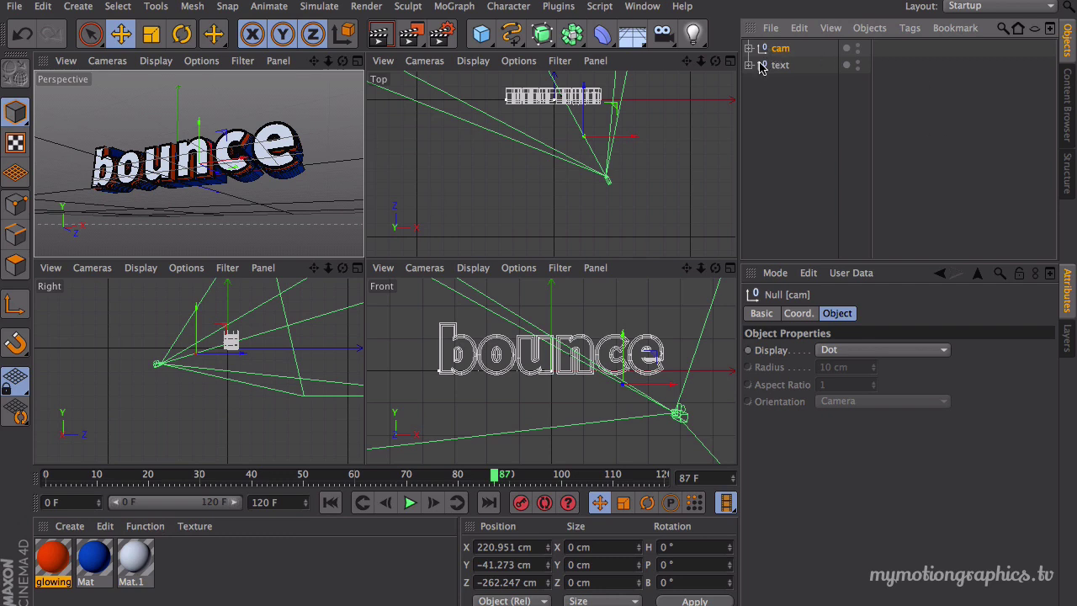
Hide the cam group in the editor views and play the animation from the start.
click(858, 48)
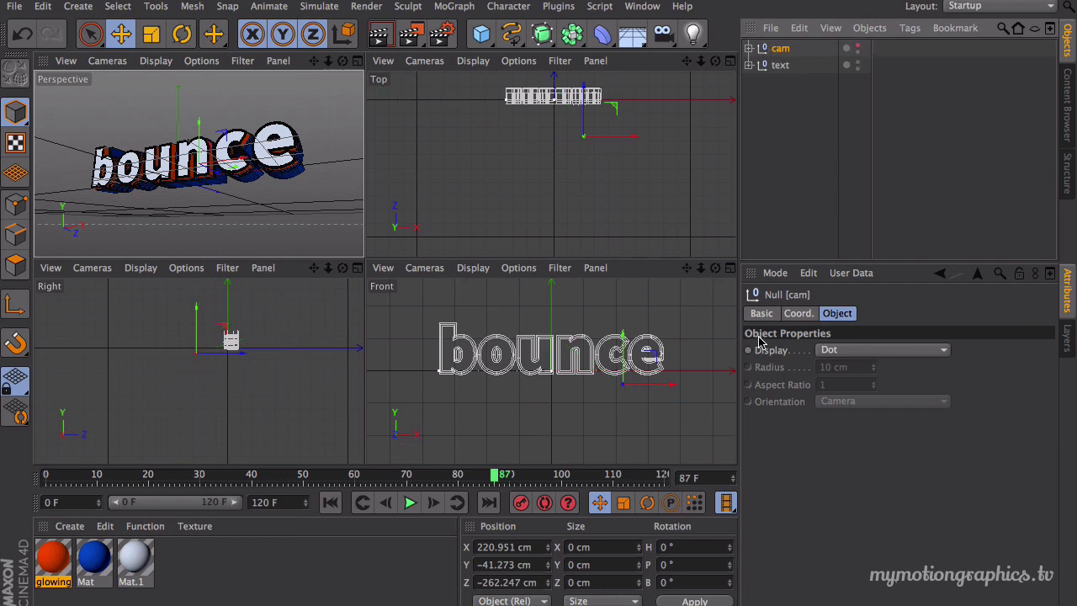
click(336, 502)
click(409, 503)
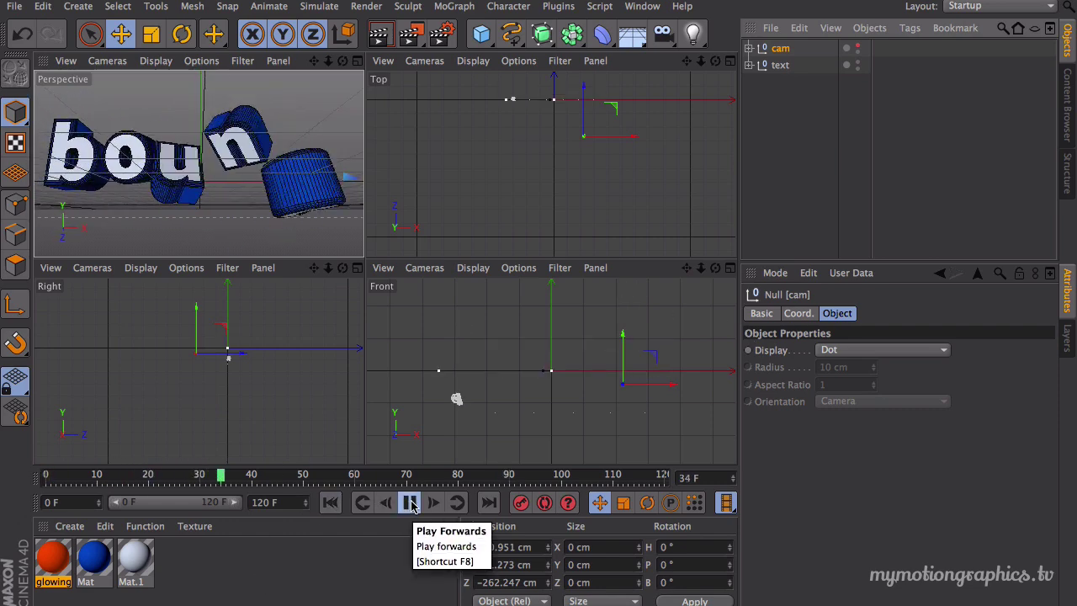
click(410, 502)
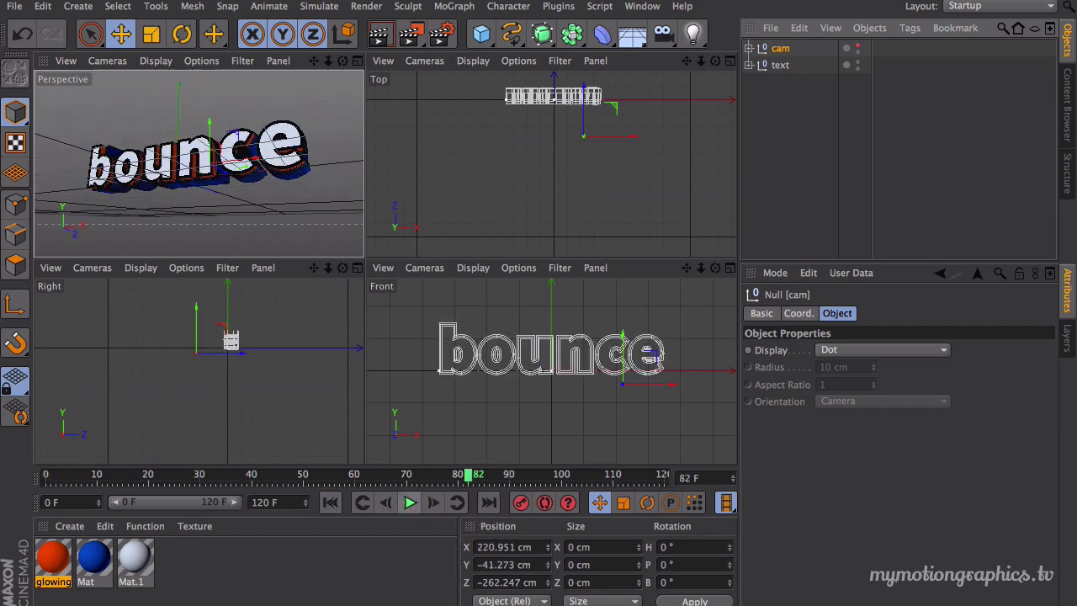
Switch the Right view to a Perspective camera and display it shaded with lines in Wireframe mode.
click(147, 324)
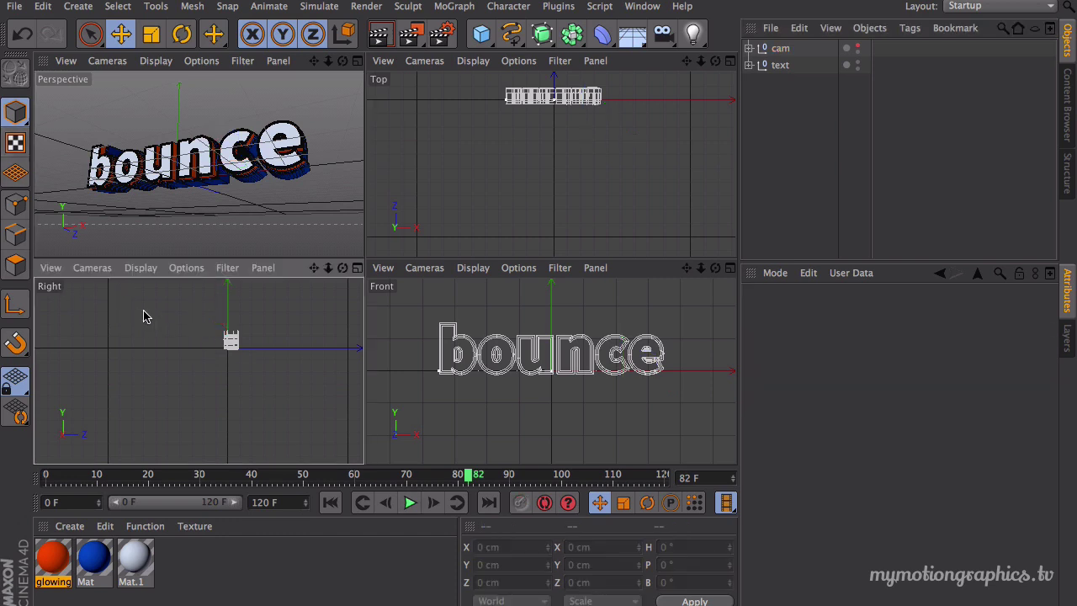
click(96, 269)
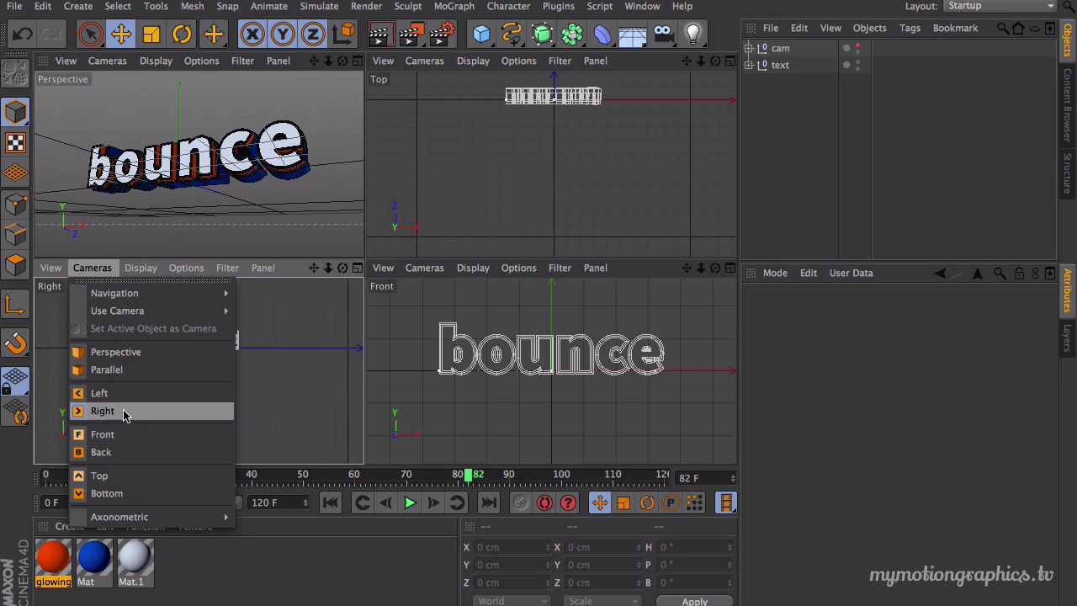
click(154, 355)
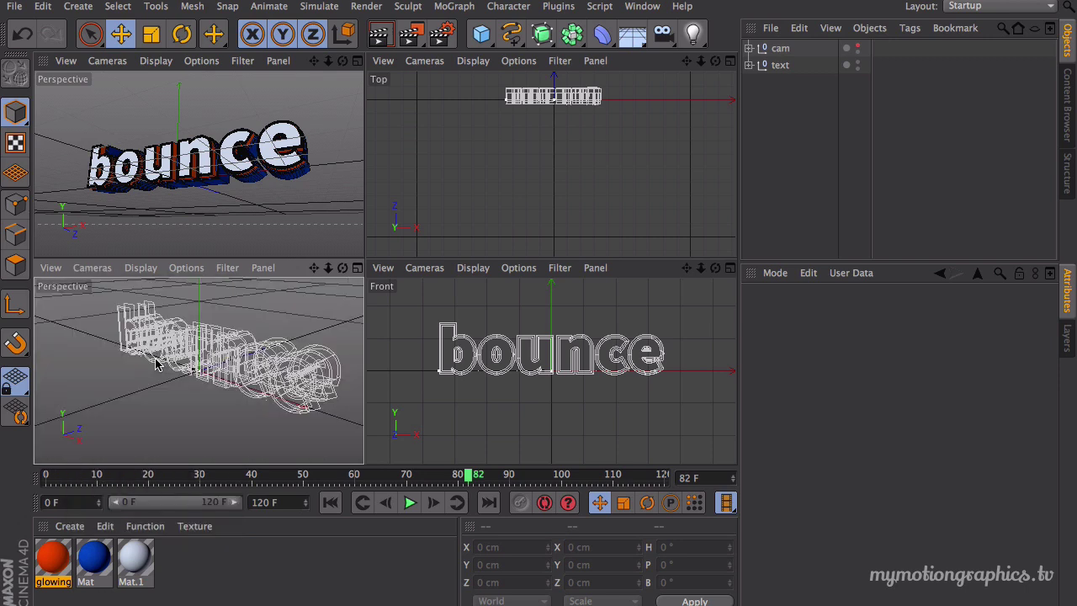
click(137, 269)
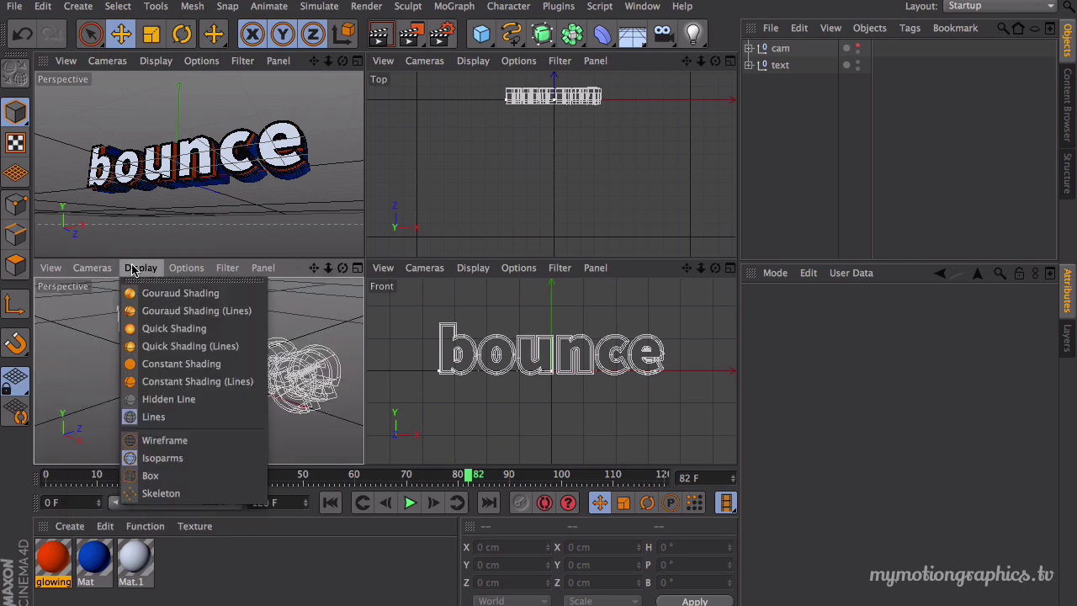
click(169, 381)
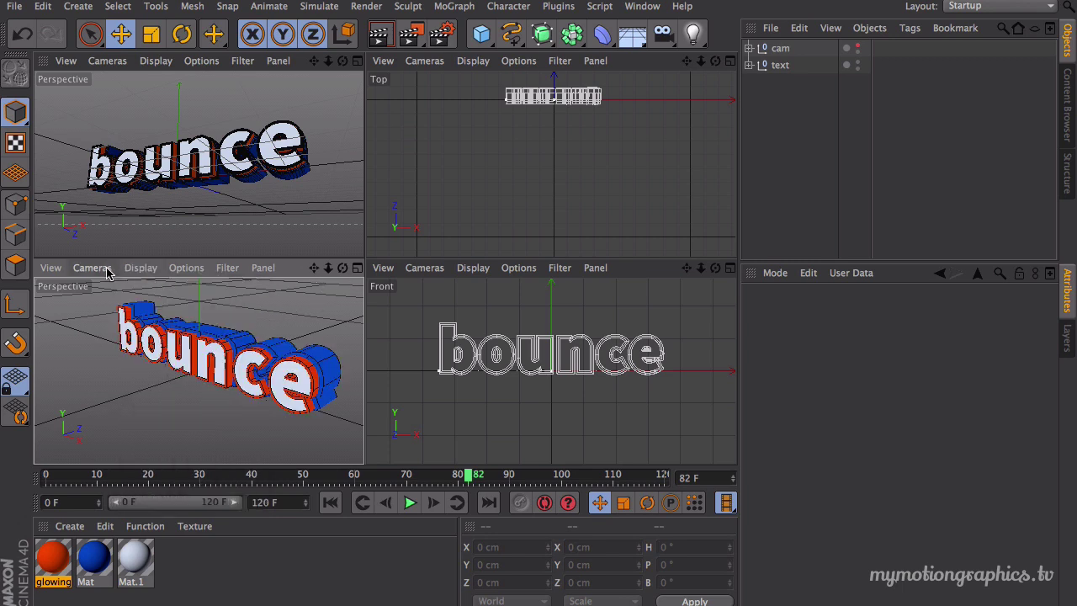
click(140, 268)
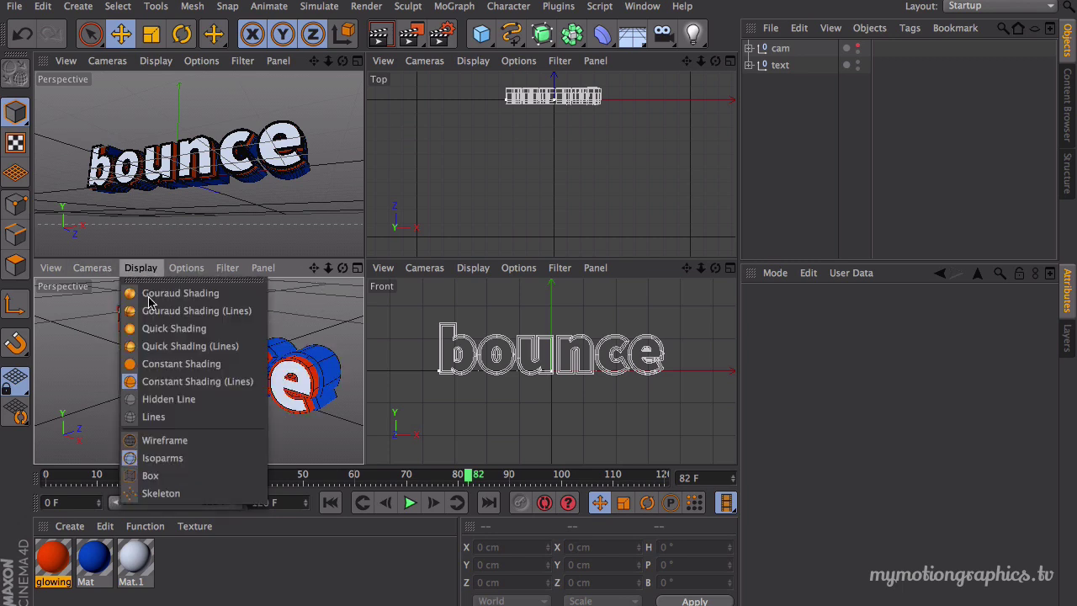
click(154, 444)
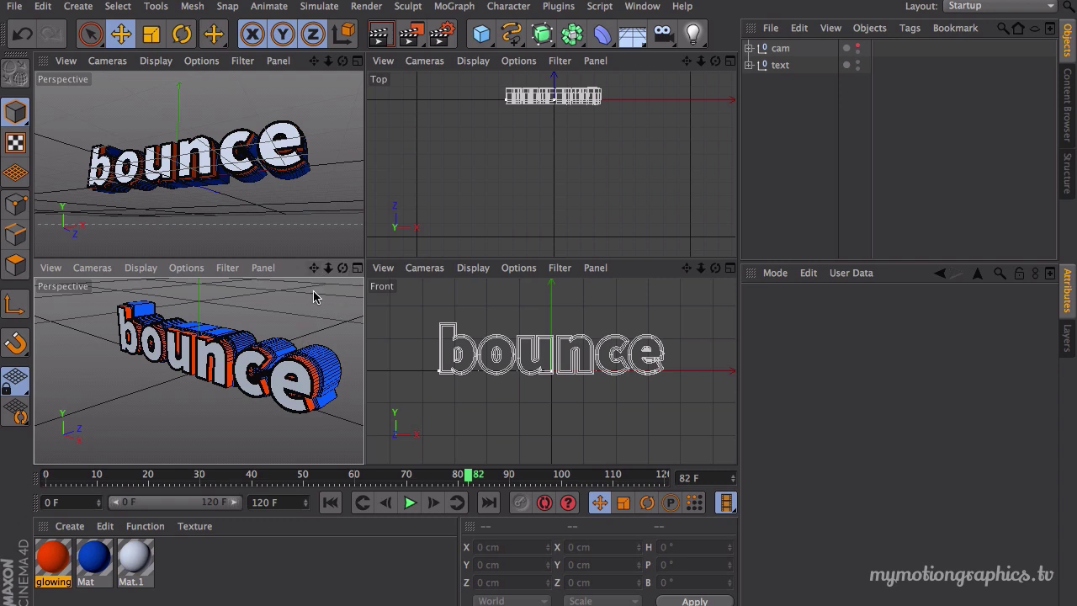
mouse_move(291, 327)
alt+mouse_down()
mouse_move(258, 356)
mouse_move(301, 337)
alt+mouse_up()
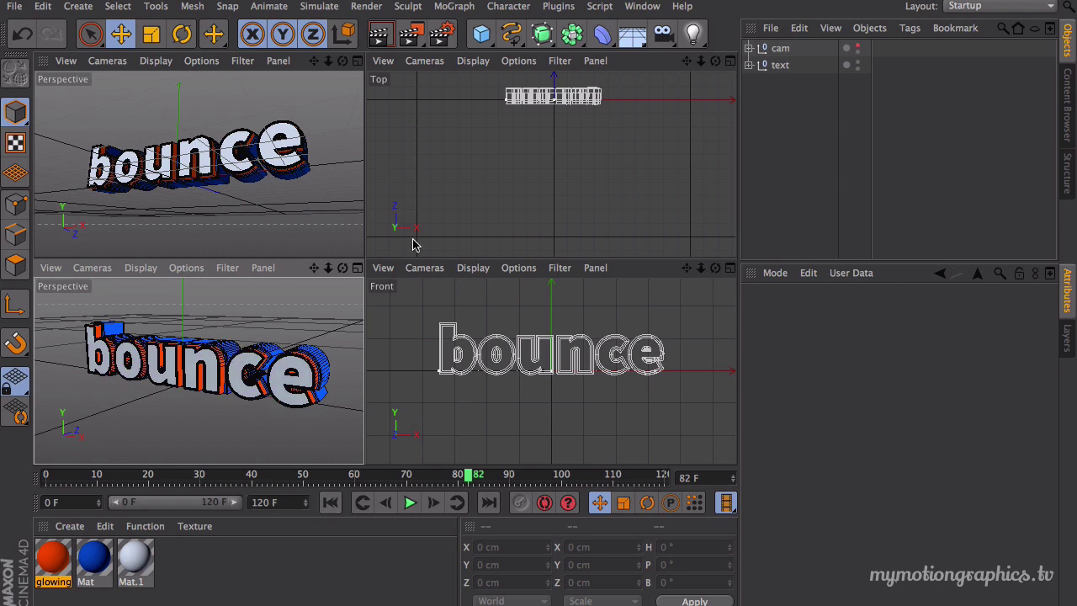
Add a Plane object with 1 width segment and 1 height segment.
drag(484, 44, 636, 86)
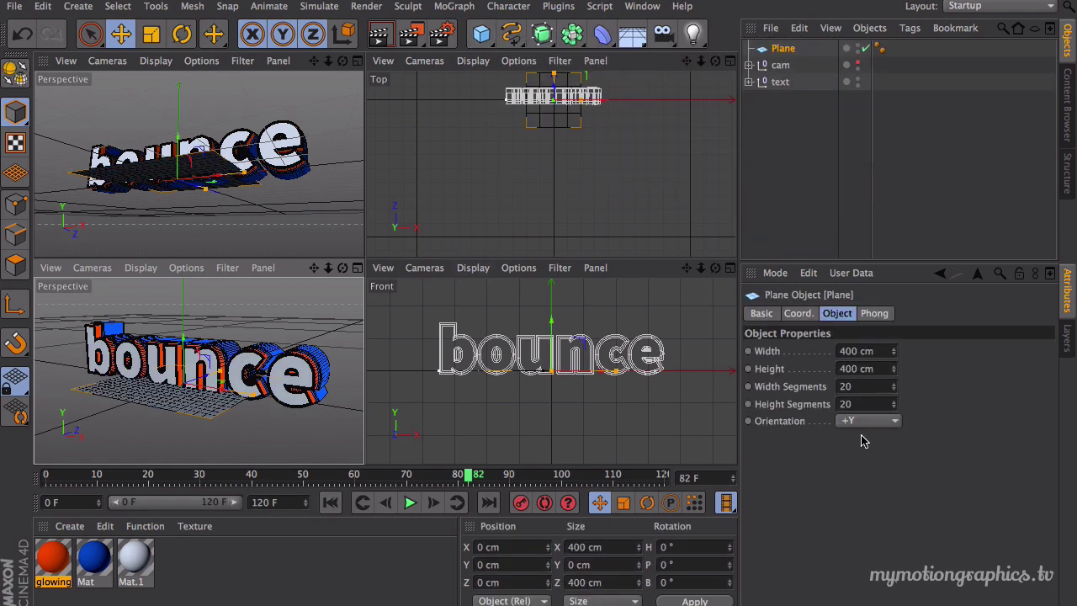
click(482, 33)
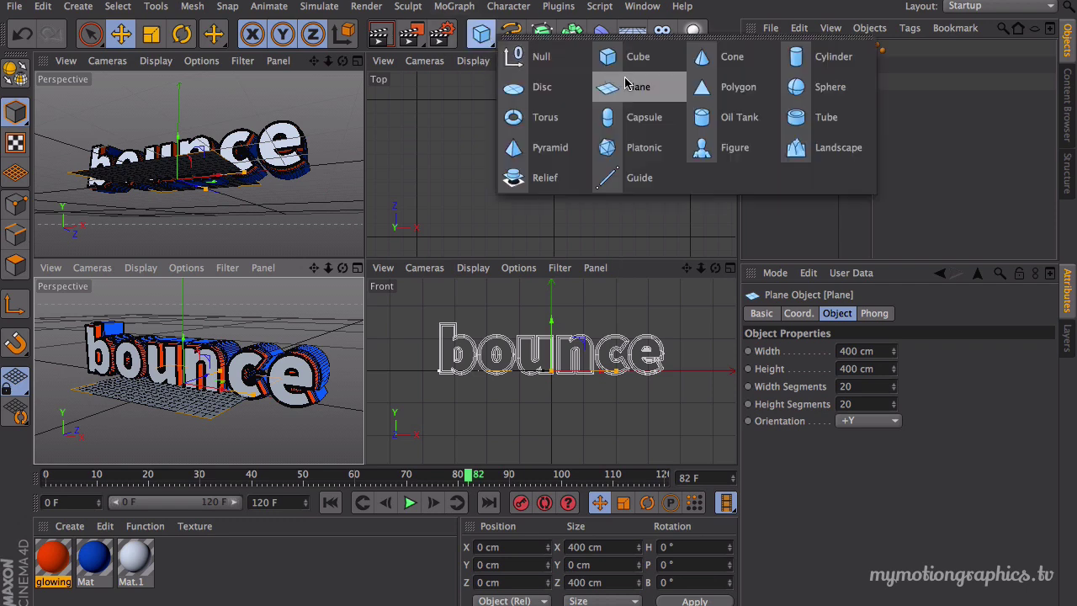
click(867, 386)
text(1)
click(862, 404)
text(1)
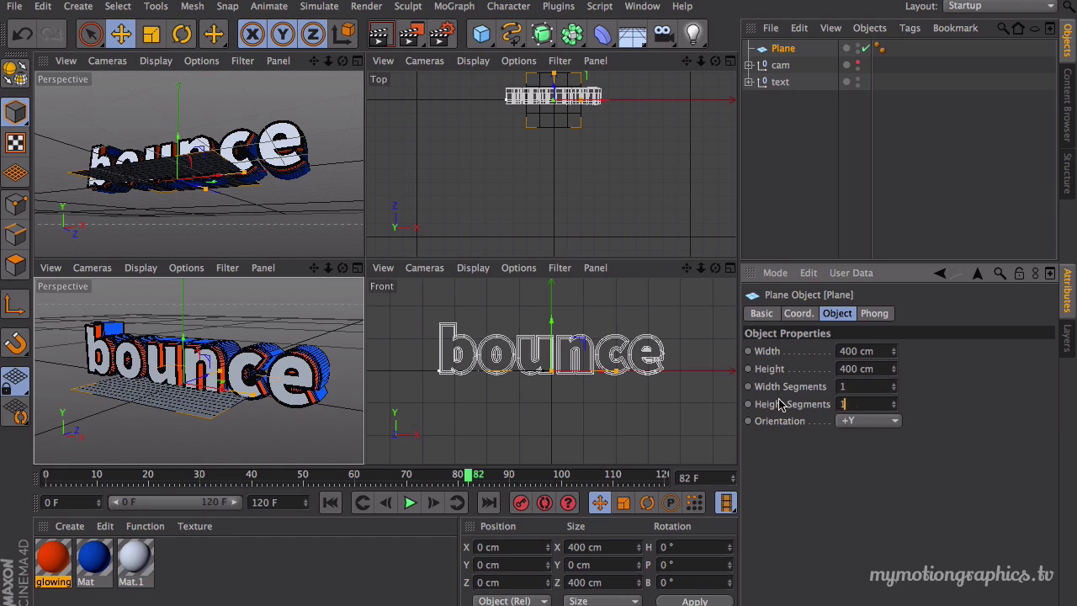
key(Return)
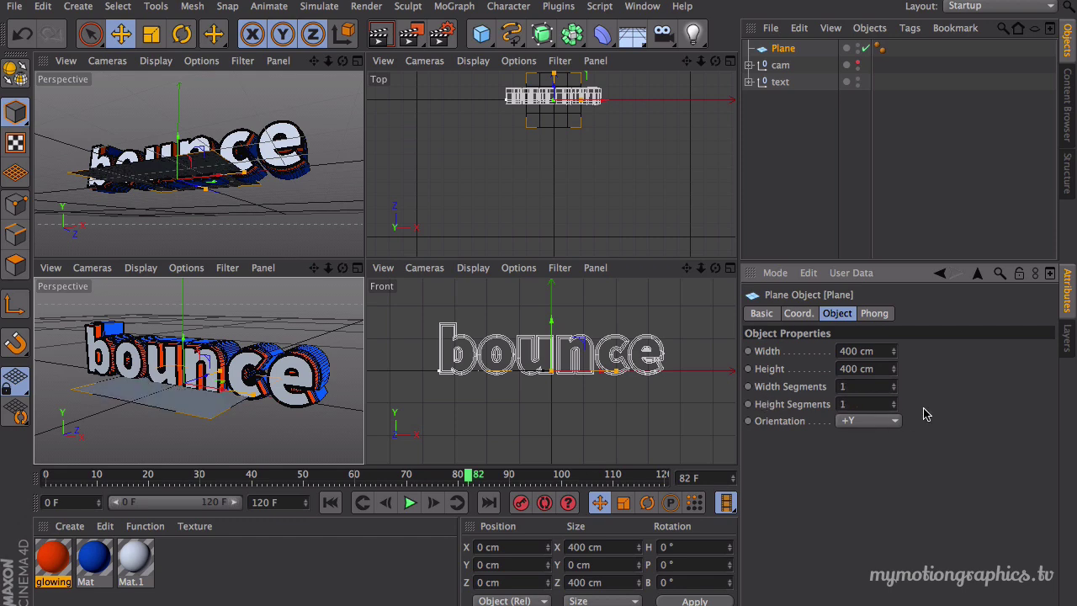
Maximize the new perspective view and resize the plane into a long strip about 215.6 cm wide and 948.8 cm high.
click(356, 268)
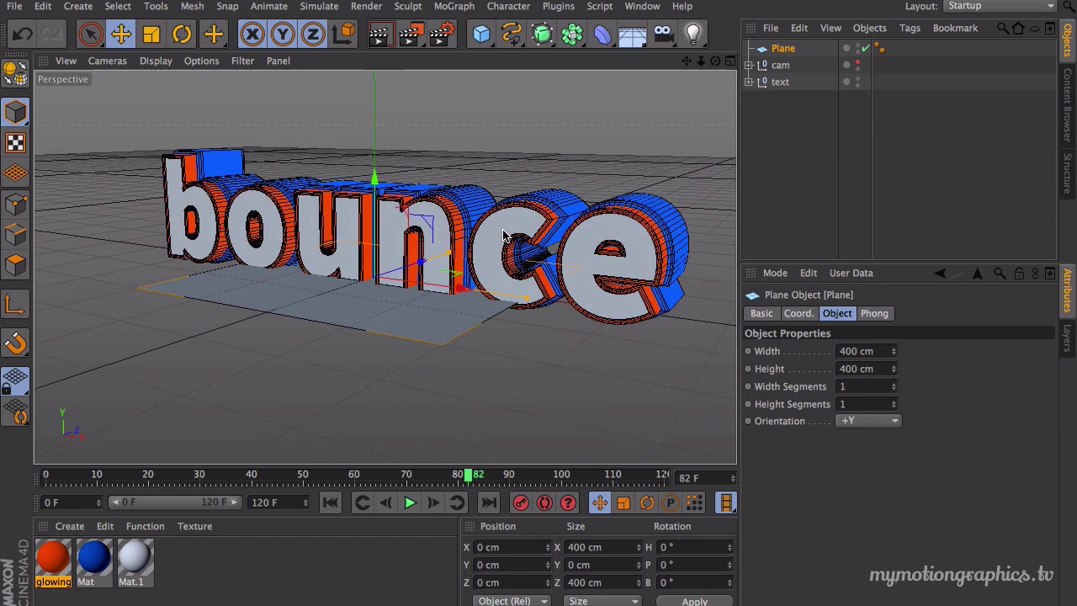
alt+drag(505, 236, 410, 285)
drag(472, 243, 574, 223)
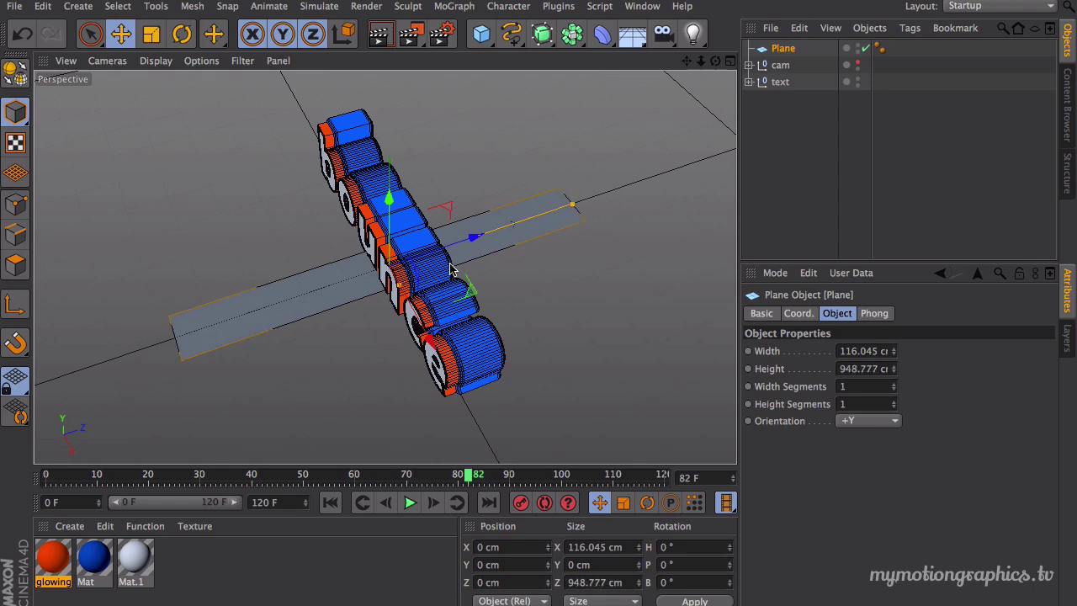
drag(400, 291, 409, 306)
Add a MoGraph Cloner and make the Plane its child.
click(454, 7)
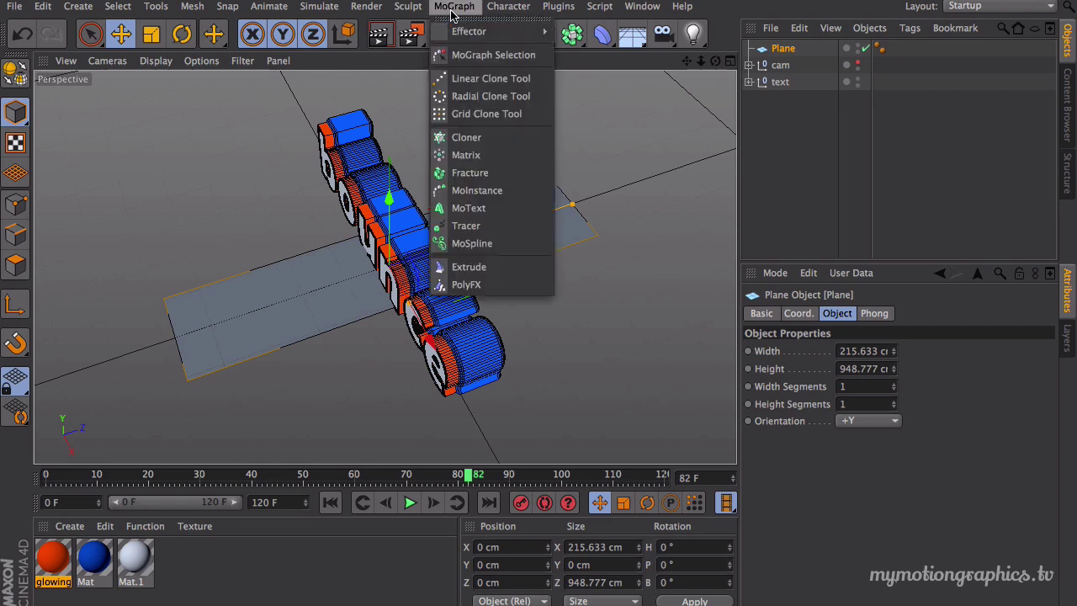
click(468, 137)
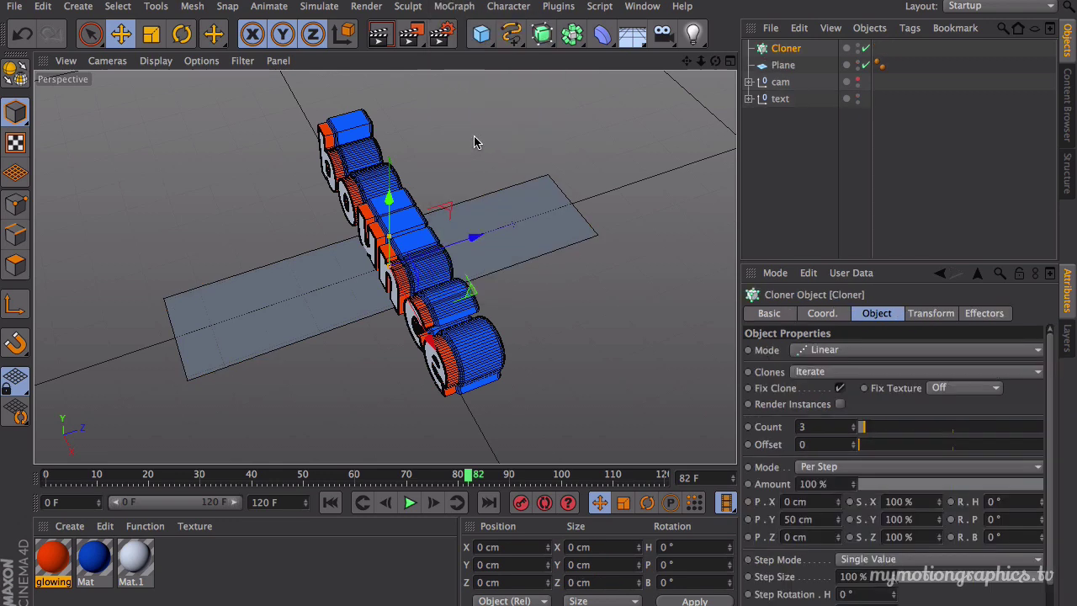
drag(801, 68, 796, 50)
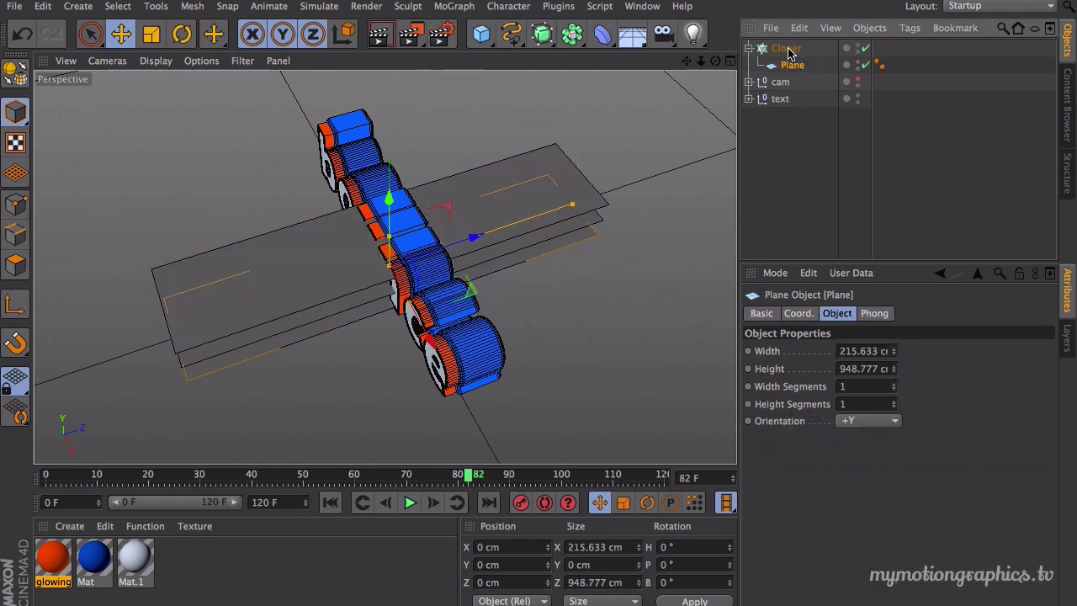
Set the cloner's per-step offset to 0 cm in Y and about 337 cm in X to lay the planes side by side.
alt+drag(577, 146, 652, 124)
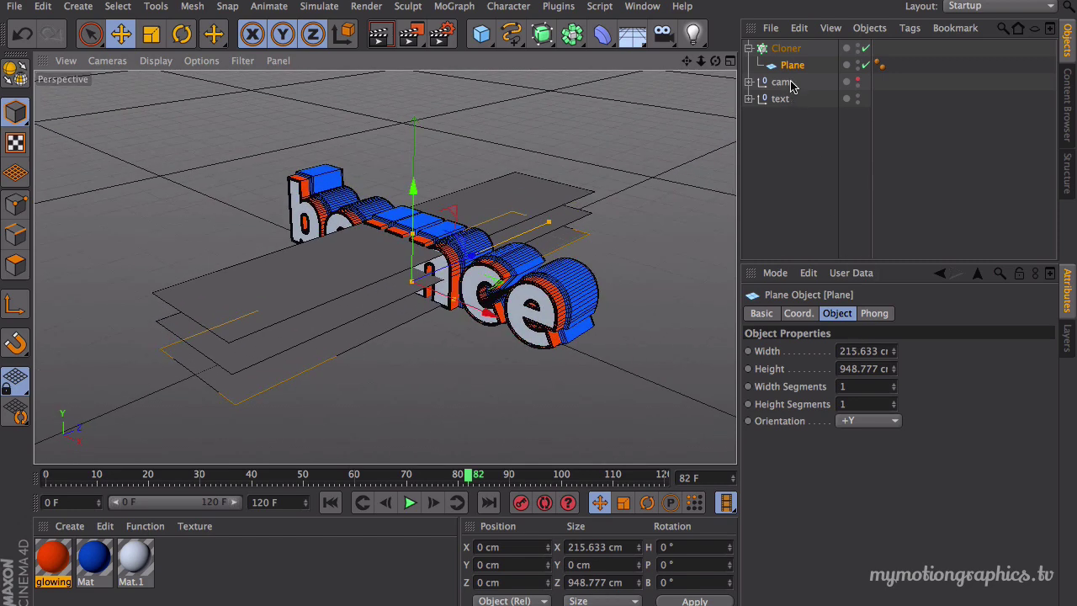
click(786, 49)
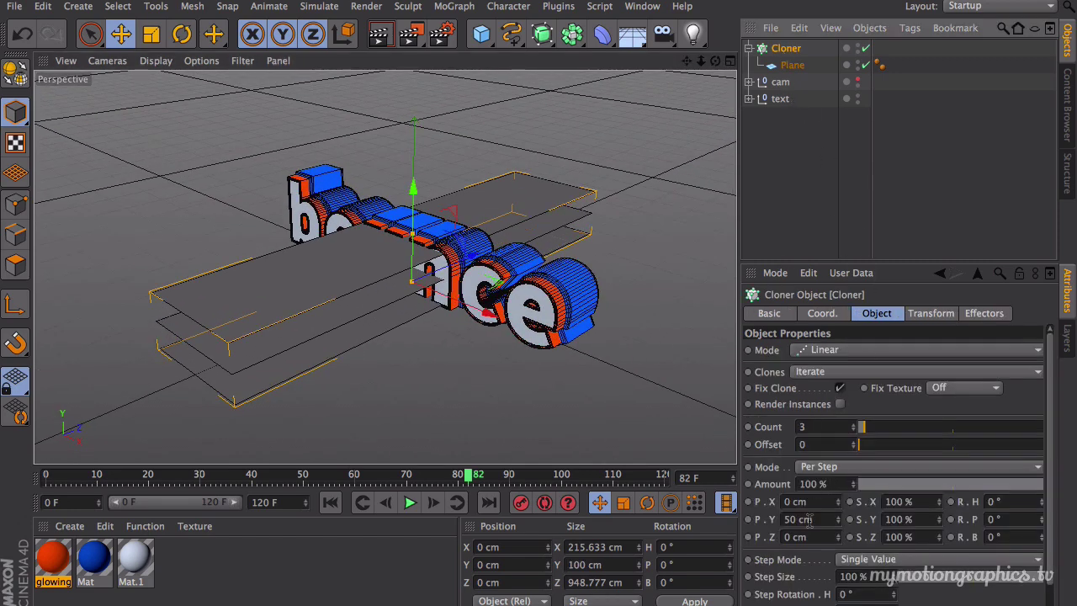
click(822, 519)
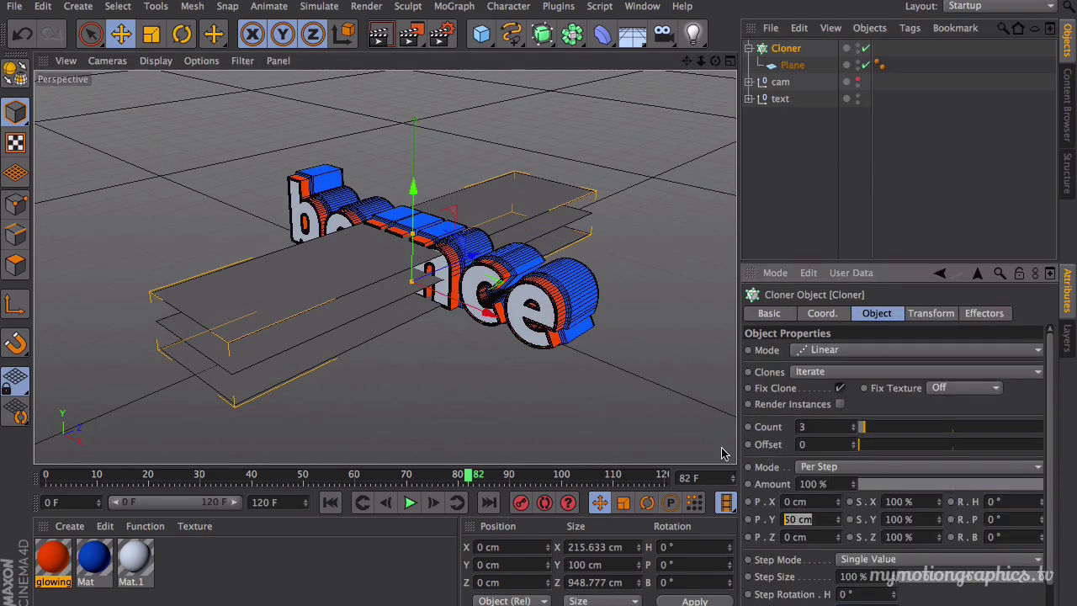
text(0)
key(Return)
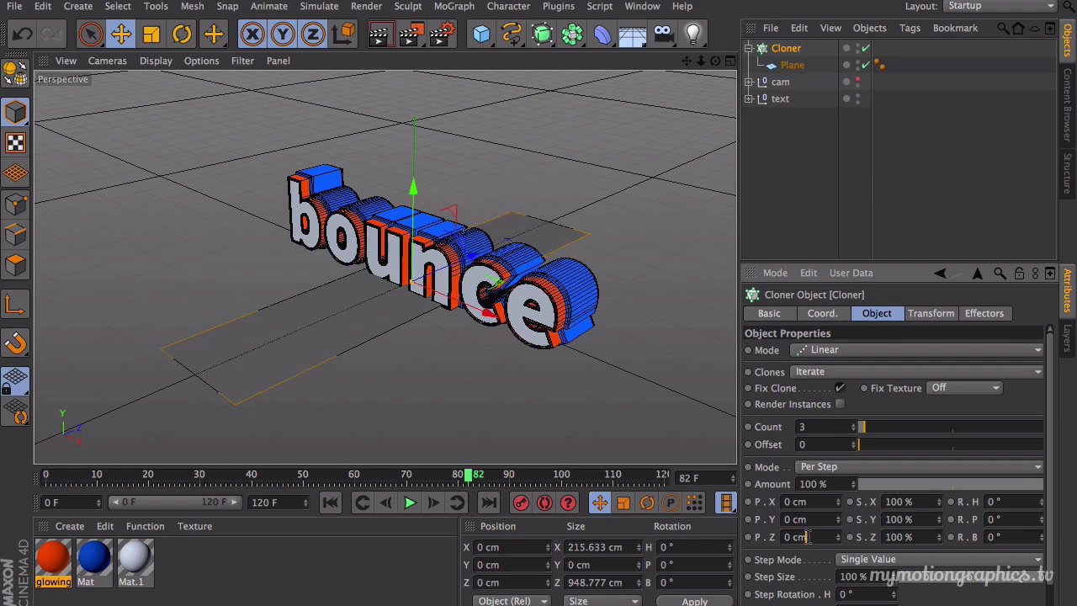
drag(839, 502, 963, 503)
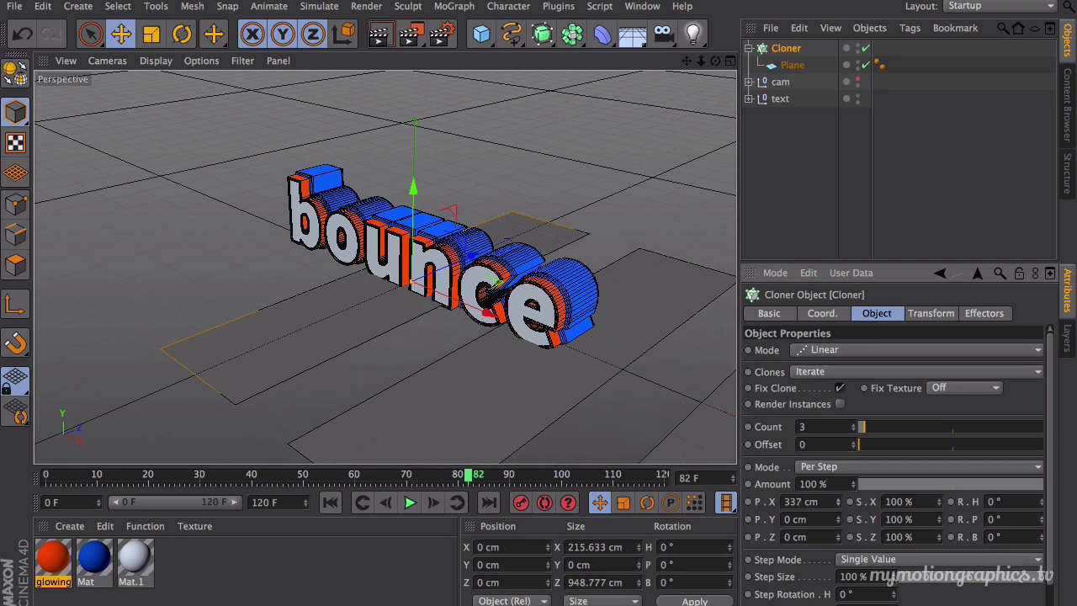
Increase the cloner's count to 6.
alt+right_drag(665, 223, 579, 212)
alt+middle_drag(579, 212, 523, 284)
mouse_move(523, 291)
alt+mouse_down()
mouse_move(580, 356)
mouse_move(564, 272)
alt+mouse_up()
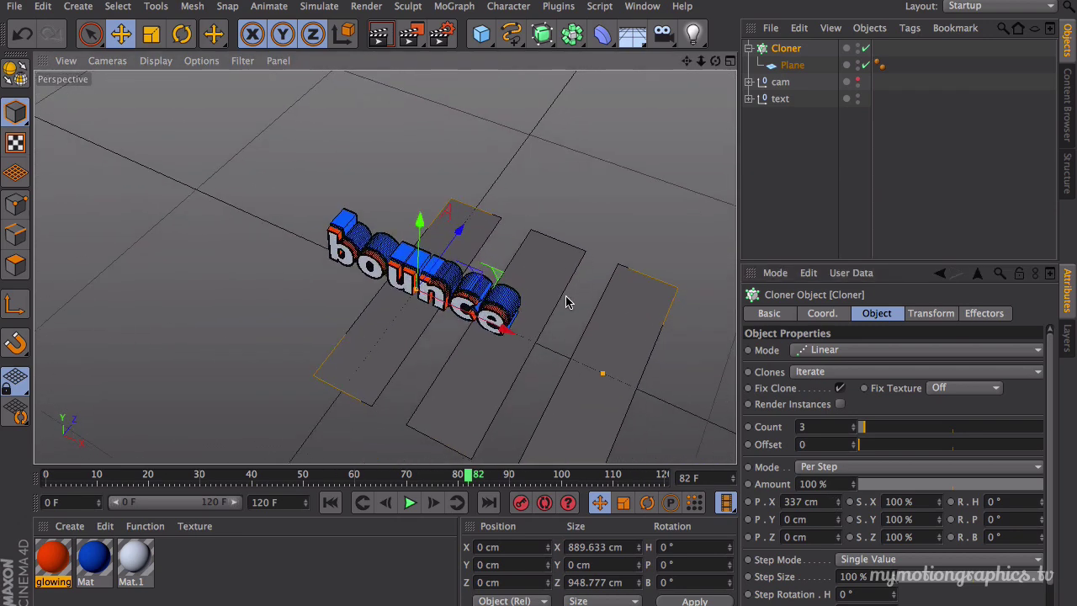
click(856, 424)
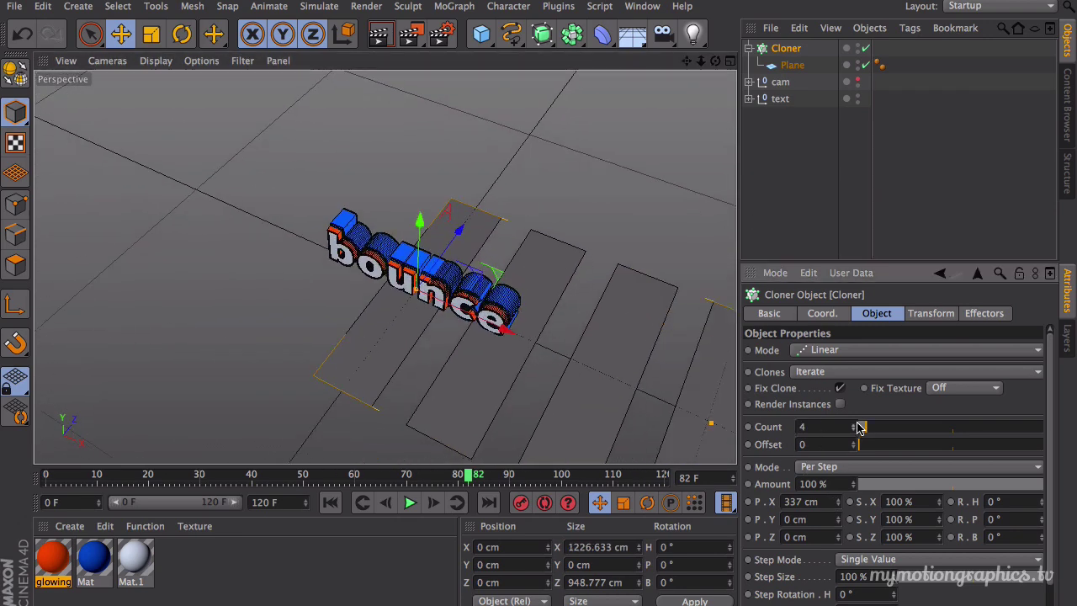
click(856, 423)
click(856, 423)
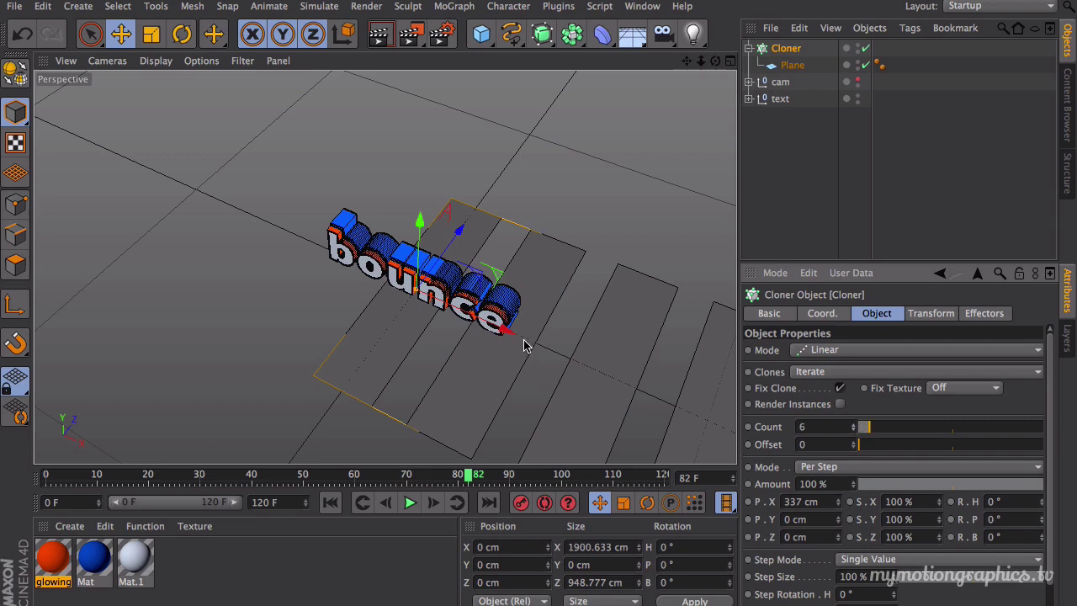
Center the row of cloned planes over the word at about X -842.8 cm and raise it to about Y 688.3 cm.
drag(508, 333, 300, 274)
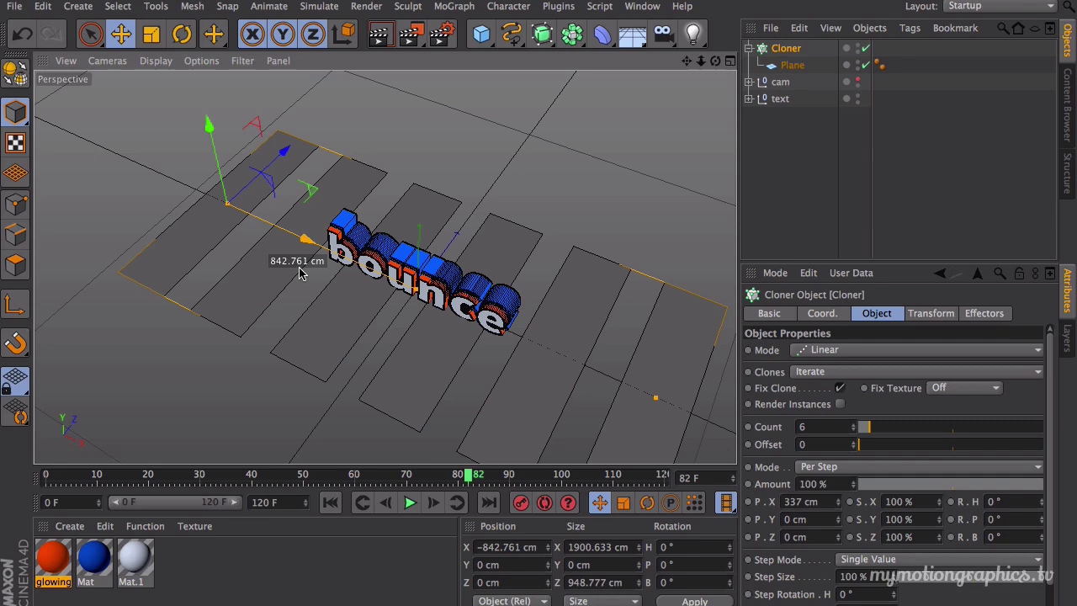
alt+middle_drag(517, 378, 525, 366)
mouse_move(525, 366)
alt+mouse_down()
mouse_move(486, 372)
mouse_move(534, 375)
alt+mouse_up()
alt+middle_drag(534, 375, 557, 399)
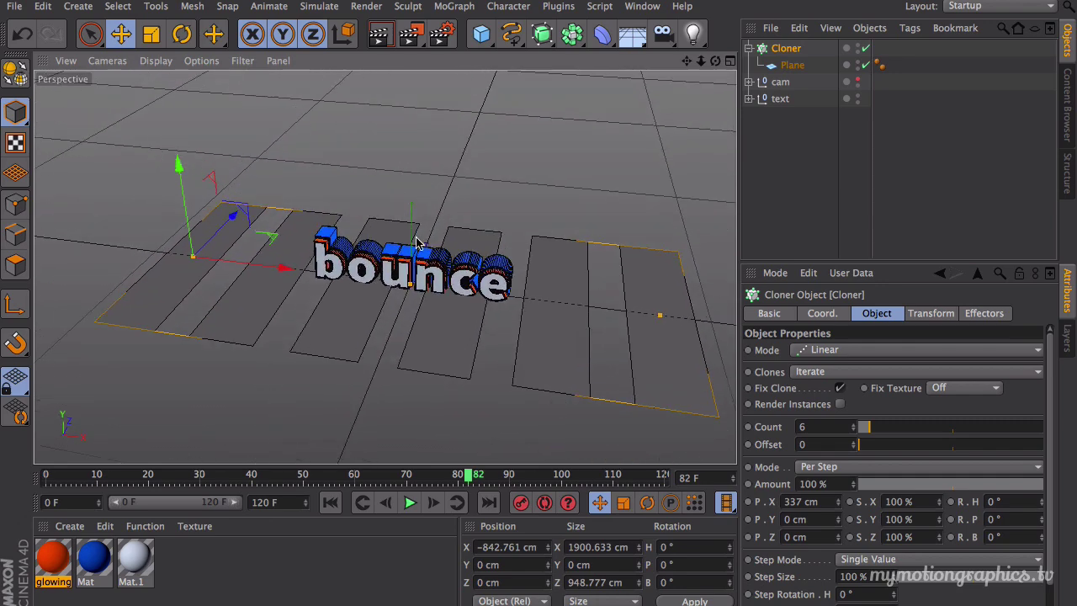
alt+middle_drag(334, 202, 338, 225)
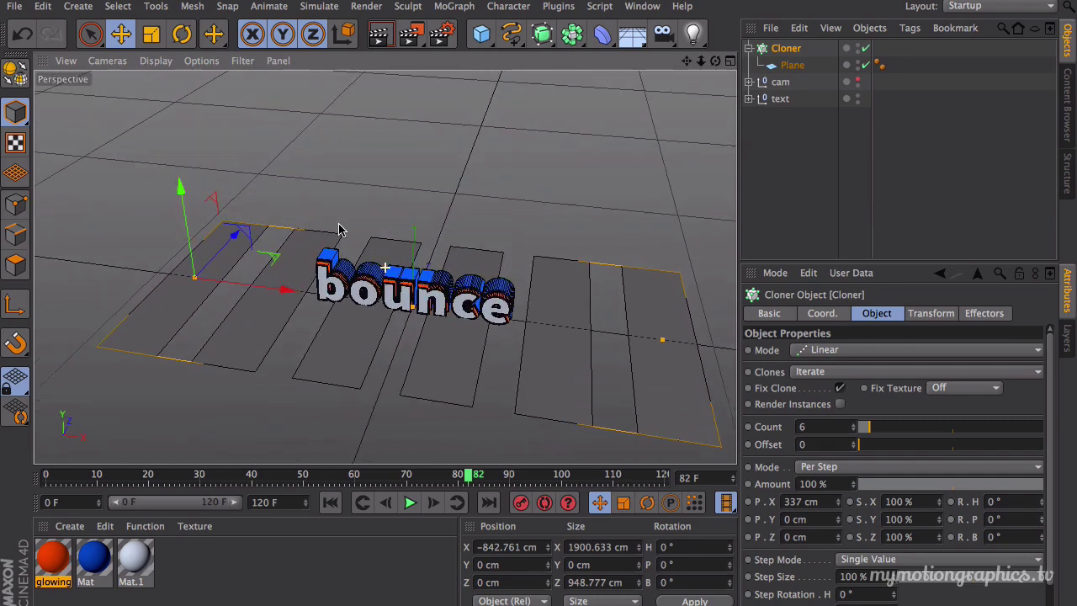
scroll(345, 225, down, 5)
alt+middle_drag(373, 189, 390, 229)
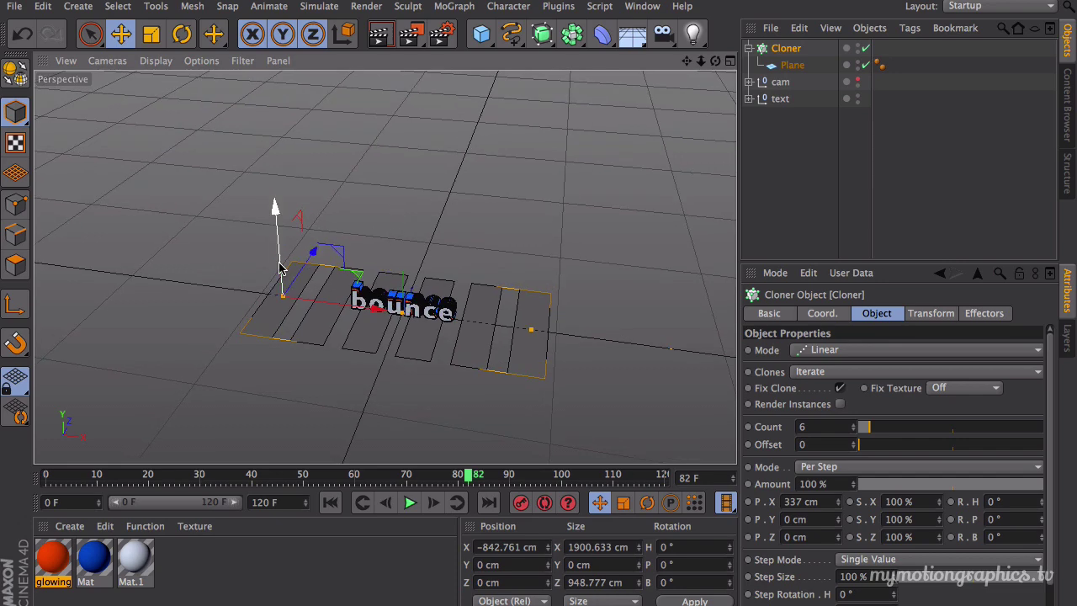
drag(281, 269, 303, 160)
alt+drag(318, 224, 280, 172)
drag(273, 133, 275, 181)
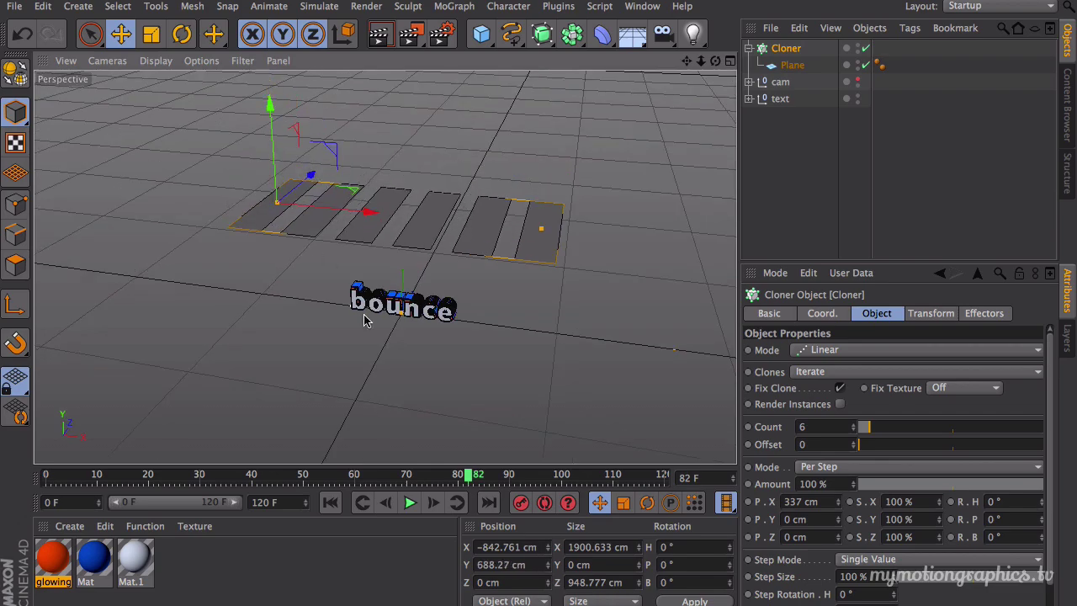
Rename the cloner as top lights and select its child Plane.
alt+drag(365, 315, 318, 312)
alt+middle_drag(317, 311, 332, 275)
alt+right_drag(335, 276, 361, 276)
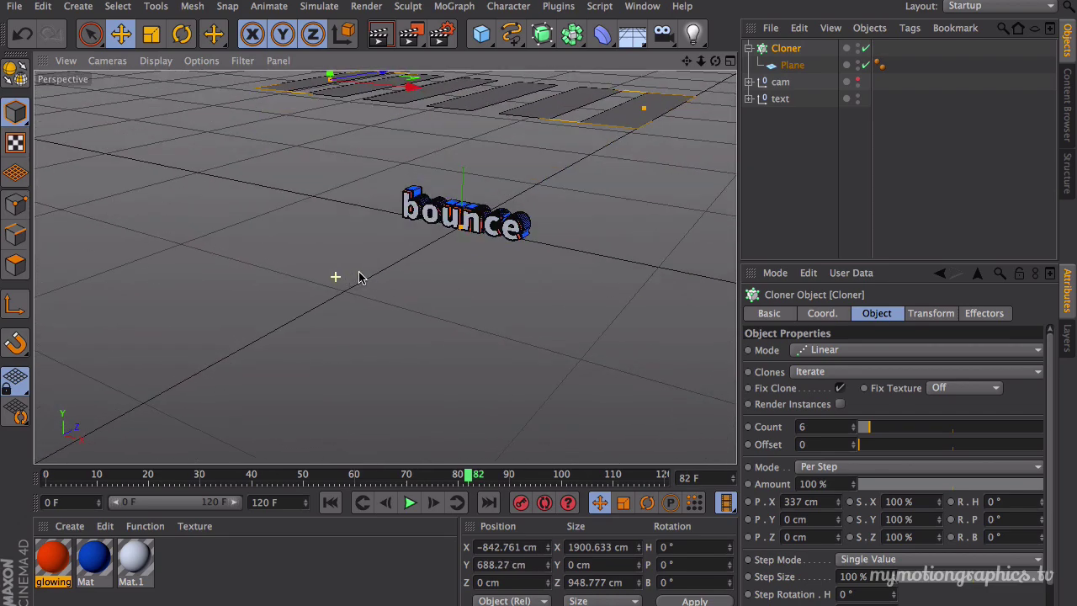
alt+middle_drag(361, 276, 339, 284)
alt+right_drag(345, 293, 357, 303)
alt+middle_drag(358, 302, 338, 335)
alt+right_drag(338, 335, 357, 305)
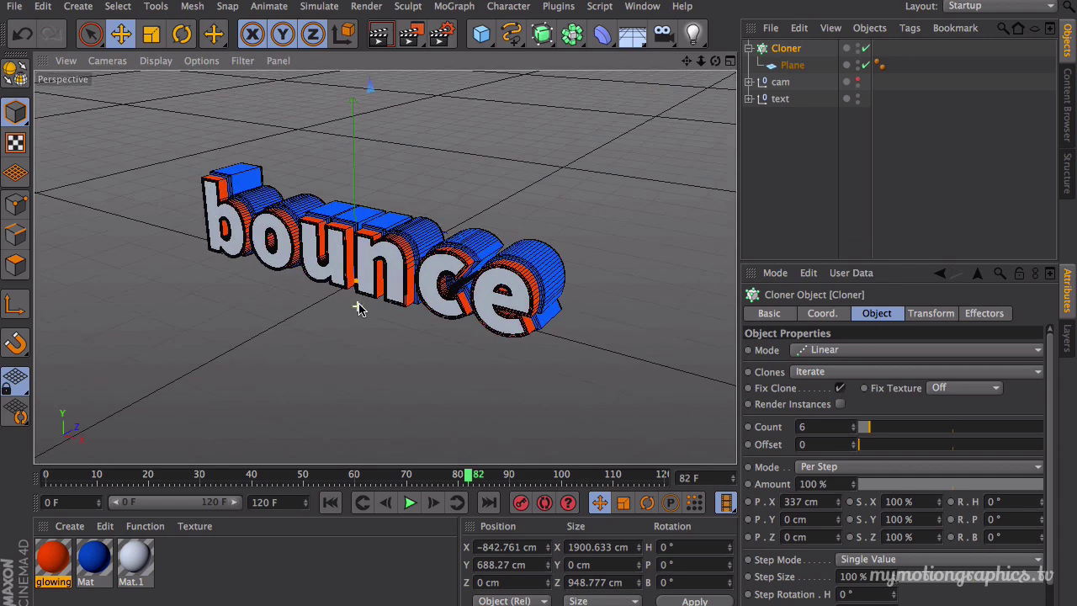
click(789, 49)
double_click(790, 49)
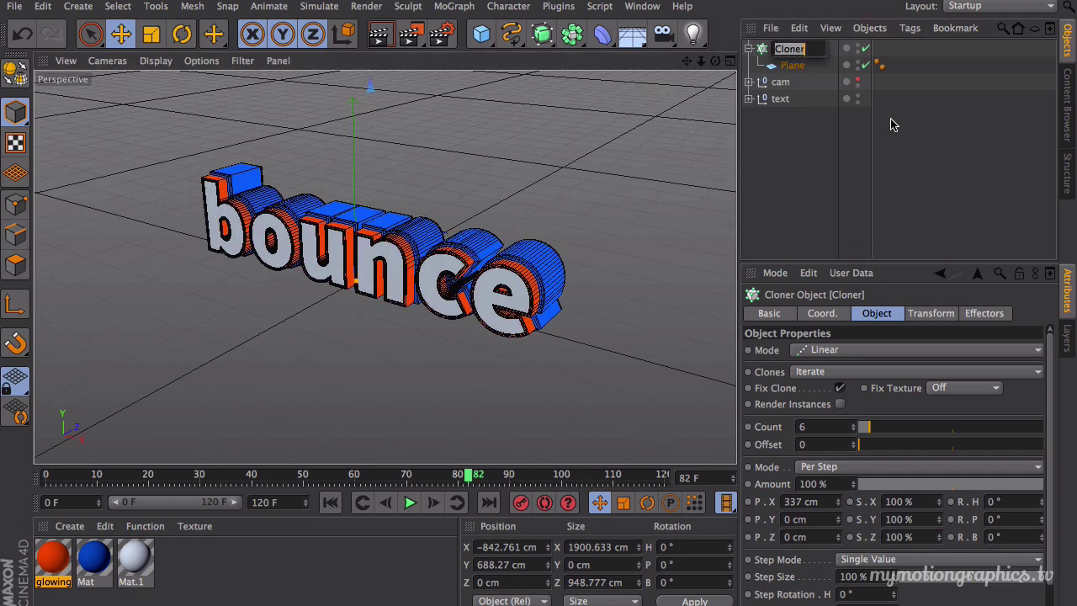
text(top lights)
key(Return)
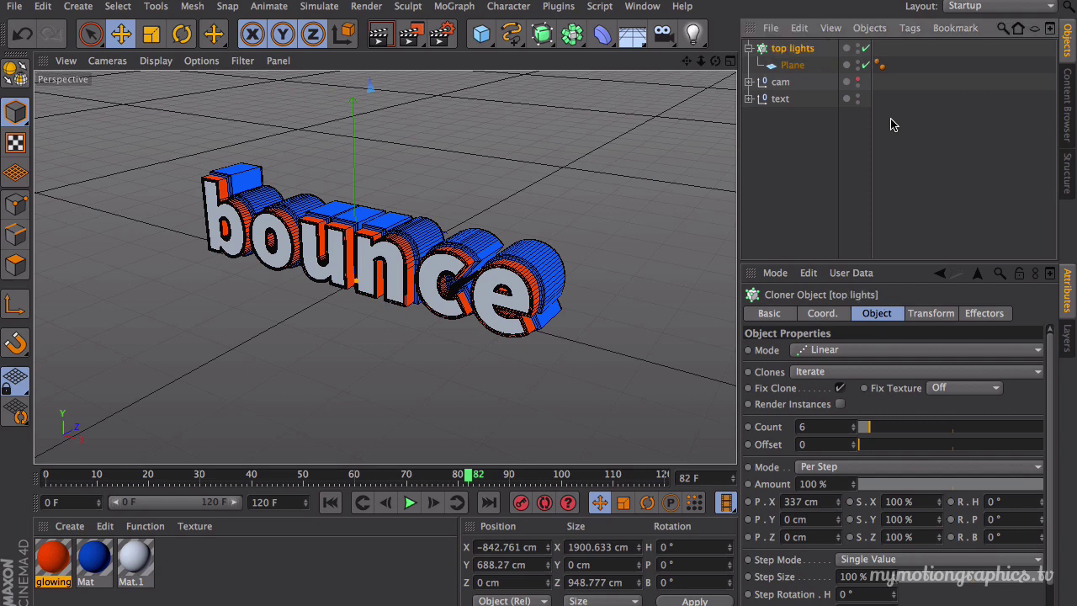
click(793, 66)
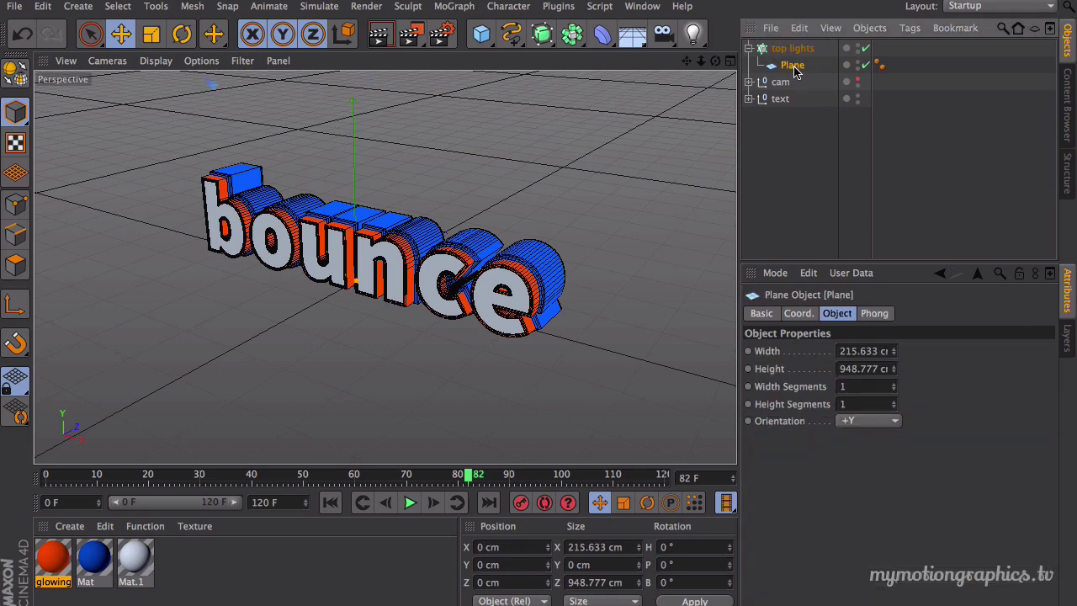
alt+right_drag(598, 181, 604, 191)
alt+middle_drag(606, 166, 536, 273)
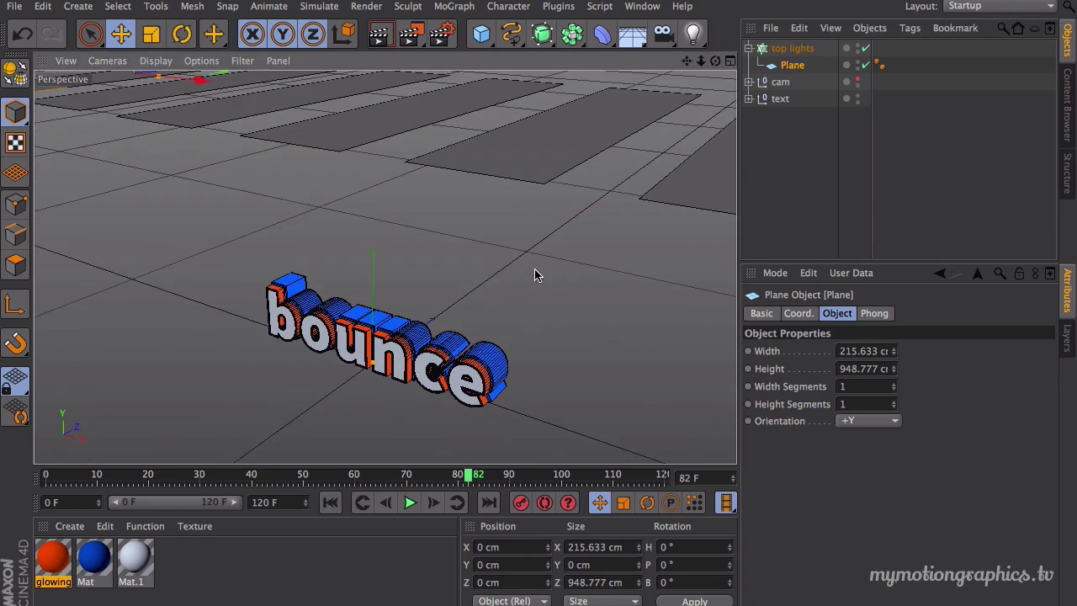
alt+right_drag(535, 269, 545, 240)
alt+drag(545, 240, 450, 103)
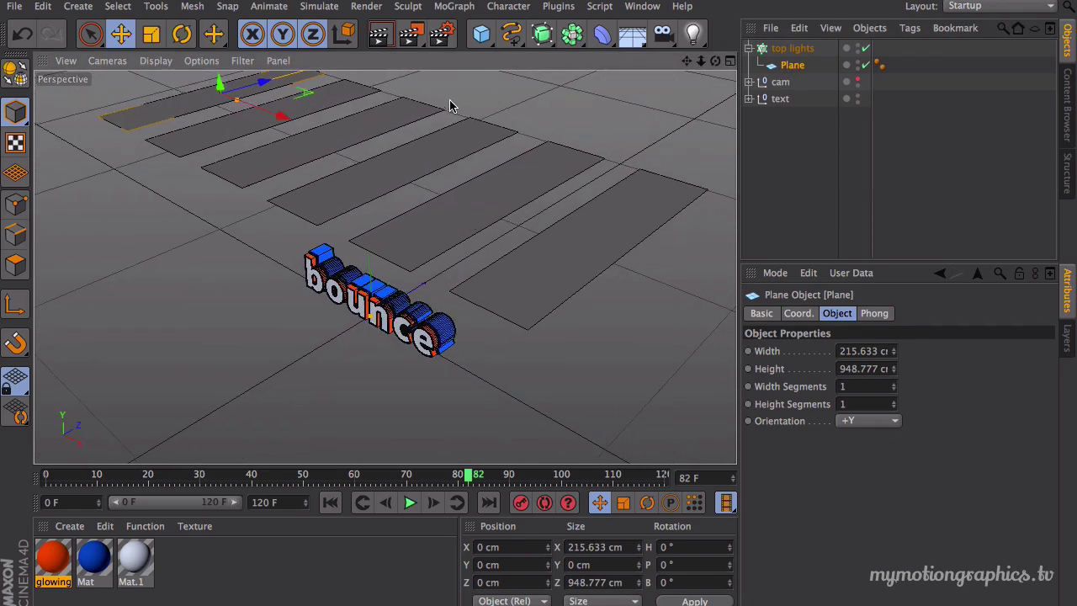
click(440, 36)
click(232, 314)
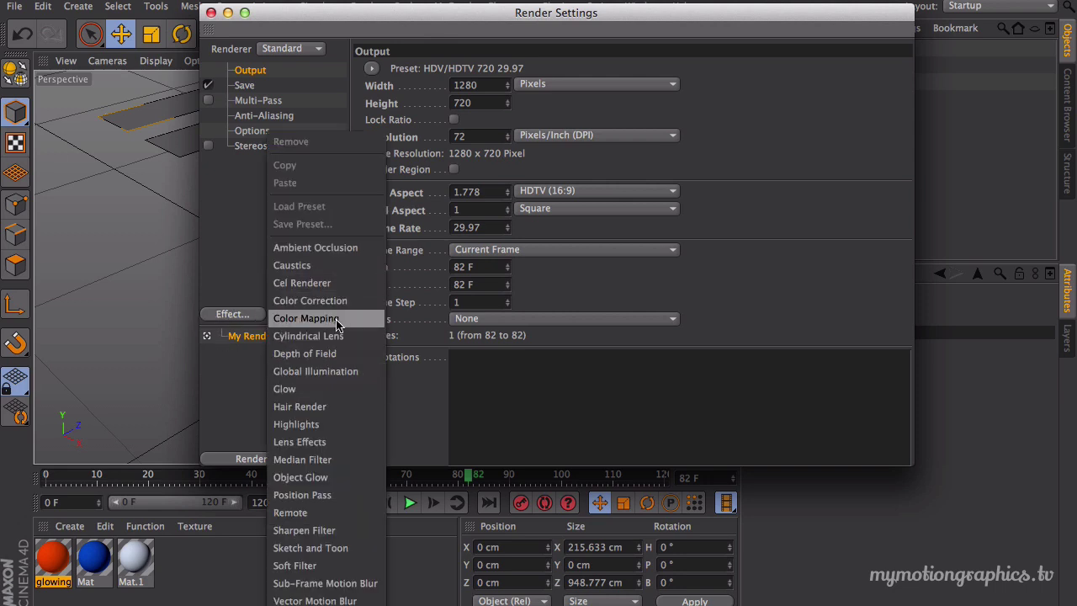
click(211, 18)
click(211, 13)
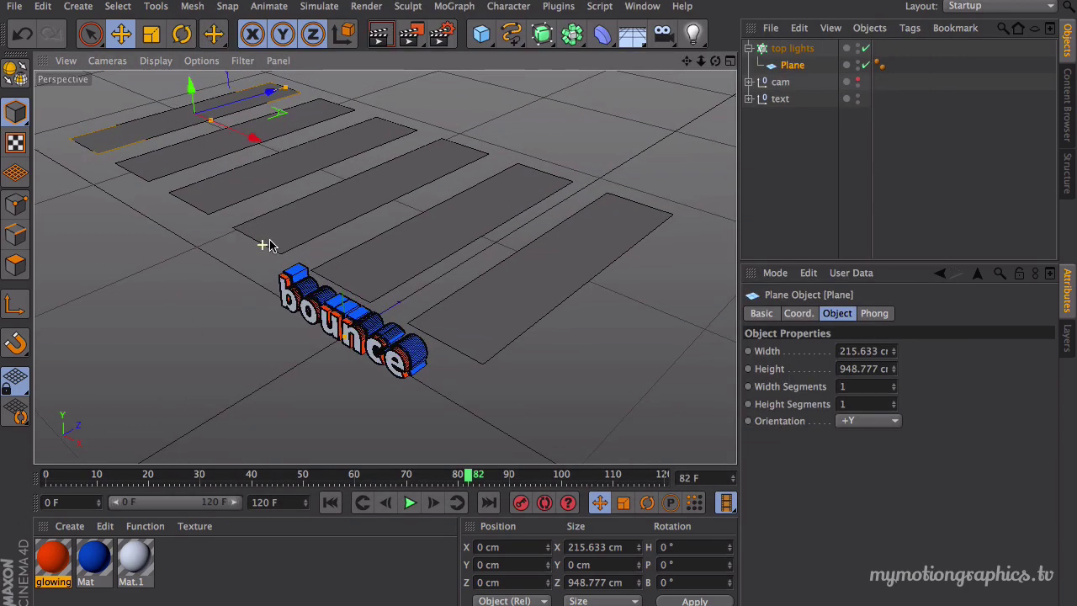
Create a new material and rename it as luminance.
alt+drag(270, 241, 360, 204)
alt+middle_drag(360, 205, 426, 174)
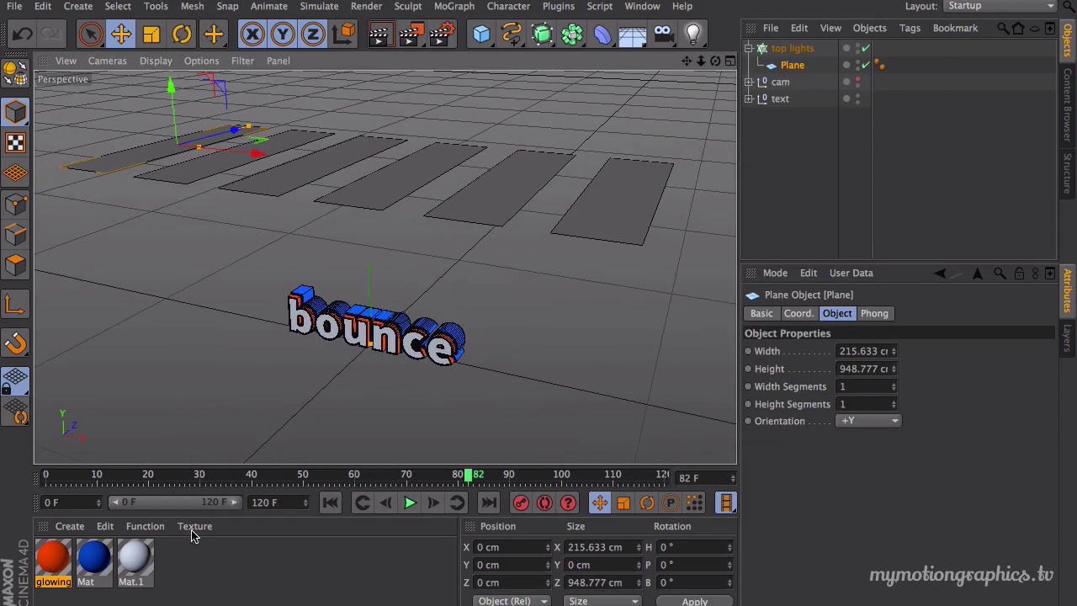
double_click(195, 584)
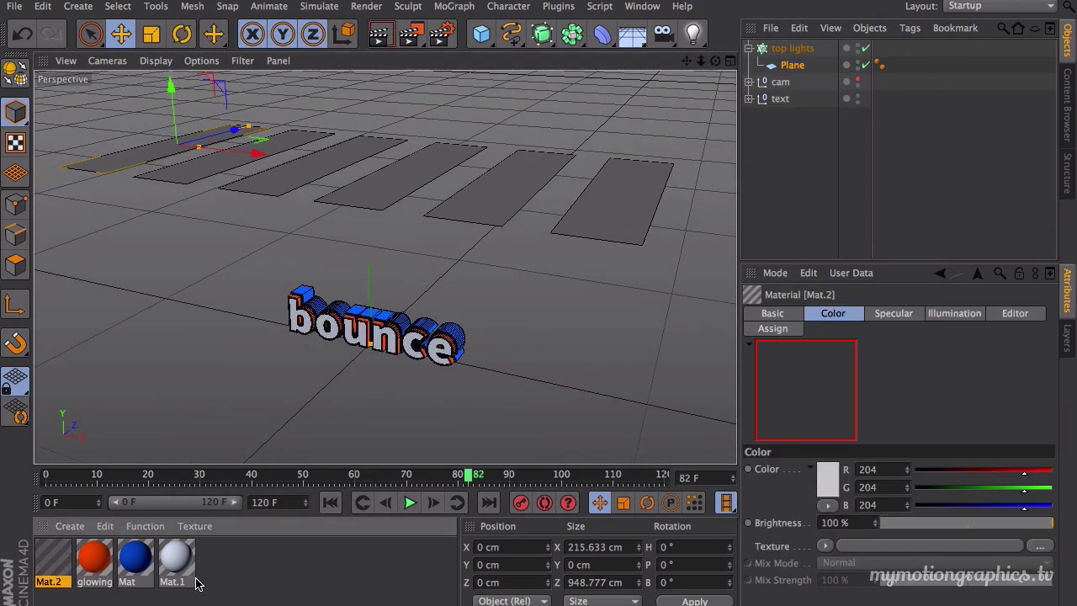
double_click(47, 582)
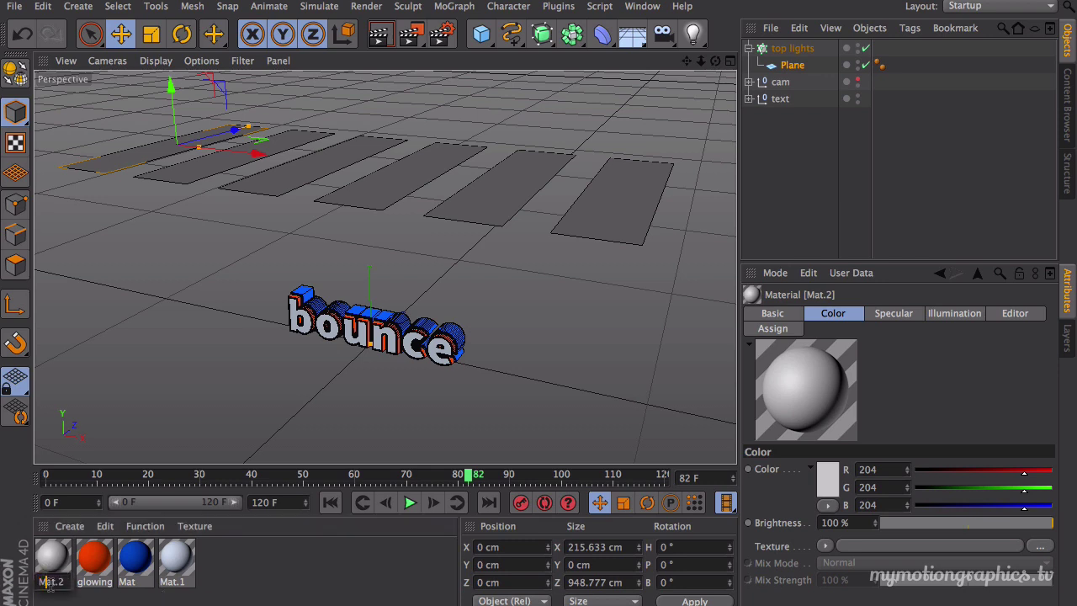
key(super+a)
key(BackSpace)
text(luminar)
key(Return)
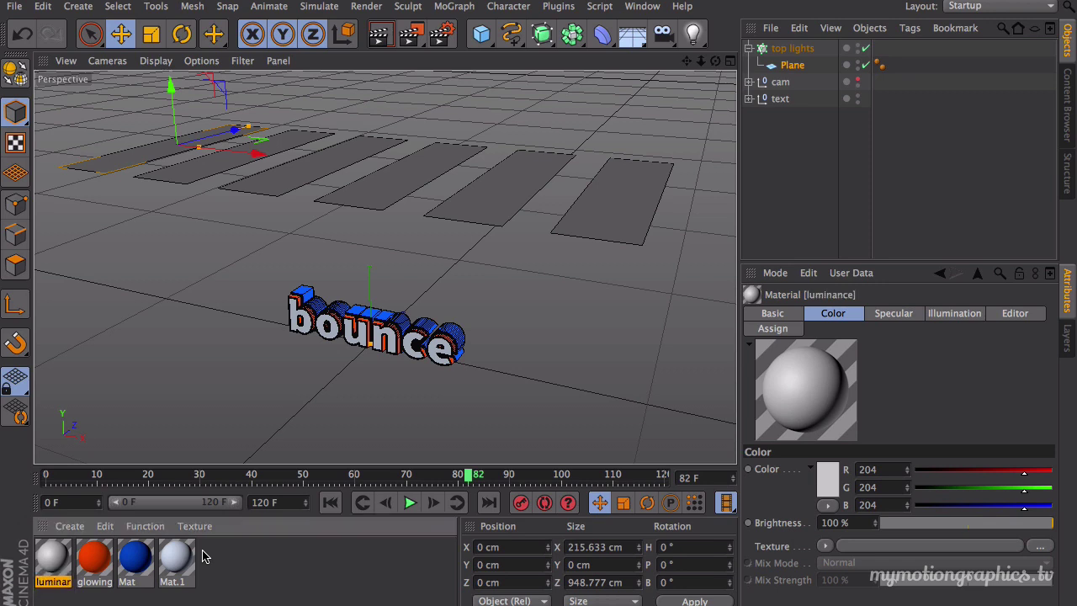
Disable the luminance material's Color and Specular channels and enable only its Luminance channel.
click(775, 314)
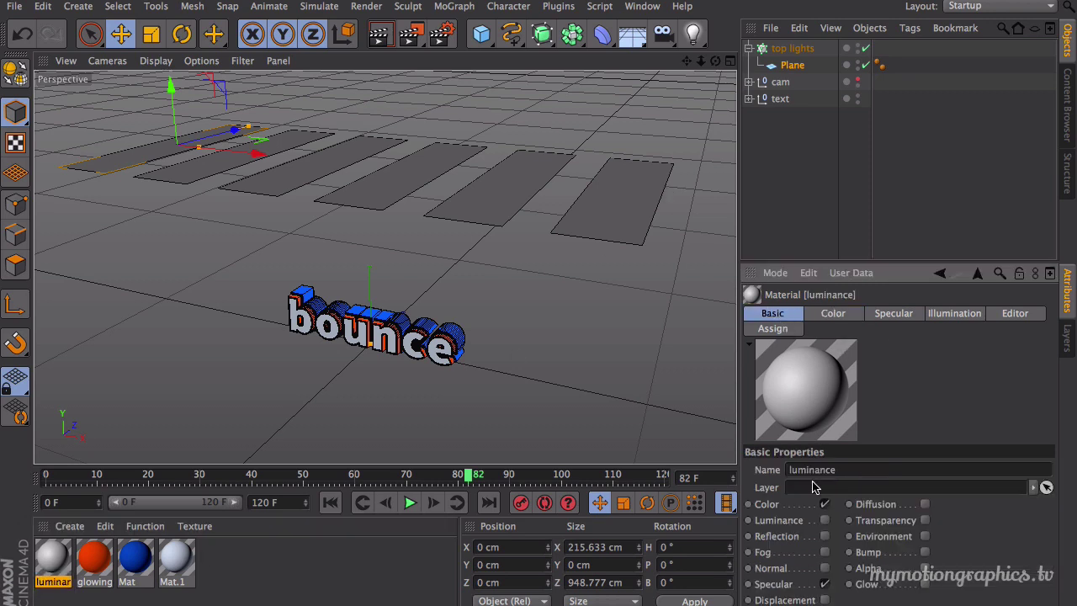
click(824, 505)
click(825, 570)
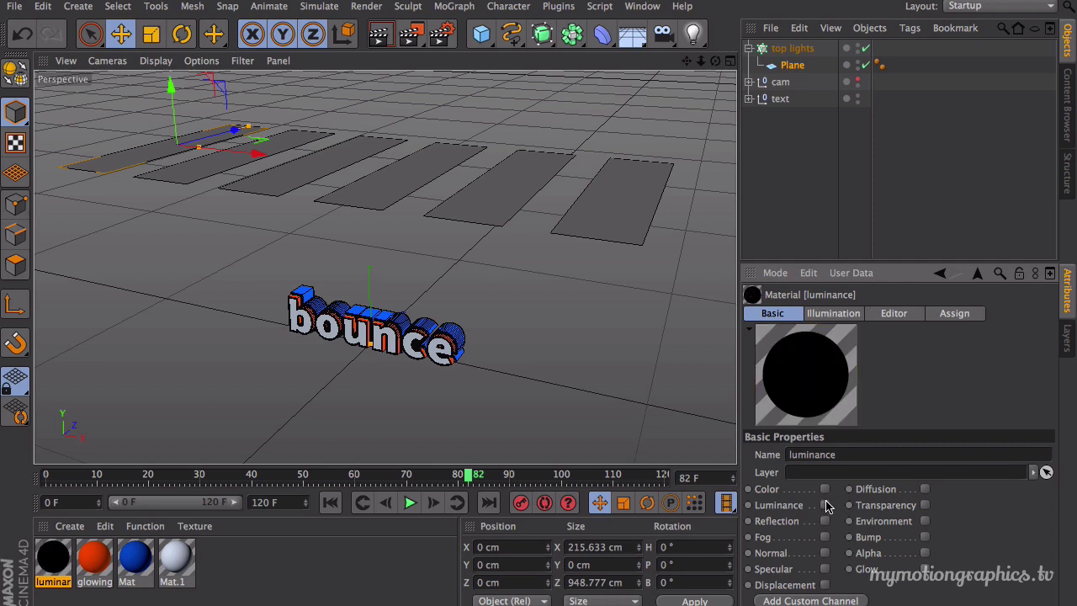
click(824, 505)
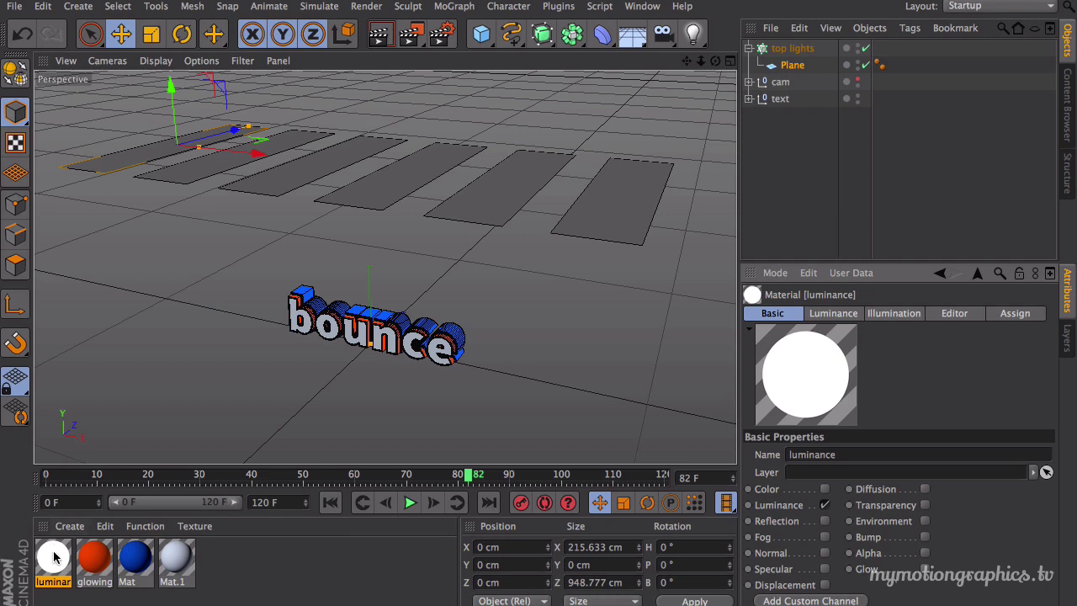
Apply the luminance material to the Plane under top lights and preview-render the viewport from different angles.
drag(53, 557, 796, 68)
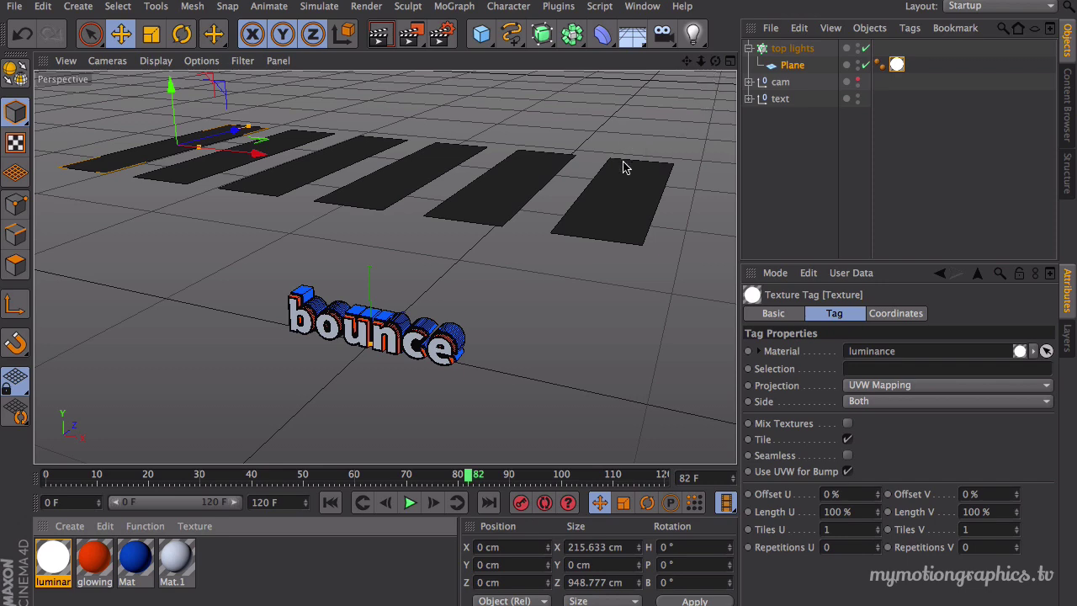
alt+drag(526, 234, 448, 73)
click(378, 33)
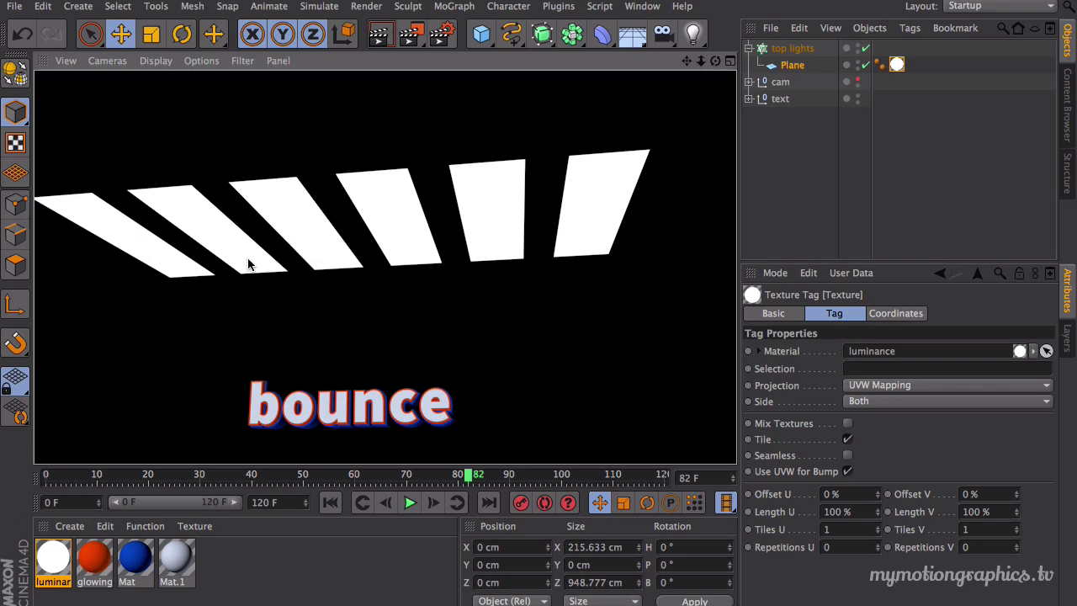
alt+drag(569, 301, 471, 261)
key(super+shift+z)
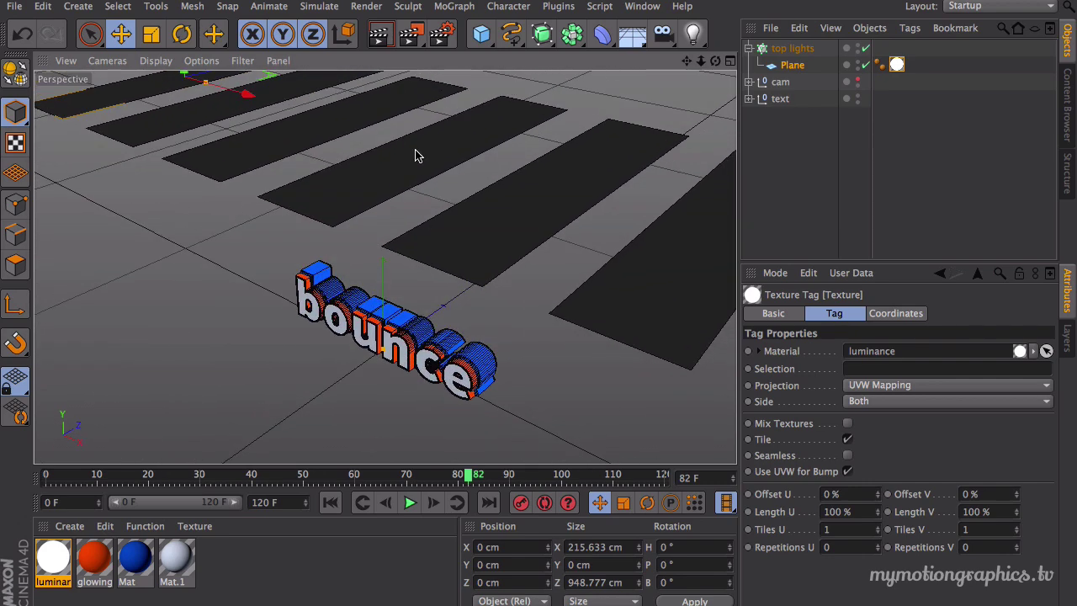
click(381, 35)
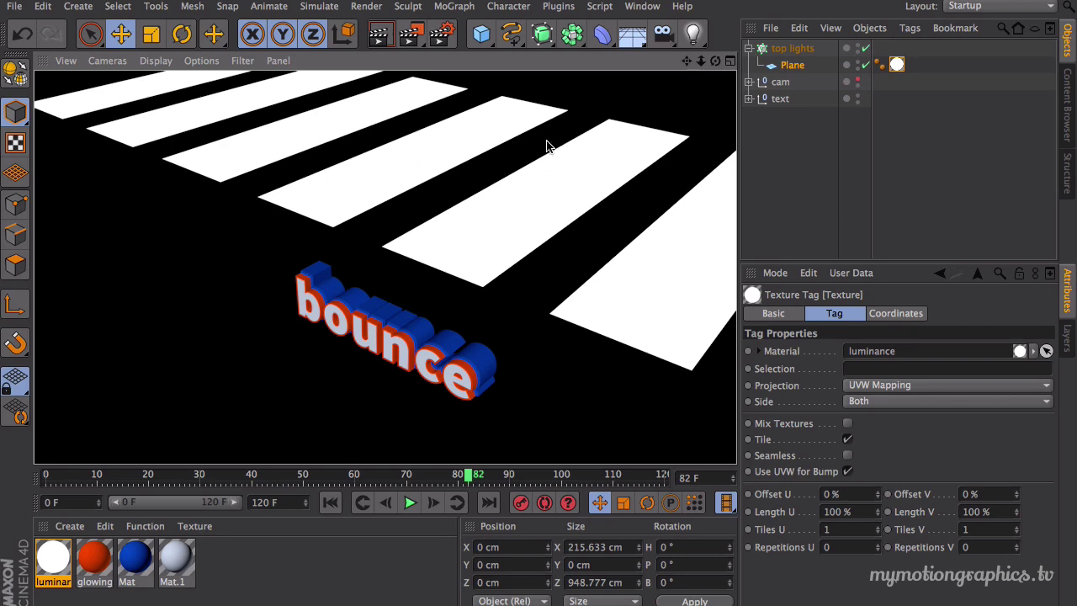
Enable the Reflection channel on the glowing red, Mat and Mat.1 materials together.
mouse_move(450, 282)
alt+mouse_down()
mouse_move(513, 241)
mouse_move(474, 310)
mouse_move(537, 228)
mouse_move(479, 210)
mouse_move(503, 243)
mouse_move(440, 283)
mouse_move(526, 235)
mouse_move(556, 234)
alt+mouse_up()
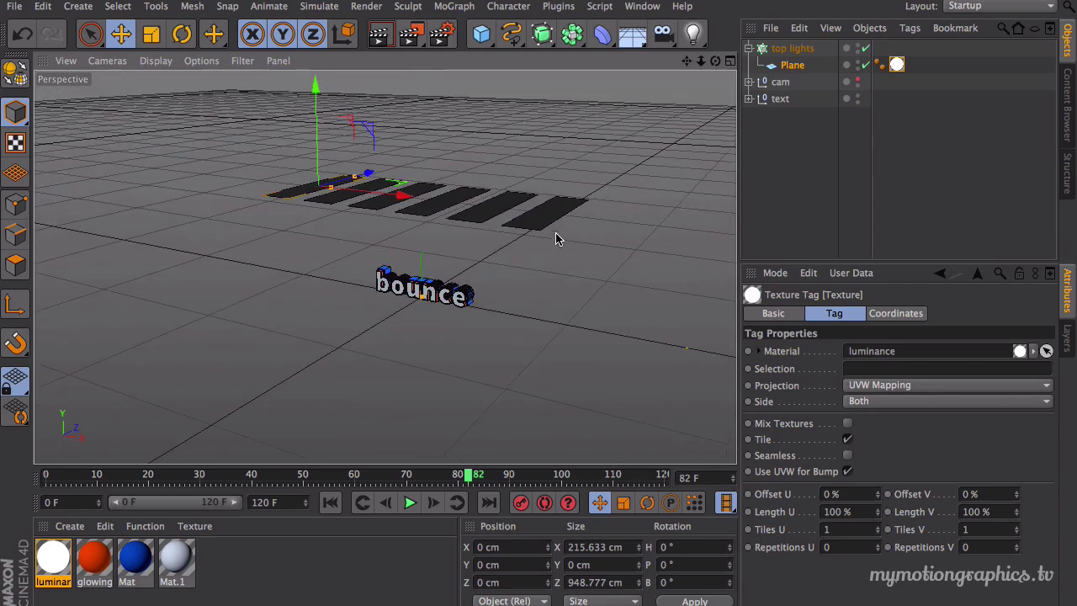
alt+right_drag(541, 242, 514, 240)
alt+middle_drag(345, 290, 493, 233)
alt+drag(410, 285, 416, 271)
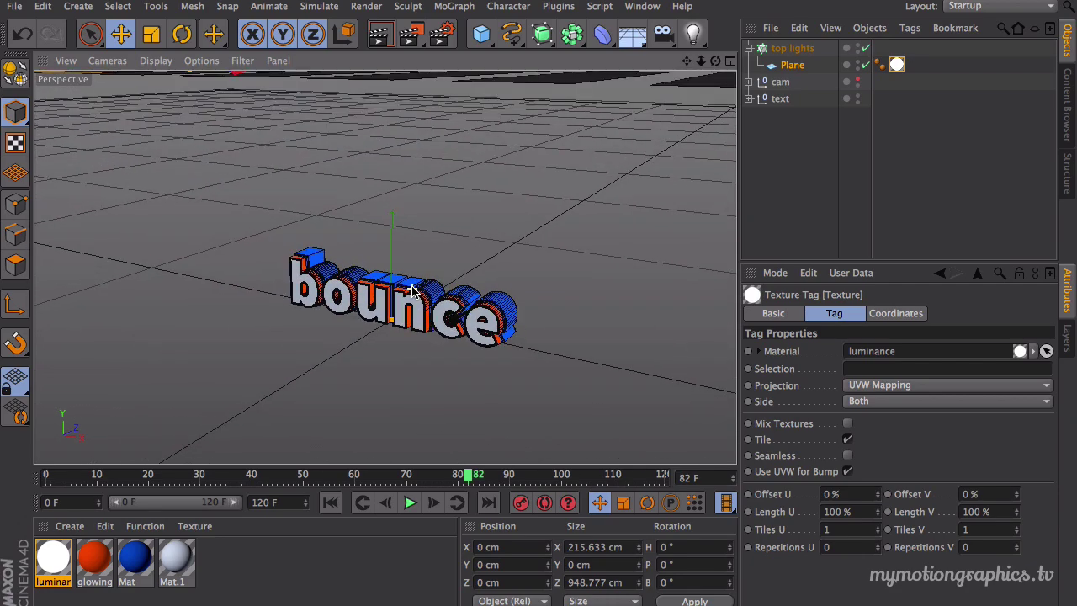
alt+right_drag(379, 284, 413, 289)
alt+middle_drag(263, 450, 321, 386)
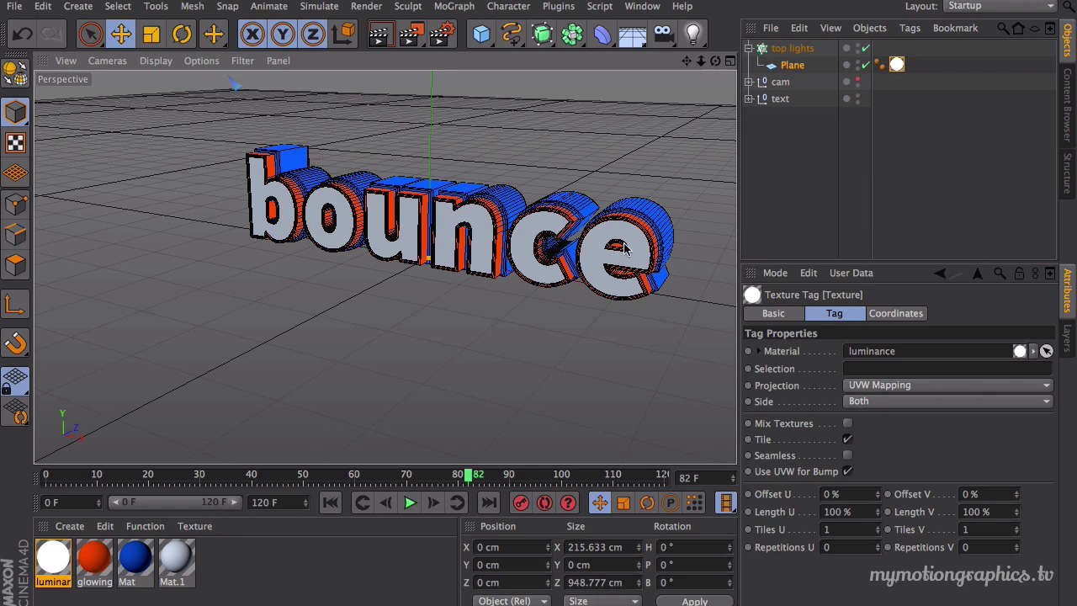
drag(247, 570, 77, 594)
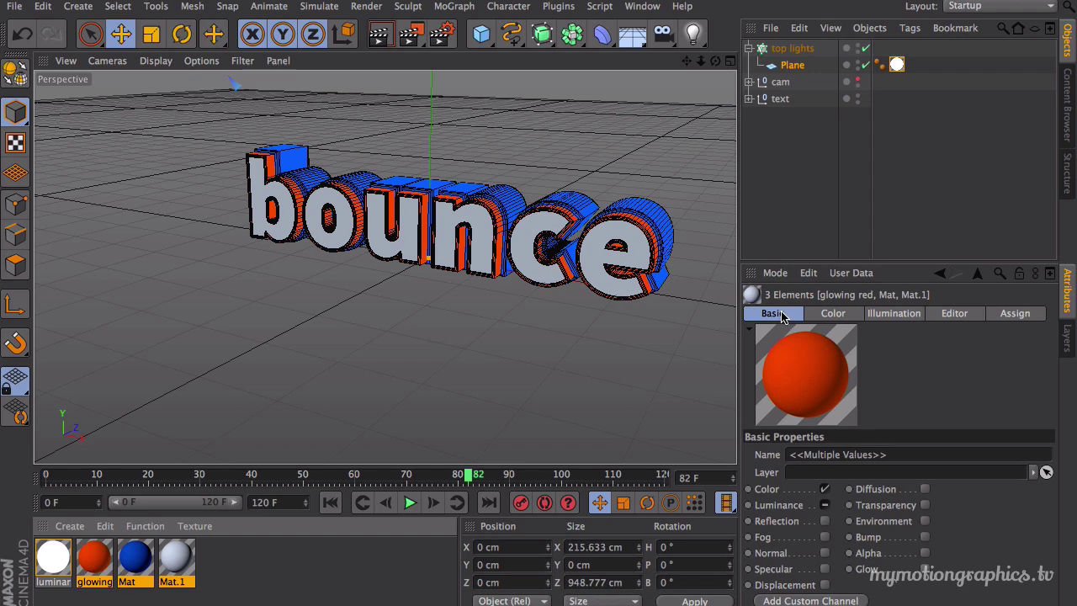
click(824, 521)
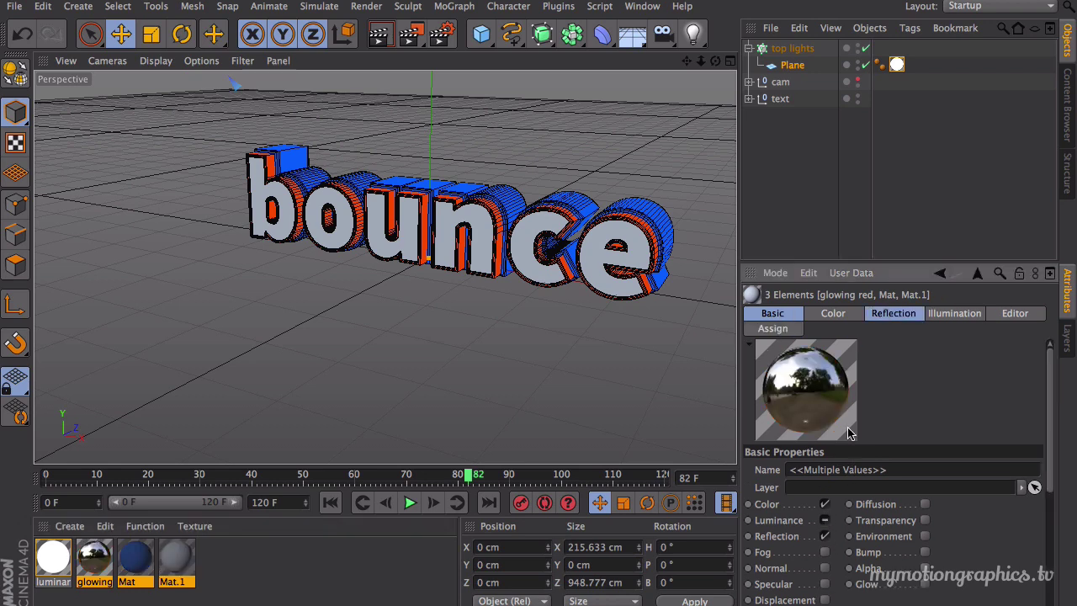
Load a Fresnel shader as the reflection texture of the three selected text materials.
click(894, 315)
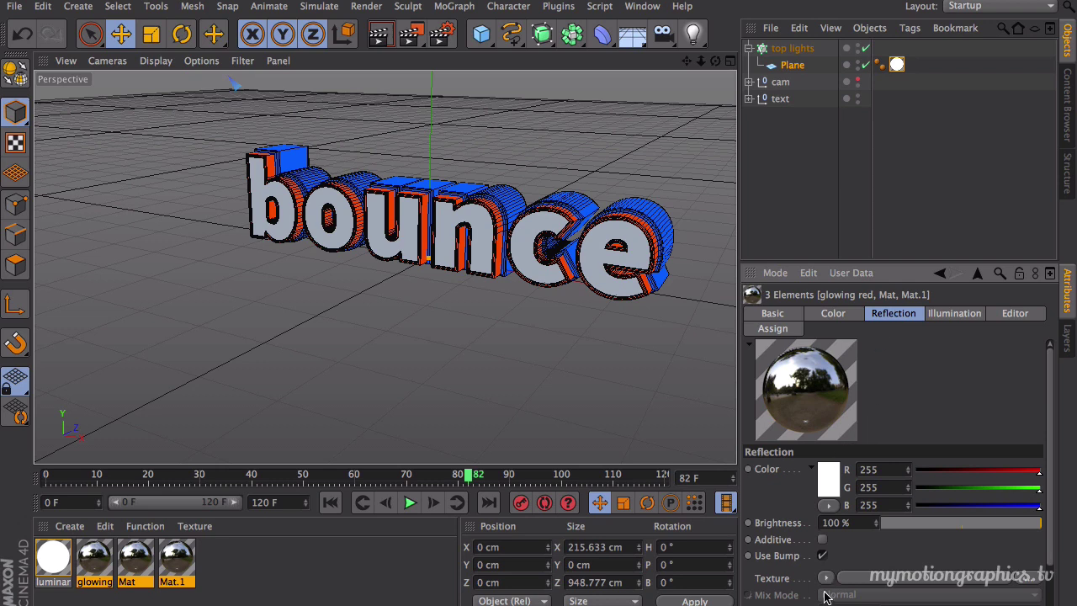
drag(843, 263, 848, 158)
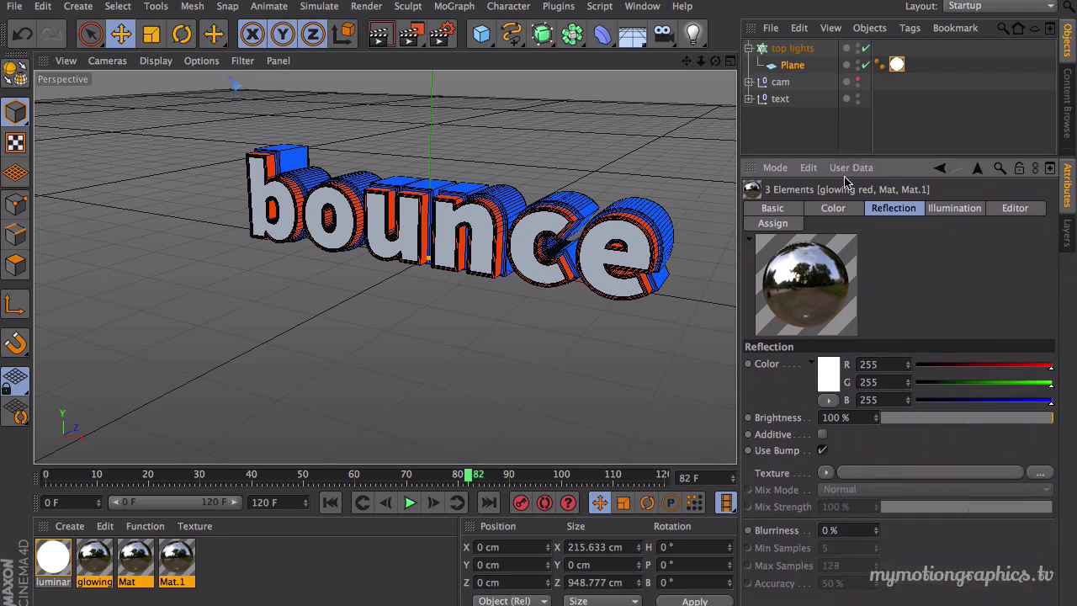
click(824, 474)
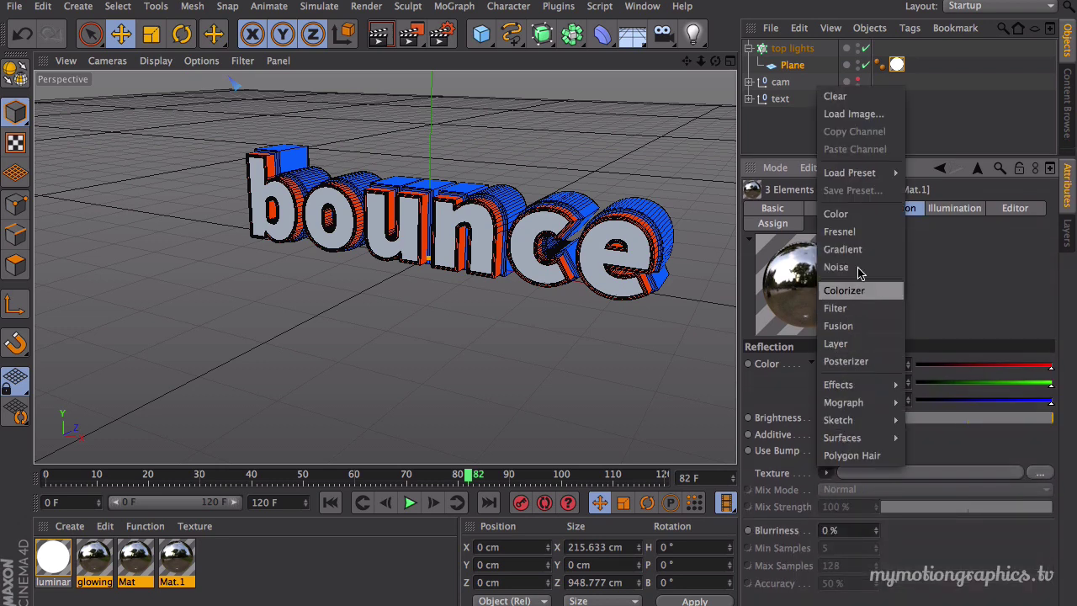
click(840, 232)
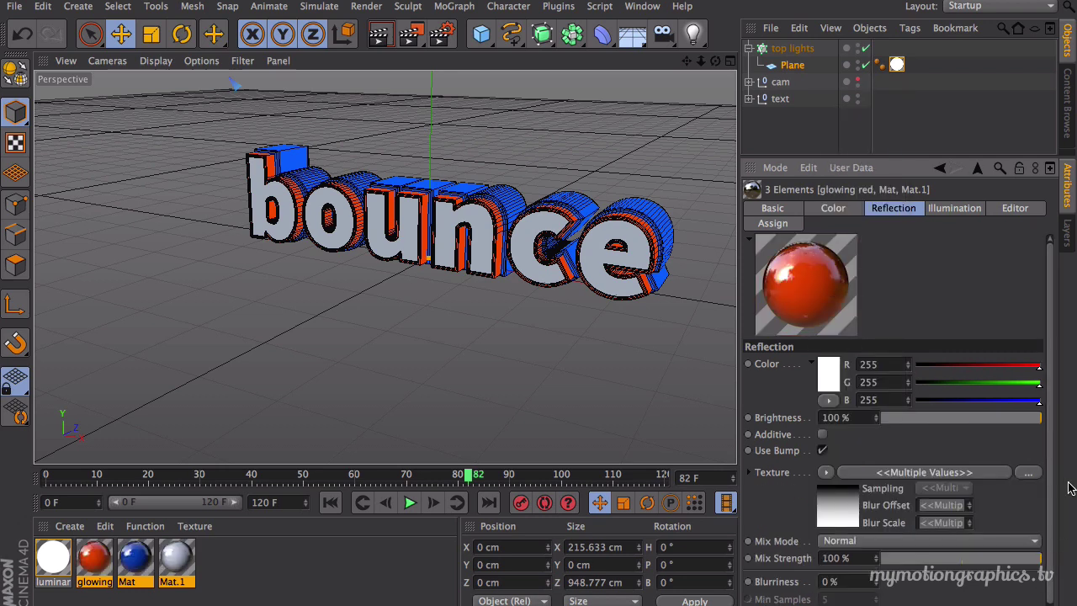
scroll(1043, 379, down, 1)
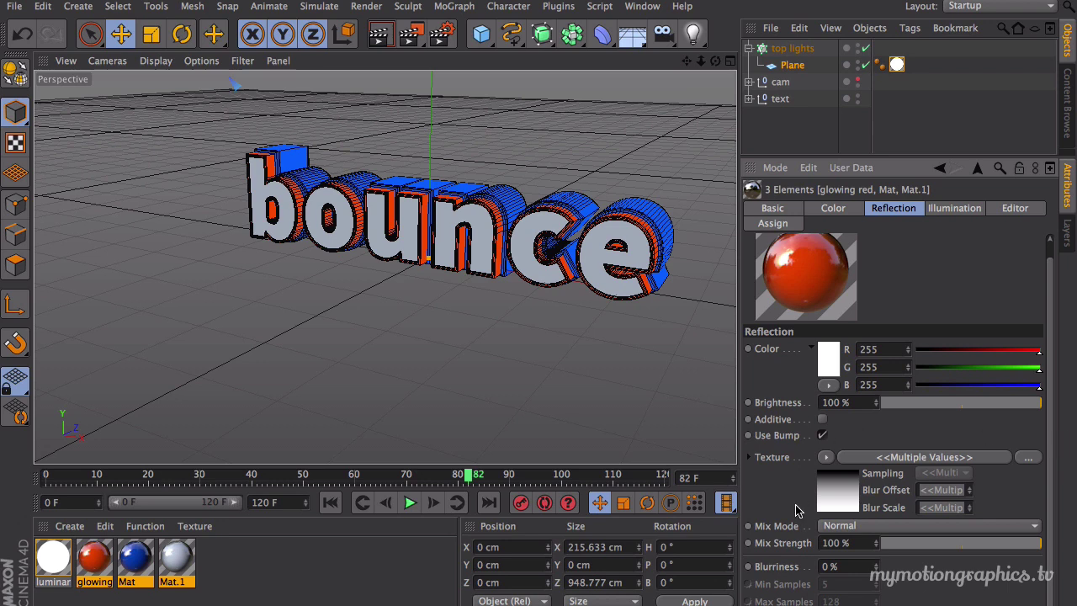
Try the three materials' reflection mix strength at 0%, 54% and 100%, with brightness kept at 100%.
click(779, 402)
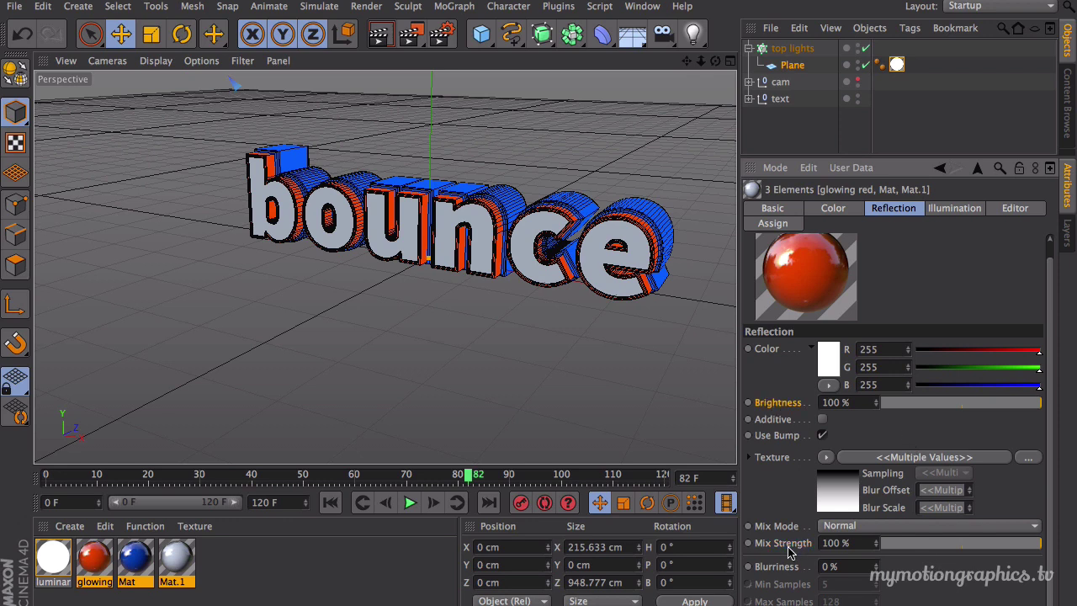
drag(1022, 553, 857, 556)
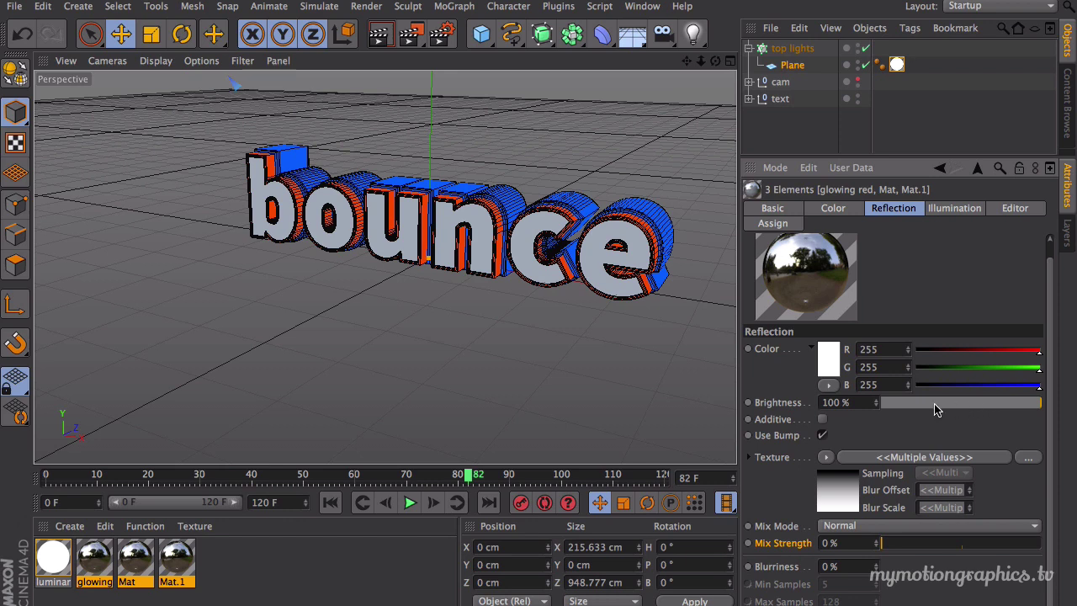
drag(947, 407, 1043, 412)
drag(897, 553, 968, 545)
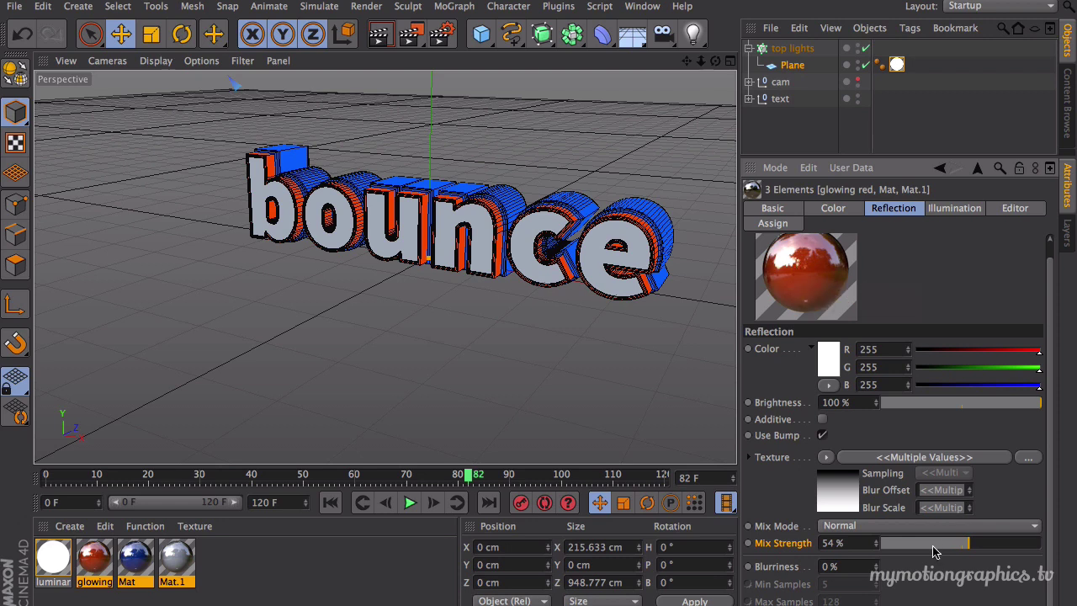
drag(968, 546, 1045, 551)
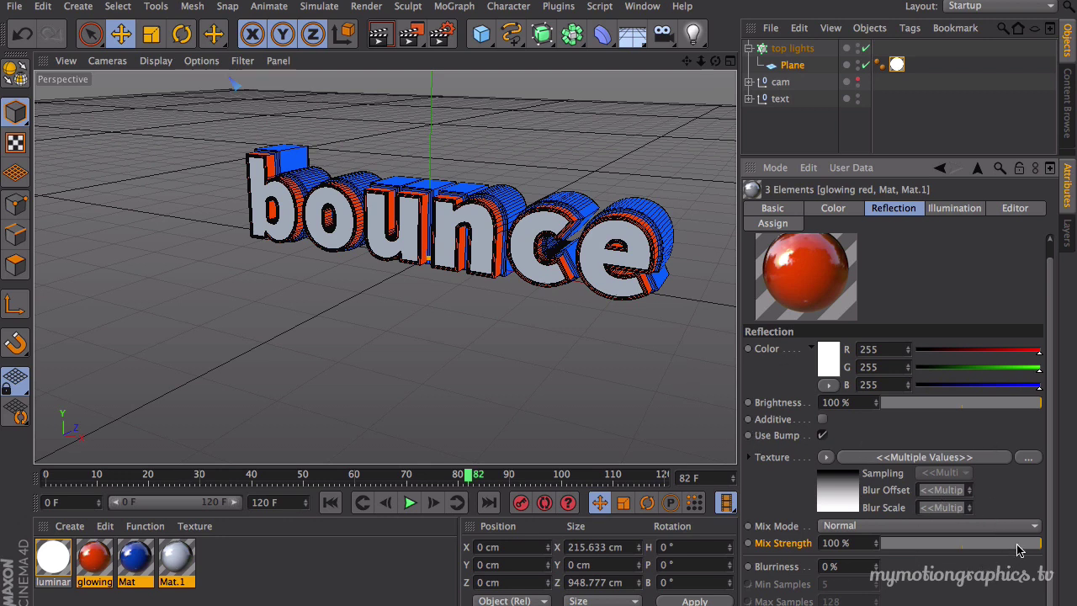
Set the three materials' reflection brightness to 25% and mix strength to 51%, and preview-render the bounce text in the viewport.
drag(1016, 551, 963, 551)
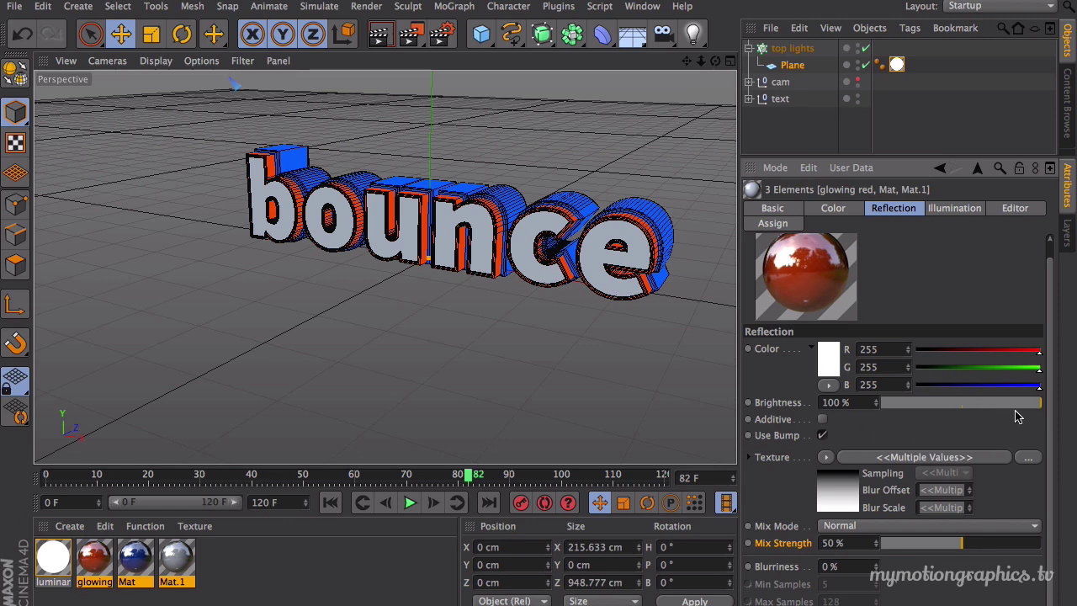
drag(1020, 405, 936, 409)
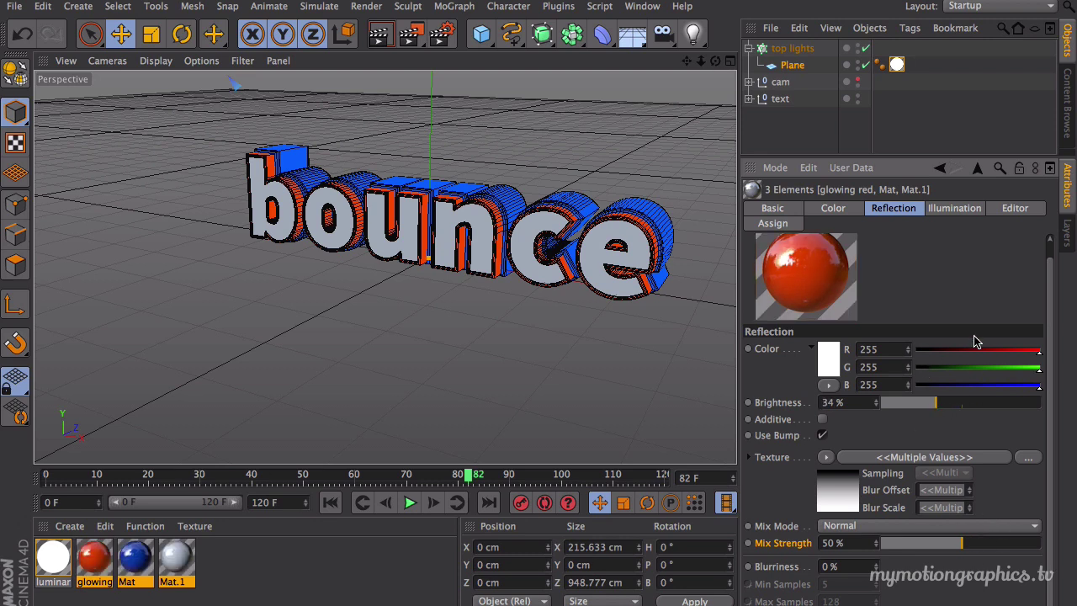
click(930, 401)
click(955, 544)
click(923, 403)
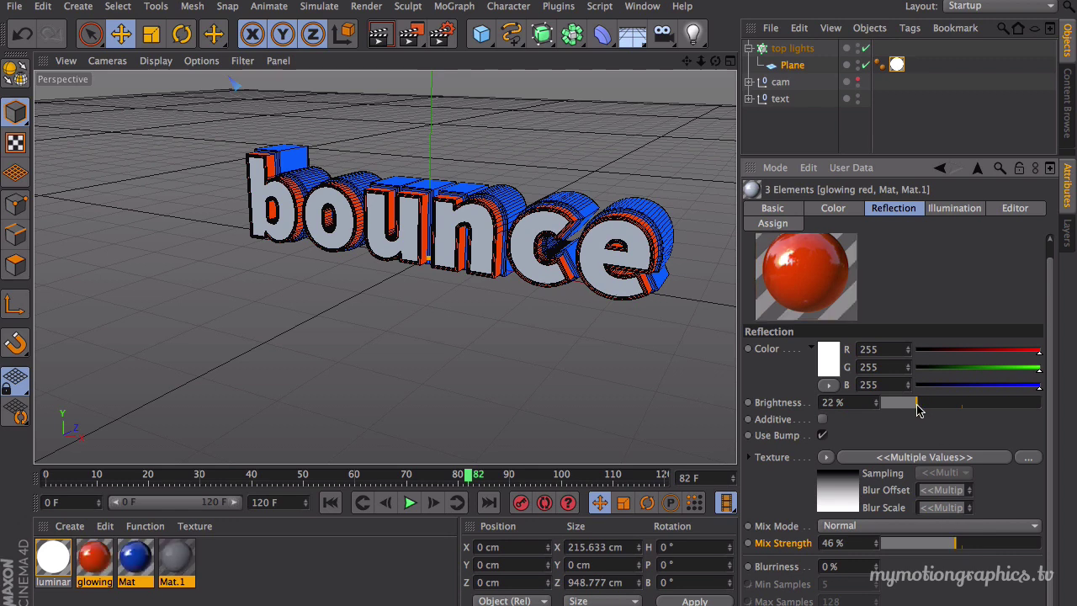
click(921, 404)
click(955, 544)
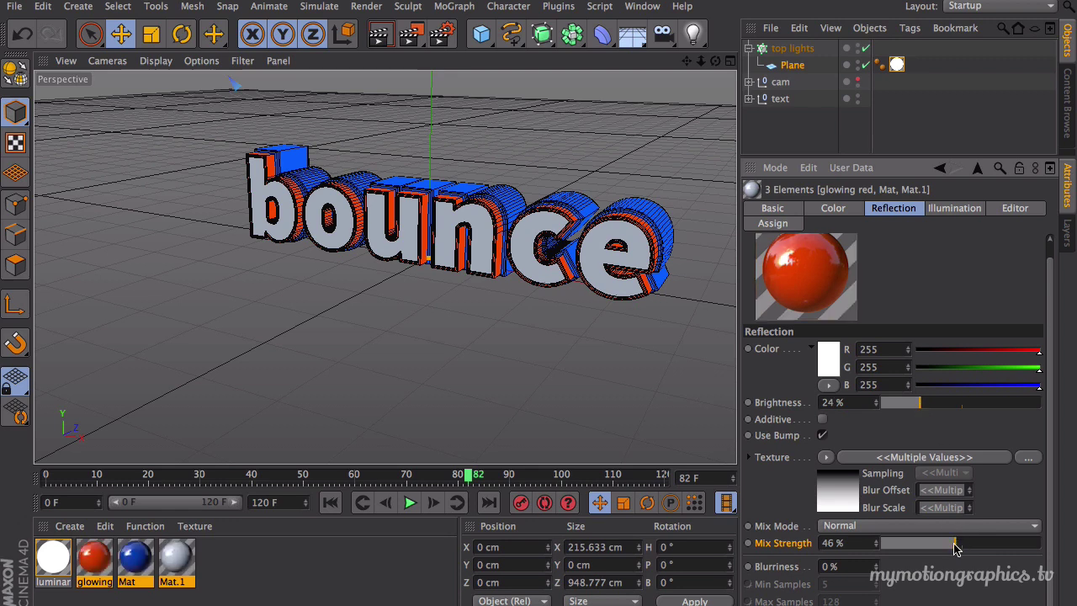
mouse_move(953, 548)
mouse_down()
mouse_move(942, 549)
mouse_move(965, 544)
mouse_up()
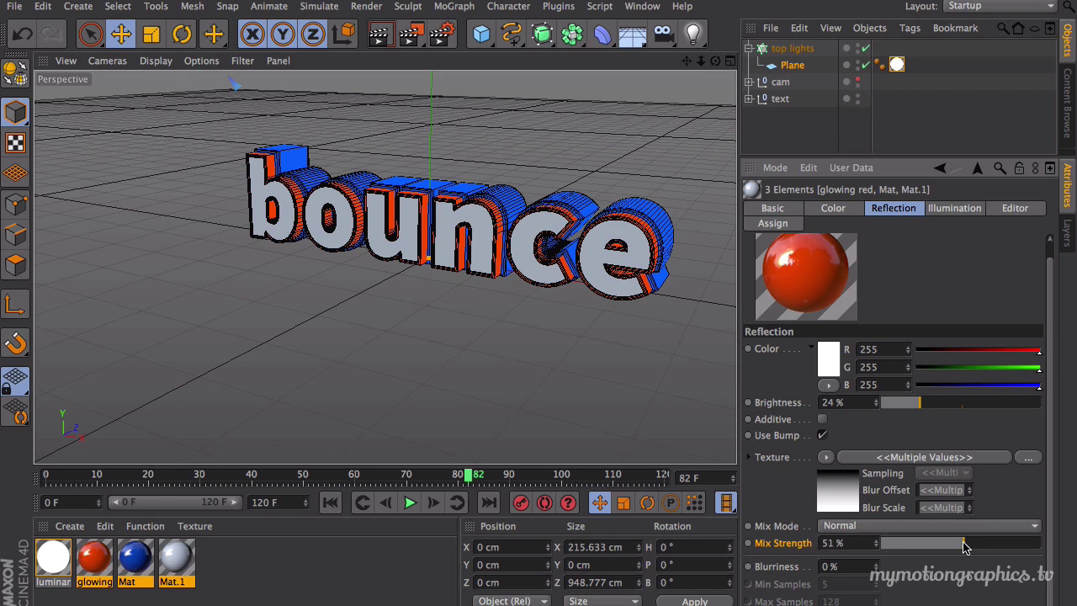
click(877, 402)
drag(716, 61, 421, 271)
key(ctrl+r)
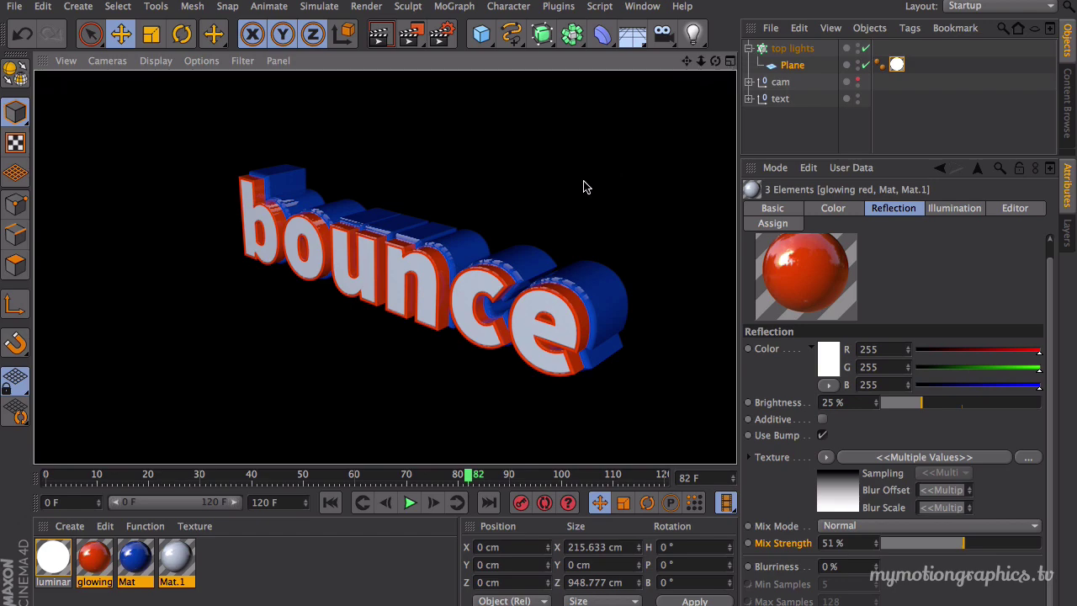
Preview-render a close view of the bounce letters to check the Fresnel reflections along their edges.
middle_click(558, 201)
middle_click(192, 132)
middle_click(274, 206)
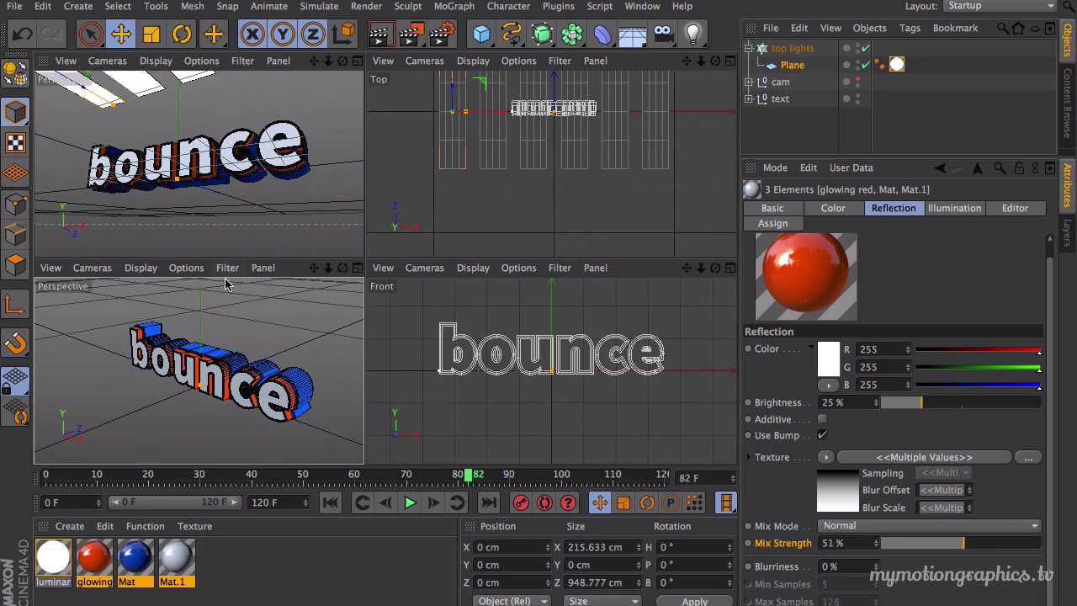
middle_click(225, 285)
scroll(459, 210, up, 5)
middle_click(446, 200)
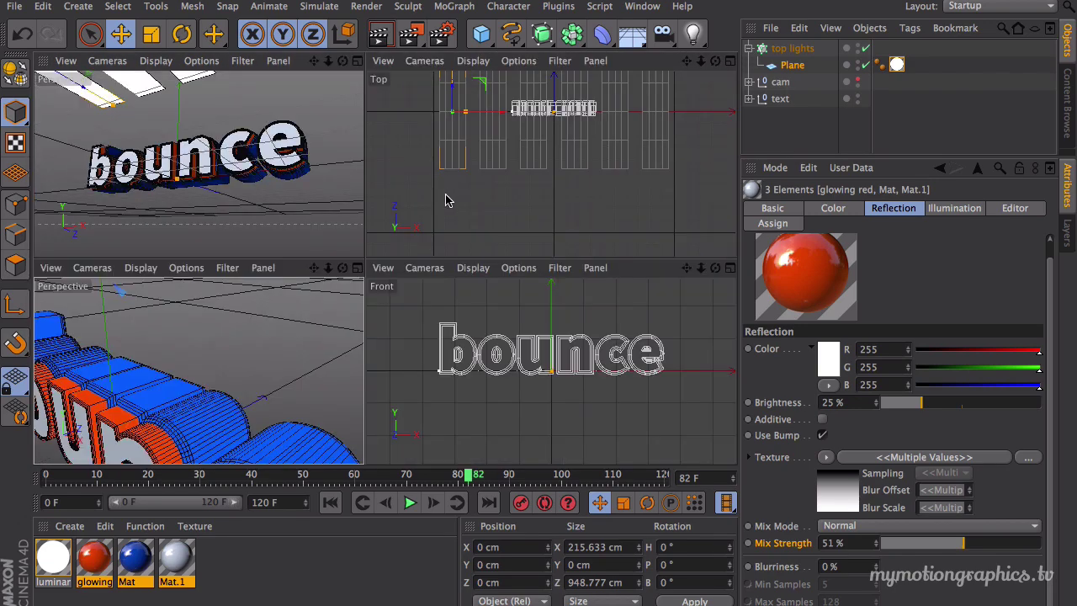
middle_click(241, 325)
alt+drag(240, 324, 413, 226)
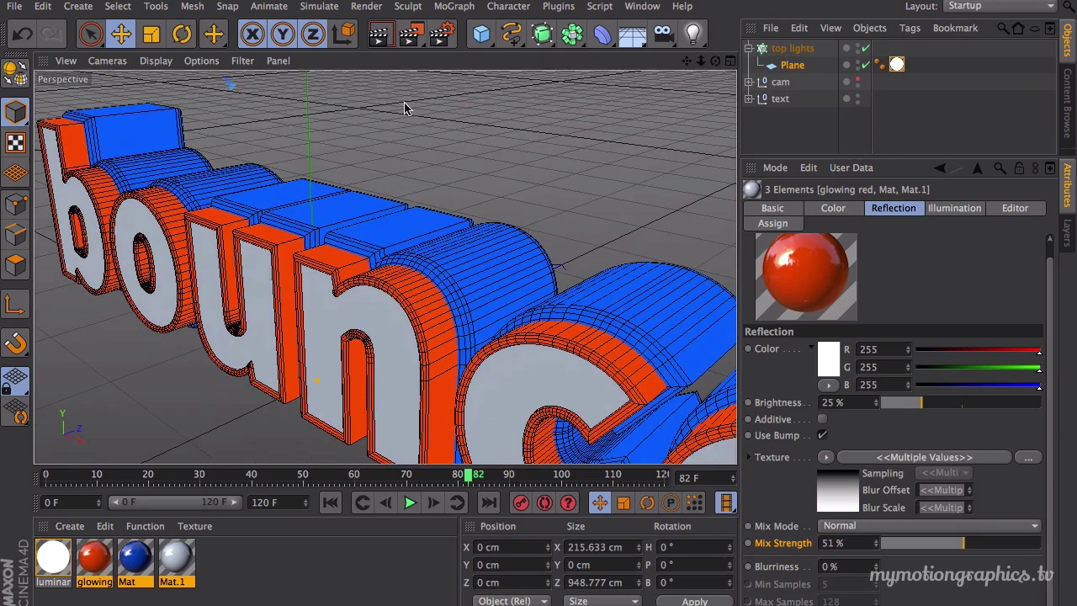
click(379, 33)
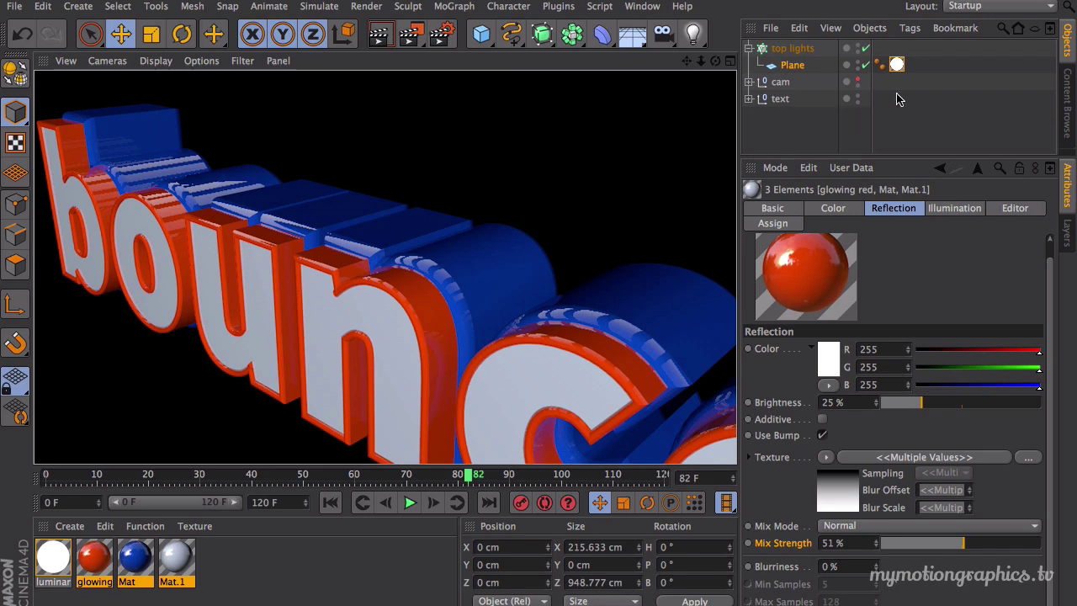
Examine the top lights cloner and its plane in relation to the bounce text from above and below.
click(777, 53)
alt+right_drag(504, 233, 478, 242)
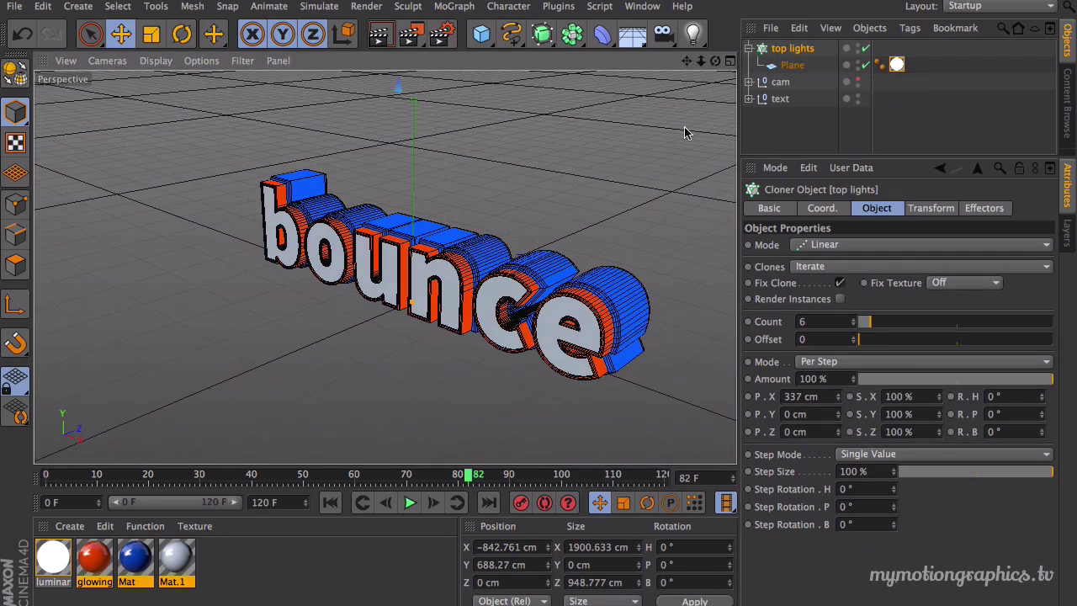
alt+drag(686, 133, 585, 197)
alt+right_drag(583, 197, 706, 96)
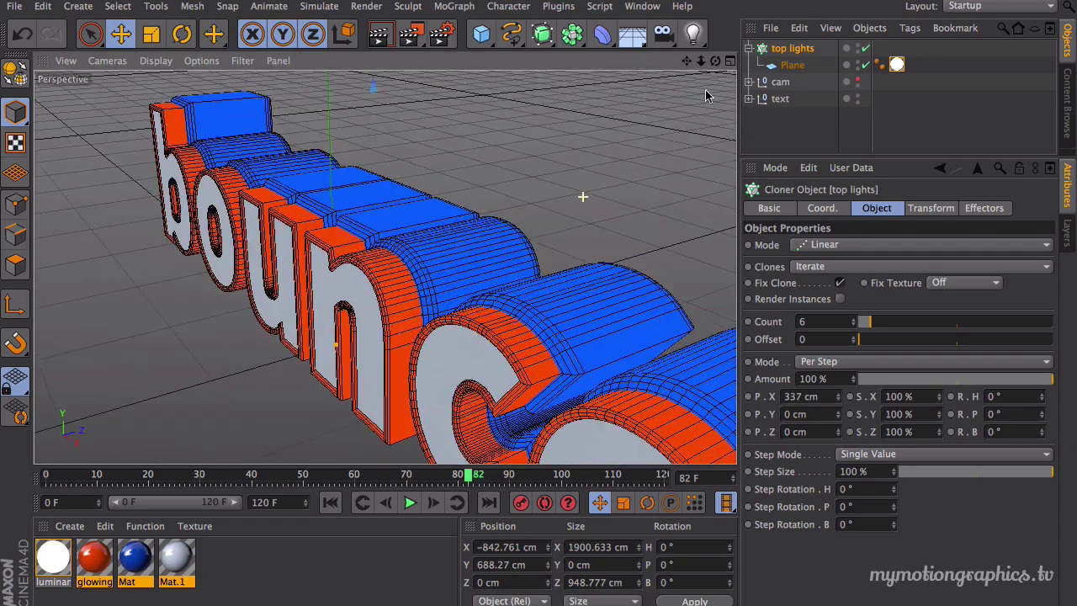
click(793, 65)
alt+drag(472, 202, 449, 202)
alt+right_drag(449, 202, 535, 133)
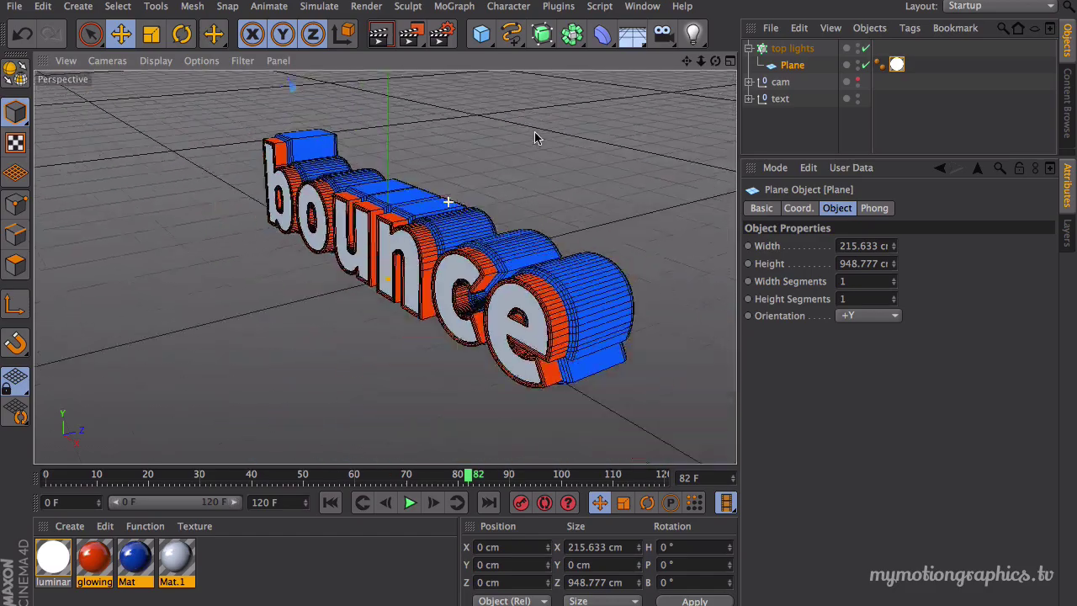
alt+drag(535, 138, 550, 207)
click(423, 147)
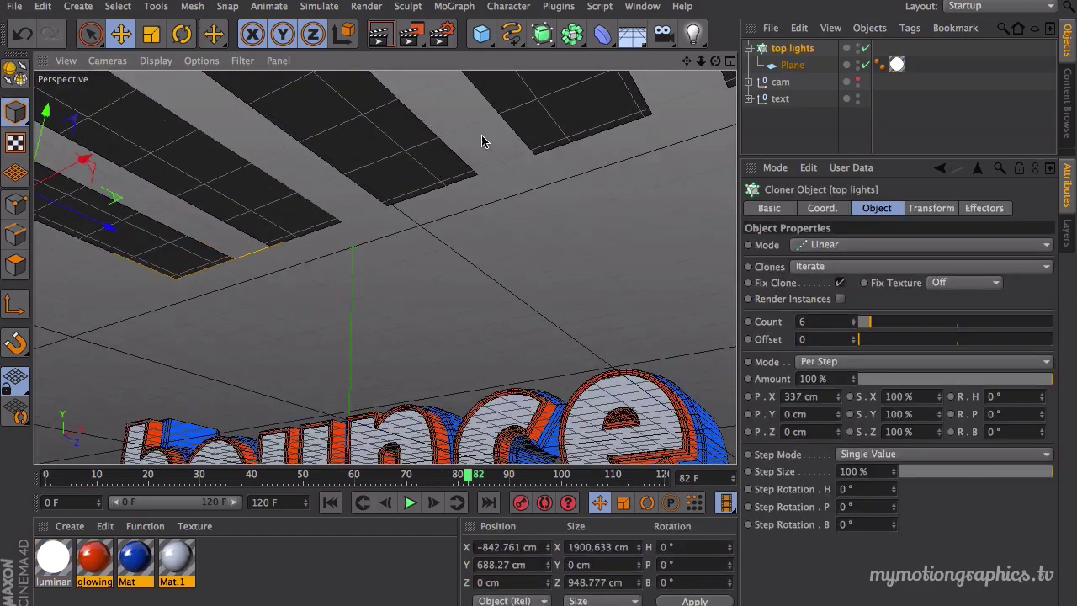
alt+drag(482, 140, 440, 299)
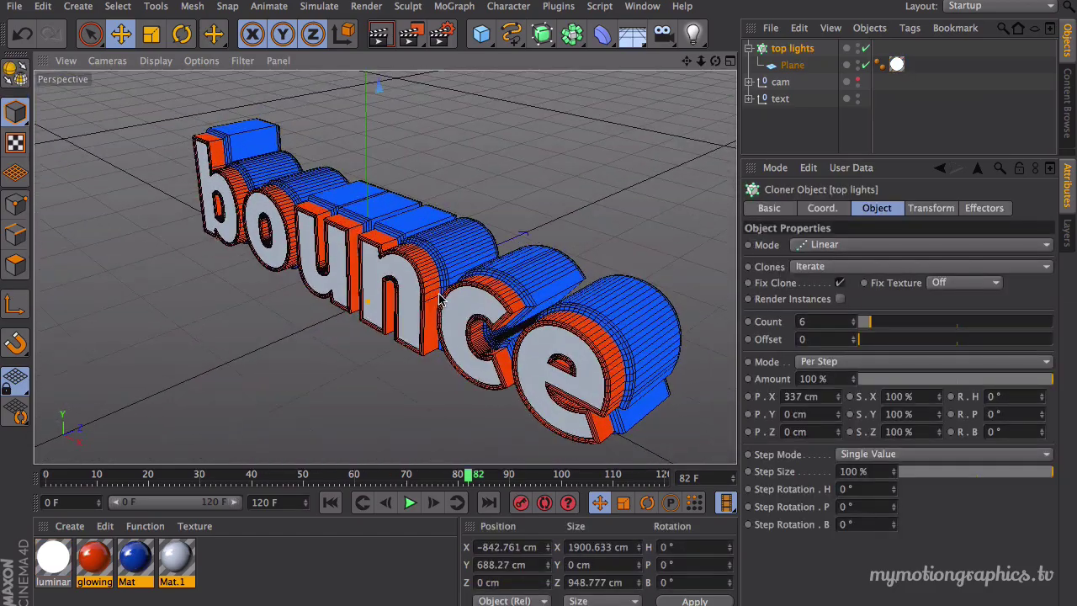
scroll(439, 299, up, 5)
click(471, 233)
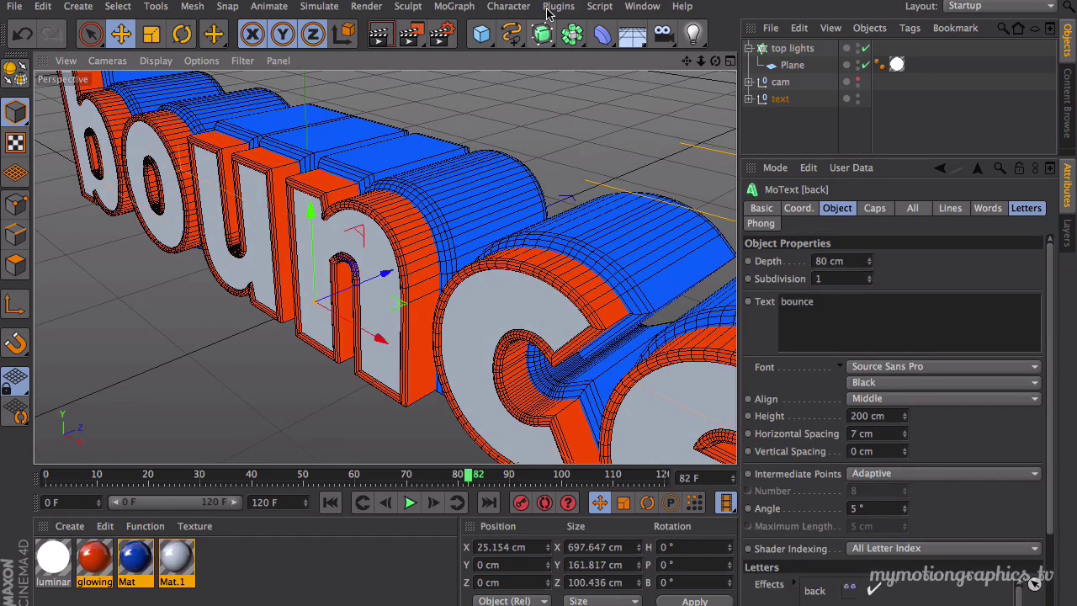
scroll(577, 207, down, 5)
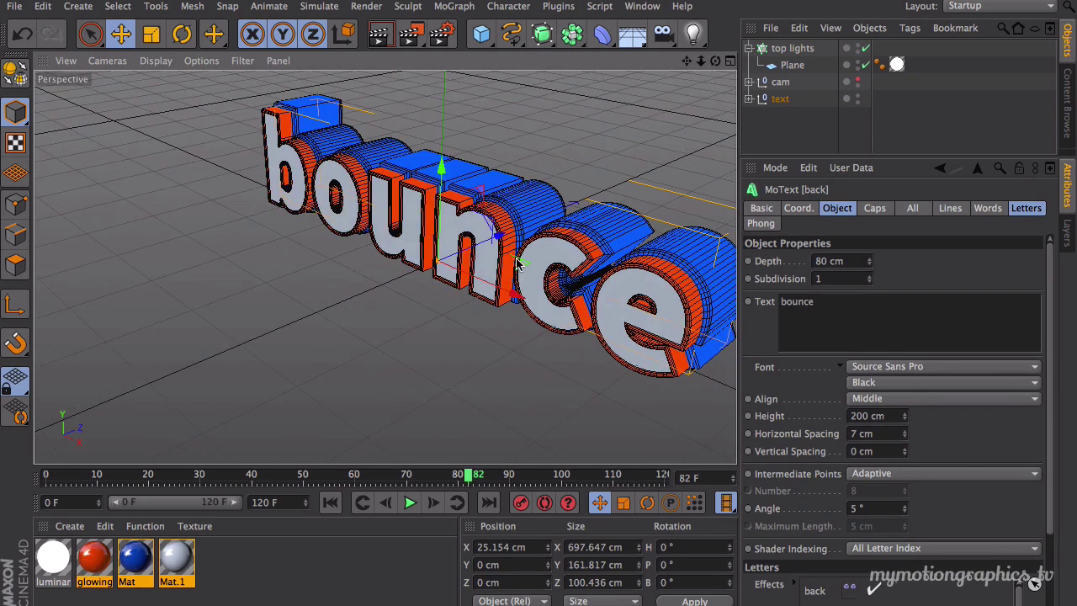
alt+drag(577, 213, 517, 231)
scroll(538, 199, down, 4)
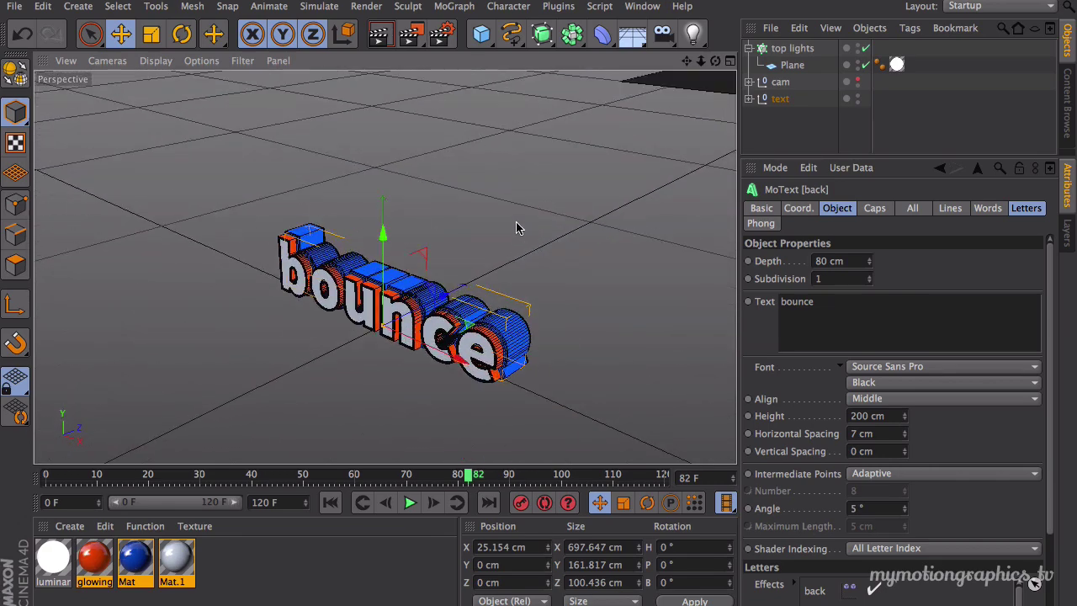
Add a new plane primitive with 1 width segment and 1 height segment.
click(482, 33)
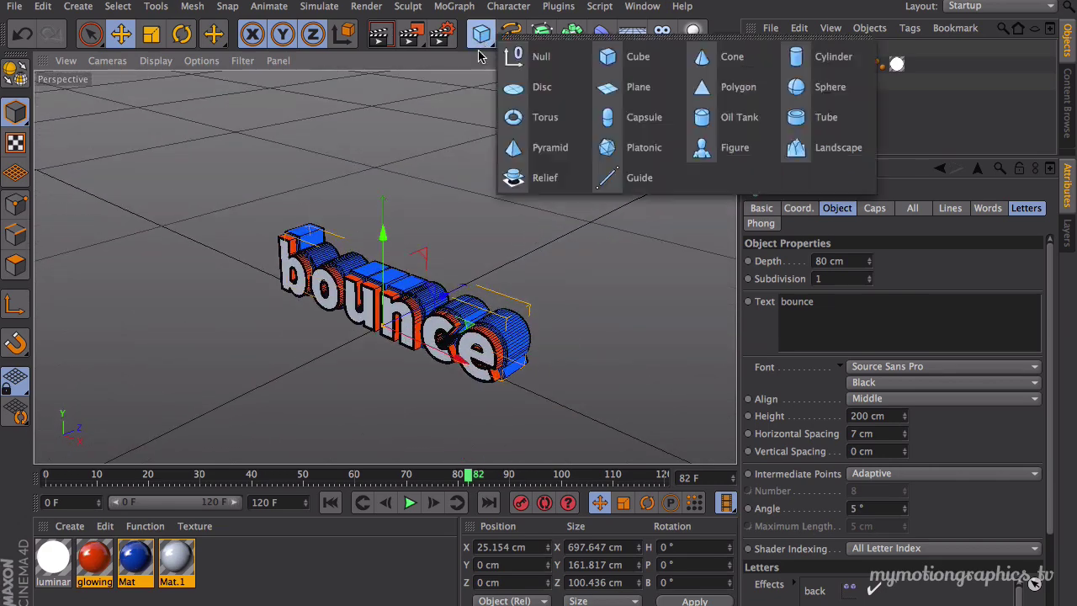
click(641, 86)
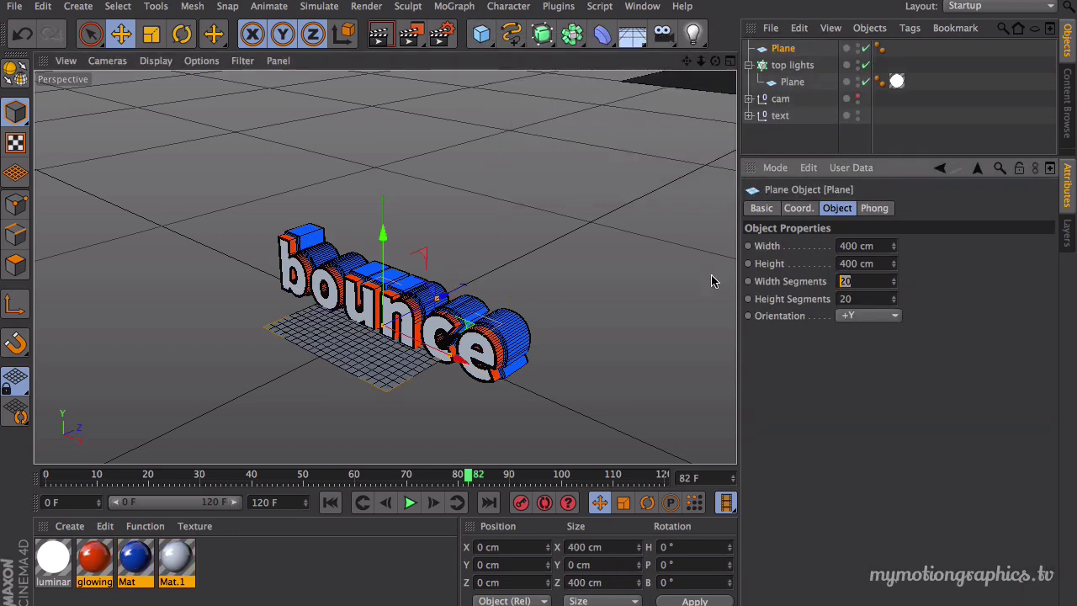
double_click(845, 281)
text(1)
key(Tab)
text(1)
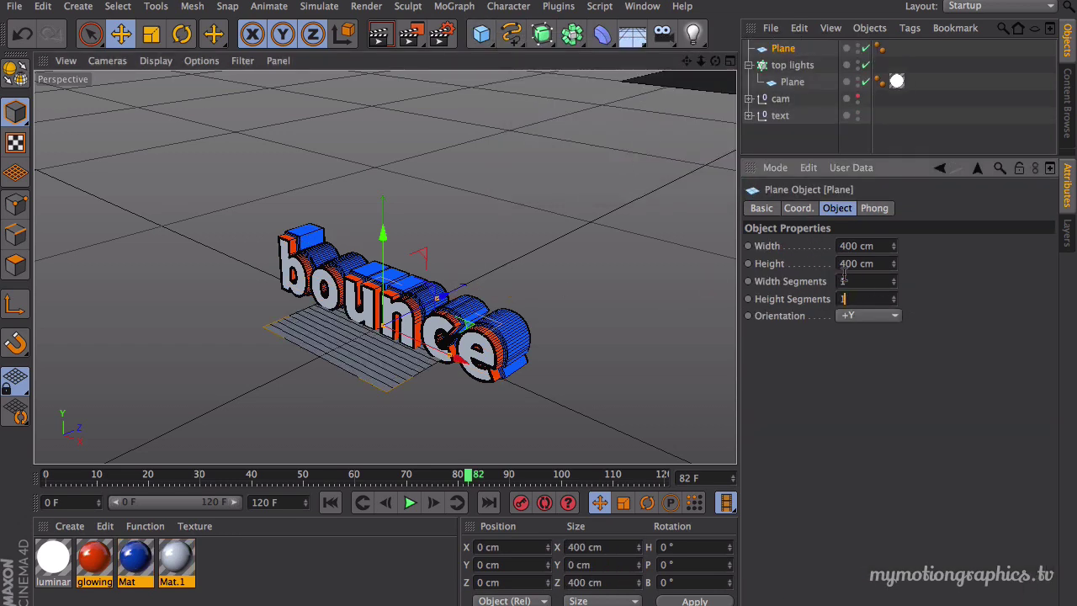
key(Return)
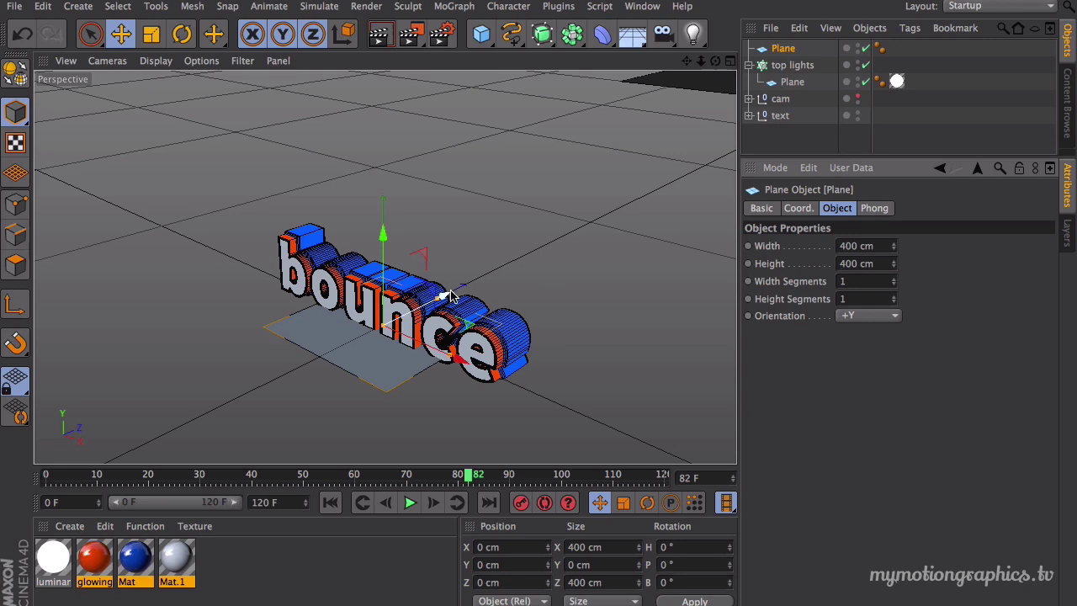
Scale the new plane uniformly to about 1408 cm by 1408 cm.
key(t)
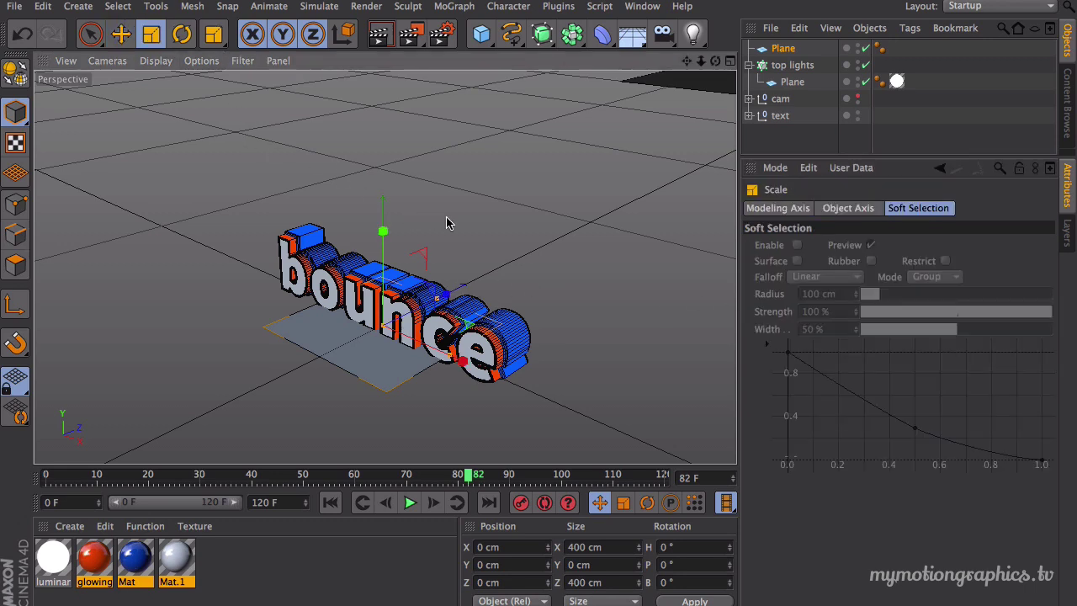
mouse_move(446, 223)
mouse_down()
mouse_move(505, 188)
mouse_move(702, 123)
mouse_move(446, 223)
mouse_up()
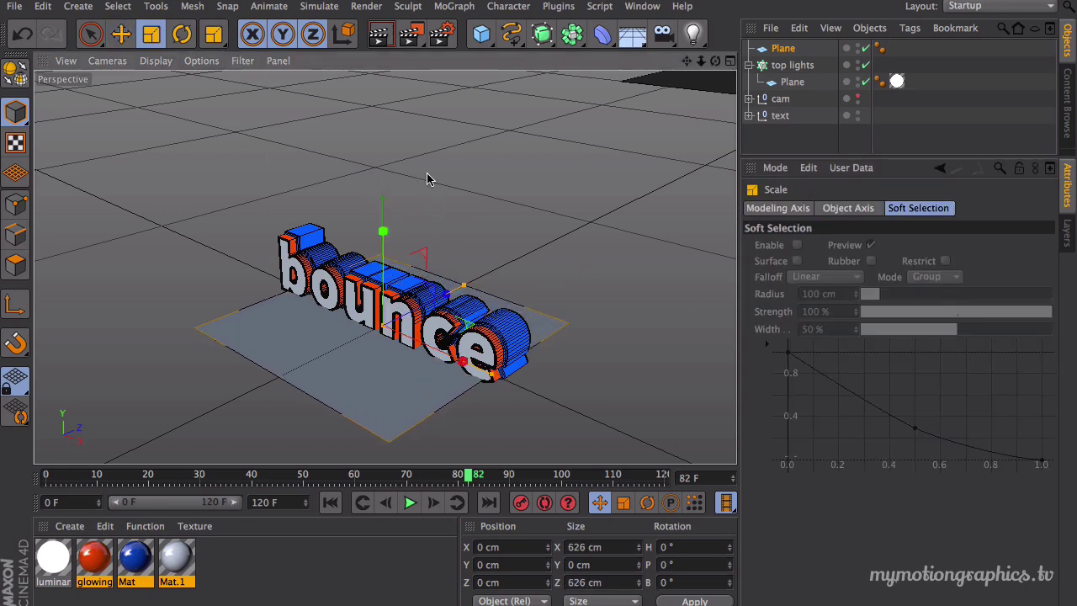
drag(426, 178, 509, 167)
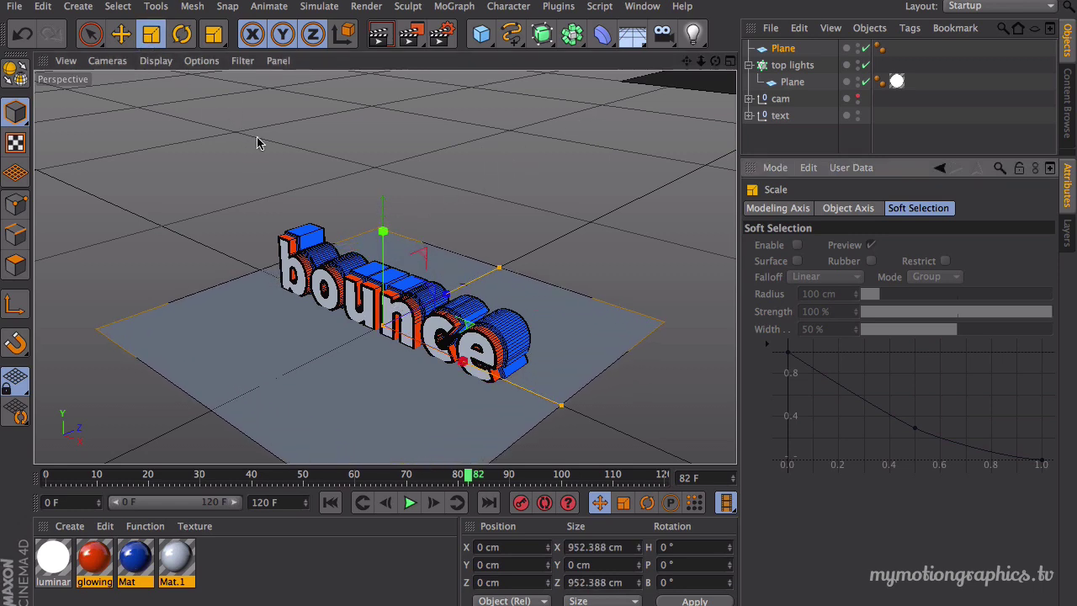
drag(286, 169, 327, 160)
Apply the luminance material to the large plane and preview-render the scene in the viewport.
drag(53, 558, 187, 390)
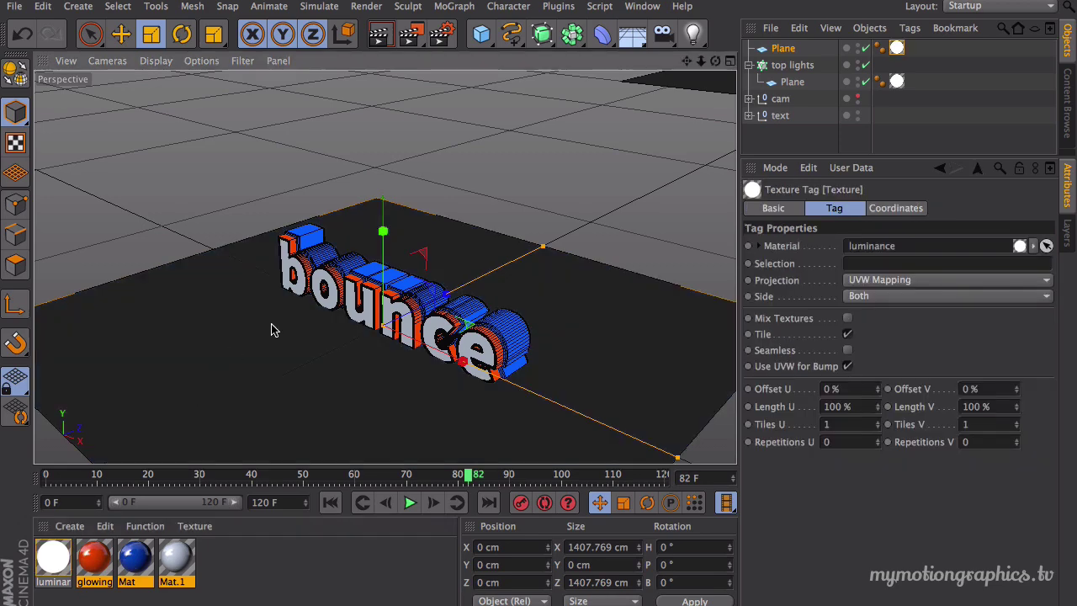
alt+drag(270, 325, 342, 262)
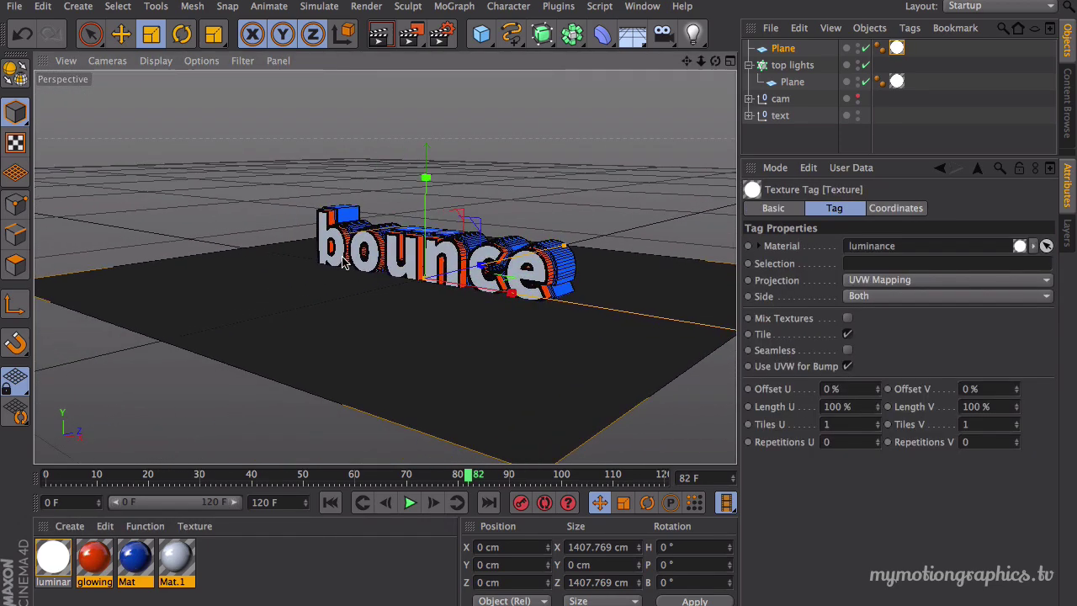
click(387, 41)
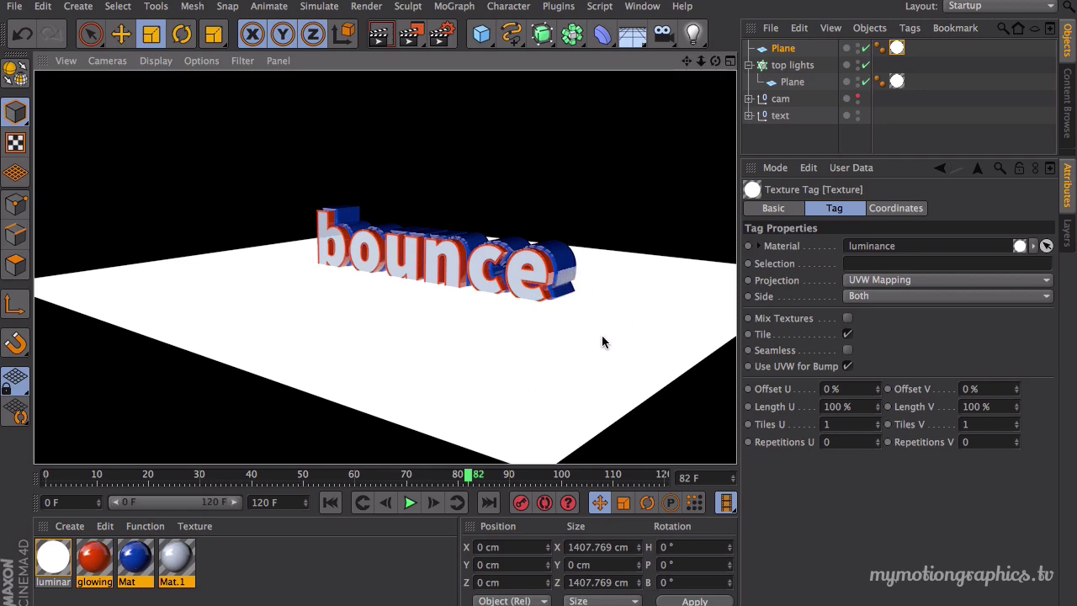
click(649, 205)
click(584, 282)
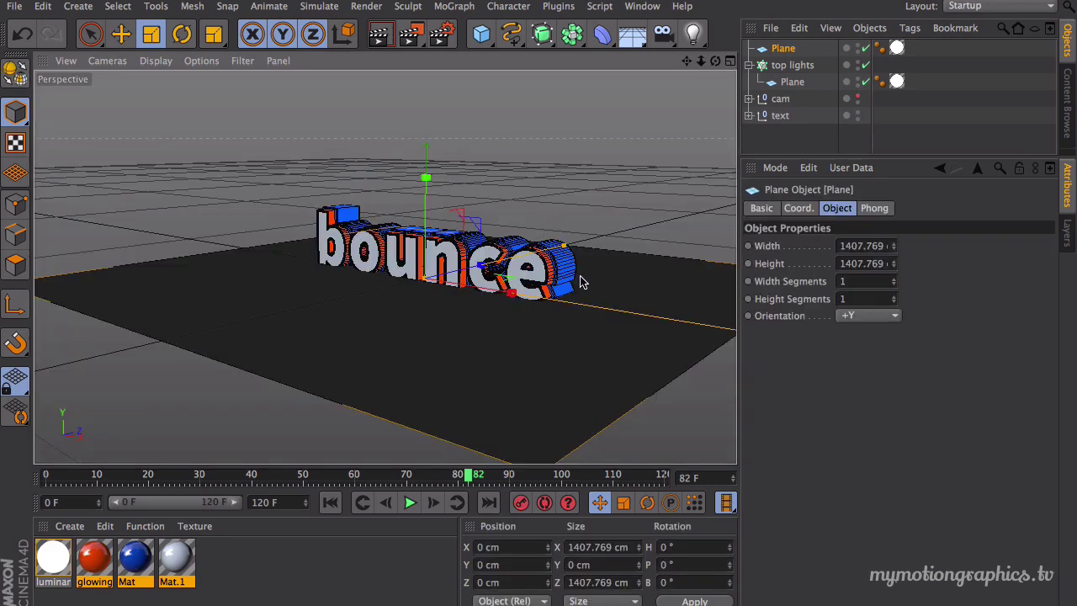
Raise the large luminous plane above the top lights, to a Y position of about 978 cm.
alt+drag(632, 174, 541, 249)
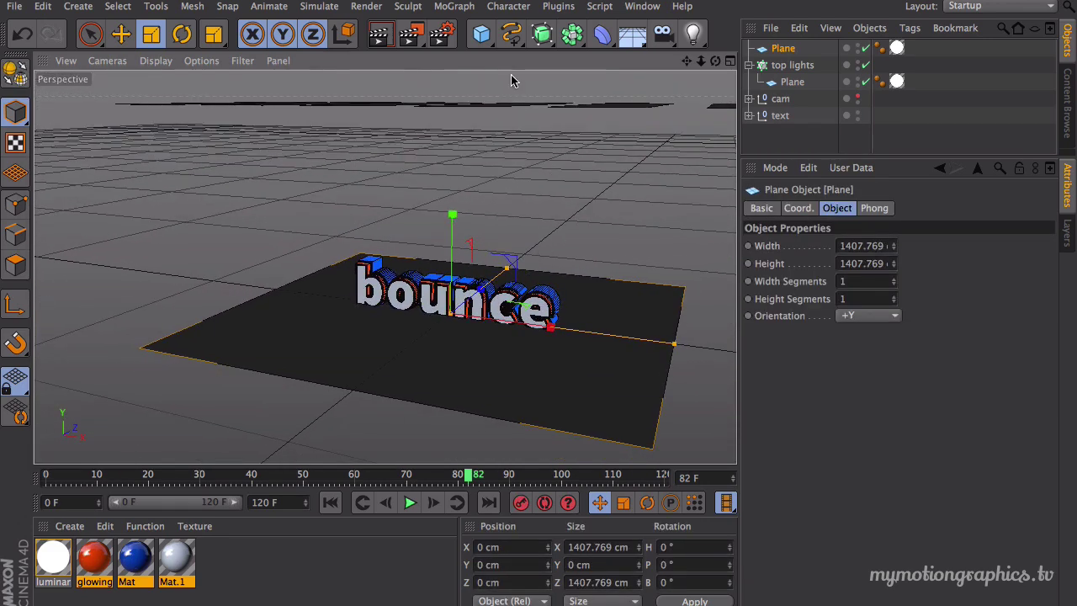
click(120, 36)
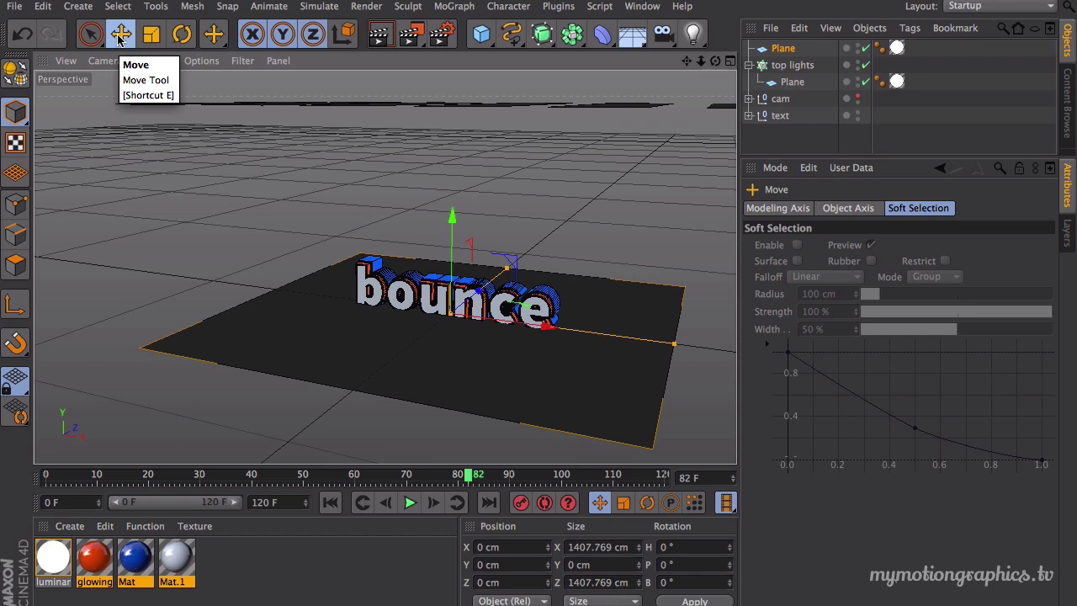
key(r)
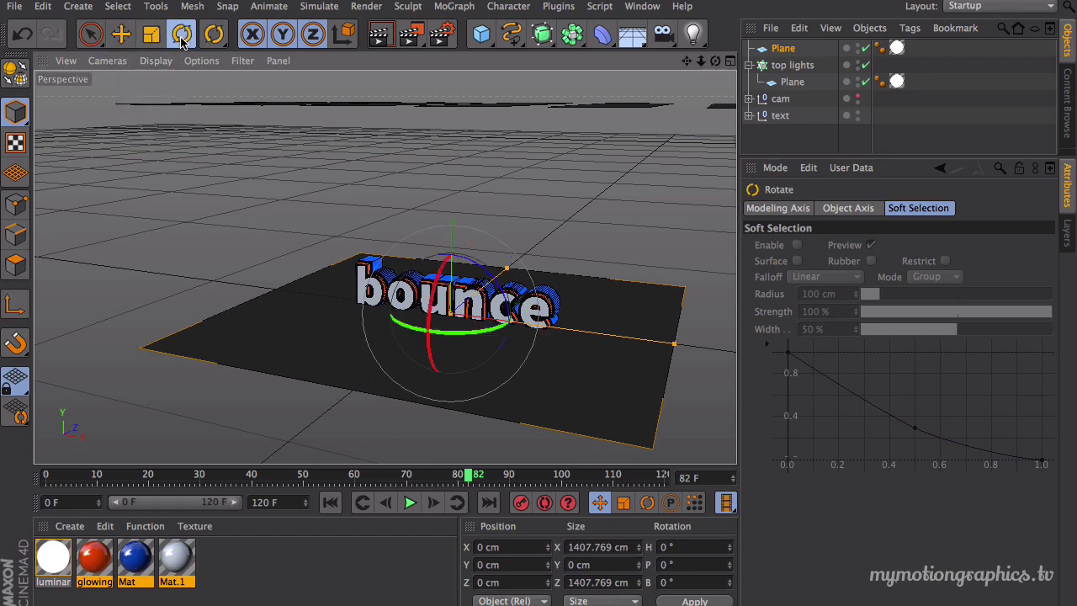
key(t)
click(122, 38)
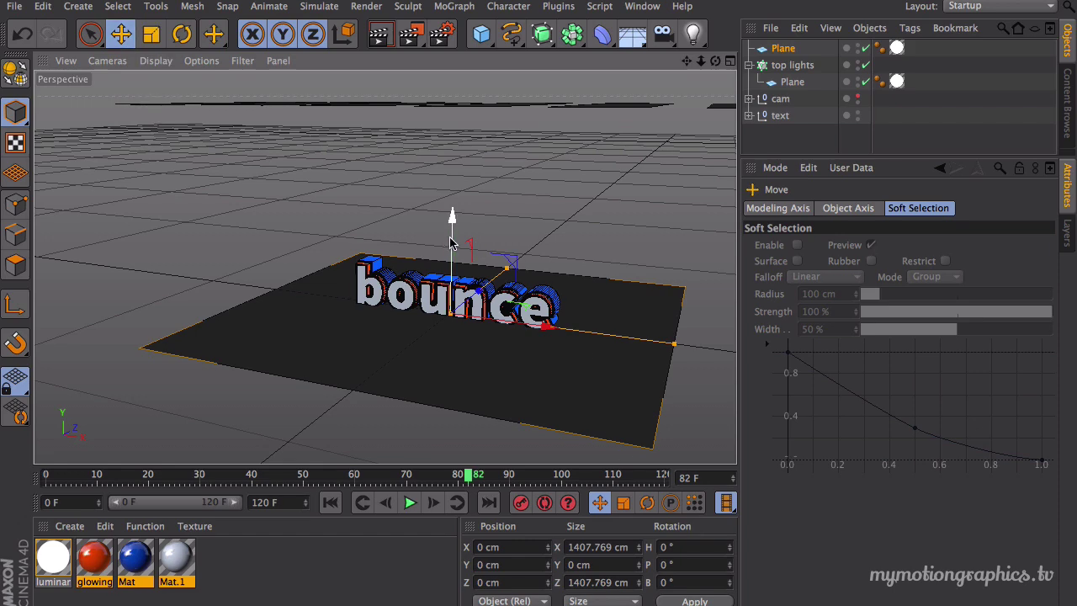
drag(452, 242, 456, 106)
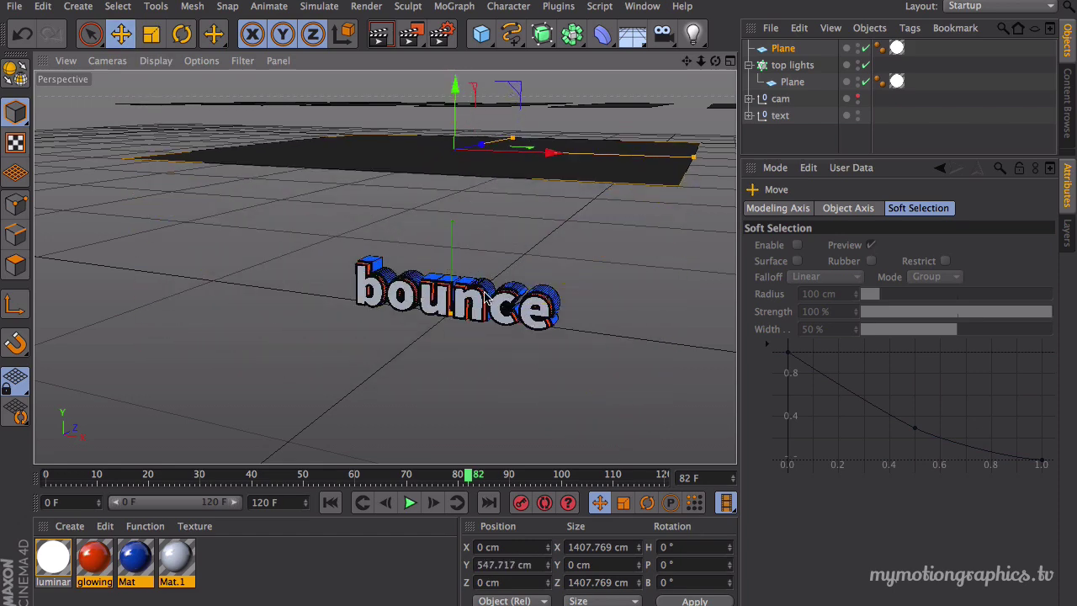
alt+drag(485, 297, 433, 185)
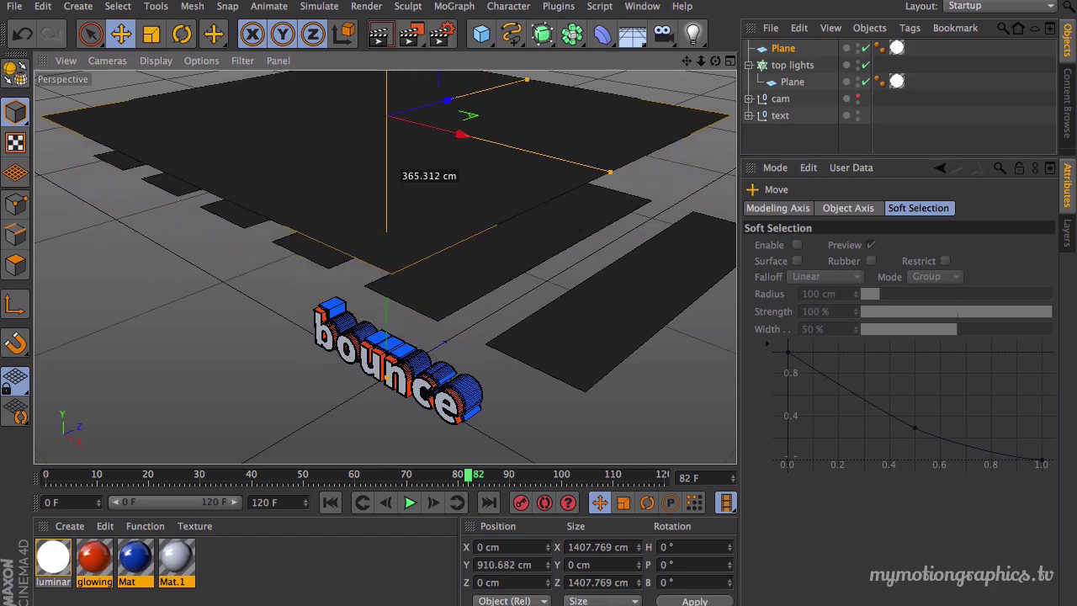
drag(445, 172, 445, 93)
alt+drag(469, 329, 516, 289)
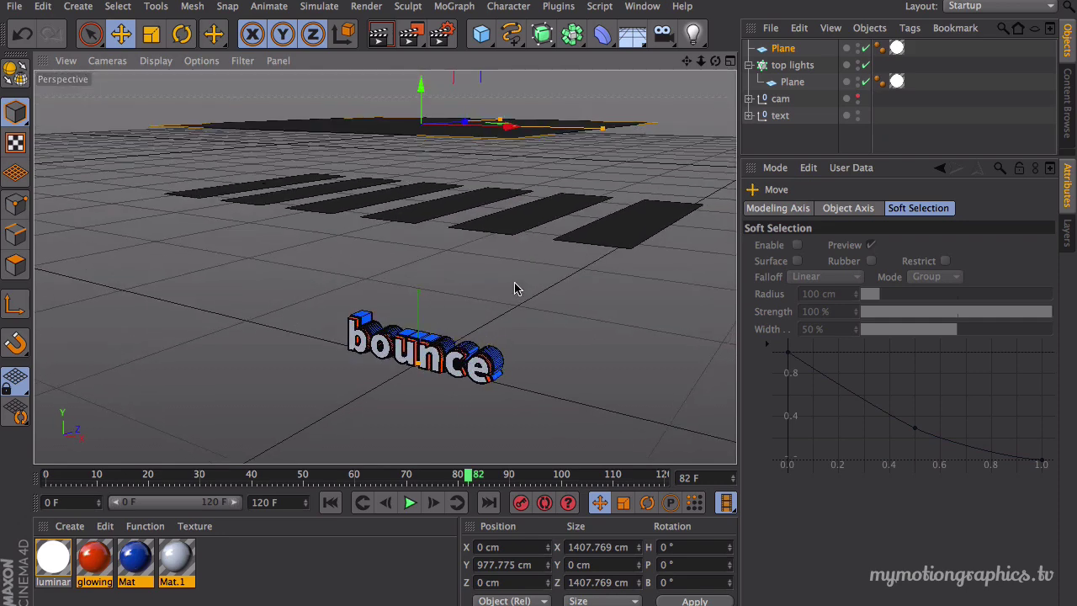
Create a null named "plane 1" and make the large luminous plane its child.
drag(481, 34, 539, 58)
double_click(781, 49)
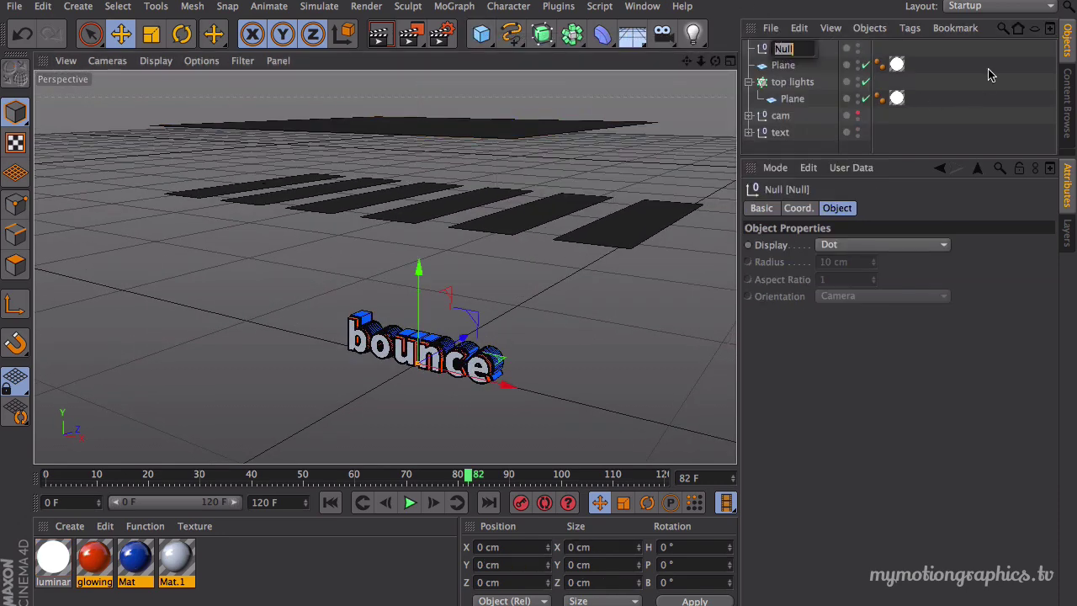
key(BackSpace)
text(plane 1)
key(Return)
drag(788, 65, 792, 49)
Rotate the plane 1 null to a pitch of about 77.6° so the plane swings down in front of the text.
click(787, 49)
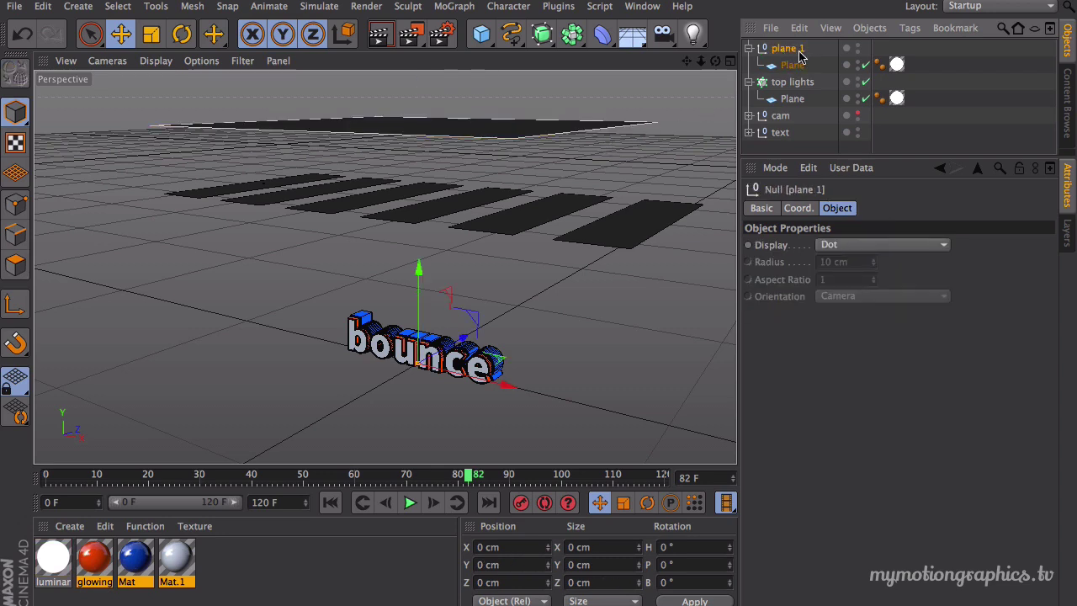
click(182, 34)
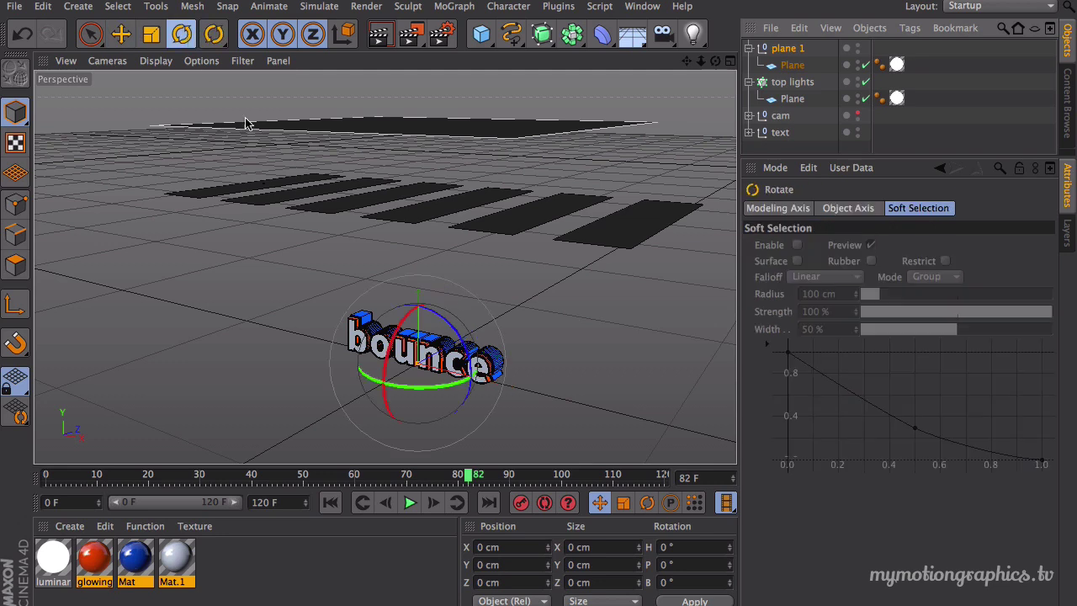
drag(417, 308, 388, 397)
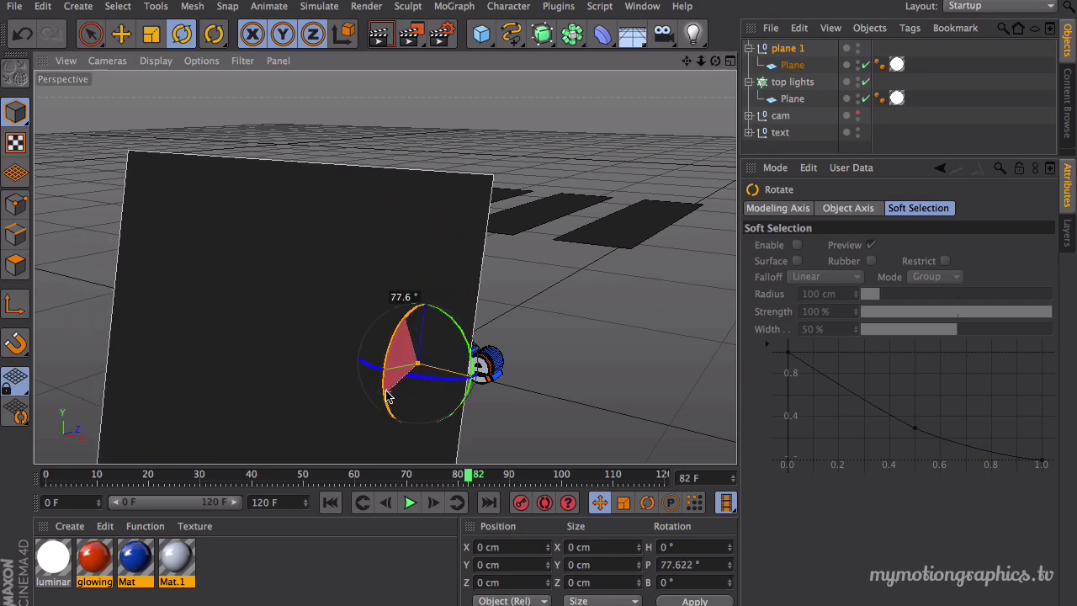
alt+drag(572, 305, 457, 281)
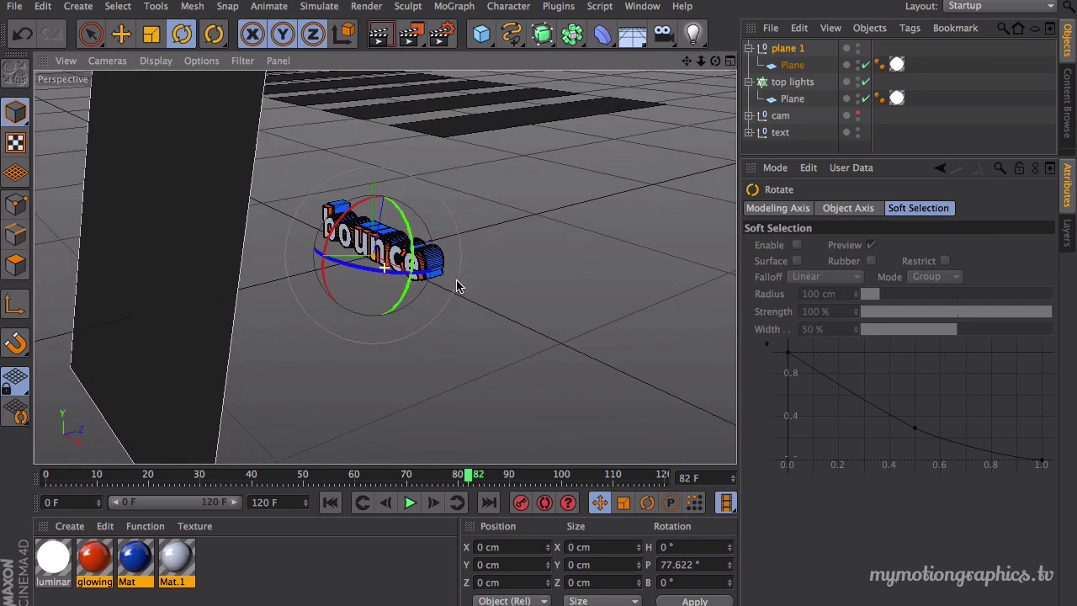
Move the large luminous plane farther from the text inside the plane 1 null, to a local Y position of about 1234 cm.
click(790, 69)
alt+middle_drag(418, 176, 501, 192)
key(e)
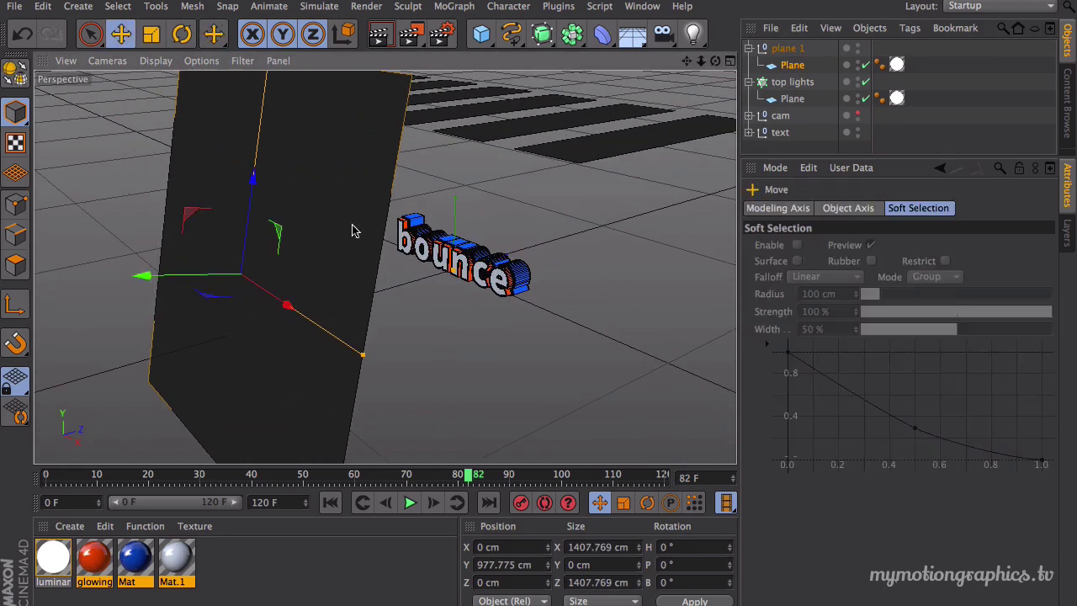
drag(211, 276, 127, 296)
alt+middle_drag(530, 188, 581, 147)
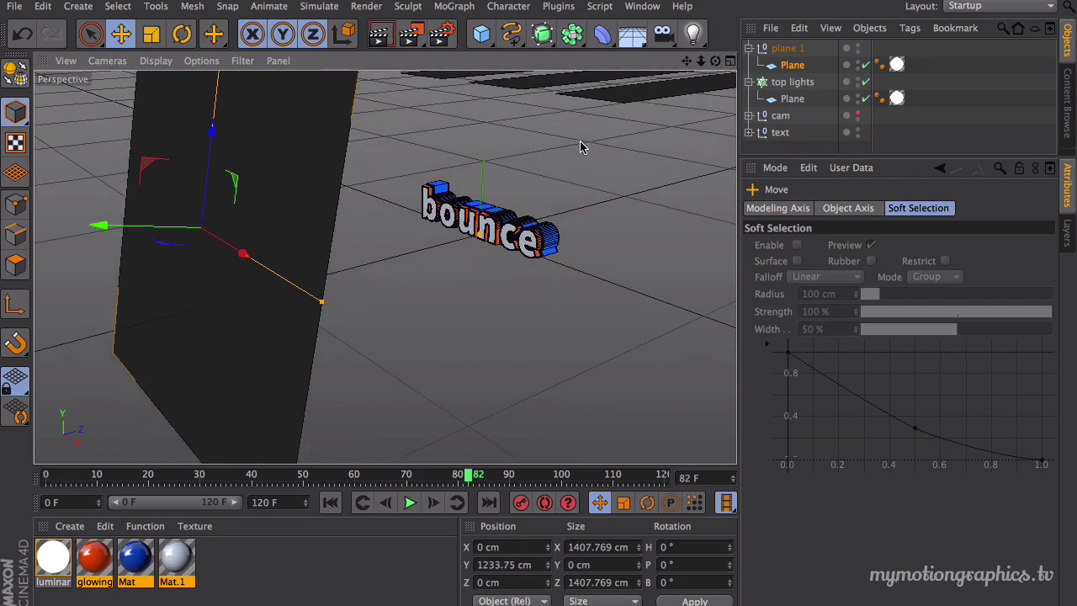
alt+drag(580, 147, 526, 162)
Rotate the plane 1 null to about H -265.3°, P -31.9°, B 287.5° so the plane stands diagonally beside the text.
click(795, 48)
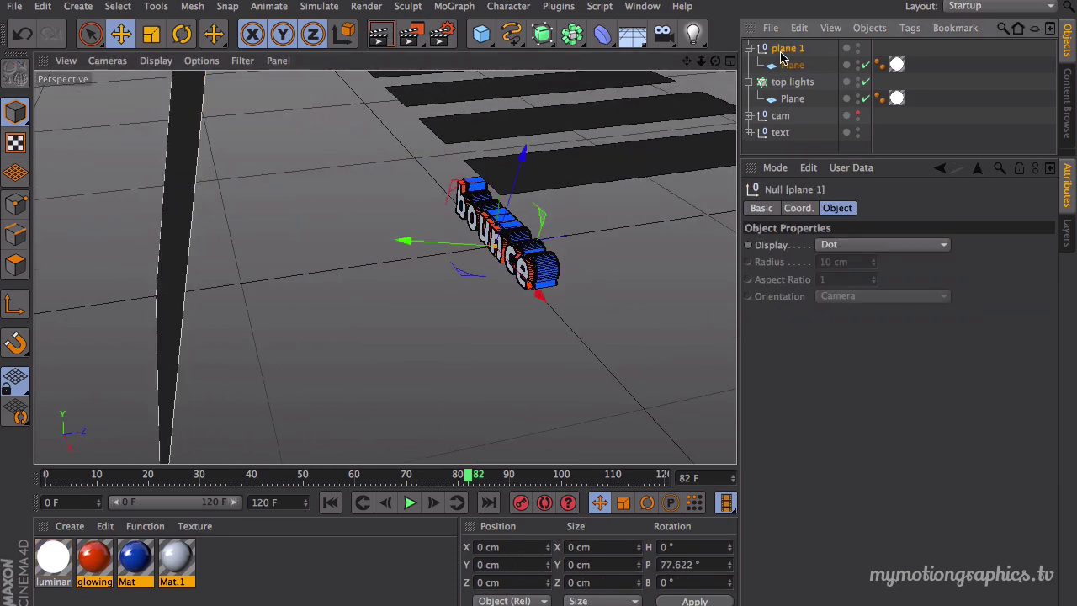
click(791, 66)
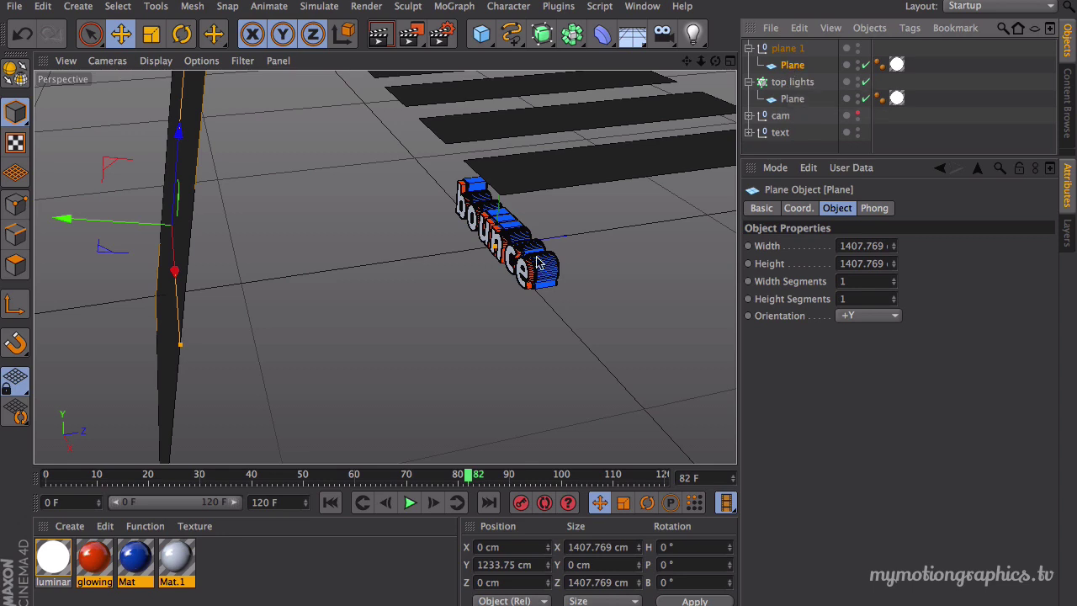
click(784, 48)
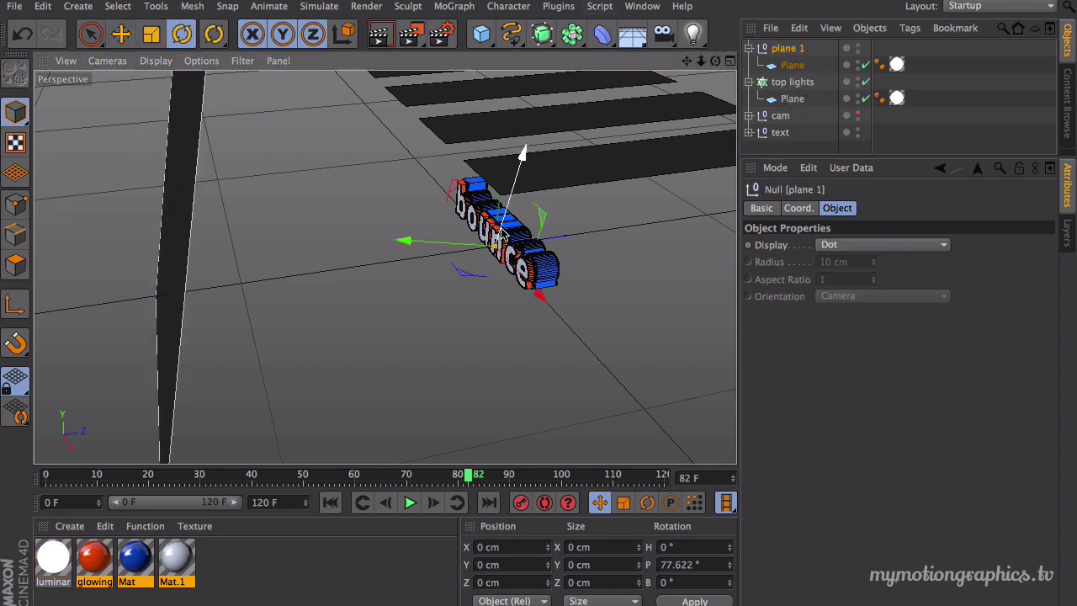
key(r)
drag(480, 241, 404, 231)
alt+drag(492, 162, 678, 107)
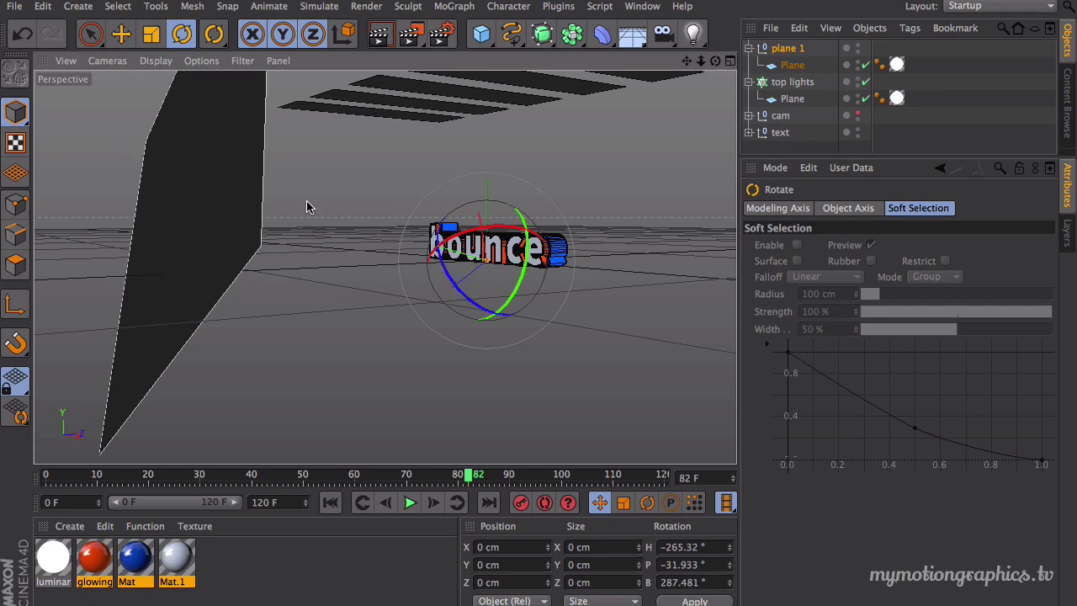
alt+drag(515, 255, 495, 274)
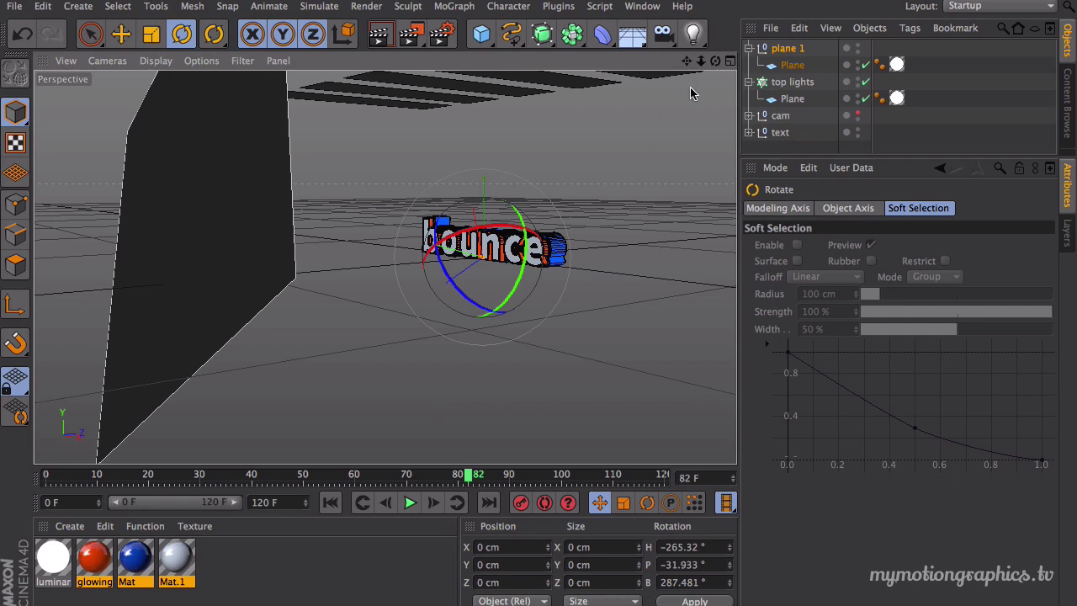
Preview-render the viewport to check how the luminous plane and top lights are placed around the text.
alt+middle_drag(631, 211, 580, 207)
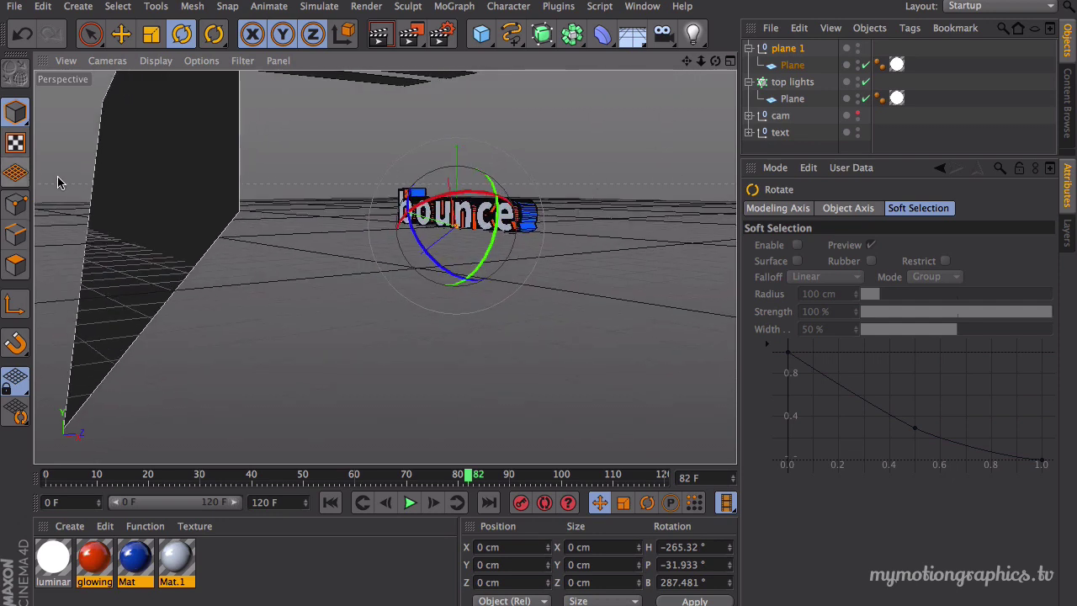
alt+drag(253, 199, 223, 309)
alt+drag(455, 157, 476, 221)
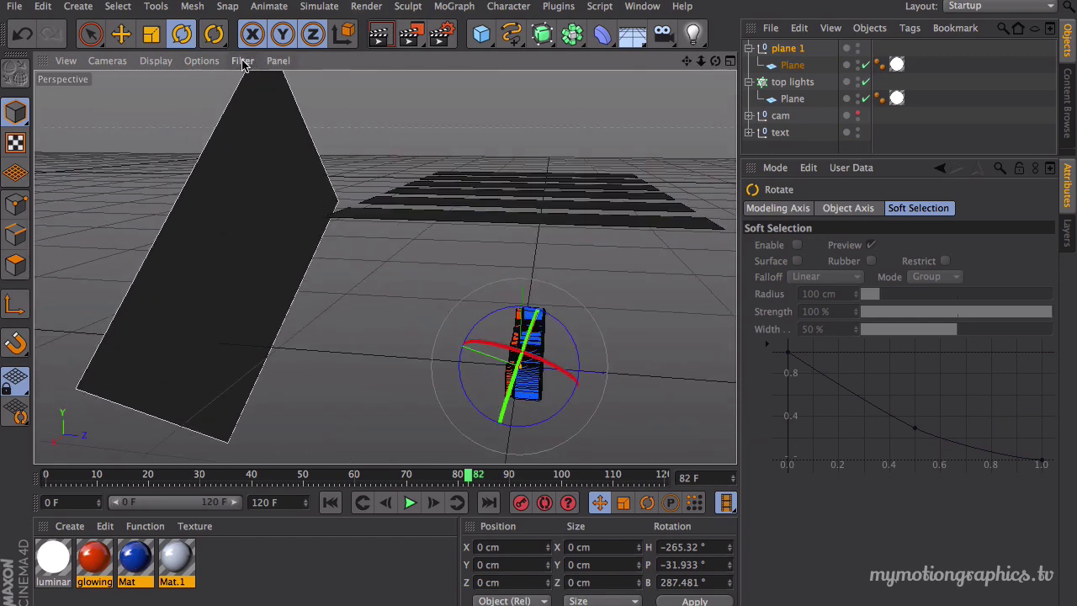
click(378, 33)
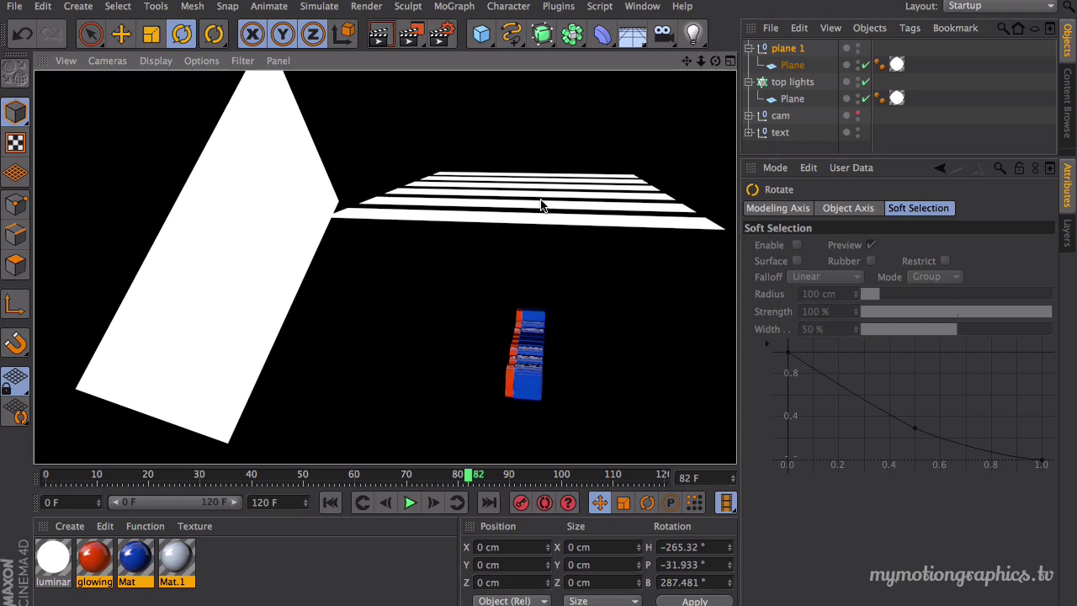
alt+drag(408, 364, 559, 248)
Switch to the four-view layout, enlarge the camera perspective view and make it active.
middle_click(538, 225)
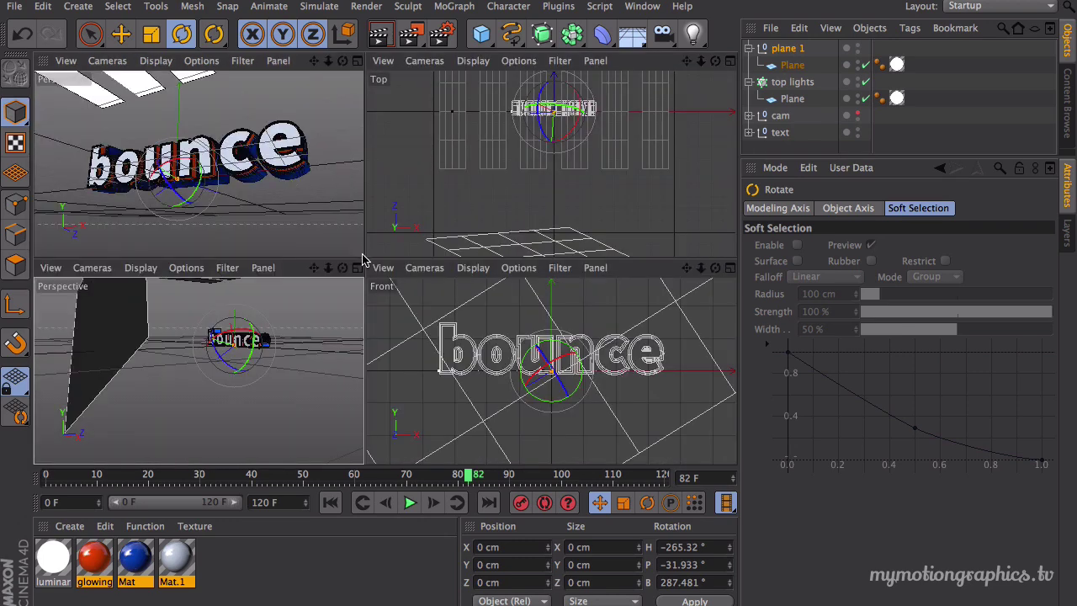
drag(365, 255, 380, 273)
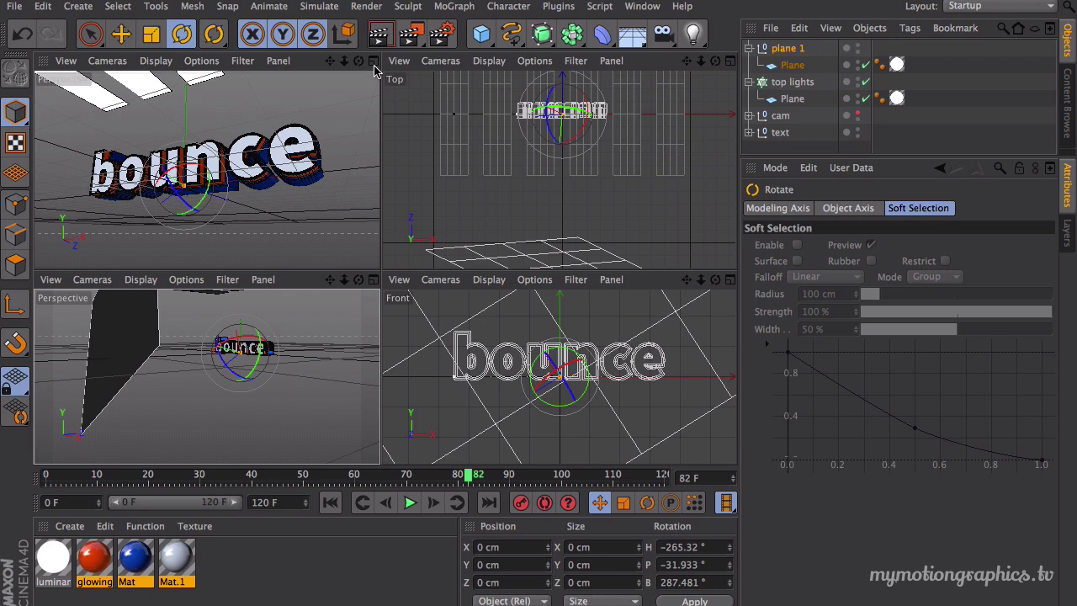
click(295, 118)
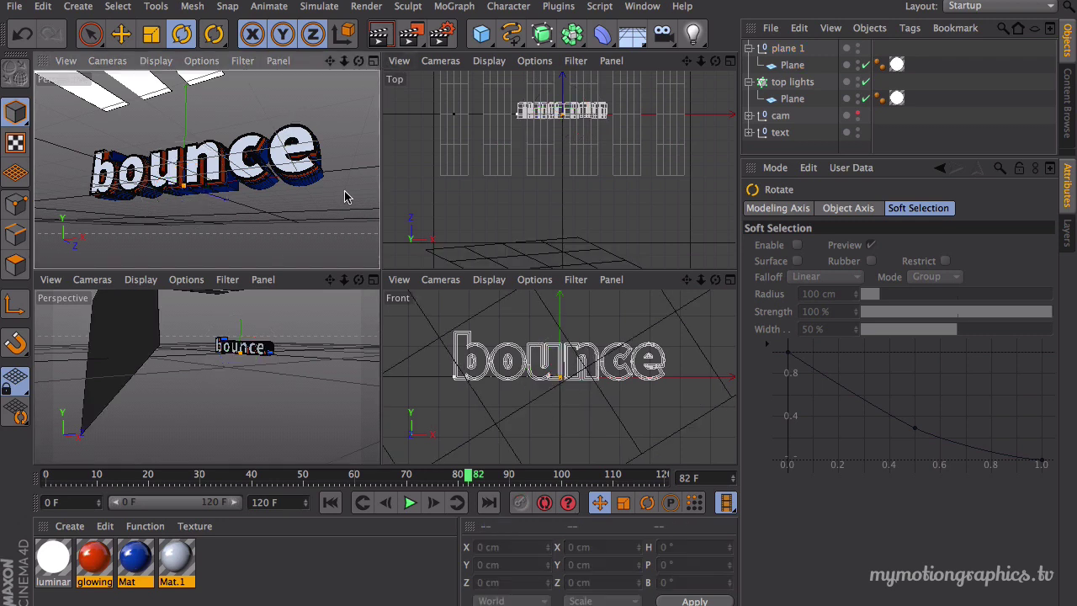
Start an Interactive Render Region and enlarge it to cover the whole camera view.
drag(411, 34, 484, 250)
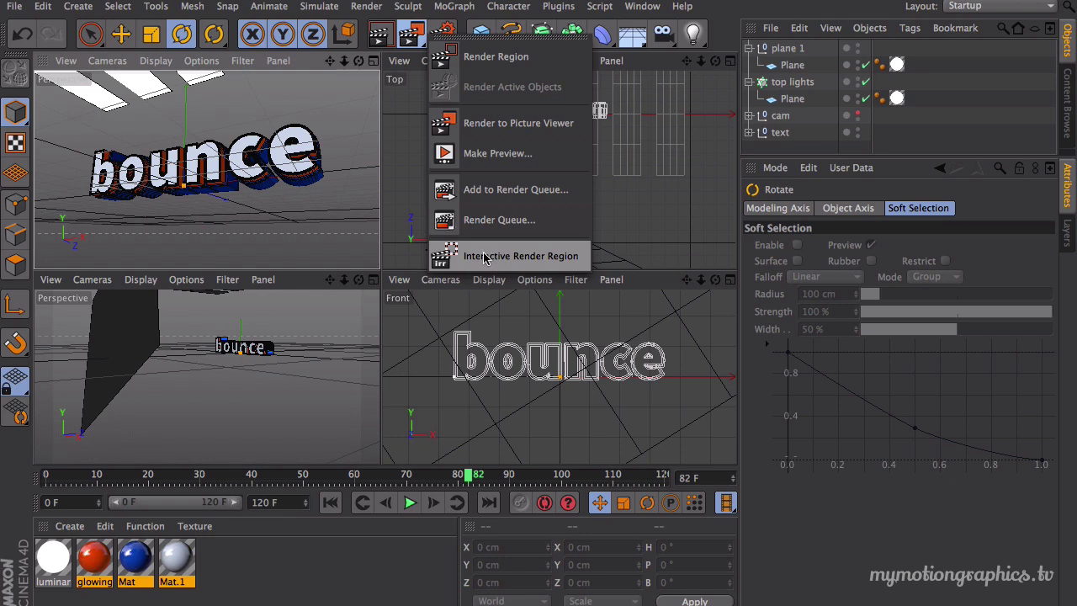
drag(511, 265, 513, 261)
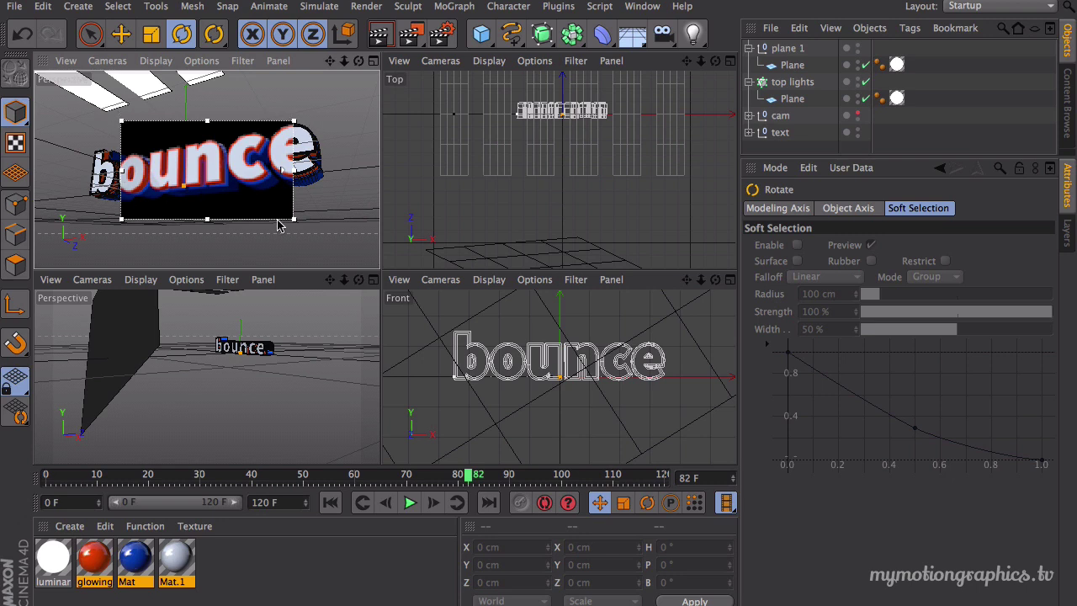
drag(294, 124, 379, 72)
drag(122, 219, 10, 282)
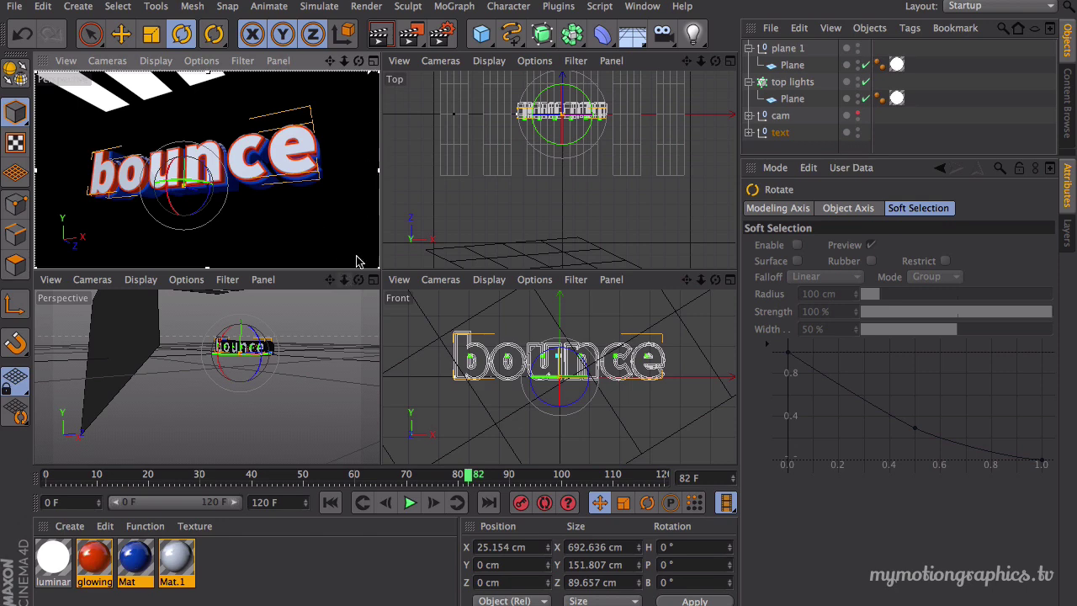
Rotate the plane 1 null, not the text, to about H -261.7°, P -40.5°, B 297.9°.
drag(250, 332, 277, 352)
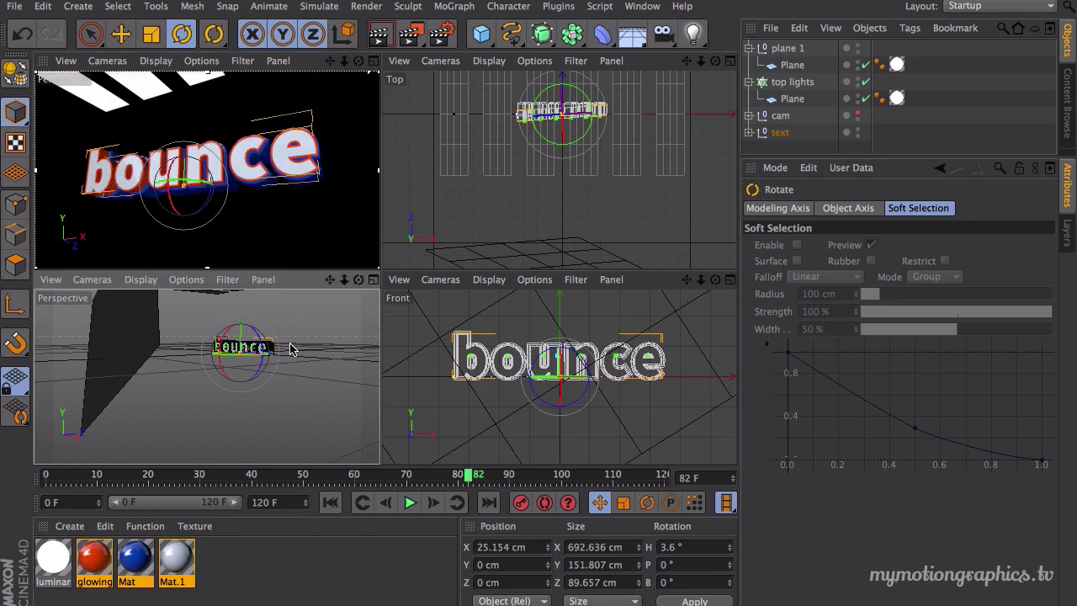
key(ctrl+z)
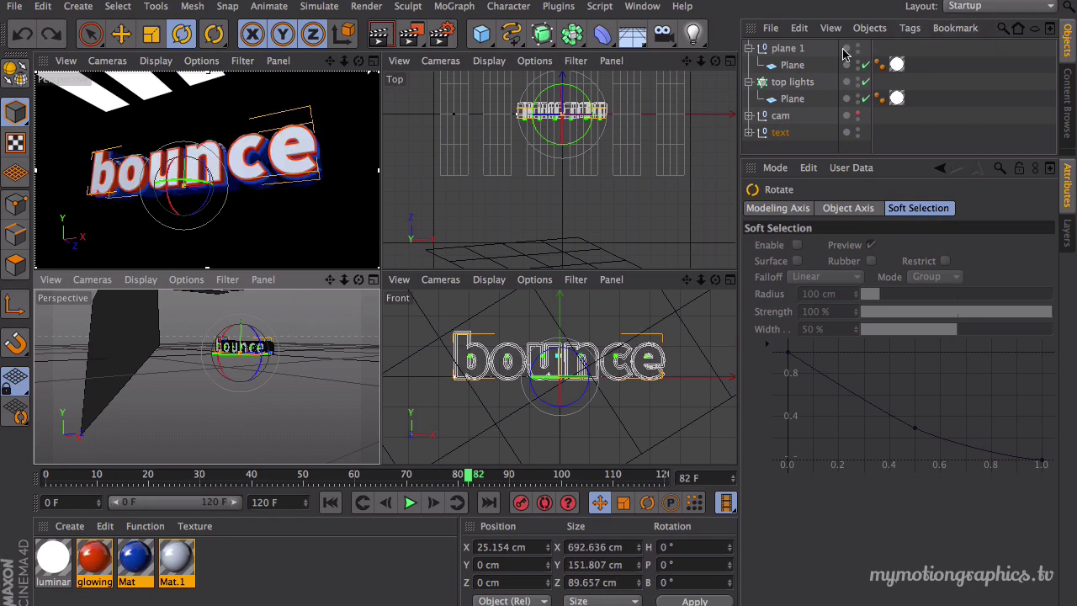
click(784, 49)
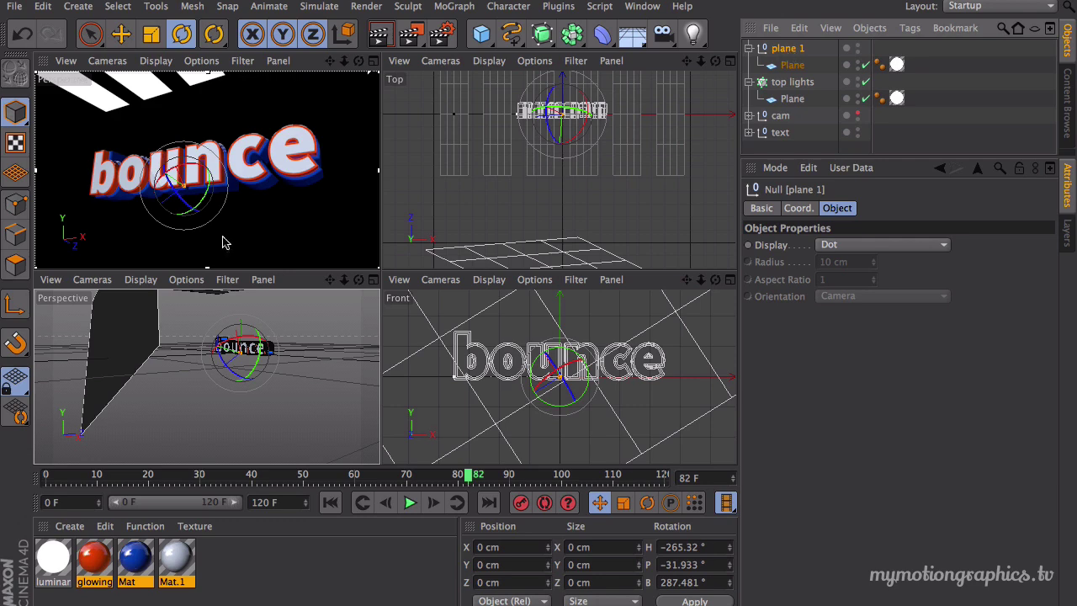
drag(244, 356, 241, 352)
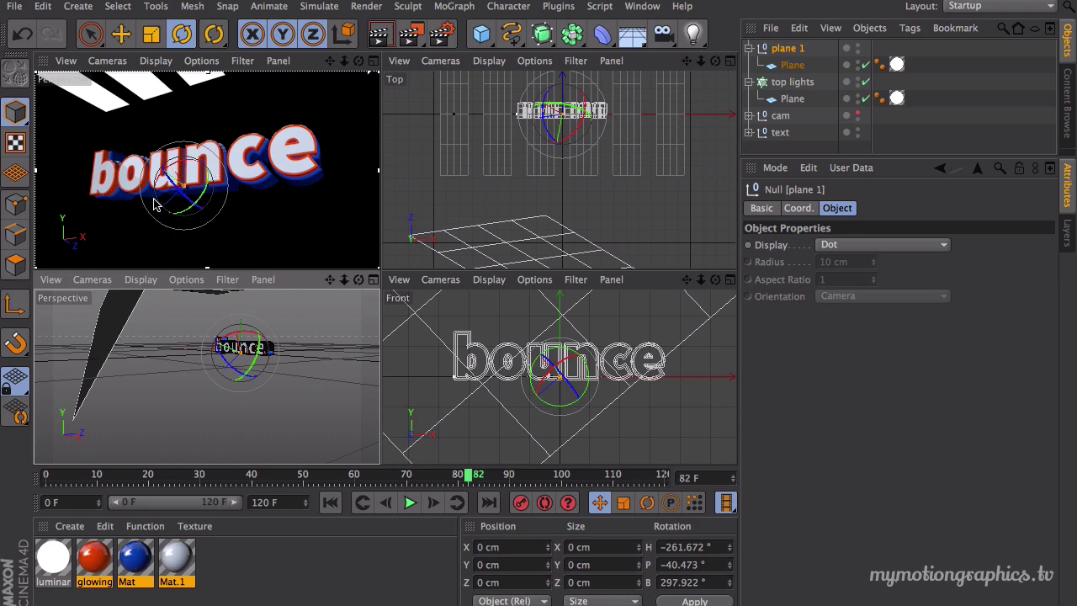
Set the reflection of the glowing red, Mat and Mat.1 materials together to 78% brightness and 0% mix strength.
drag(250, 583, 99, 550)
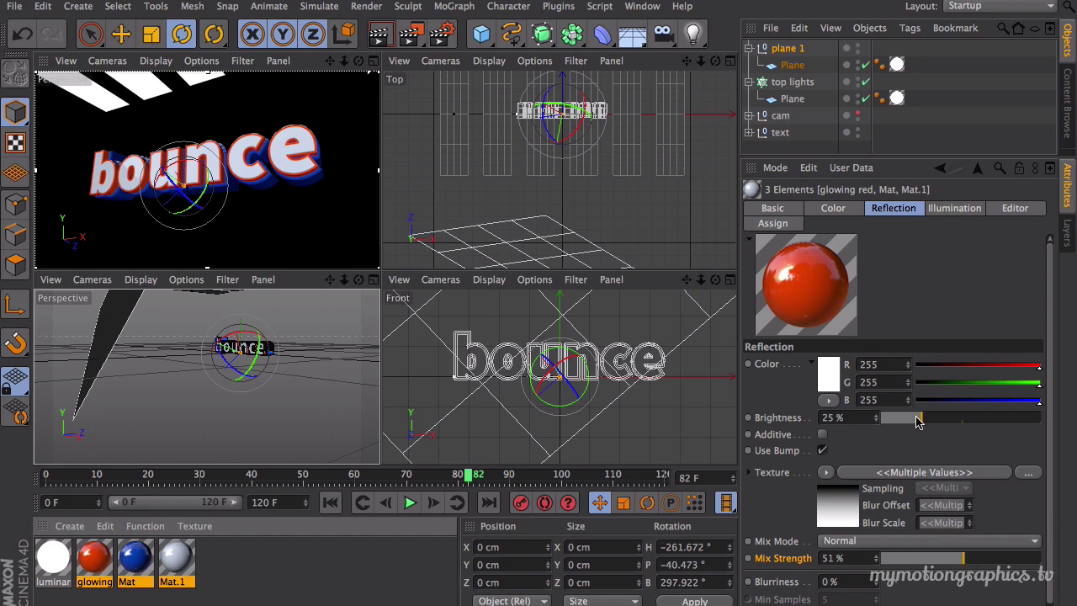
drag(921, 418, 1041, 417)
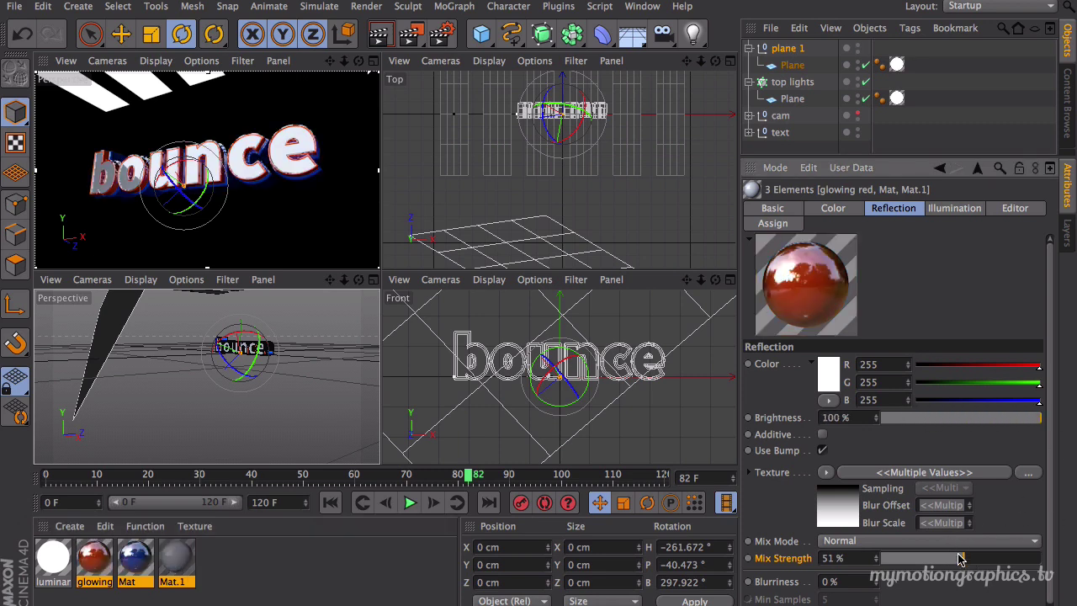
drag(964, 558, 763, 556)
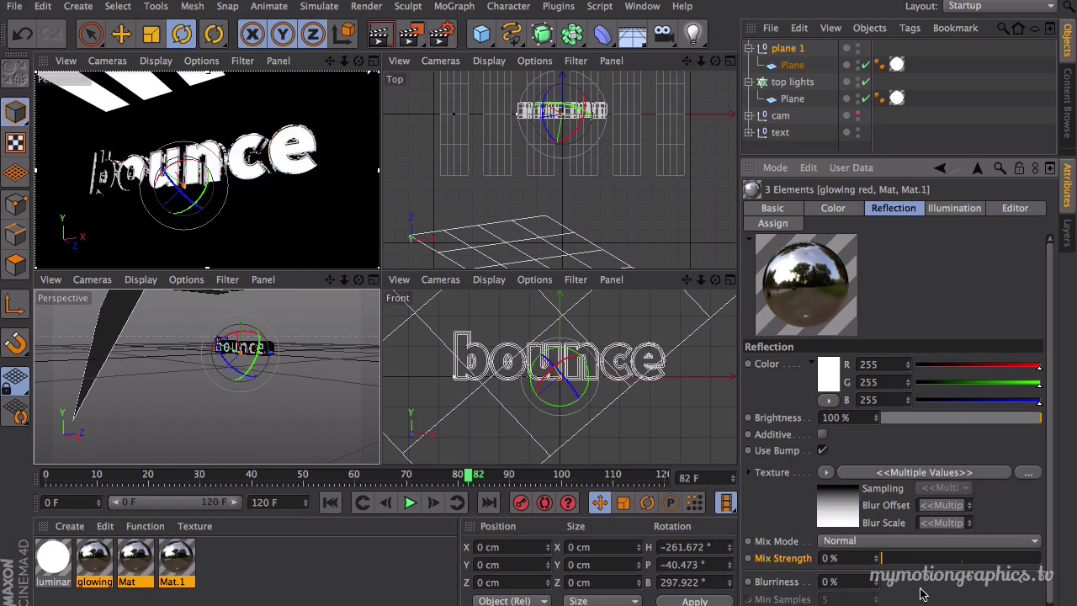
drag(1041, 418, 1008, 426)
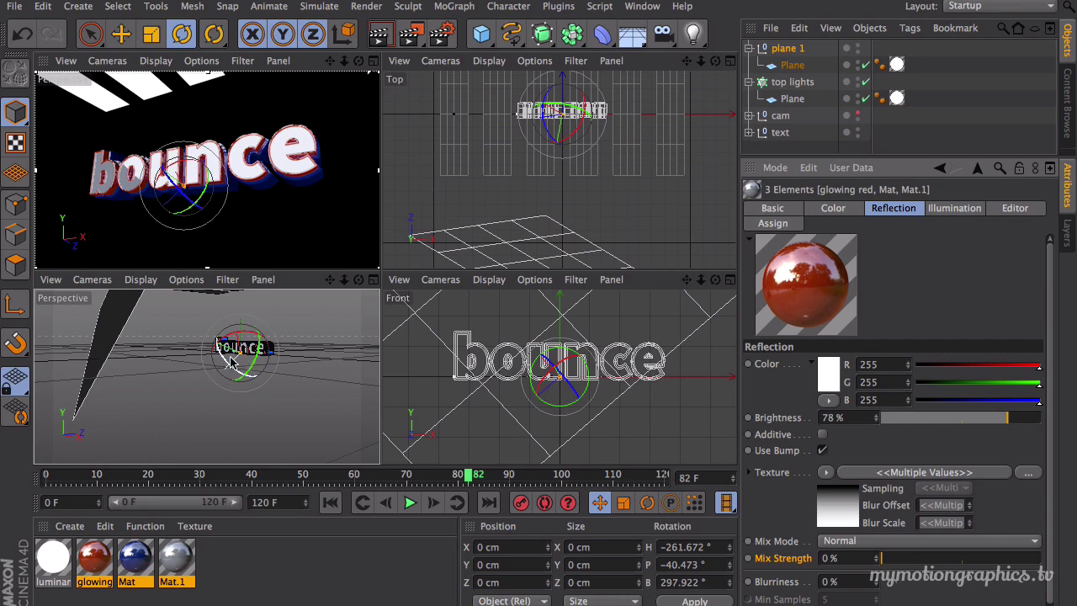
Rotate the plane 1 null to about H -272°, P -7.4°, B 298.1° while watching the reflections on the text.
drag(250, 364, 259, 324)
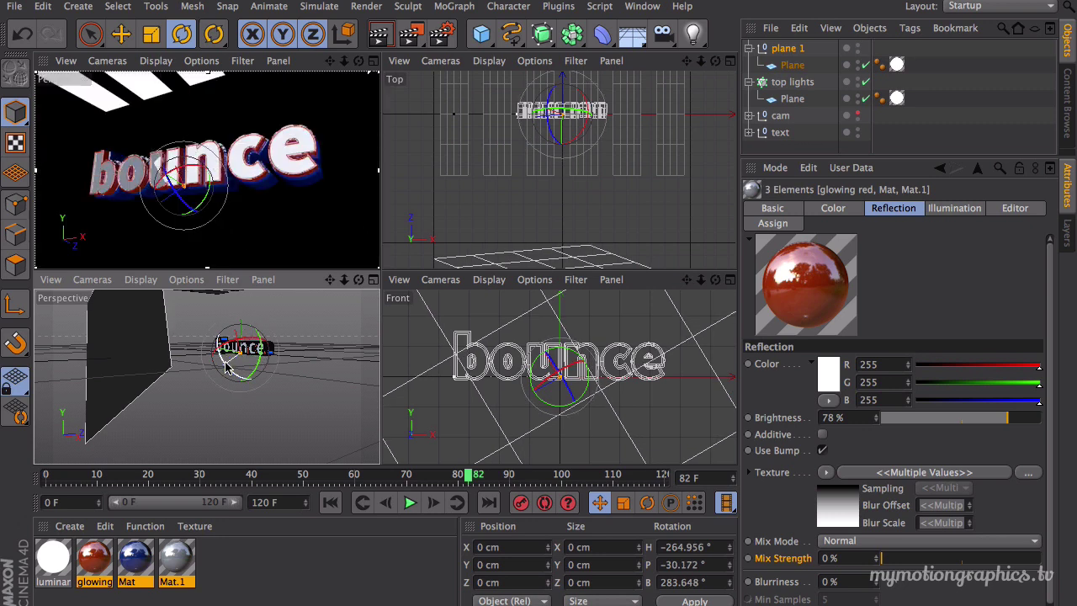
mouse_move(225, 363)
mouse_down()
mouse_move(241, 344)
mouse_move(258, 349)
mouse_move(260, 358)
mouse_move(220, 362)
mouse_move(247, 365)
mouse_move(224, 363)
mouse_up()
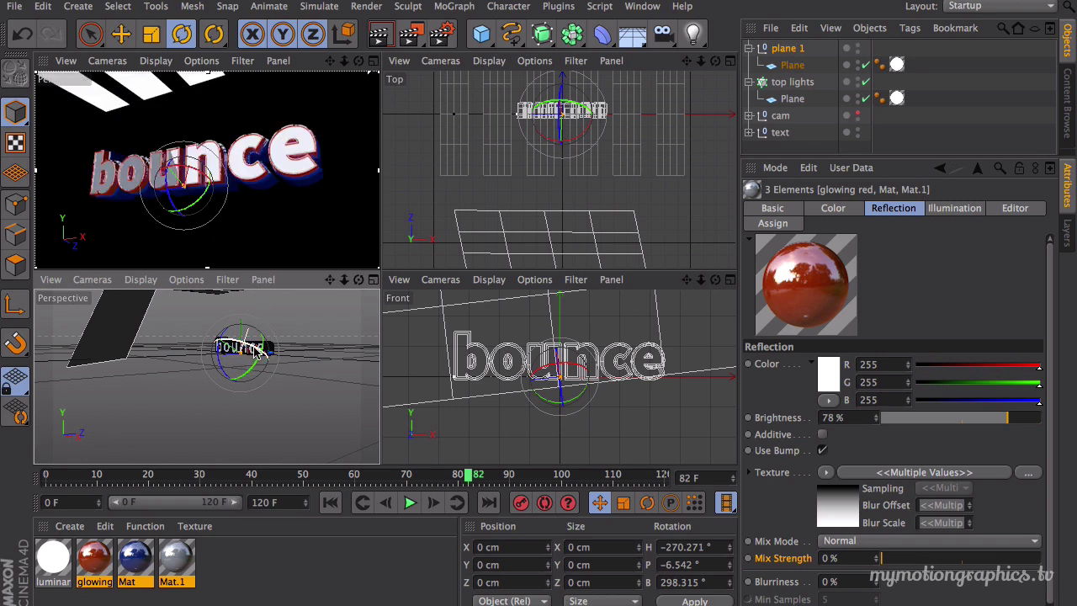
drag(255, 353, 252, 352)
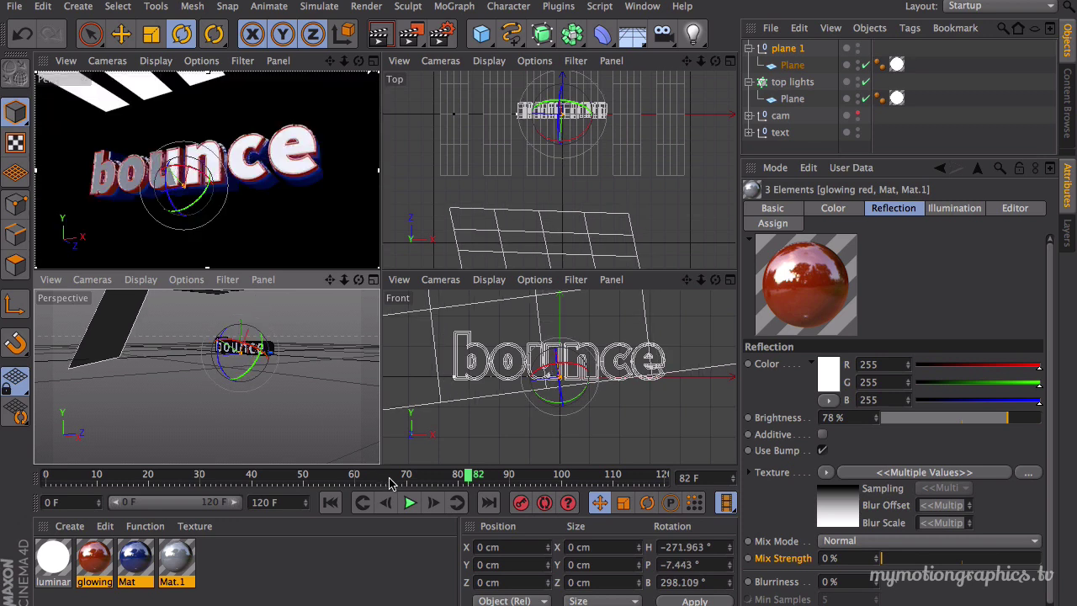
Play the animation and step forward to frame 120, its last frame.
click(410, 503)
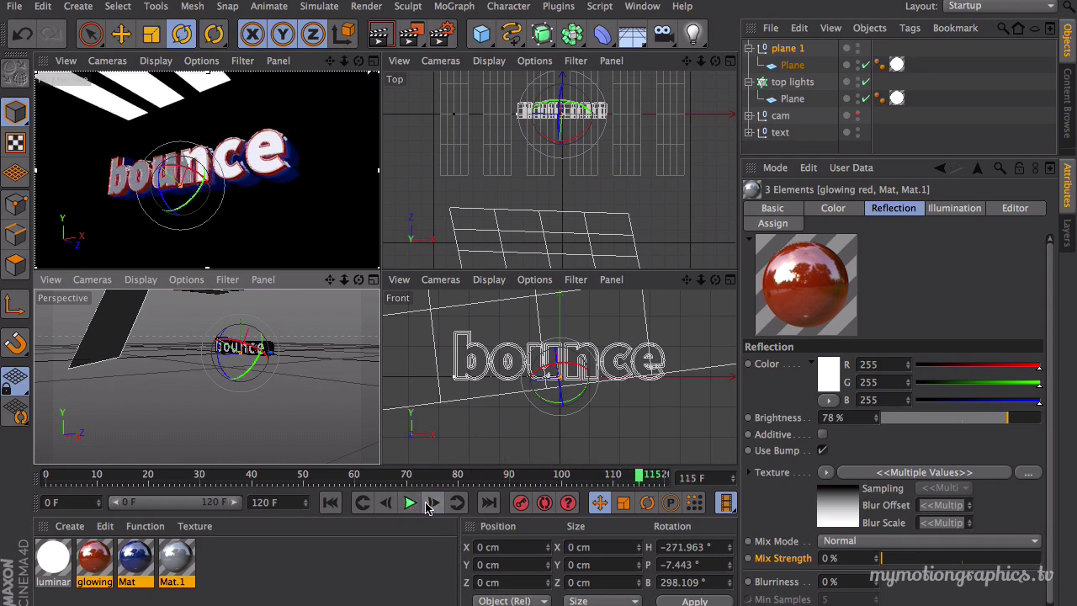
click(429, 505)
click(429, 505)
click(428, 505)
click(429, 504)
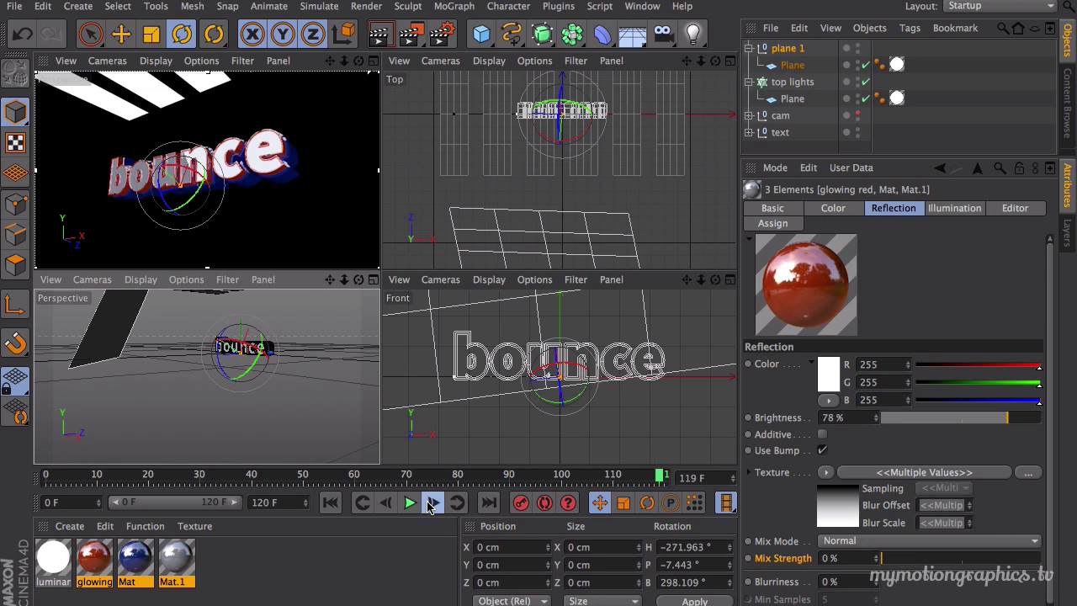
click(432, 505)
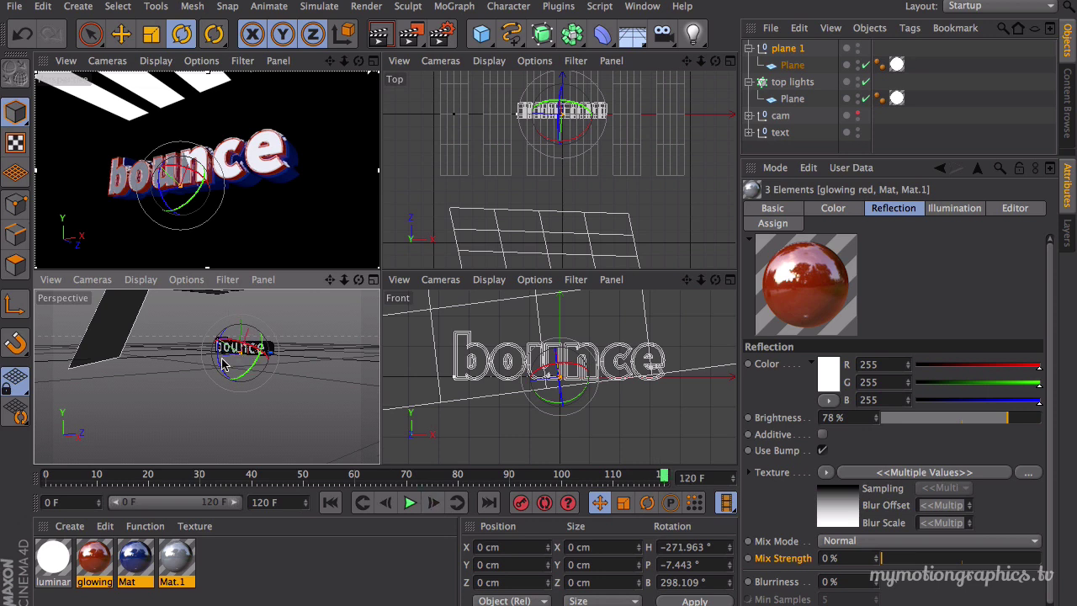
Rotate the plane 1 null to about H -298.6°, P -14.5°, B 312.7° to shift the reflections at frame 120.
drag(223, 364, 218, 364)
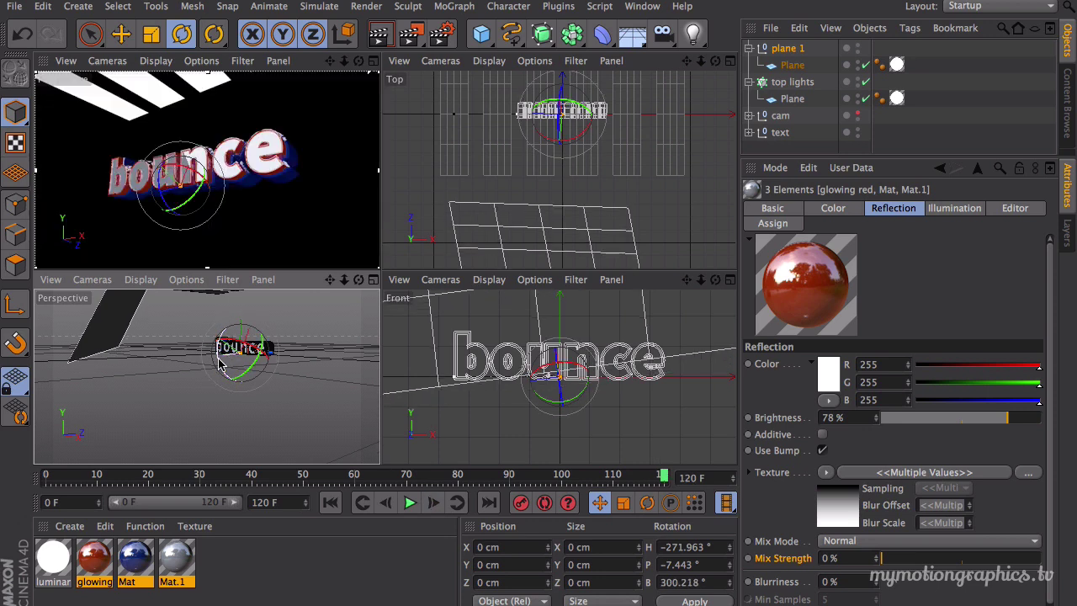
drag(244, 346, 255, 357)
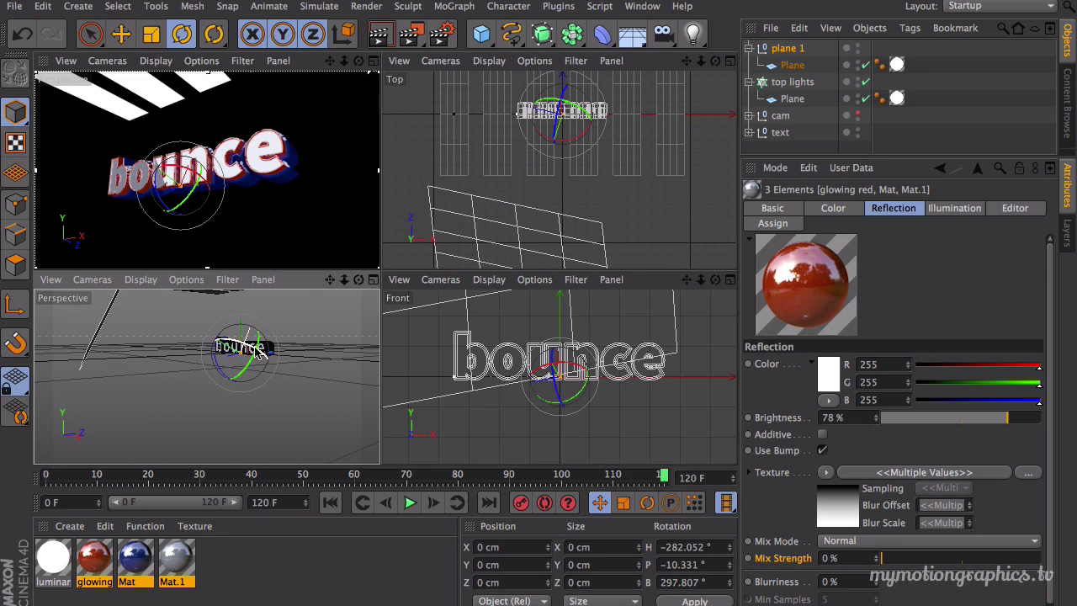
drag(258, 357, 215, 371)
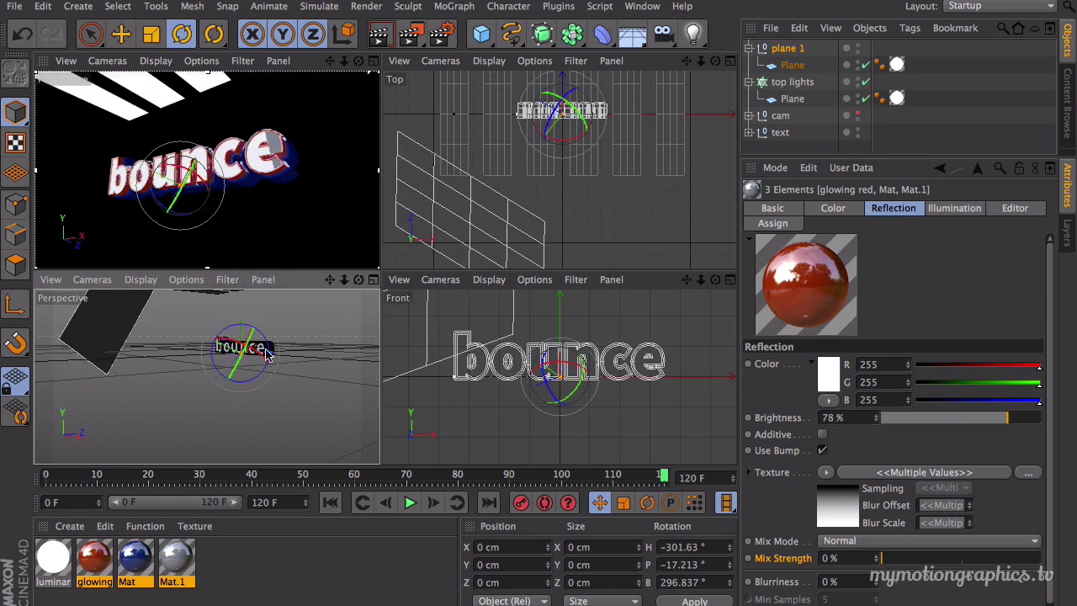
mouse_move(554, 119)
mouse_down()
mouse_move(540, 124)
mouse_move(558, 109)
mouse_up()
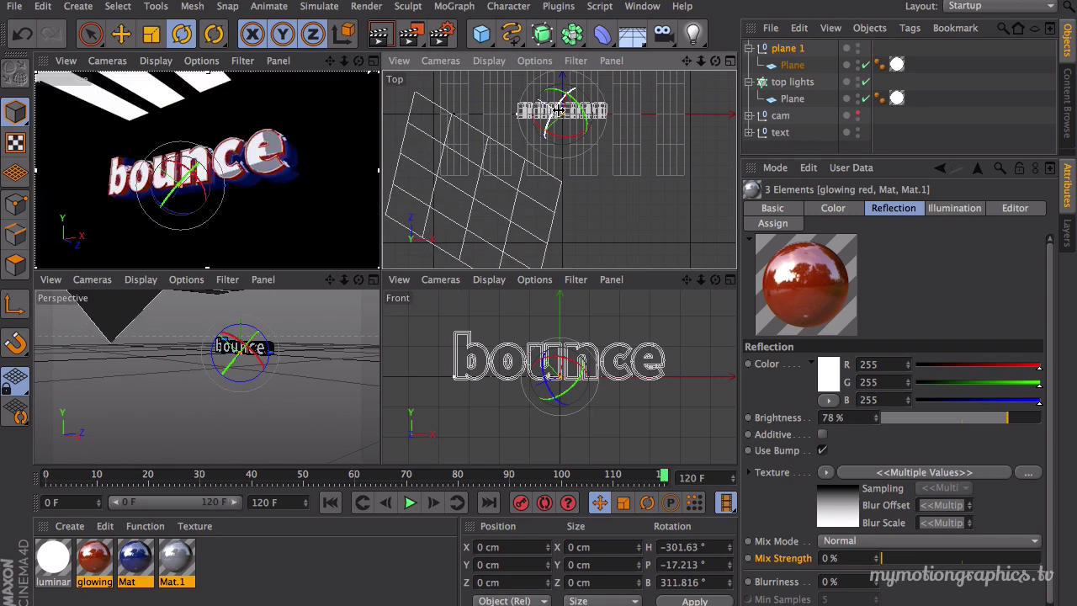
drag(564, 136, 565, 122)
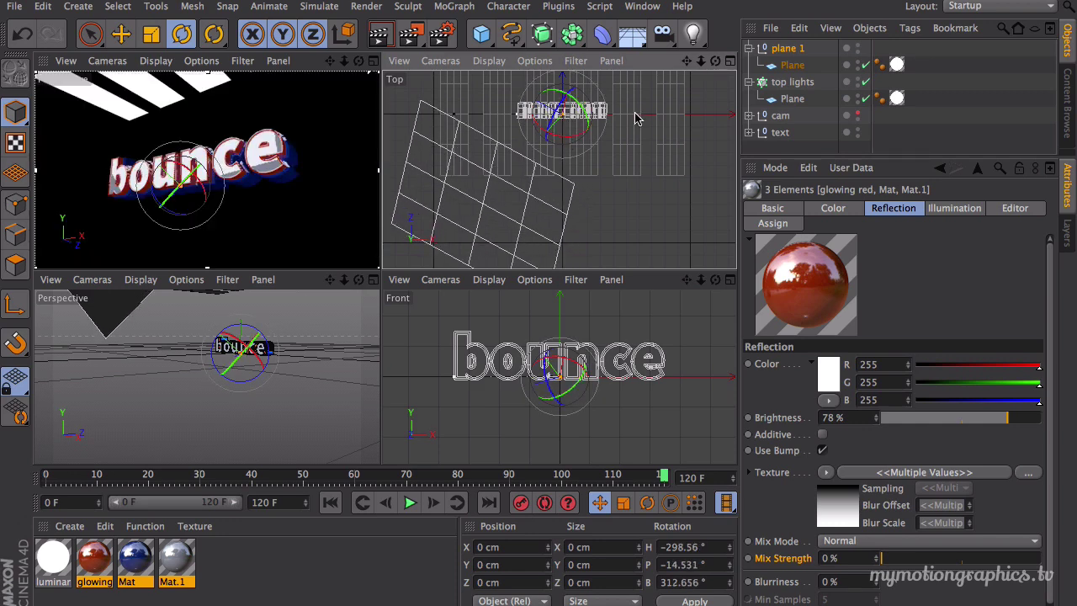
Move the Plane under plane 1 closer to the text, to about X -6.6 cm, Y 922.4 cm, Z 8.1 cm.
click(789, 66)
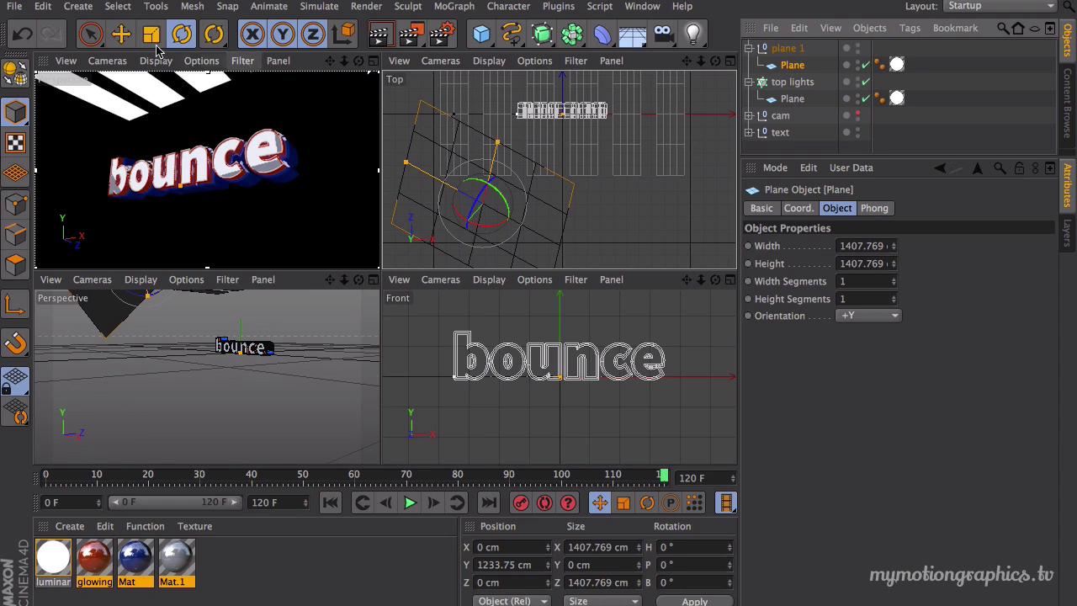
click(121, 33)
drag(462, 231, 497, 203)
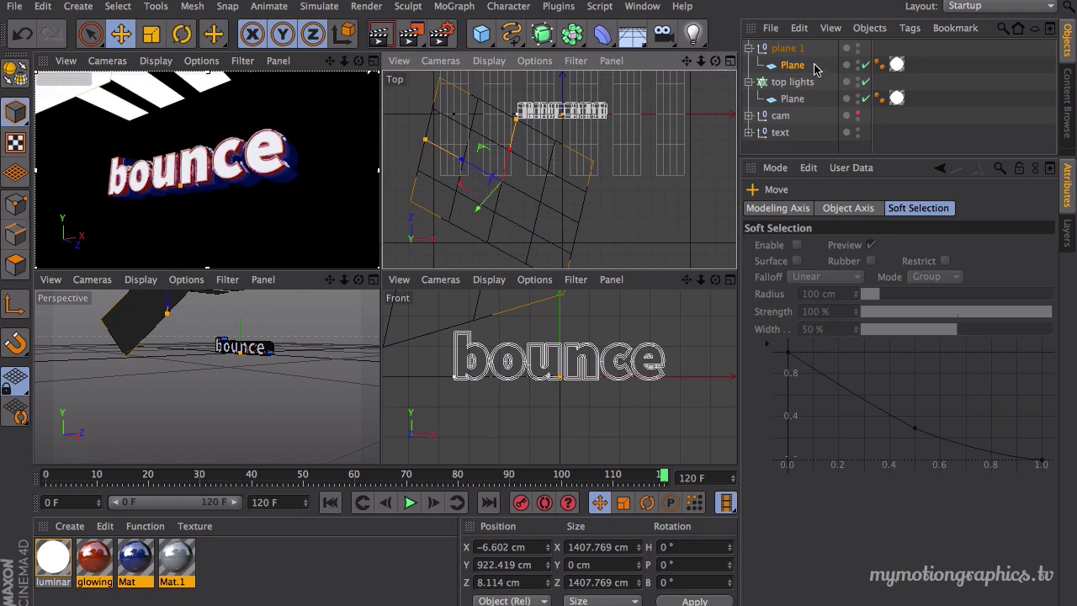
Rotate the plane 1 null to about H -298.3°, P -15.2°, B 325.6° while watching the reflections.
click(792, 53)
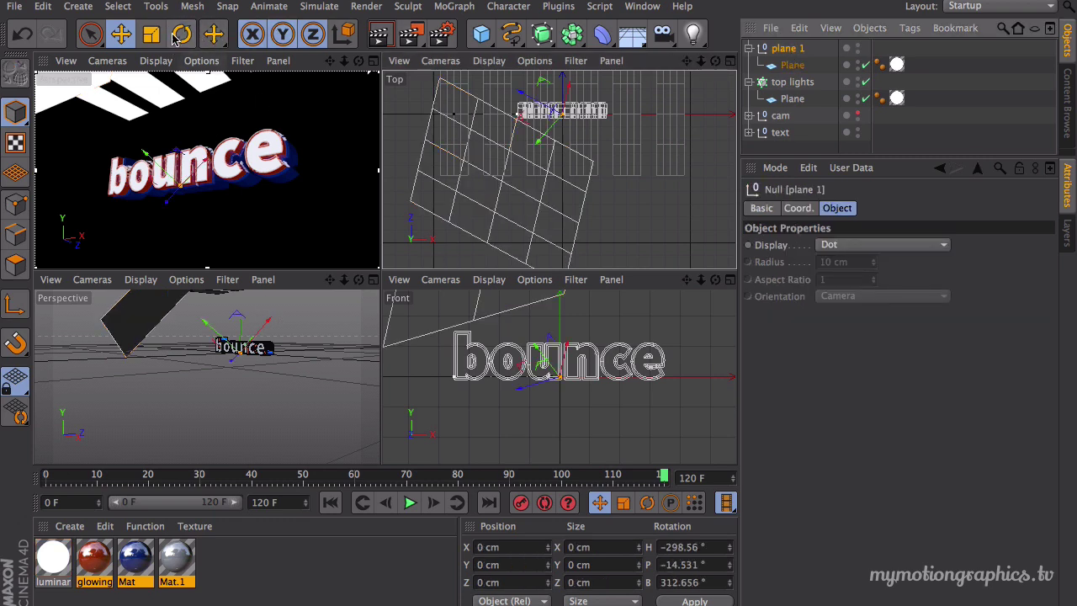
key(r)
drag(567, 135, 558, 113)
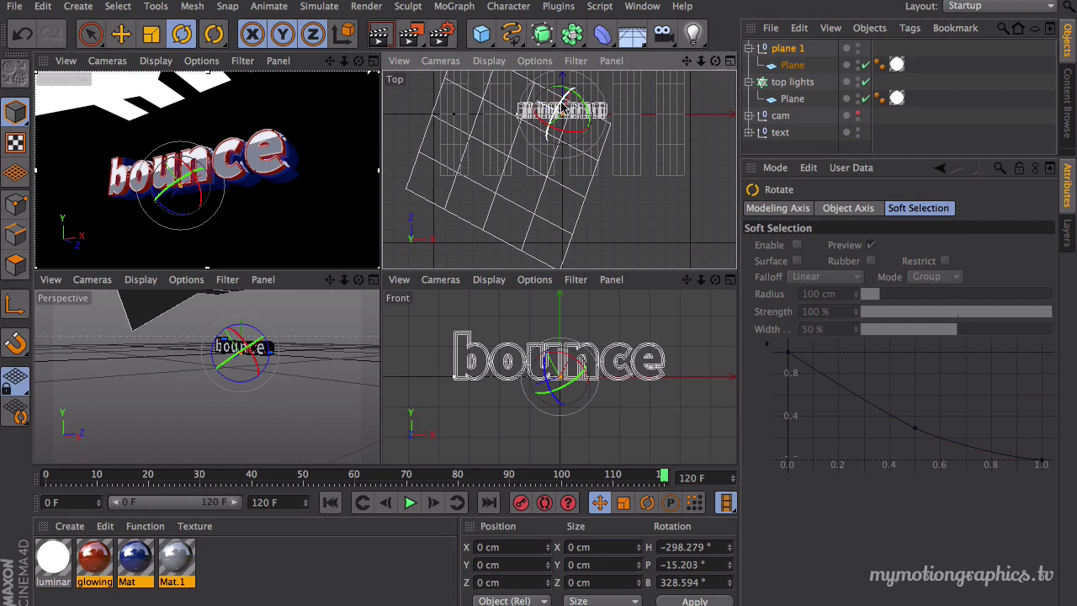
drag(562, 110, 565, 100)
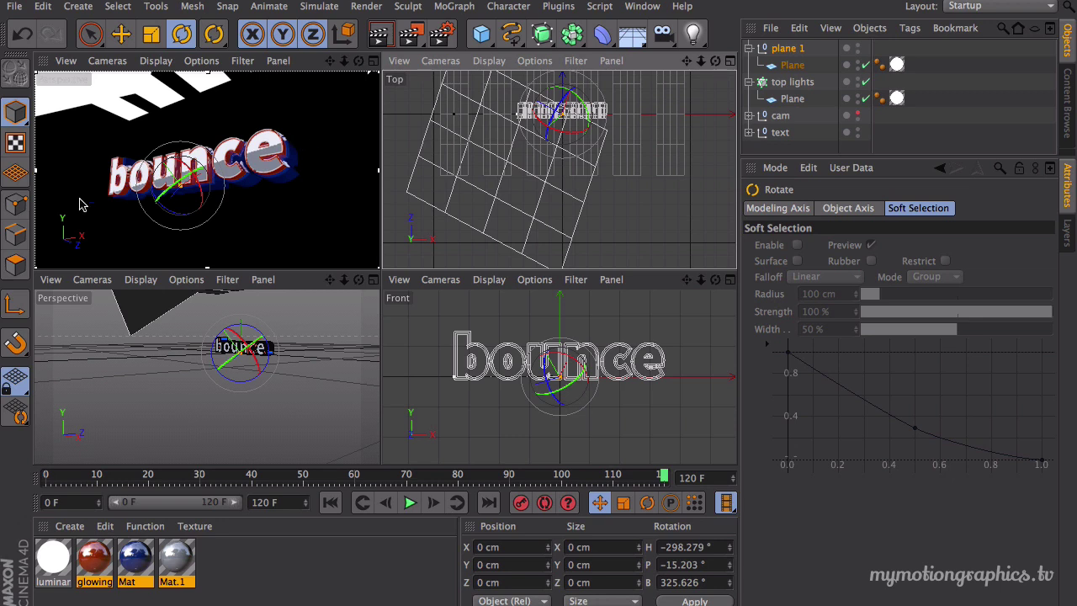
Extend the Plane under plane 1 to a height of about 1700 cm and turn its heading to about -0.26°.
click(775, 66)
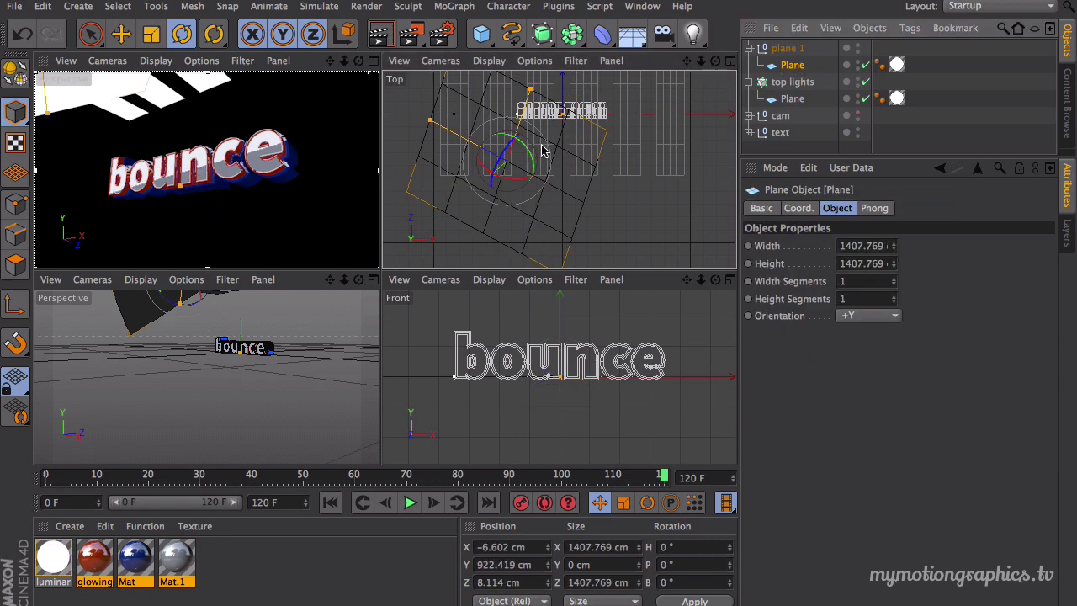
drag(330, 279, 206, 376)
drag(358, 279, 205, 377)
click(374, 279)
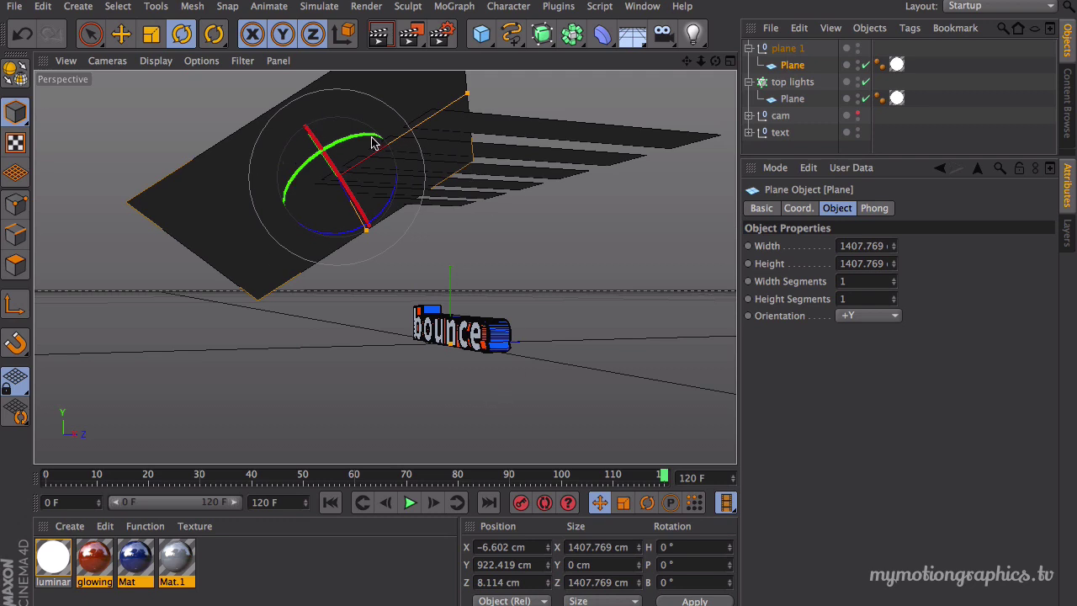
drag(373, 141, 360, 140)
key(super+z)
click(730, 61)
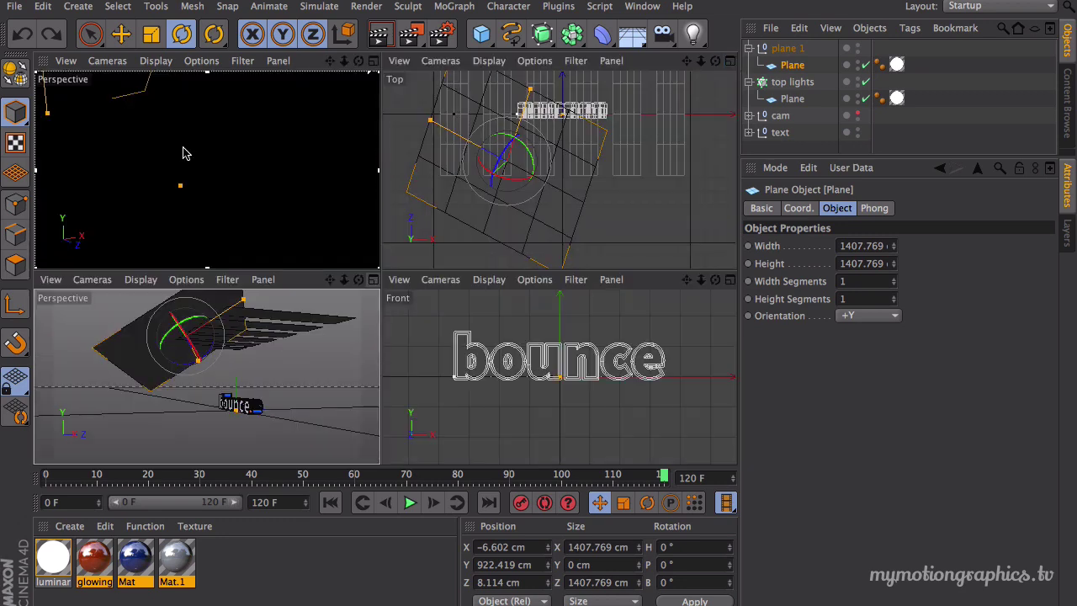
key(super+r)
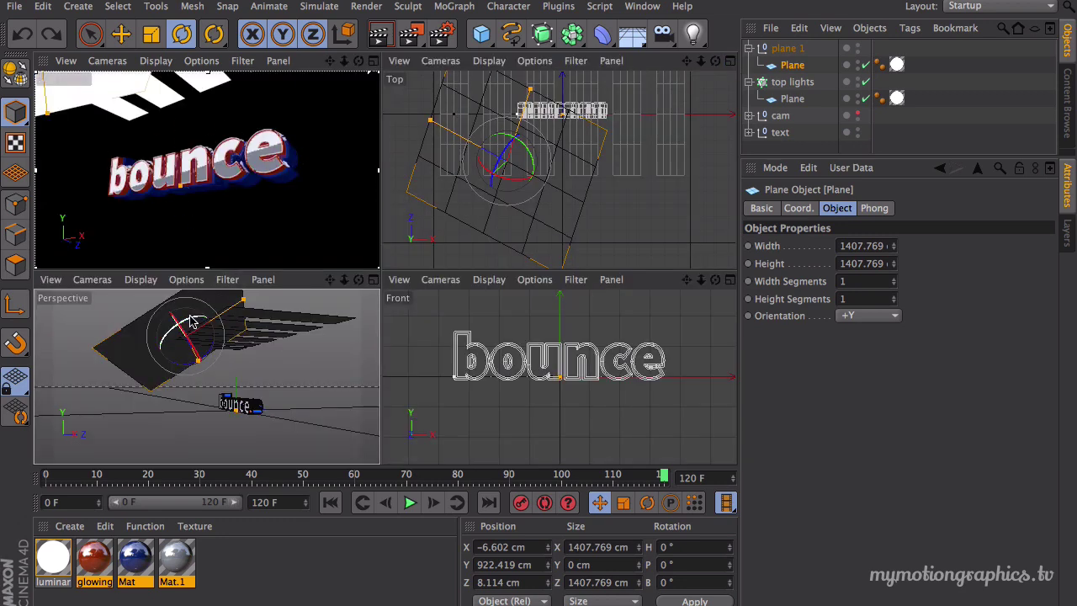
drag(189, 322, 185, 325)
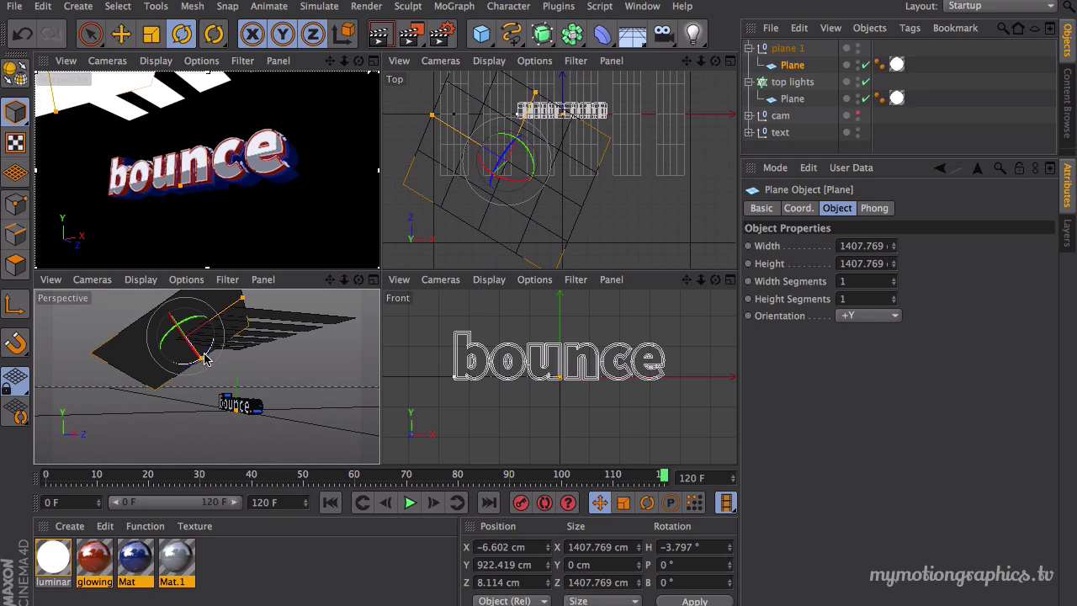
drag(202, 360, 206, 365)
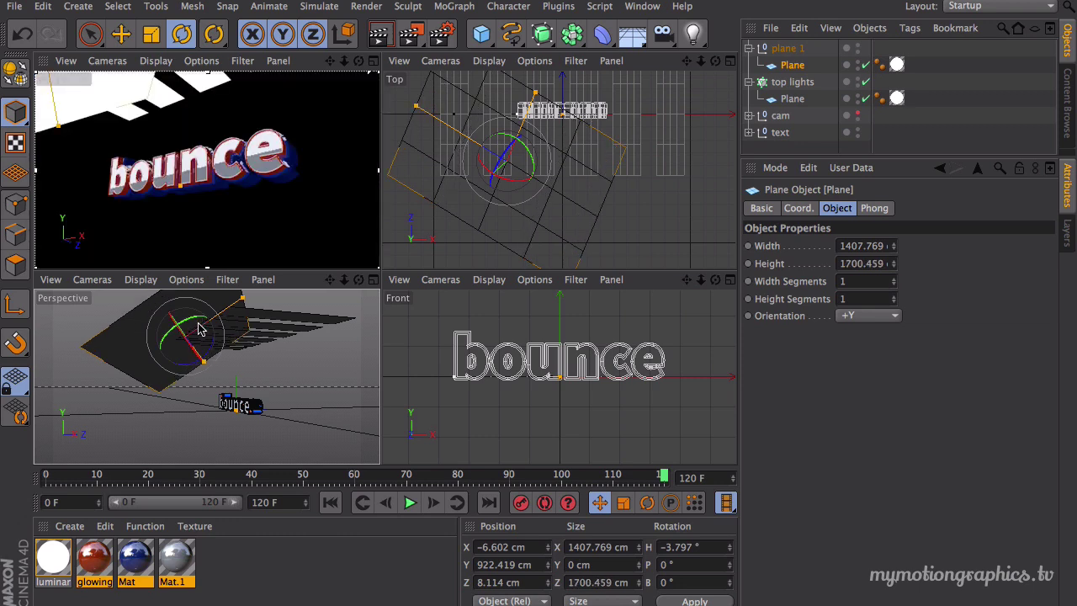
drag(194, 324, 195, 323)
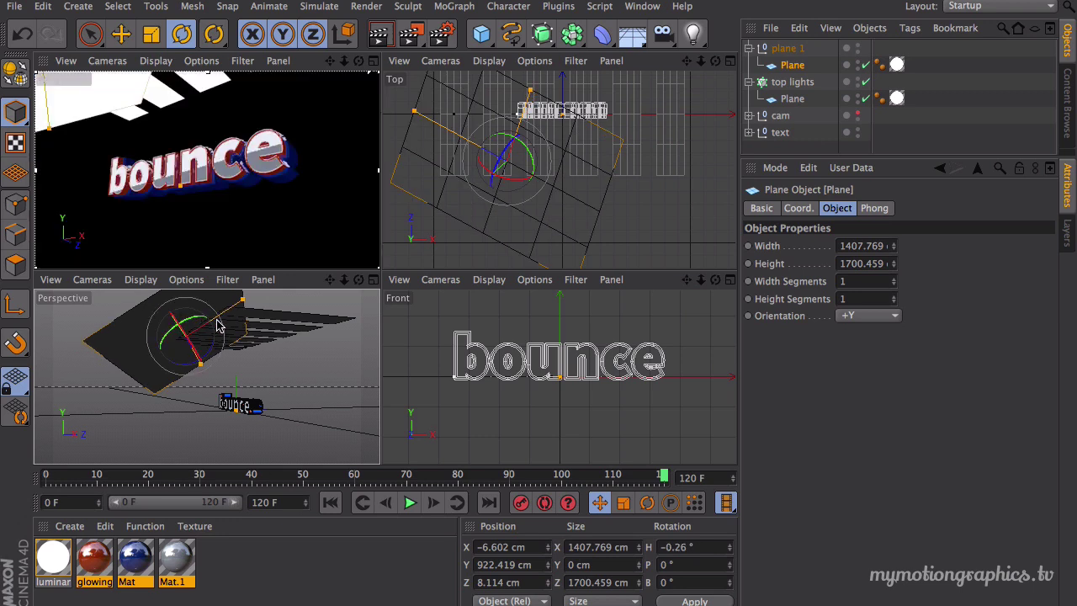
Rotate the plane 1 null's bank to about 327.8°.
click(795, 49)
drag(577, 110, 565, 100)
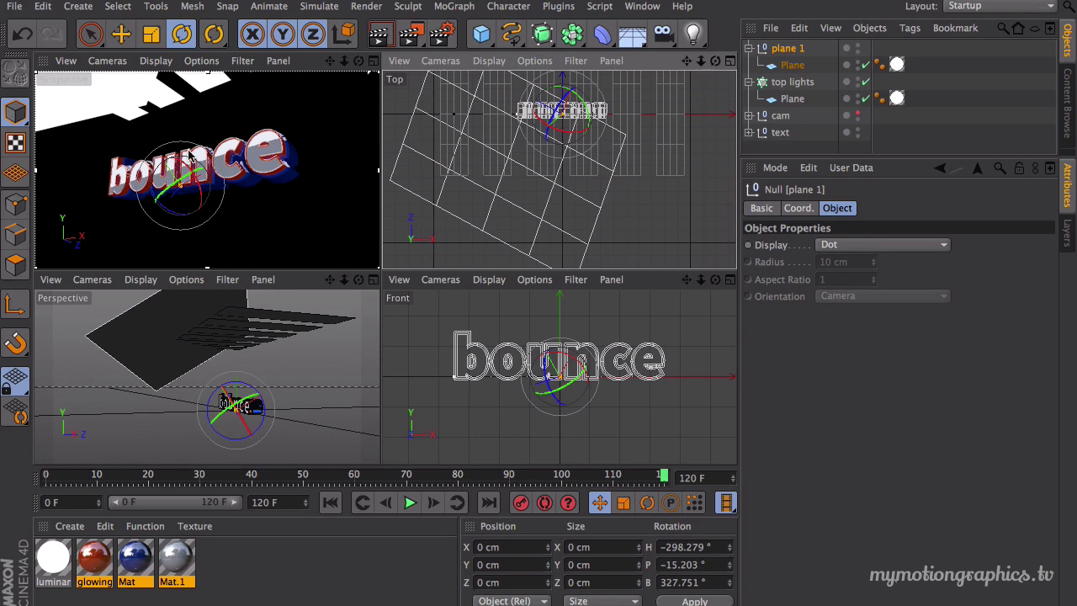
Duplicate the plane 1 null with its child plane and rename the copy "plane 2".
click(787, 51)
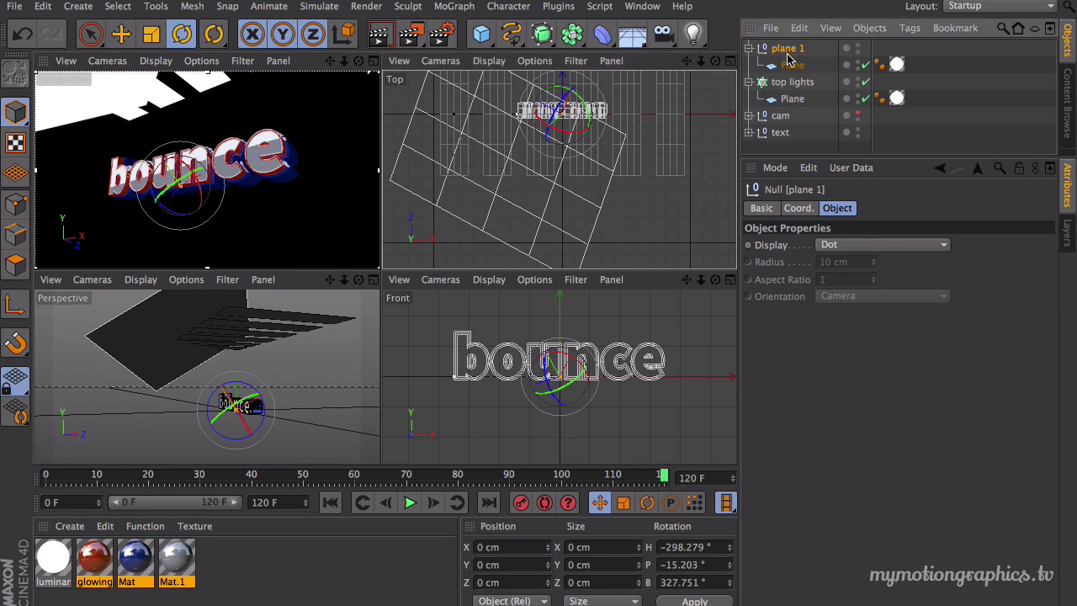
ctrl+drag(782, 49, 786, 44)
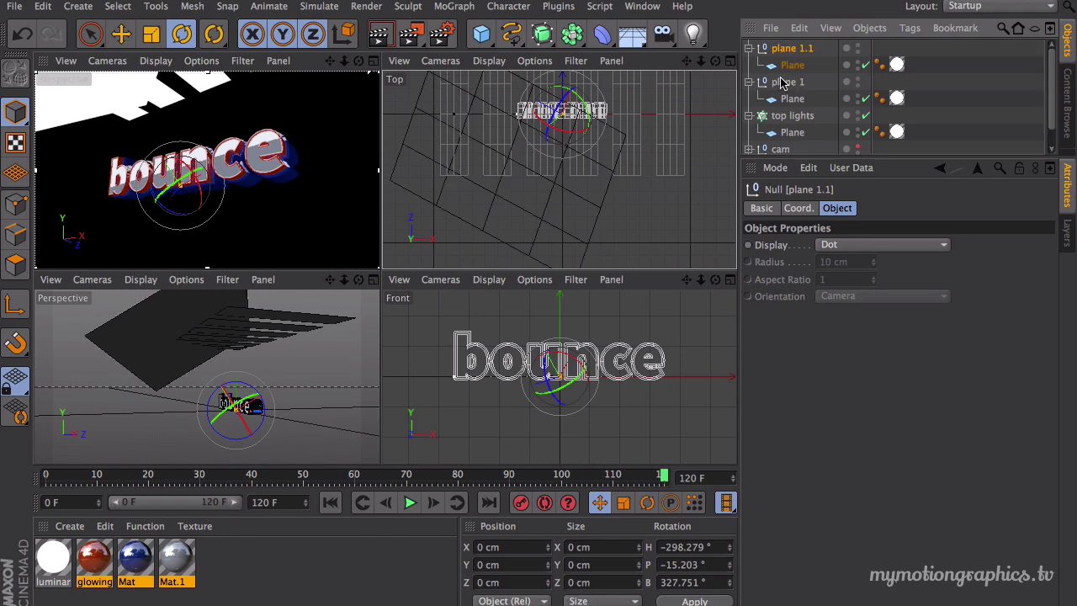
double_click(792, 48)
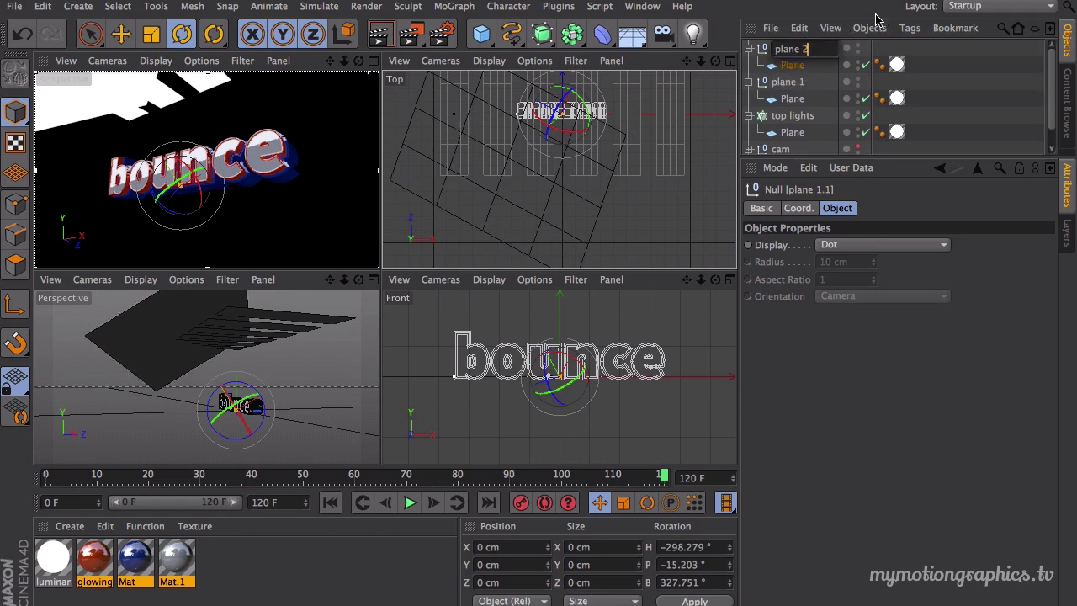
text(2)
key(Return)
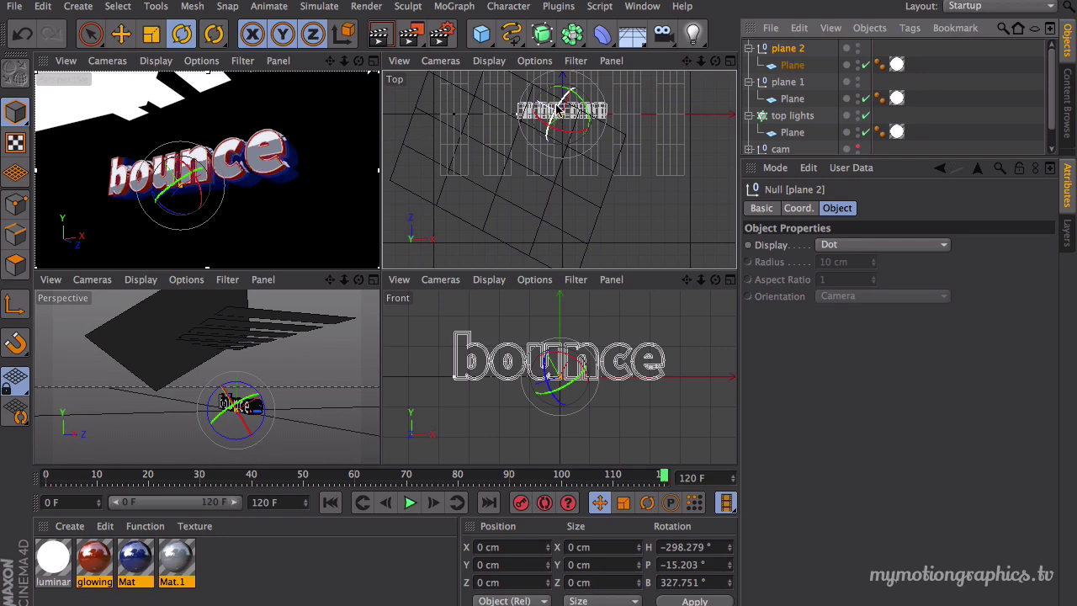
Rotate the plane 2 null to about H -279.2°, P -1.5°, B 141.8° so its plane lies below the text.
drag(557, 108, 557, 119)
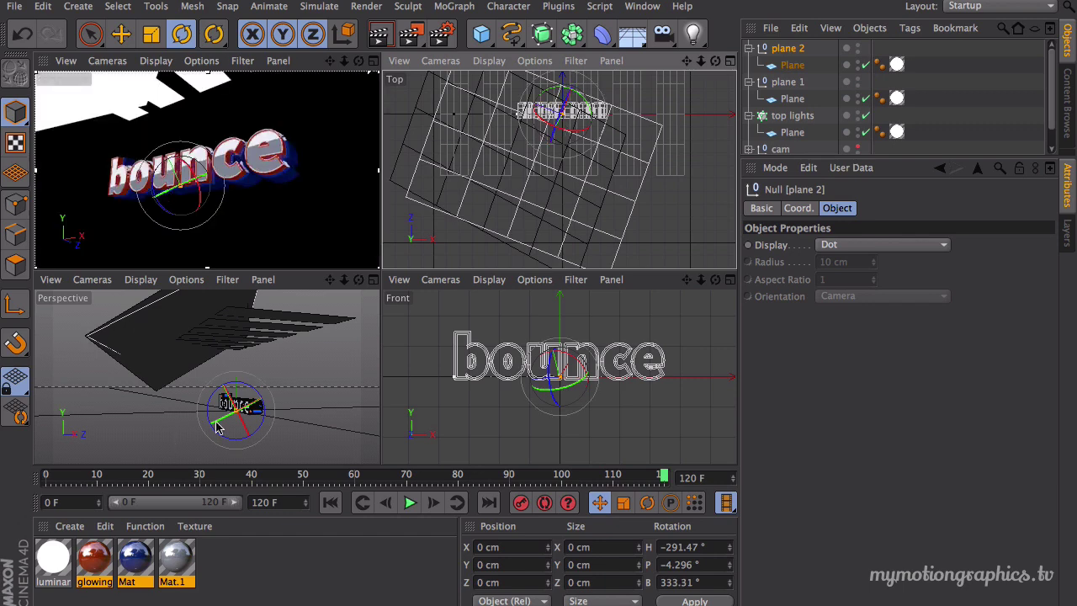
mouse_move(216, 360)
alt+mouse_down()
mouse_move(197, 346)
mouse_move(270, 404)
mouse_move(199, 402)
mouse_move(171, 436)
alt+mouse_up()
drag(241, 420, 270, 441)
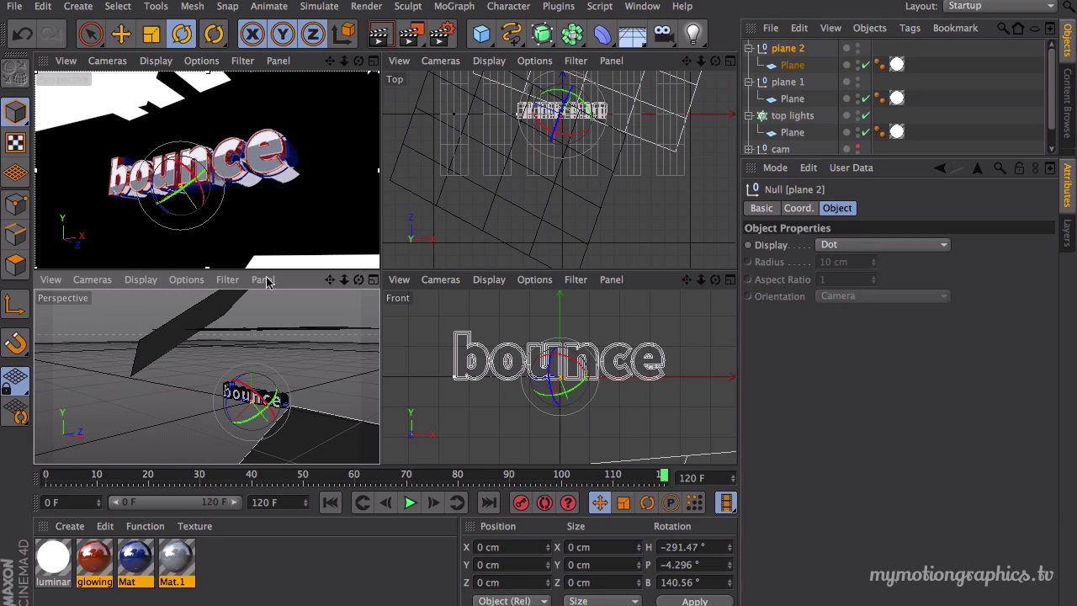
mouse_move(324, 338)
alt+mouse_down()
mouse_move(269, 299)
mouse_move(367, 396)
mouse_move(225, 350)
mouse_move(247, 324)
mouse_move(264, 364)
mouse_move(257, 320)
mouse_move(339, 329)
alt+mouse_up()
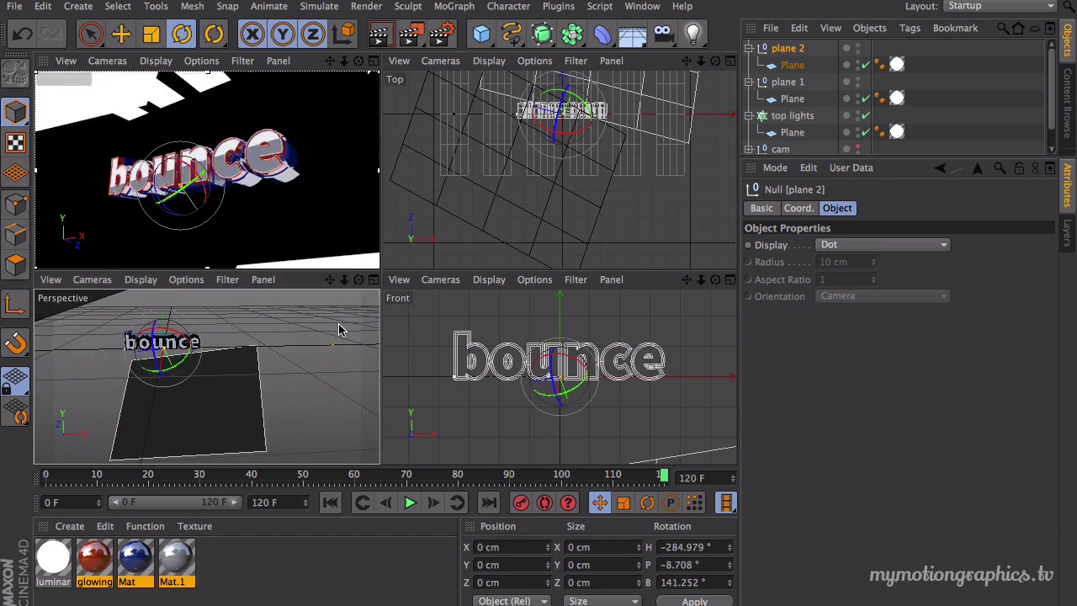
middle_click(339, 324)
alt+drag(483, 311, 511, 326)
drag(322, 231, 333, 238)
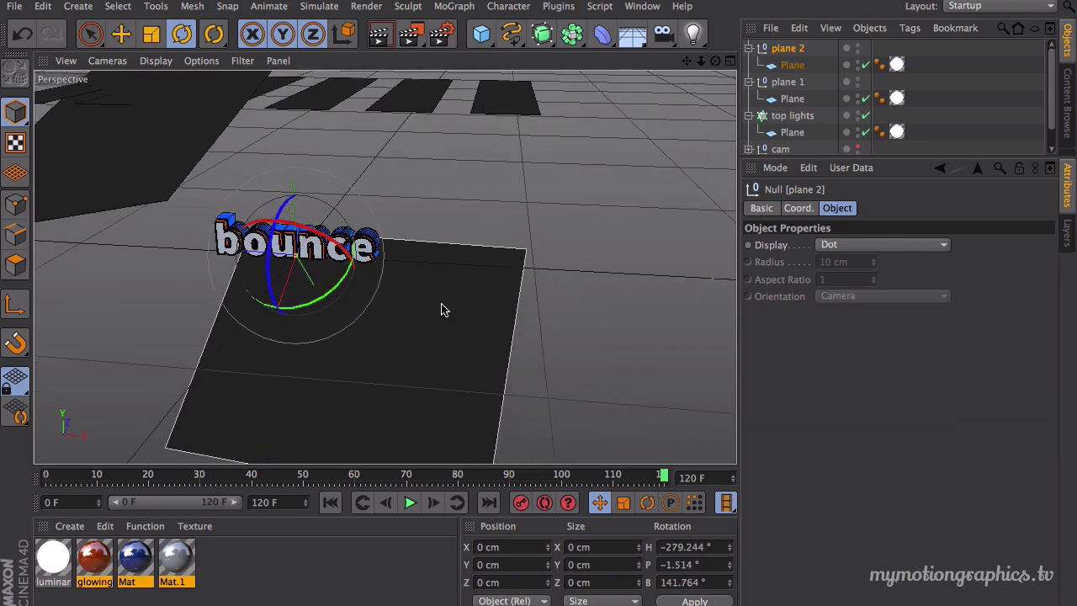
Fine-tune the plane 2 null to about H -277.9°, P -2.2°, B 125.2° while watching the rendered camera view.
alt+drag(443, 309, 409, 298)
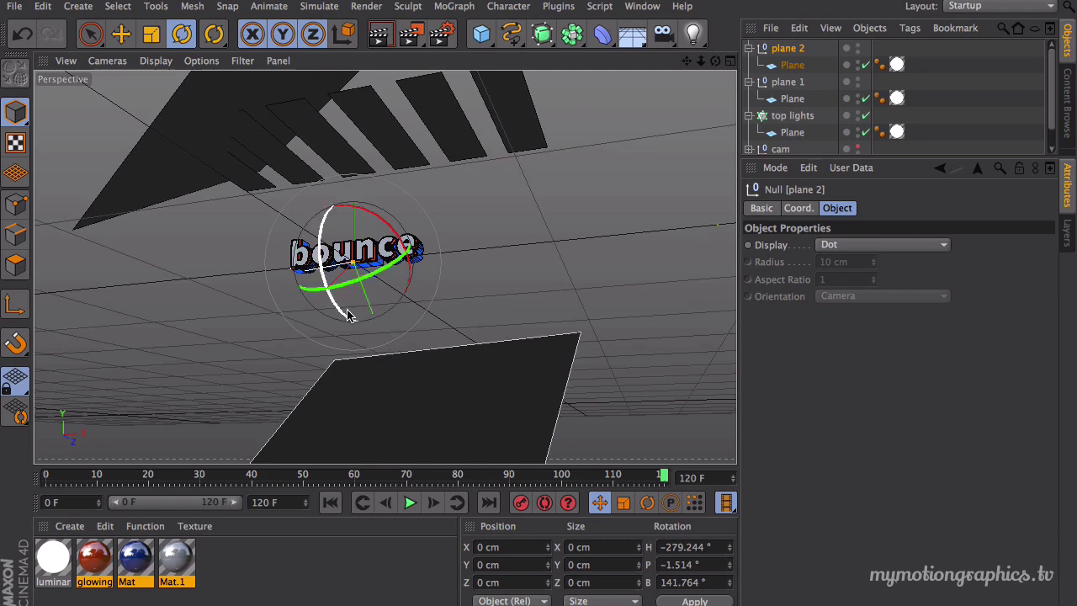
middle_click(435, 348)
middle_click(260, 224)
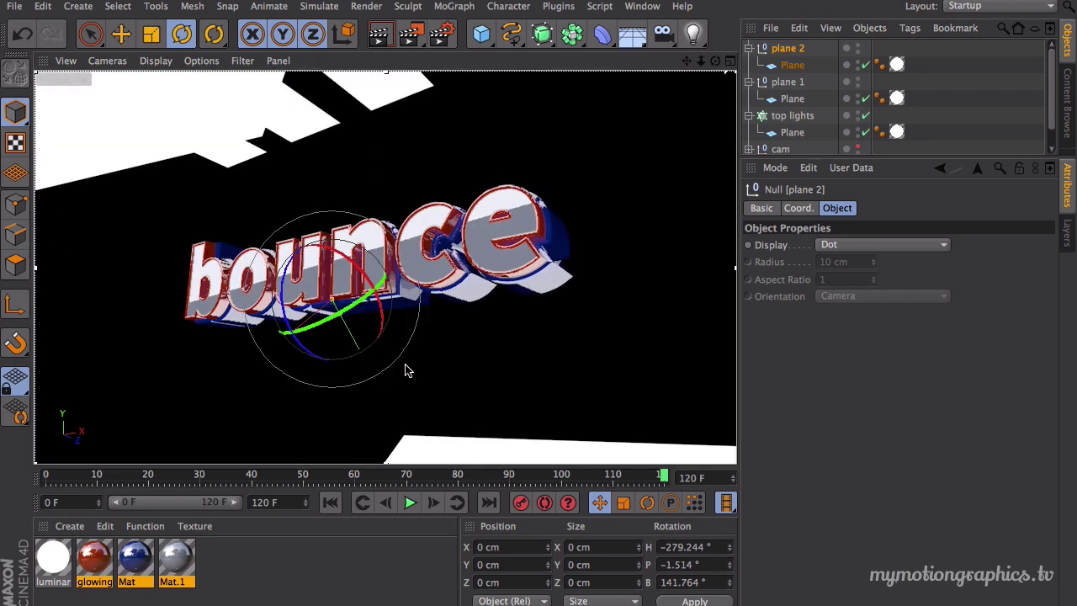
mouse_move(285, 284)
mouse_down()
mouse_move(288, 272)
mouse_move(284, 299)
mouse_up()
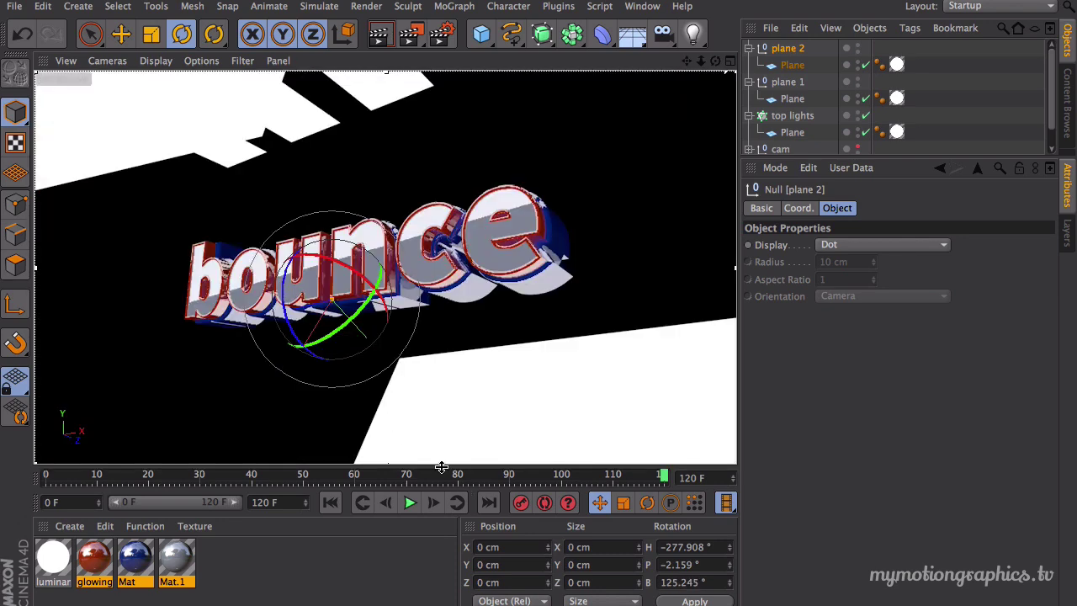
Play the animation from frame 0, pausing to check the rendered reflections, and stop at frame 97.
click(330, 503)
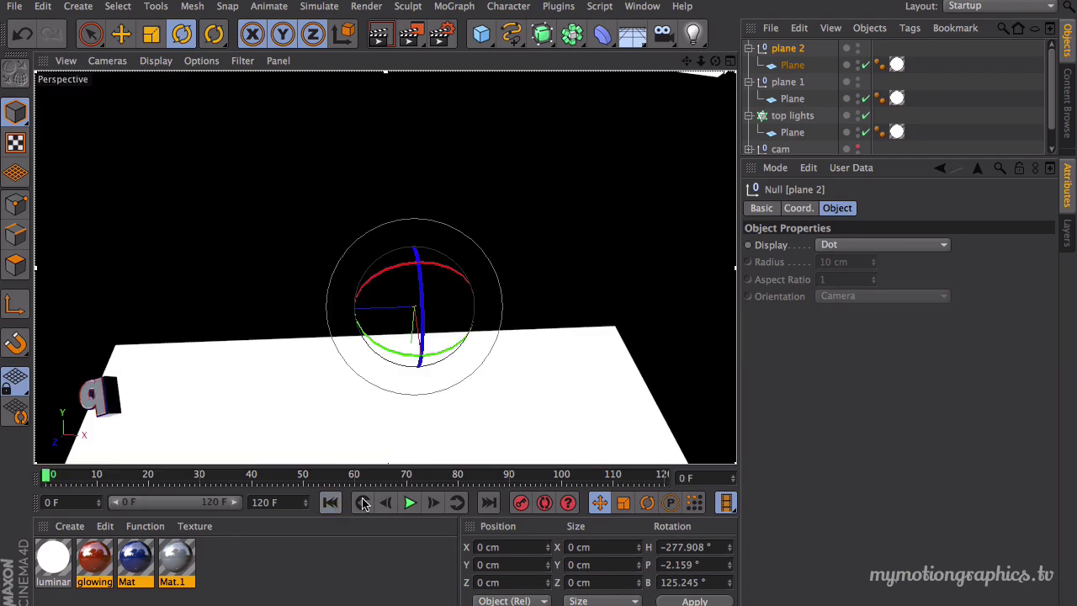
click(410, 503)
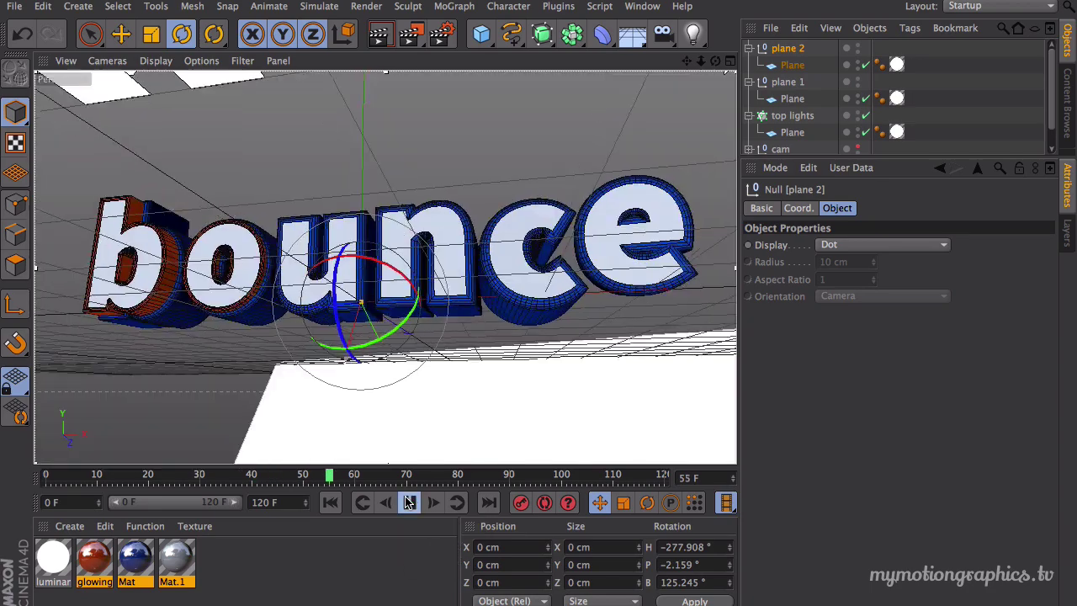
click(410, 502)
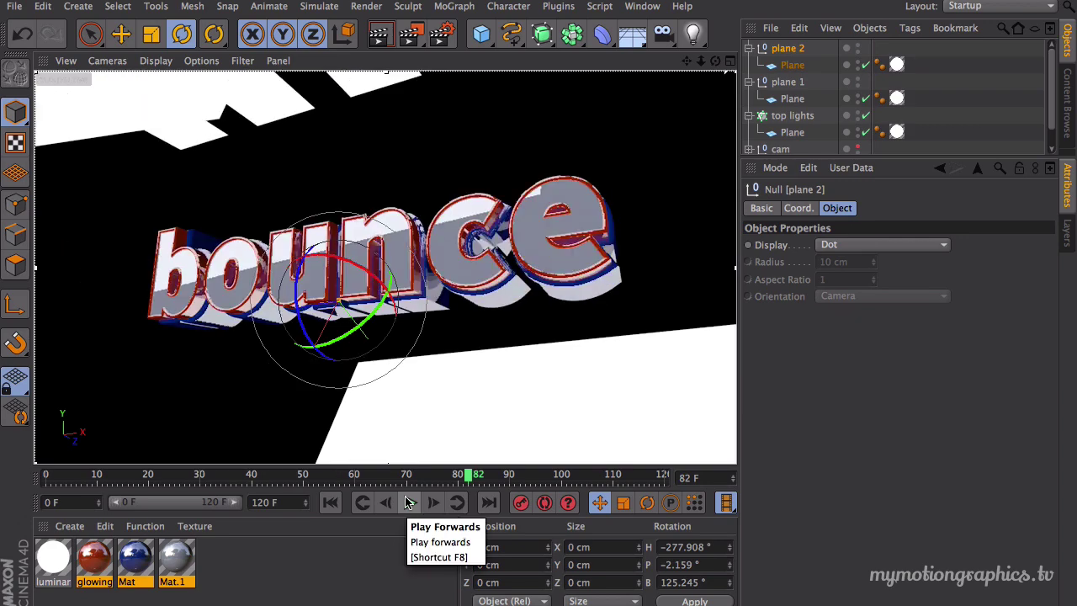
click(408, 502)
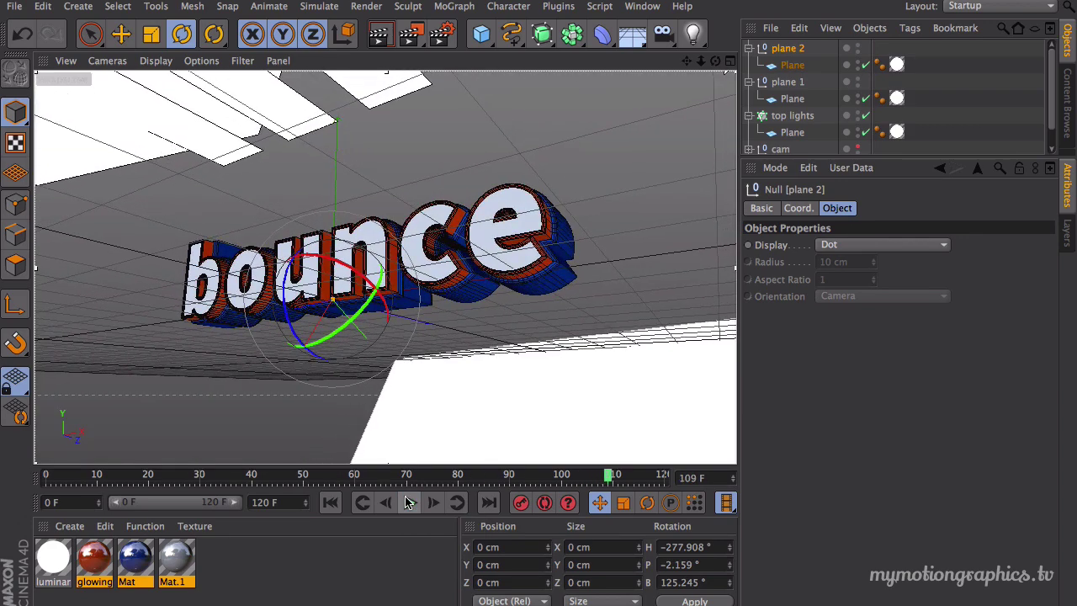
click(408, 502)
click(408, 503)
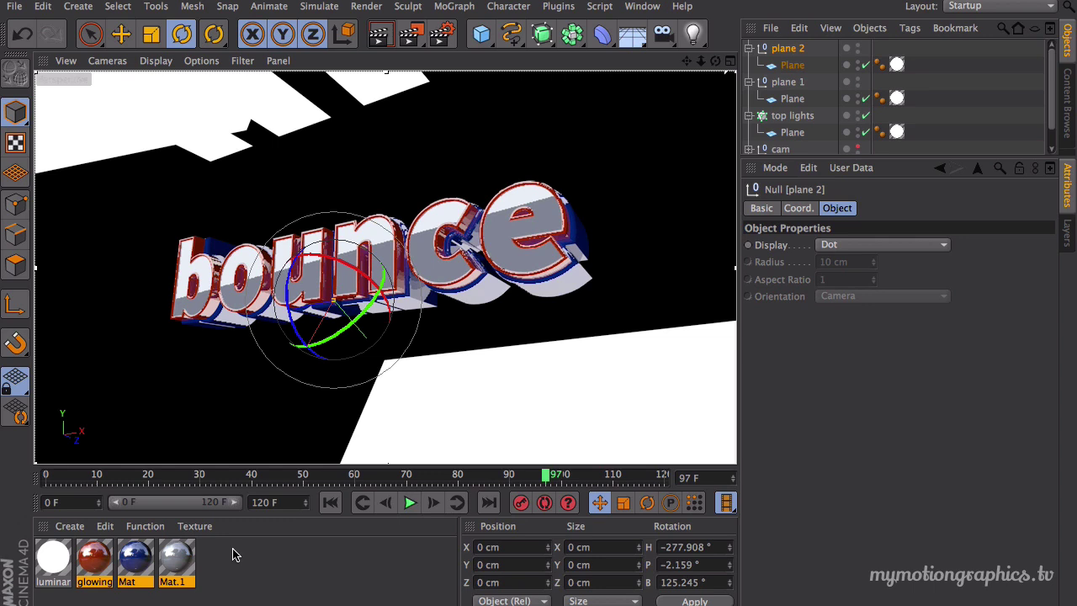
Set the reflection of the glowing red, Mat and Mat.1 materials together to 34% brightness and 52% mix strength.
drag(238, 553, 94, 596)
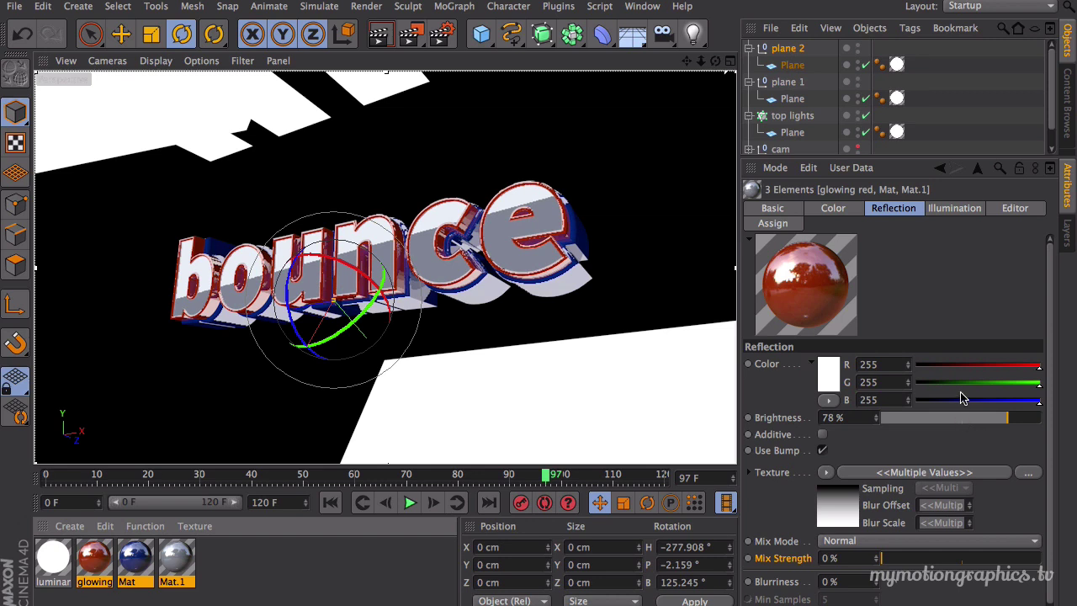
click(965, 558)
click(926, 418)
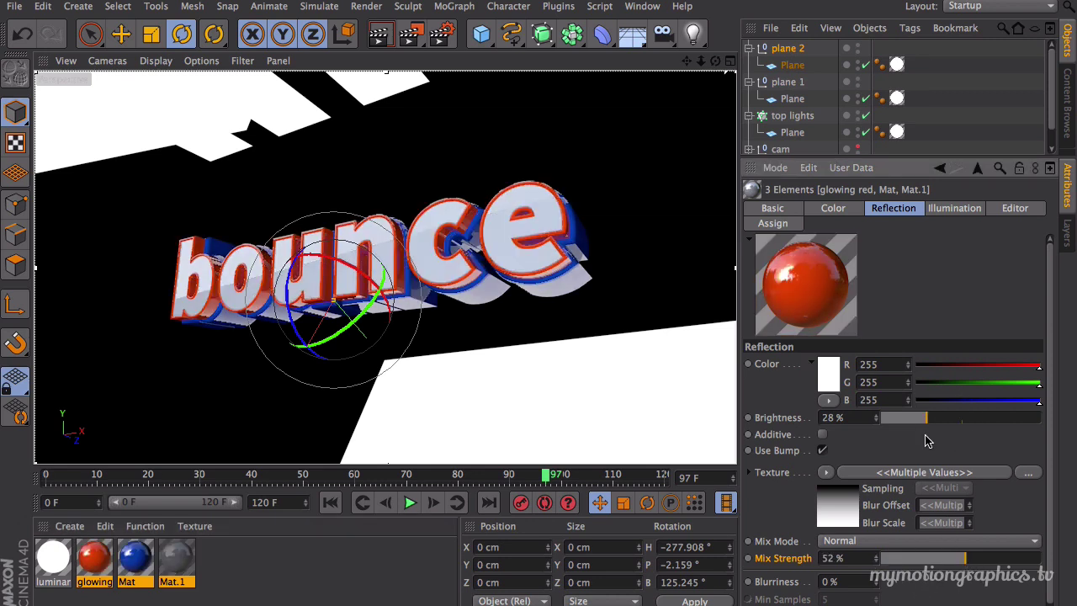
click(935, 417)
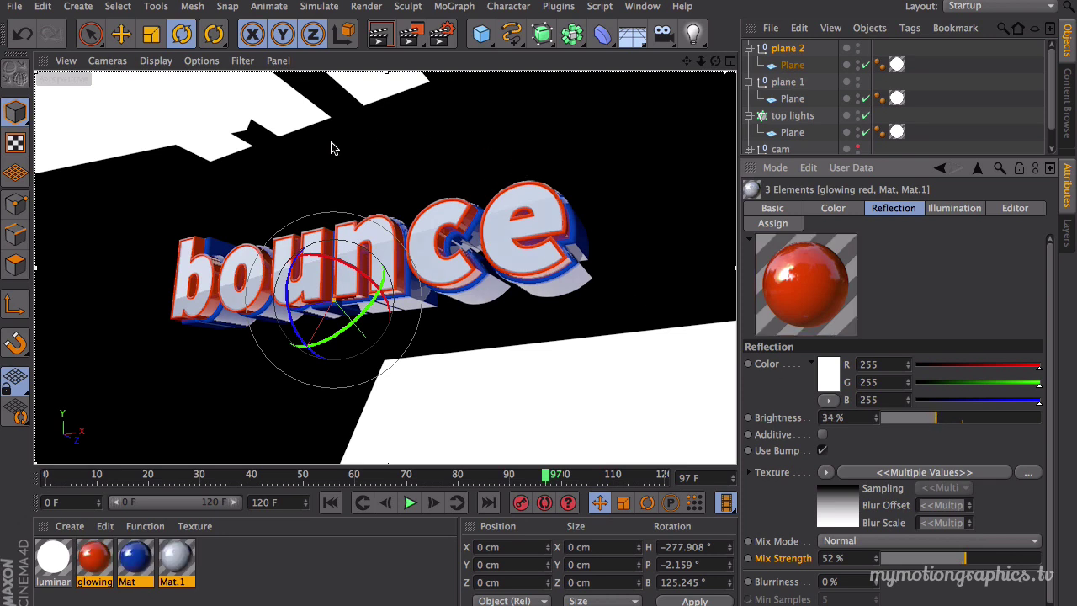
click(414, 35)
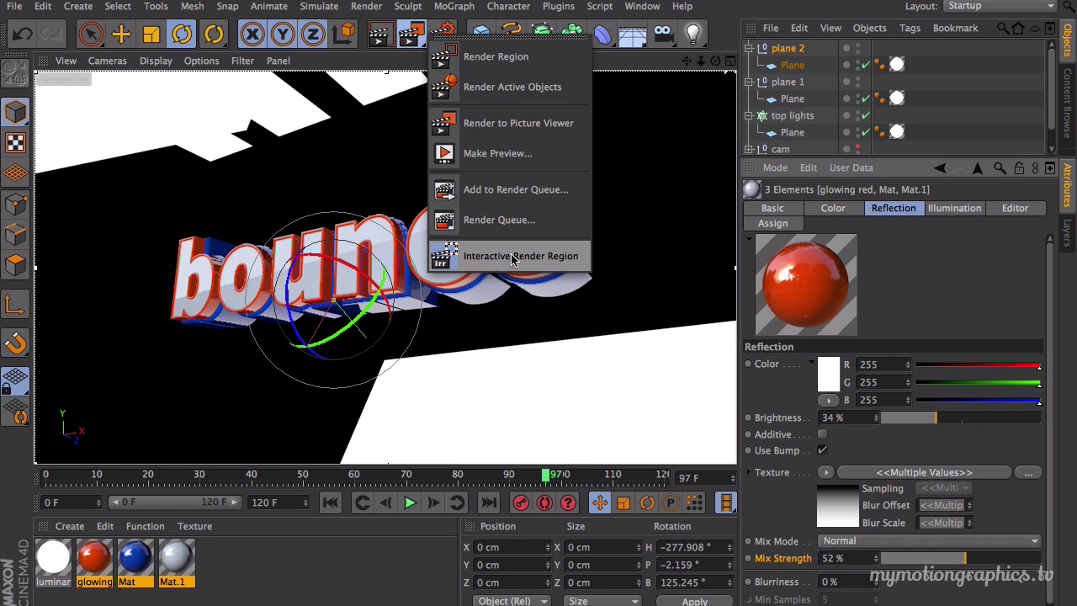
click(320, 132)
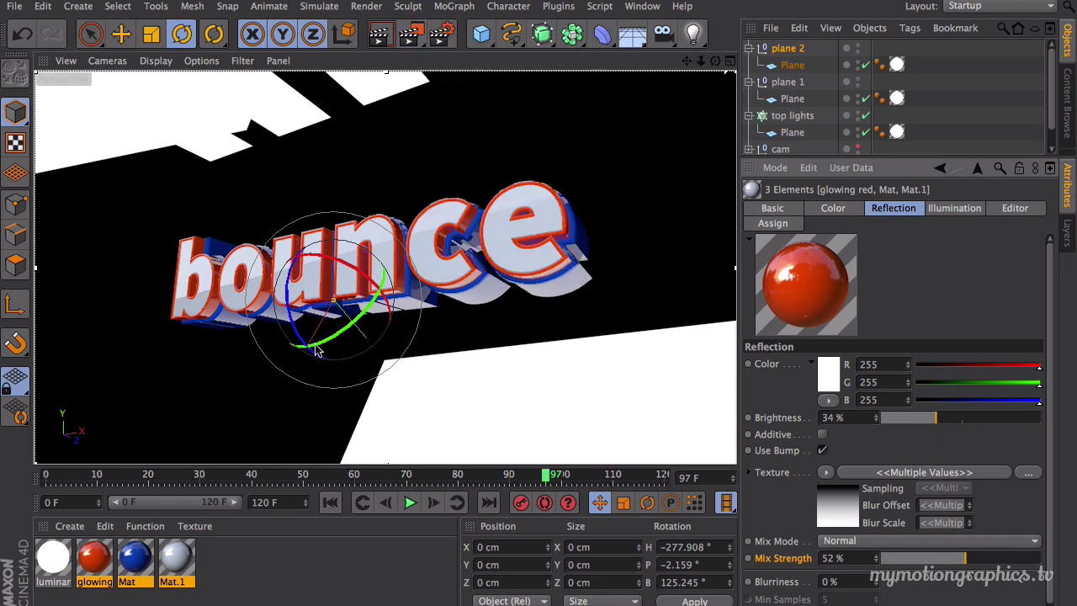
click(108, 61)
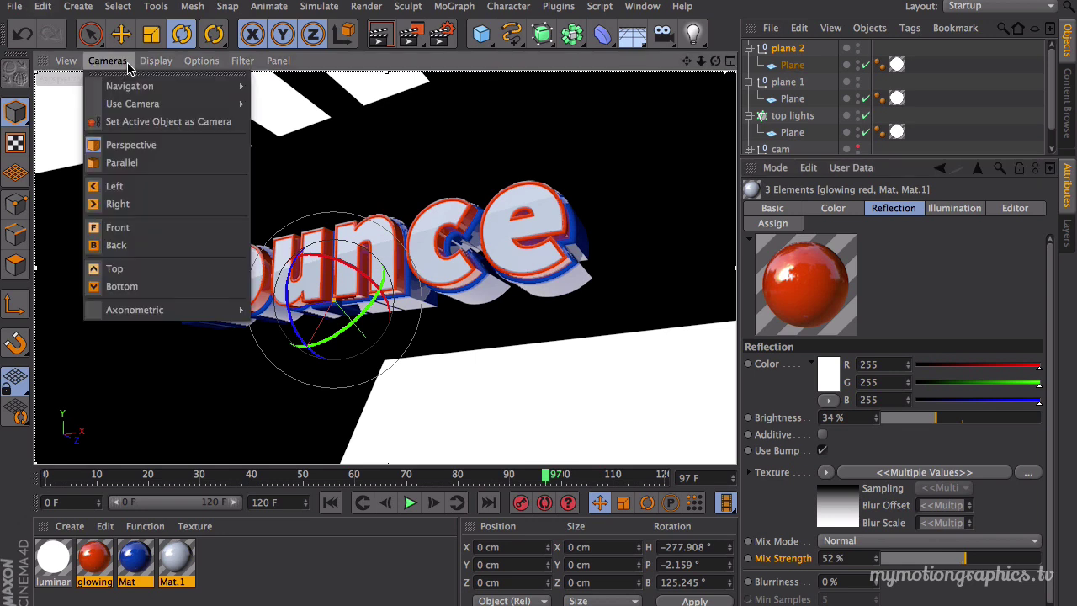
Raise the reflection of the glowing red, Mat and Mat.1 materials together to 42% brightness and 64% mix strength.
mouse_move(134, 103)
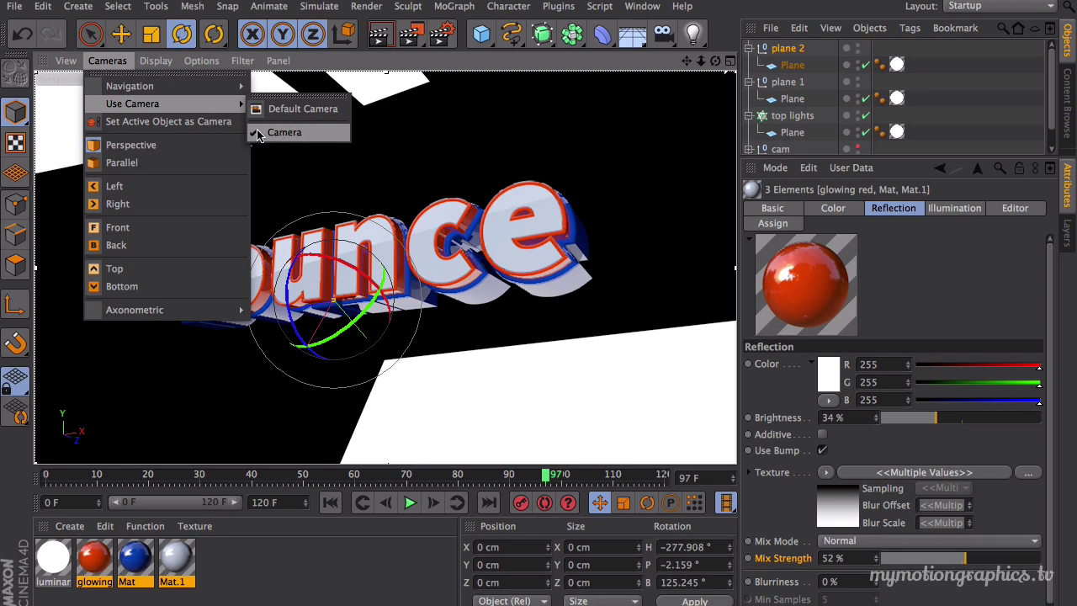
click(416, 187)
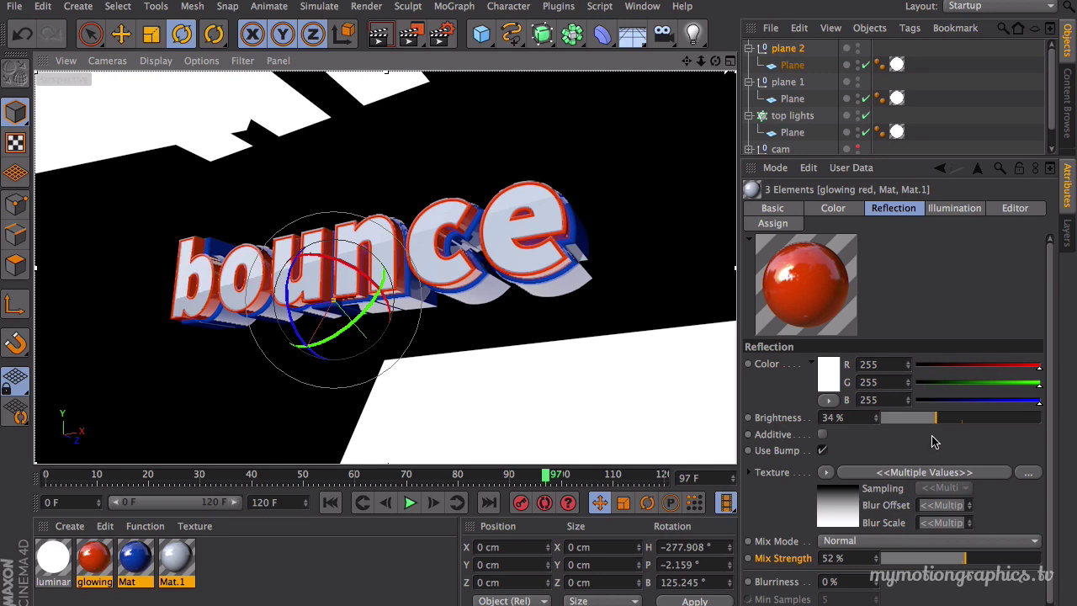
drag(936, 418, 950, 419)
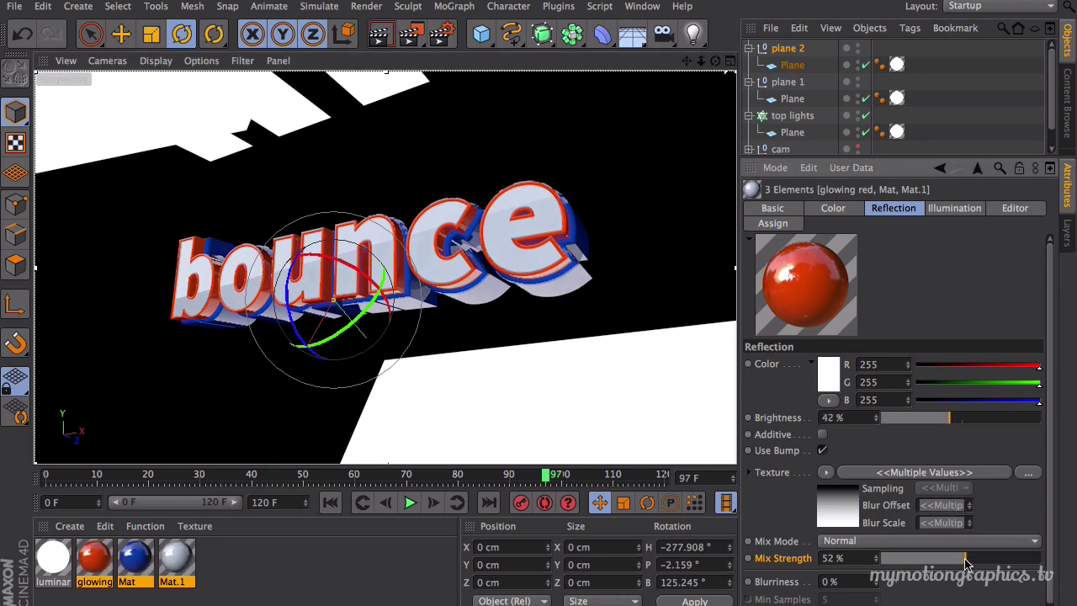
drag(965, 563, 982, 559)
drag(986, 571, 987, 569)
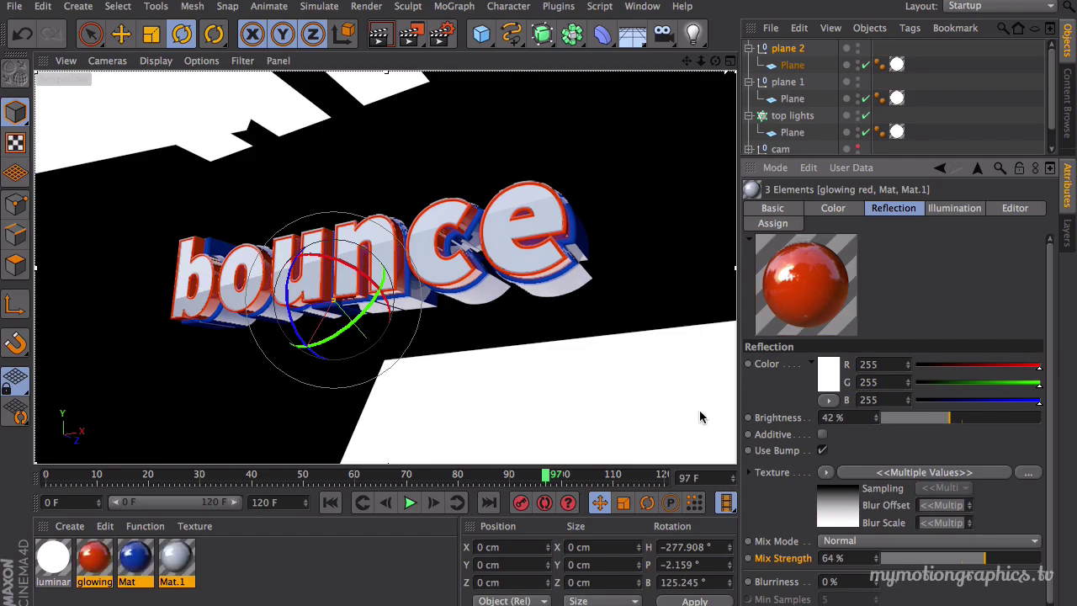
Check the stronger reflections by replaying the animation from frame 0 and rendering the camera view at frame 80.
click(409, 503)
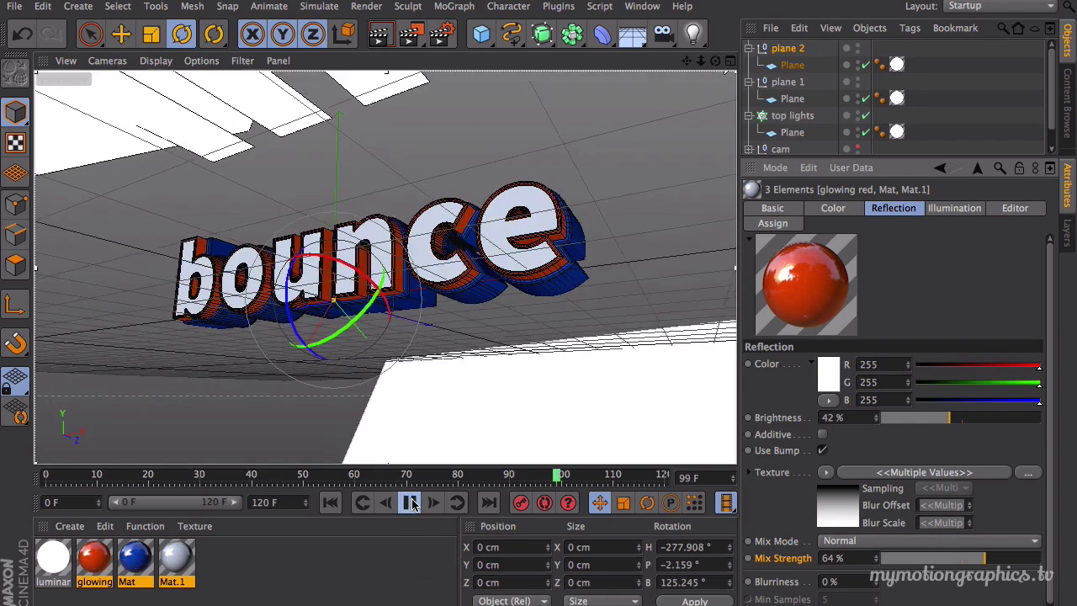
click(412, 503)
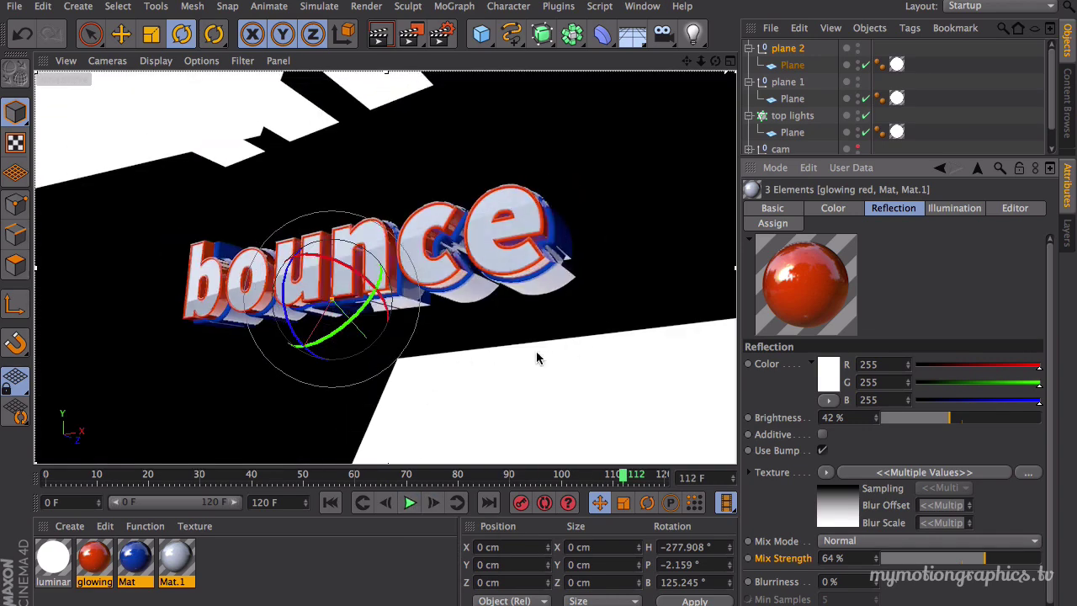
click(330, 503)
click(410, 503)
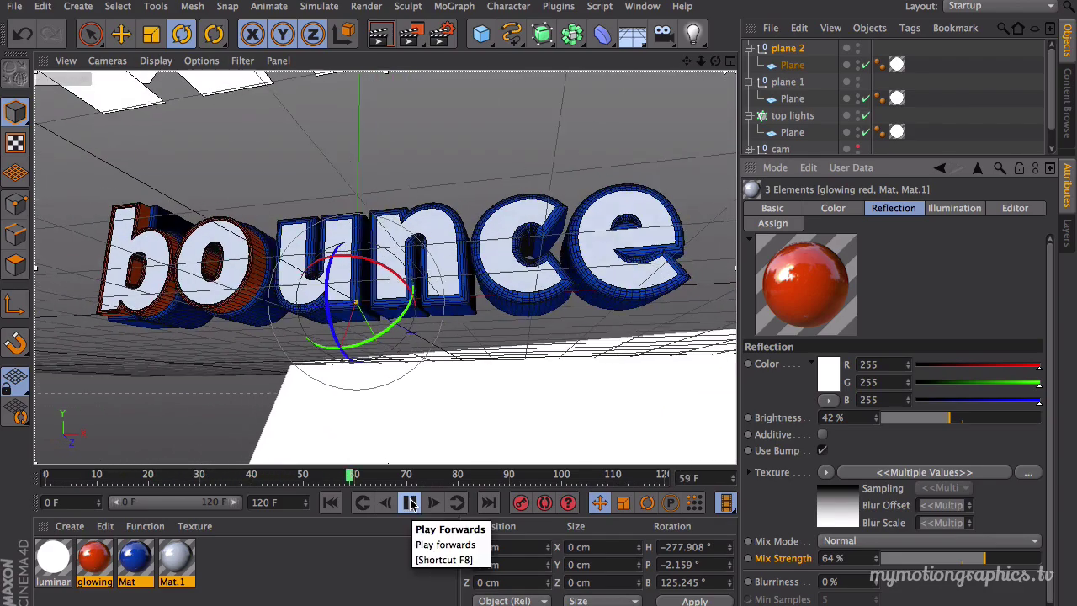
click(411, 504)
key(super+r)
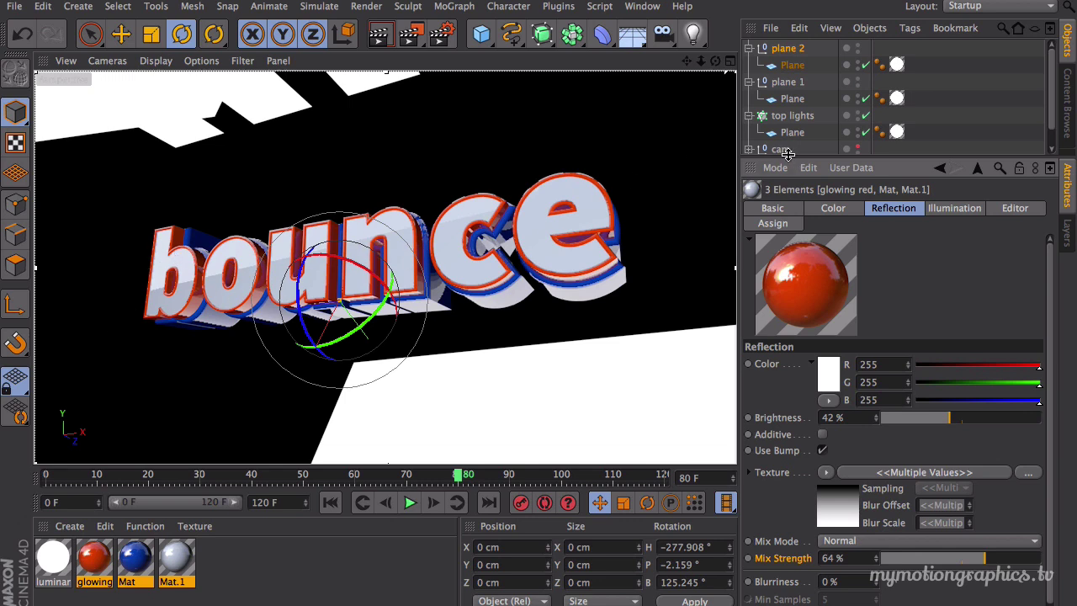
Shift the keyframes of the front Plain effector in the effectors group to frames 50 and 100, and play back the new timing.
drag(787, 157, 783, 311)
click(750, 166)
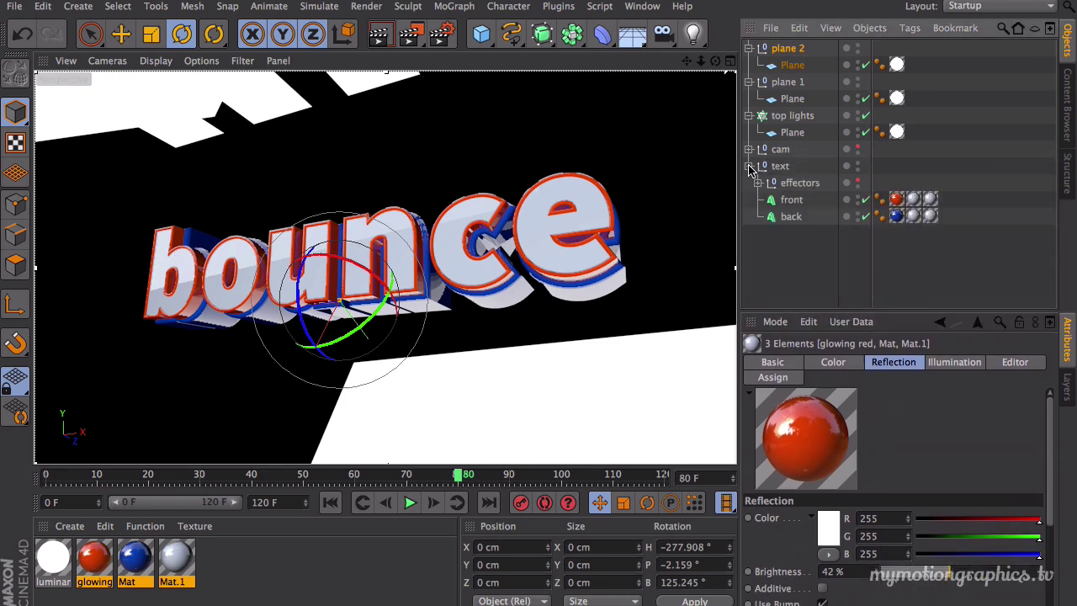
click(760, 183)
click(797, 182)
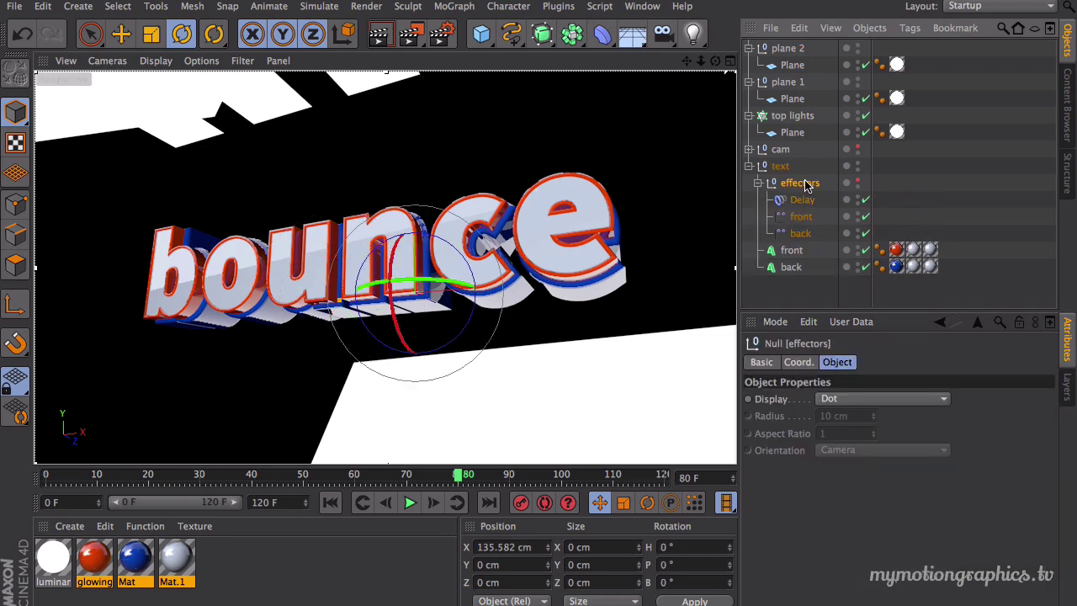
click(804, 217)
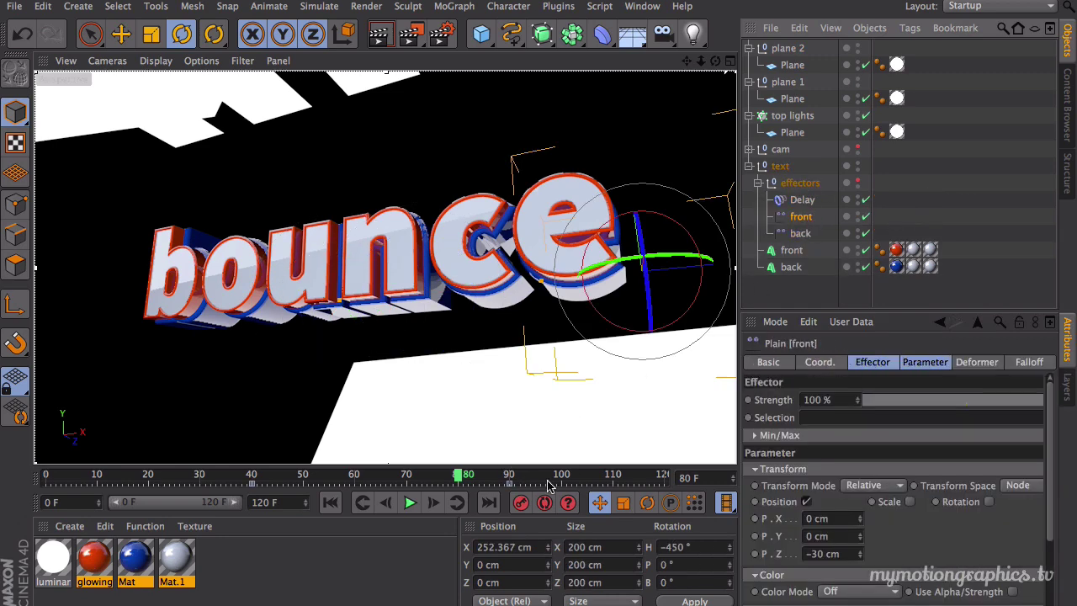
drag(548, 486, 330, 489)
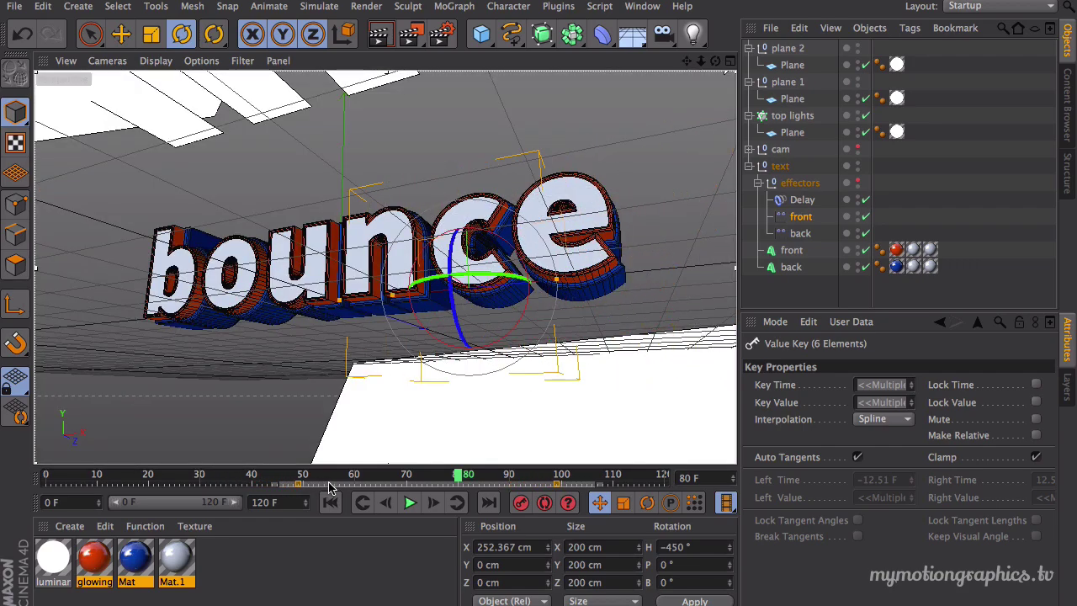
click(409, 503)
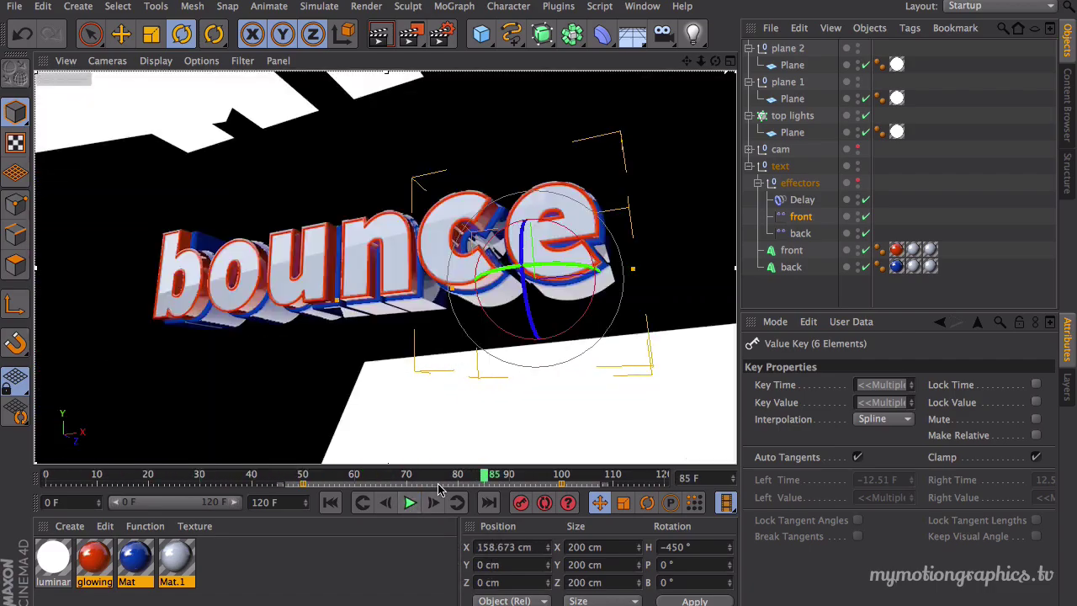
click(410, 502)
Try adjusting the P.Z position offset of the front Plain effector.
click(801, 218)
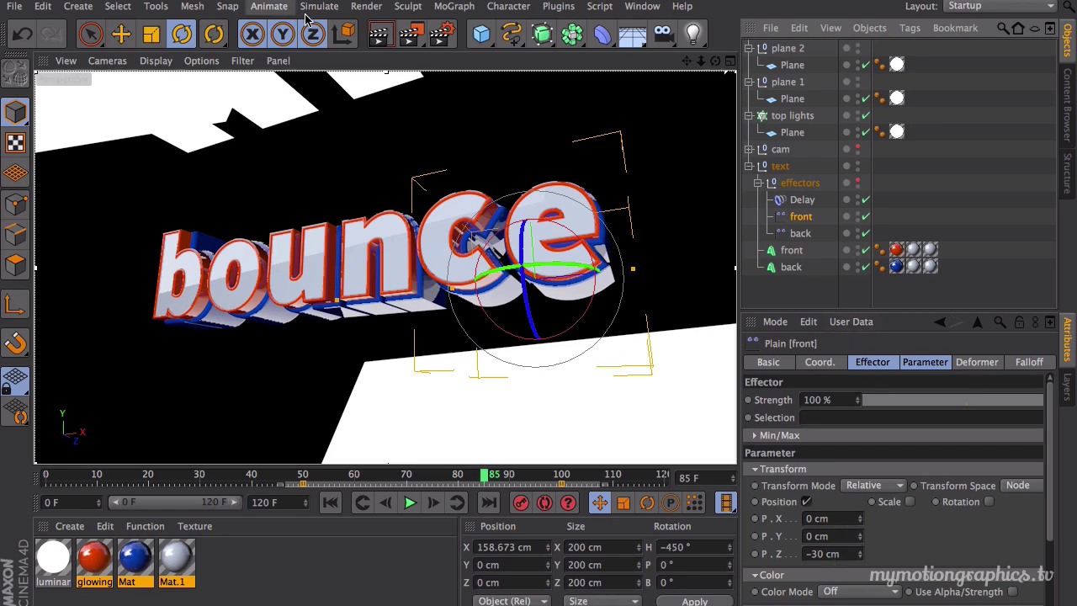
mouse_move(411, 34)
mouse_down()
mouse_move(461, 263)
mouse_move(507, 265)
mouse_up()
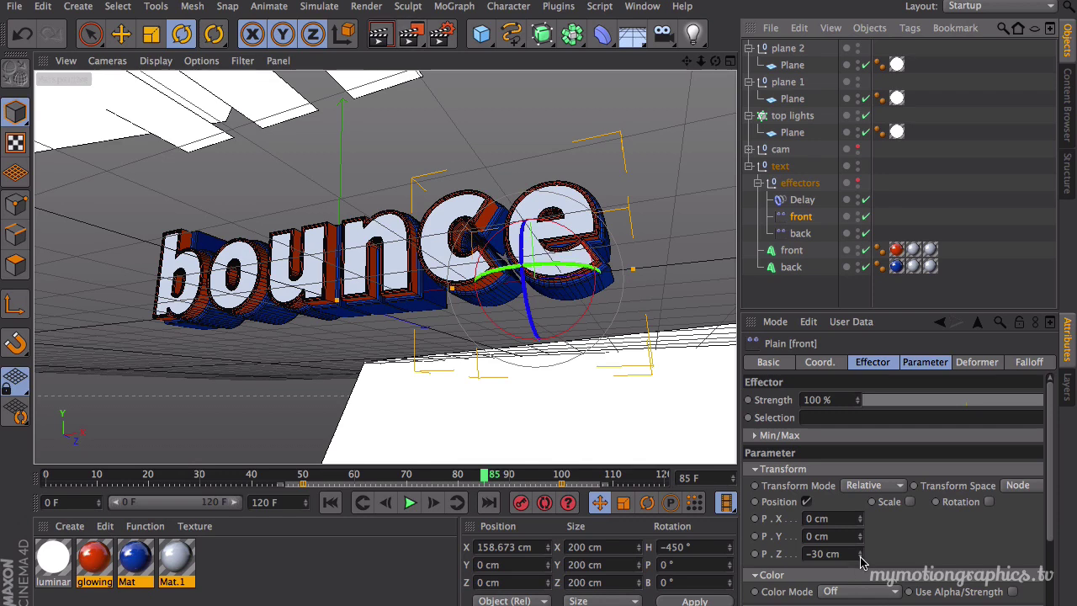
drag(860, 554, 860, 545)
key(ctrl+z)
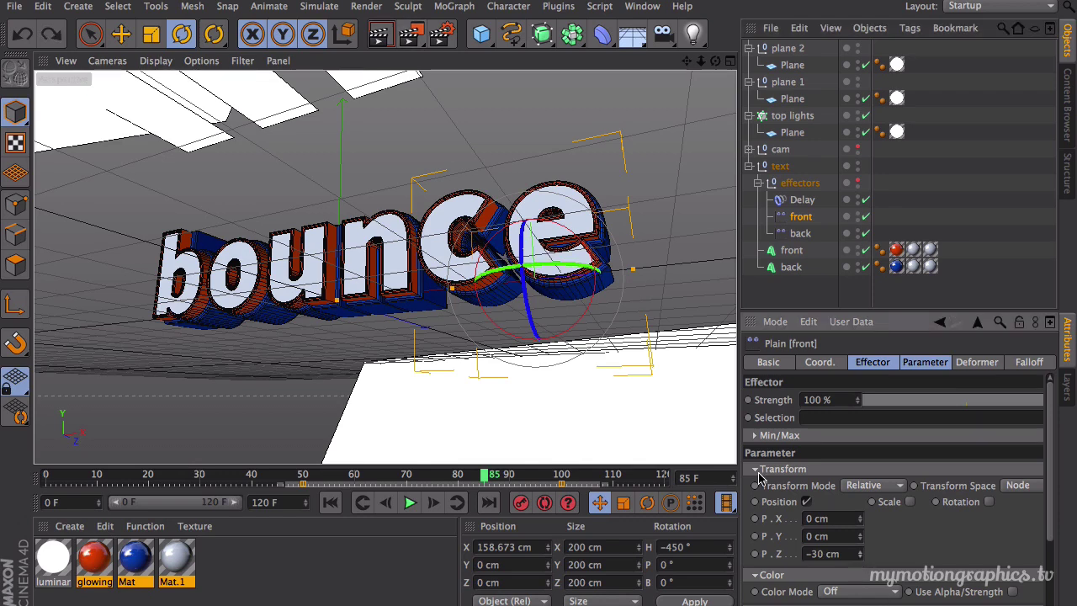
Move the front MoText along its Z axis to about 9.1 cm.
click(790, 252)
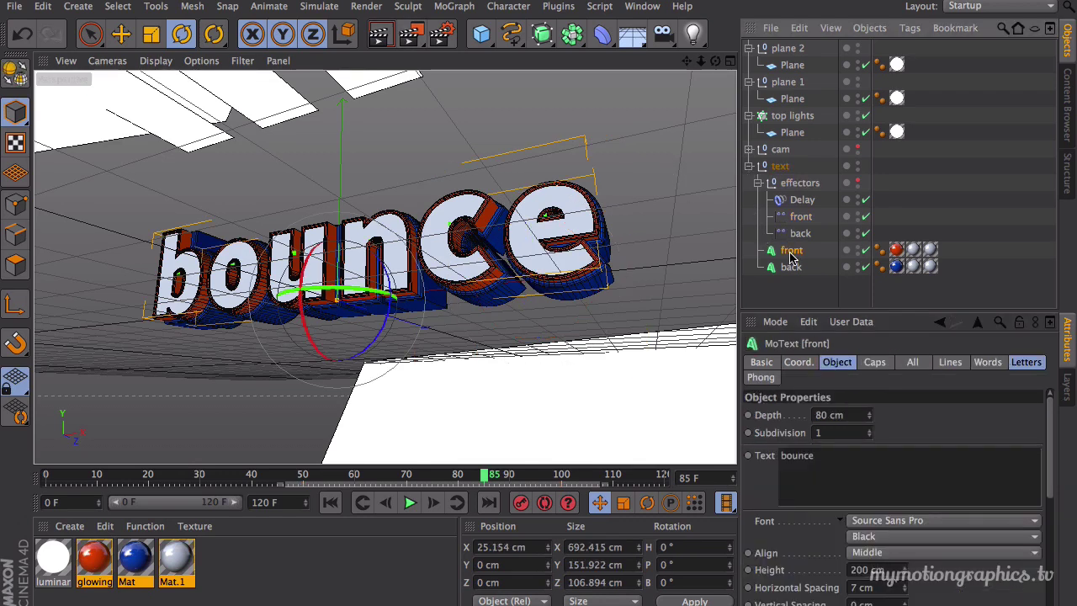
click(120, 34)
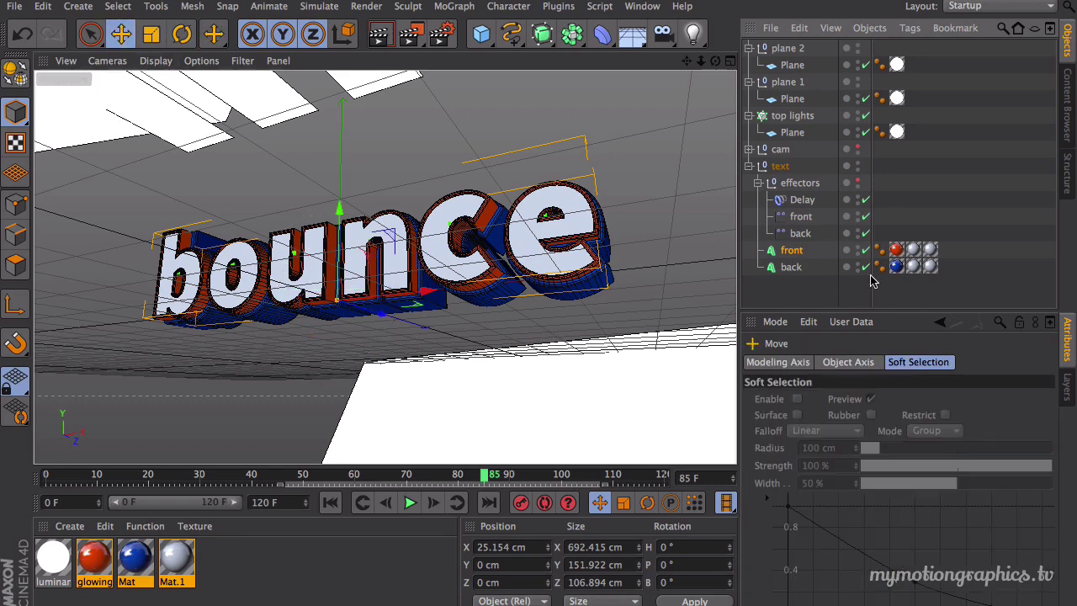
drag(383, 318, 388, 320)
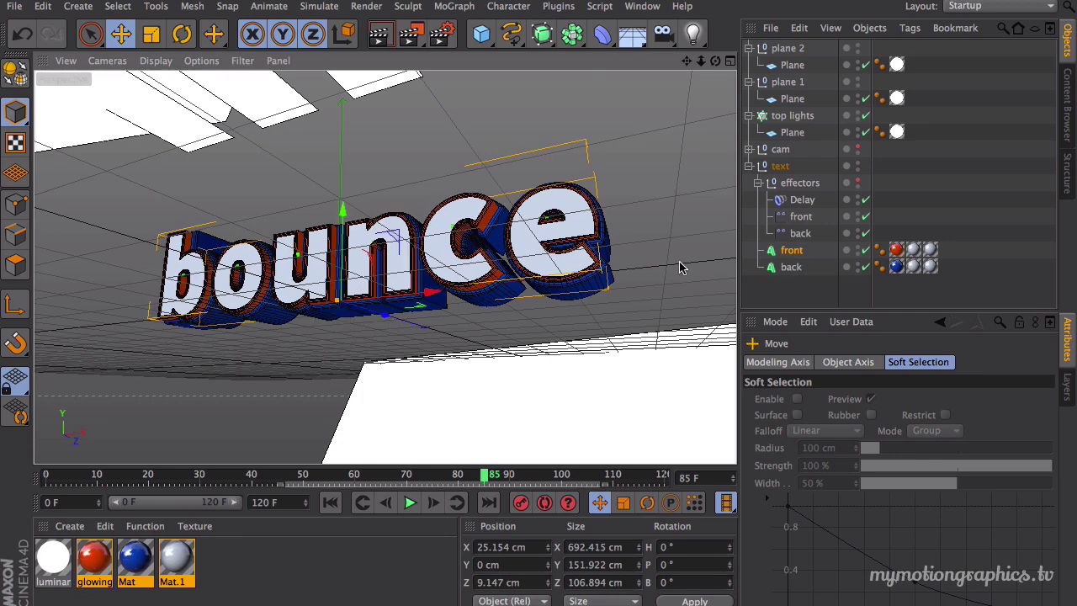
Set both the start and end fillet cap radius of the back MoText to 12 cm.
click(791, 251)
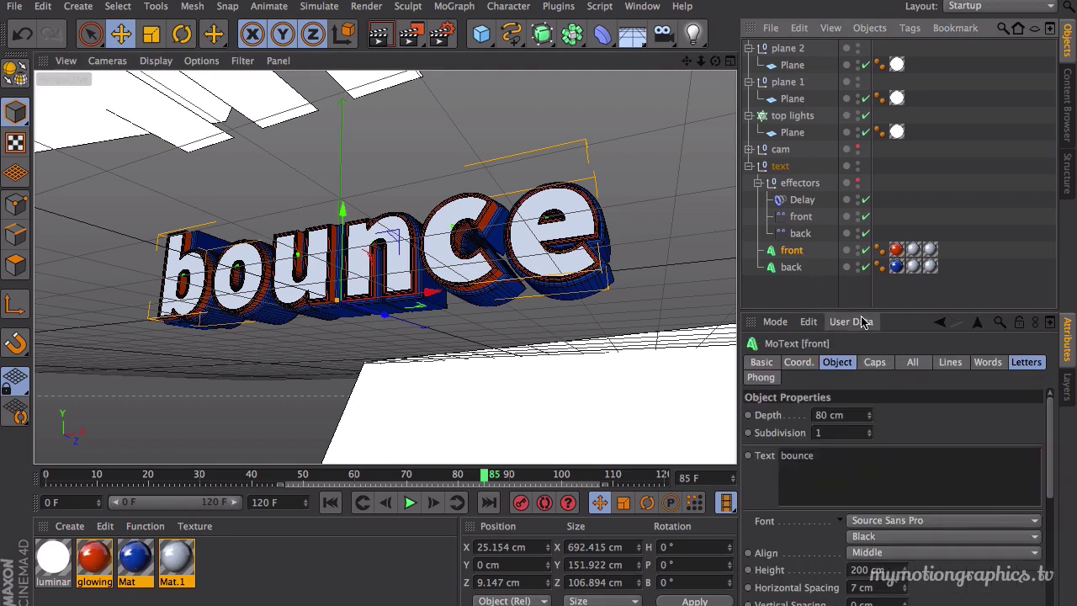
click(874, 364)
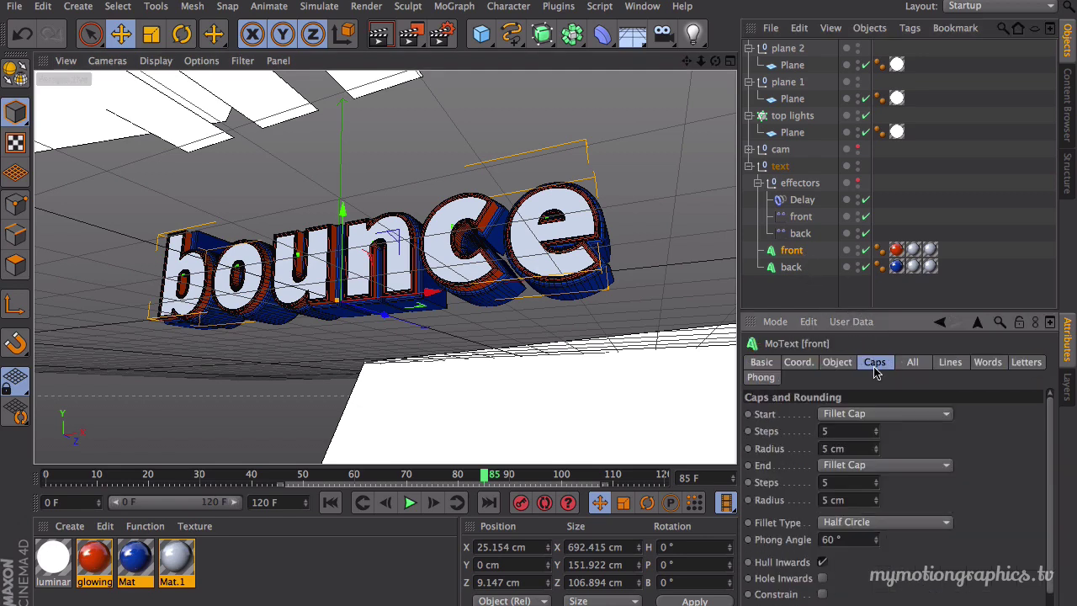
click(792, 269)
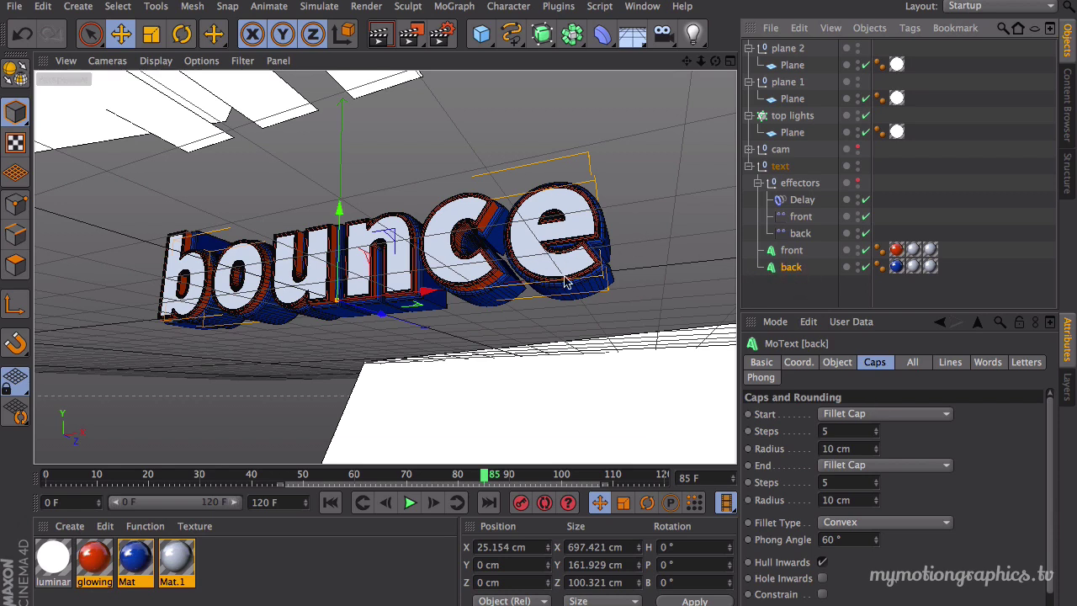
click(863, 449)
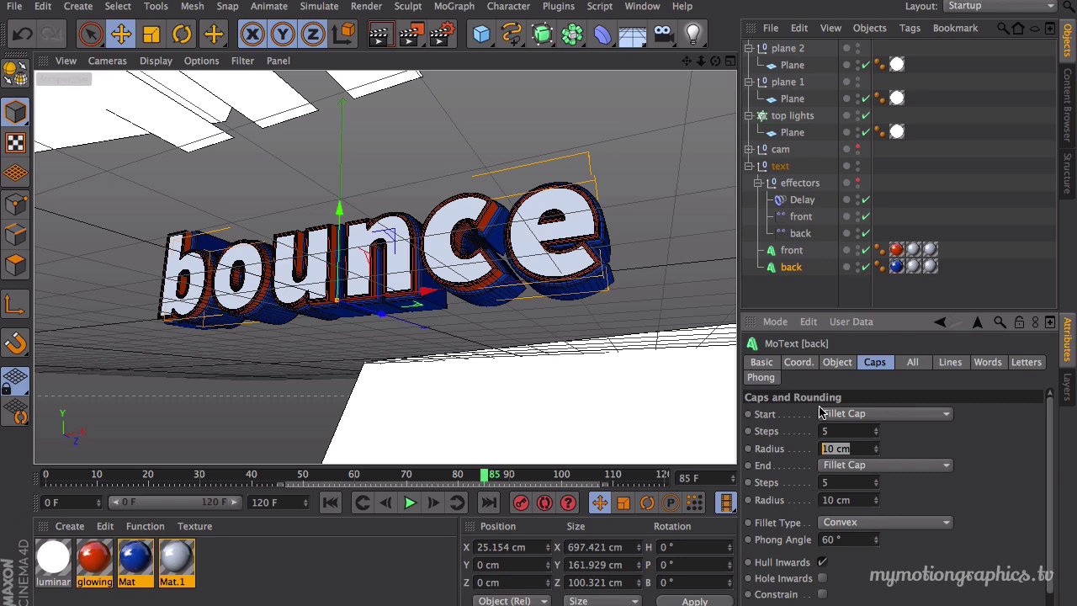
text(12)
click(855, 500)
text(12)
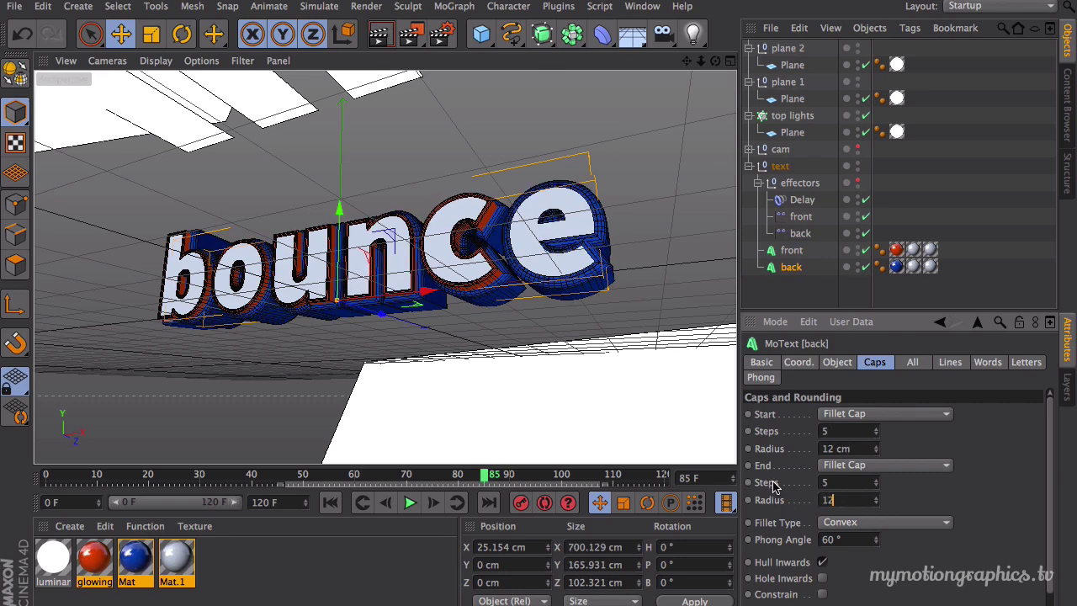
Play the animation from frame 0, render the view at frame 100, and replay it up to frame 97.
click(330, 503)
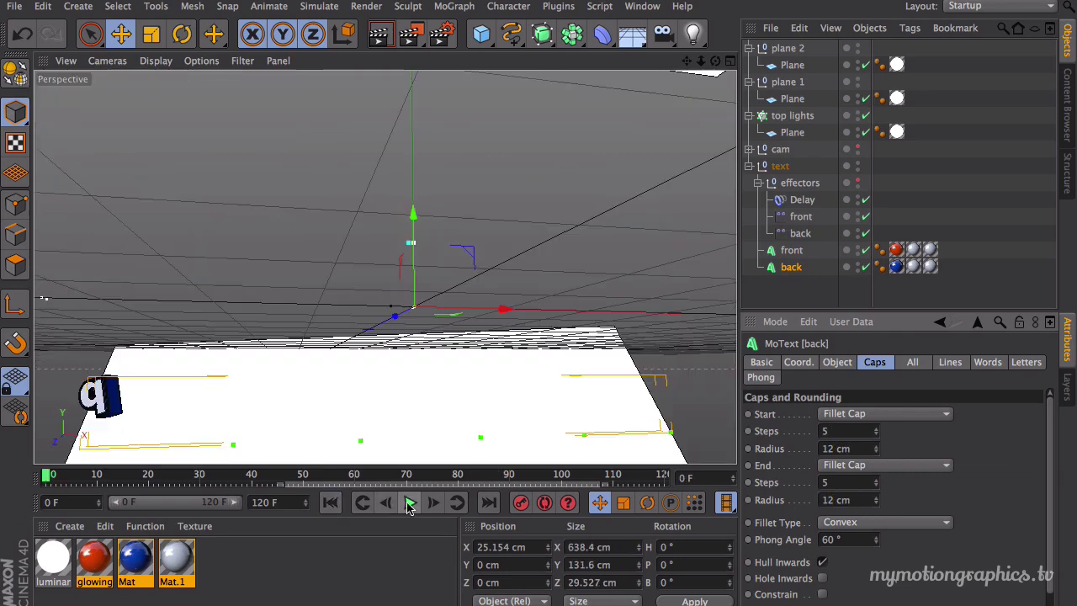
click(410, 503)
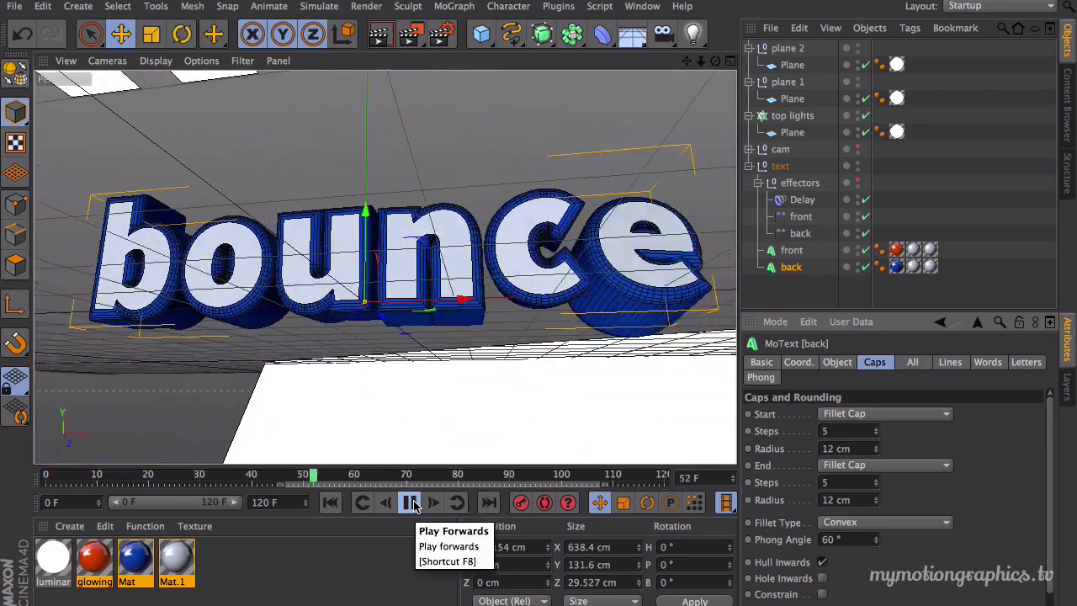
click(411, 502)
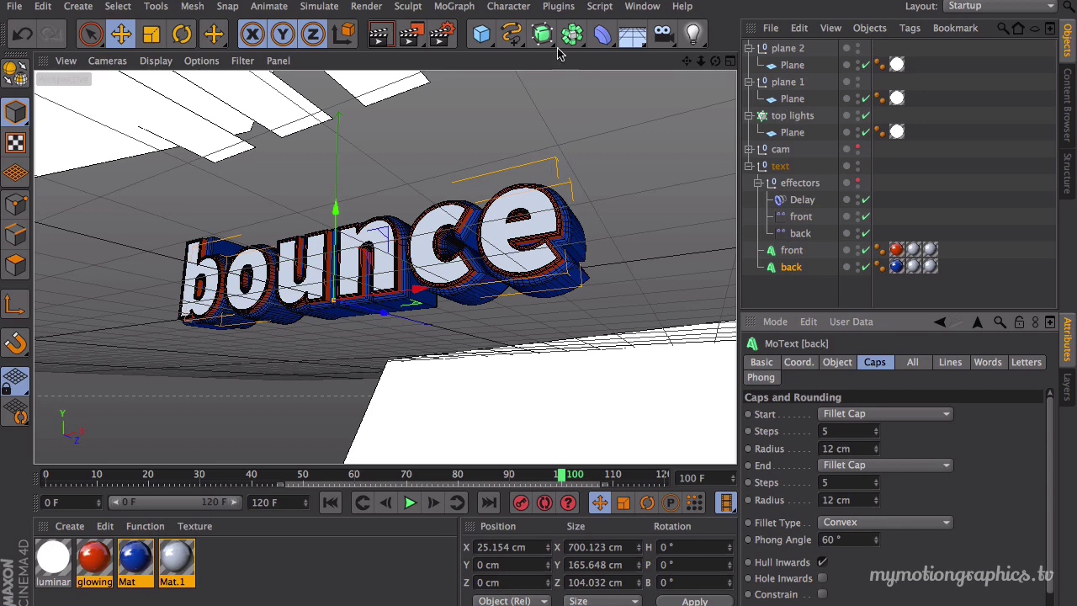
click(379, 34)
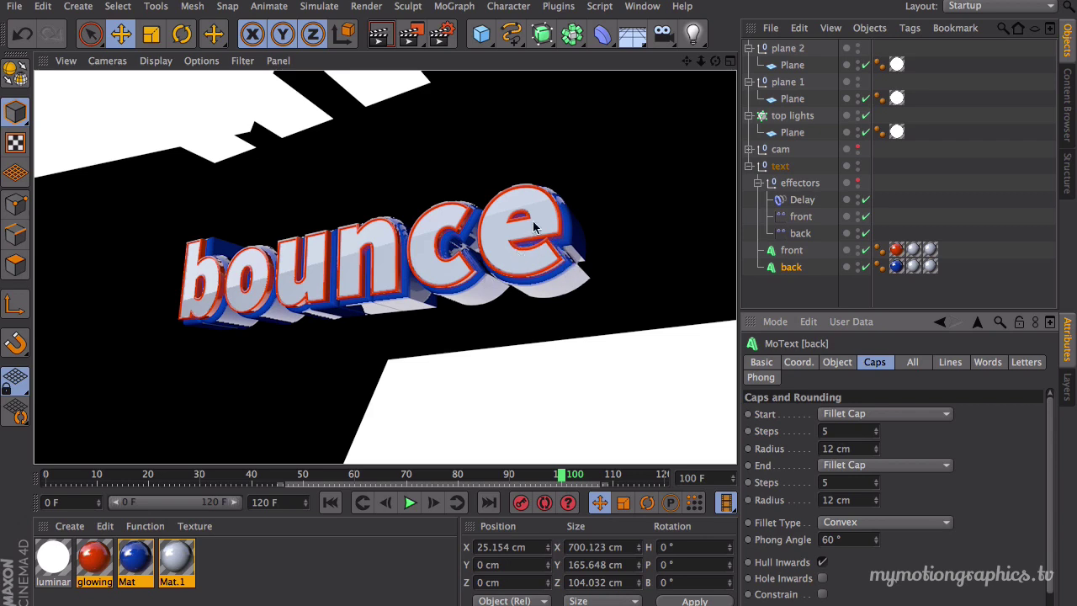
click(329, 502)
click(405, 504)
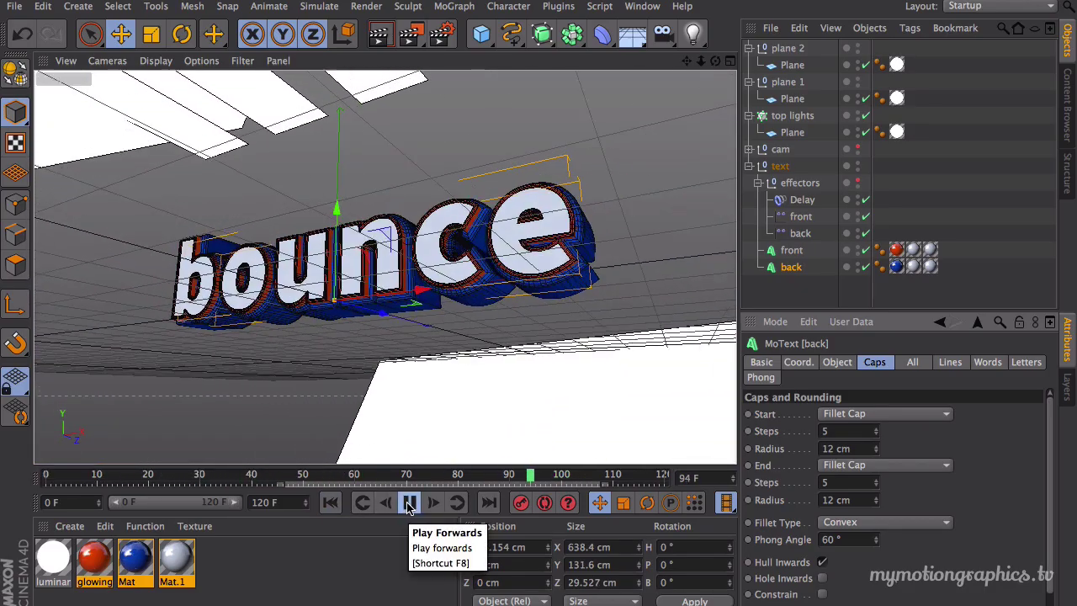
click(409, 503)
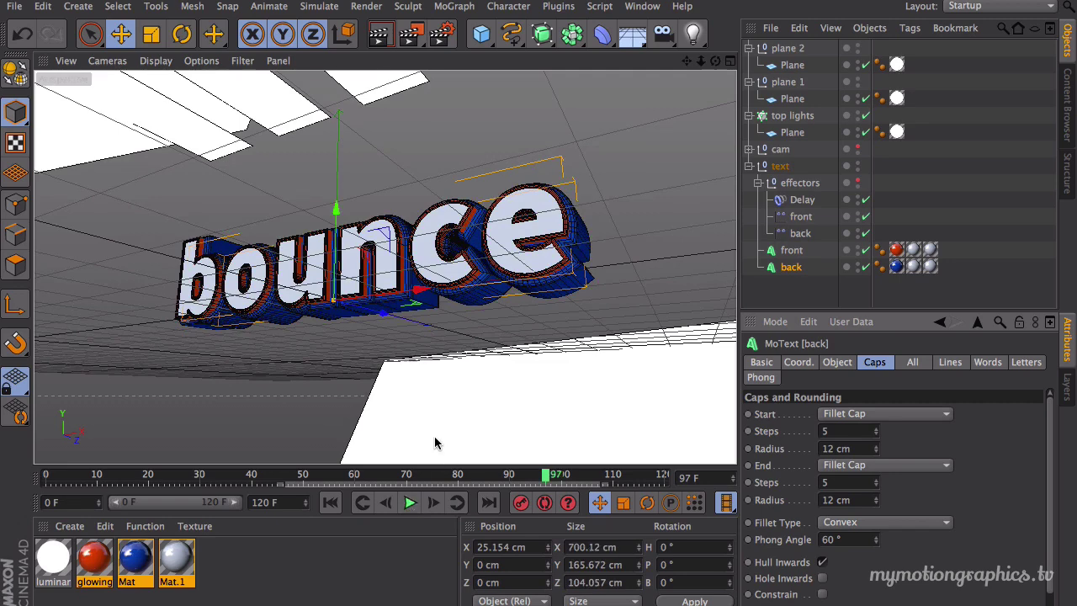
Start an interactive render region covering the perspective viewport and open the render settings, keeping the rendered text in view.
drag(413, 43, 492, 248)
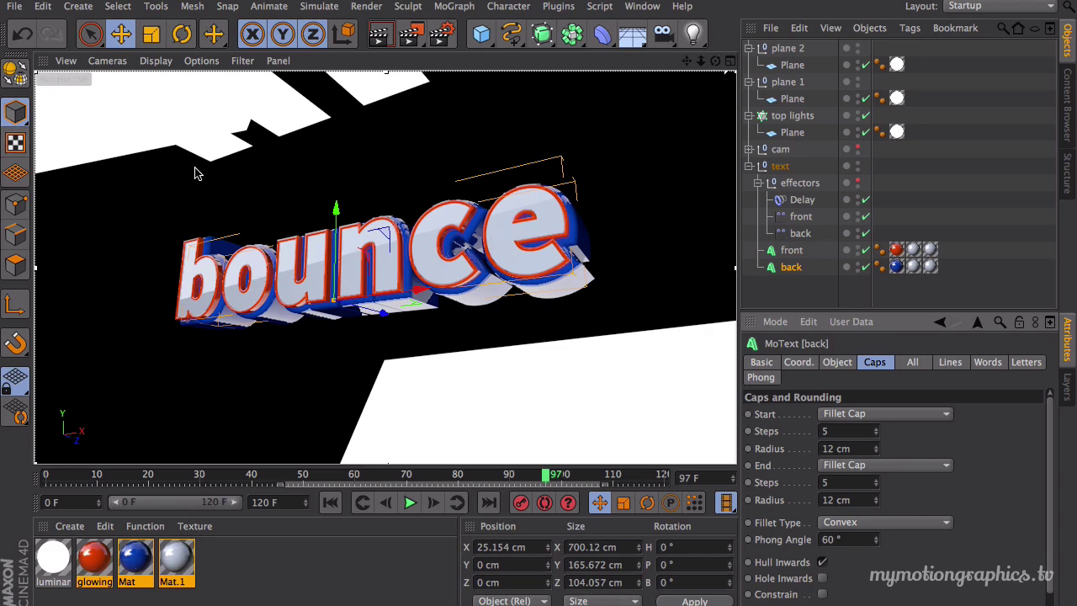
click(445, 42)
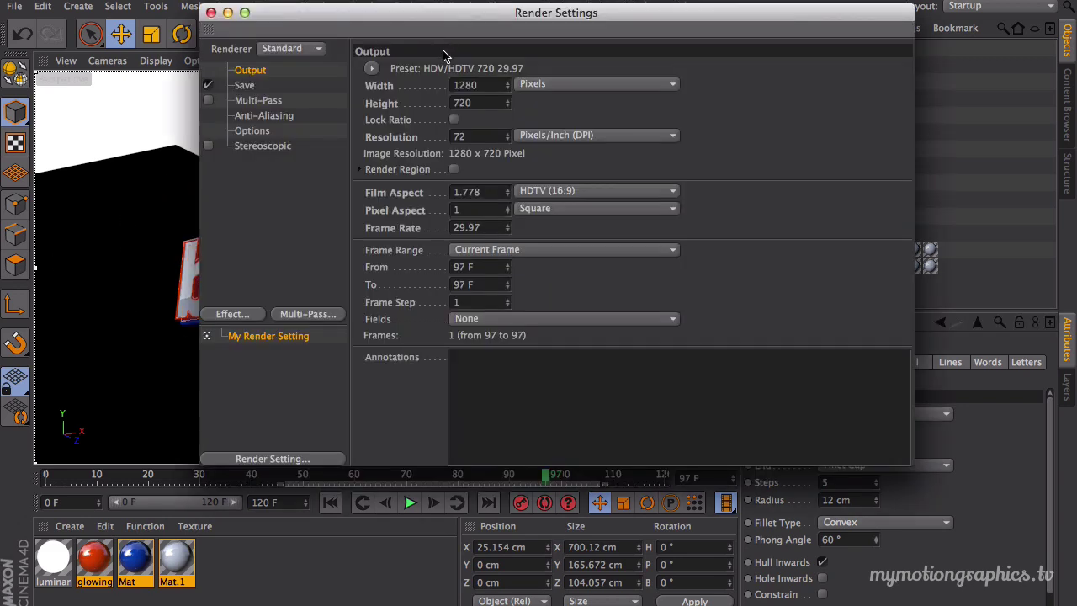
drag(379, 21, 450, 30)
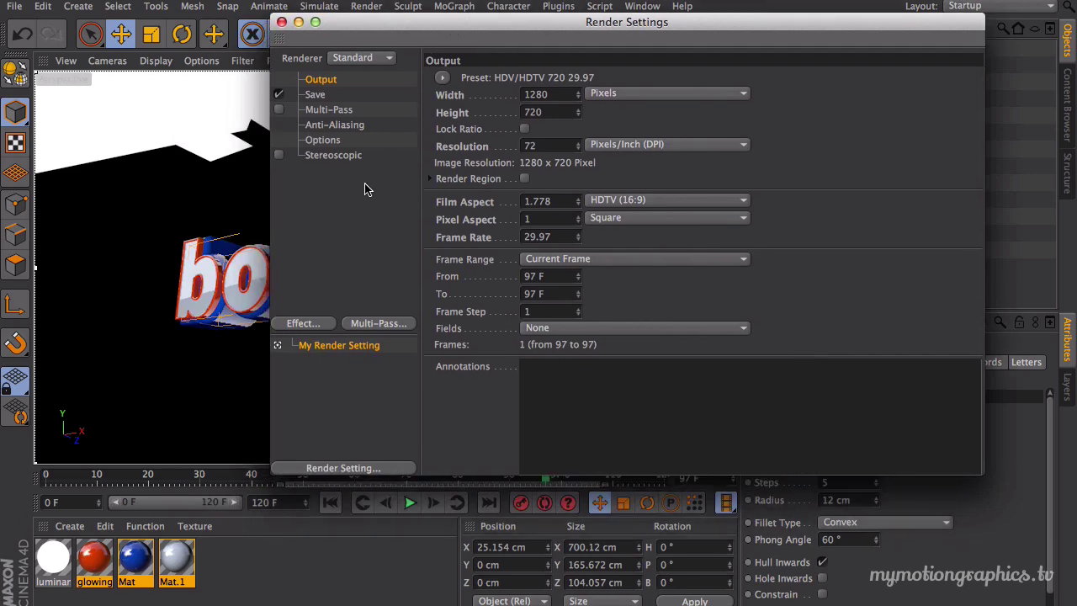
click(317, 324)
click(304, 198)
drag(379, 25, 285, 202)
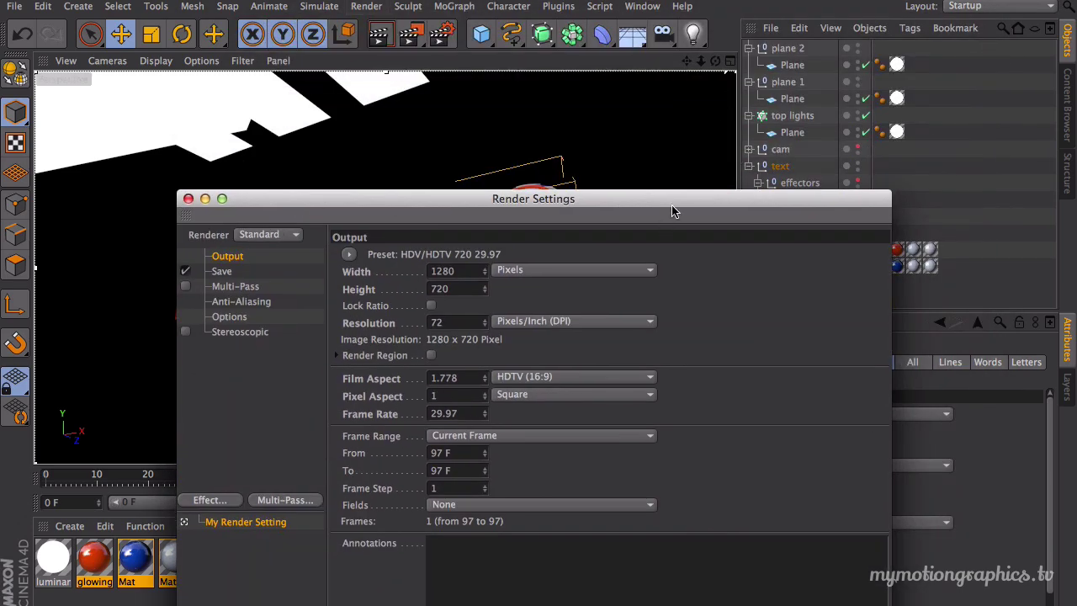
drag(683, 202, 500, 180)
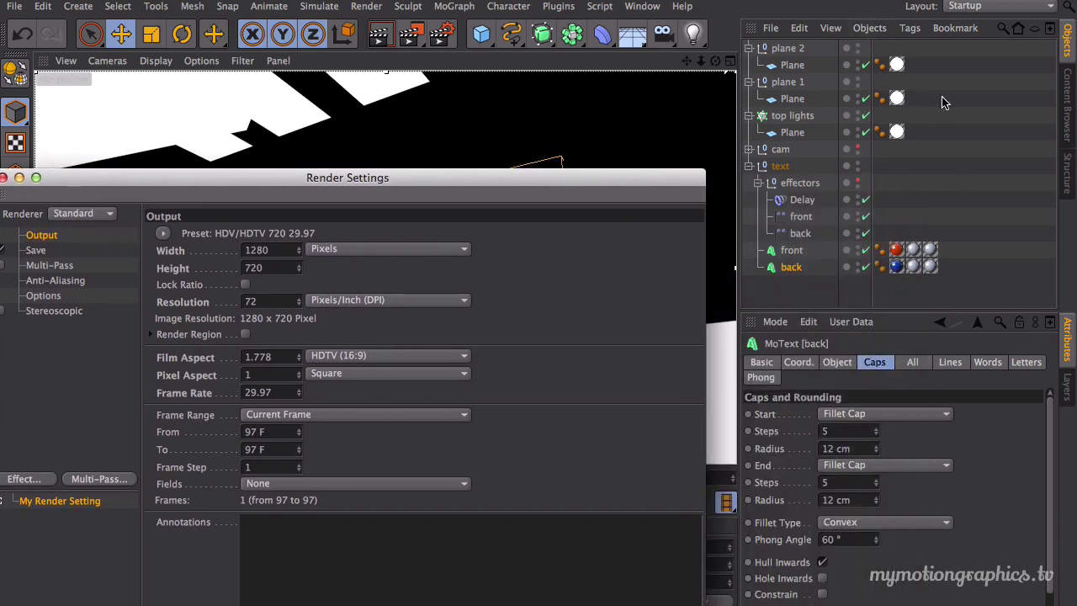
drag(592, 172, 809, 40)
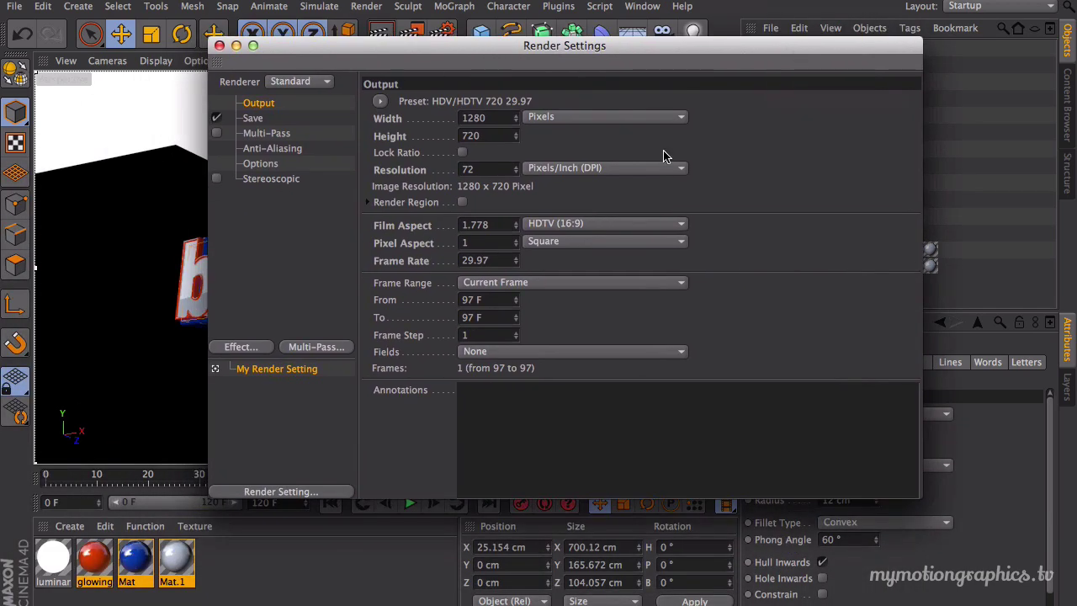
Disable Default Light in the render options and render the viewport to check the text without it.
click(261, 164)
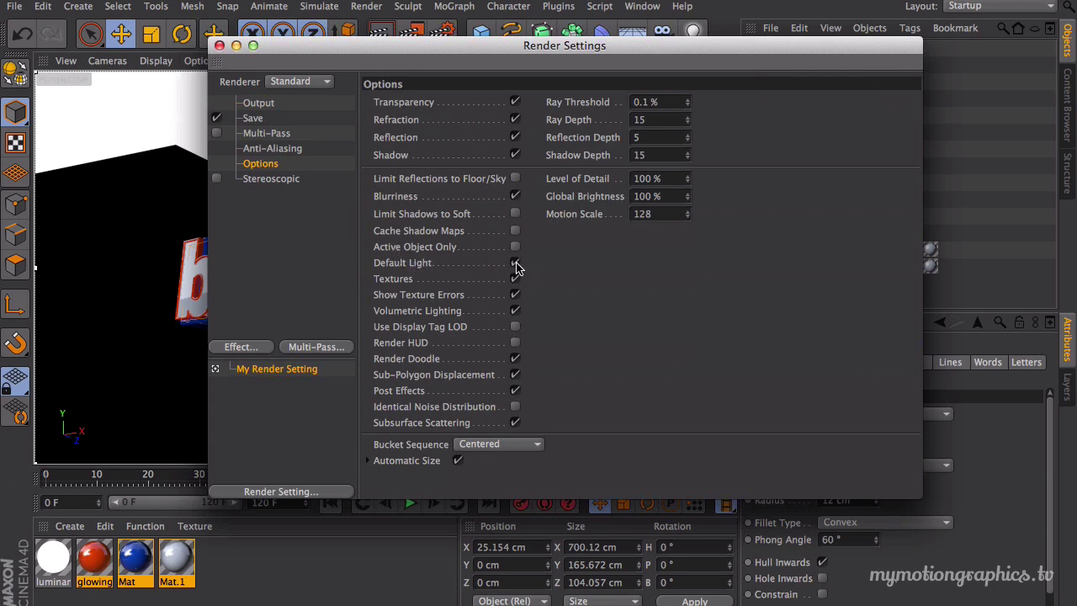
drag(531, 51, 718, 267)
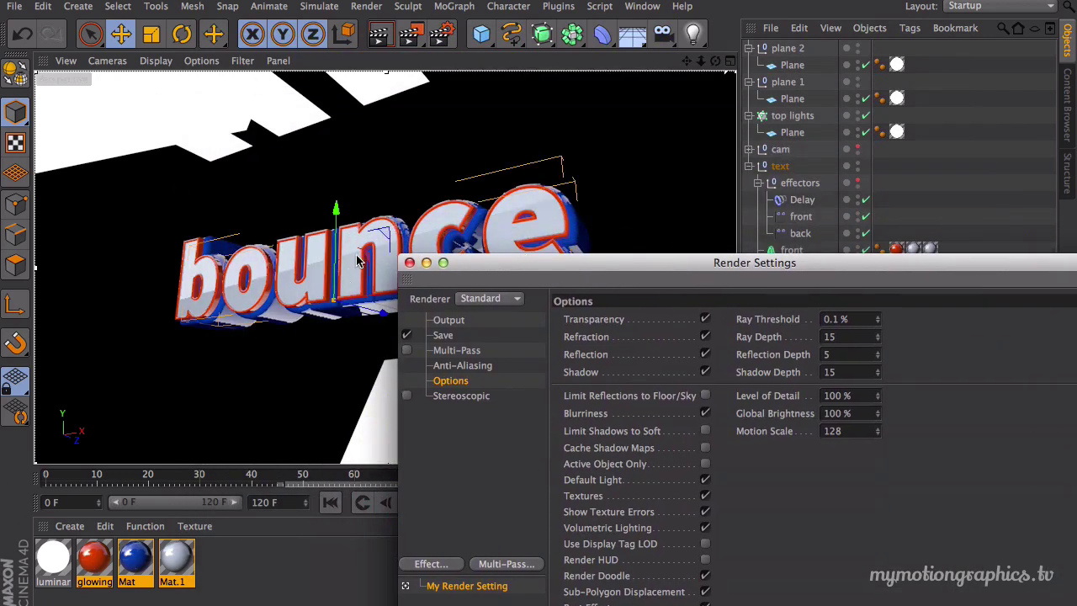
drag(472, 263, 443, 297)
drag(533, 316, 475, 319)
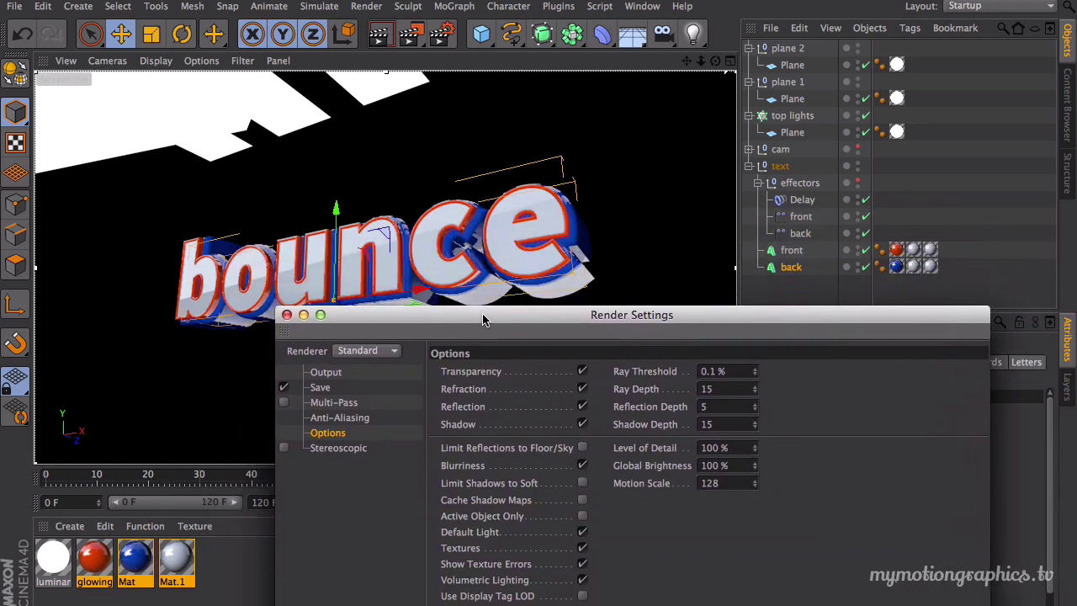
drag(484, 319, 497, 276)
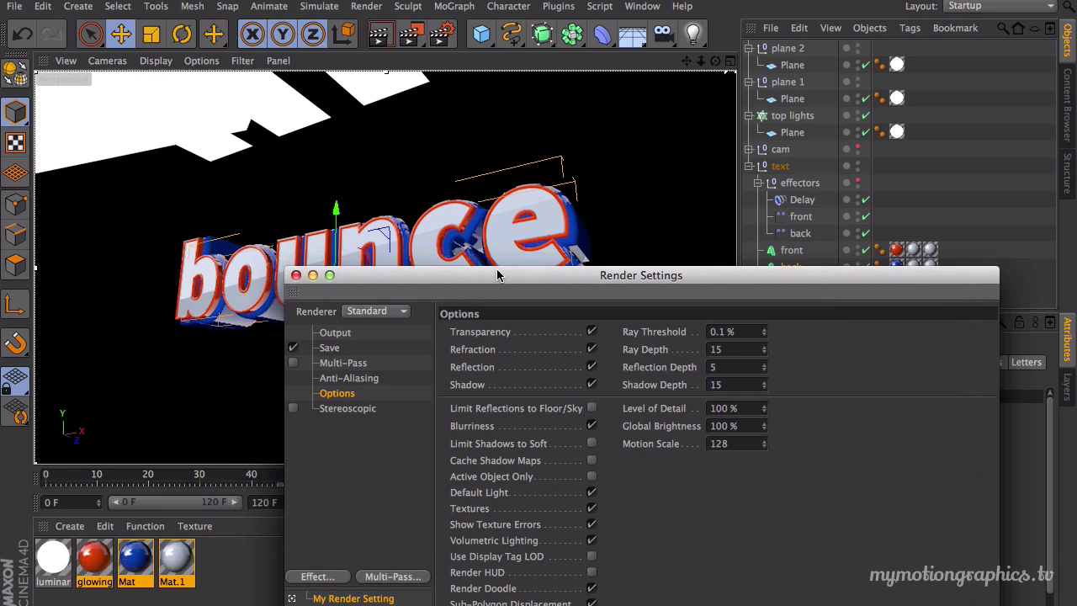
drag(458, 286, 441, 177)
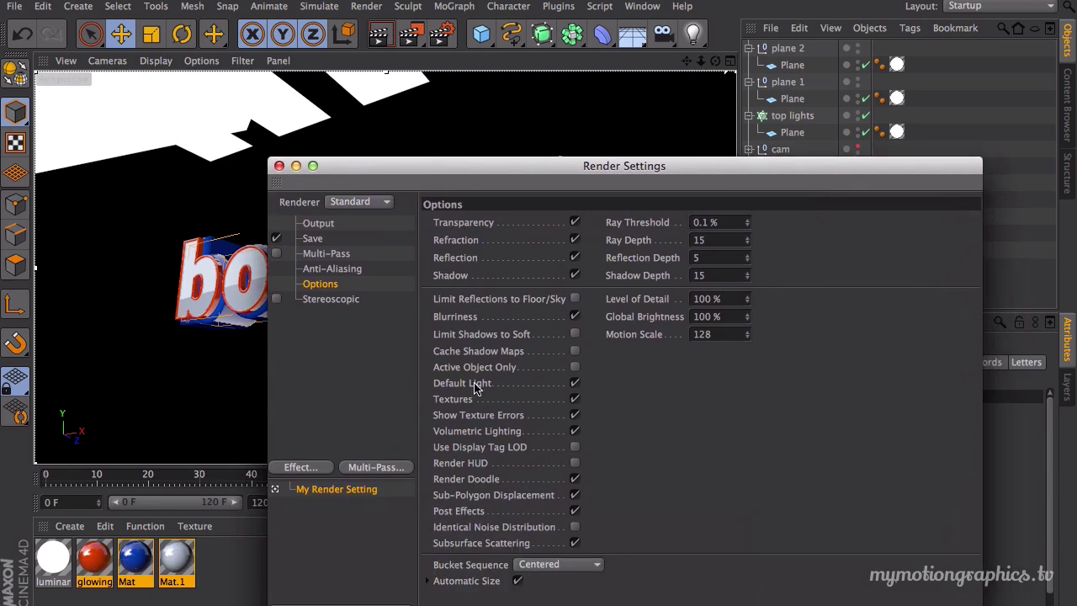
click(575, 384)
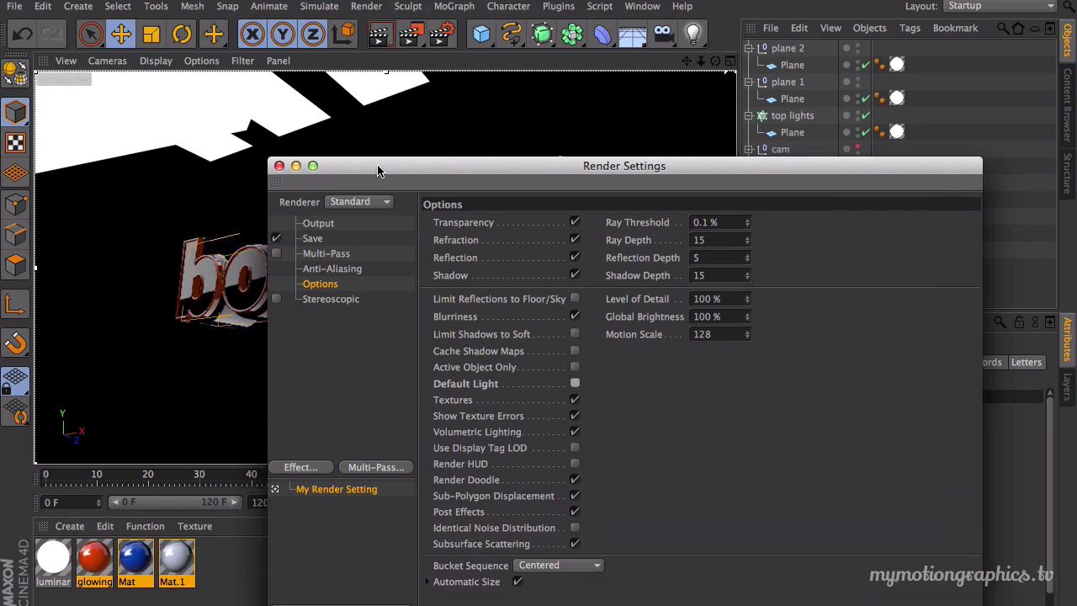
click(378, 36)
drag(427, 160, 654, 409)
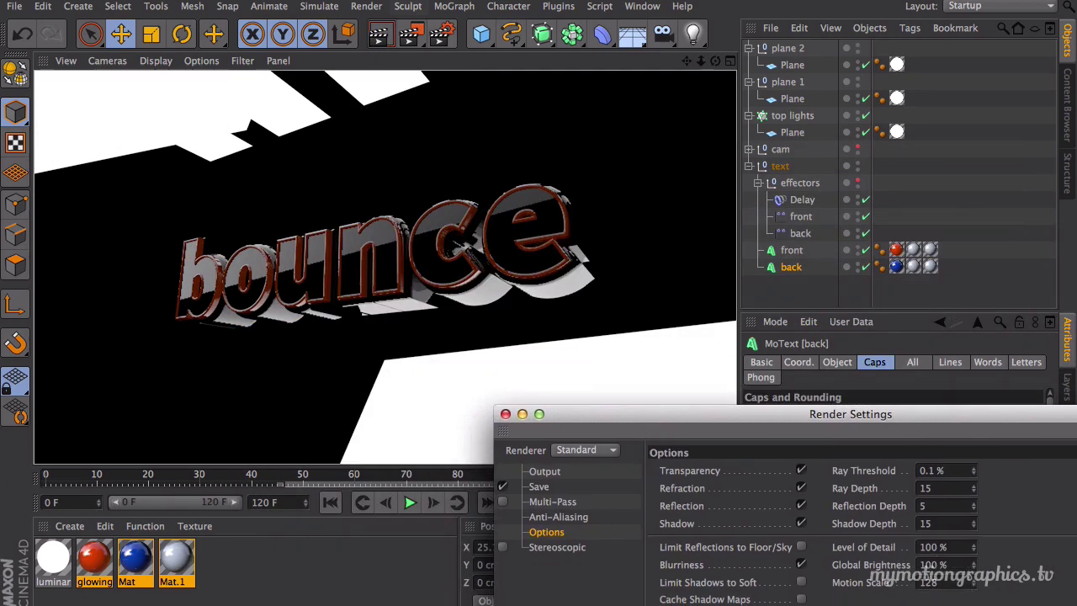
click(374, 38)
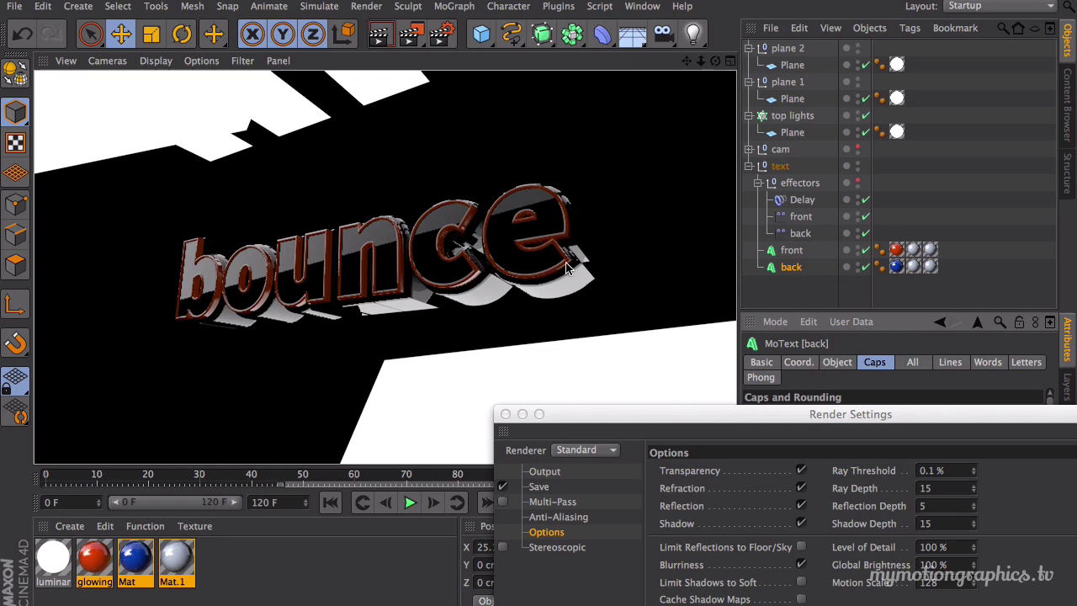
Switch the glowing red material's Luminance channel off and back on to compare its effect on the text.
click(94, 558)
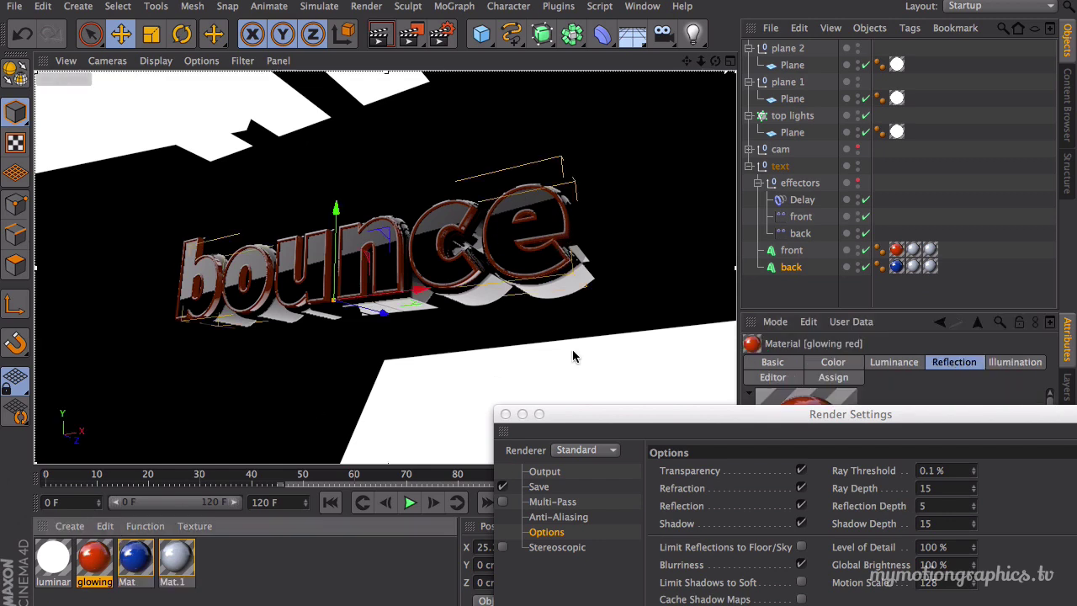
drag(692, 417, 711, 512)
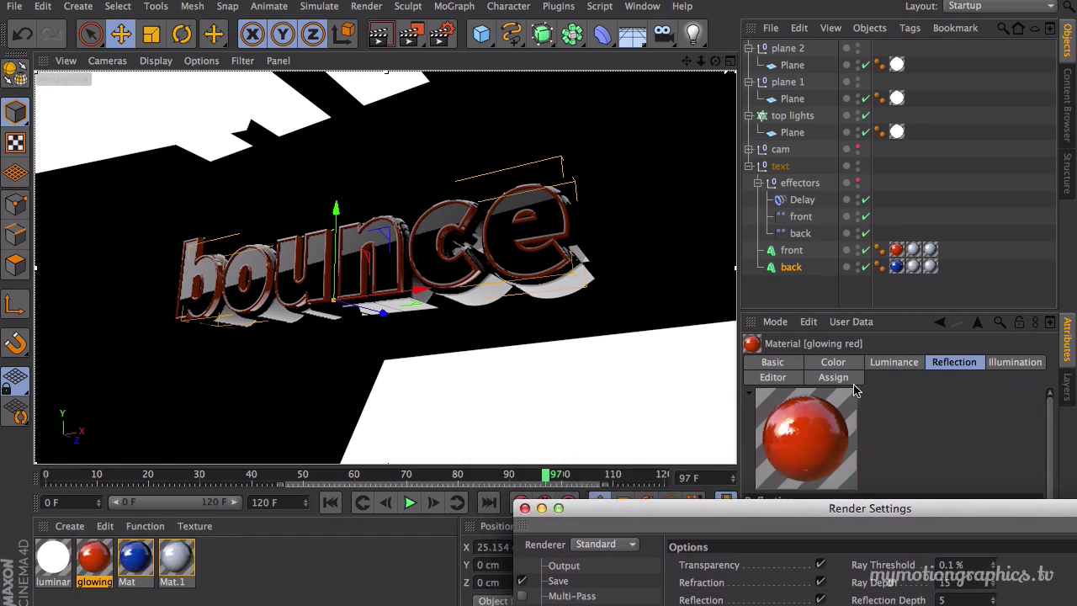
click(895, 364)
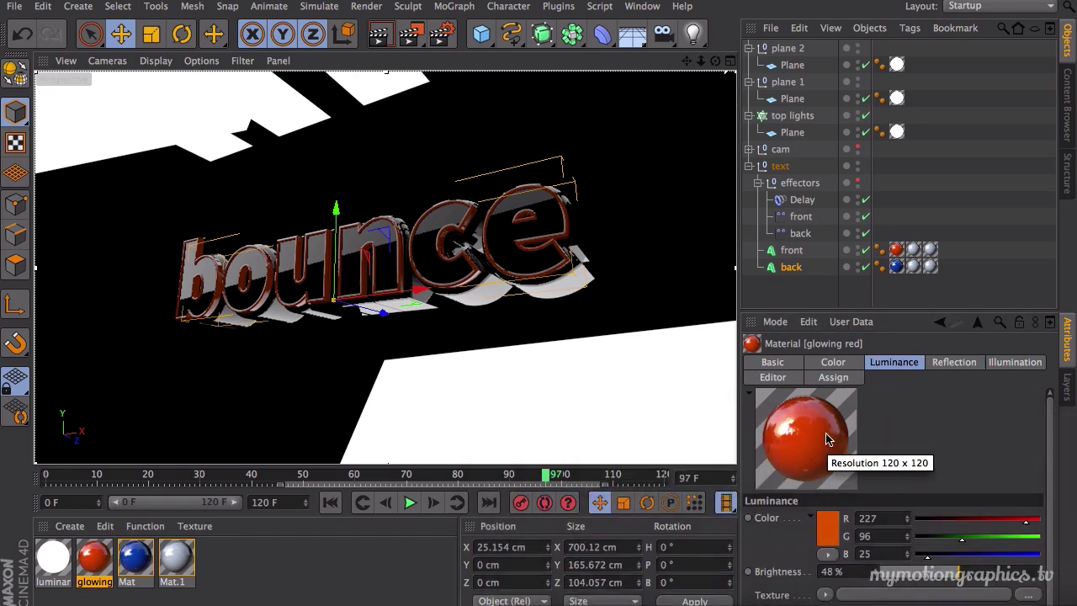
click(772, 363)
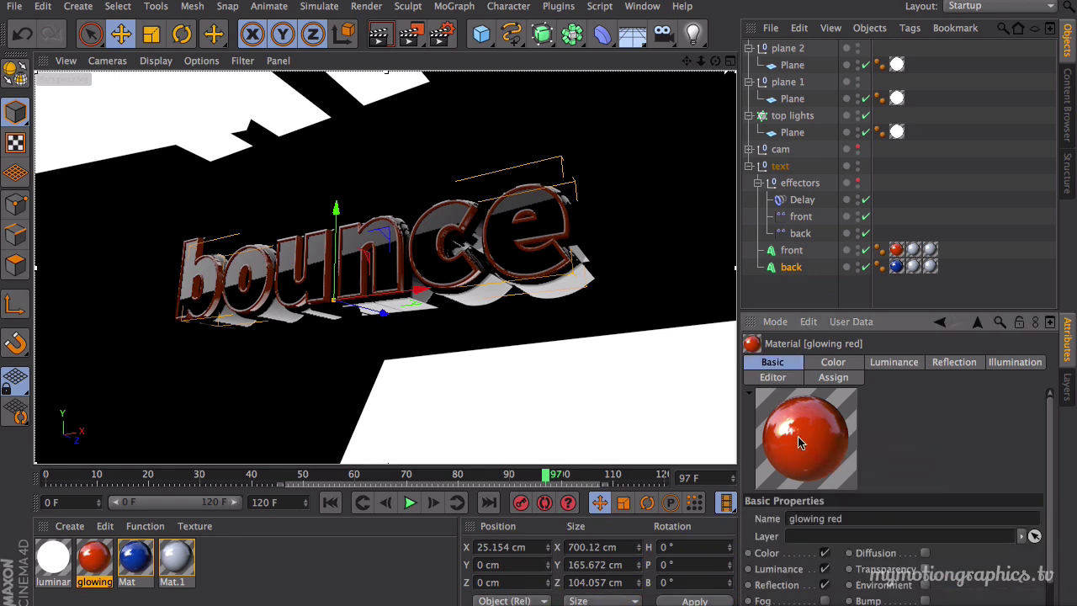
click(825, 570)
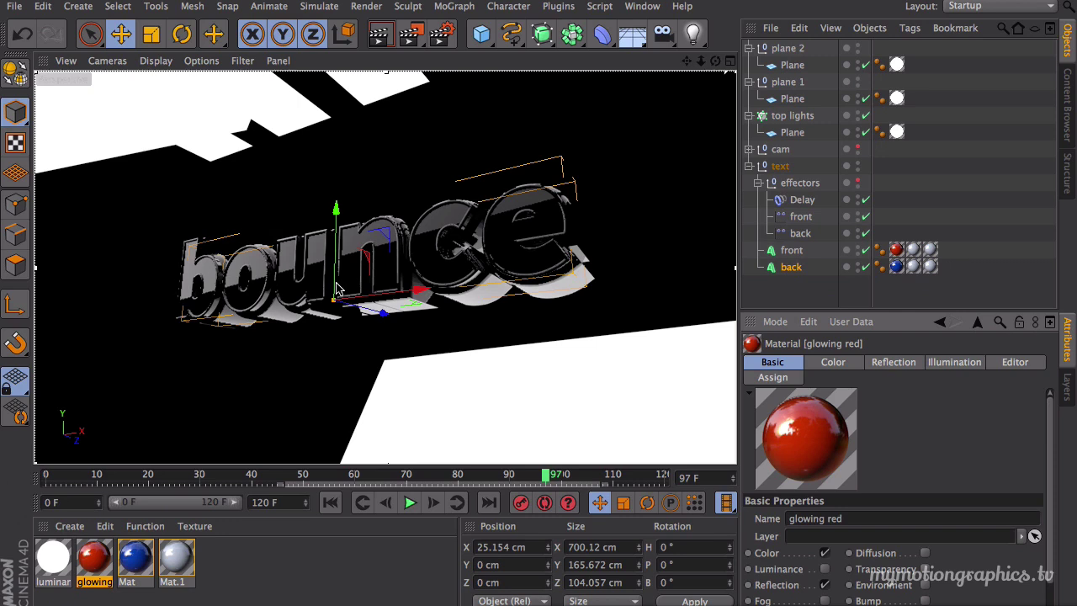
click(825, 569)
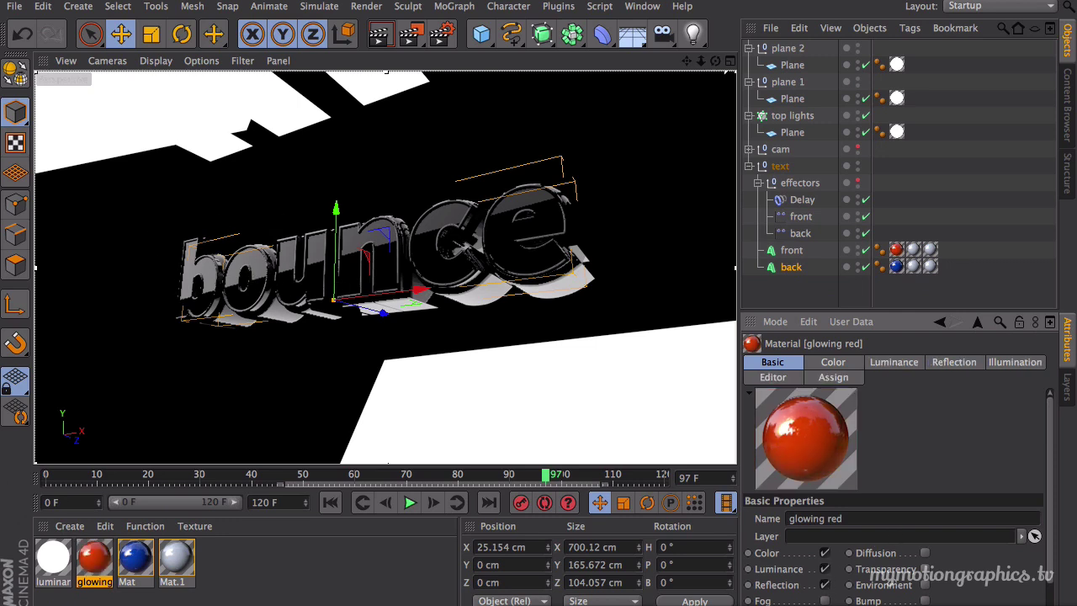
Close the render settings and collapse the text, top lights, plane 1 and plane 2 hierarchies in the object list.
key(ctrl+b)
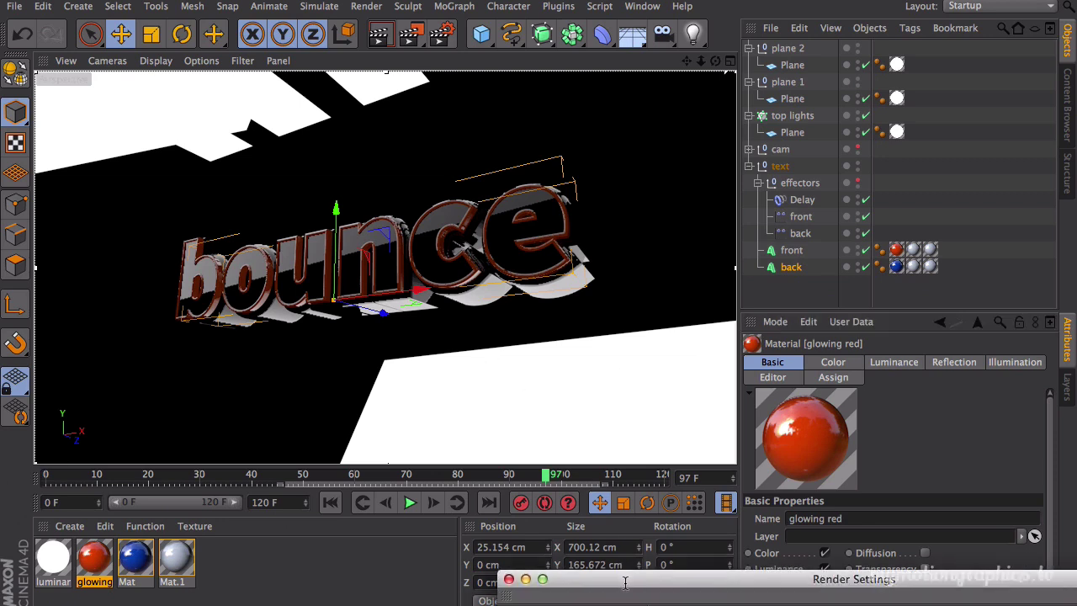
drag(626, 582, 562, 396)
click(749, 167)
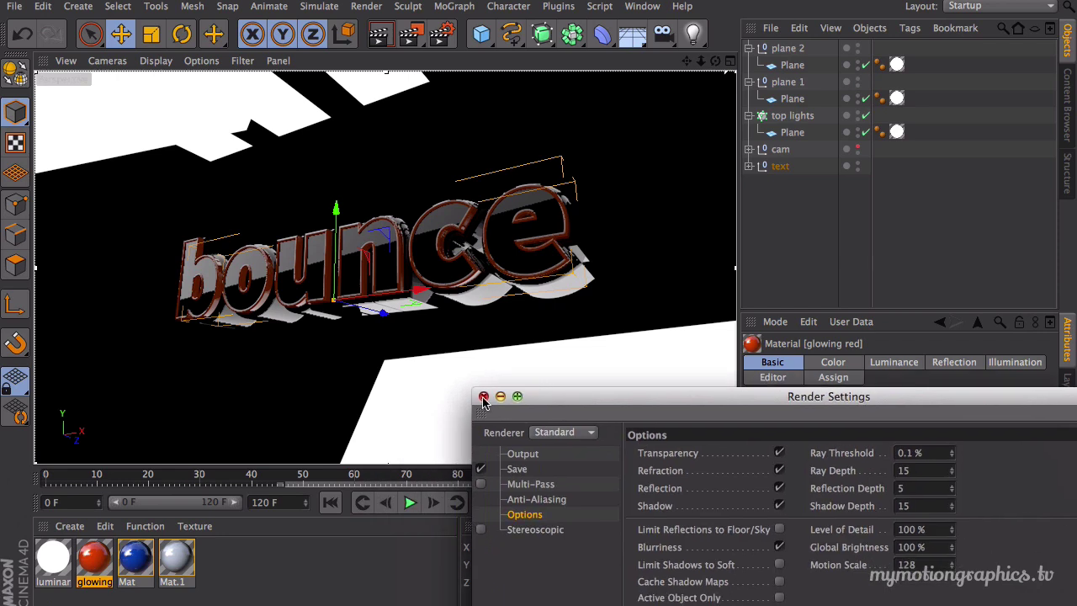
click(484, 396)
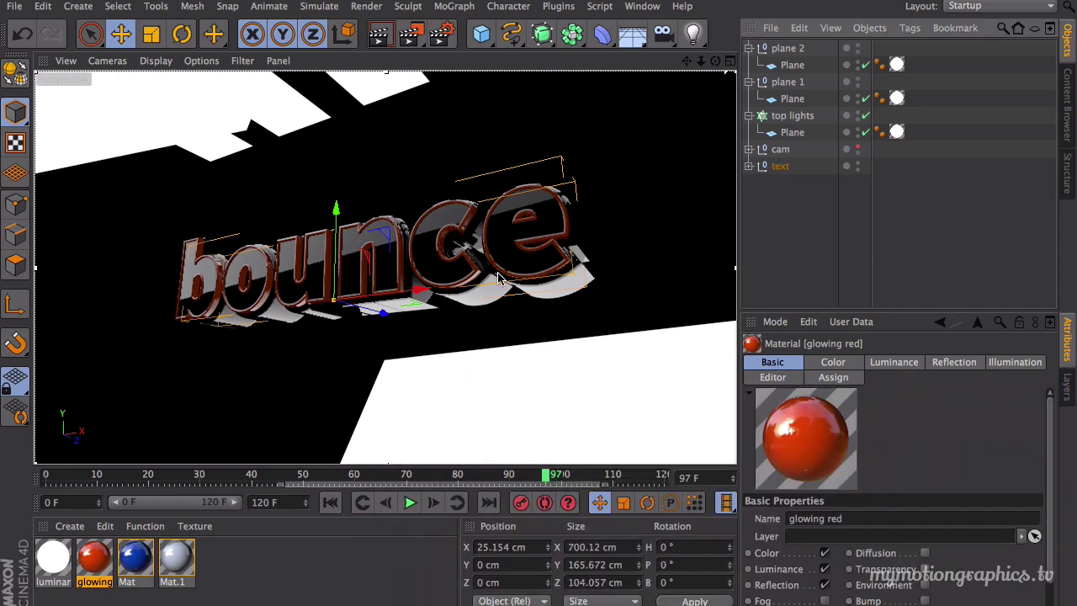
click(789, 116)
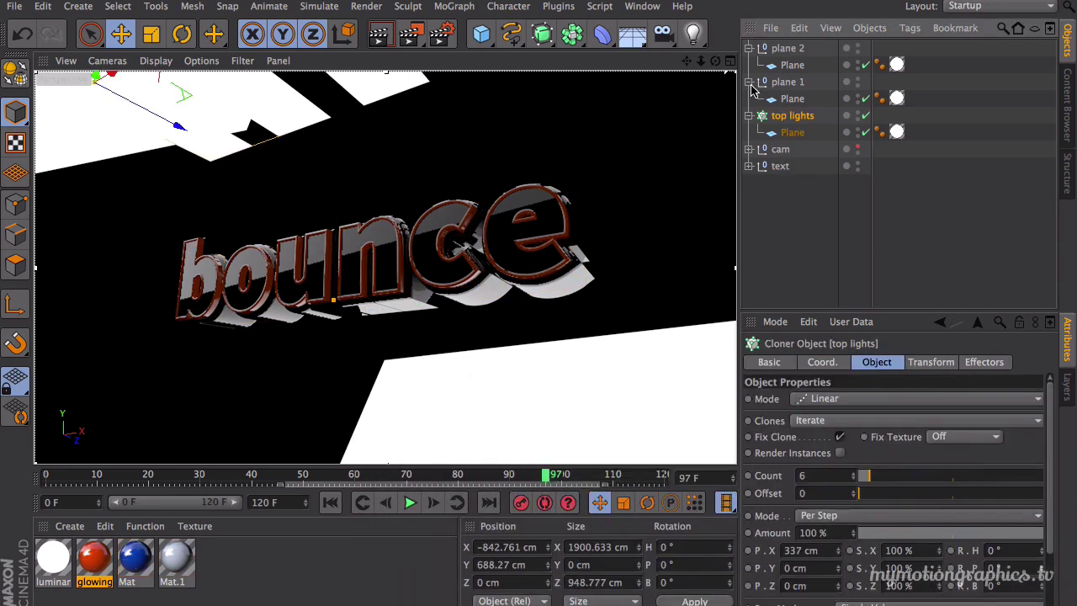
click(749, 82)
click(749, 48)
click(749, 82)
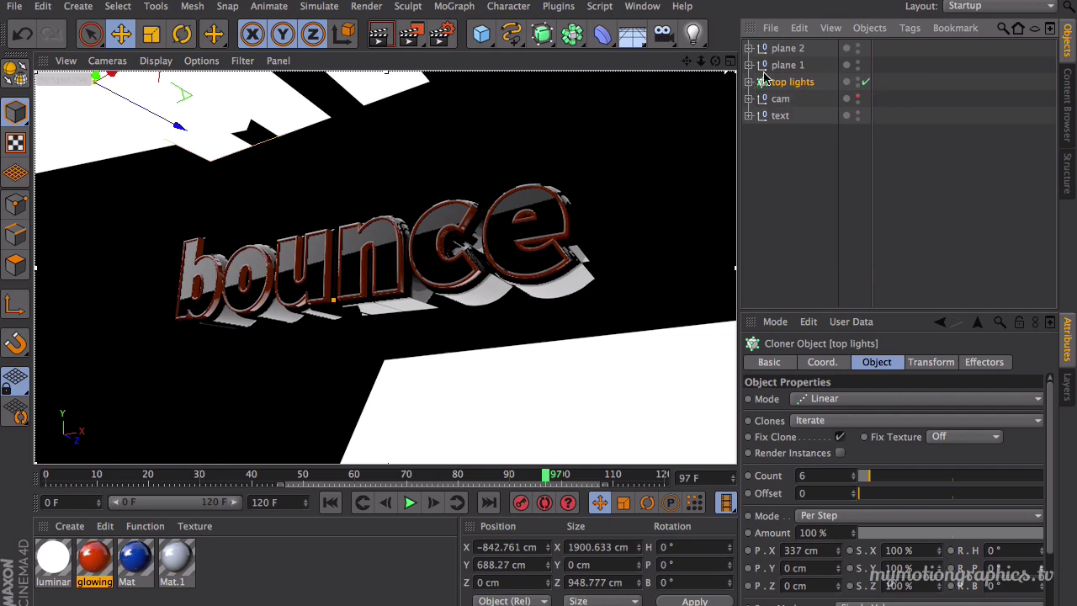
Group plane 2, plane 1 and top lights under one null object.
click(791, 66)
click(795, 83)
click(797, 51)
click(798, 68)
click(797, 81)
click(798, 81)
click(798, 51)
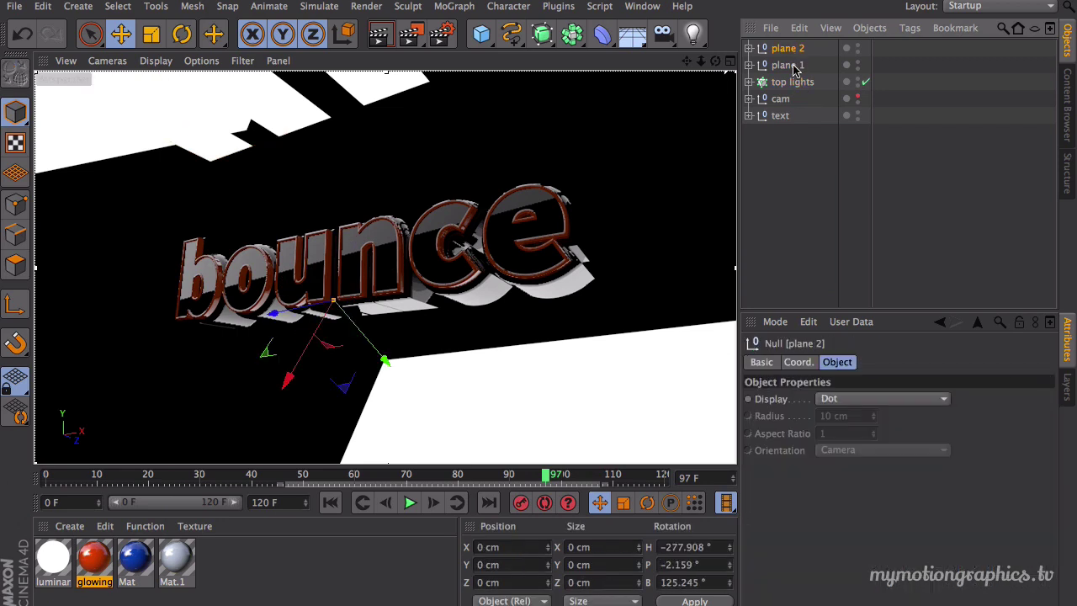
click(794, 67)
click(796, 83)
shift+click(794, 52)
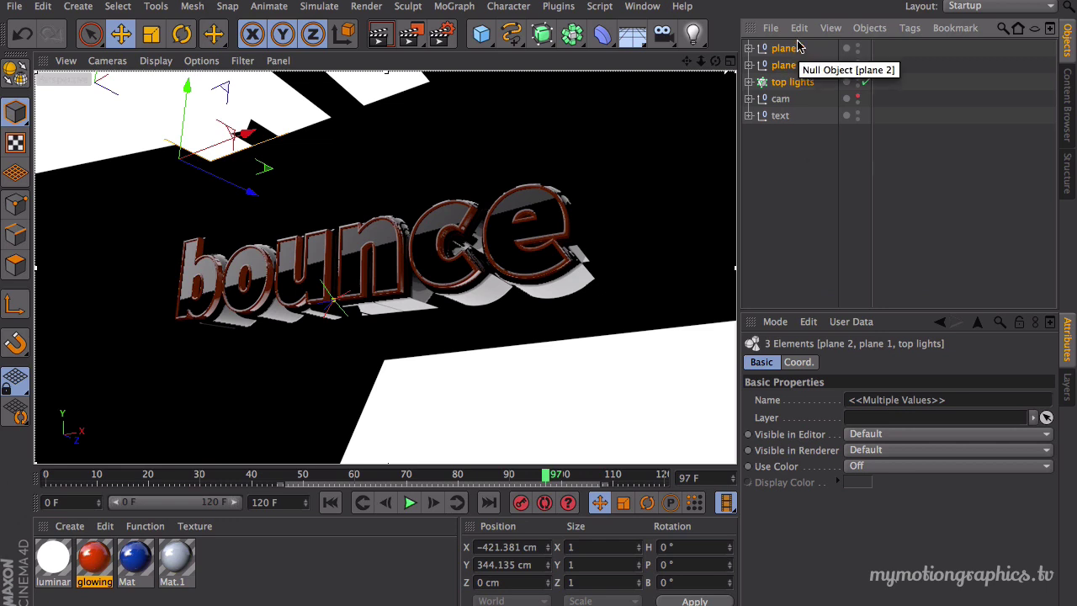
key(alt+g)
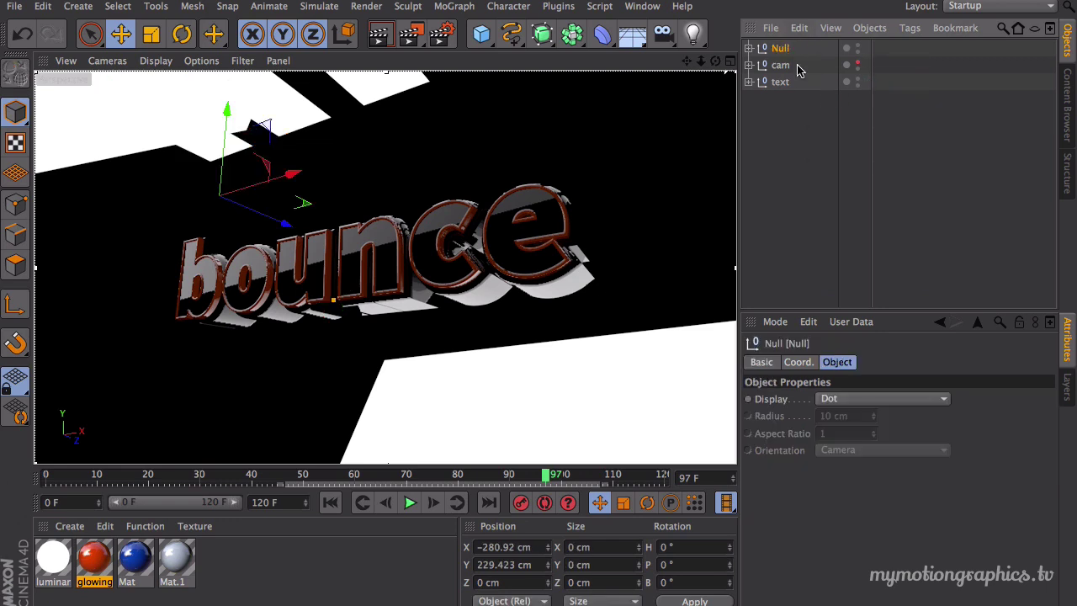
Rename the new null holding the light planes as Lighnting.
double_click(782, 49)
key(BackSpace)
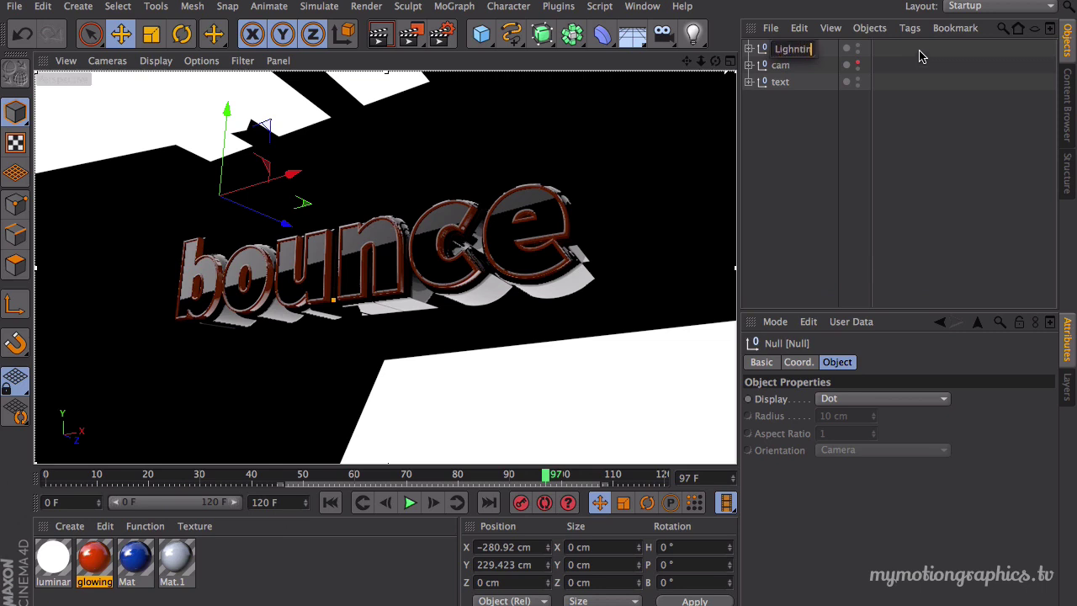
text(Lightning)
key(Return)
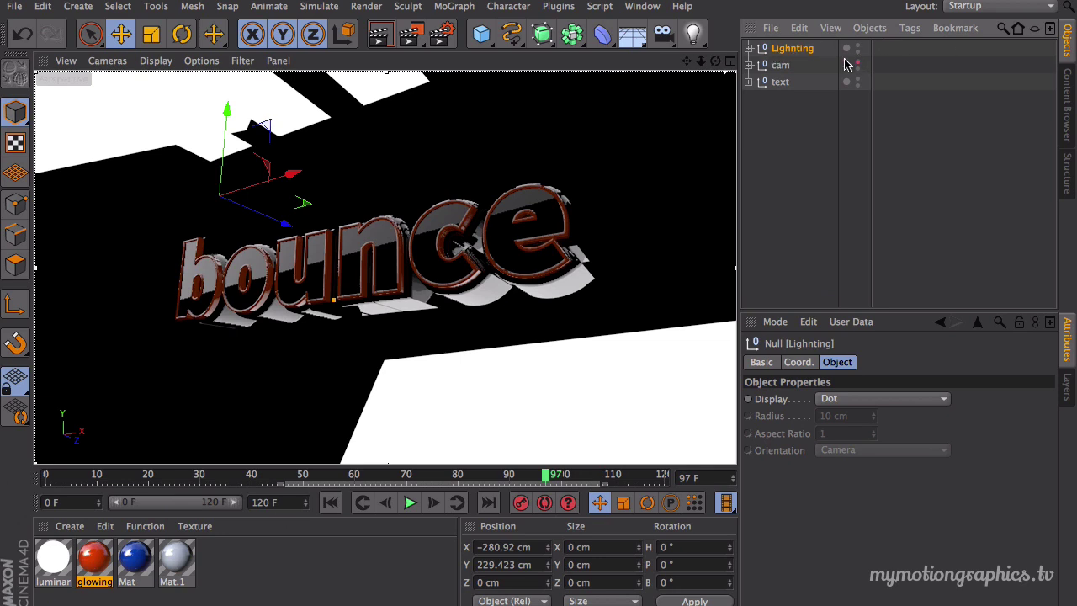
Add a Compositing tag to the Lighnting null and turn off its Seen by Camera option.
click(908, 29)
mouse_move(924, 57)
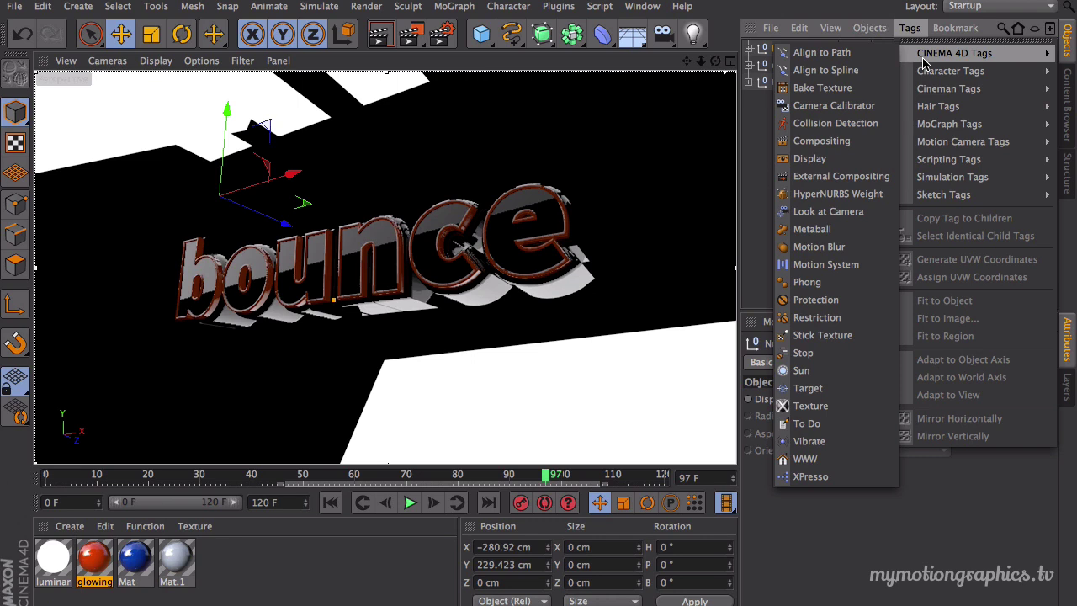
click(729, 209)
click(906, 33)
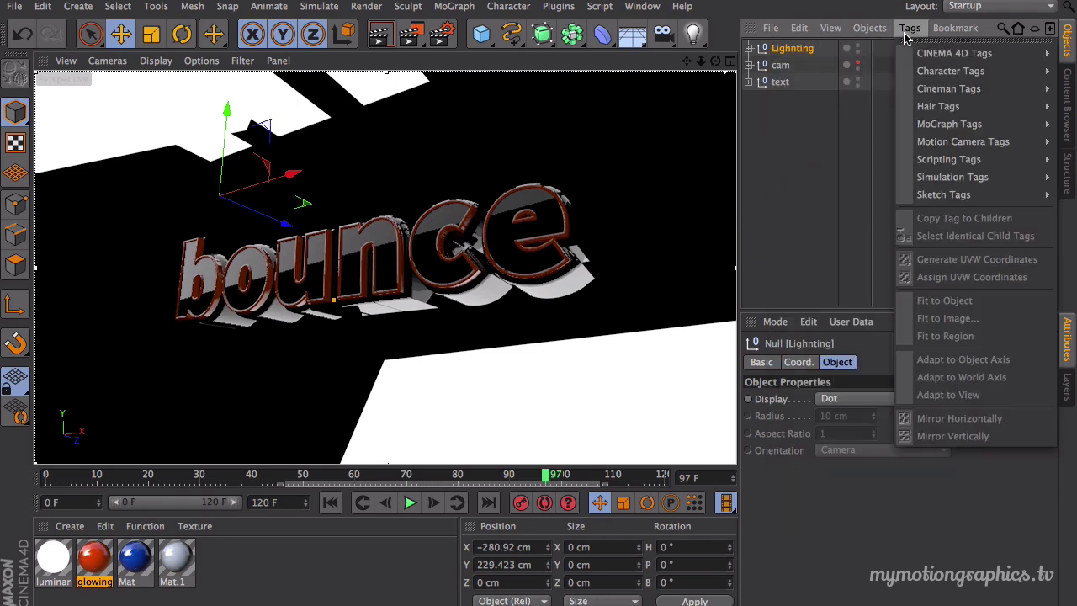
mouse_move(940, 61)
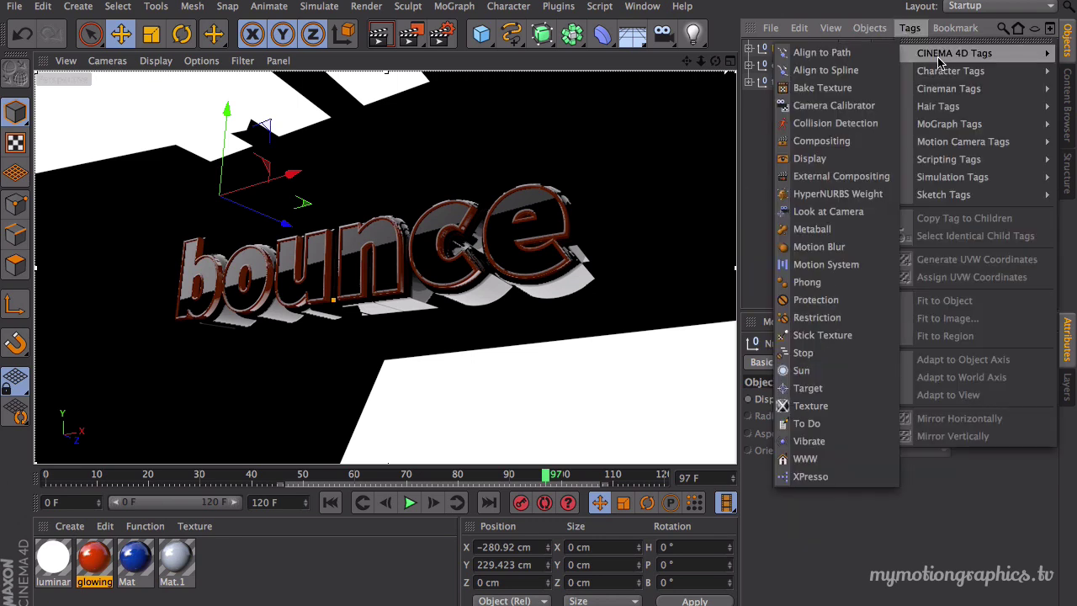
click(860, 141)
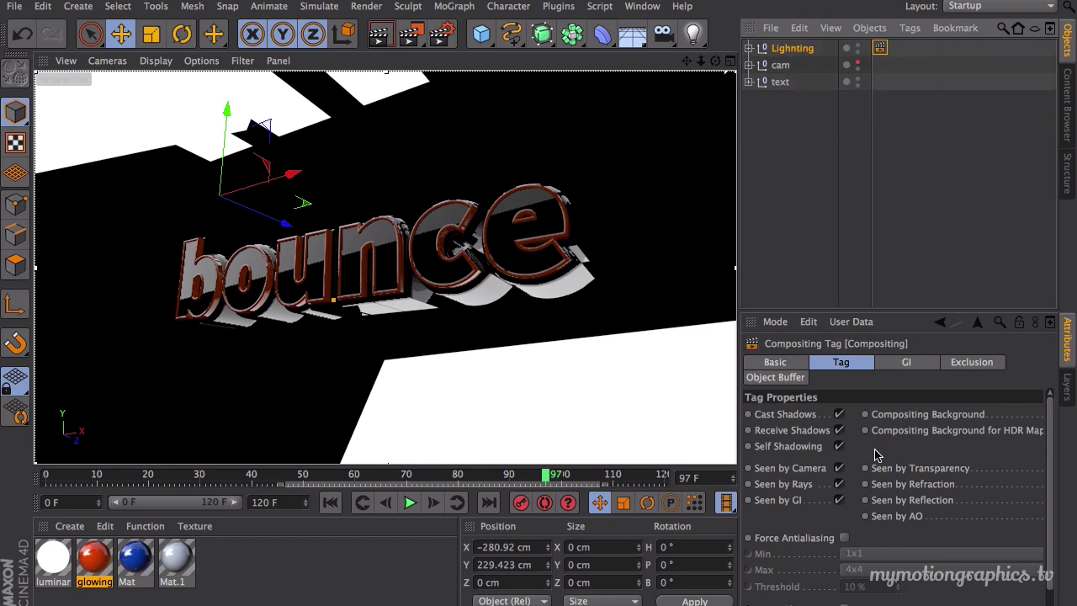
click(842, 365)
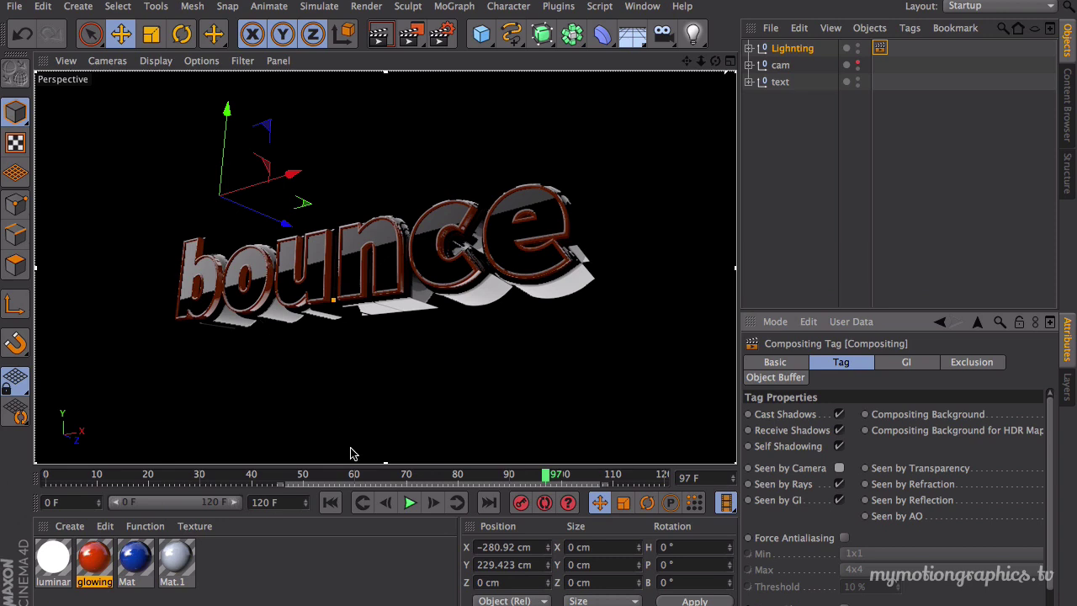
Add a Background object to the scene and create a new material named Background.
click(636, 38)
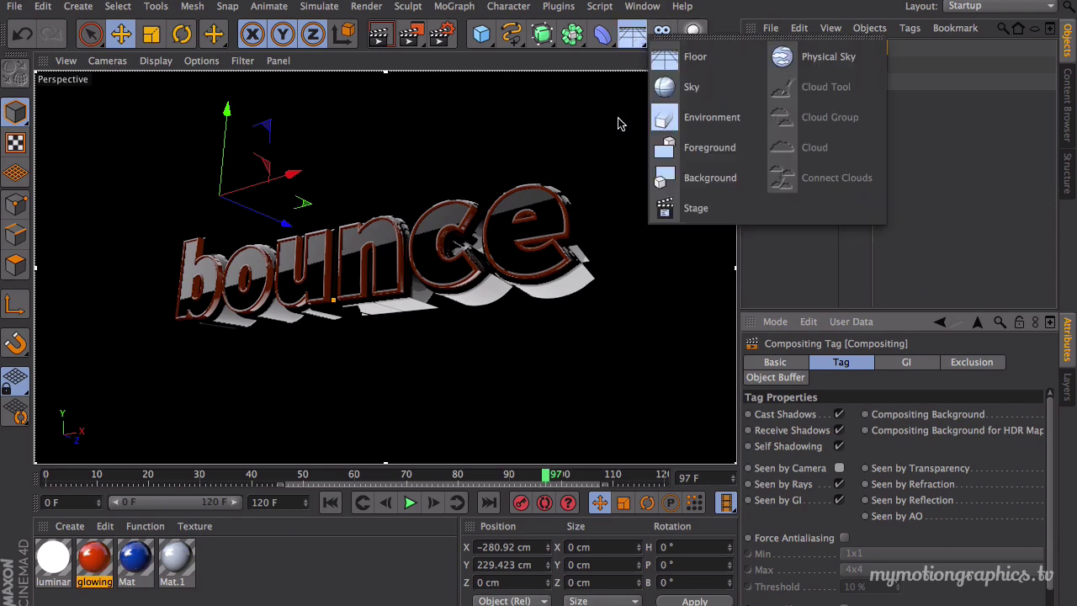
click(665, 177)
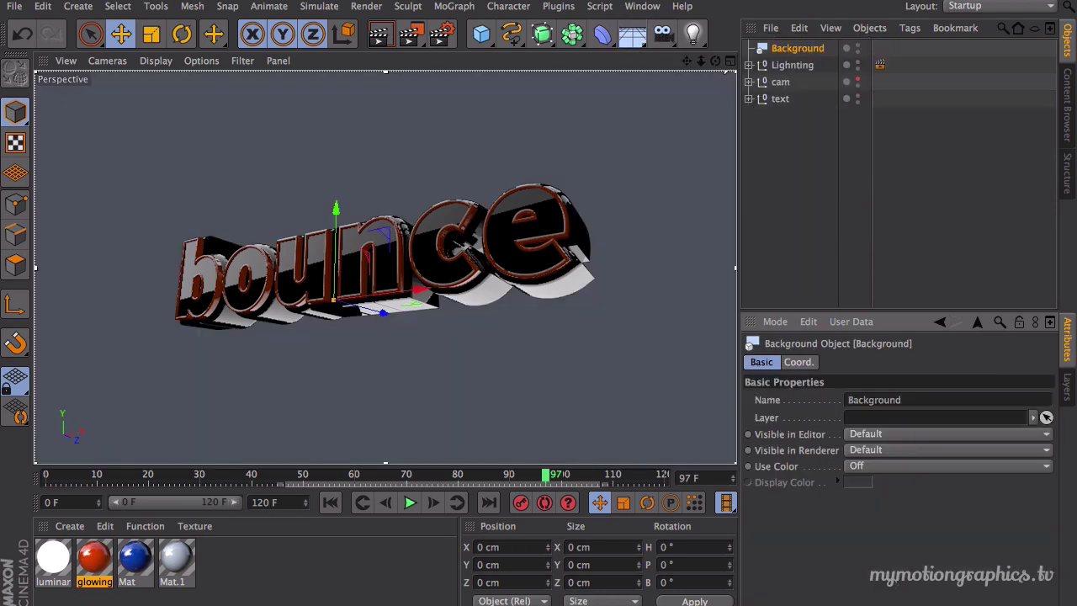
double_click(242, 572)
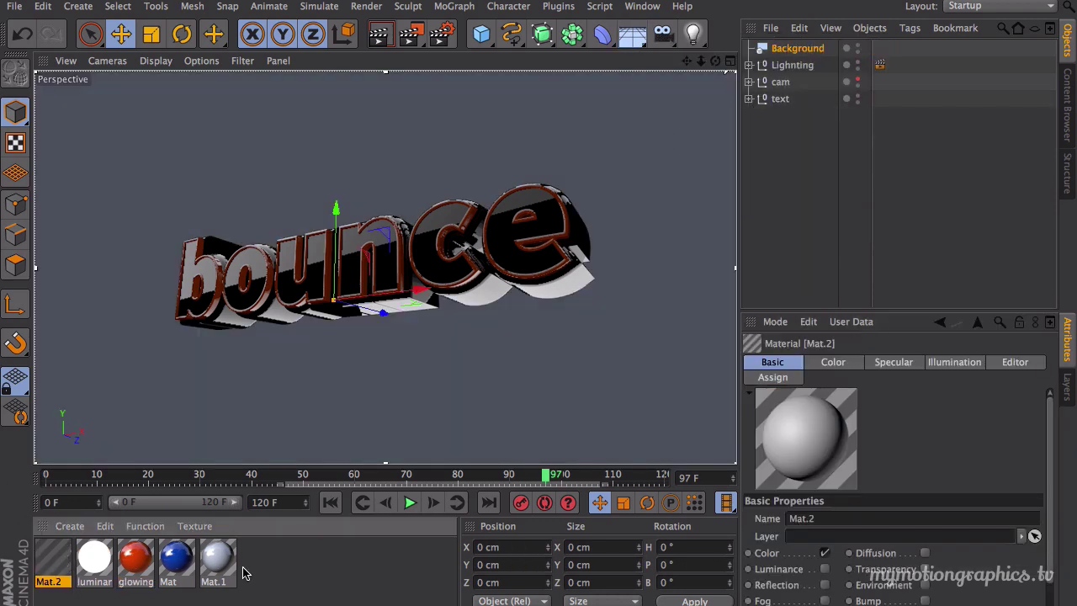
text(B)
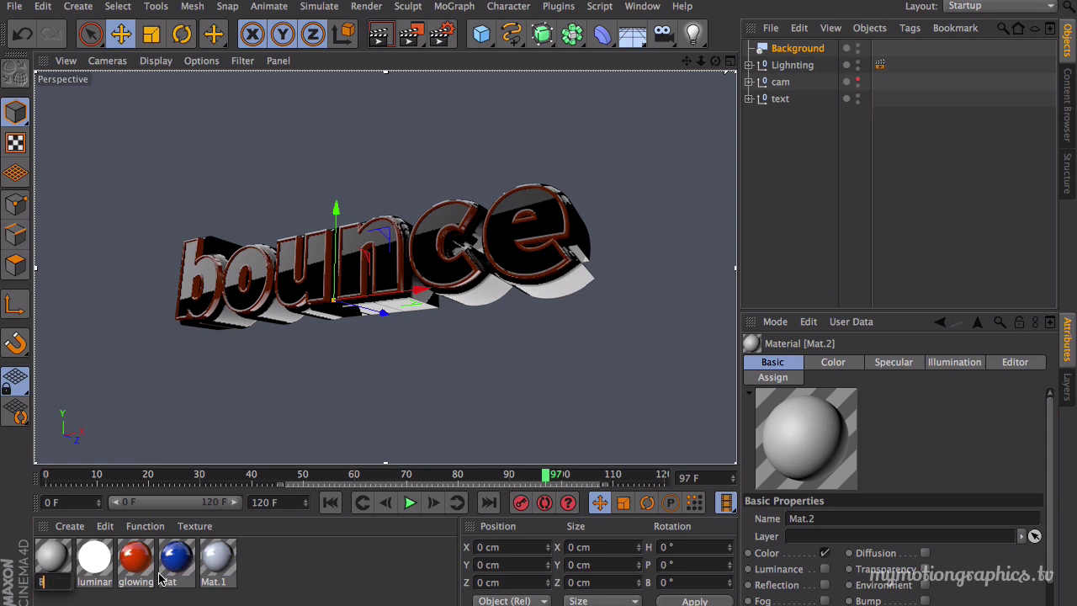
text(ackground)
key(Return)
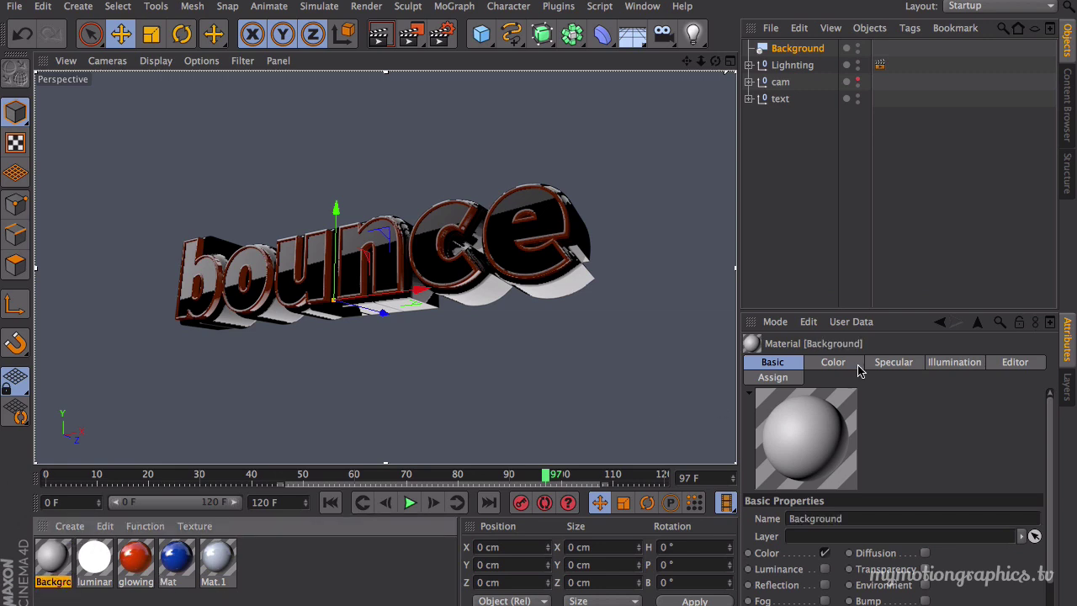
Change the preview shape of the Background material to Plane.
drag(877, 313, 875, 211)
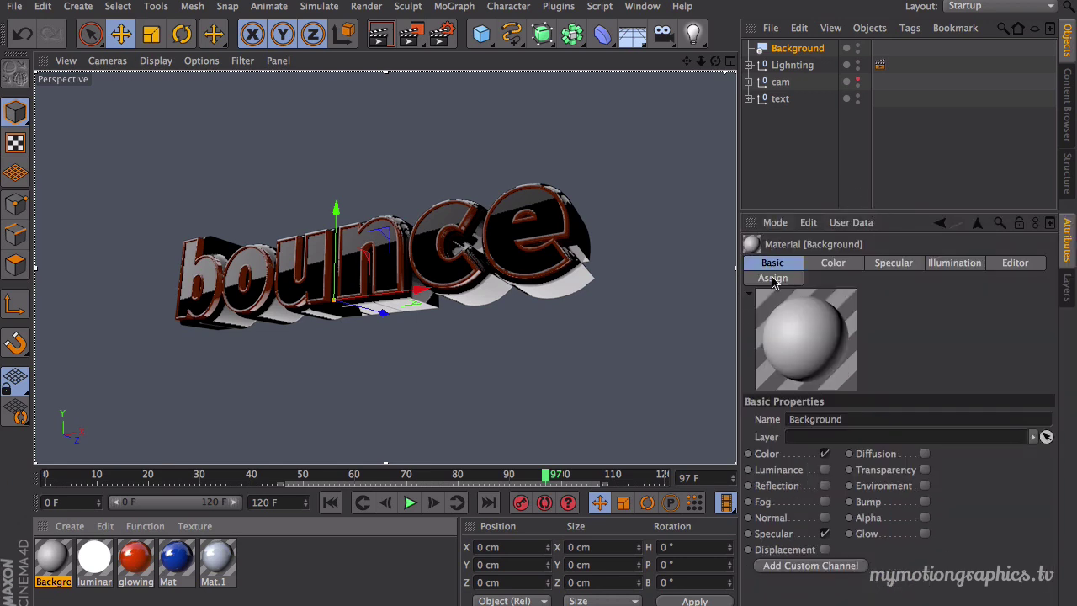
right_click(813, 333)
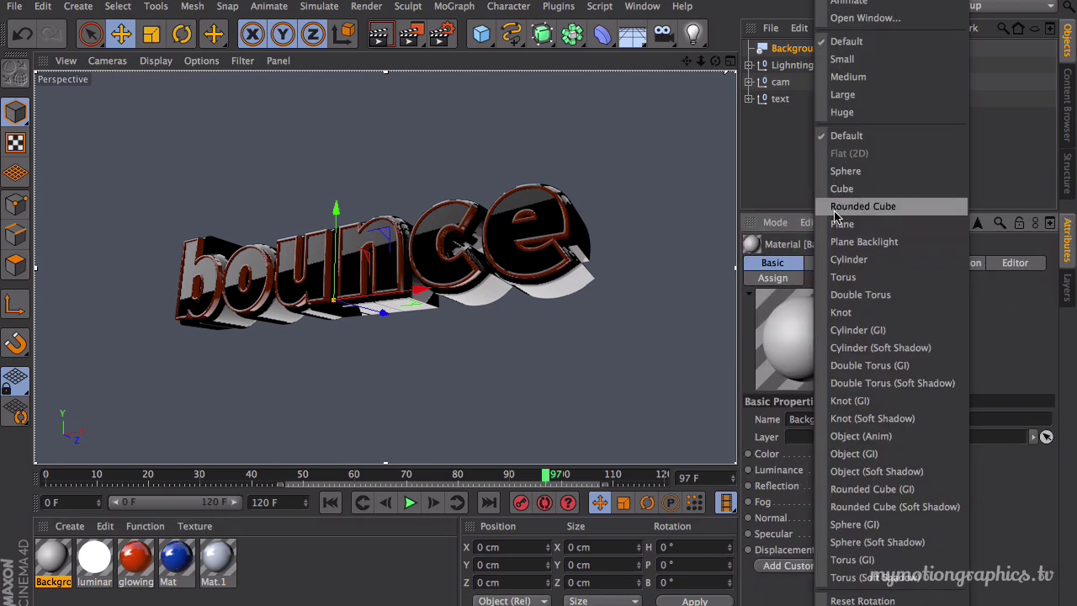
click(784, 334)
right_click(801, 336)
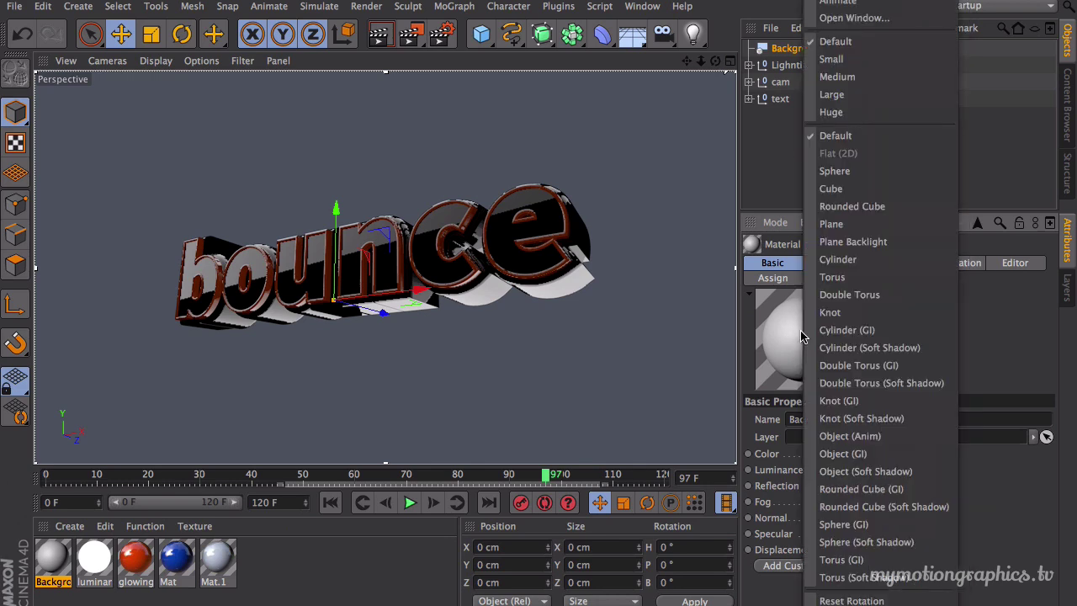
click(865, 224)
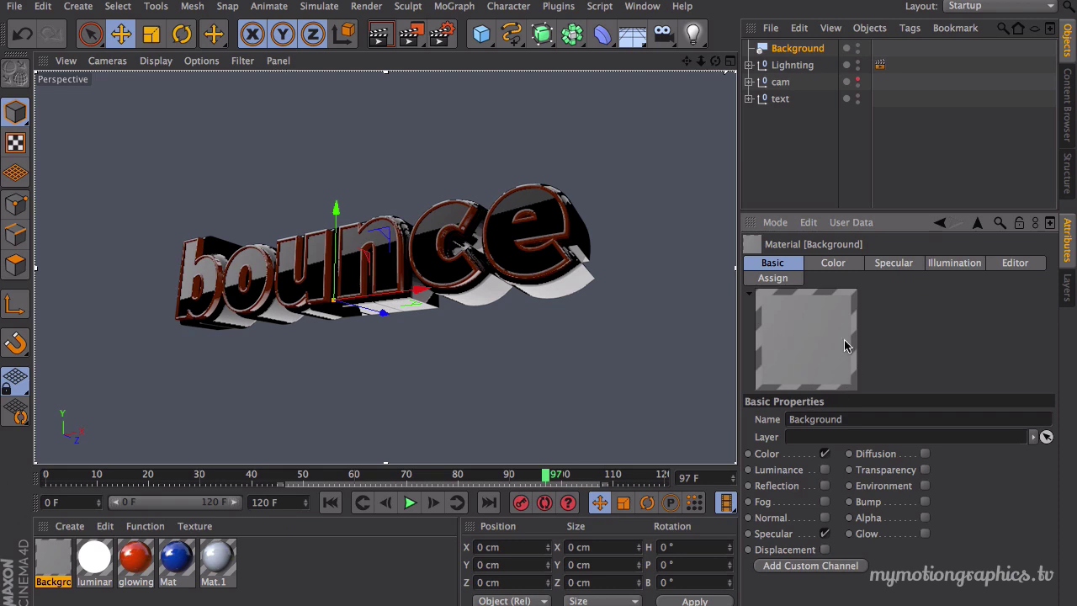
Load a Gradient shader as the texture of the Background material's color channel.
click(832, 262)
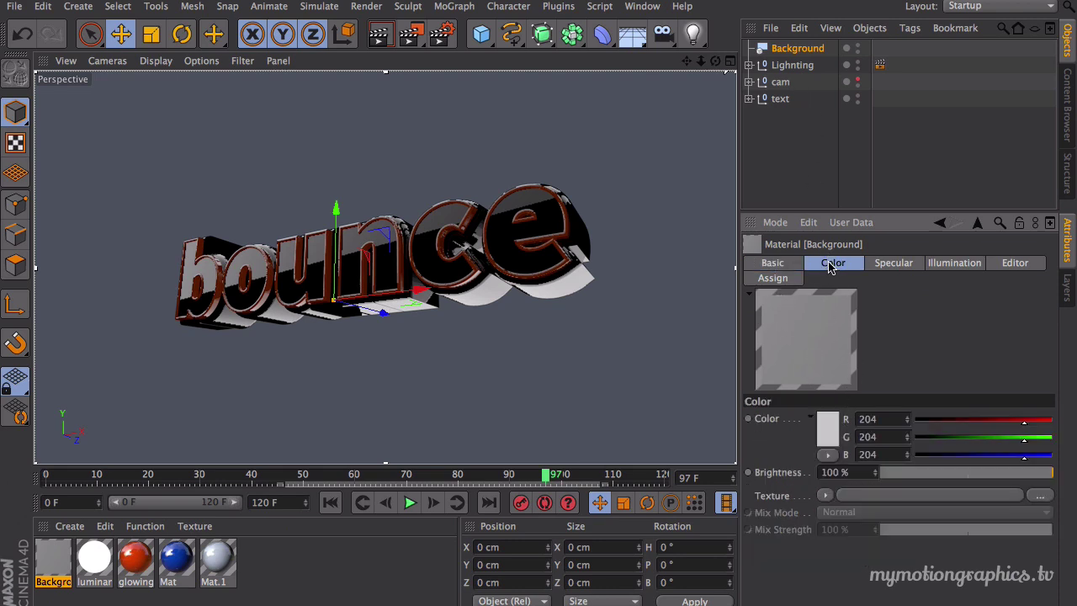
click(824, 495)
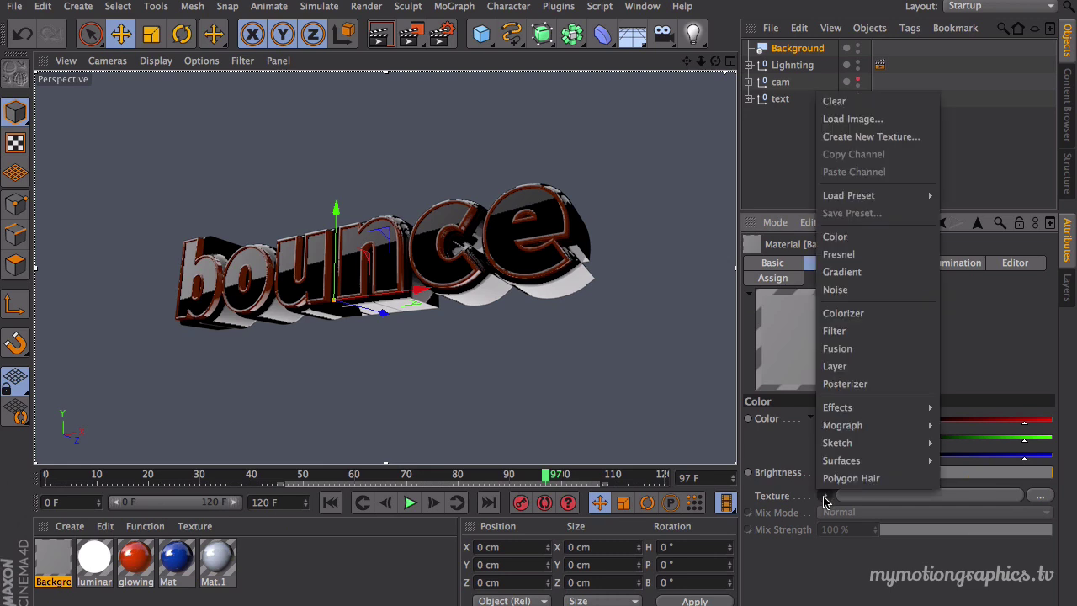
click(869, 274)
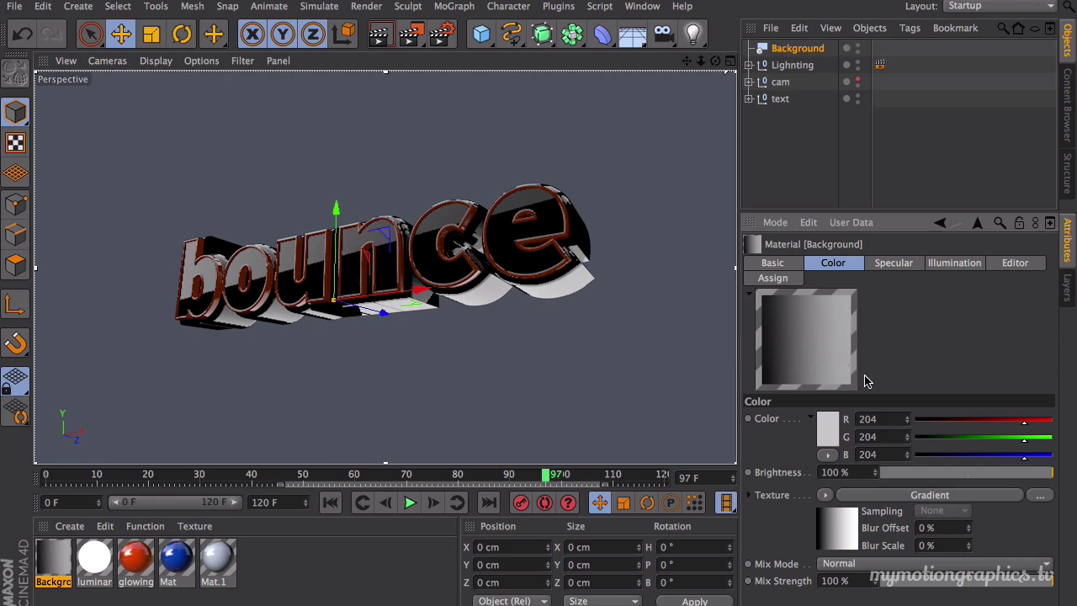
Compare the gradient on the Sphere preview shape, and restore the Plane preview for the Background material.
right_click(840, 318)
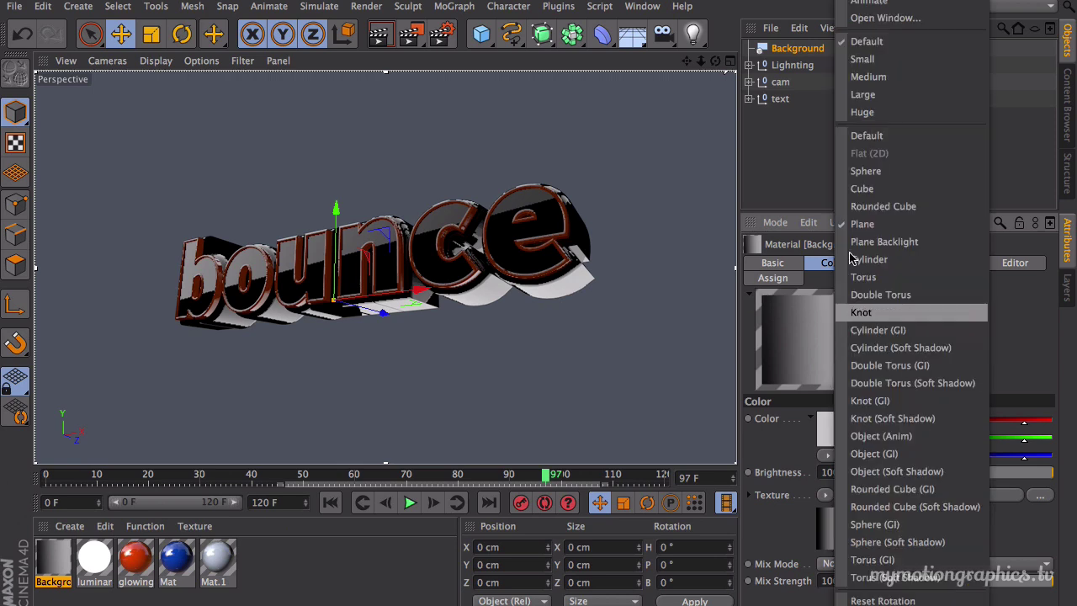
click(870, 177)
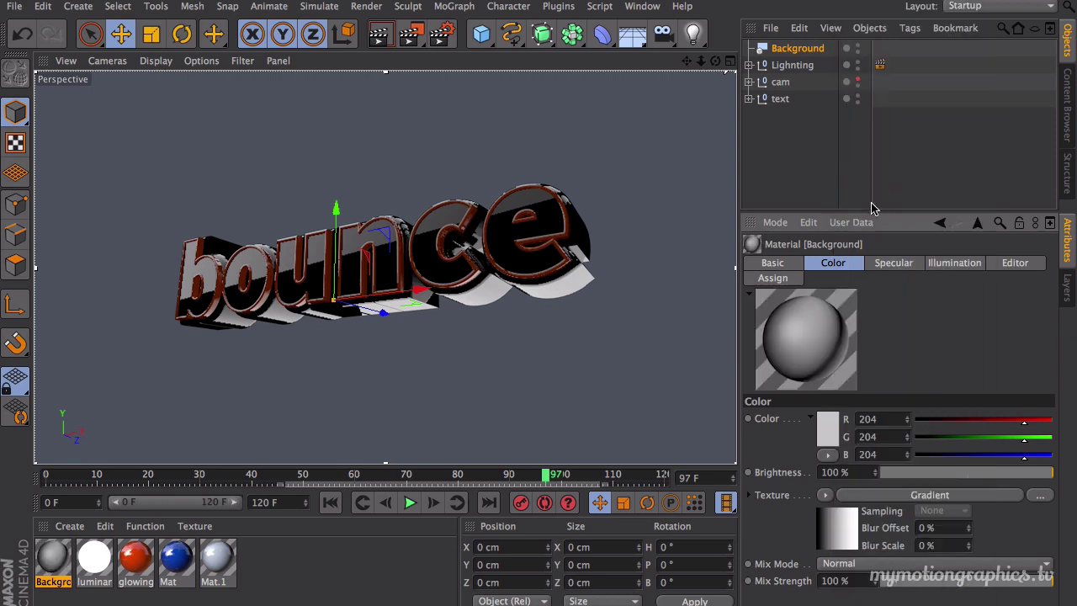
right_click(805, 325)
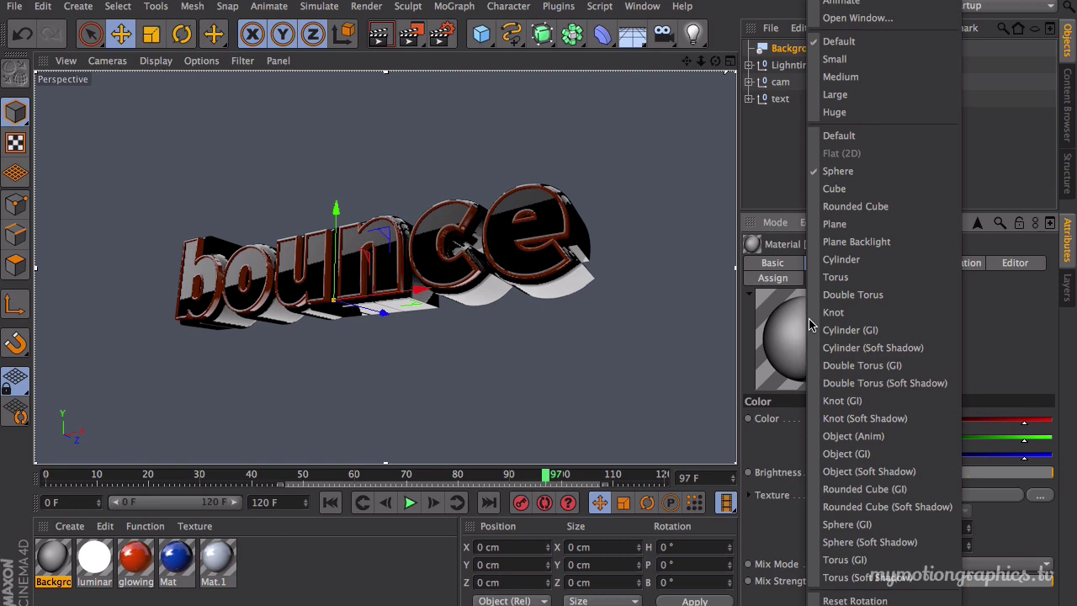
click(846, 225)
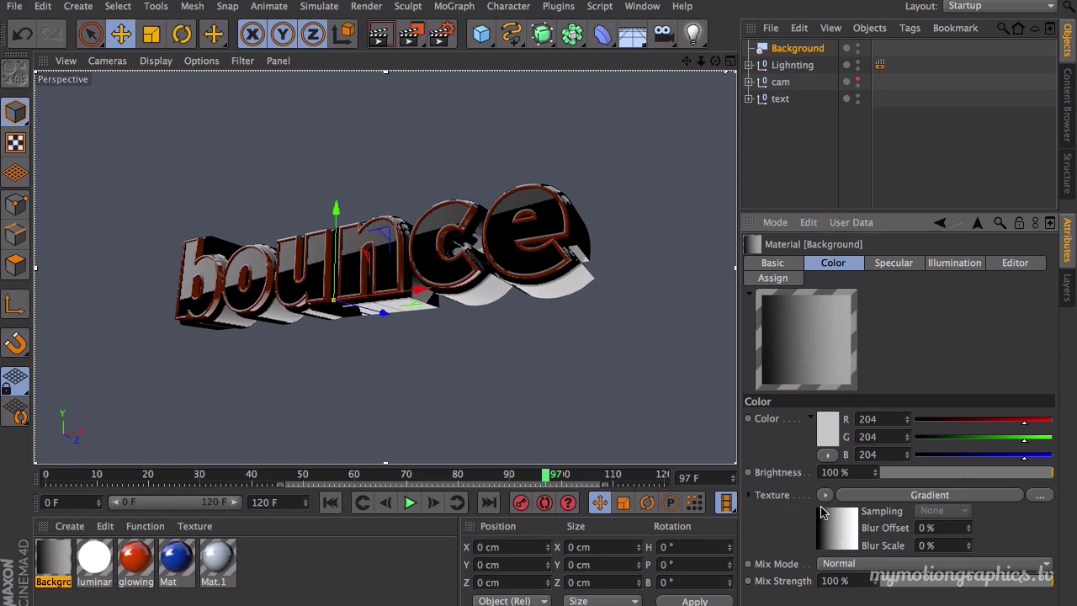
Open the Background material's gradient shader and set its type to 2D - Circular.
drag(866, 217, 880, 140)
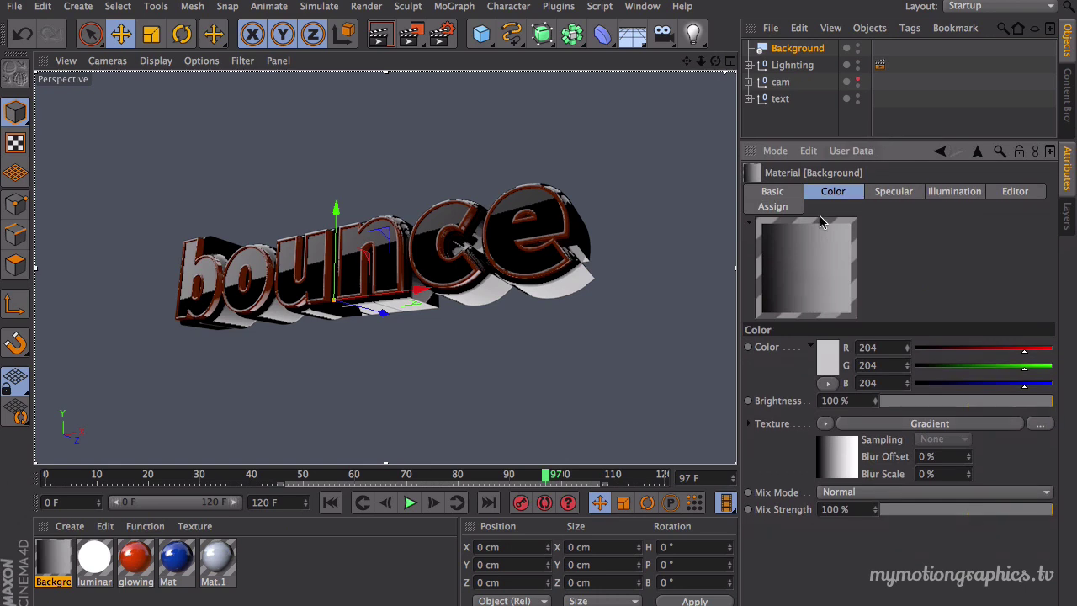
click(842, 455)
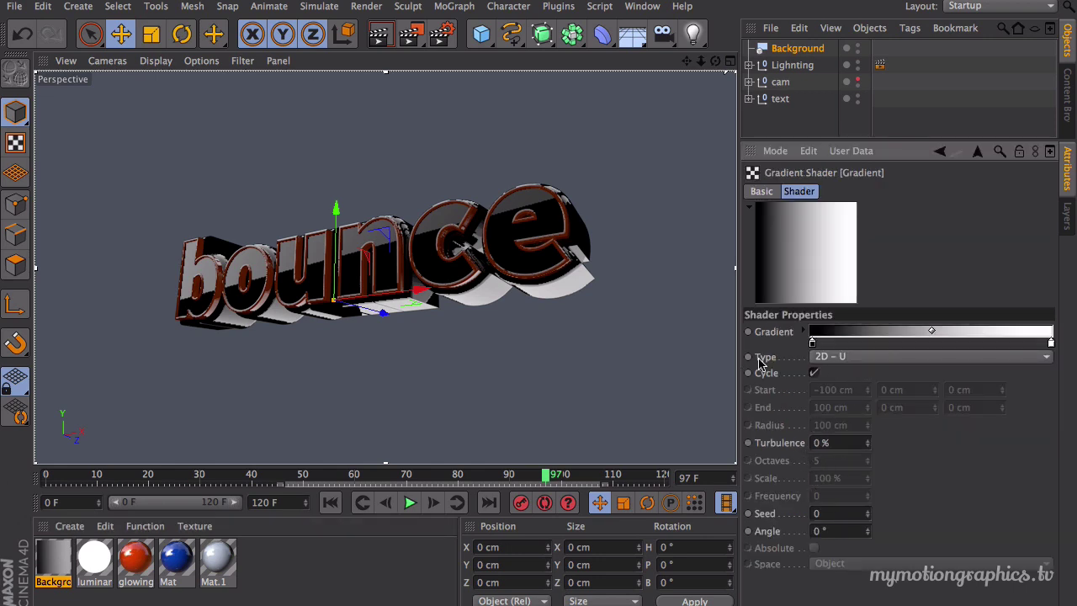
click(867, 359)
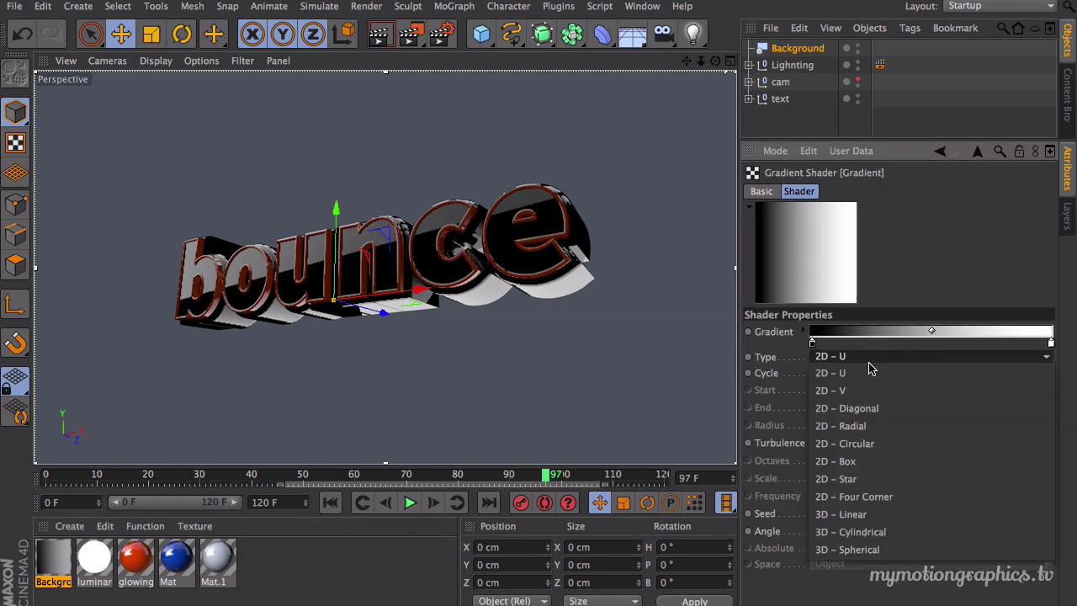
click(878, 443)
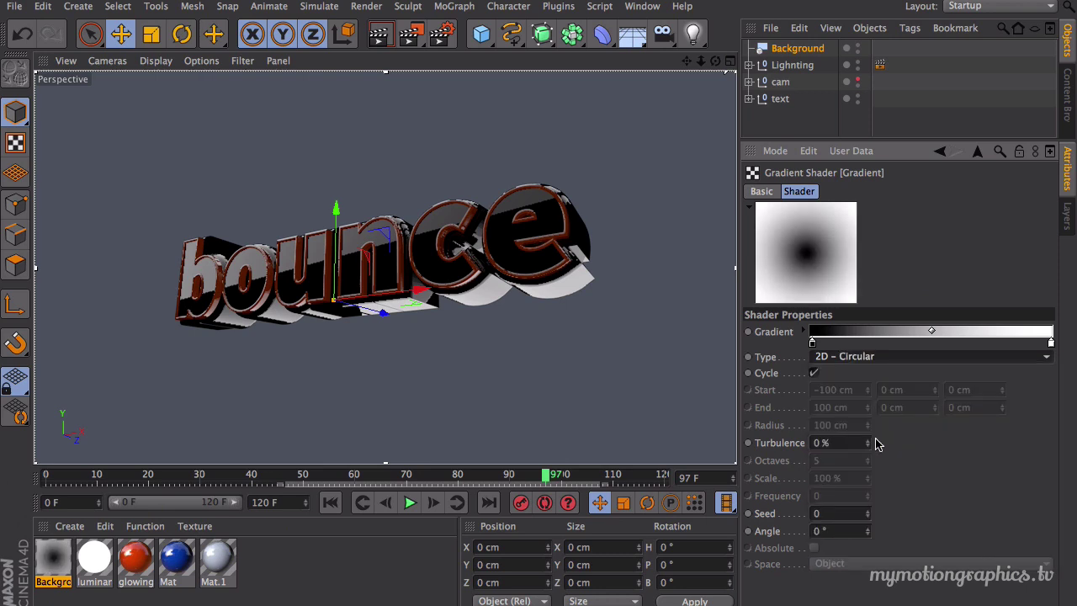
click(829, 358)
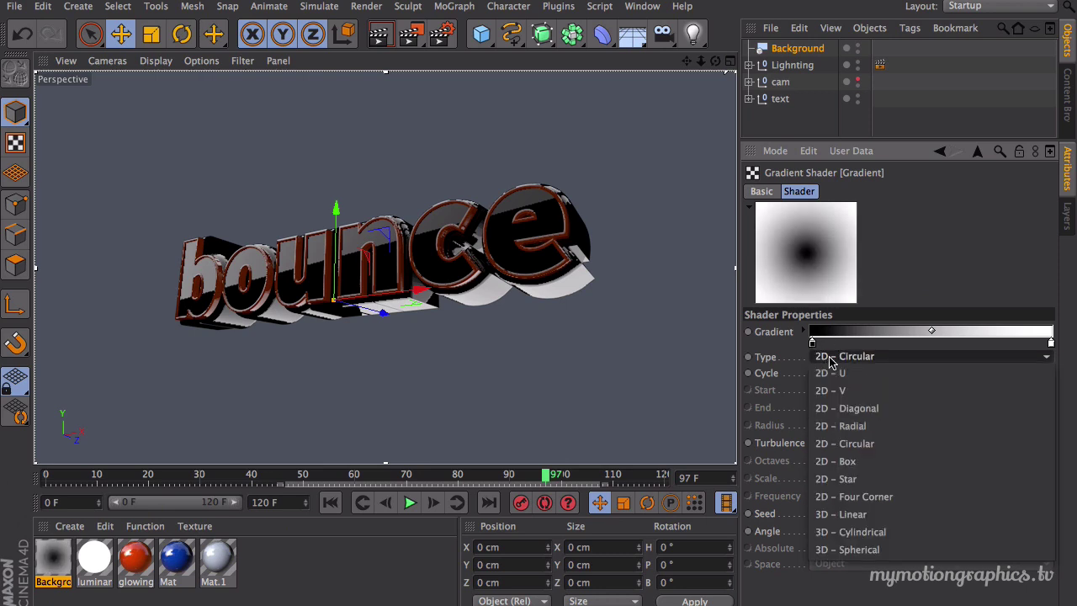
click(787, 354)
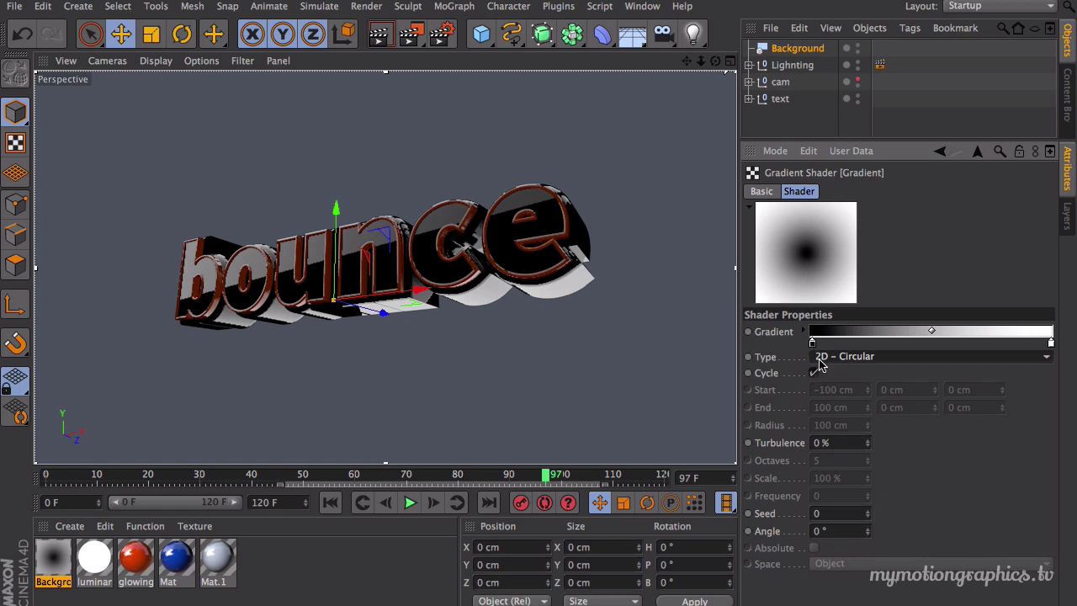
Color the circular gradient from dark red at the center to black at the edge, and apply the material to the Background object.
double_click(814, 344)
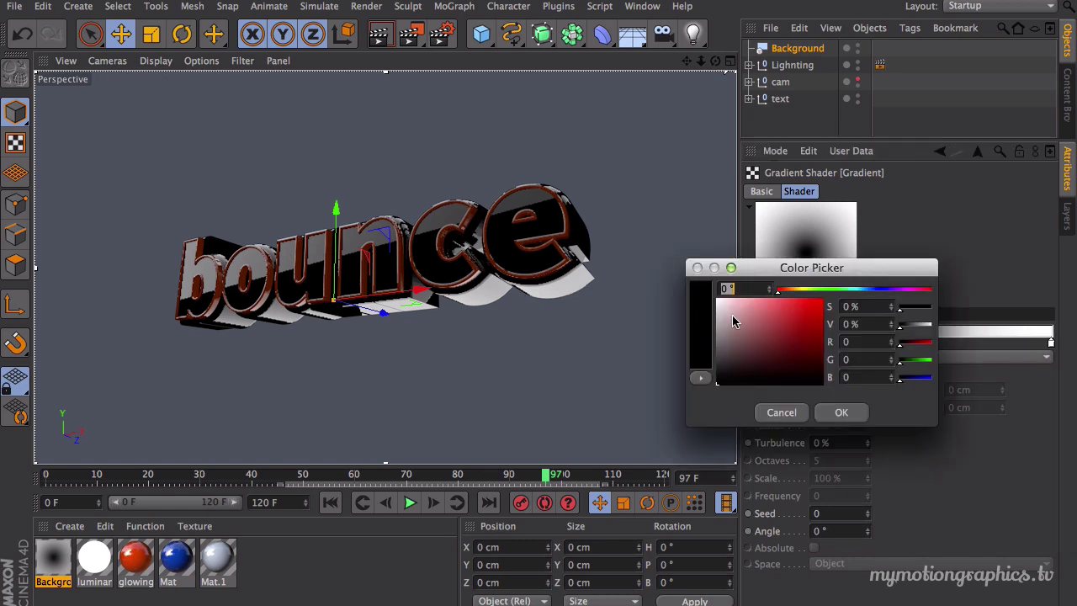
drag(818, 314, 801, 350)
click(832, 412)
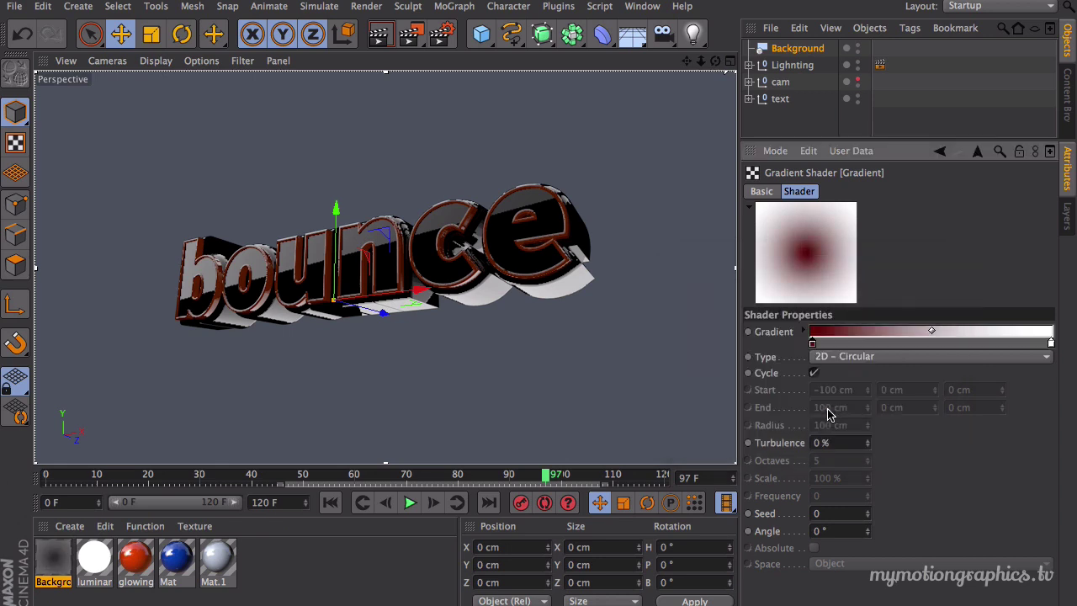
double_click(1052, 344)
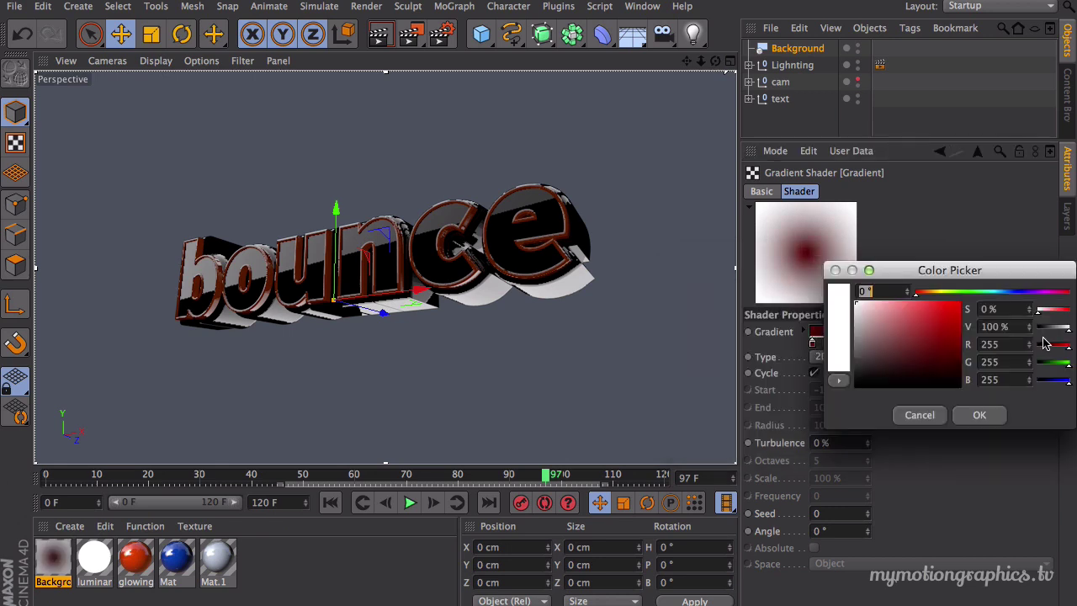
drag(926, 373, 955, 389)
click(968, 414)
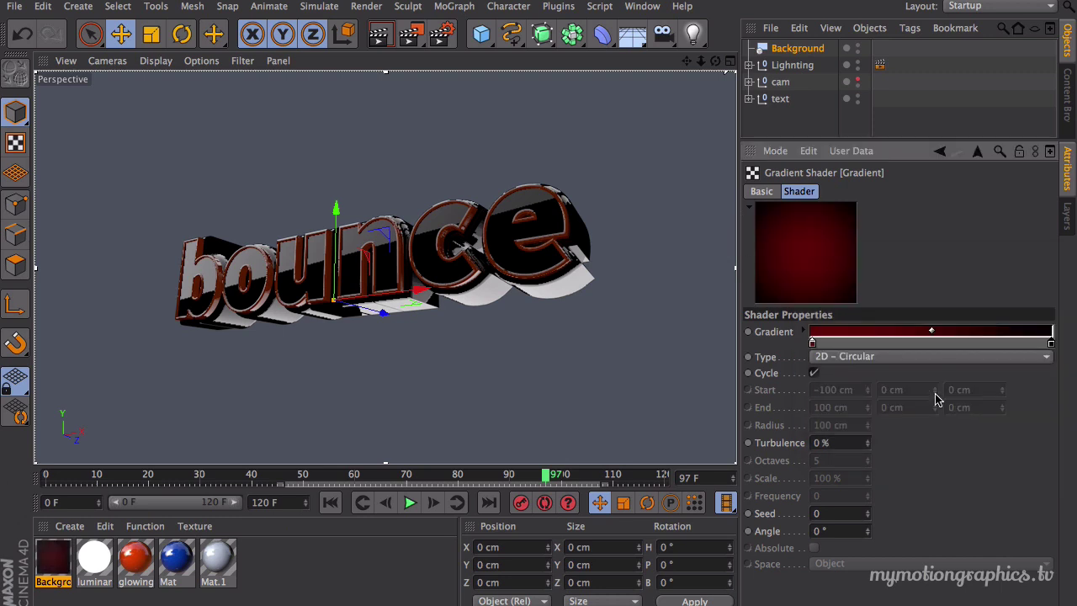
drag(55, 565, 805, 51)
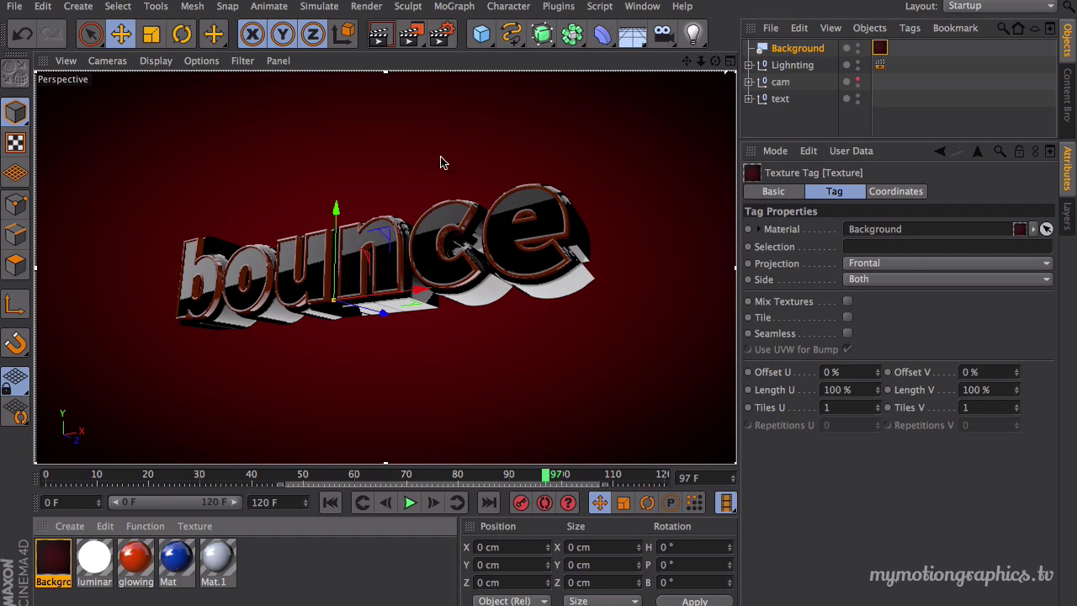
Add the Global Illumination effect to the render settings and render the perspective view.
click(441, 34)
drag(475, 186, 598, 85)
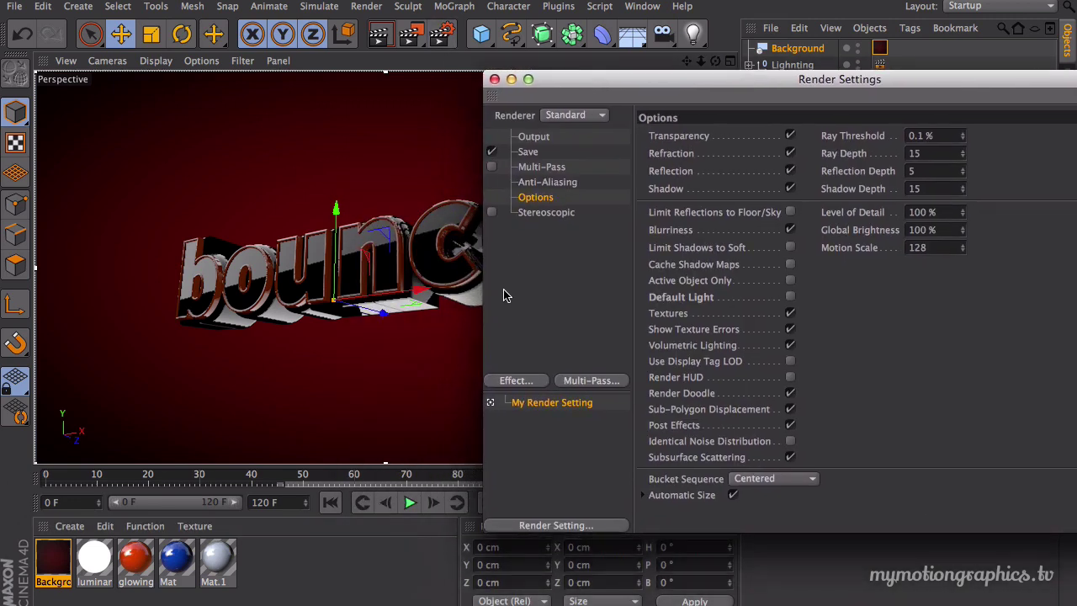
click(515, 381)
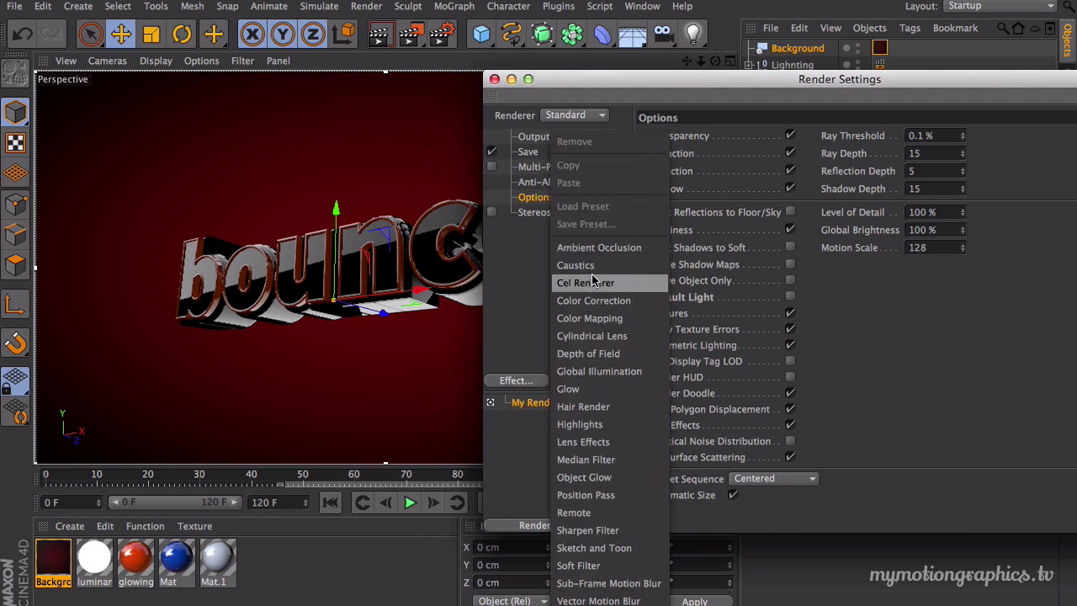
click(603, 372)
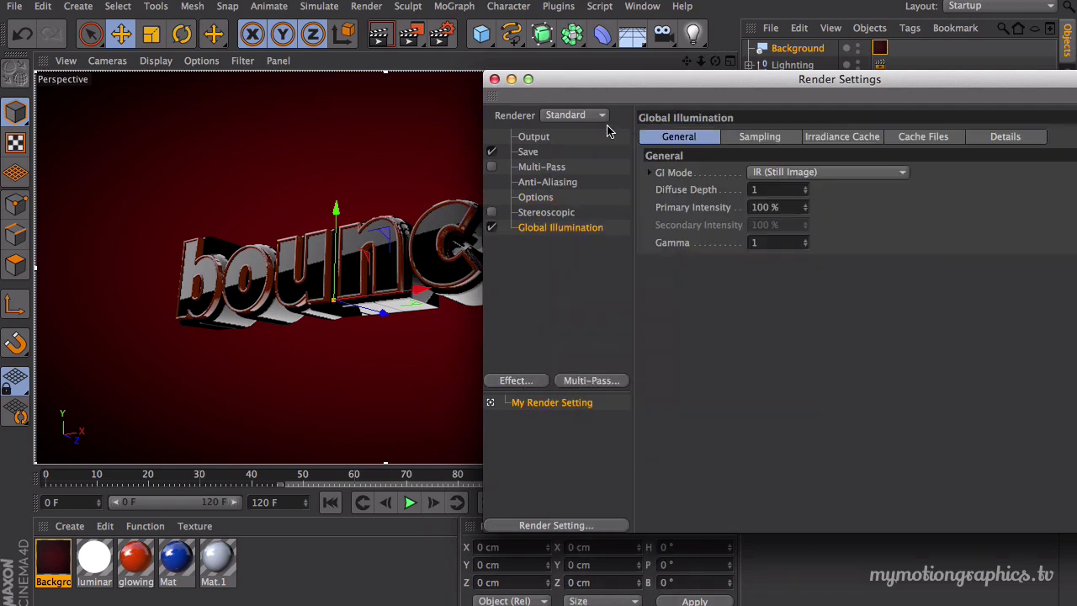
key(super+r)
Move the Render Settings window clear of the viewport to examine the rendered bounce text with Global Illumination.
mouse_move(610, 81)
mouse_down()
mouse_move(805, 138)
mouse_move(838, 230)
mouse_move(850, 153)
mouse_move(650, 81)
mouse_move(594, 82)
mouse_up()
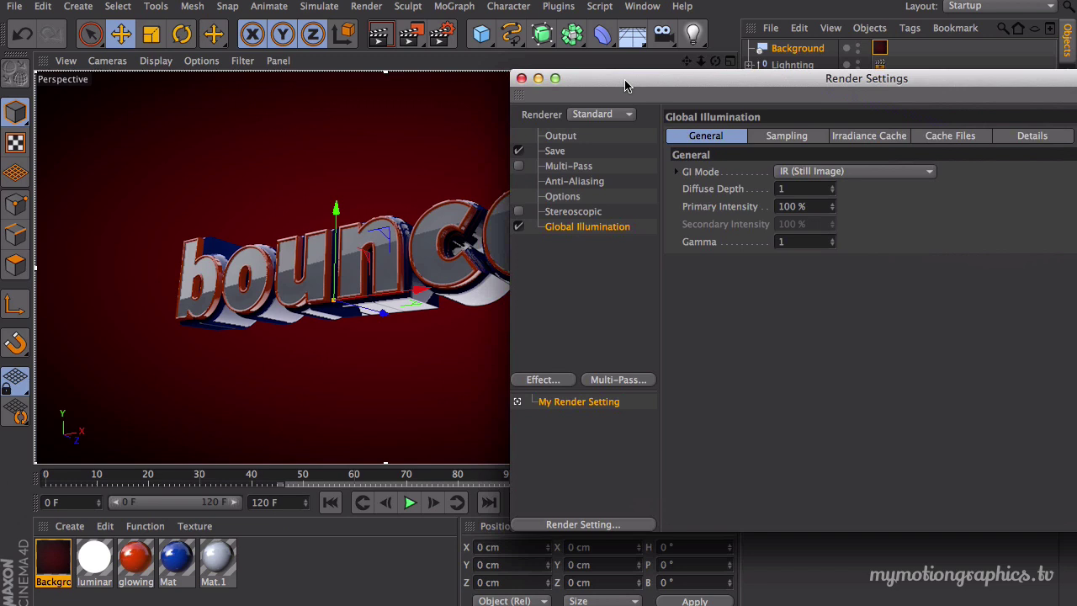
drag(625, 85, 610, 71)
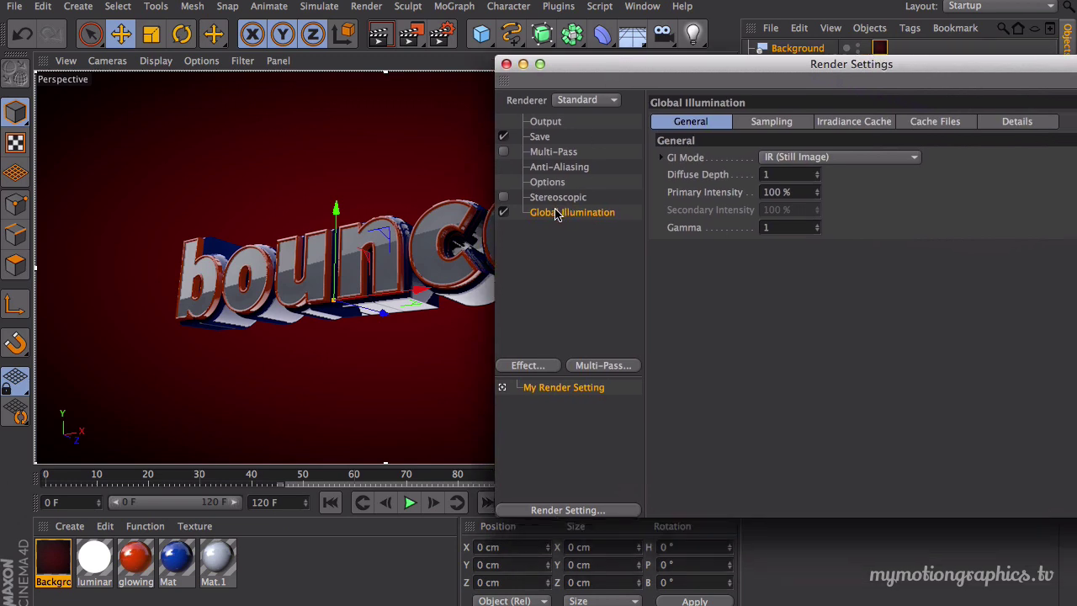
drag(623, 68, 659, 48)
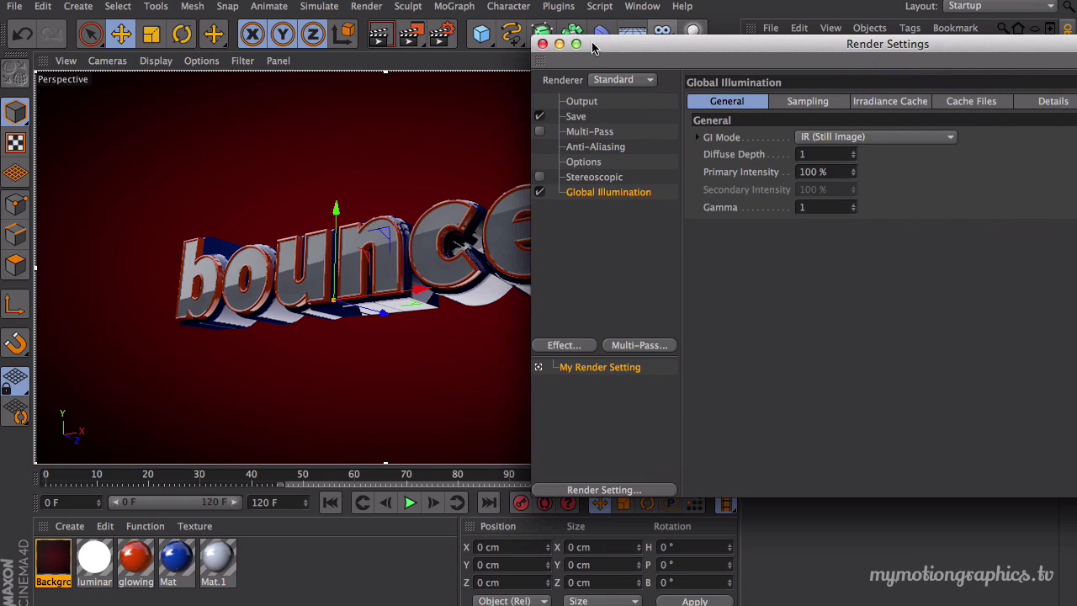
drag(594, 50, 614, 48)
drag(617, 53, 650, 41)
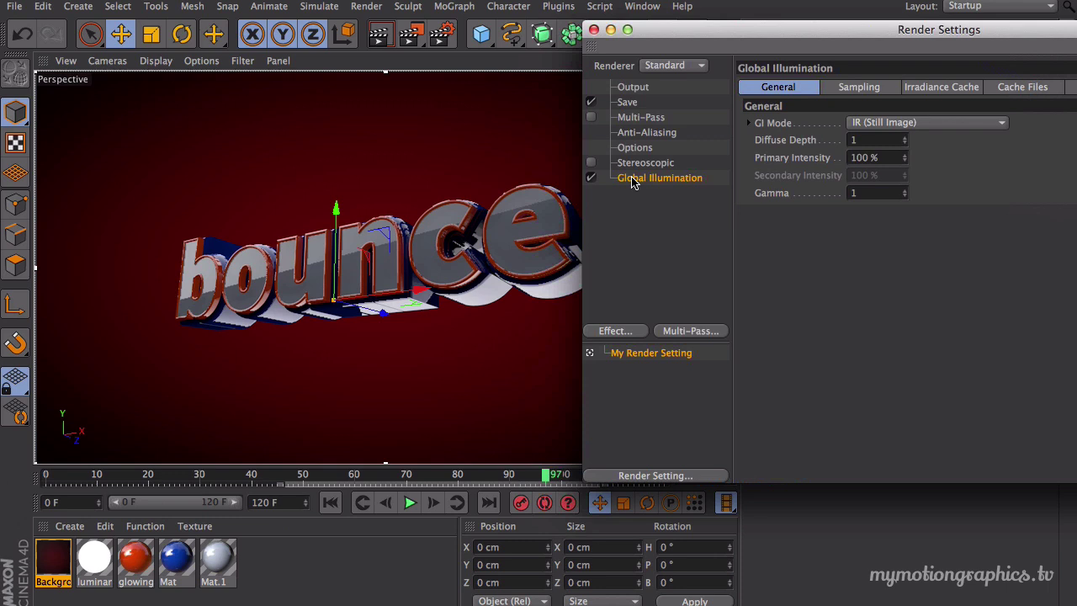
drag(647, 29, 759, 268)
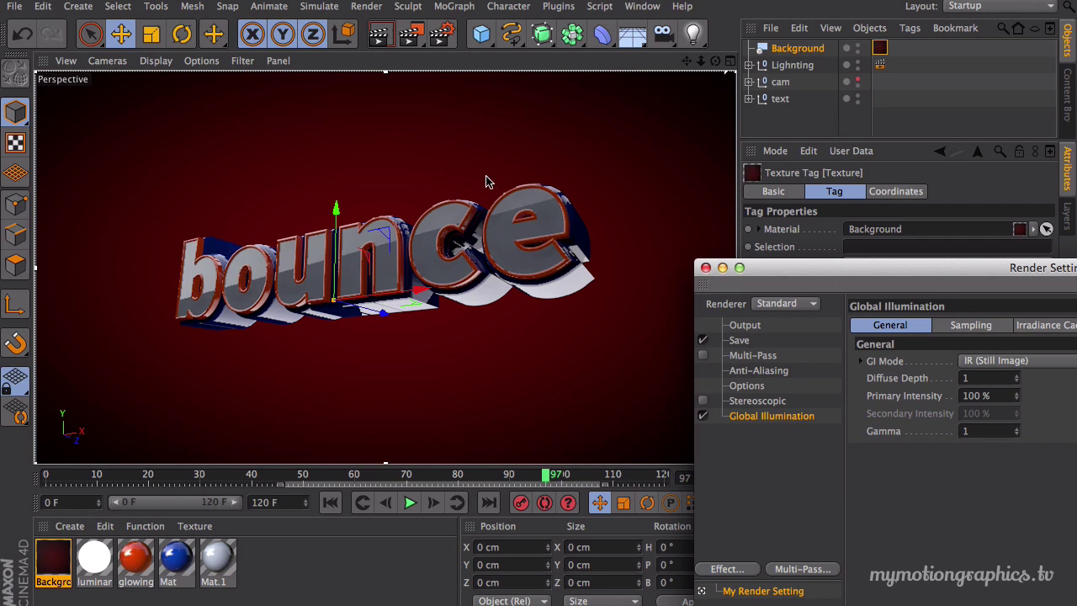
Set the Global Illumination diffuse depth to 2 and primary intensity to 200 %, and re-render the perspective view.
drag(854, 267, 791, 153)
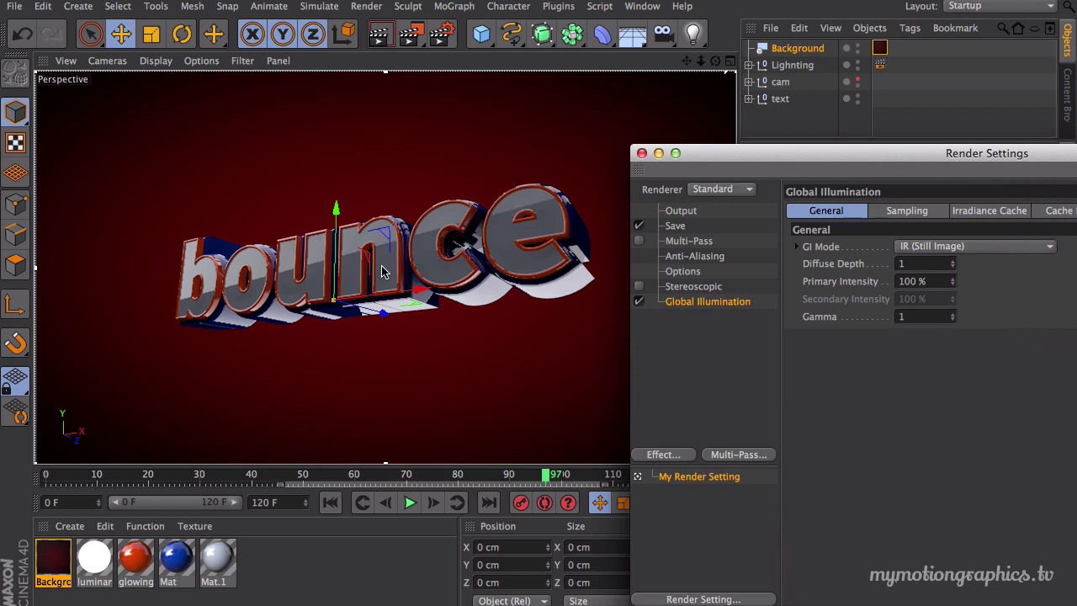
drag(715, 155, 745, 123)
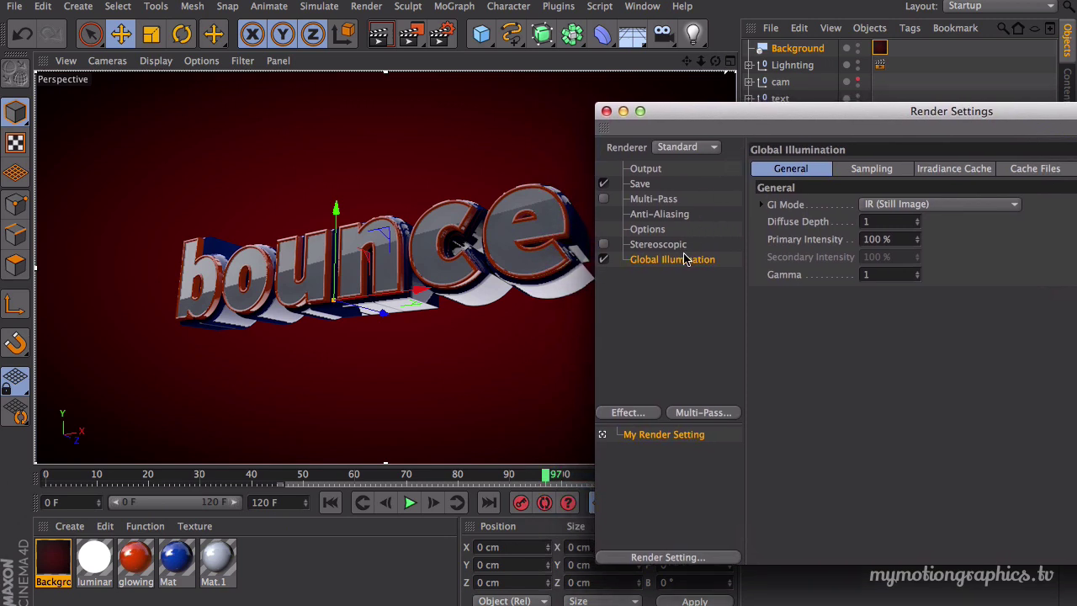
key(super+r)
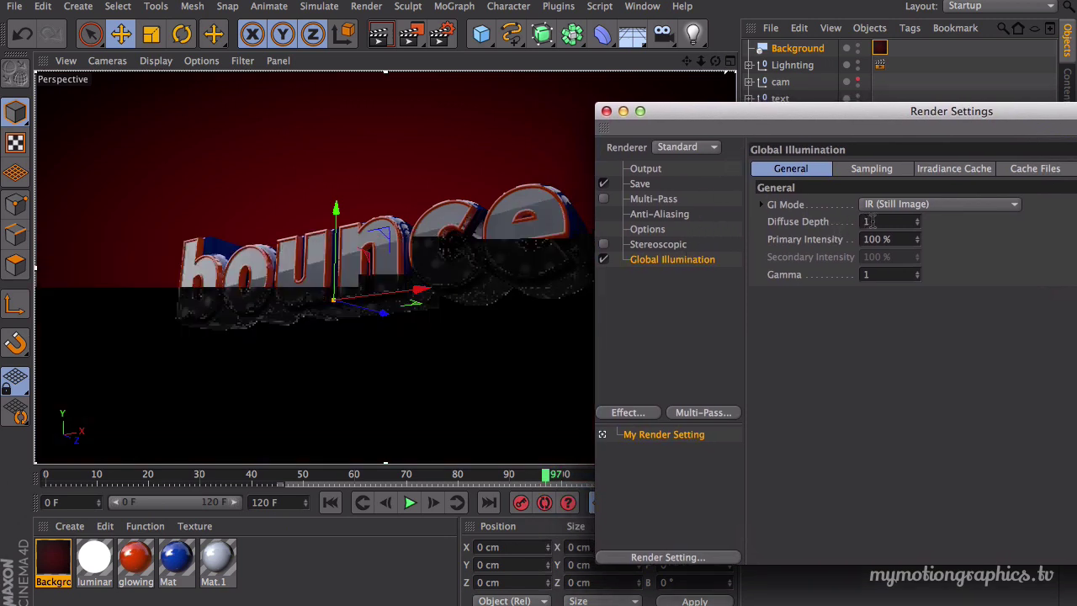
drag(801, 123, 776, 100)
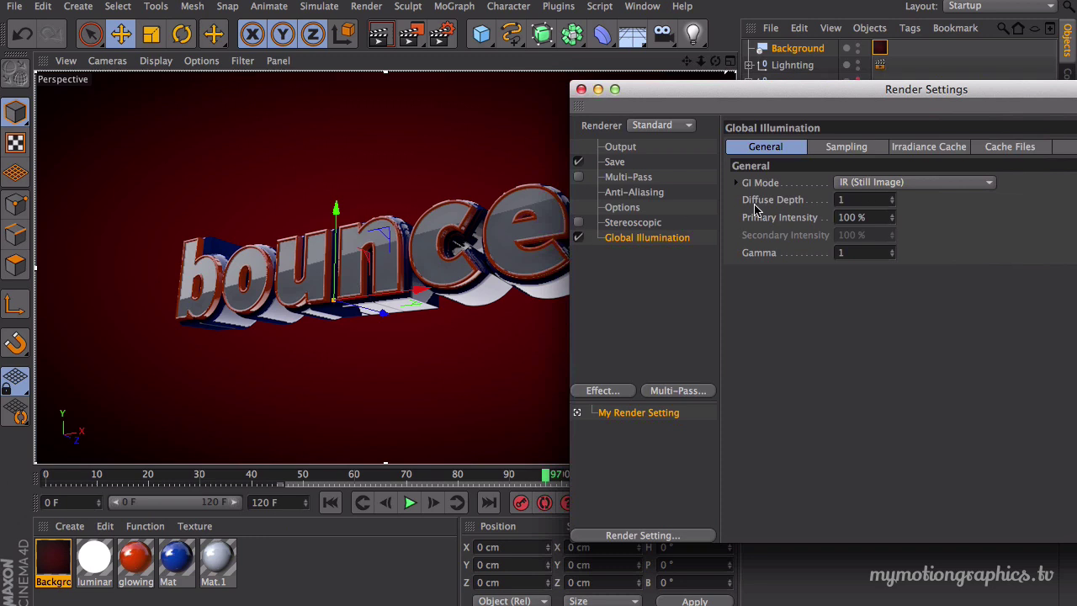
click(892, 196)
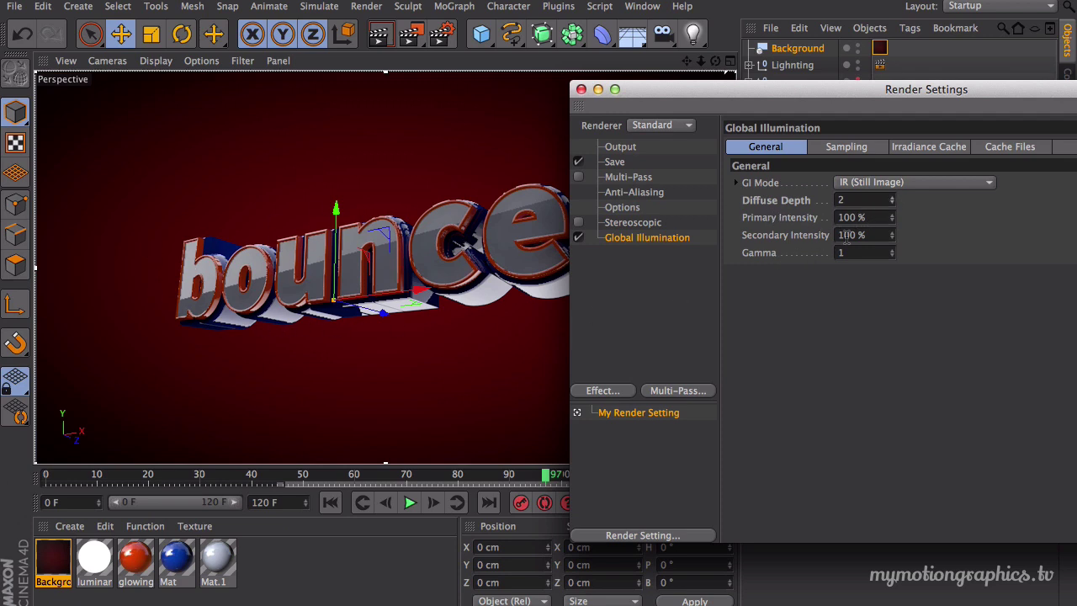
click(880, 220)
text(200)
key(Return)
key(super+r)
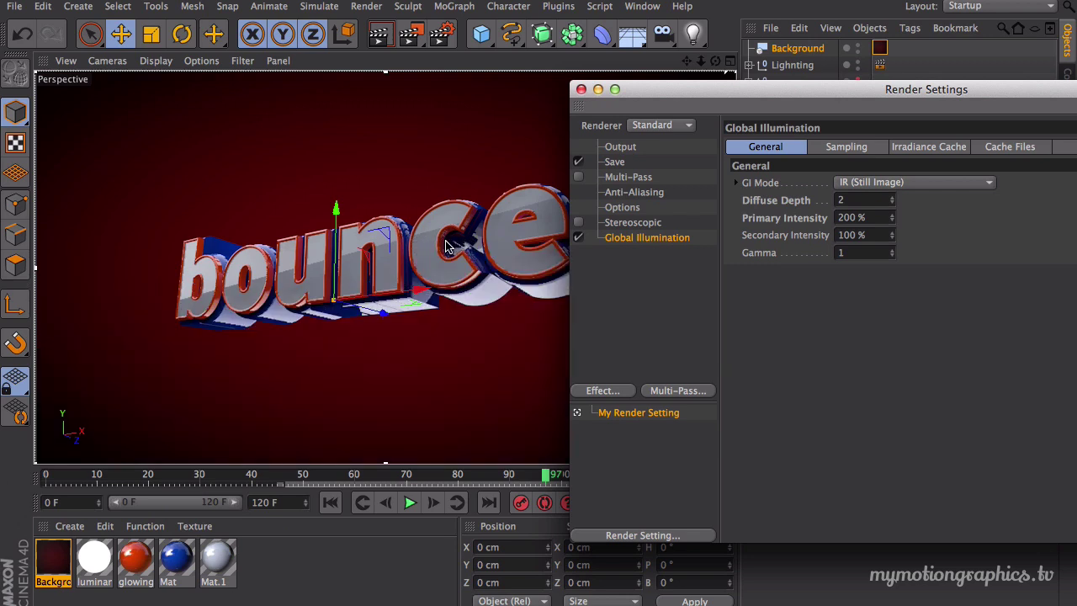
Raise the Global Illumination diffuse depth to 3 and secondary intensity to 150 %, keeping the rendered text clear of the settings window.
double_click(864, 201)
text(3)
key(Return)
click(888, 234)
text(150)
key(Return)
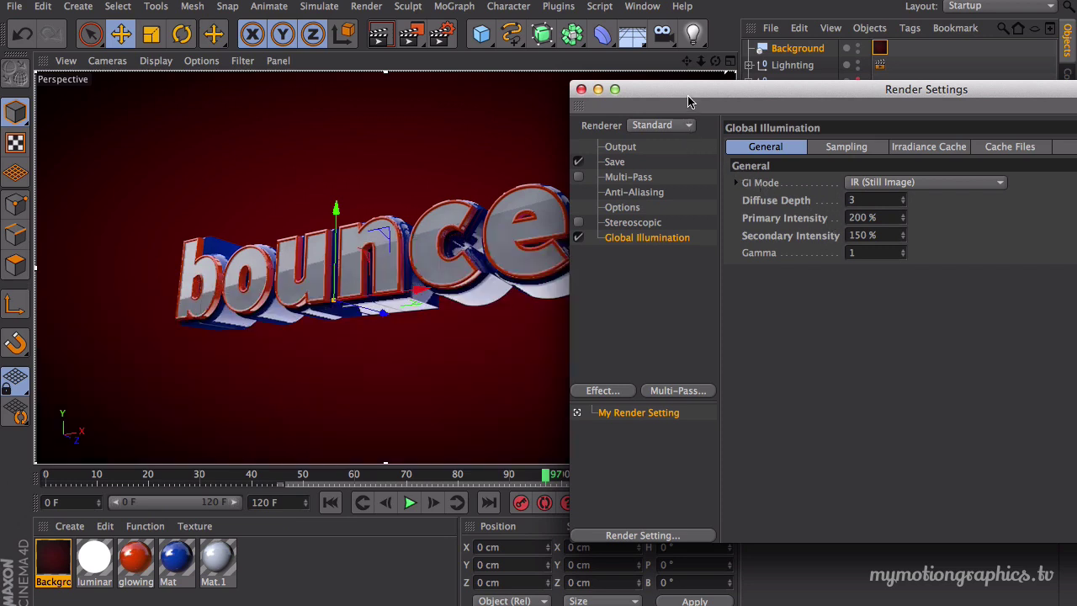
drag(682, 105, 838, 250)
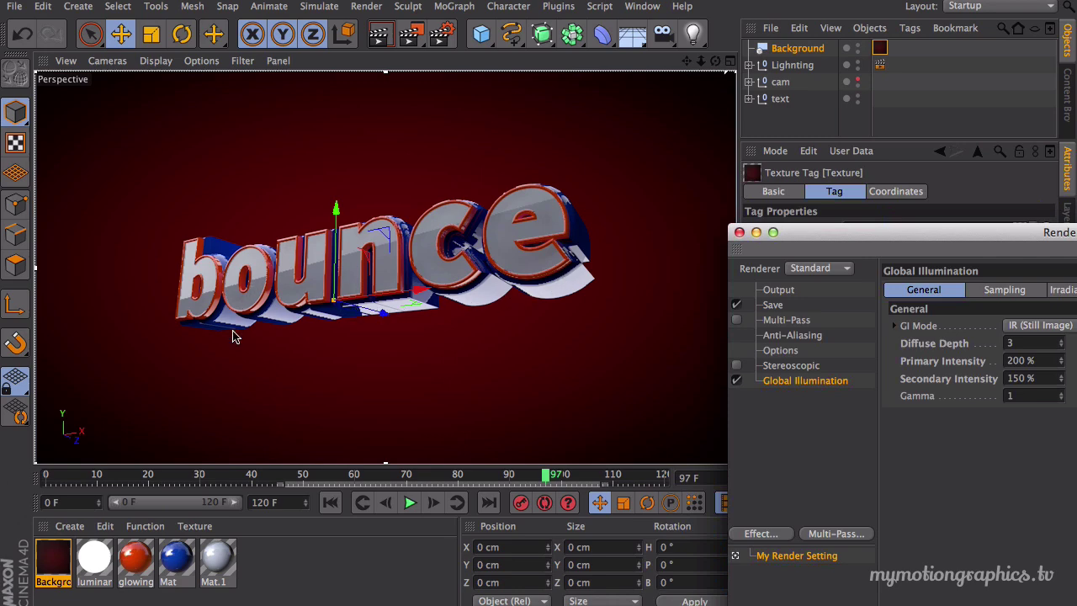
Set the reflection of the glowing red, Mat and Mat.1 materials together to 23 % brightness and 48 % mix strength.
drag(278, 546, 126, 585)
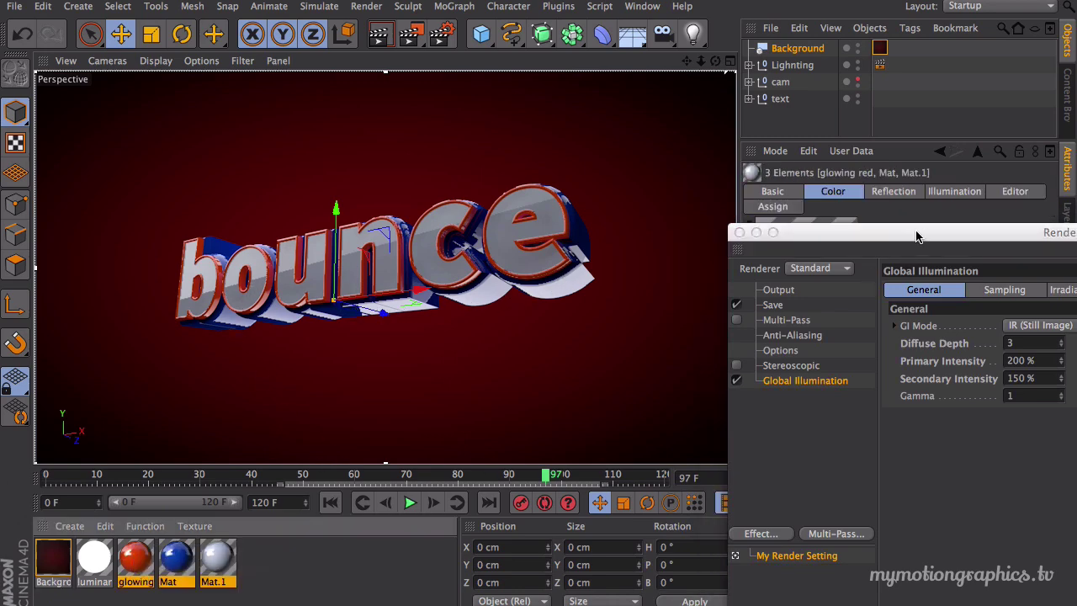
drag(917, 244, 306, 273)
click(150, 268)
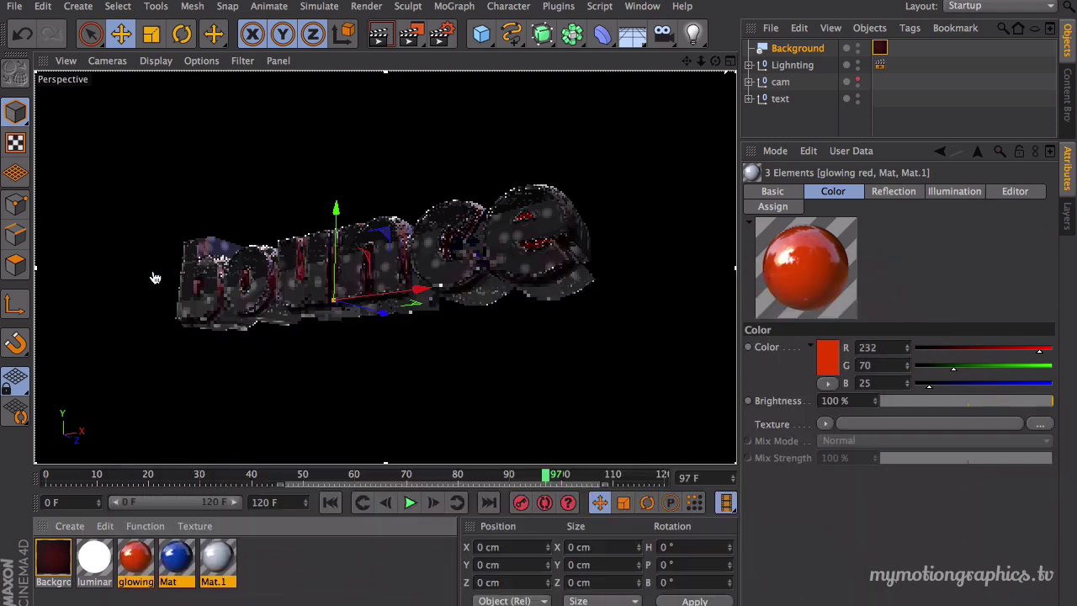
click(894, 196)
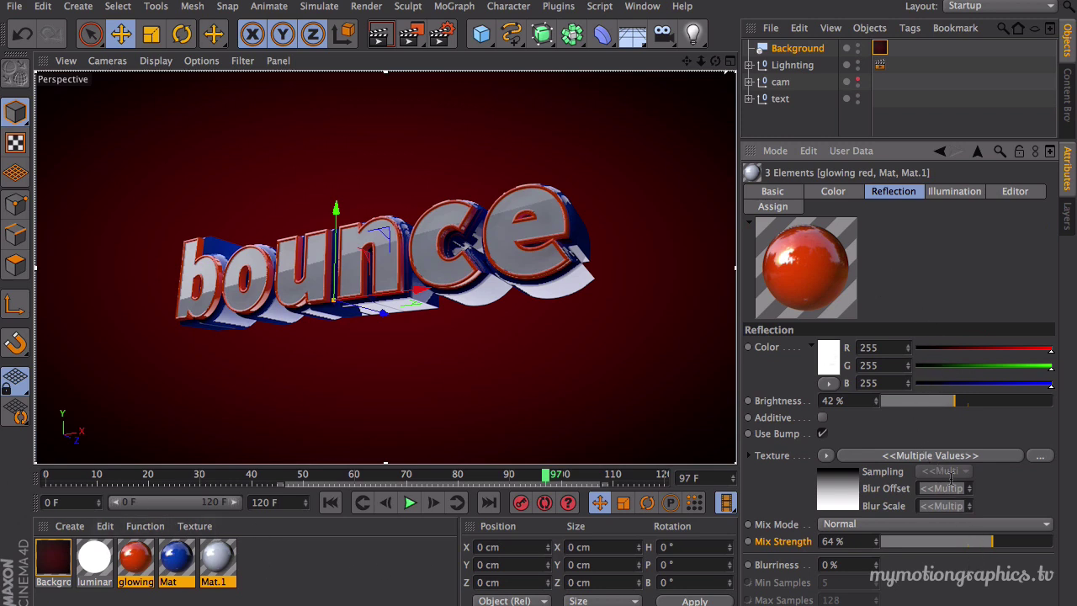
click(923, 403)
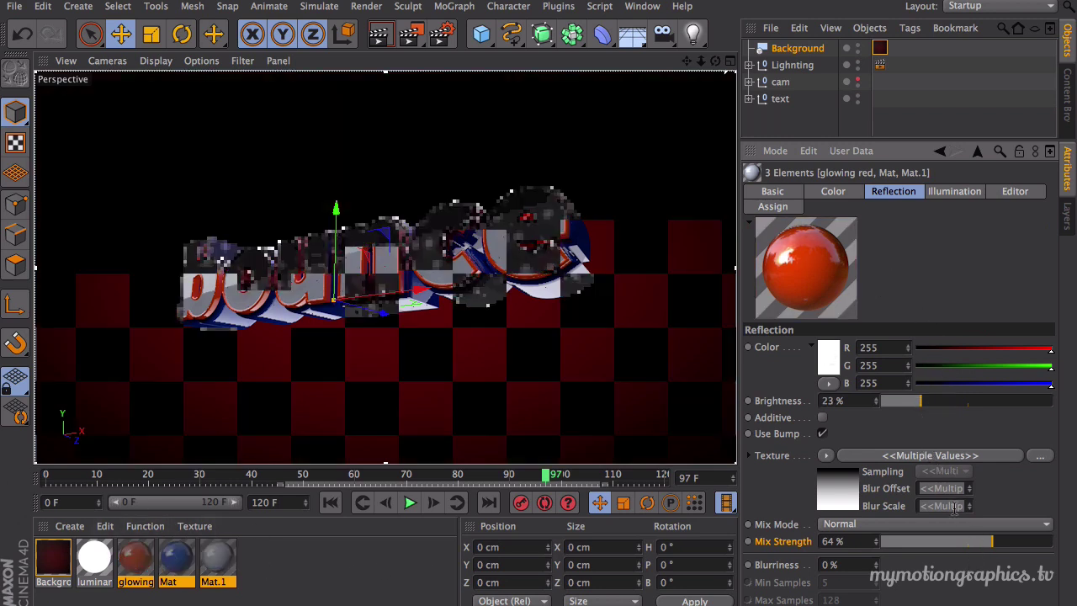
click(964, 543)
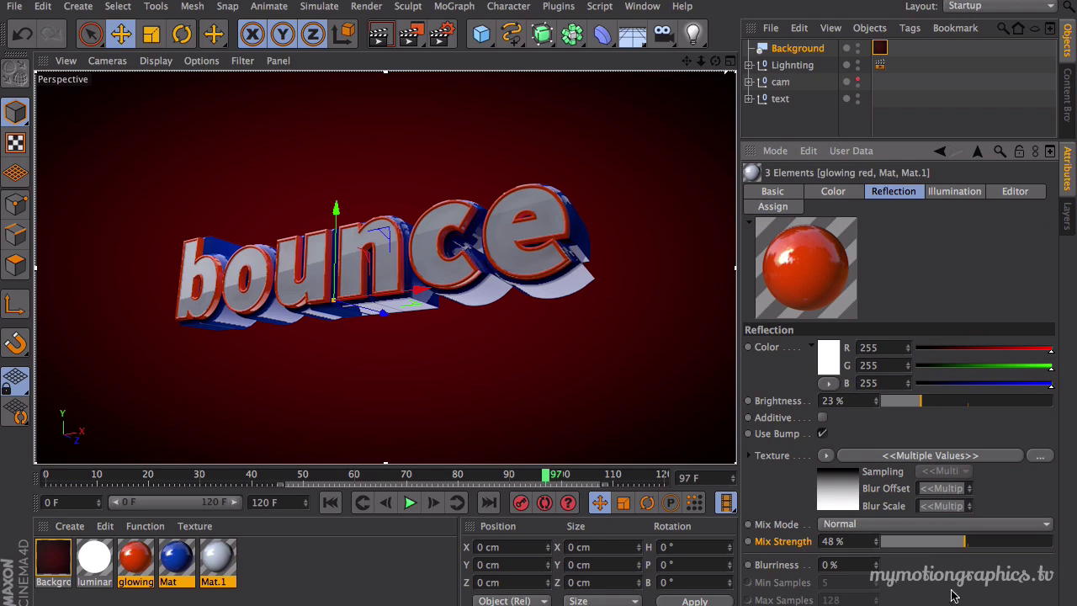
click(357, 566)
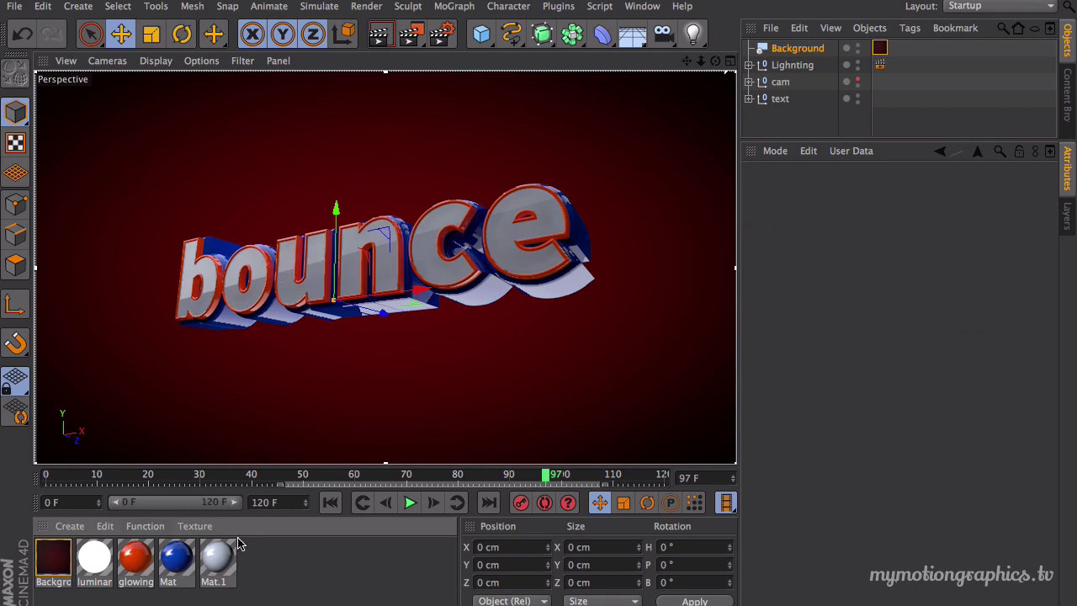
Reduce the blue Mat material's reflection to 16 % brightness and 22 % mix strength.
click(192, 560)
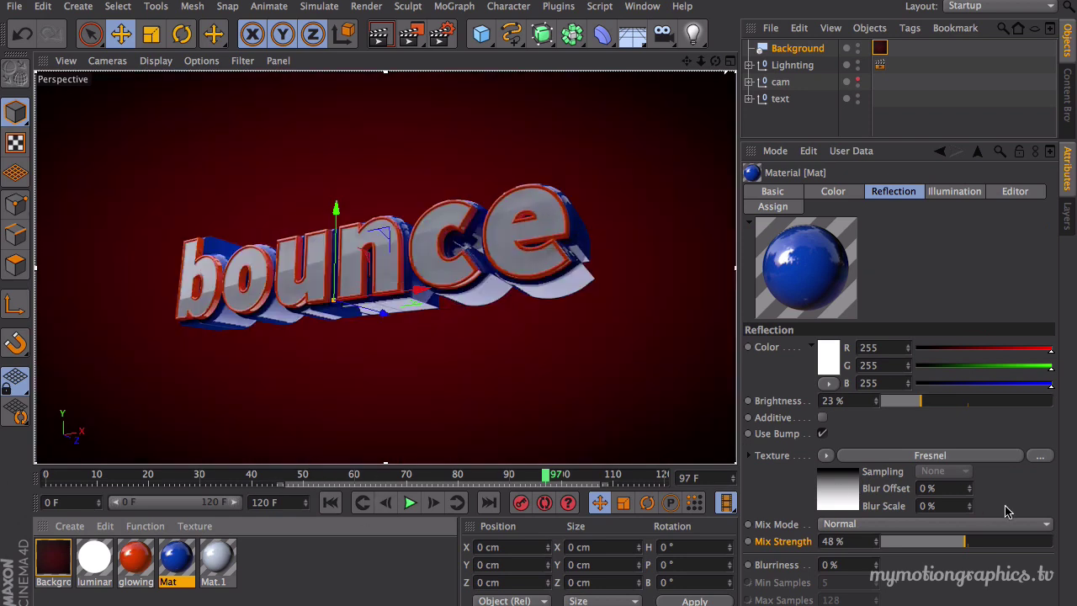
click(917, 406)
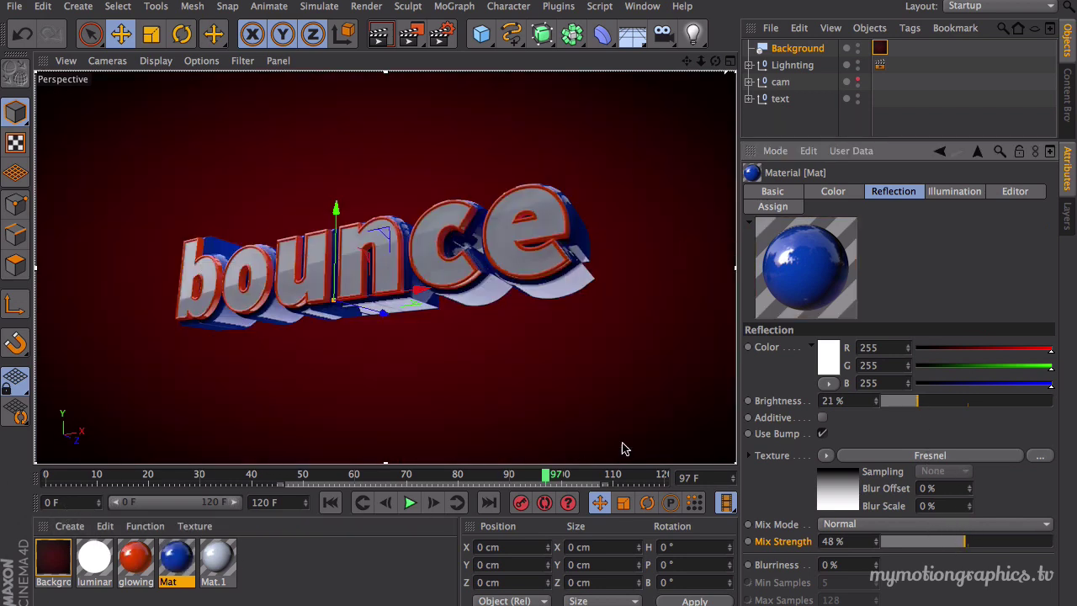
click(946, 543)
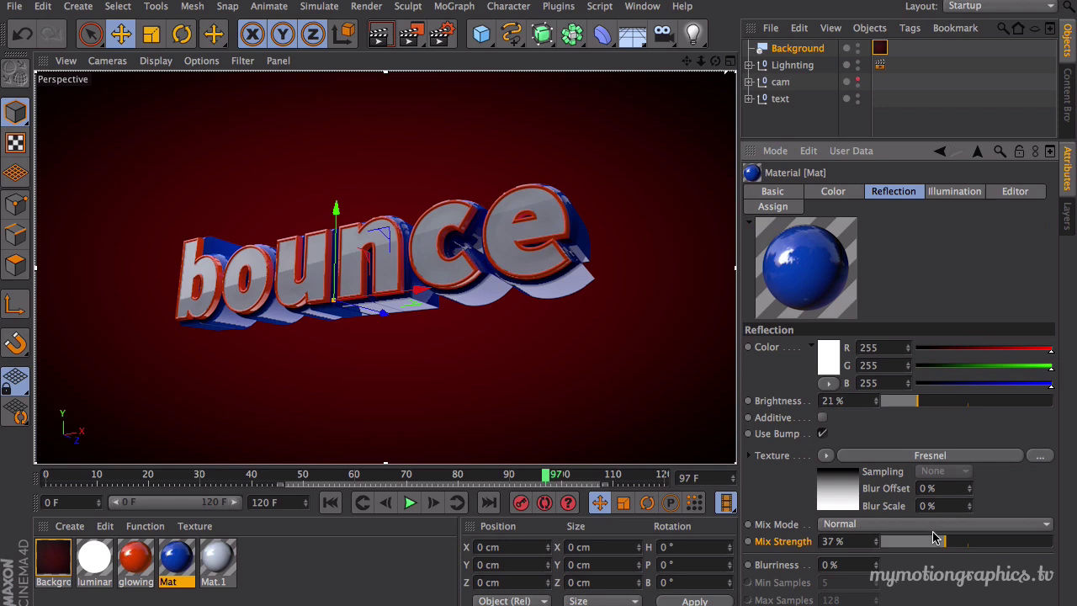
click(932, 543)
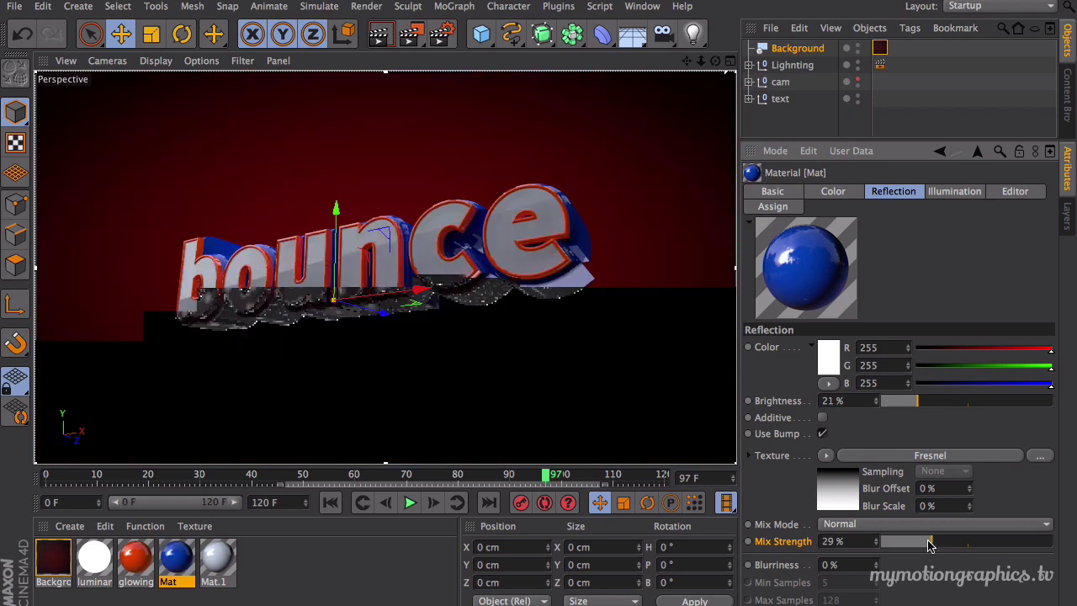
click(915, 542)
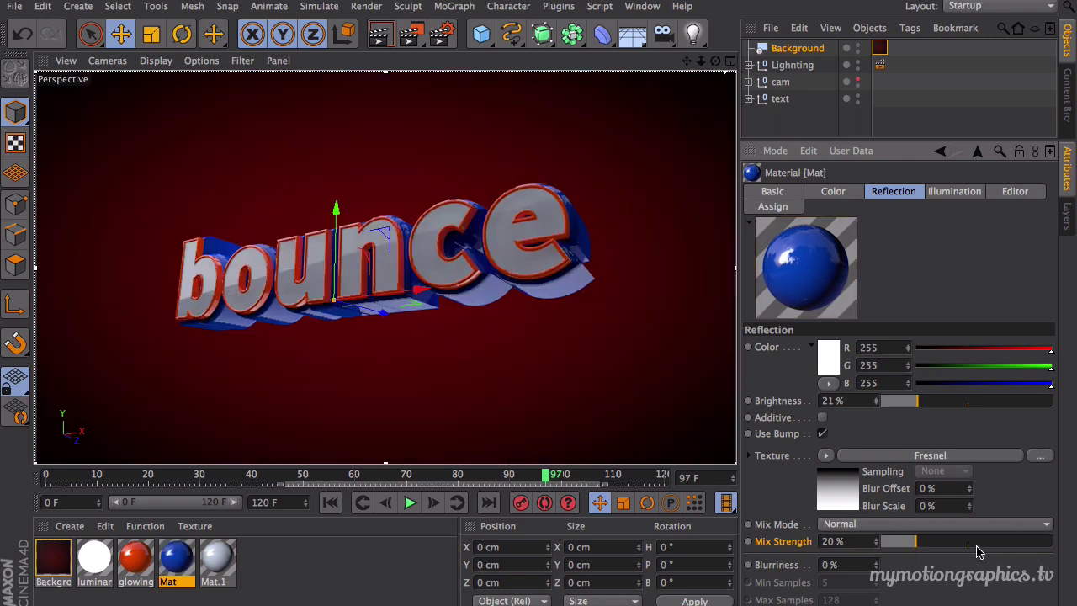
click(910, 542)
click(916, 403)
drag(916, 404, 908, 404)
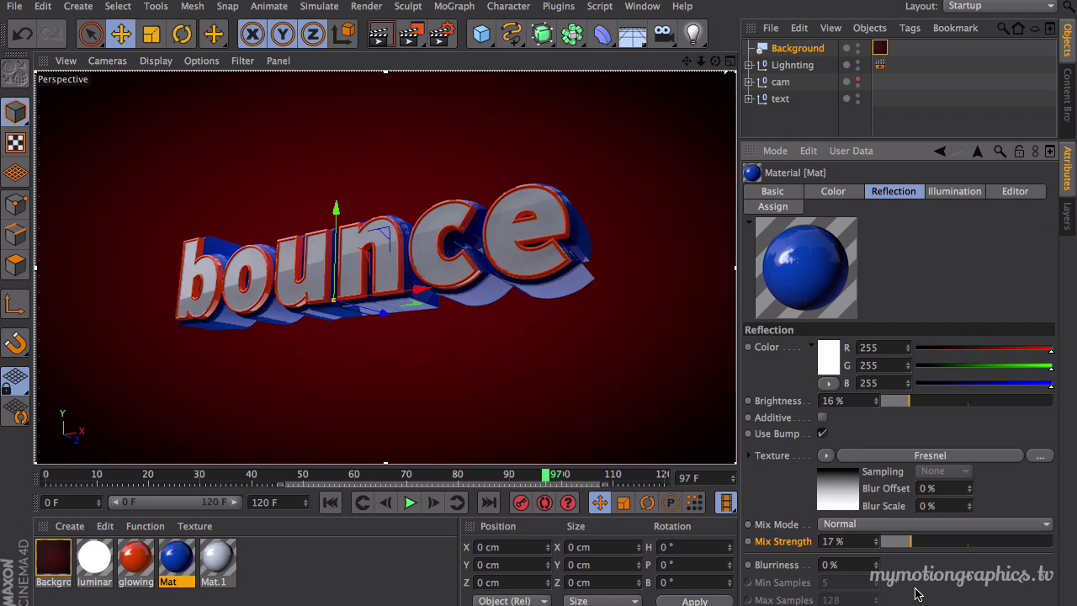
click(918, 541)
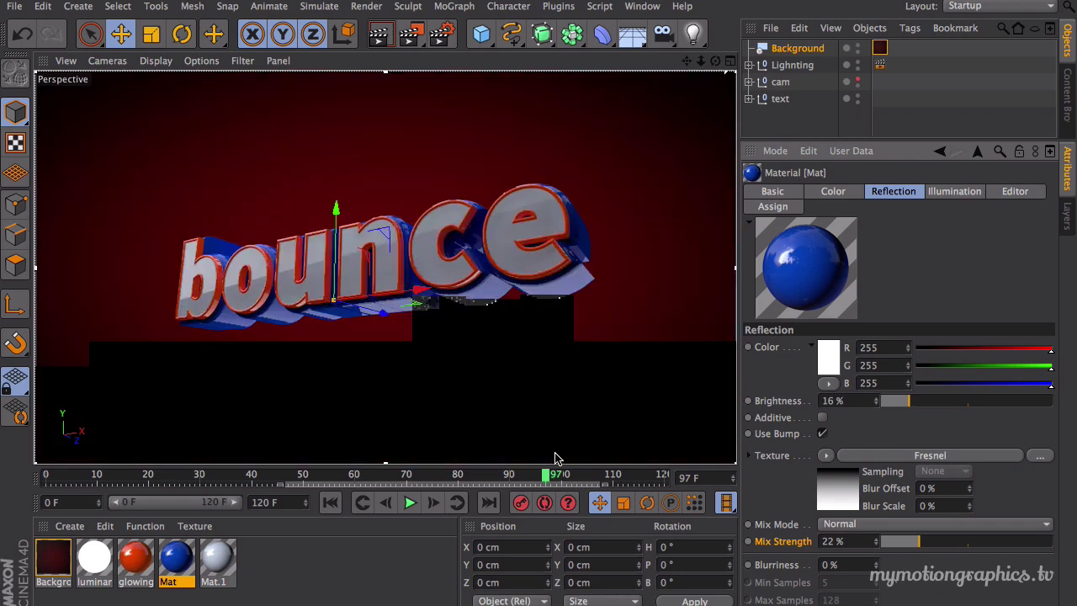
Set the Global Illumination sampling quality to Low in the render settings and close them.
click(442, 34)
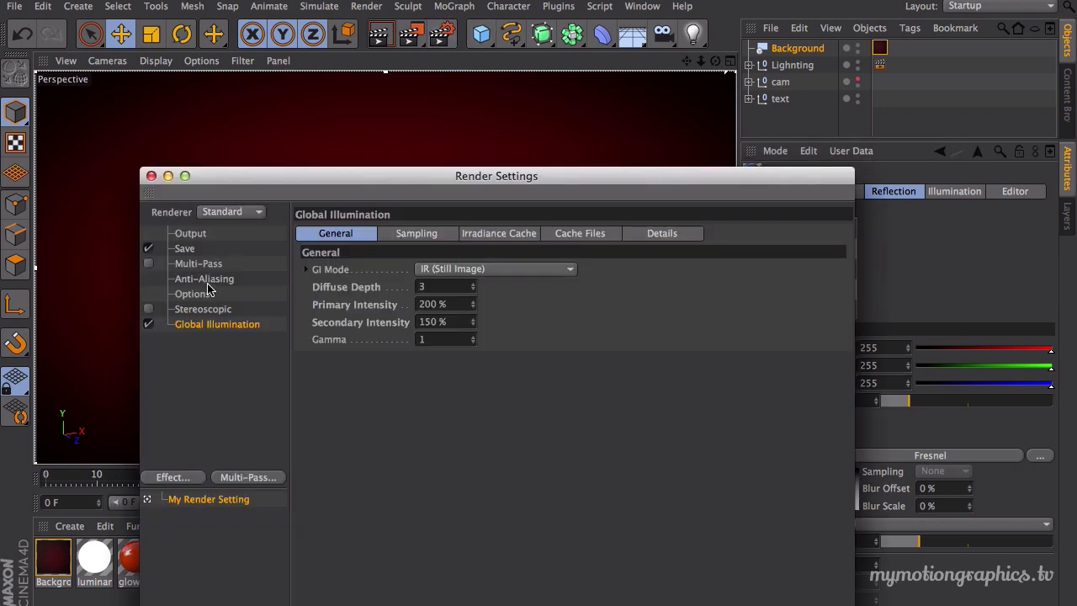
drag(276, 179, 338, 125)
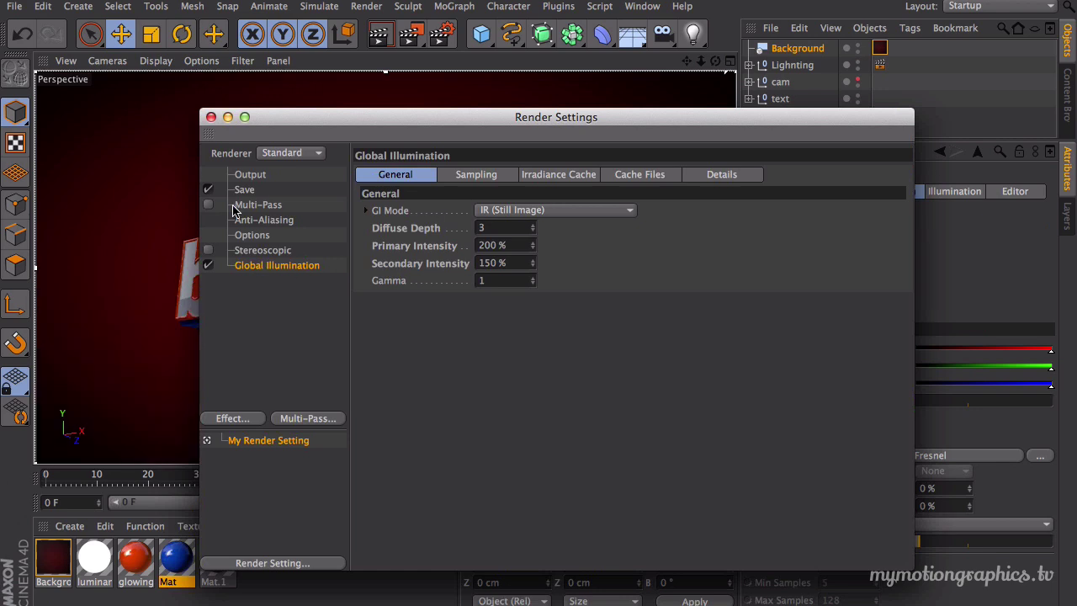
click(491, 174)
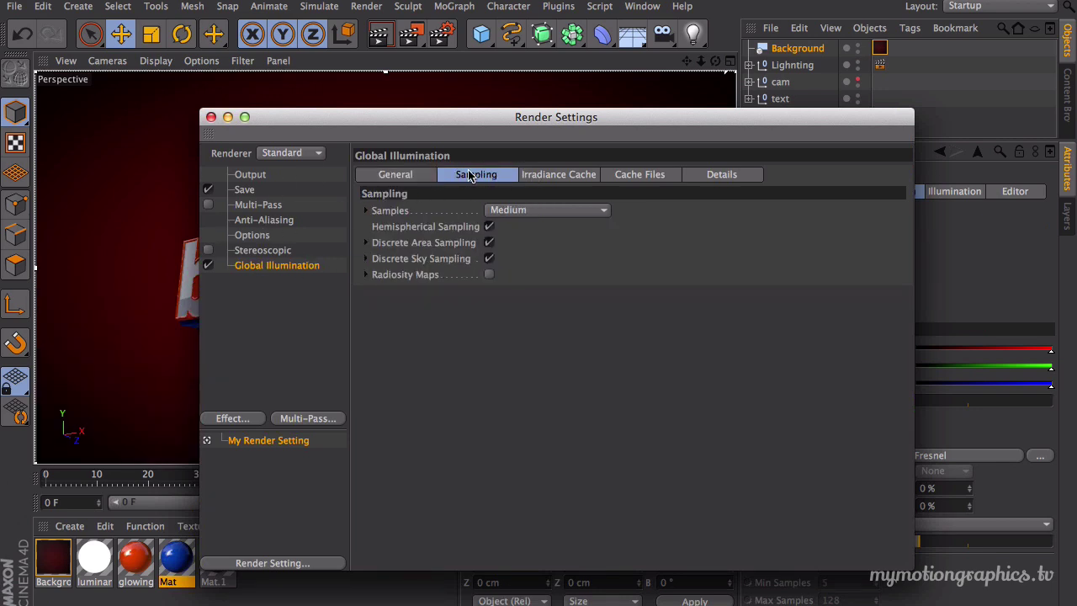
click(497, 211)
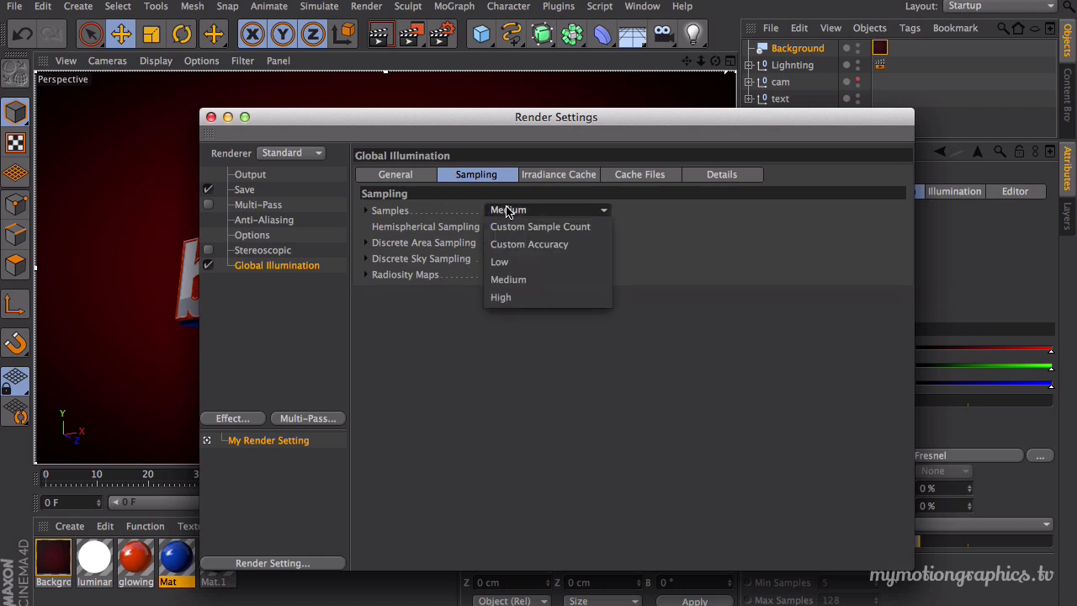
click(534, 259)
drag(333, 121, 475, 162)
click(345, 158)
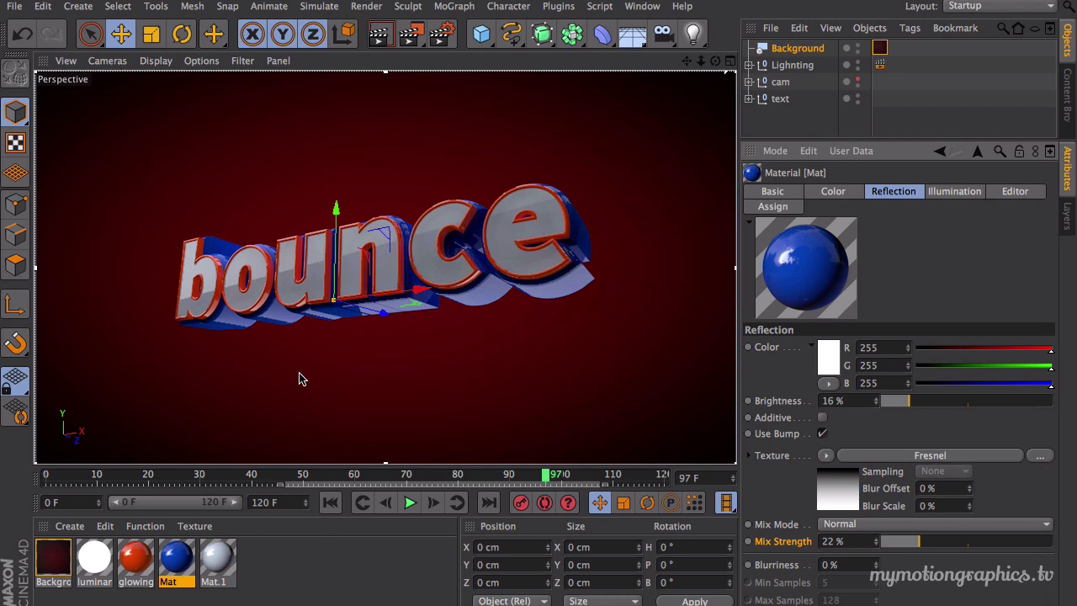
Rename the light grey Mat.1 material to "white".
click(131, 563)
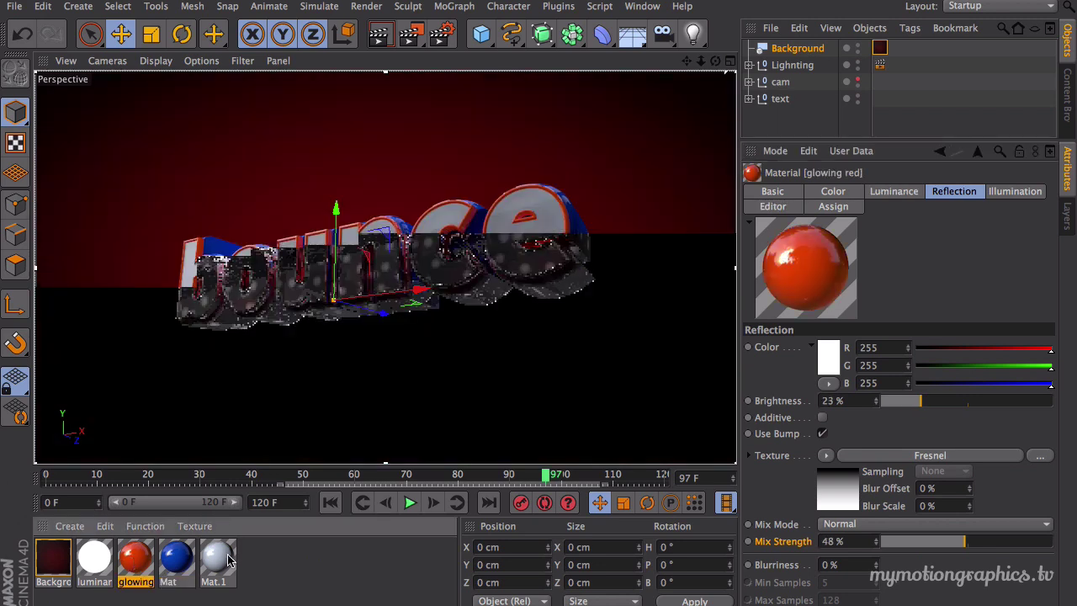
click(217, 560)
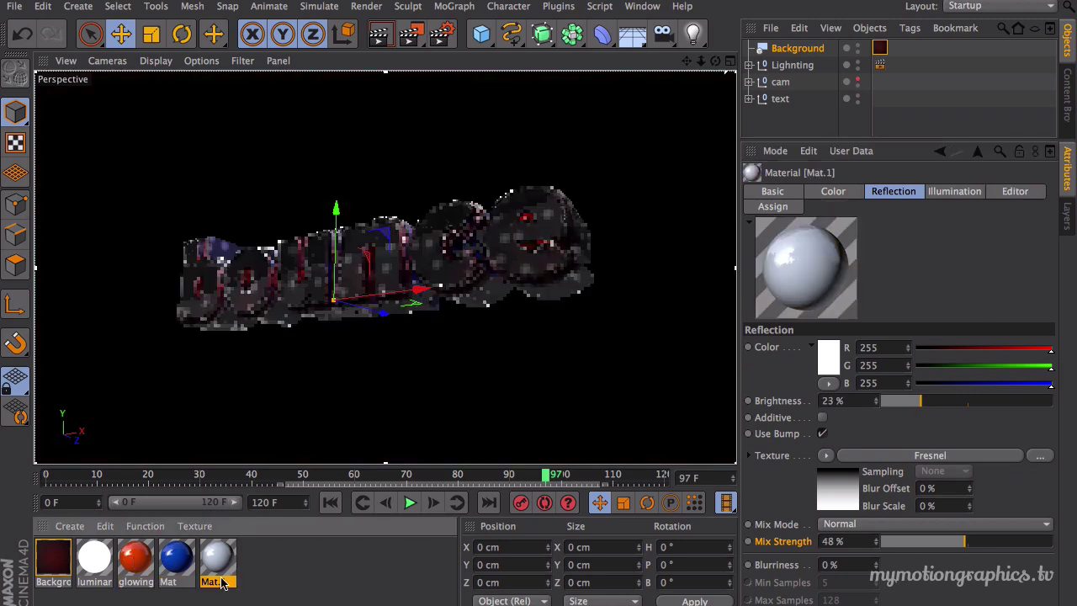
double_click(217, 581)
text(w)
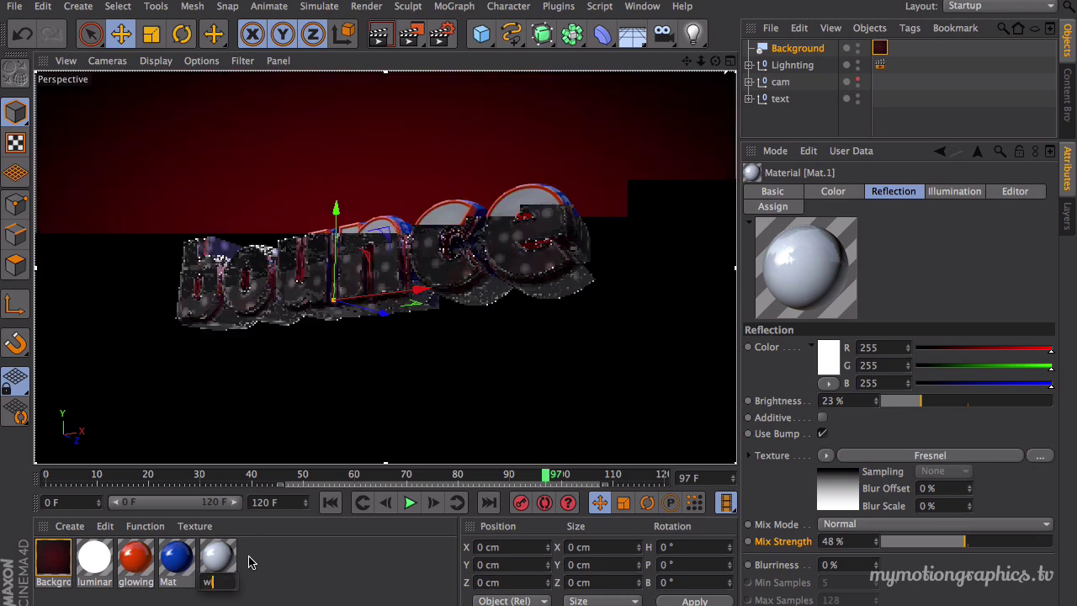
text(h)
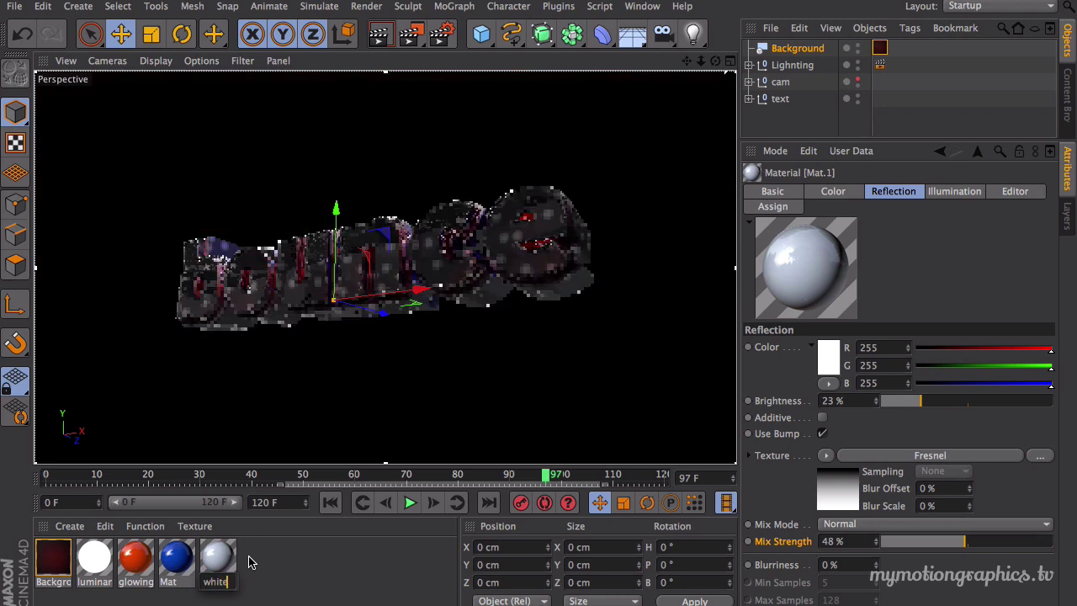
text(ite)
key(Return)
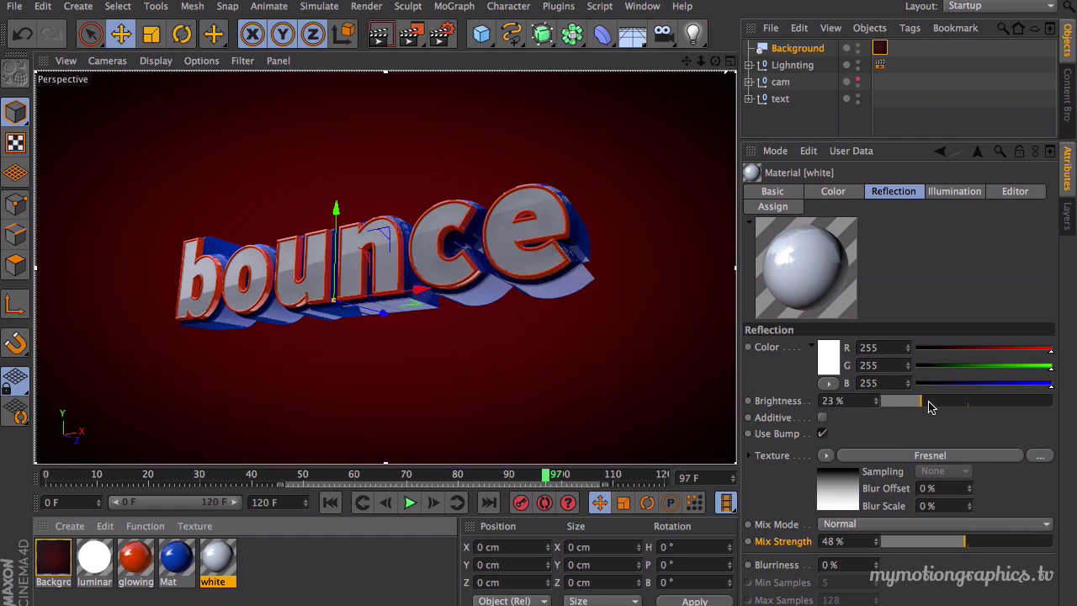
Set the white material's reflection to 31 % brightness and 46 % mix strength.
drag(930, 405, 942, 405)
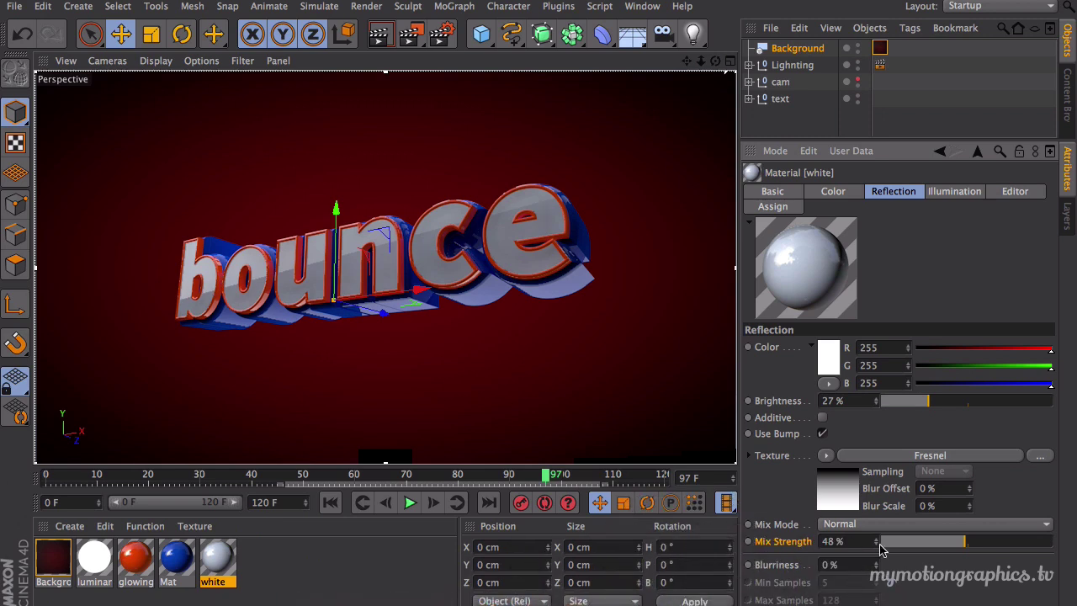
drag(932, 412, 935, 411)
drag(963, 544, 957, 550)
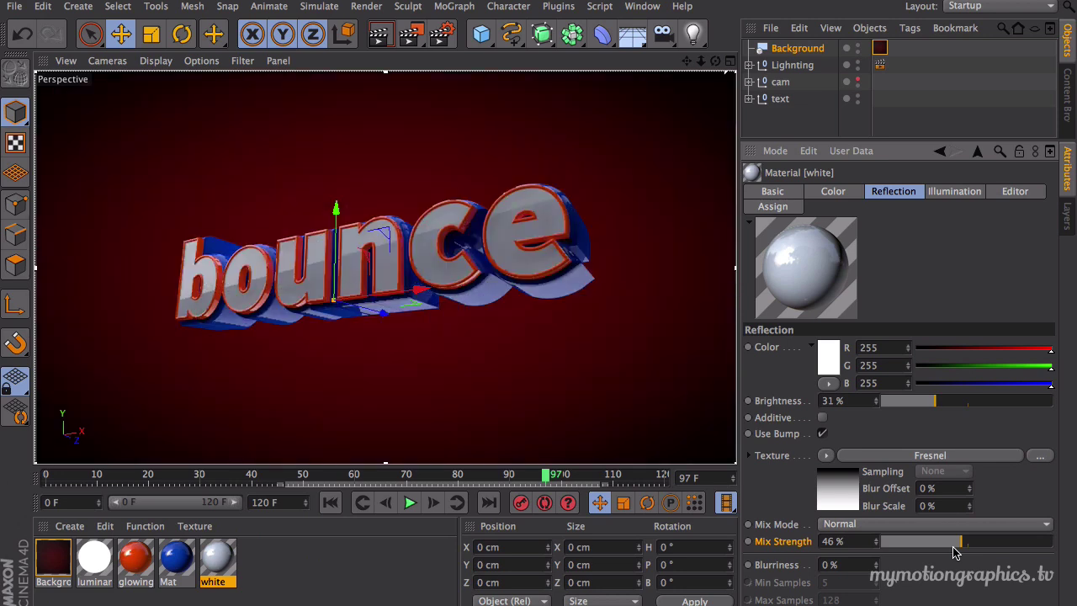
Play the text animation from the first frame to check the lighting and materials in motion.
click(330, 503)
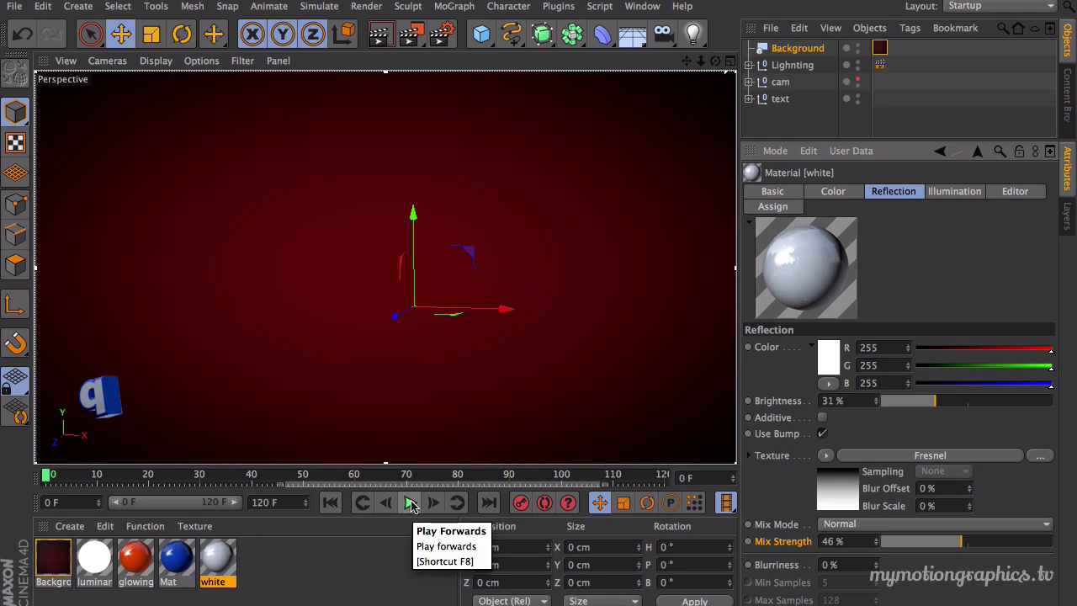
click(411, 503)
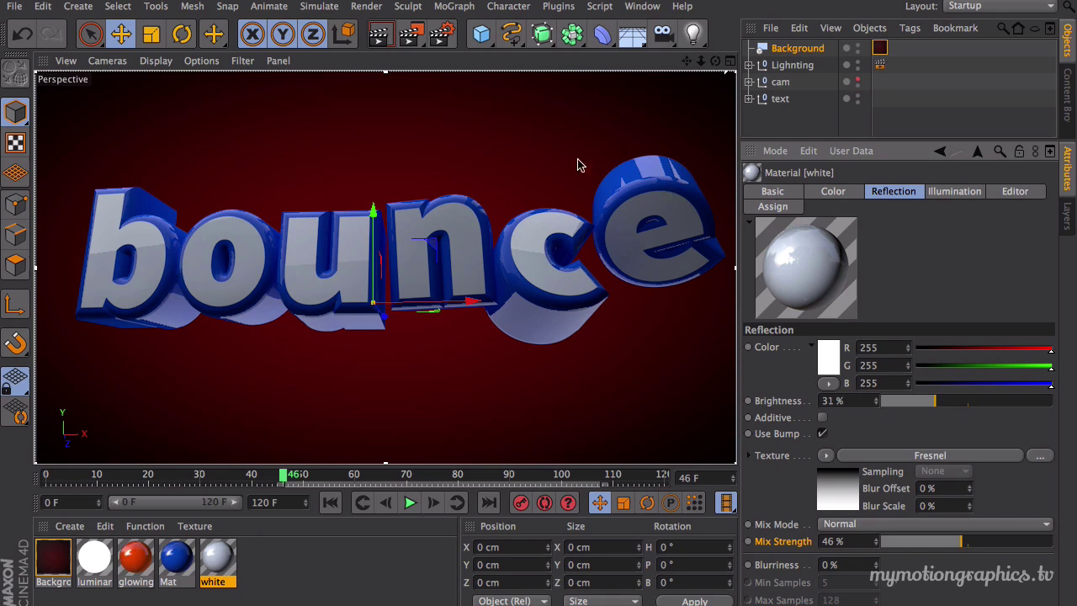
Play the bounce animation in short stretches, rewinding once and pausing between them to inspect the rendered letters.
click(410, 504)
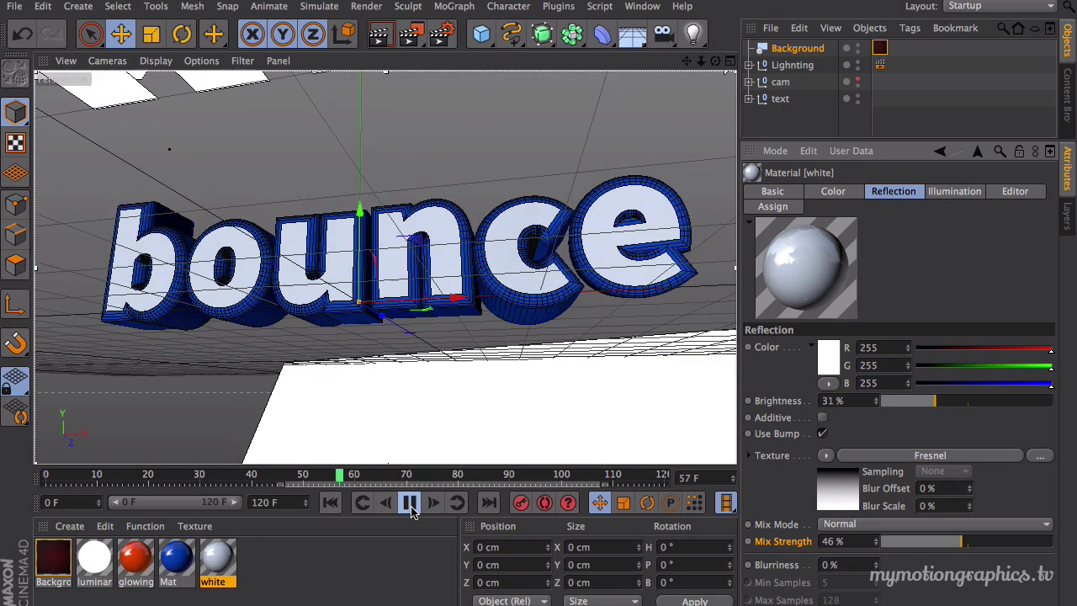
click(411, 505)
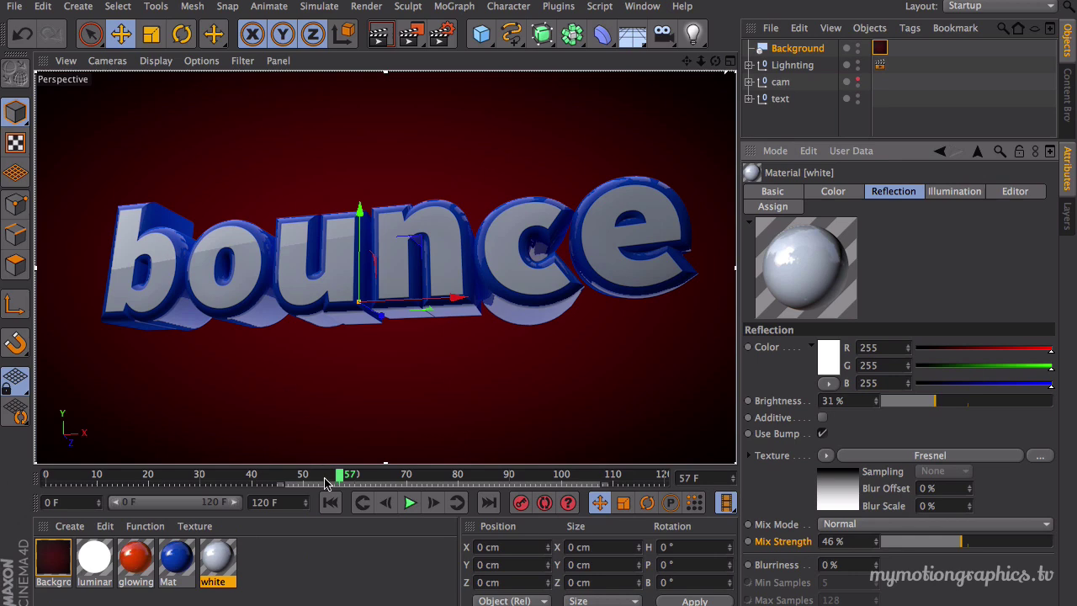
click(410, 503)
click(409, 505)
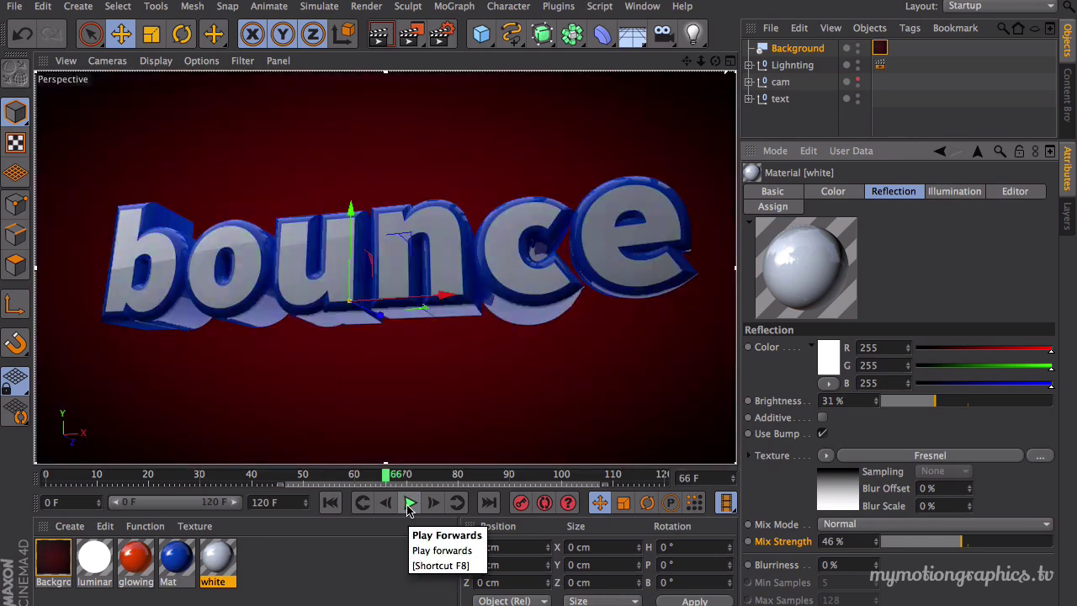
click(330, 503)
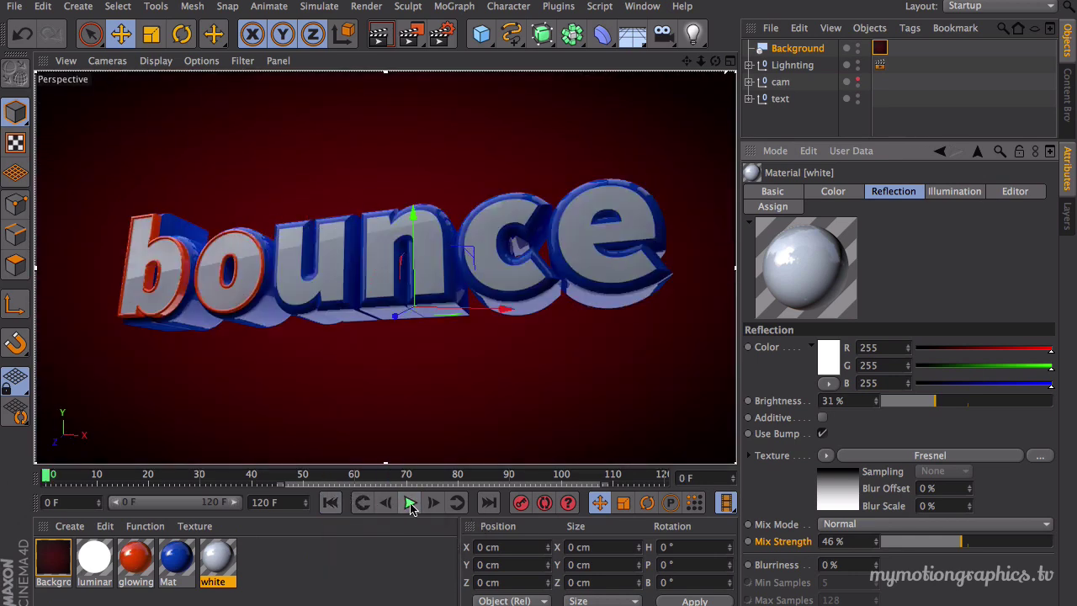
click(410, 503)
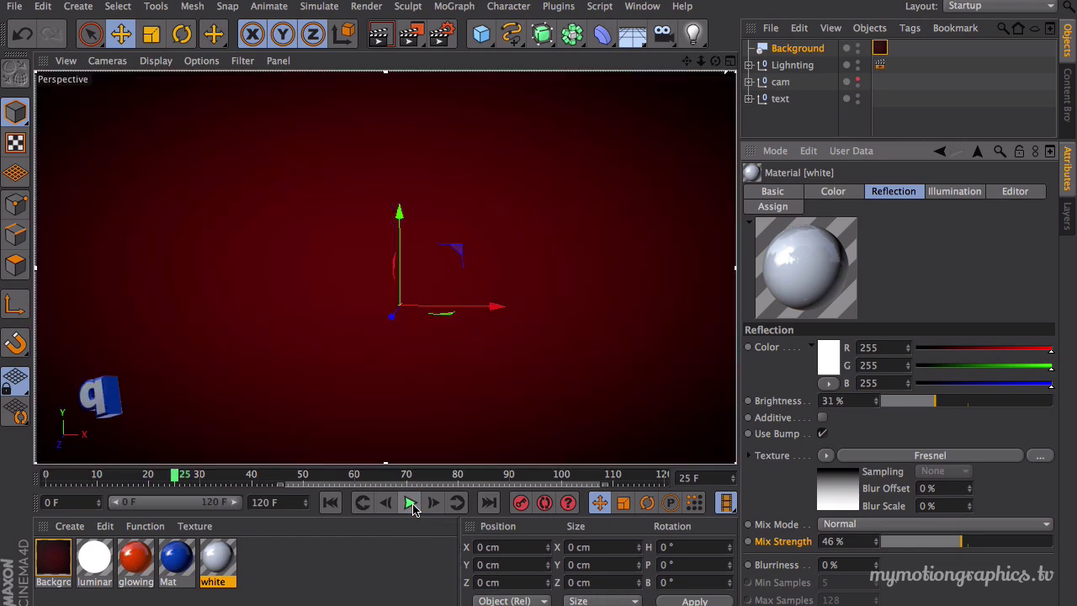
click(411, 504)
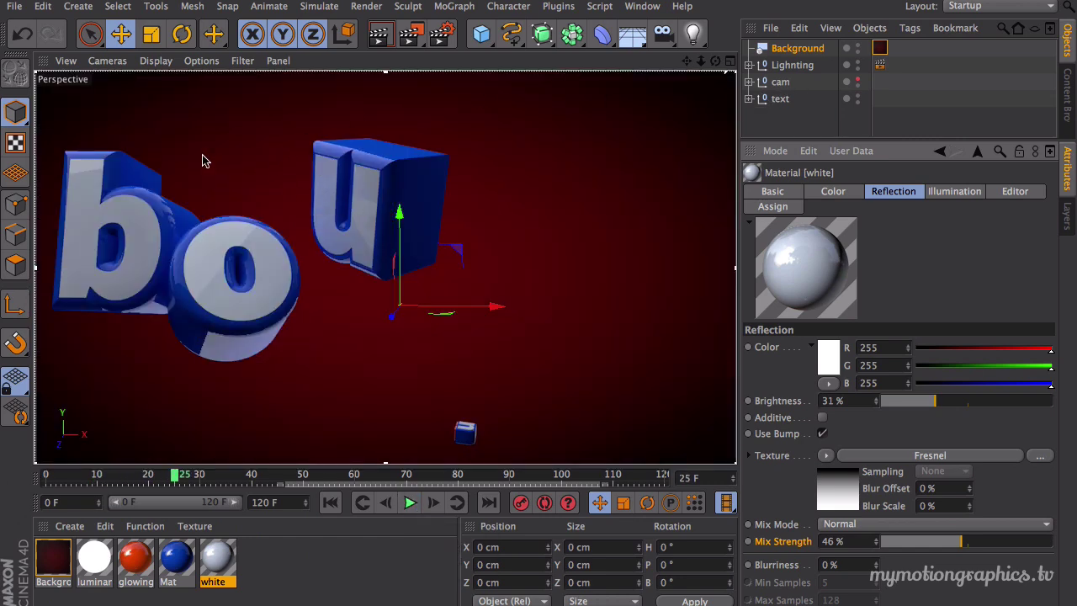
Expand the text group with more room for the object hierarchy and select the back MoText object.
click(749, 99)
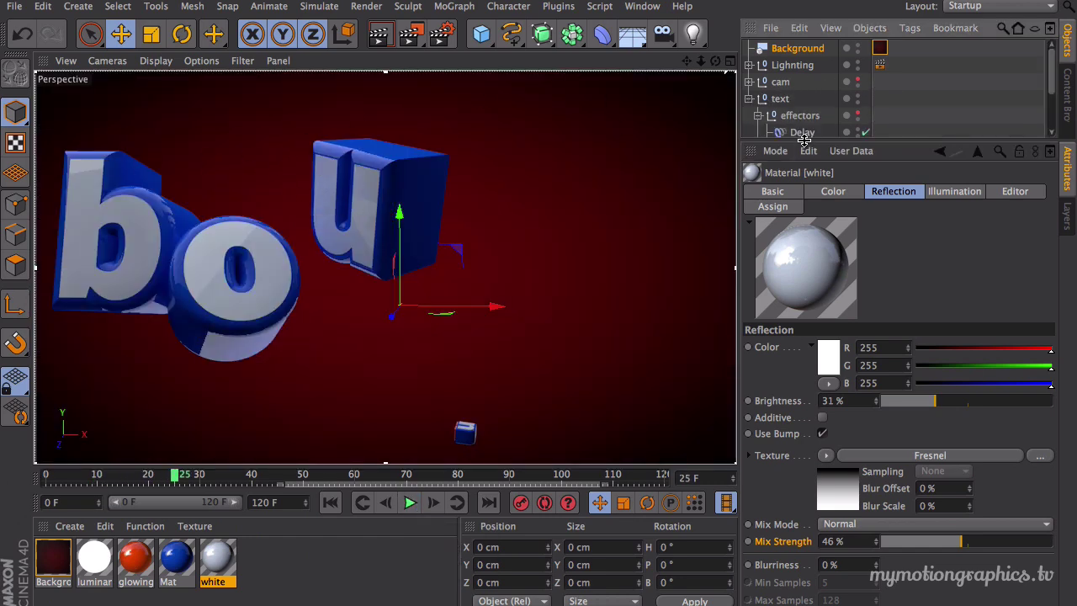
drag(804, 140, 812, 256)
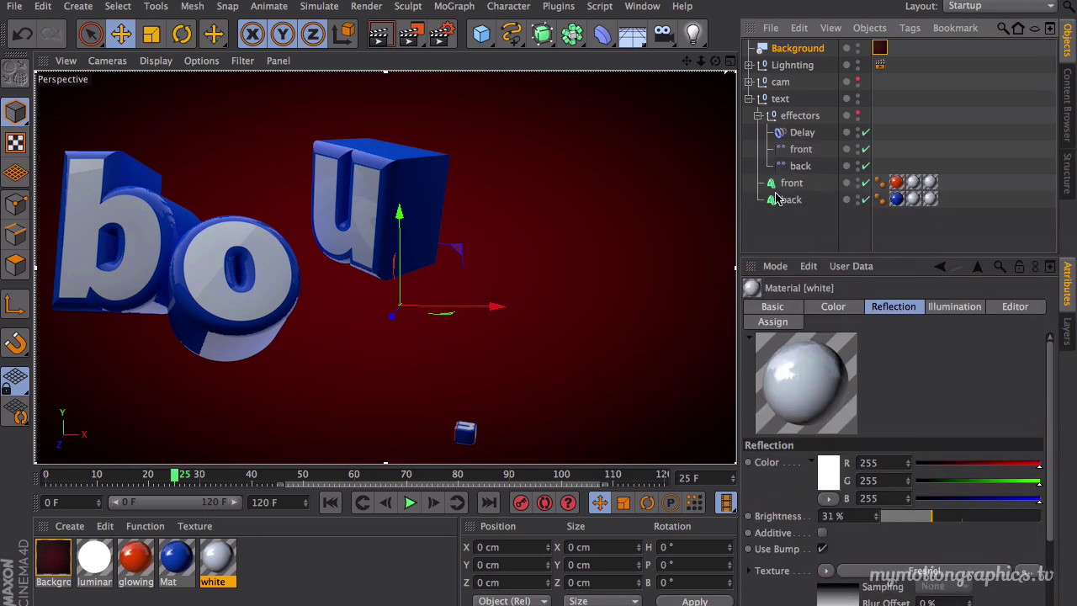
click(791, 201)
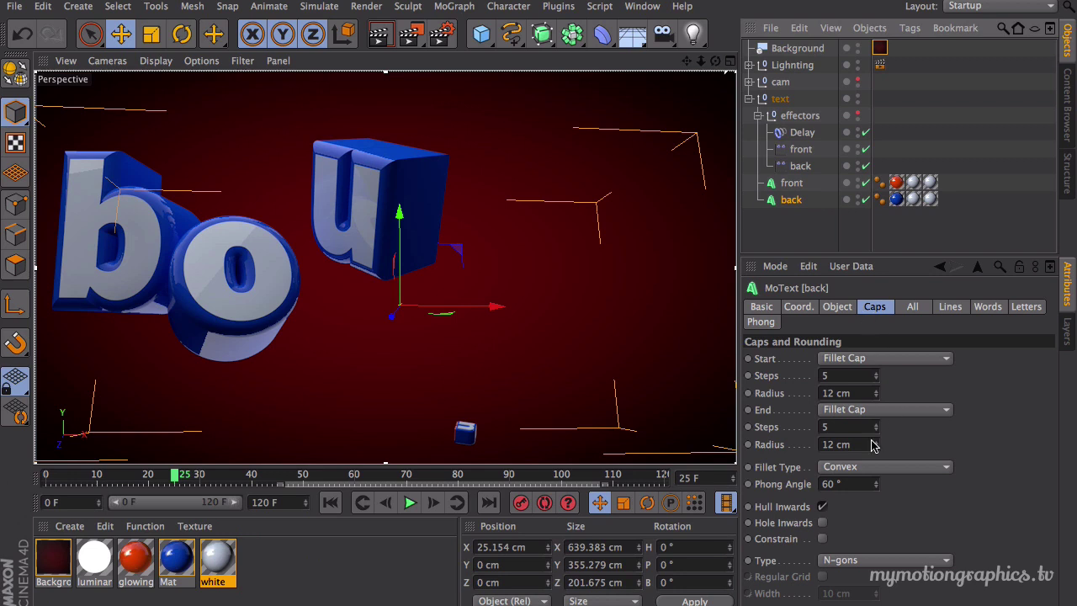
Try the Engraved fillet type on the back text's caps and check it at several points of the animation.
click(866, 467)
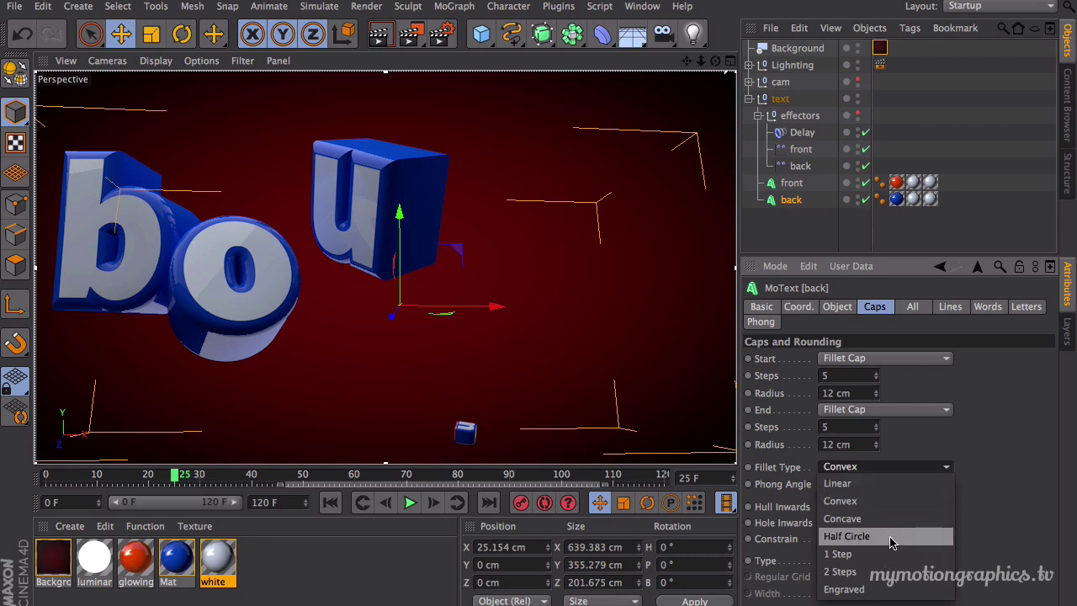
click(883, 590)
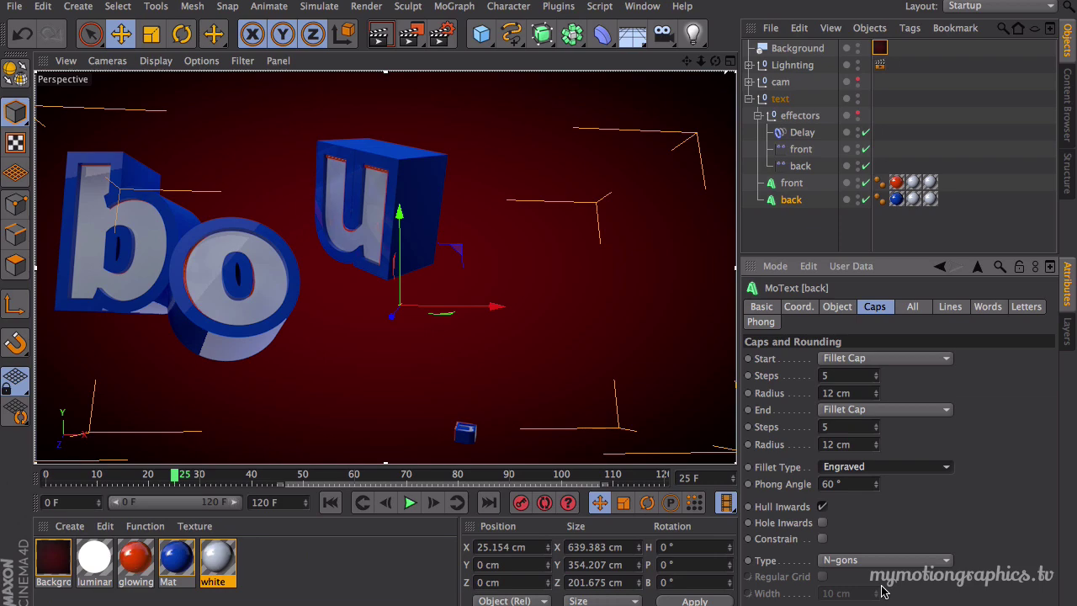
click(410, 502)
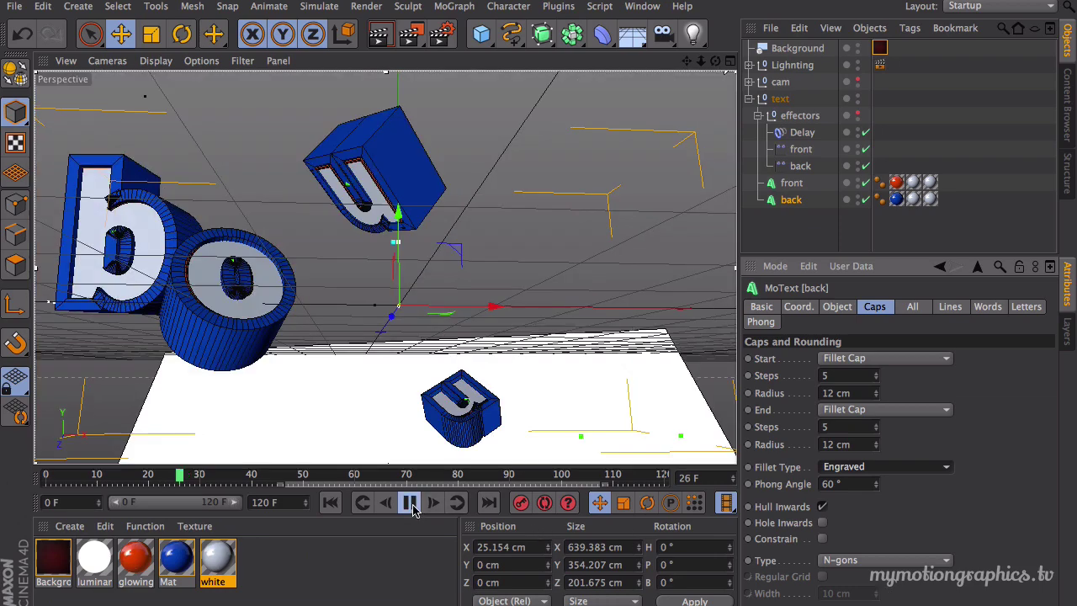
key(ctrl+r)
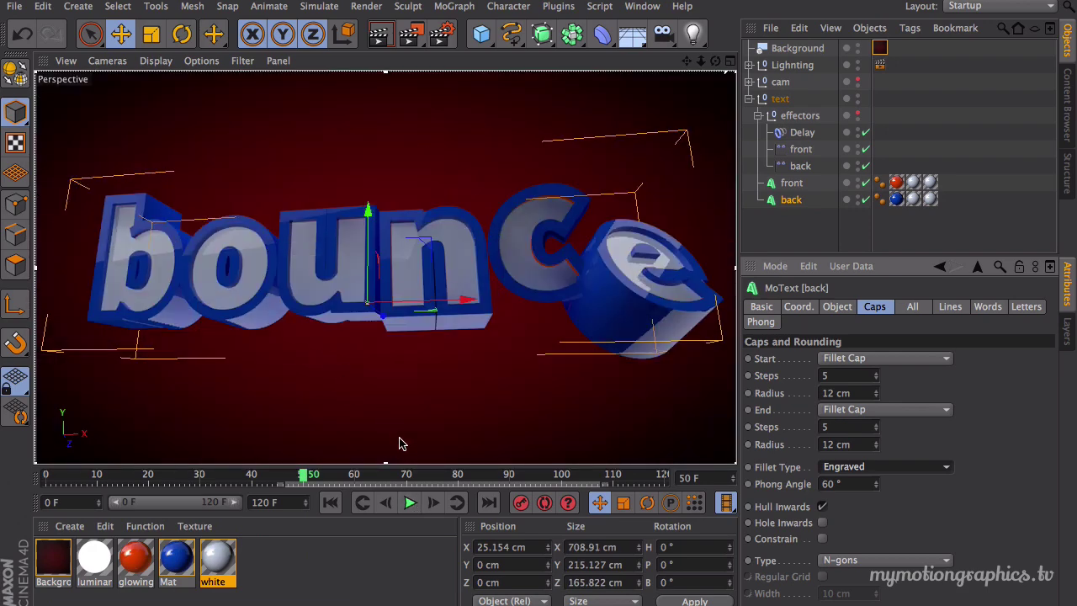
click(410, 503)
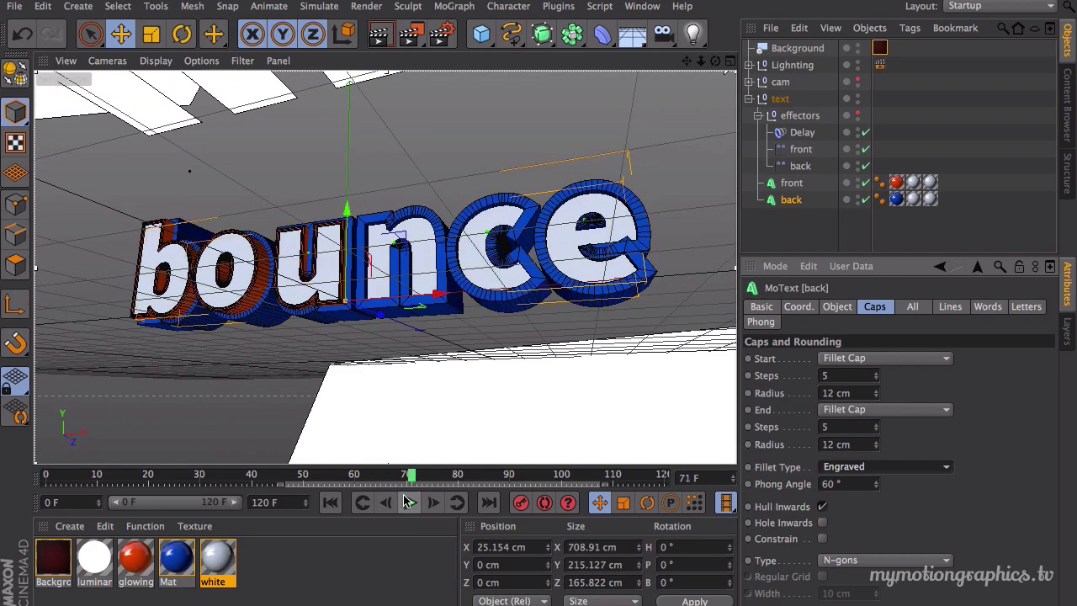
key(ctrl+r)
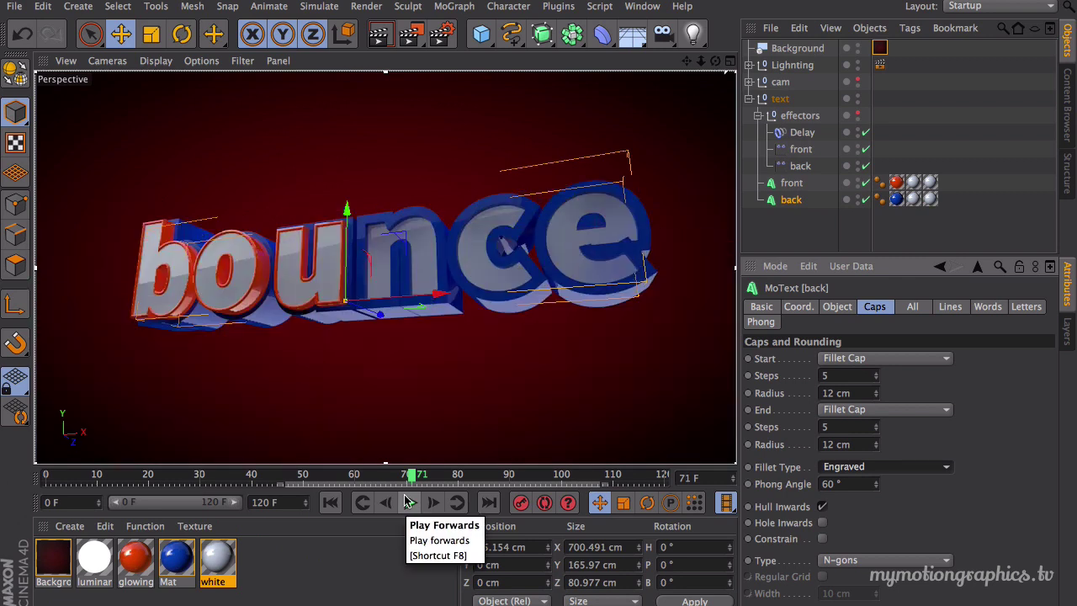
Restore the Convex fillet type on the back text's caps.
click(927, 467)
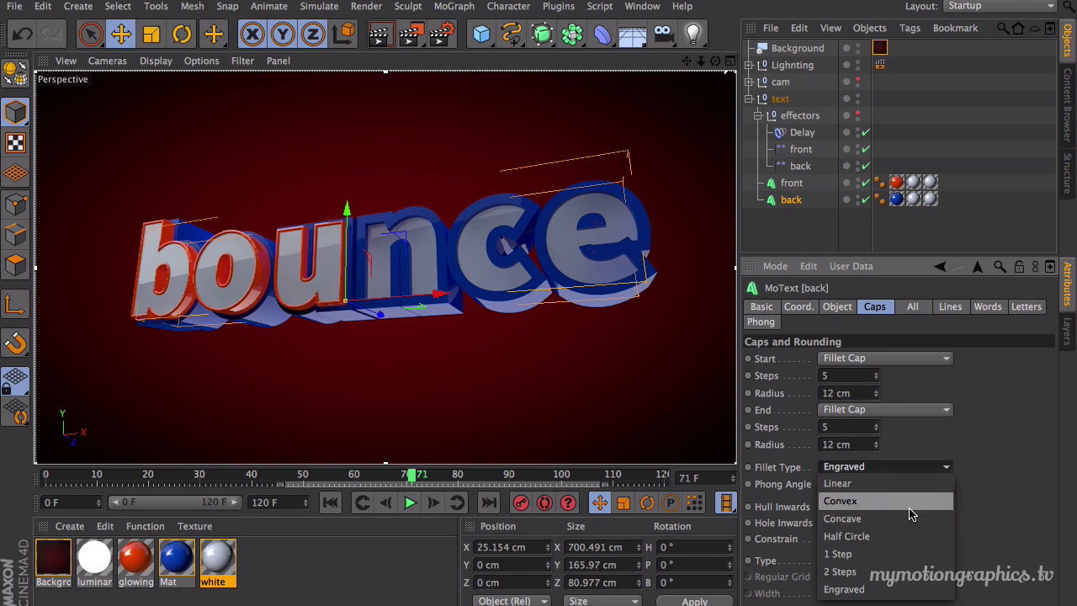
click(911, 504)
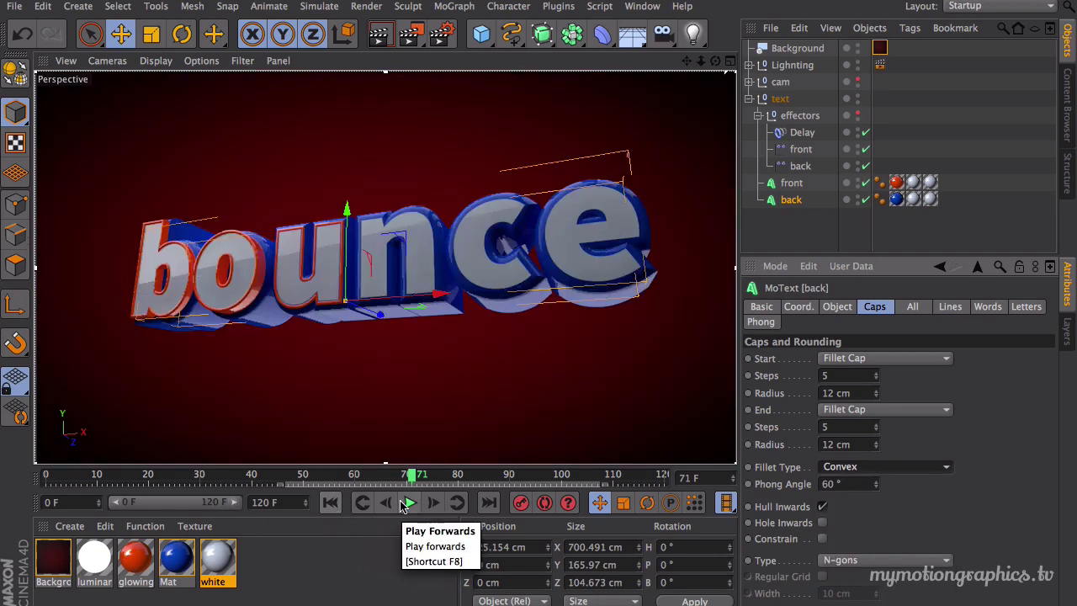
Set the start and end cap radius of the front MoText to 7 cm and render the view.
click(792, 182)
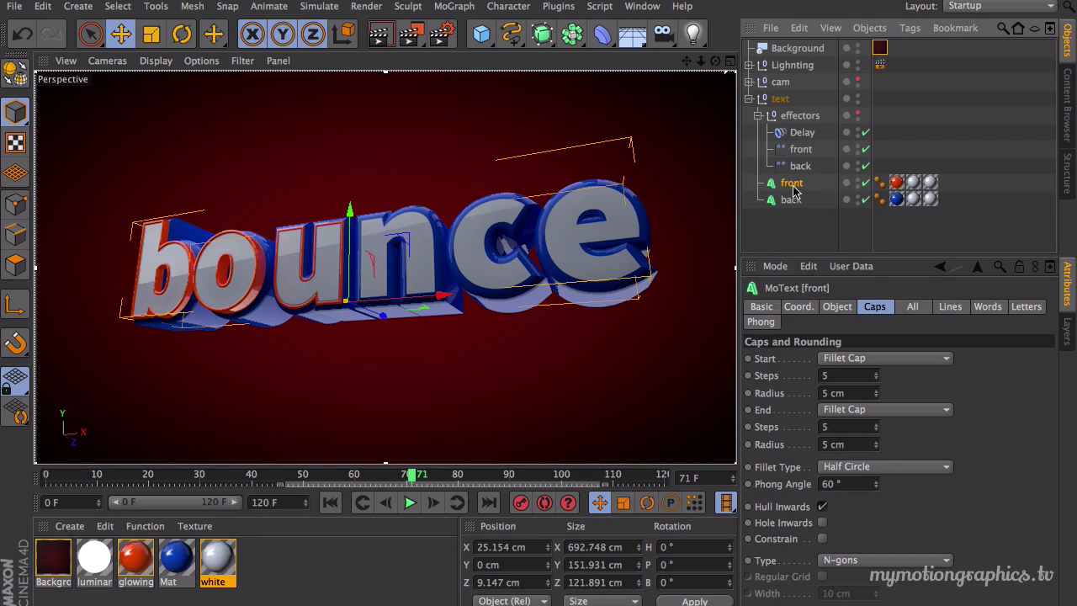
click(857, 392)
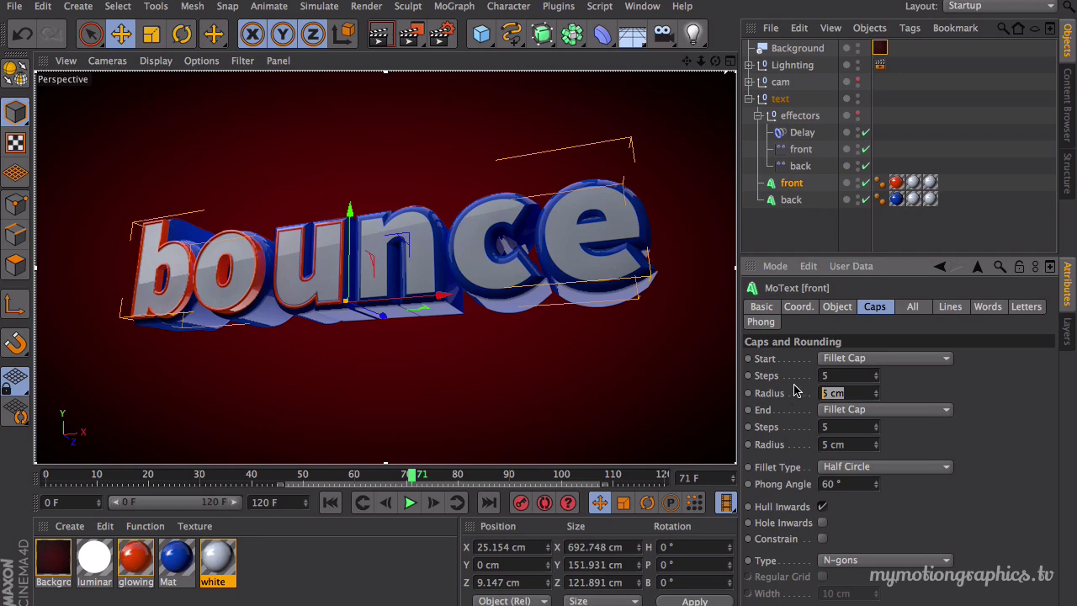
text(7)
drag(852, 445, 737, 448)
text(7)
key(Return)
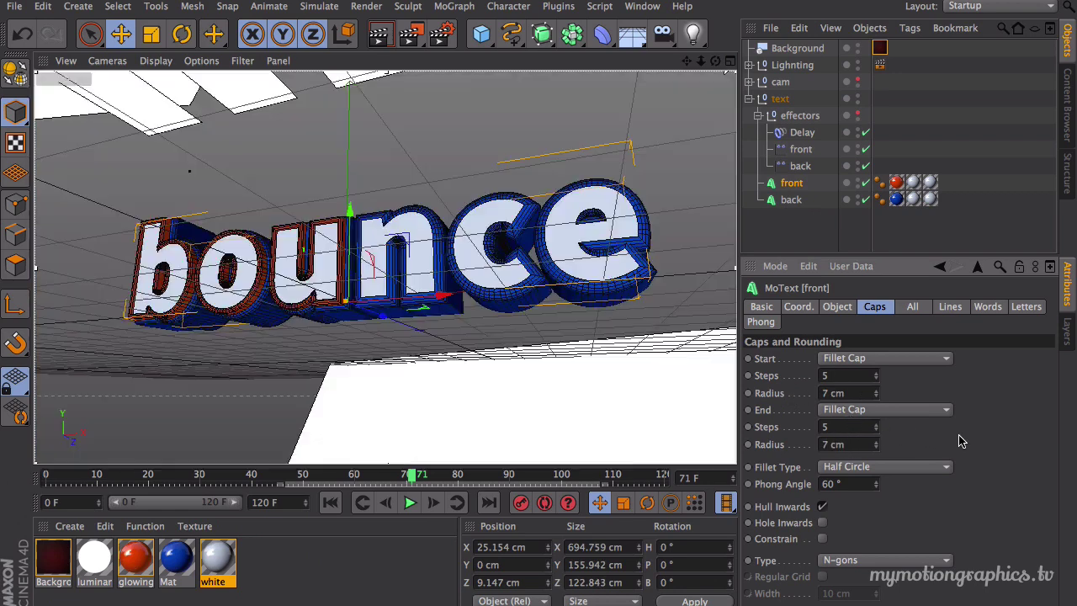
key(ctrl+r)
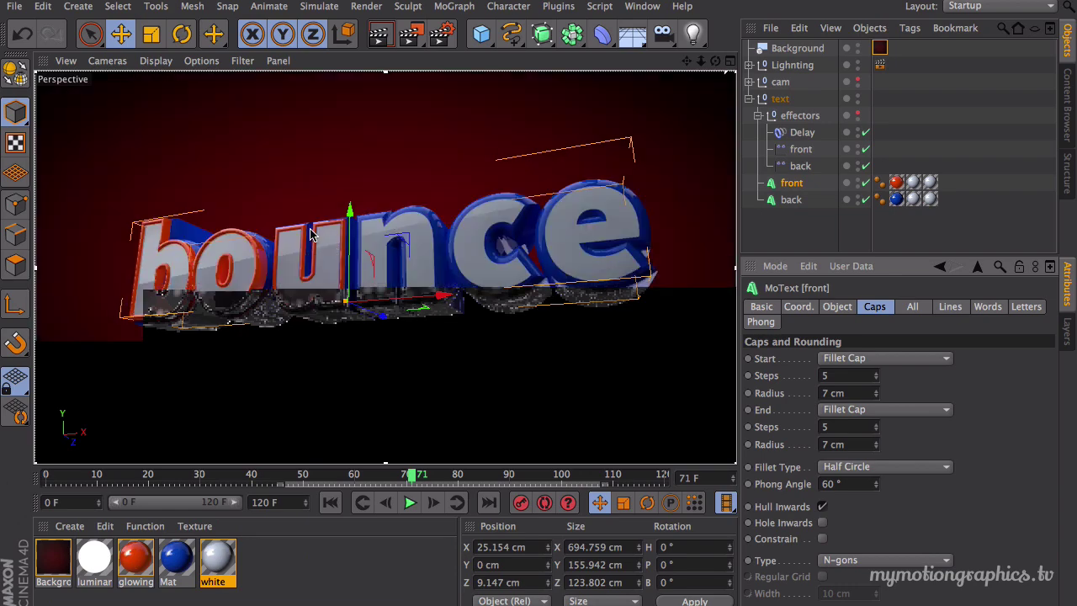
Play the rest of the animation in stages to check the front text's thicker rounded edge.
click(410, 502)
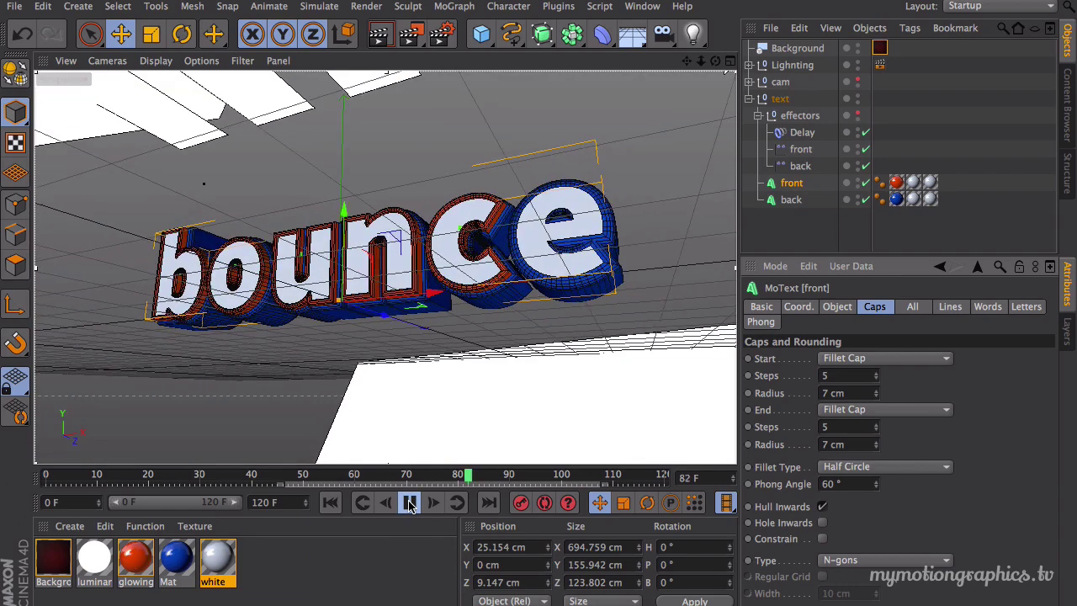
key(ctrl+r)
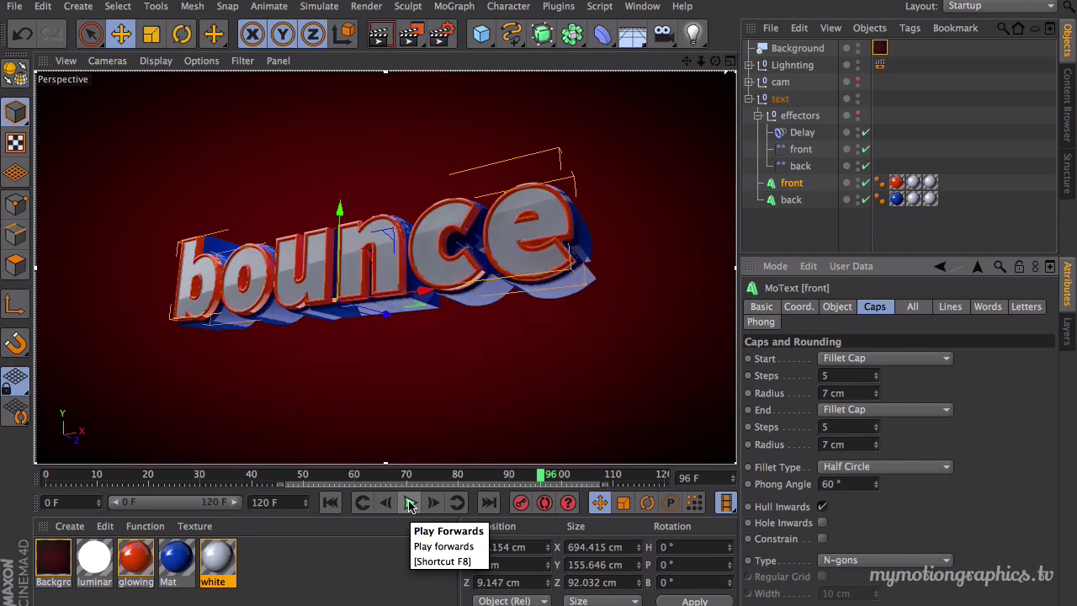
click(409, 502)
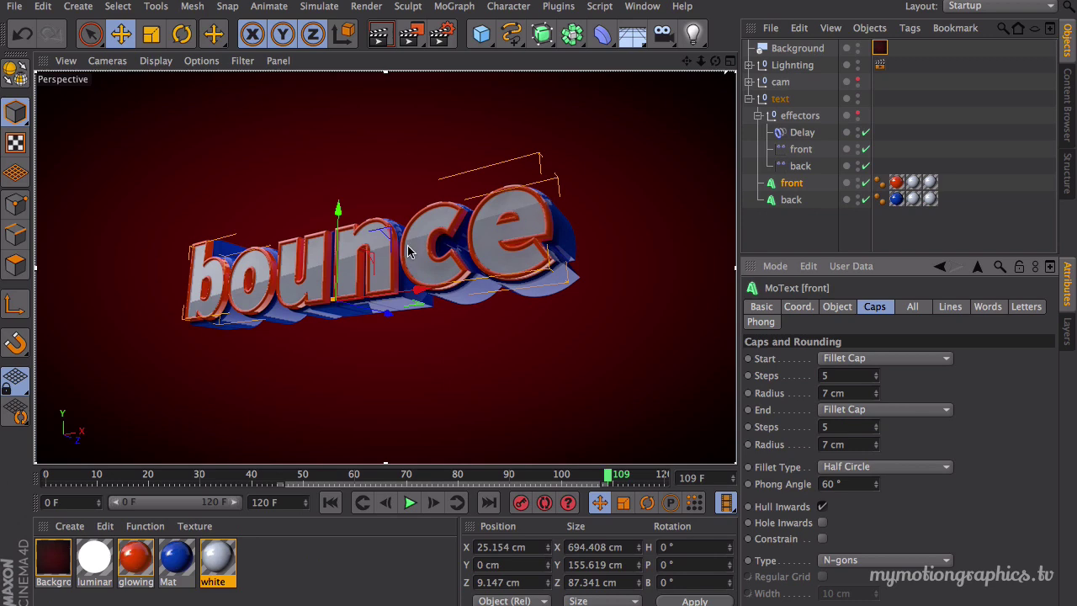
Shift the front text slightly along the Z axis in the Top view, to a Z position of about 11.8 cm.
click(730, 60)
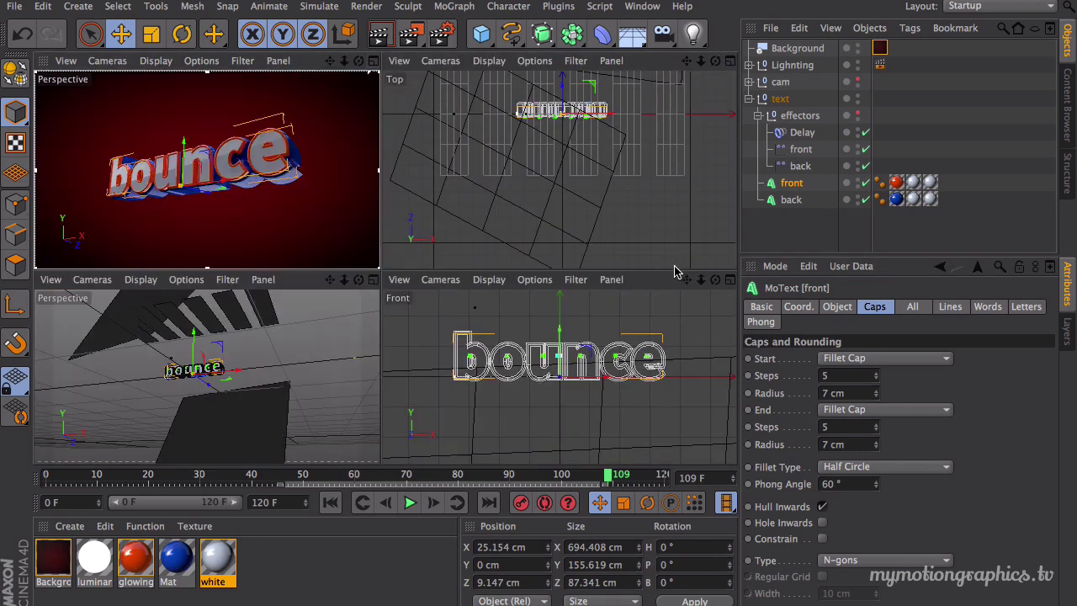
click(715, 60)
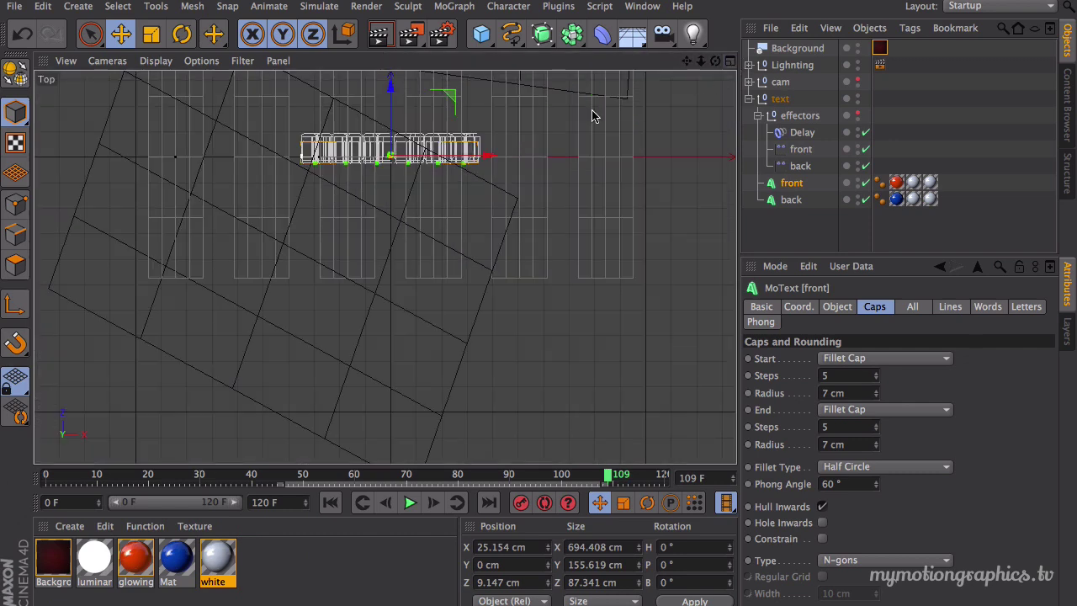
scroll(495, 172, down, 5)
alt+middle_drag(495, 172, 481, 236)
scroll(482, 214, up, 13)
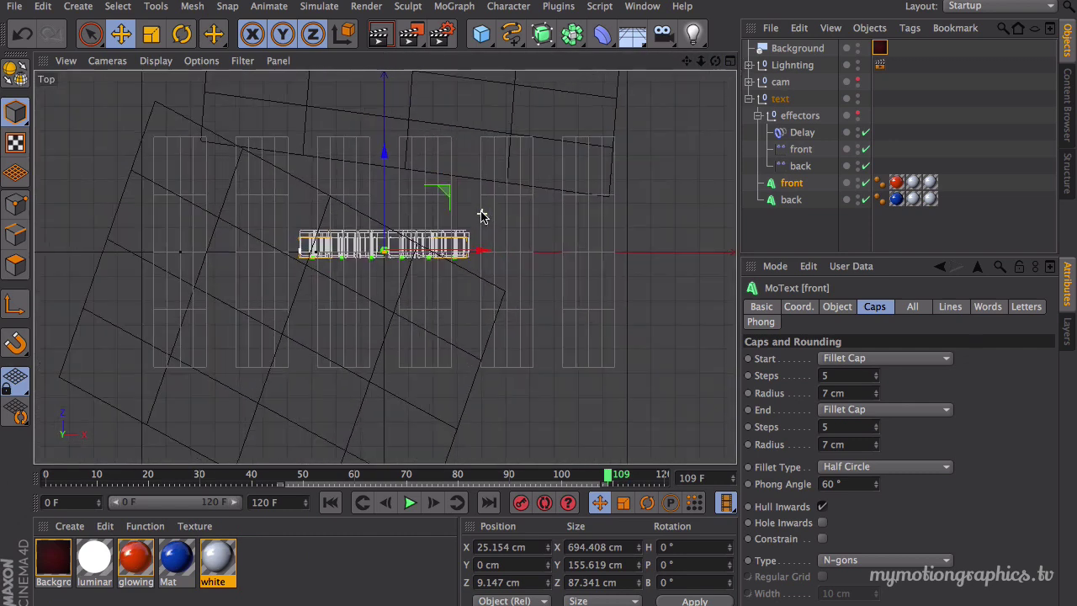
alt+middle_drag(268, 255, 714, 127)
scroll(508, 190, up, 6)
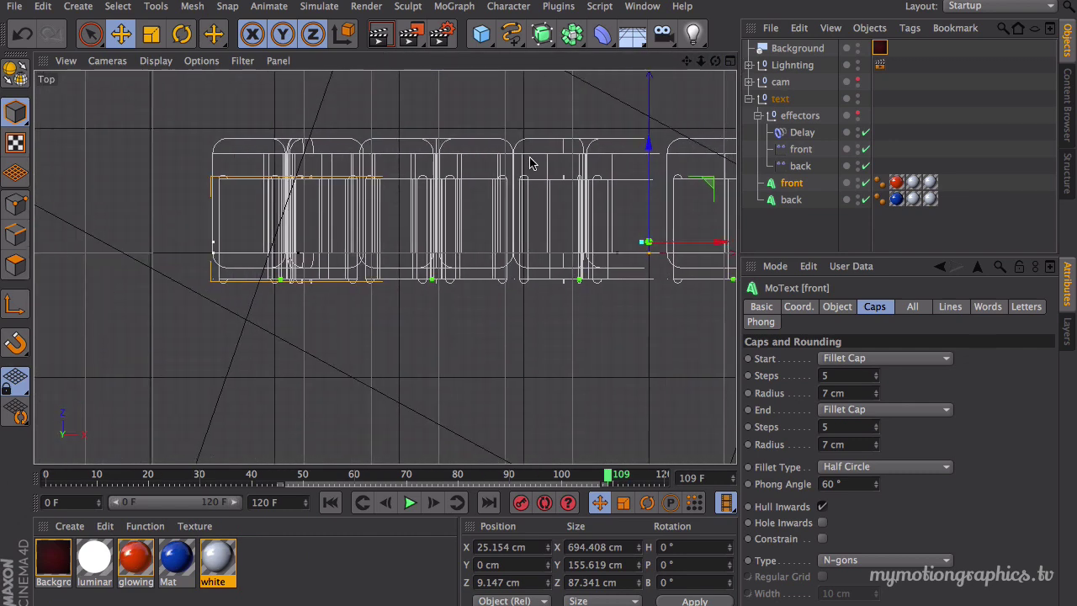
mouse_move(529, 159)
alt+middle_down()
mouse_move(553, 155)
mouse_move(540, 173)
alt+middle_up()
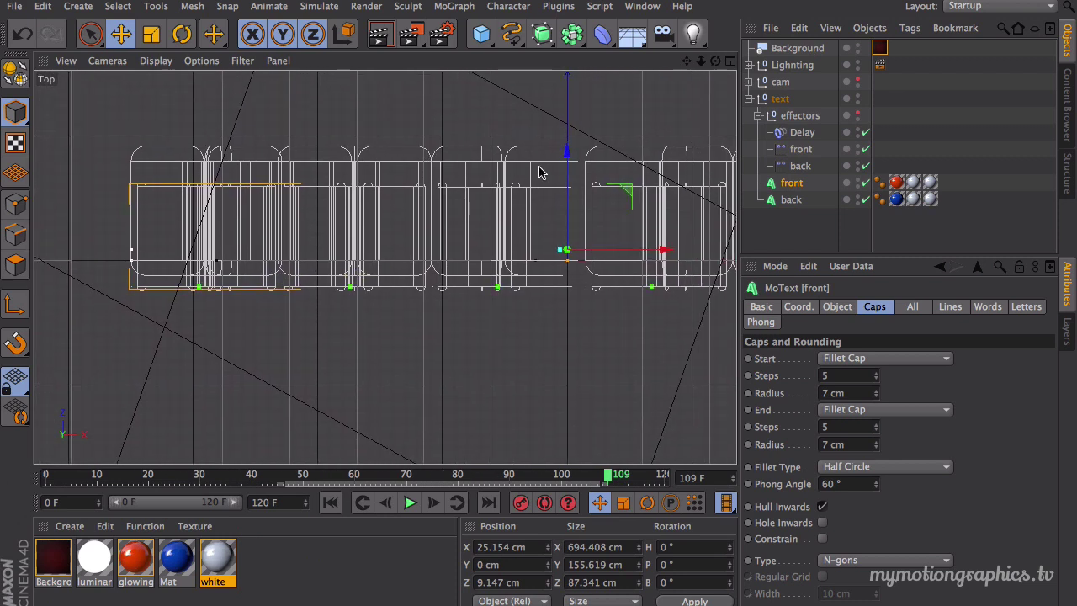
drag(567, 206, 571, 202)
middle_click(571, 202)
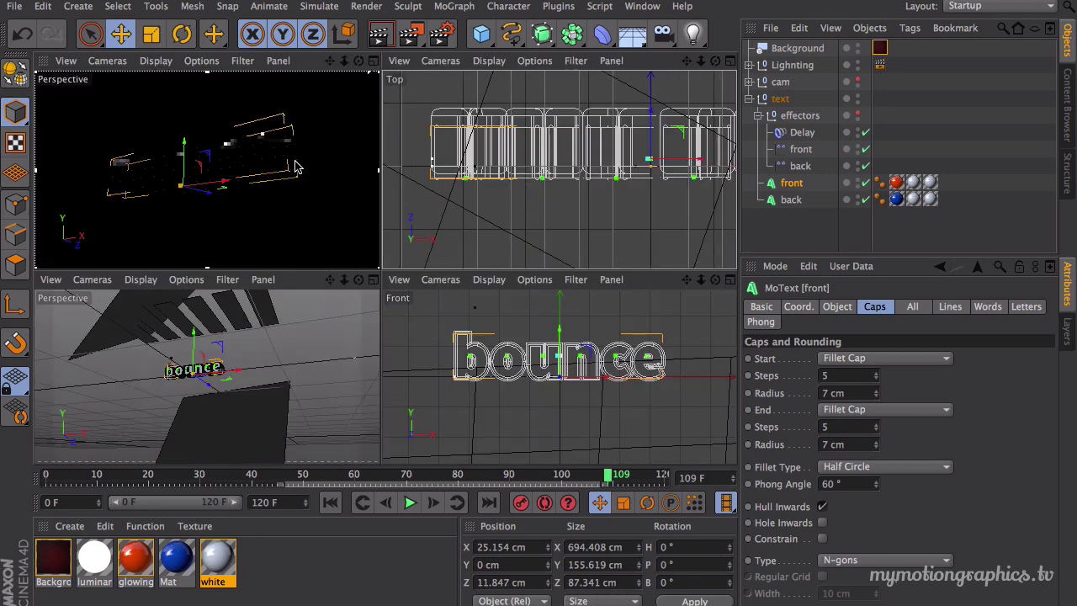
middle_click(296, 164)
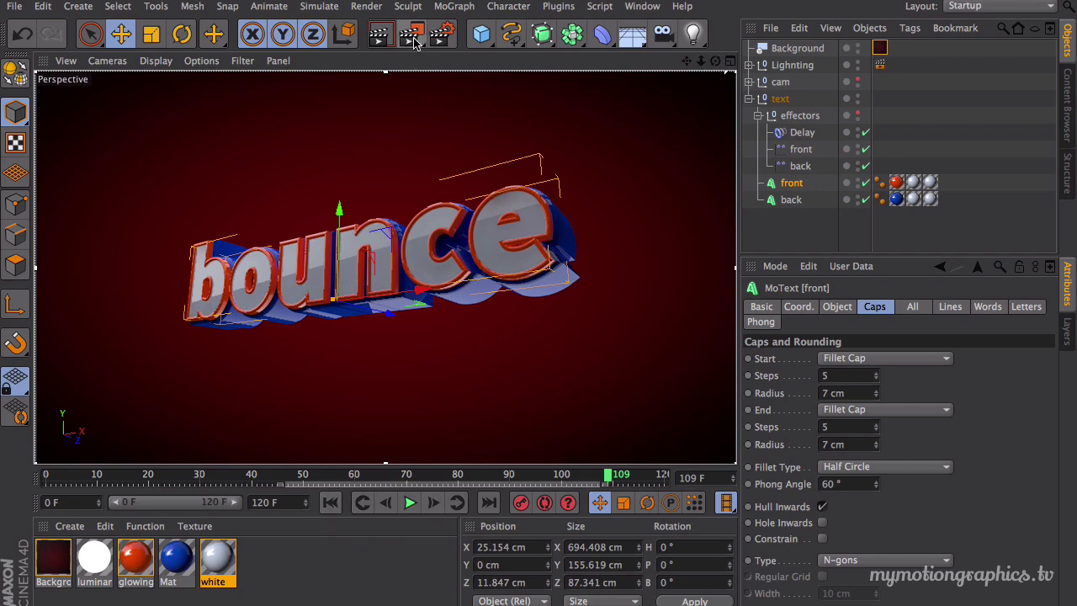
Play the whole animation from frame 0 to check the repositioned front text, and rewind to the start.
click(331, 505)
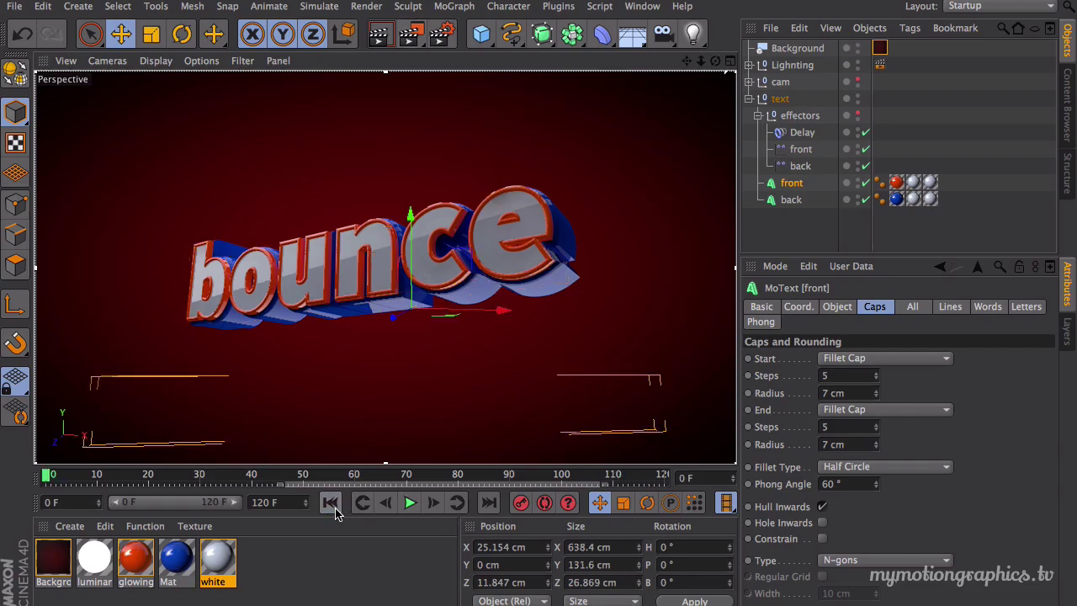
click(410, 502)
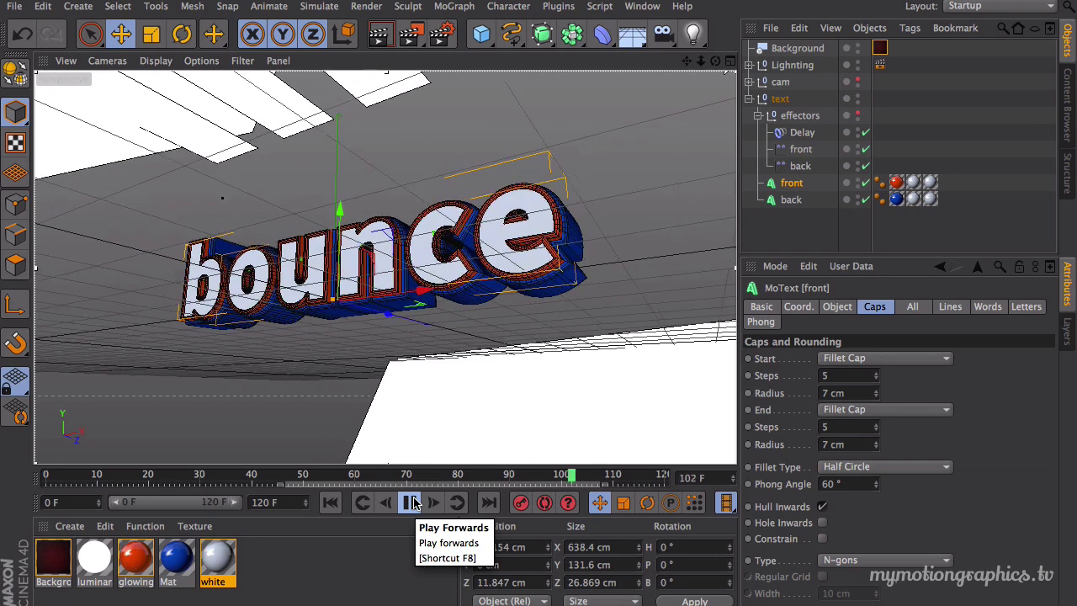
click(331, 503)
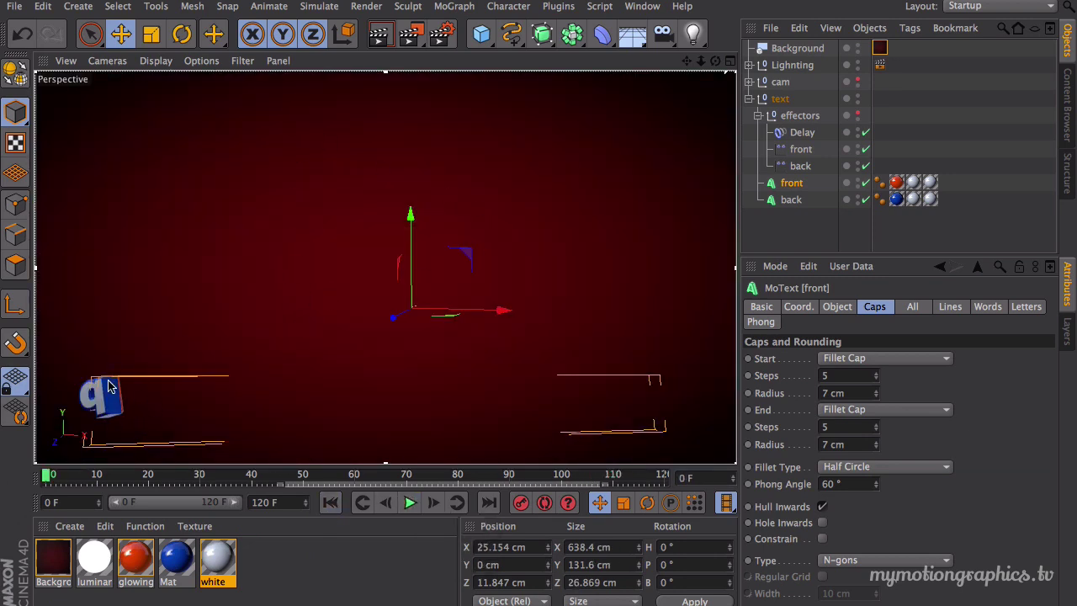
Select the back Plain effector at frame 0, disable the Delay effector, and turn off the Interactive Render Region.
click(800, 167)
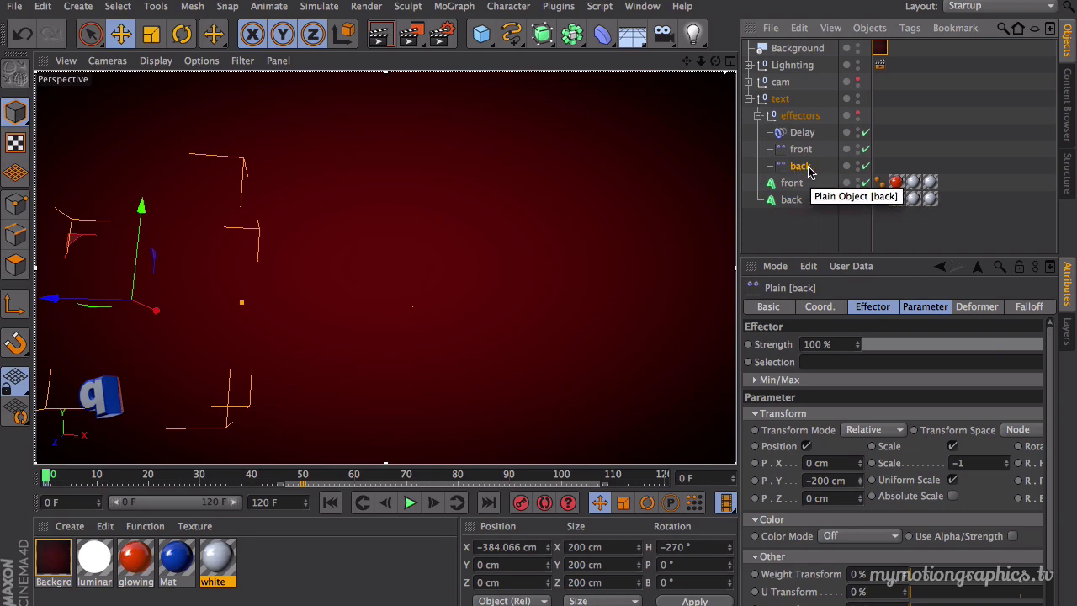
click(52, 477)
drag(51, 477, 47, 478)
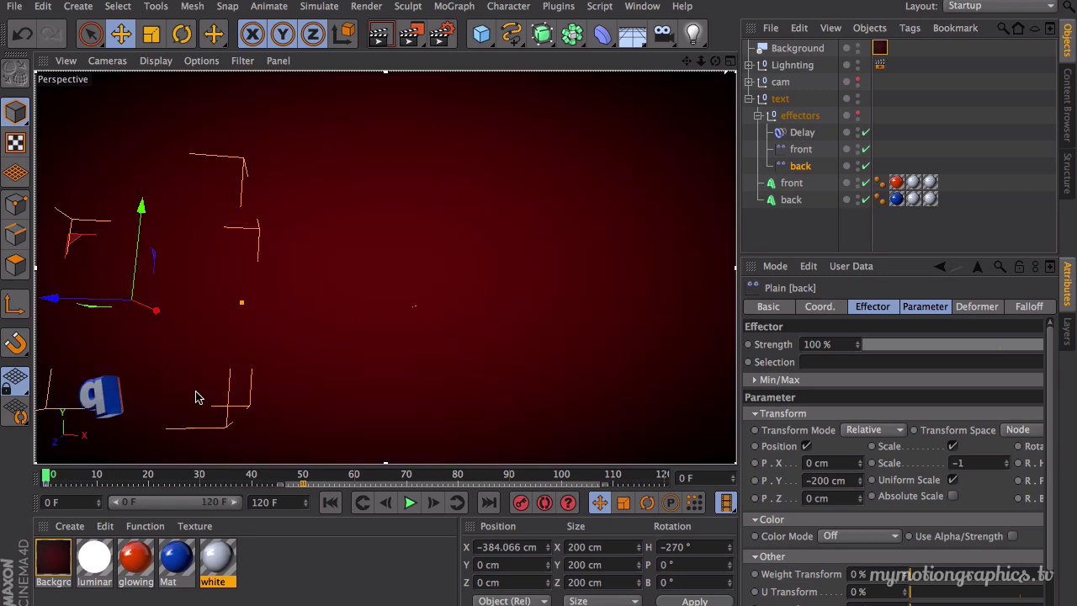
click(867, 134)
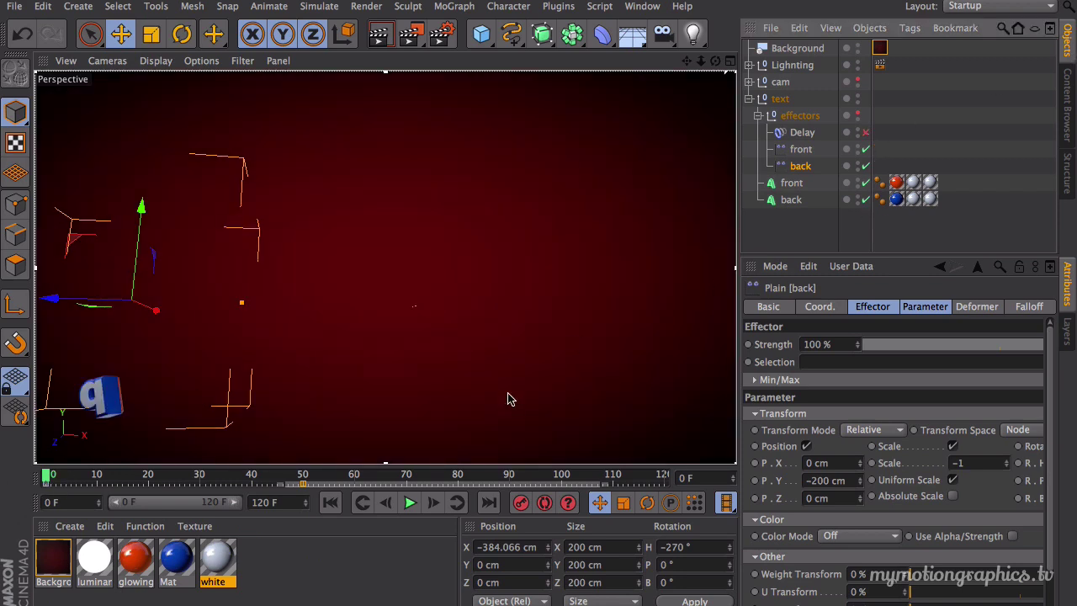
click(411, 33)
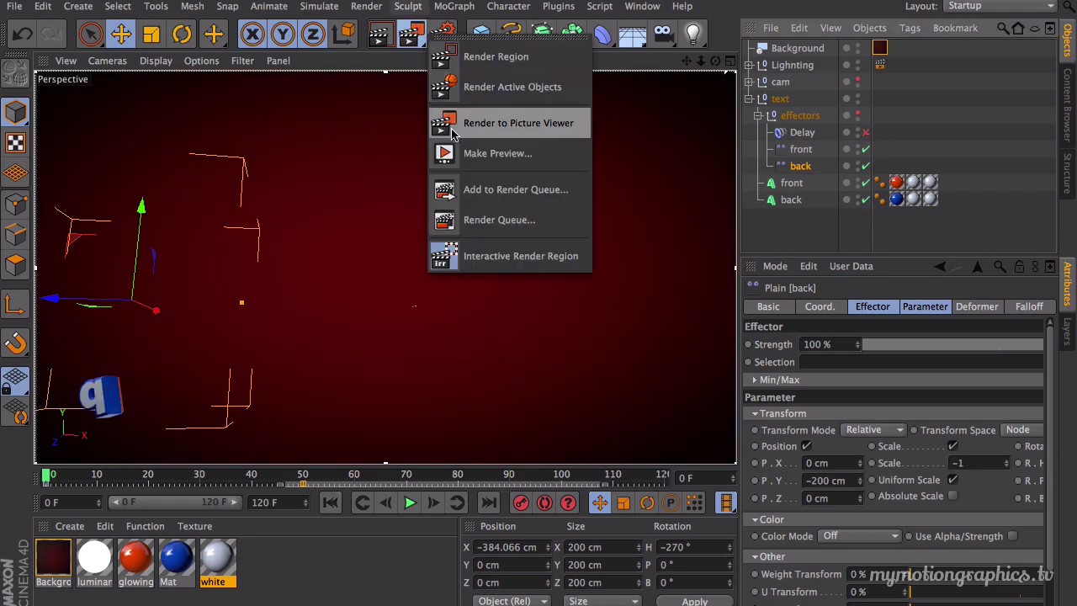
click(493, 256)
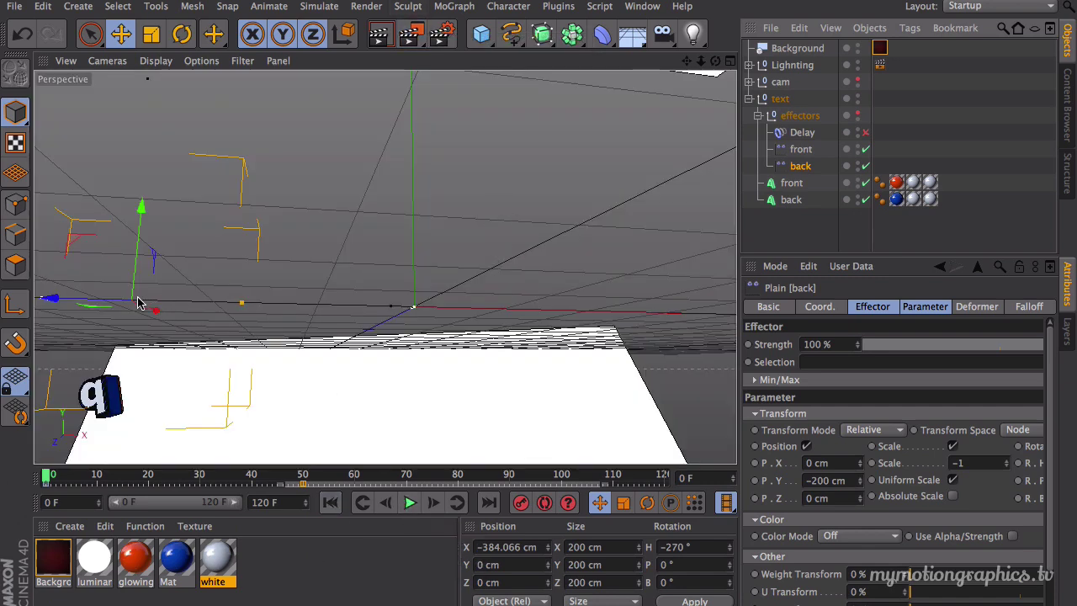
Play the animation with the Delay effector disabled to check how the letters start, and rewind to frame 0.
click(410, 503)
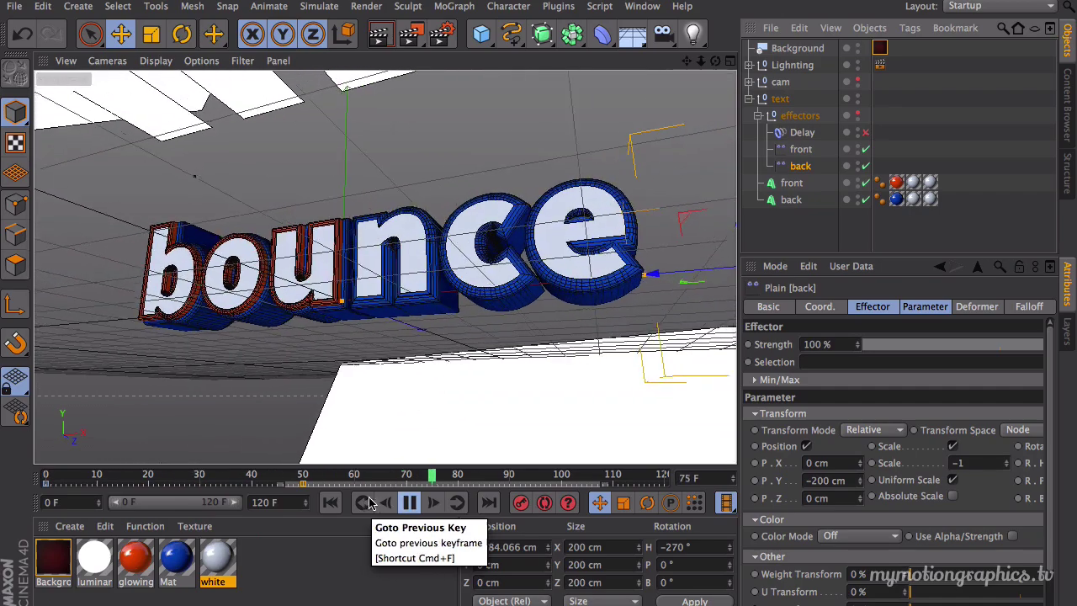
click(408, 505)
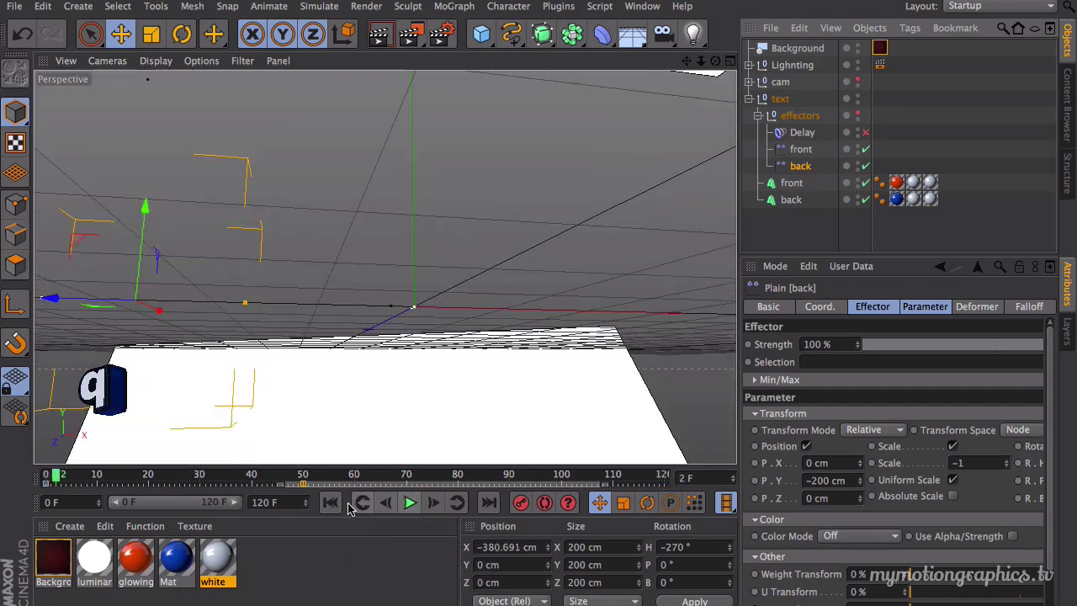
click(331, 506)
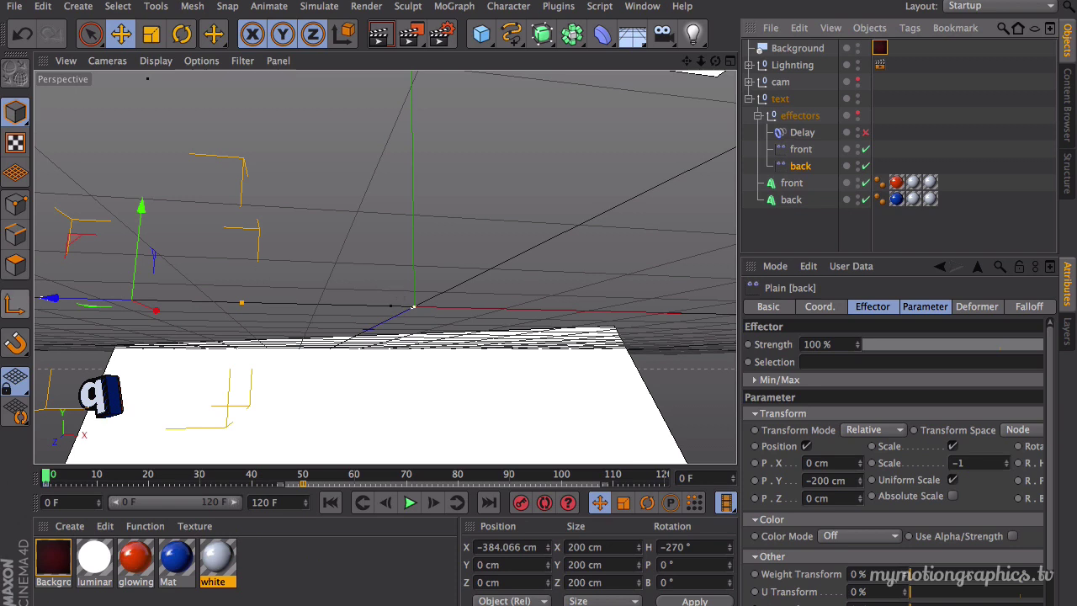
Keyframe the back Plain effector at an X position of about -407.5 cm at frame 0, and re-enable the Delay effector.
drag(103, 308, 72, 315)
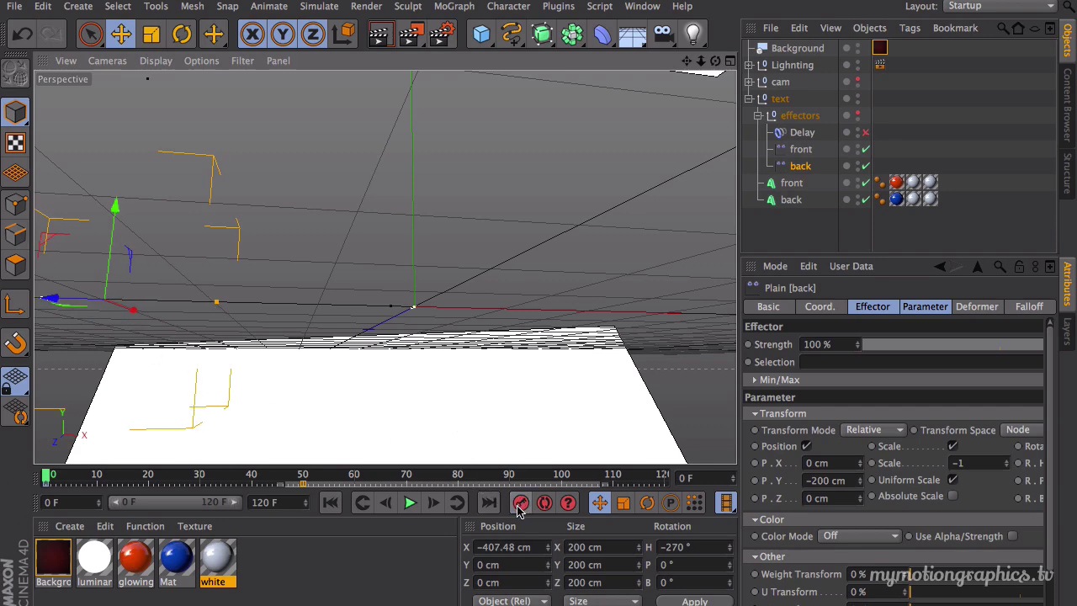
click(410, 503)
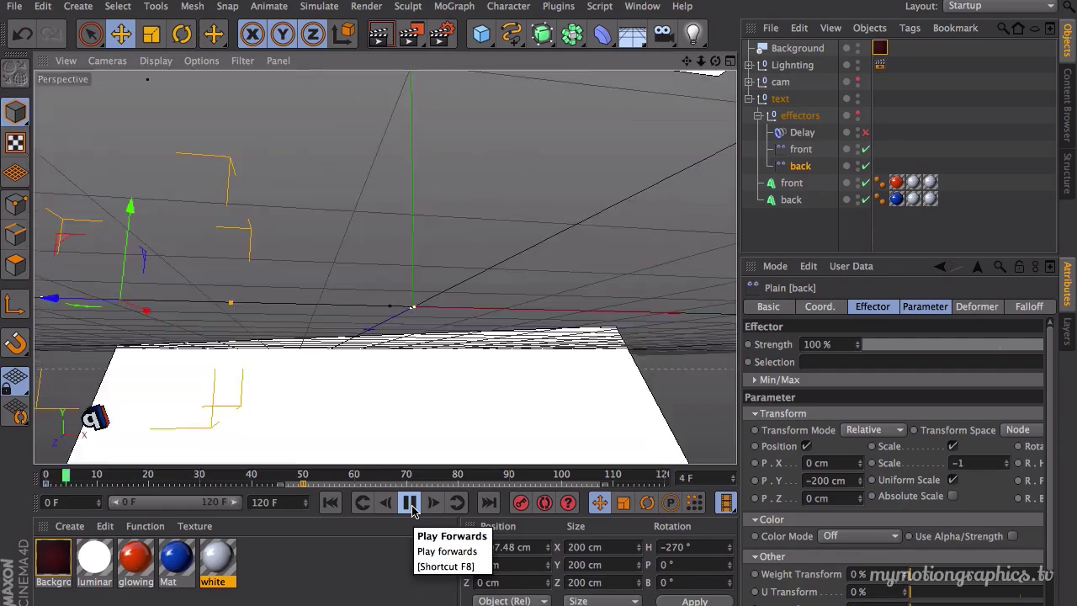
key(F8)
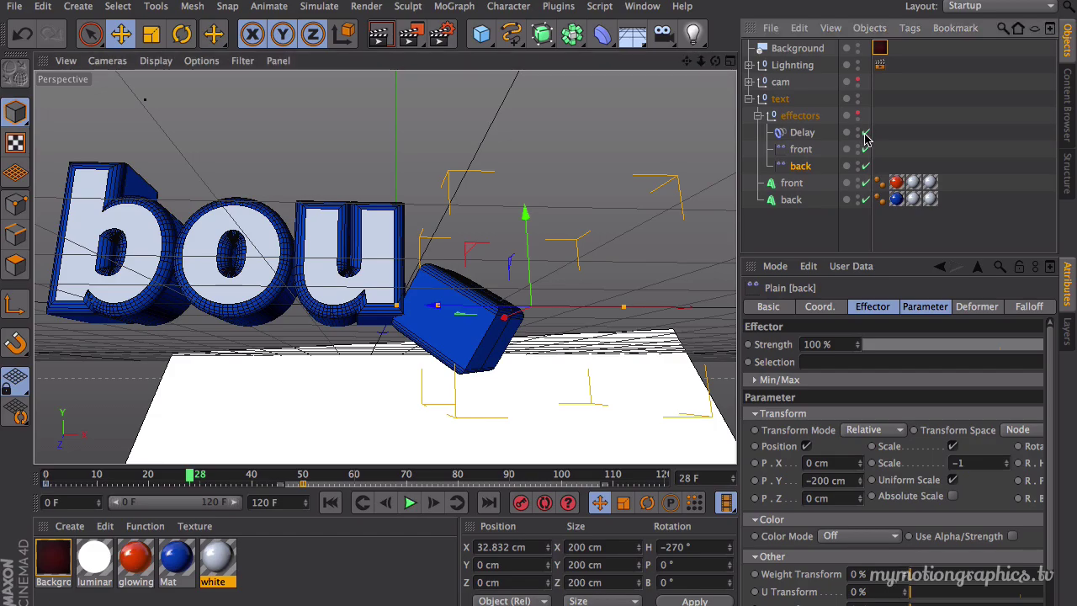
Play the whole animation from frame 0 to check the adjusted start with the delay, and rewind to the start.
click(330, 502)
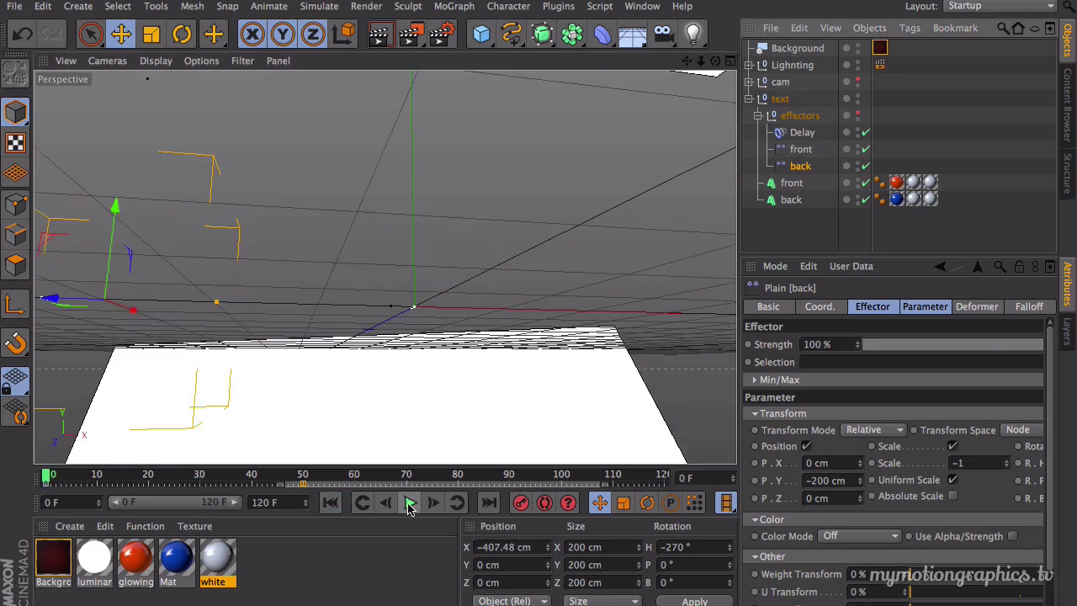
click(410, 503)
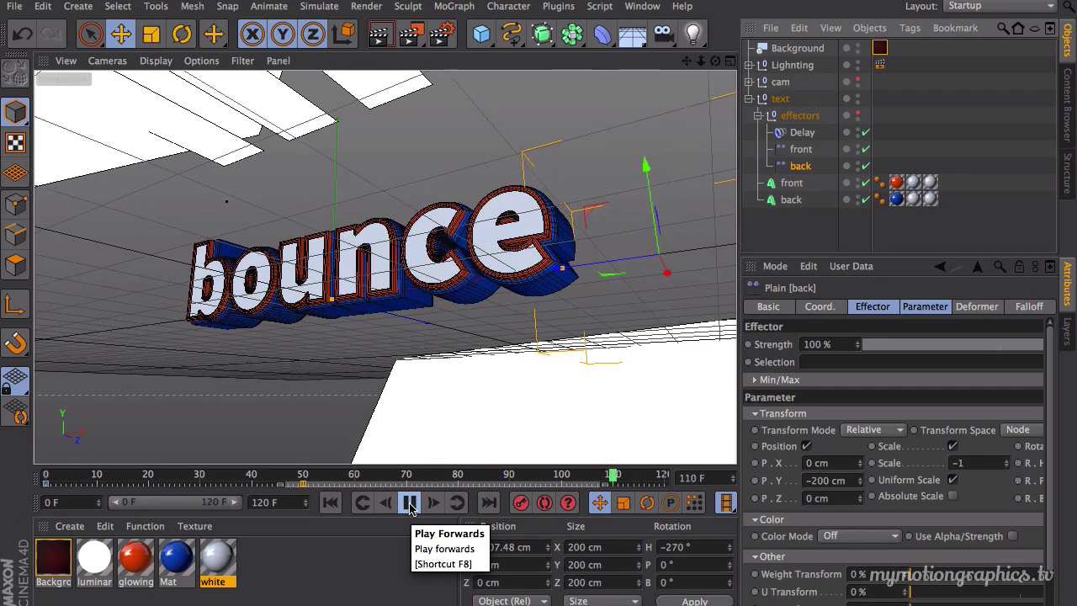
click(409, 502)
click(330, 503)
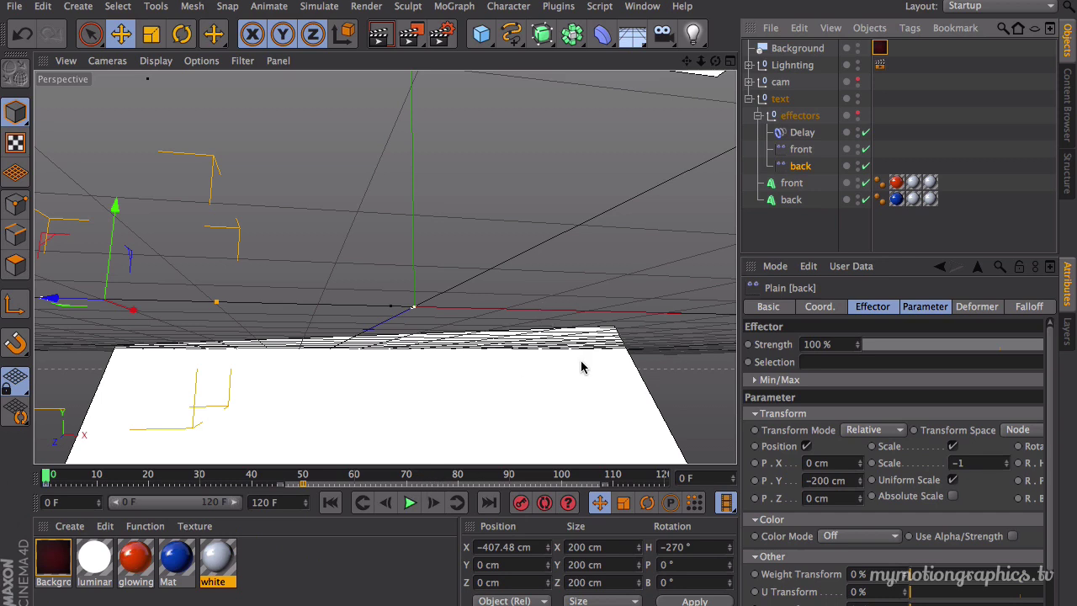
Collapse the effectors and text groups in the object hierarchy.
click(758, 117)
click(750, 100)
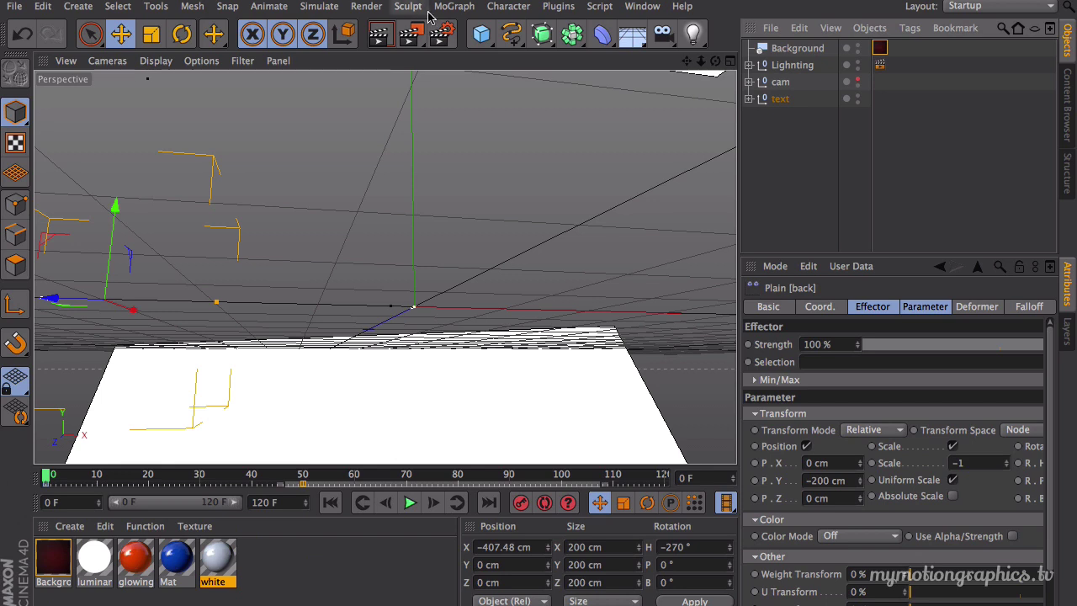
Lock the aspect ratio of the render output and set its width to 800 pixels.
click(443, 36)
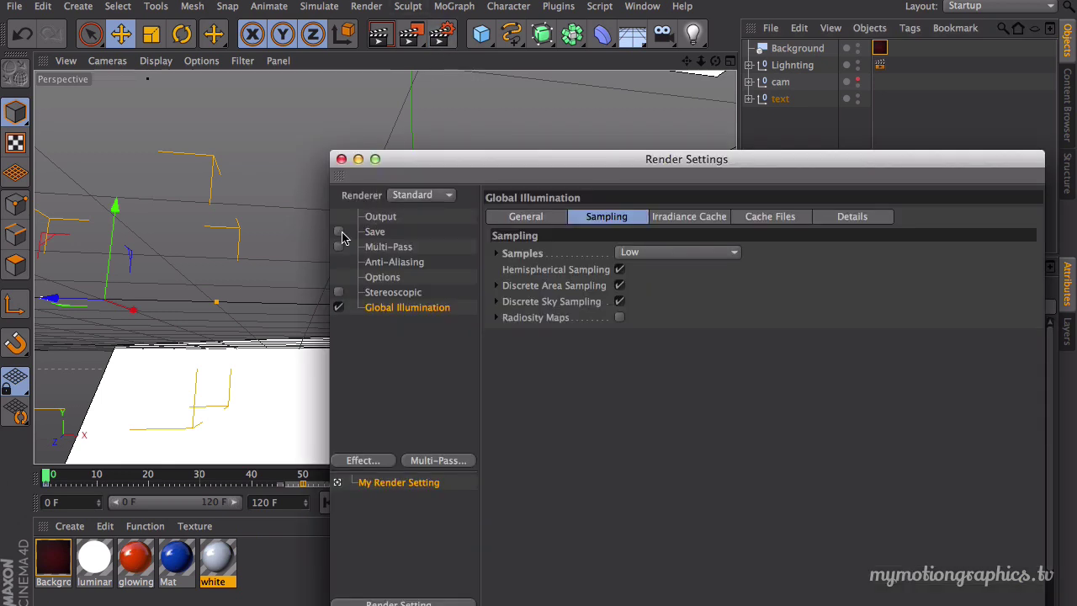
drag(459, 168, 265, 163)
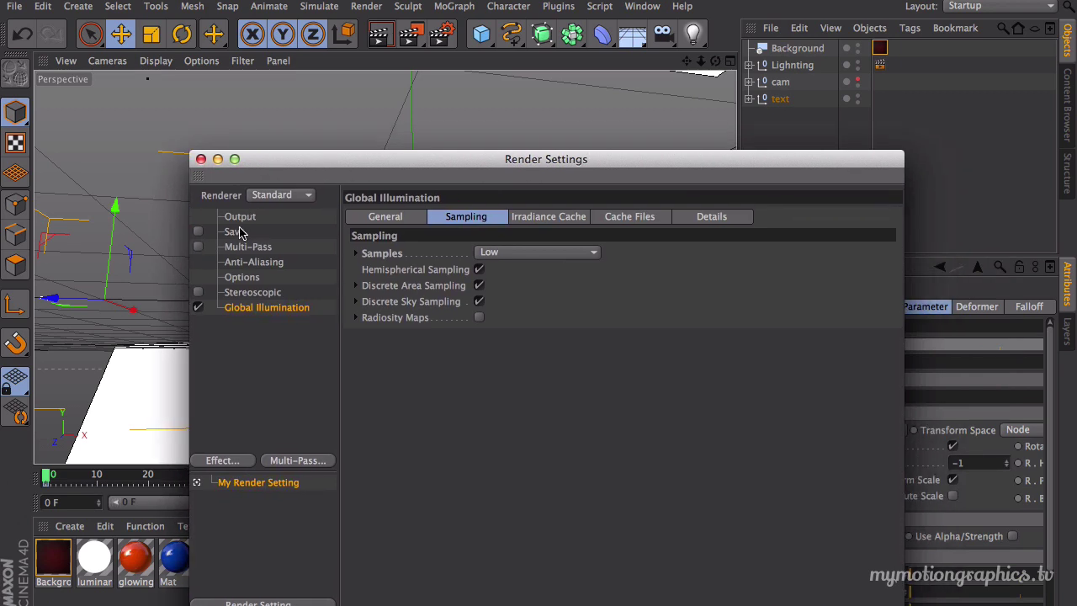
click(240, 217)
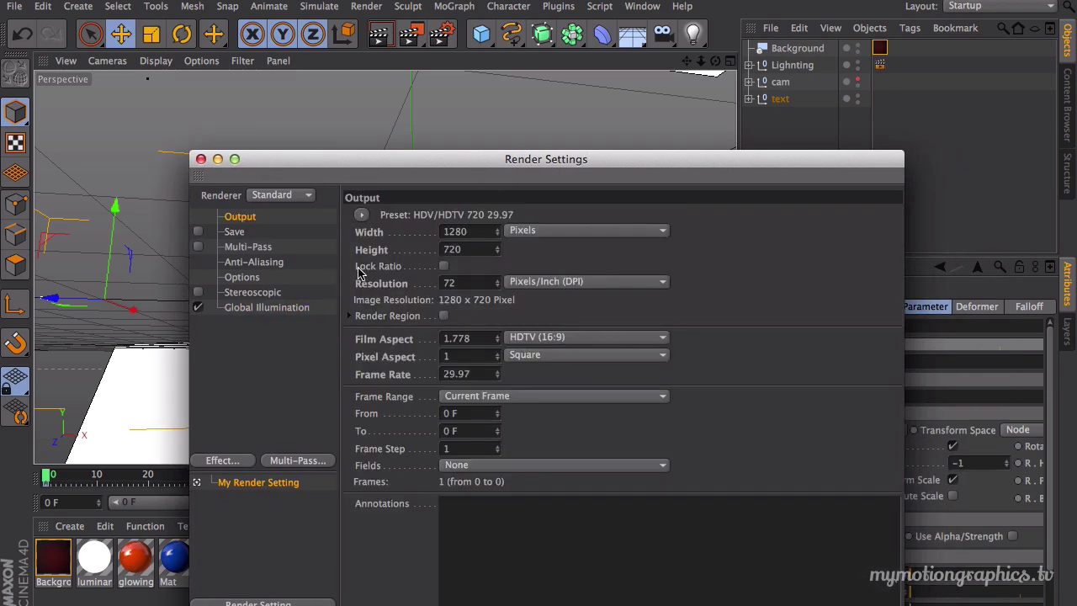
click(444, 267)
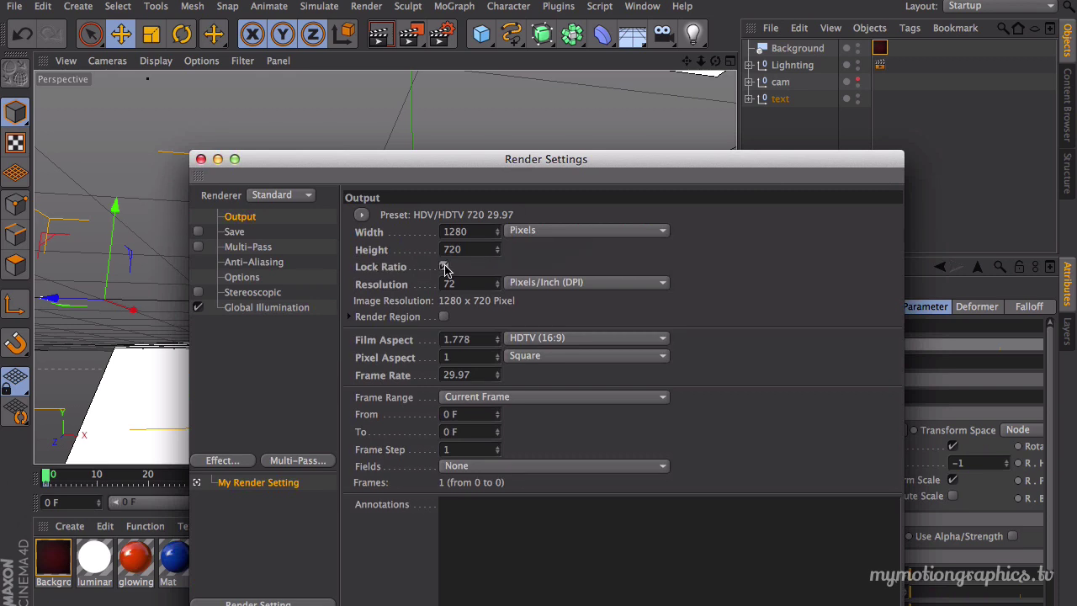
click(476, 233)
drag(465, 232, 424, 238)
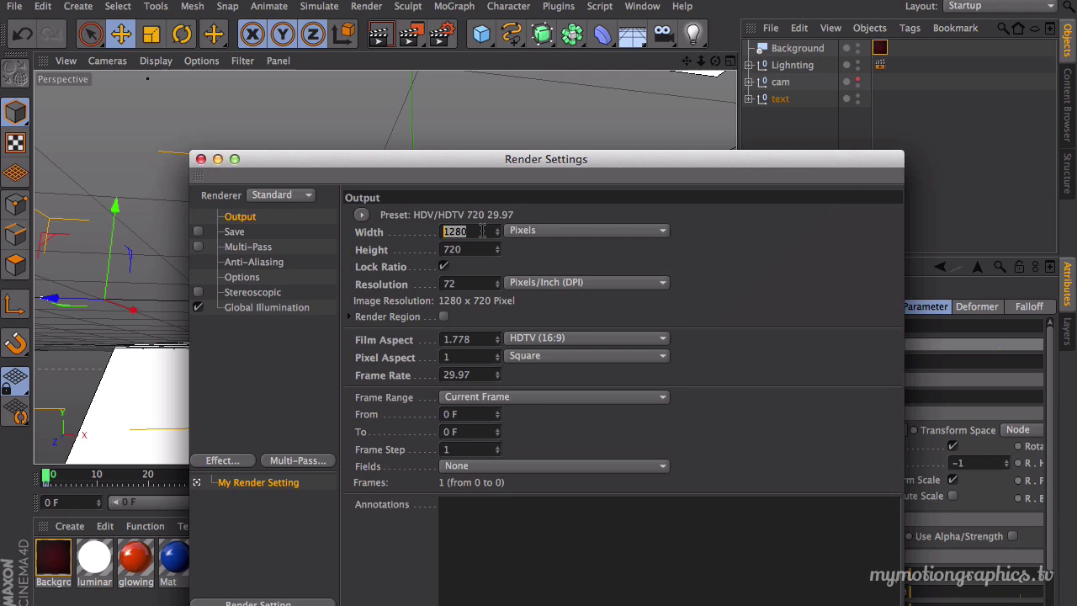
text(8)
key(Return)
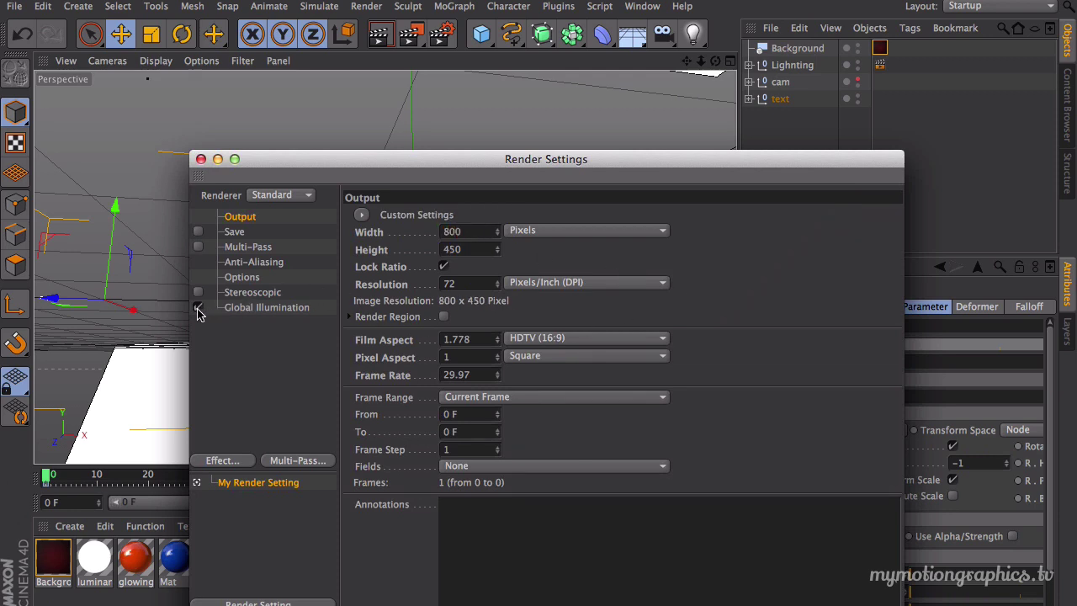
Disable Global Illumination and Reflection in the render settings, and close them.
drag(350, 182, 383, 114)
click(281, 219)
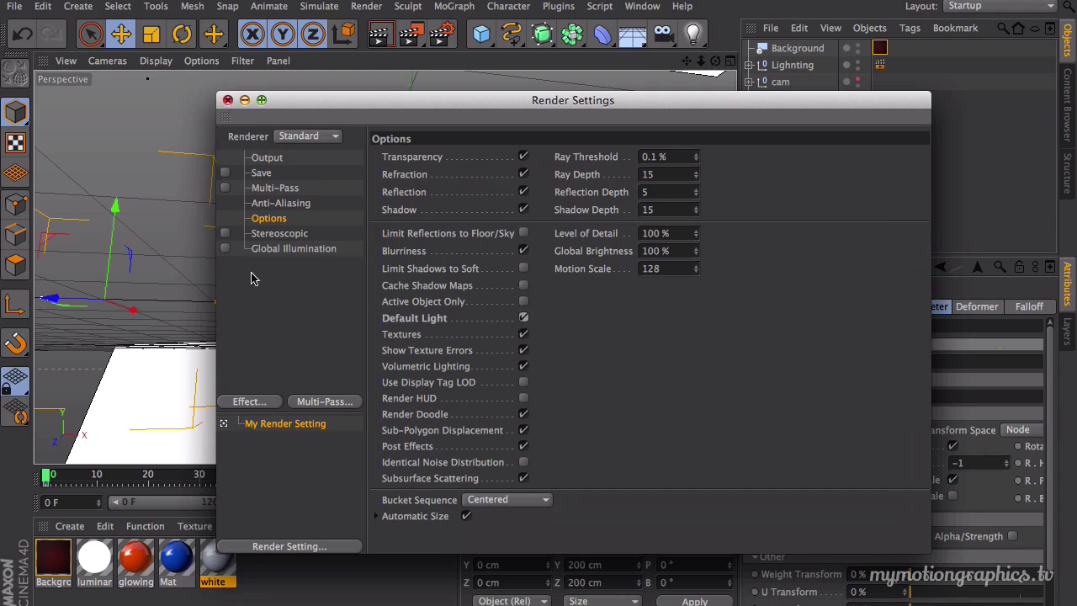
drag(357, 108, 300, 139)
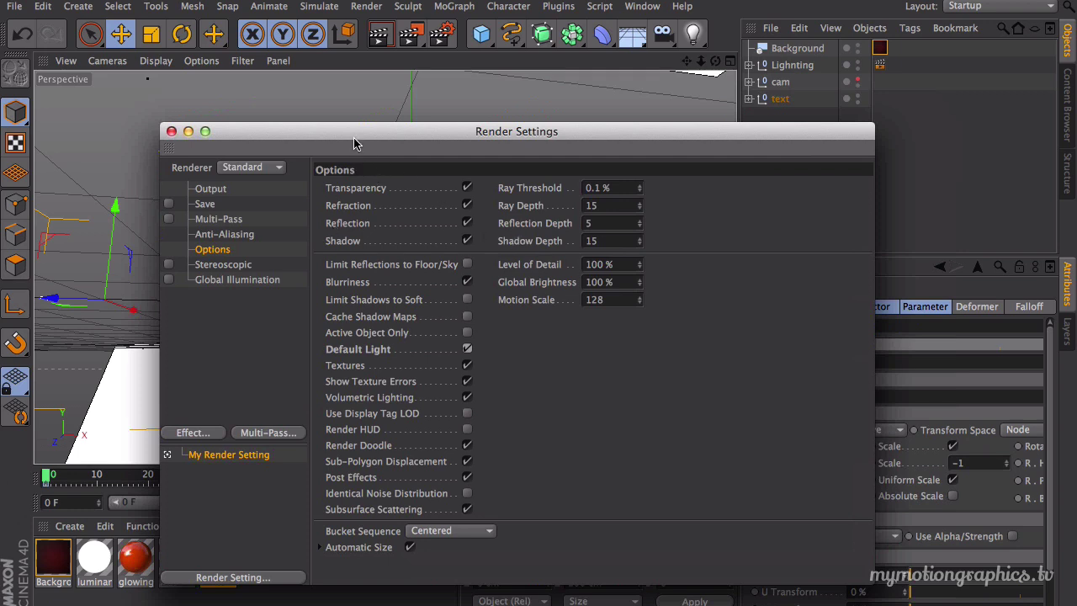
drag(354, 145, 340, 127)
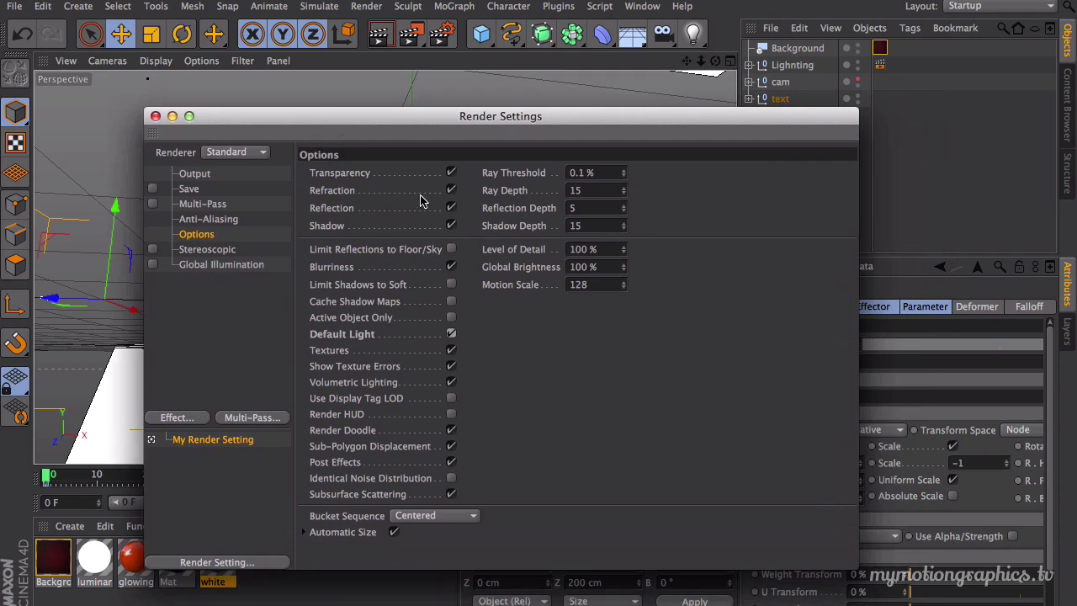
drag(344, 123, 318, 125)
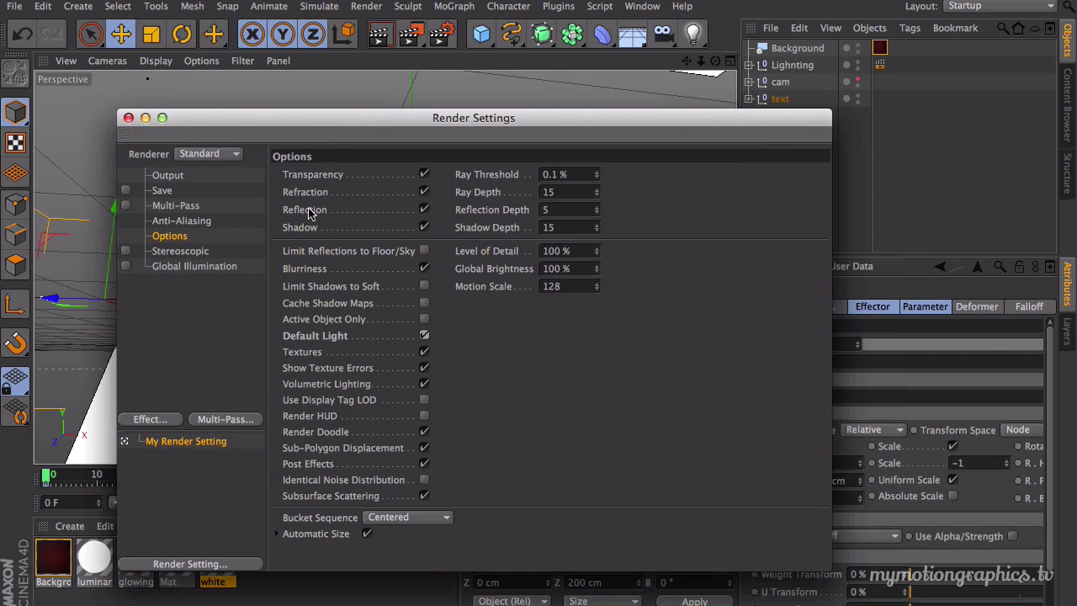
click(424, 210)
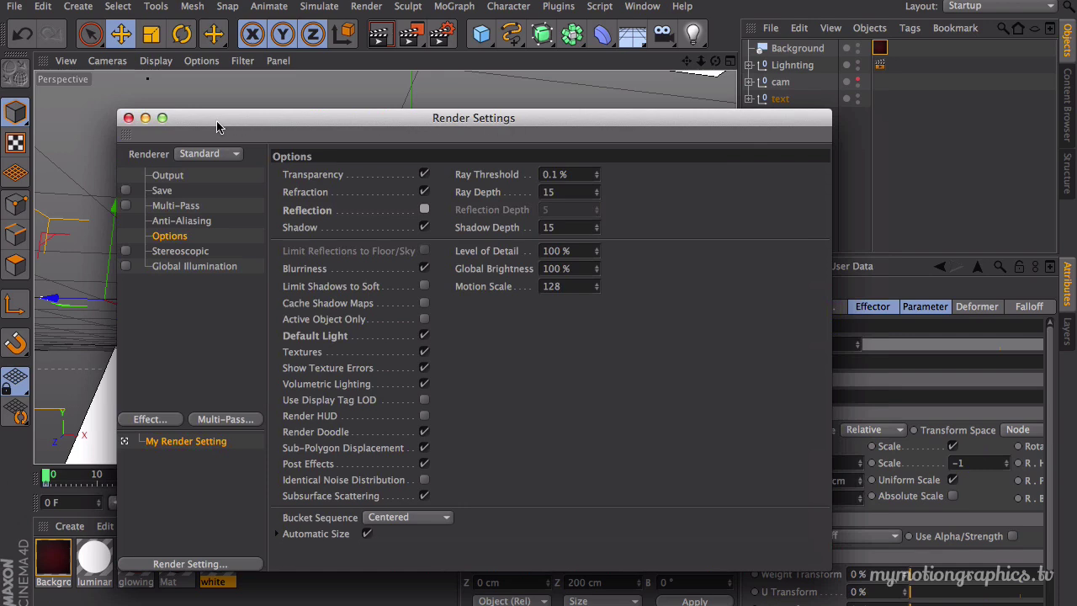
click(128, 118)
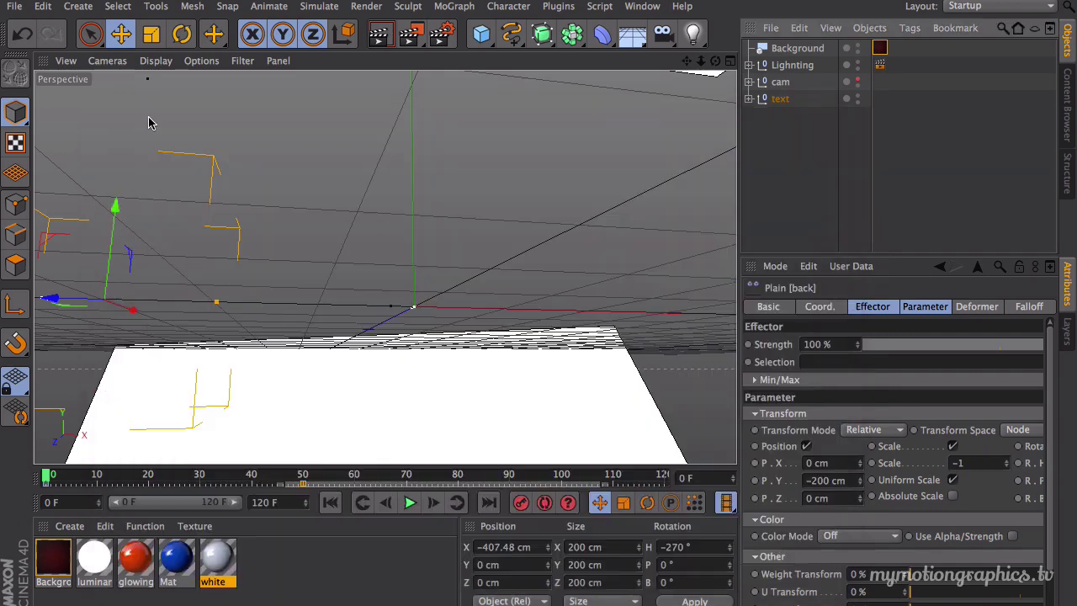
Set the render output's frame range to All Frames.
click(439, 37)
drag(208, 126, 211, 106)
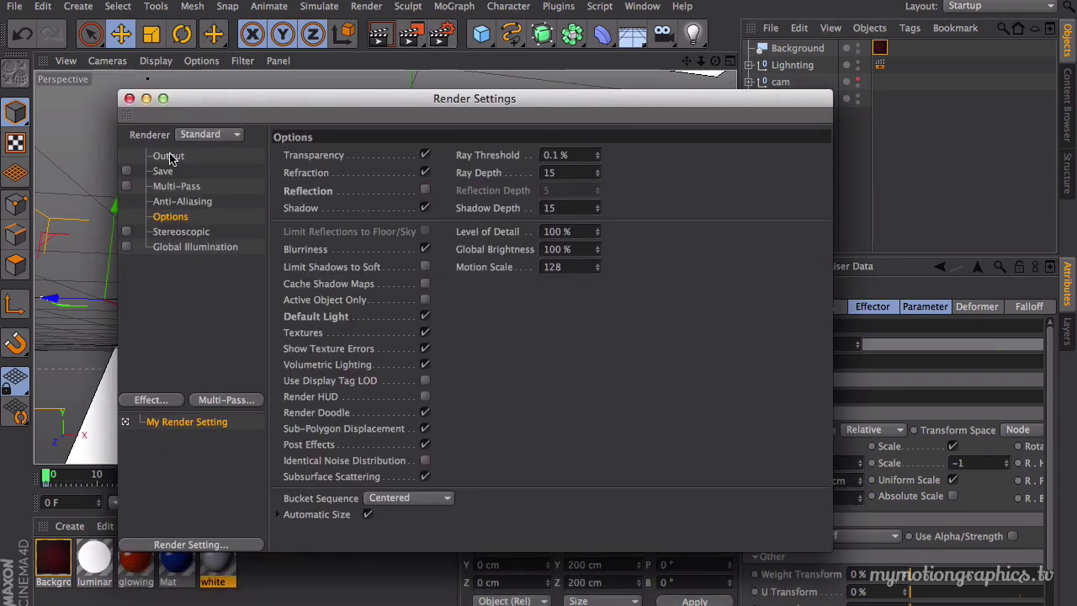
click(170, 158)
click(419, 337)
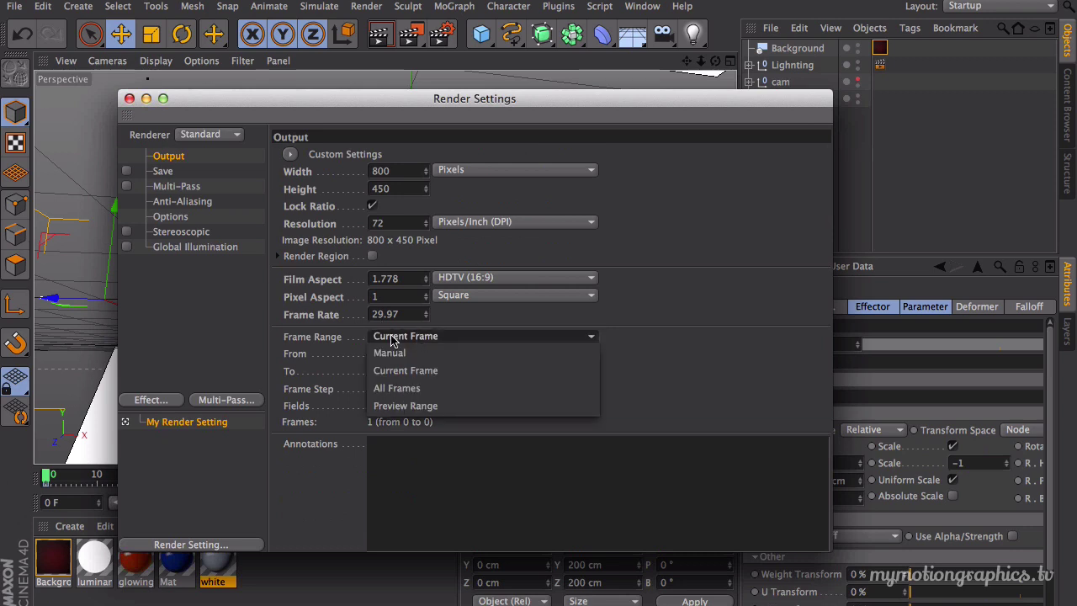
click(425, 392)
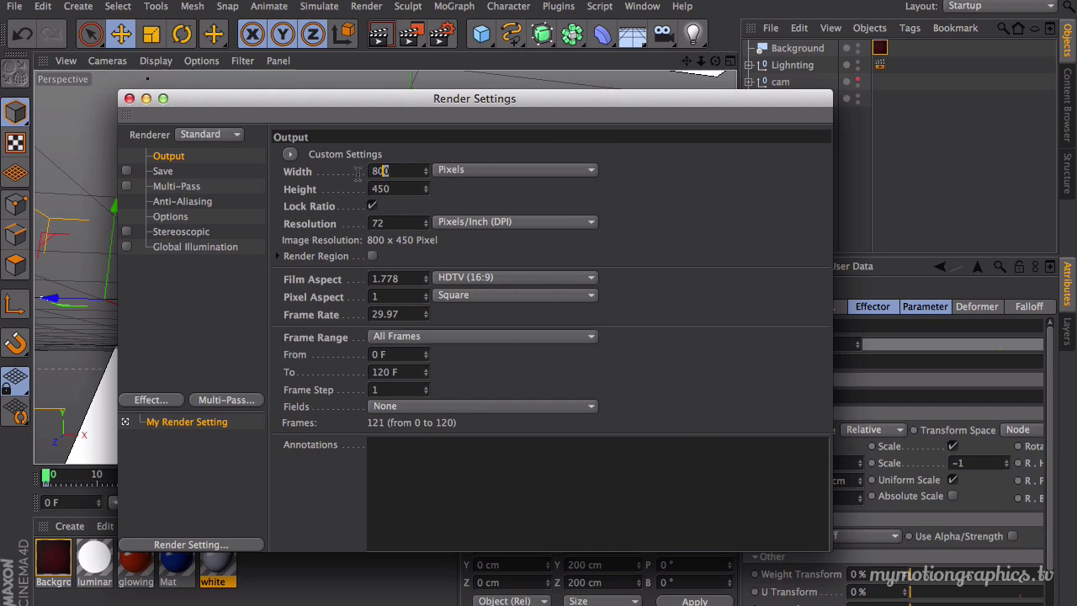
Review the output size and the general rendering options in the render settings, and close them.
click(379, 189)
drag(406, 174, 355, 199)
click(171, 216)
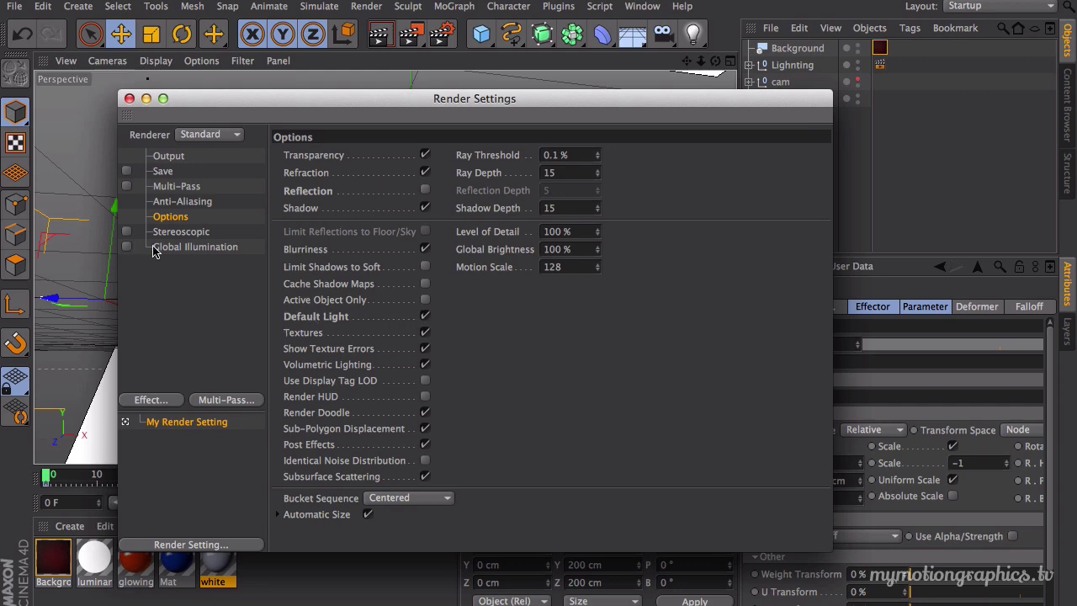
click(128, 99)
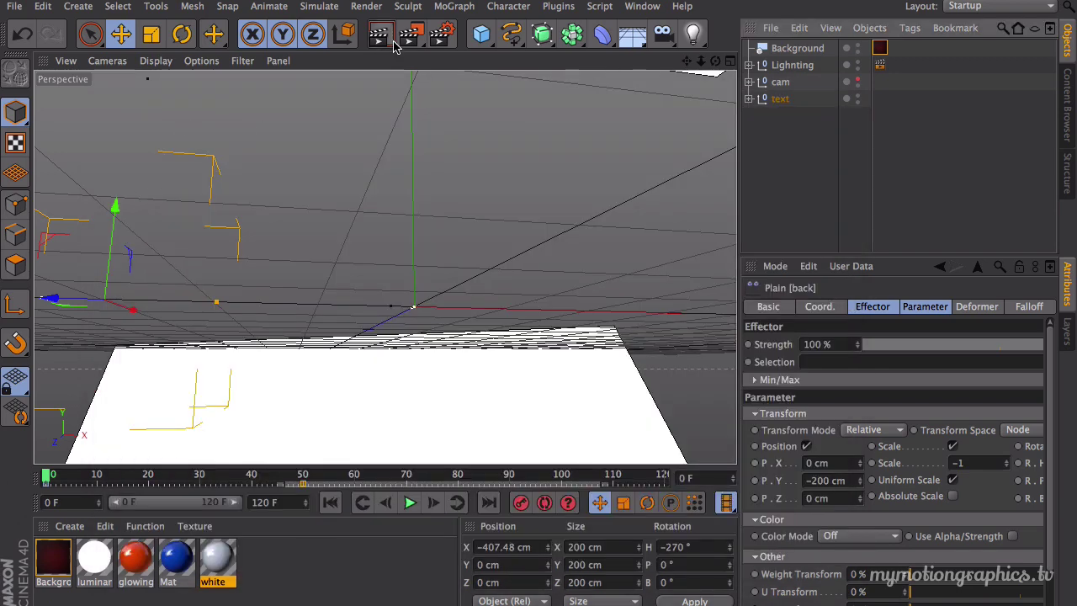
click(441, 34)
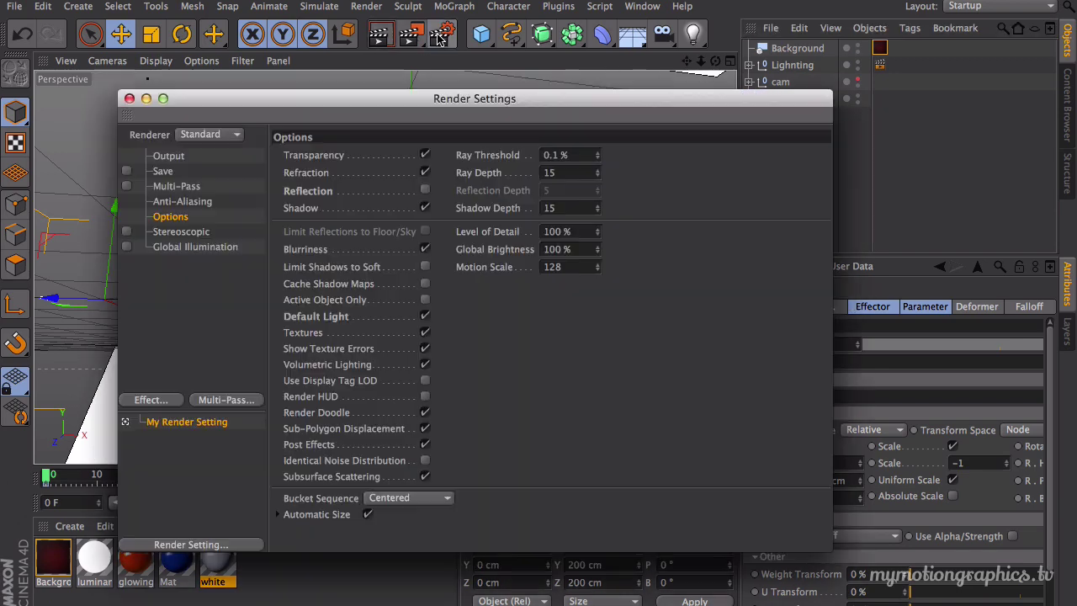
click(128, 99)
Render all frames to the Picture Viewer without saving the result to a file.
click(407, 40)
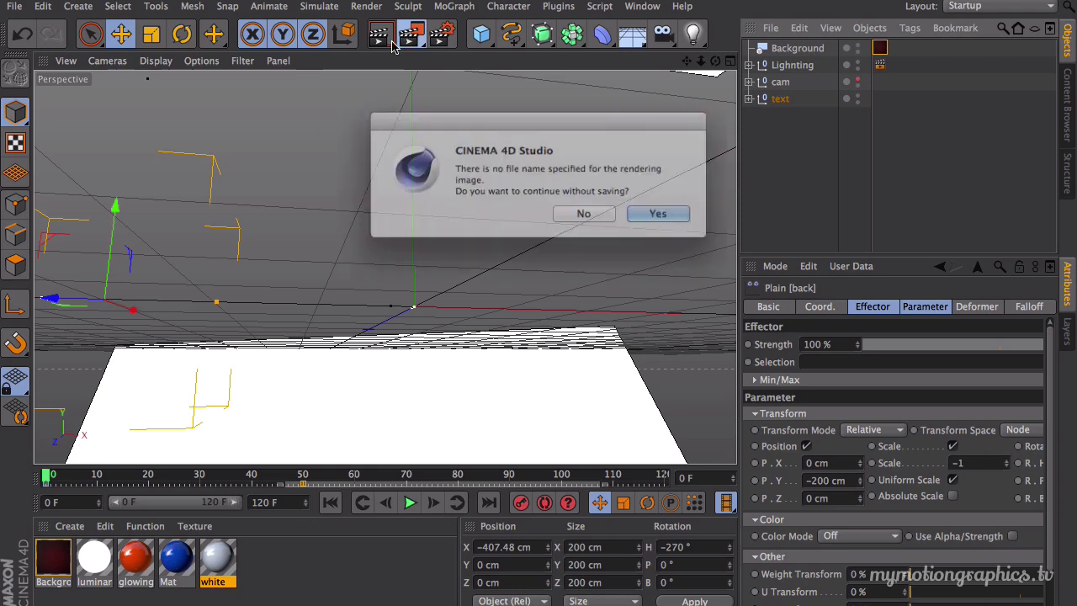
drag(434, 129, 341, 134)
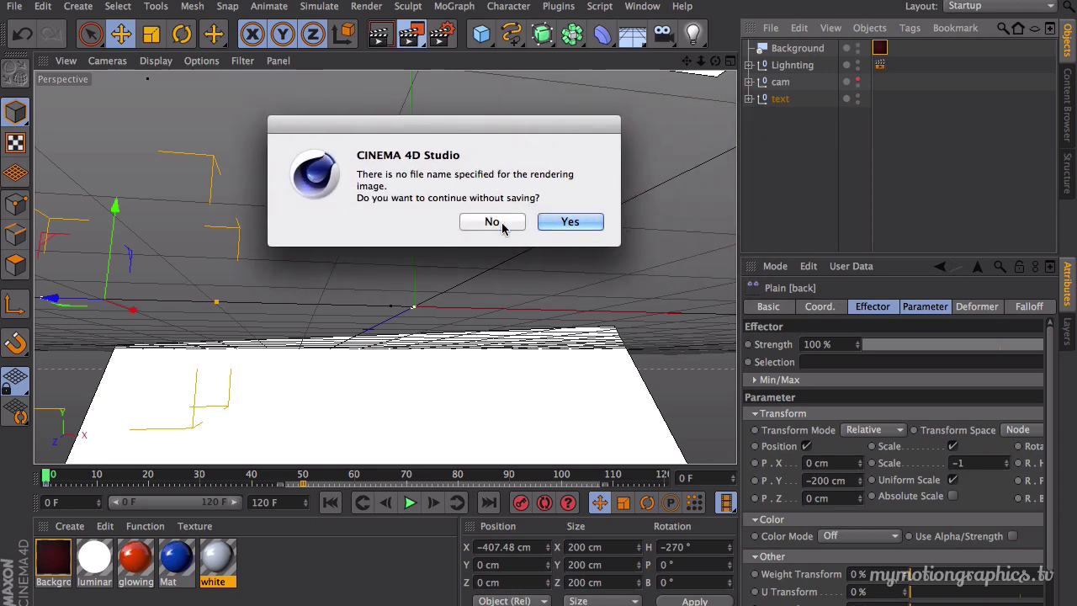
click(585, 222)
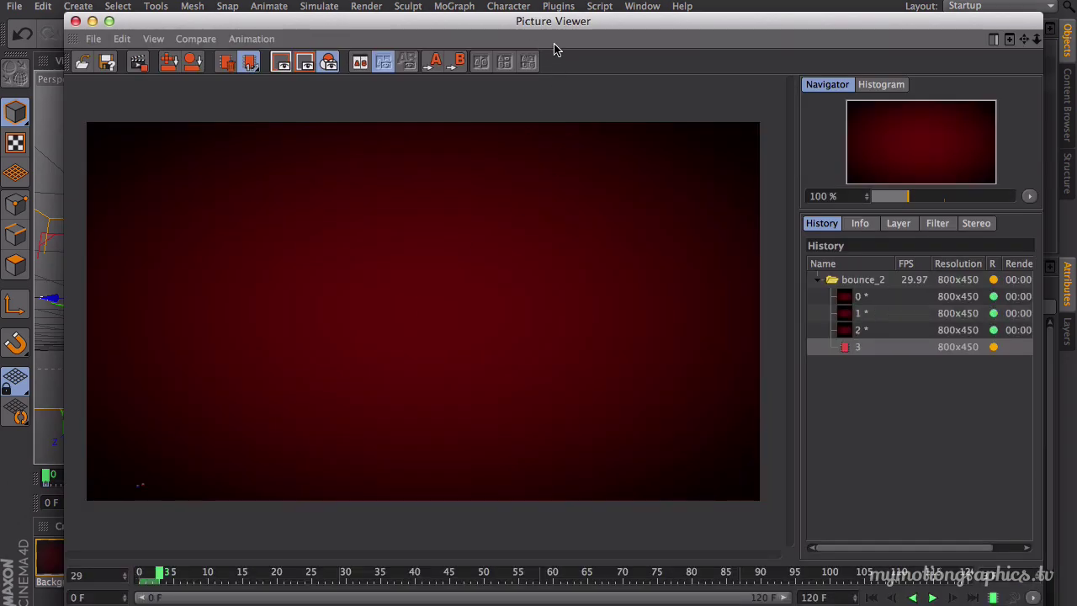
drag(563, 24, 529, 13)
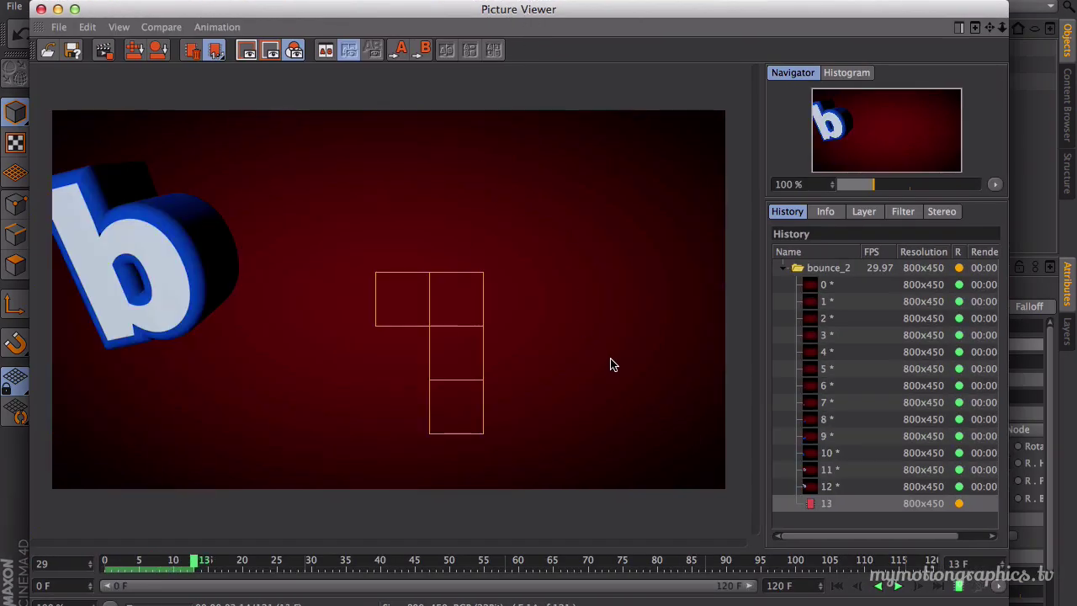
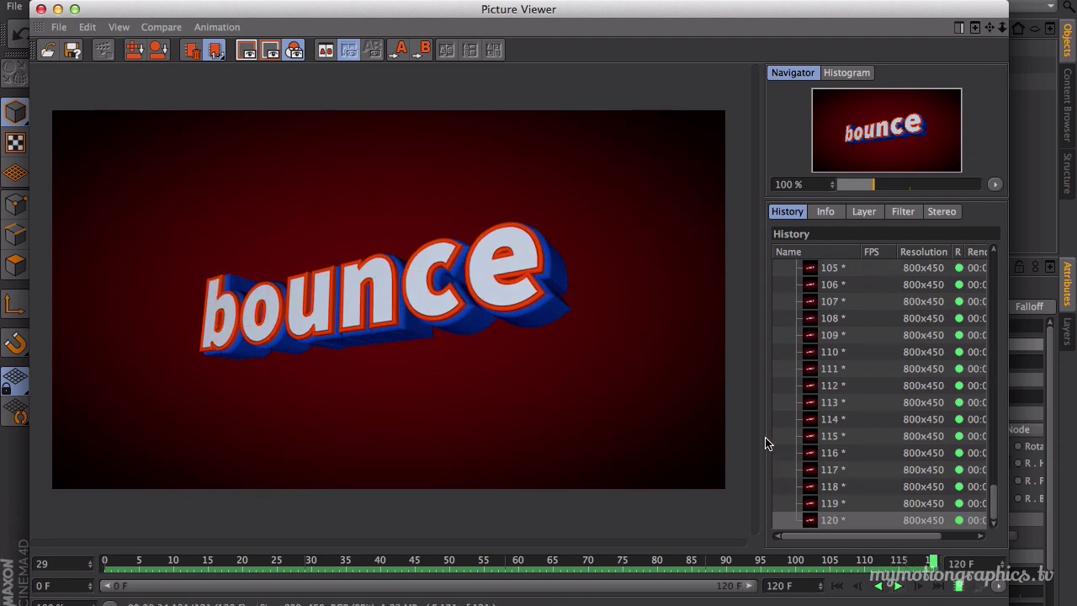
Expose the Render Time column in the render history and inspect the times of frames 106, 108 and 109.
drag(761, 438, 697, 443)
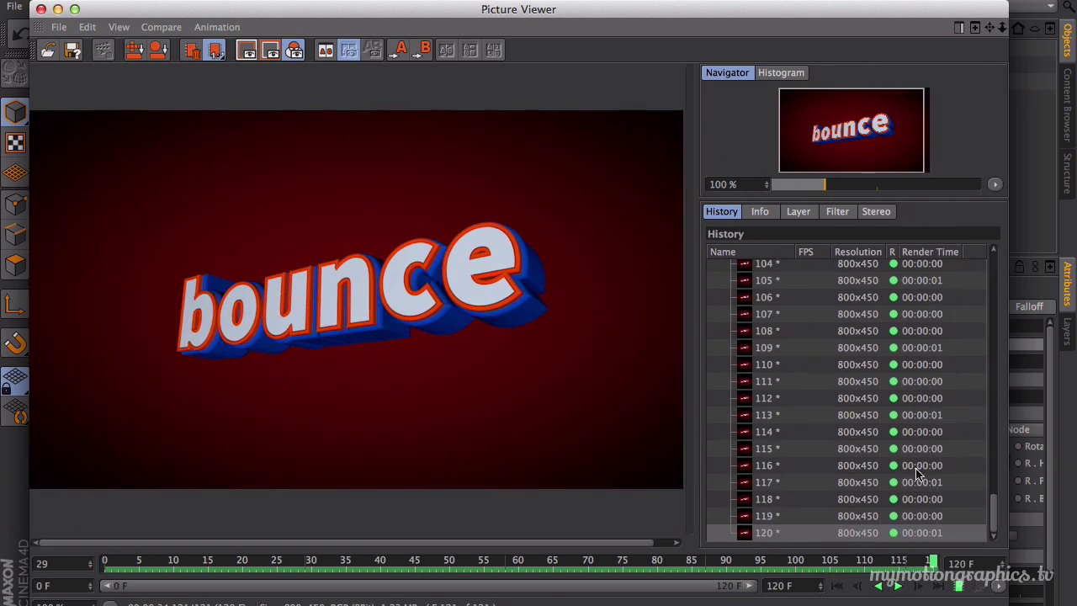
click(917, 297)
click(926, 331)
click(929, 347)
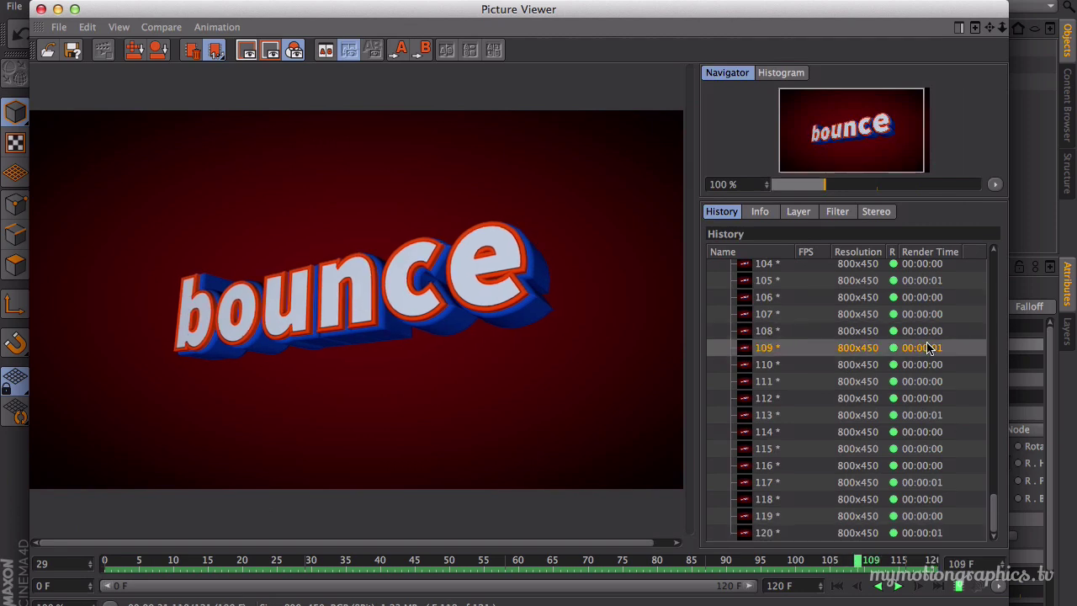
Play back the rendered animation, scrub it to frame 27, and close the Picture Viewer.
click(897, 586)
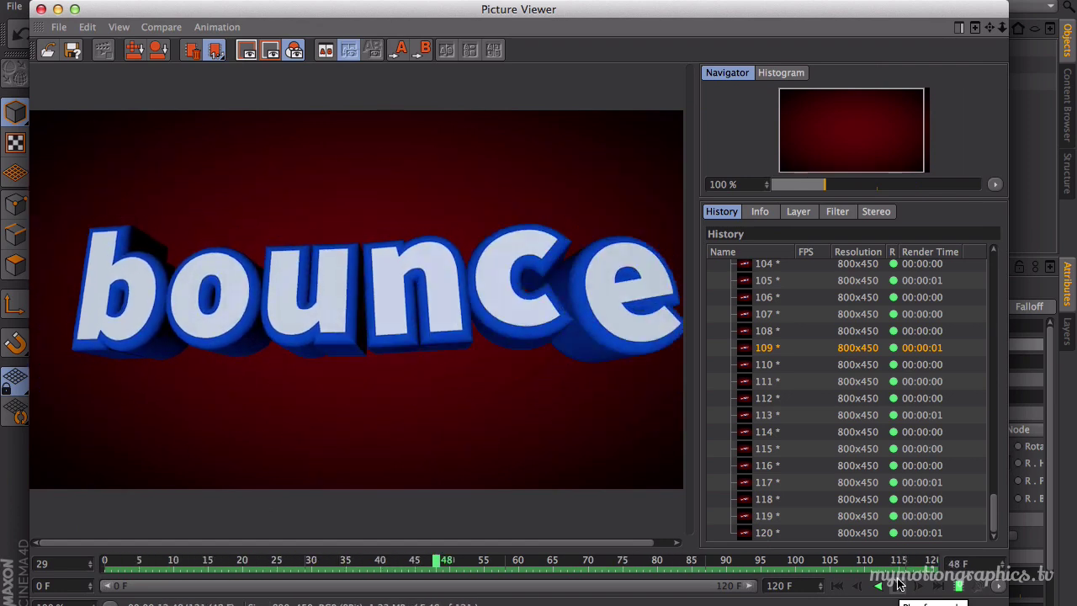
click(899, 584)
drag(515, 562, 290, 531)
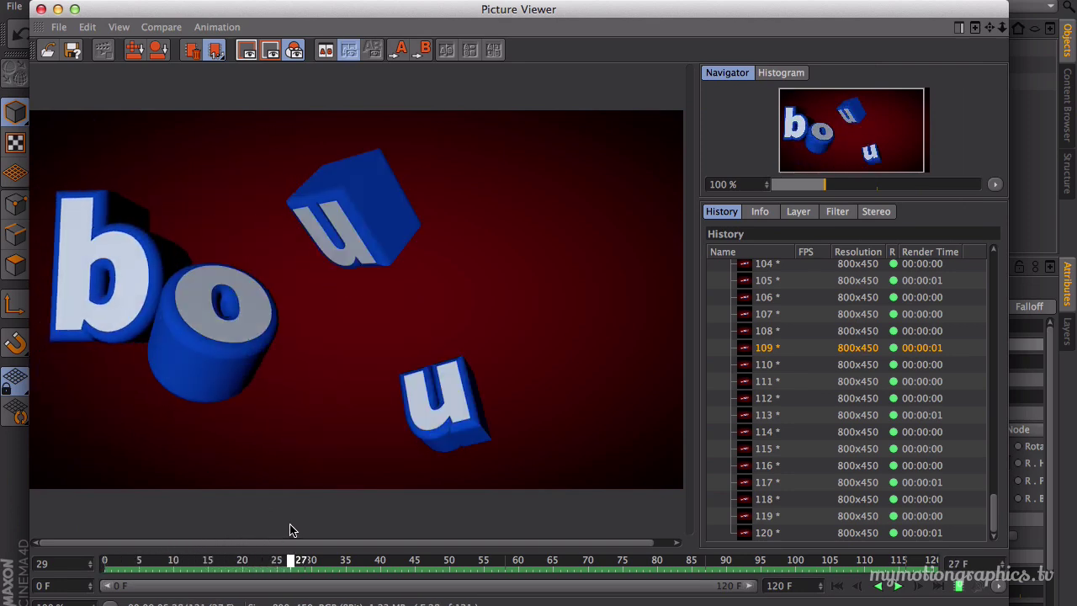
click(40, 9)
Reset the cam null's editor and render visibility to default, and play the opening frames through the active camera.
click(781, 81)
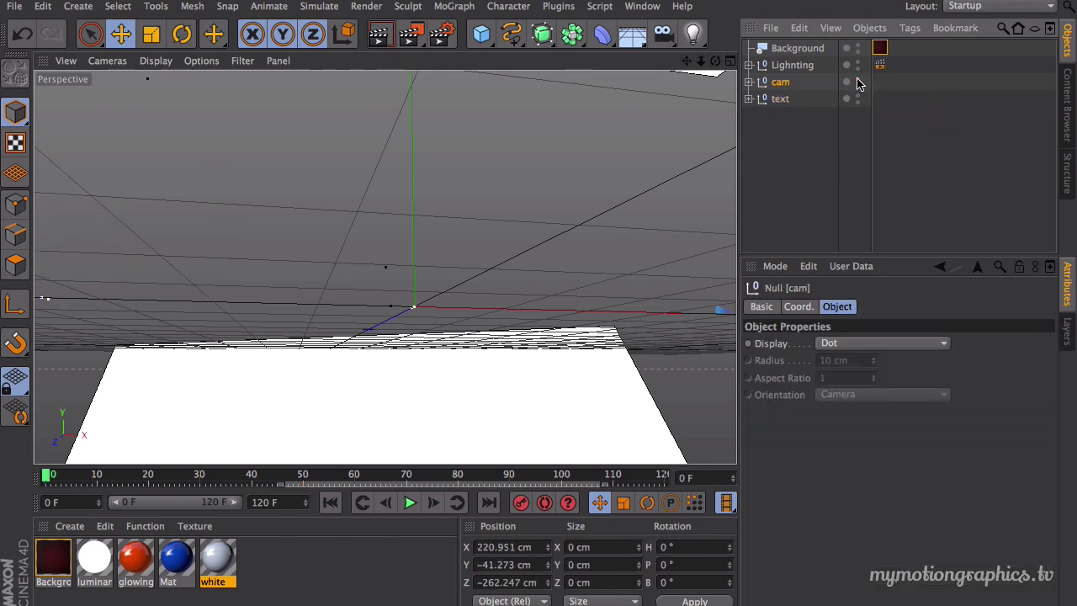
click(107, 60)
mouse_move(133, 108)
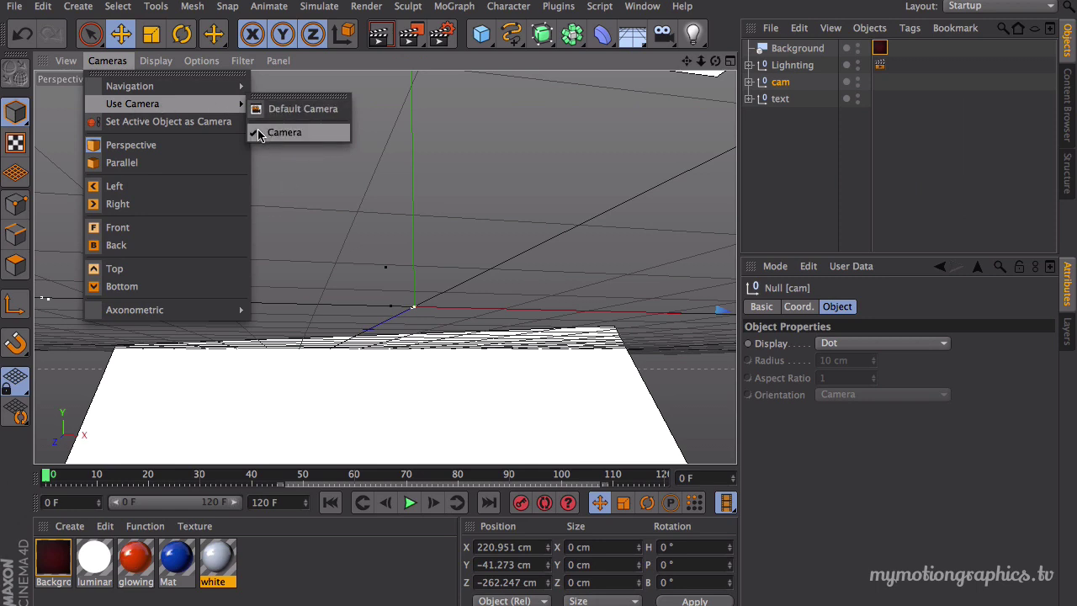
click(328, 176)
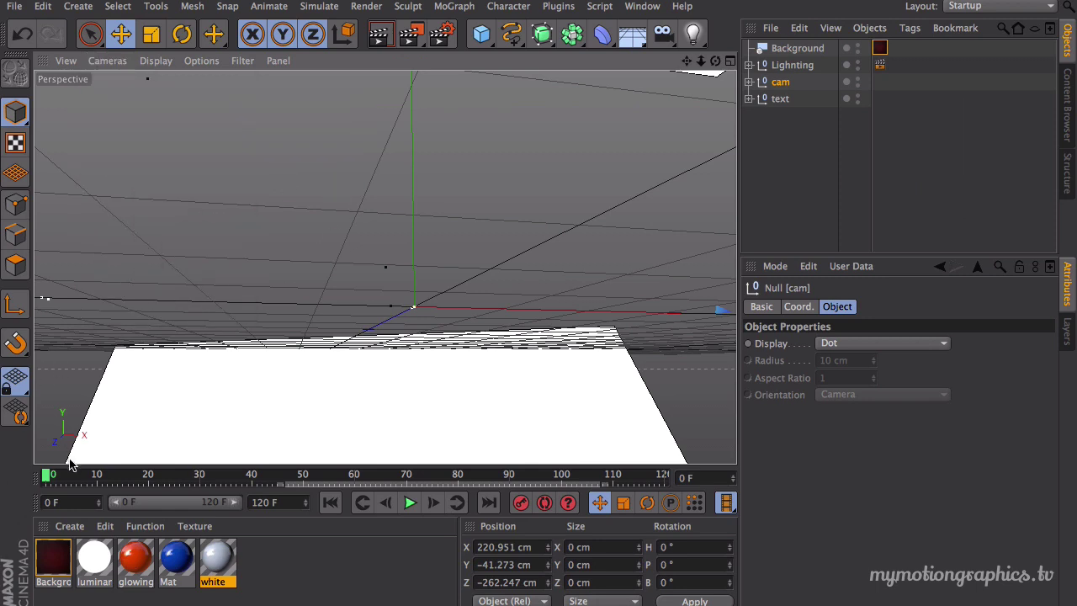
click(410, 502)
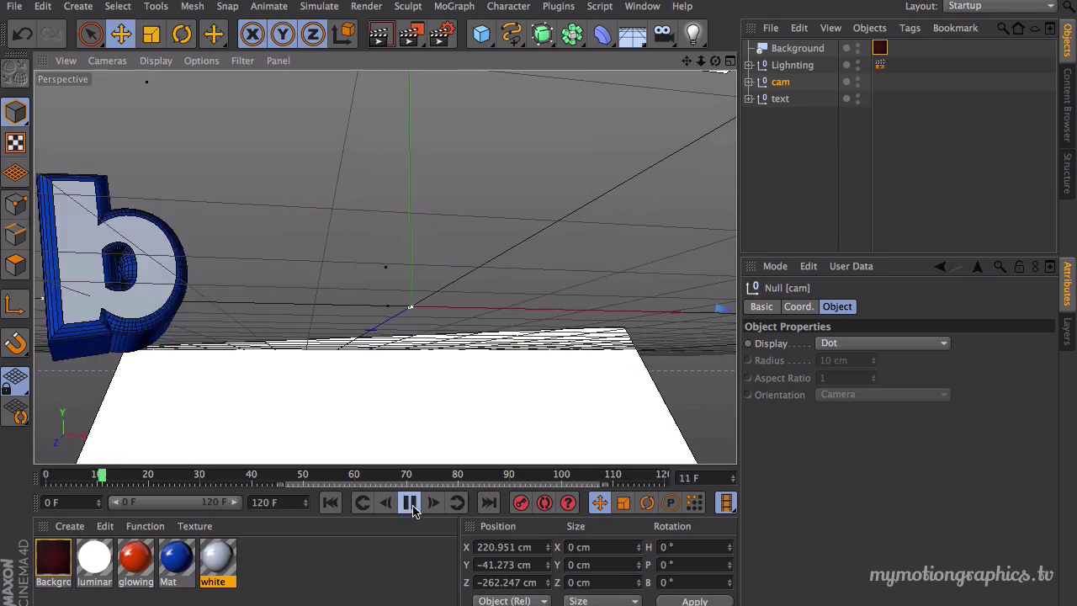
click(410, 502)
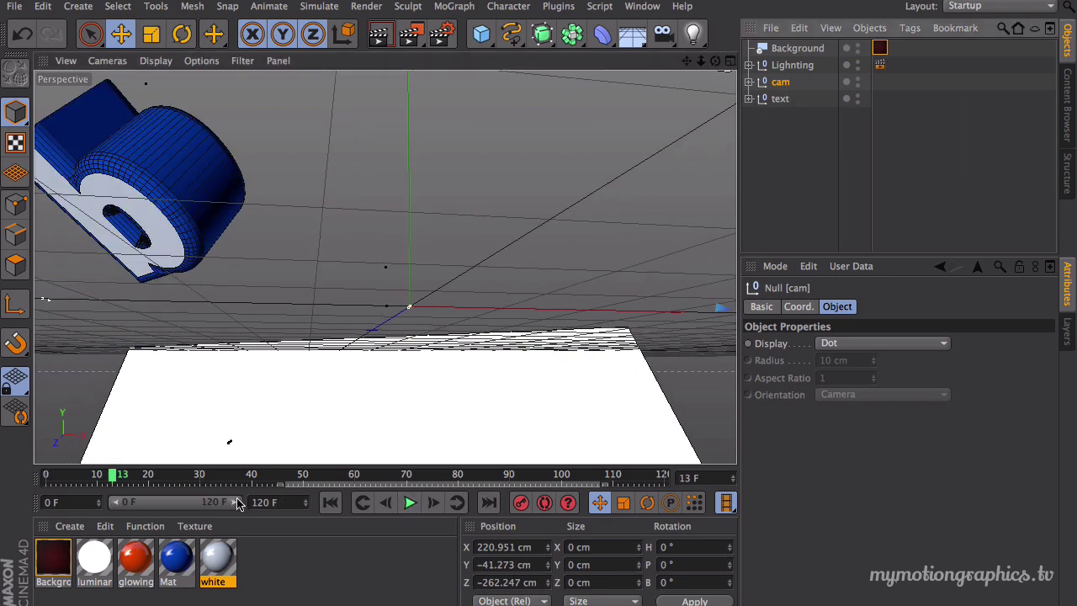
At frame 0, pull the Camera back to about X -388, Y -69, Z -448 cm in the four-view layout and keyframe it.
click(749, 82)
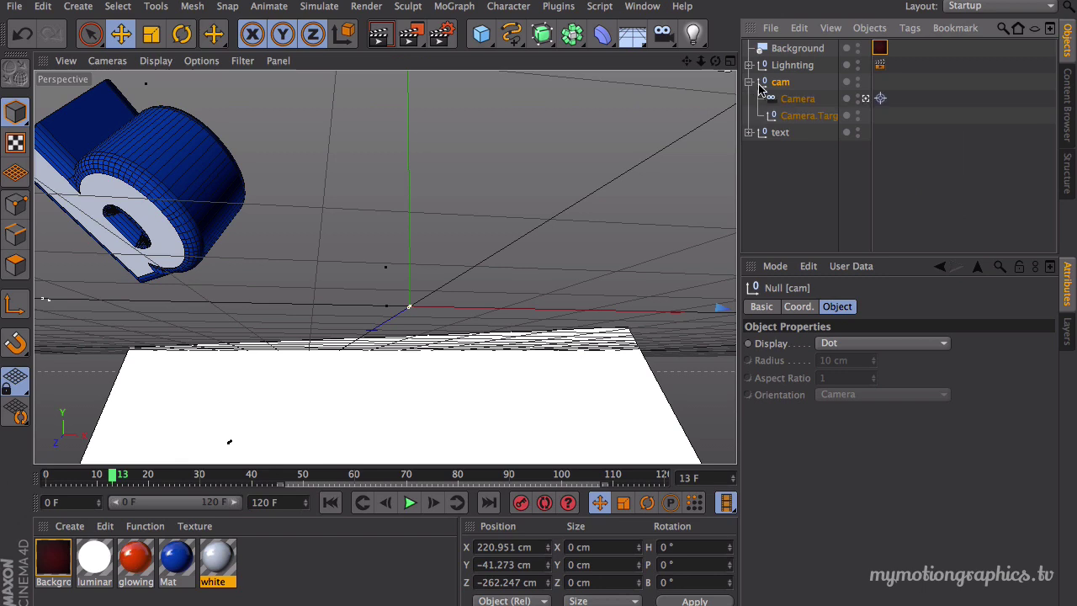
click(795, 99)
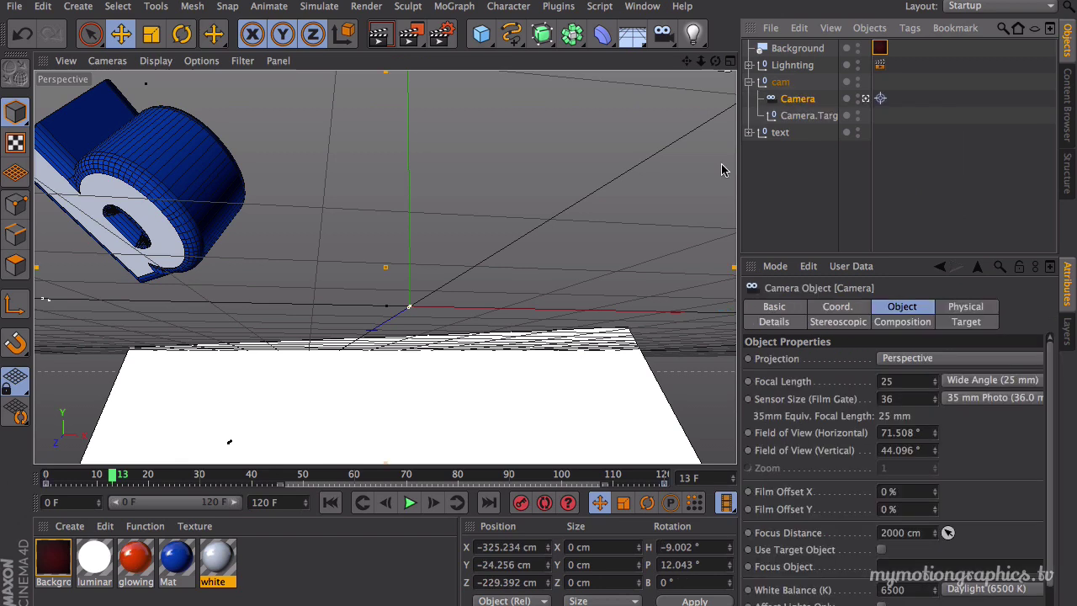
click(49, 477)
click(730, 62)
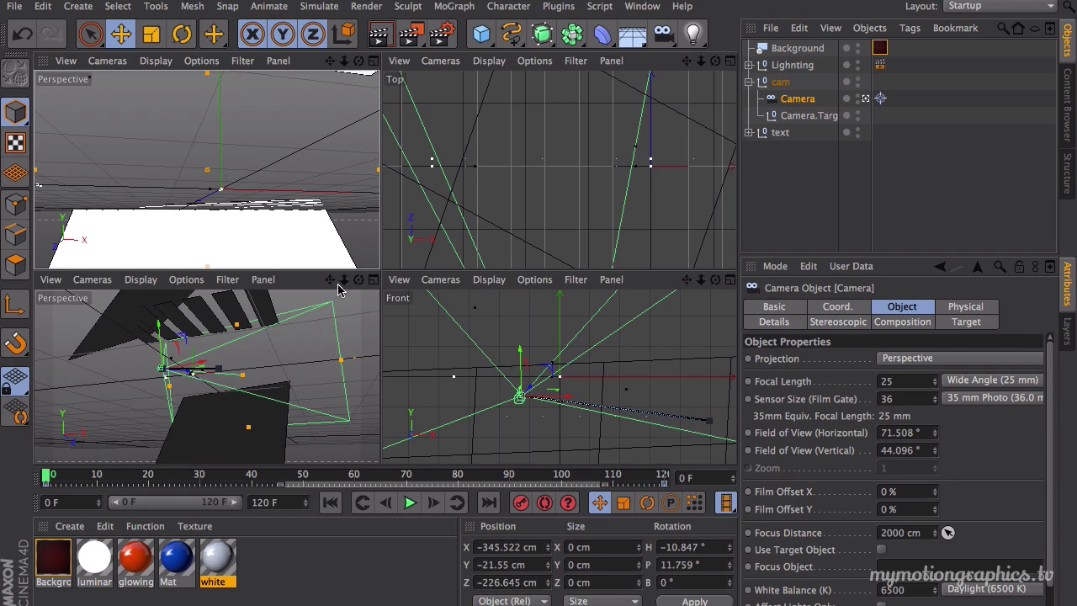
alt+drag(308, 348, 274, 421)
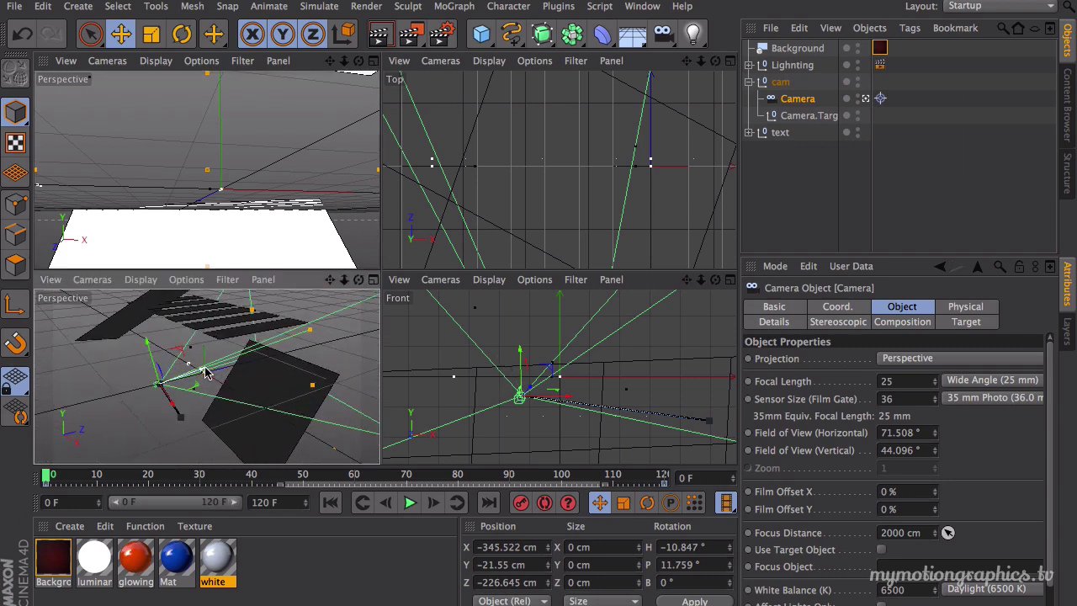
drag(210, 378, 191, 386)
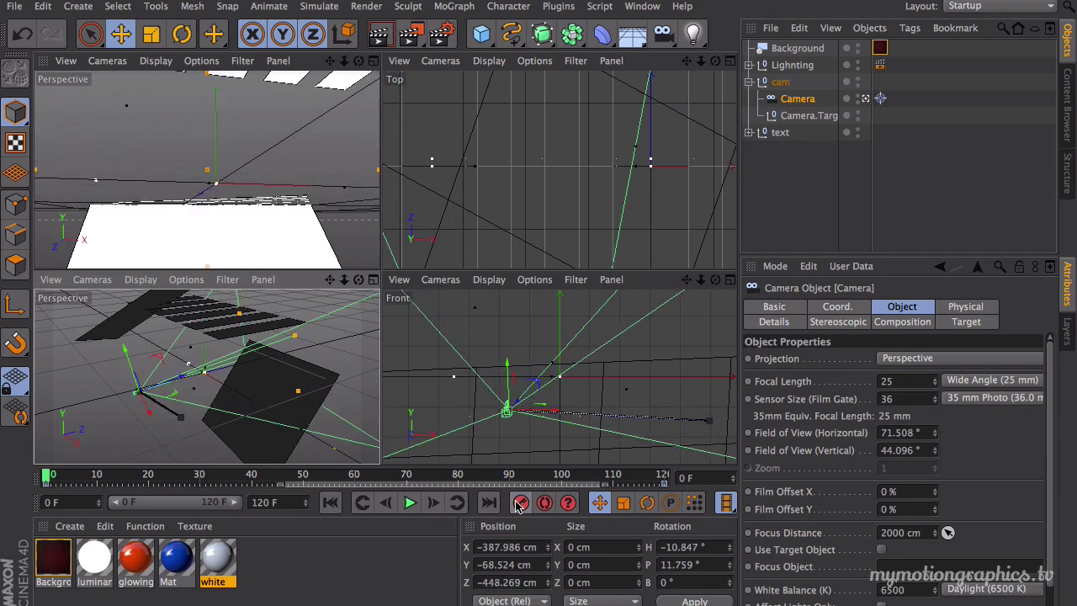
Deselect the Camera, preview the opening of the animation, and return to frame 0.
click(282, 177)
click(409, 502)
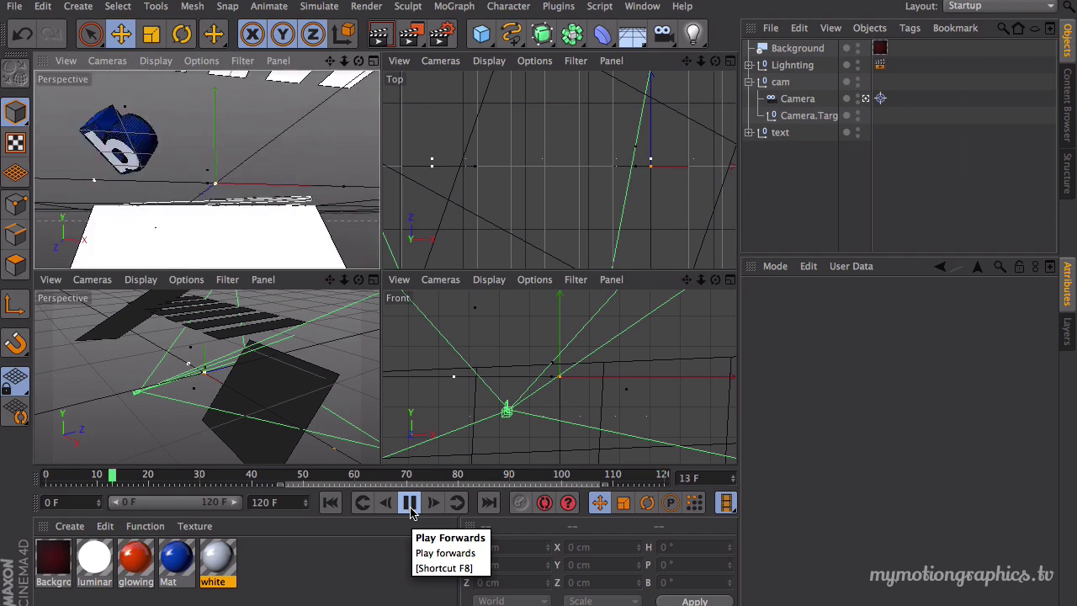
click(410, 505)
click(330, 503)
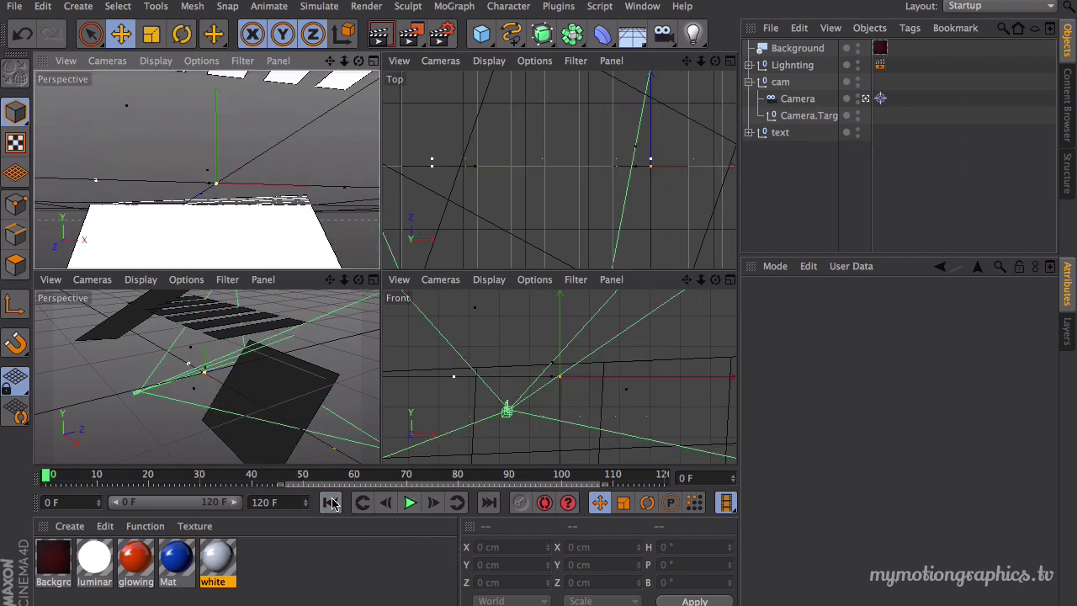
Move the Camera slightly closer at frame 0, to about X -380, Y -59, Z -405 cm, and update its keyframe.
click(797, 98)
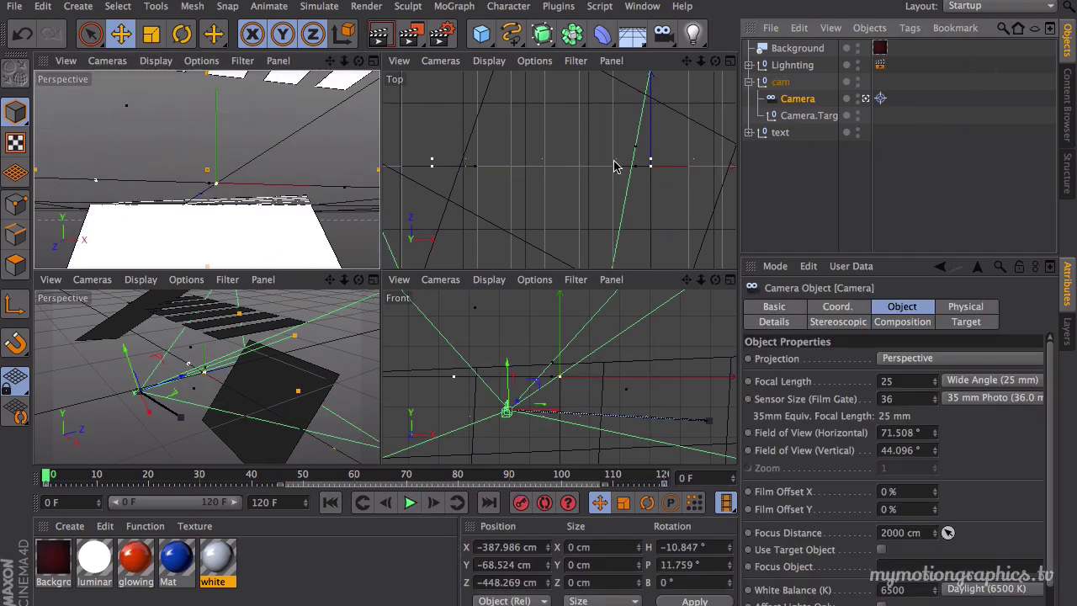
drag(198, 376, 189, 382)
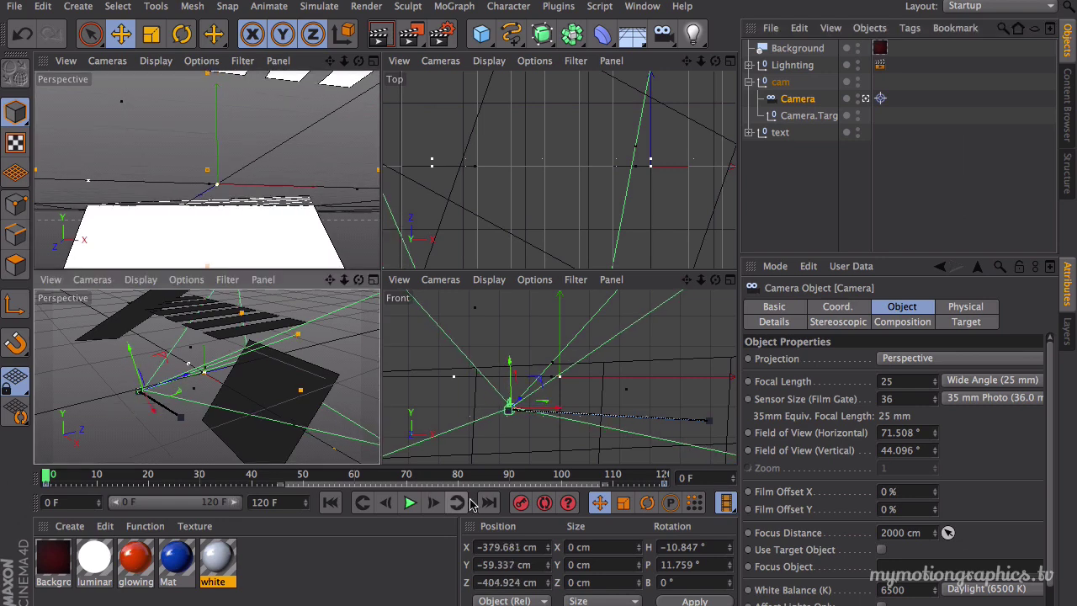
click(324, 381)
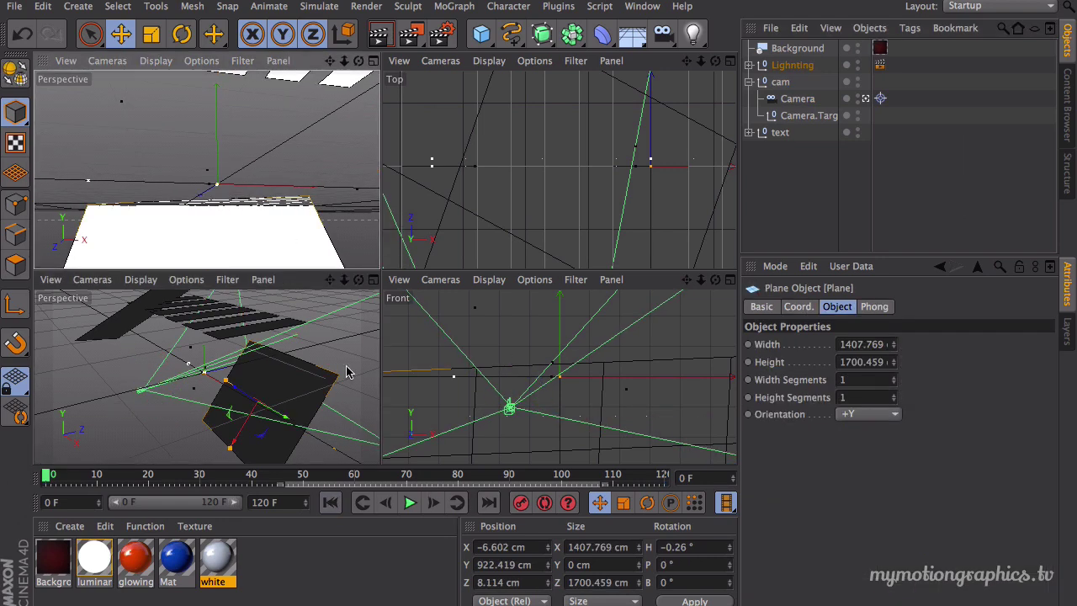
Play the animation to check the camera move, with the camera's perspective view enlarged to the full viewport.
click(410, 502)
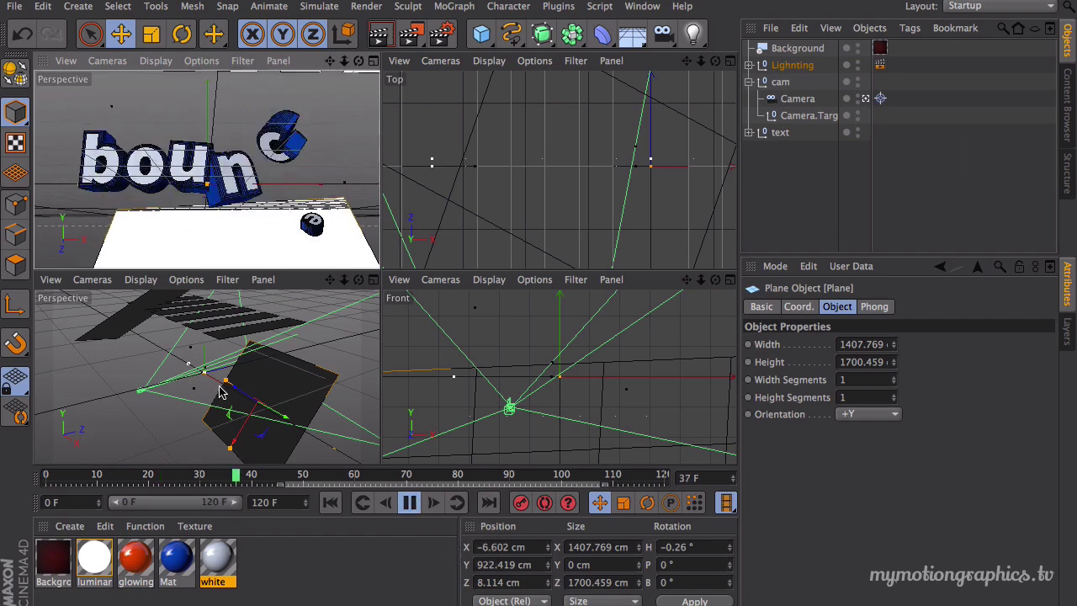
click(409, 503)
click(373, 61)
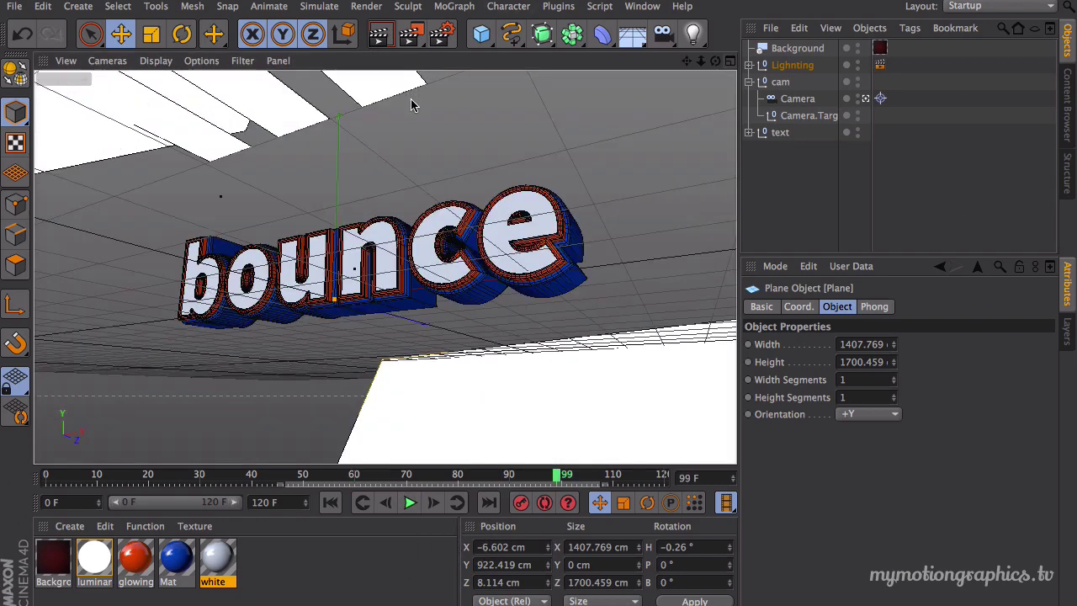
click(410, 503)
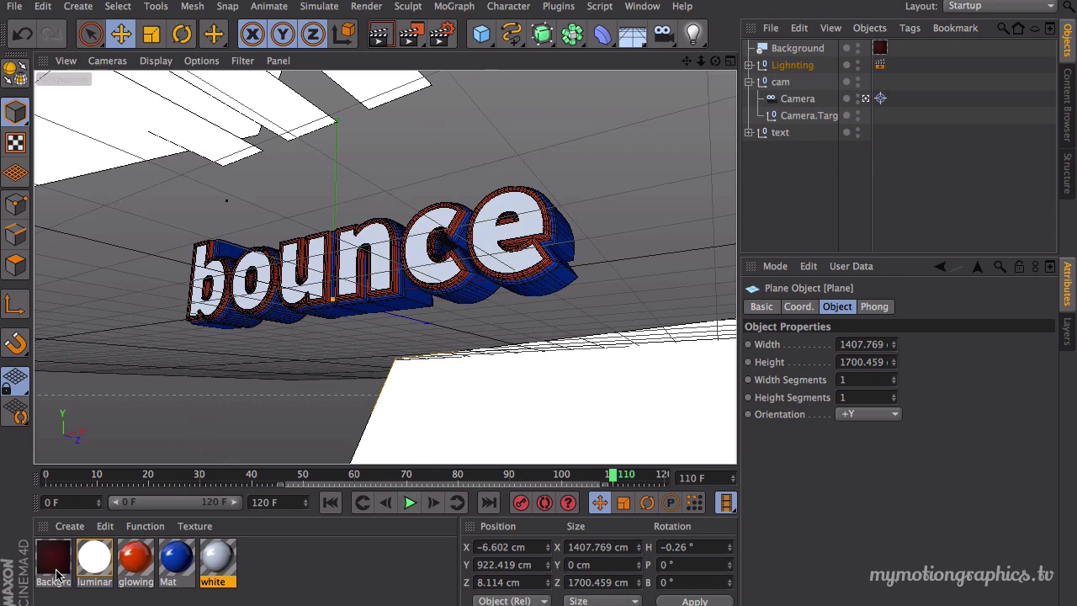
Open the render settings and turn Global Illumination back on.
click(441, 34)
drag(221, 104, 256, 103)
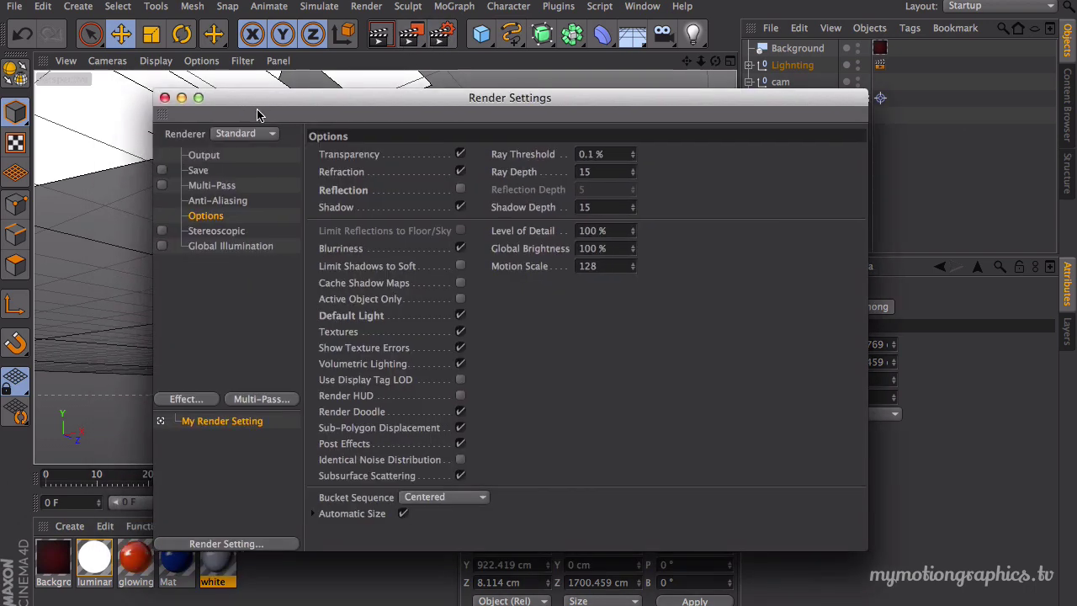
click(230, 247)
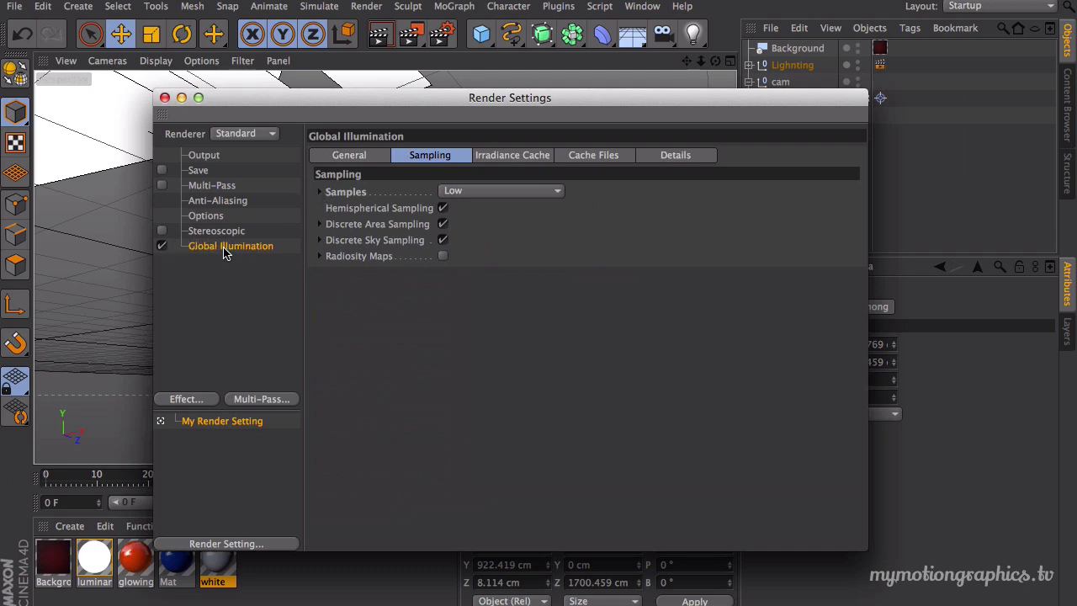
Set the render's Anti-Aliasing to Best and its filter to Gauss (Animation).
click(233, 202)
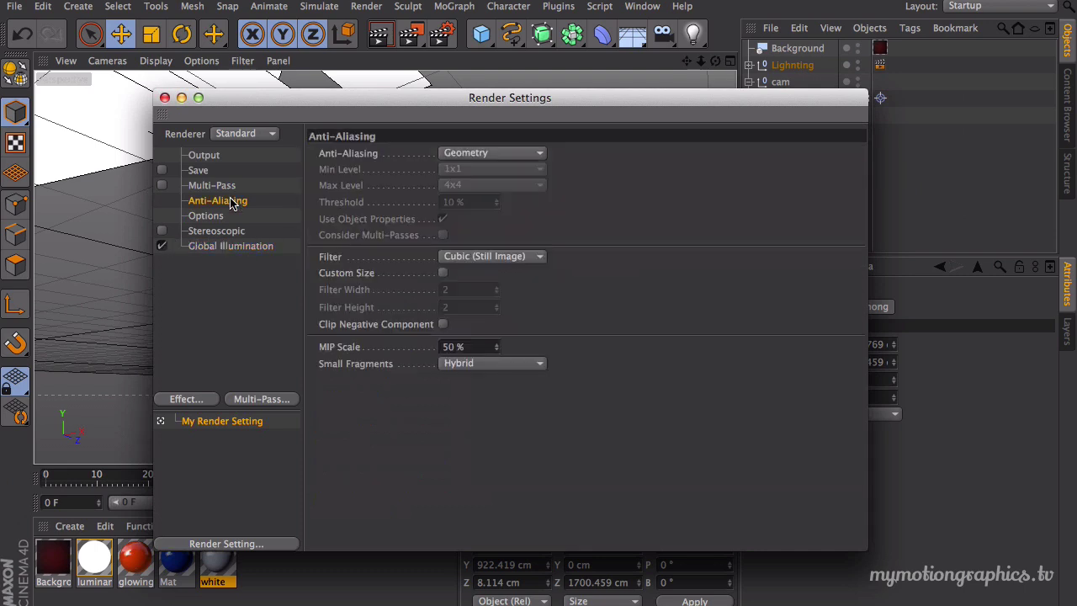
click(484, 154)
click(485, 204)
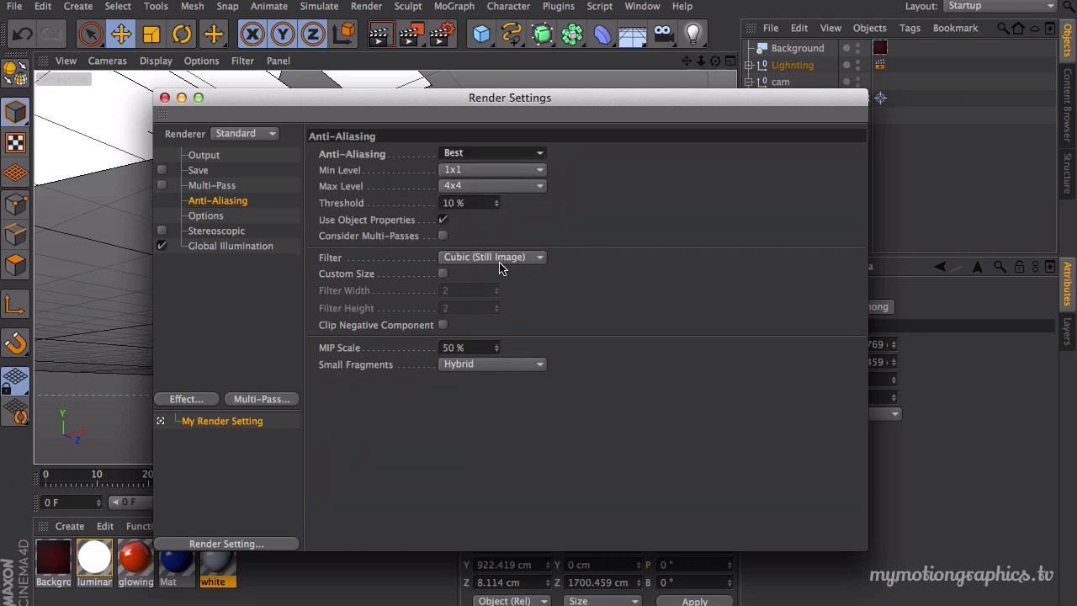
click(471, 259)
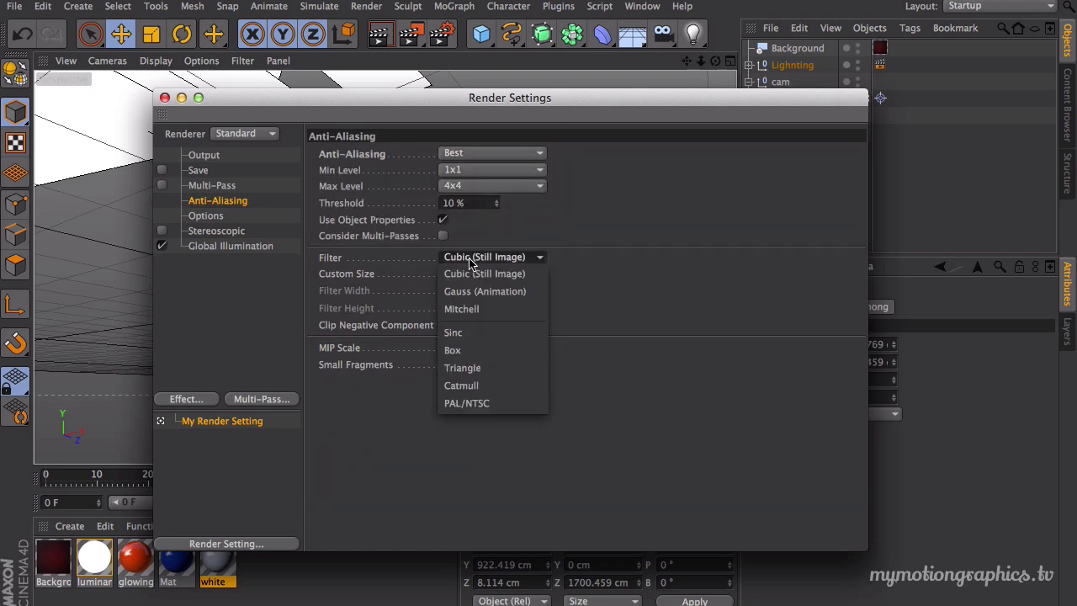
click(500, 292)
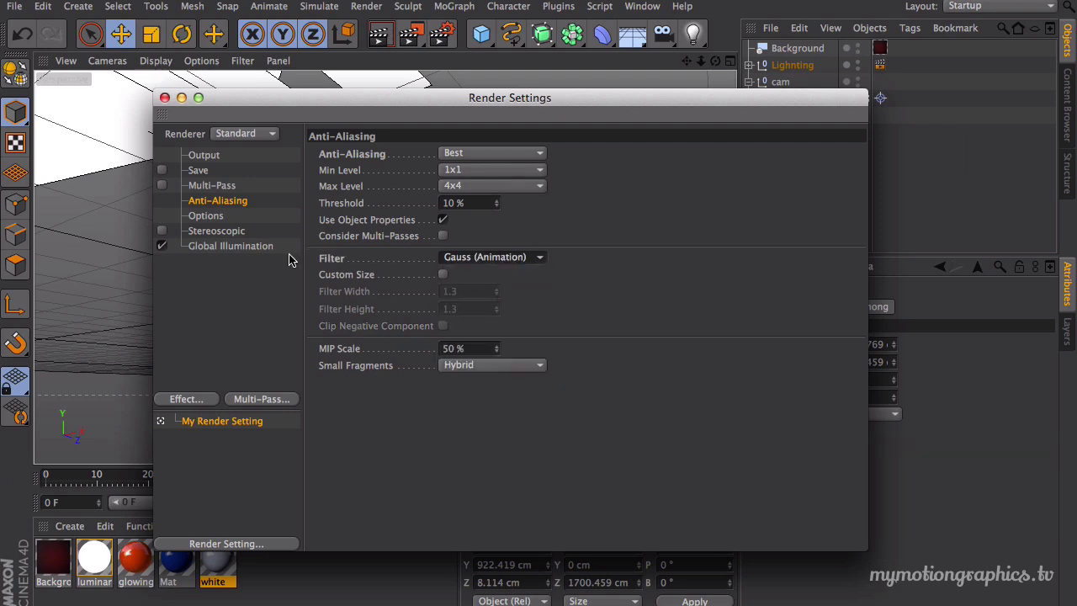
Set the render output to the current frame only, at 1280 x 720 pixels.
click(202, 157)
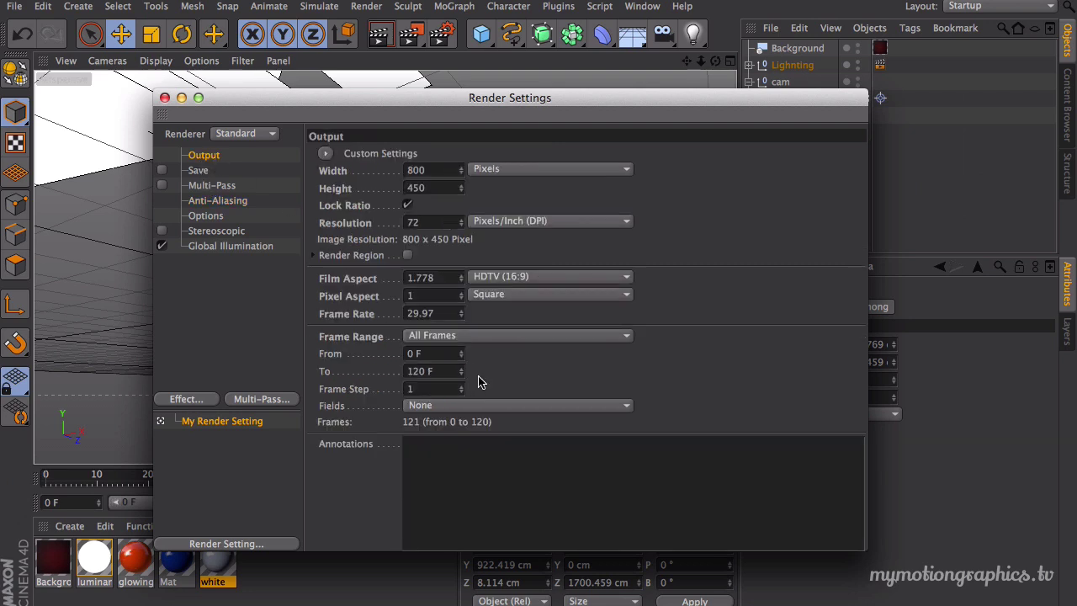
click(434, 337)
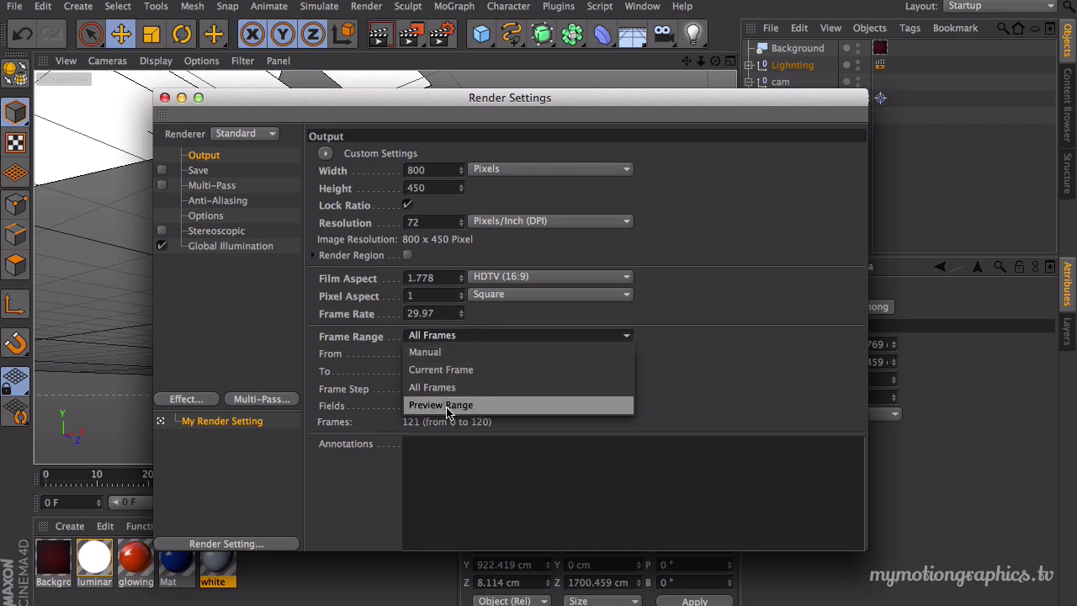
click(459, 371)
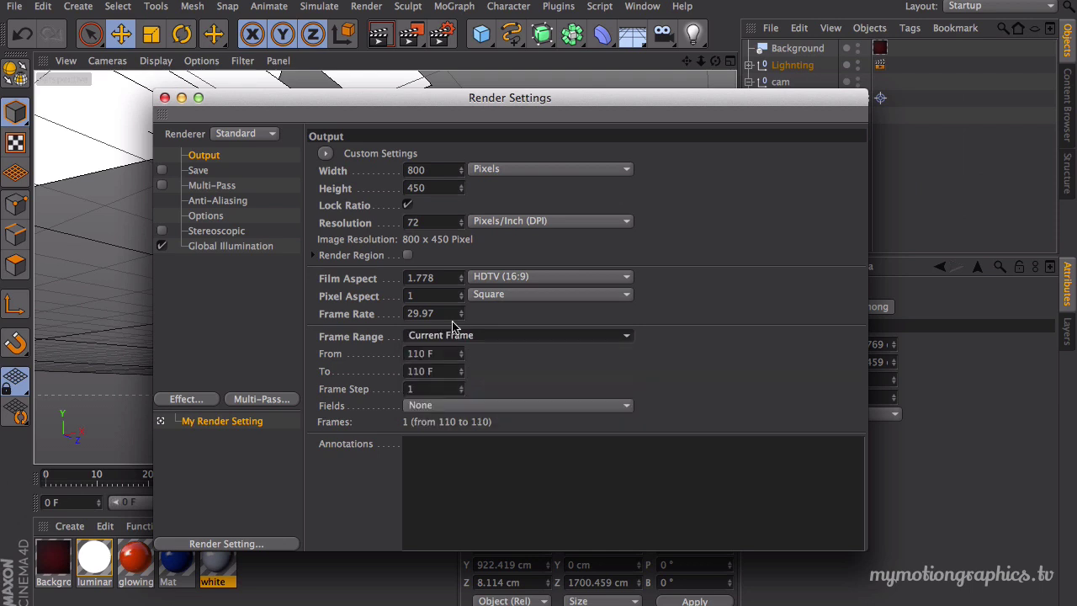
double_click(436, 170)
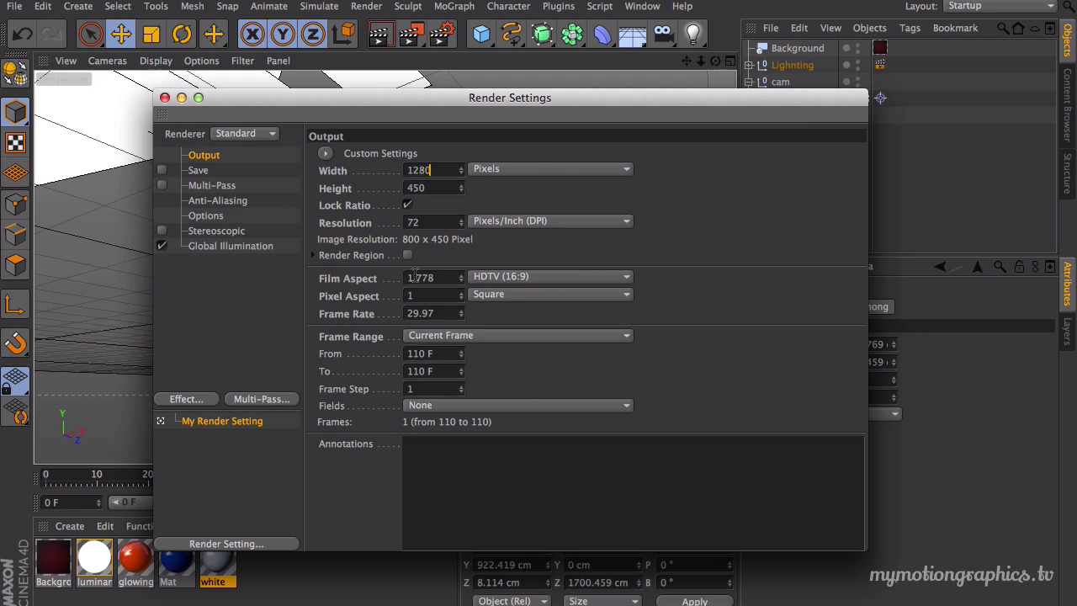
key(Return)
click(436, 188)
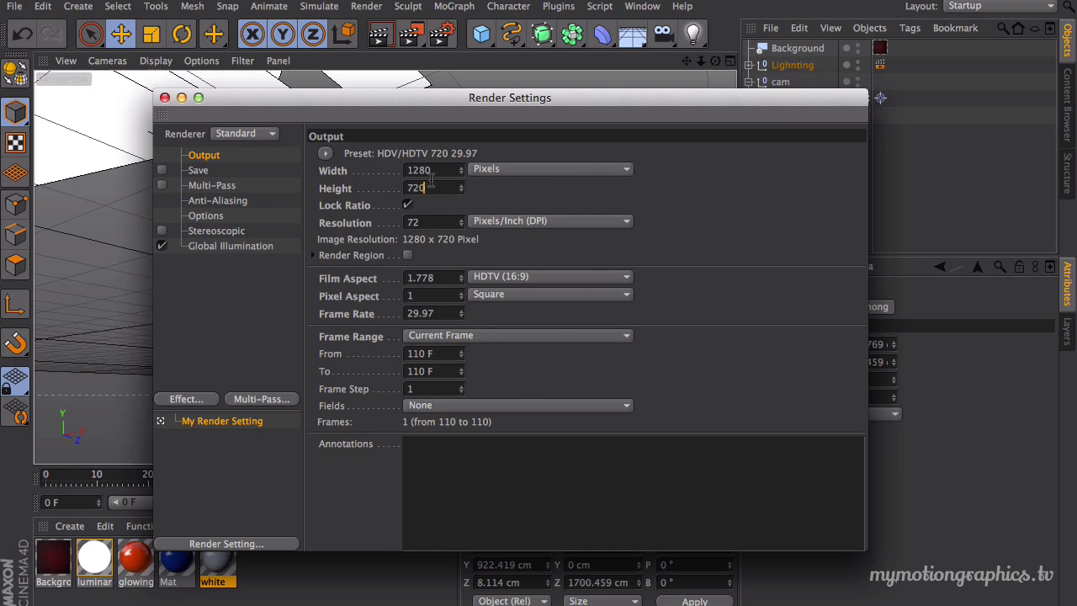
drag(432, 171, 365, 187)
click(408, 206)
Turn Reflection on and Default Light off in the render options, and check the Save and Global Illumination settings.
click(212, 218)
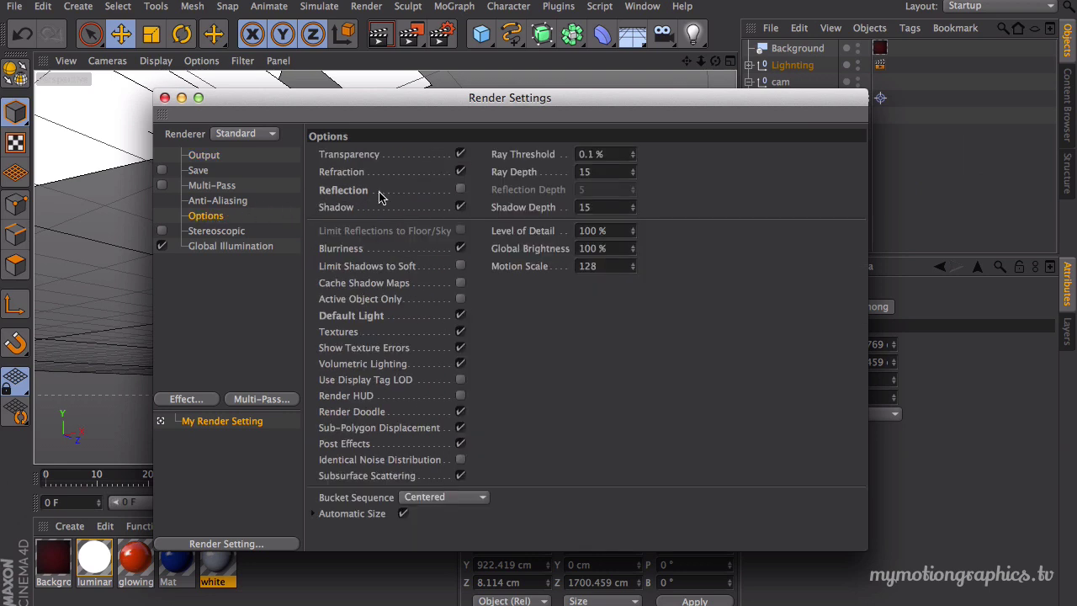
click(460, 190)
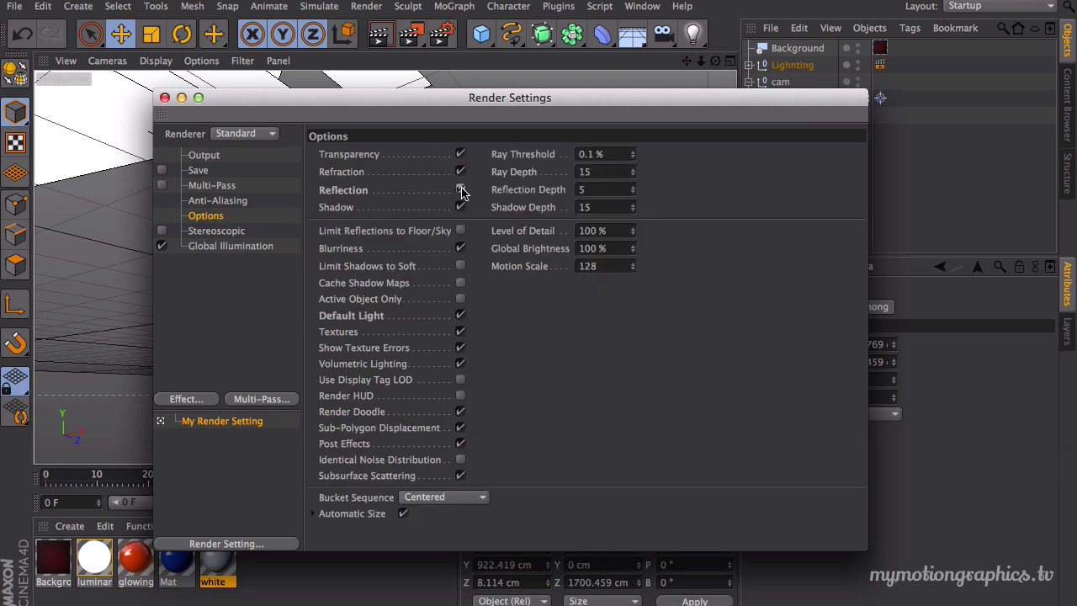
click(460, 316)
click(197, 171)
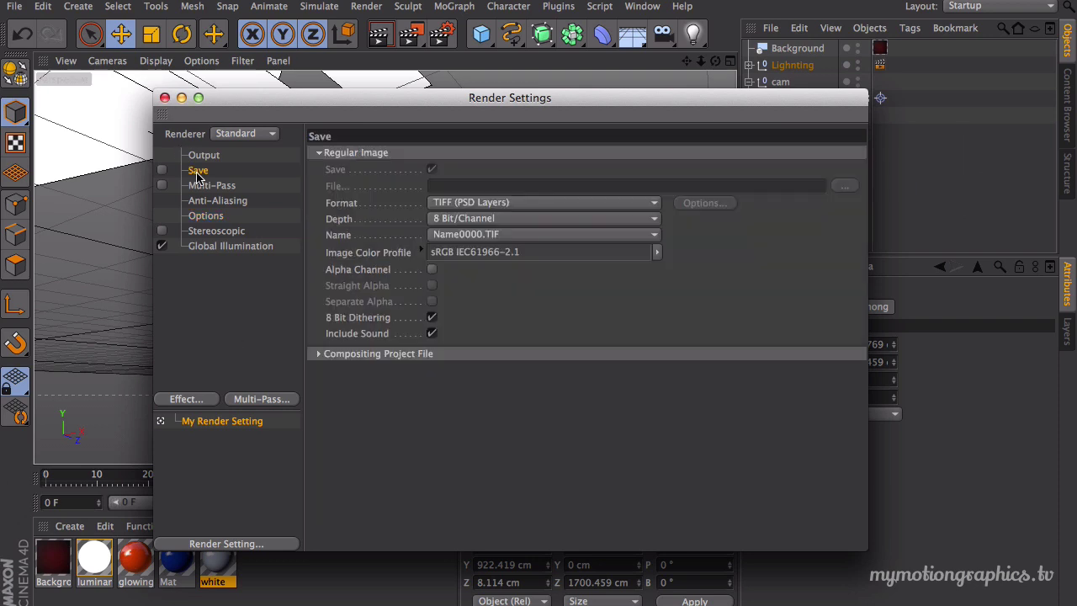
click(216, 246)
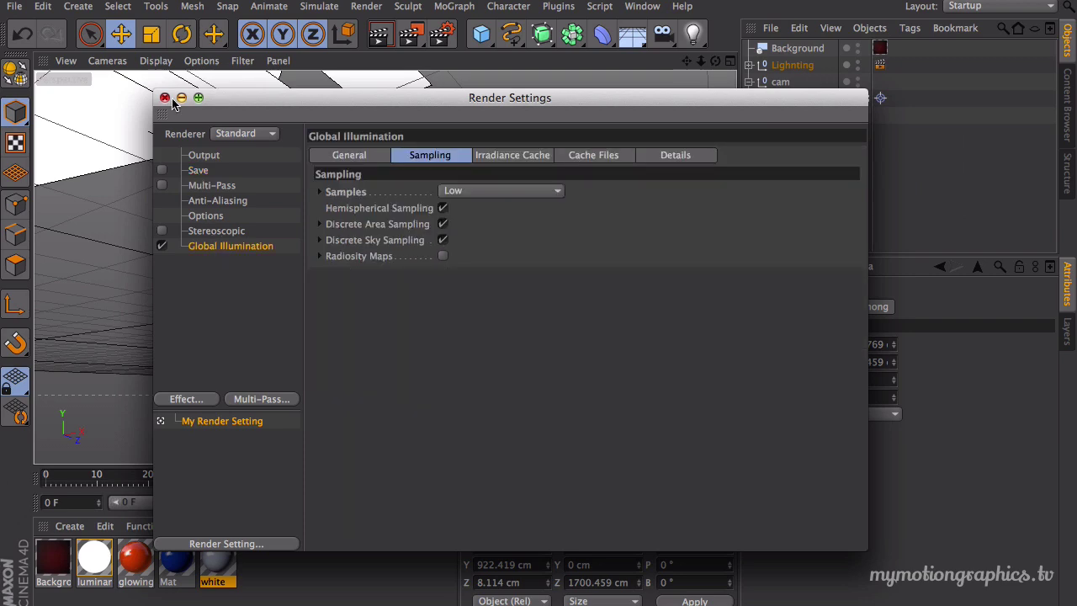
Render the current frame to the Picture Viewer and widen its window to show the whole text.
key(shift+r)
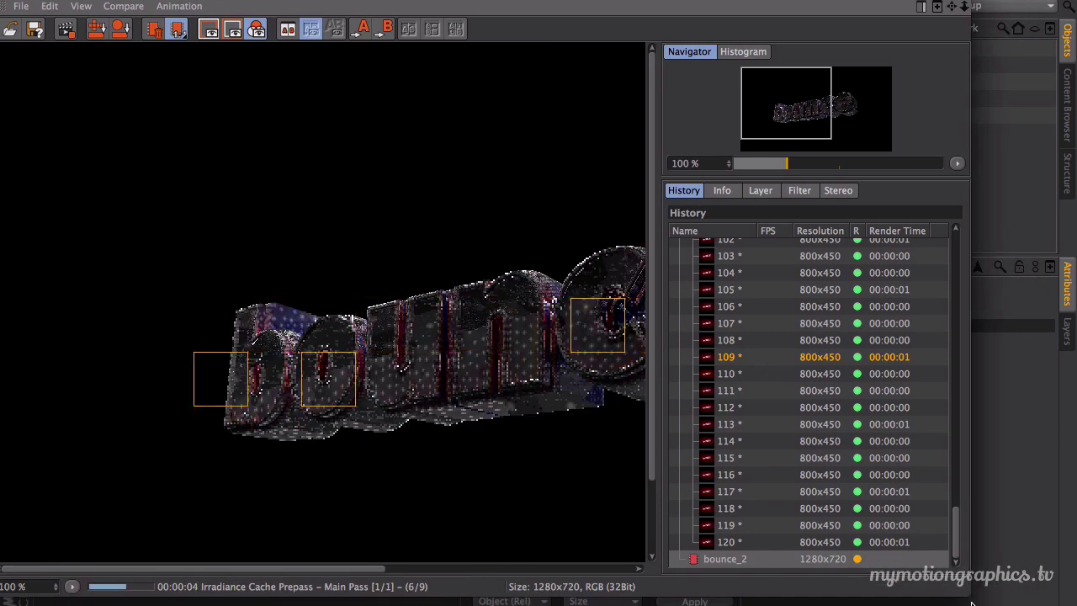
drag(970, 597, 1074, 603)
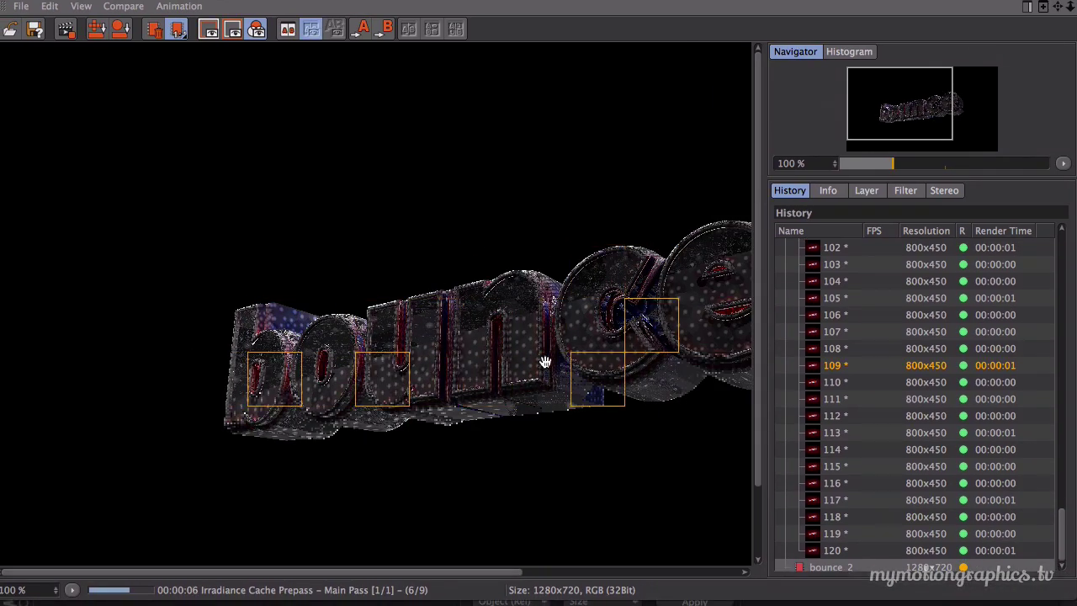
drag(406, 572, 500, 577)
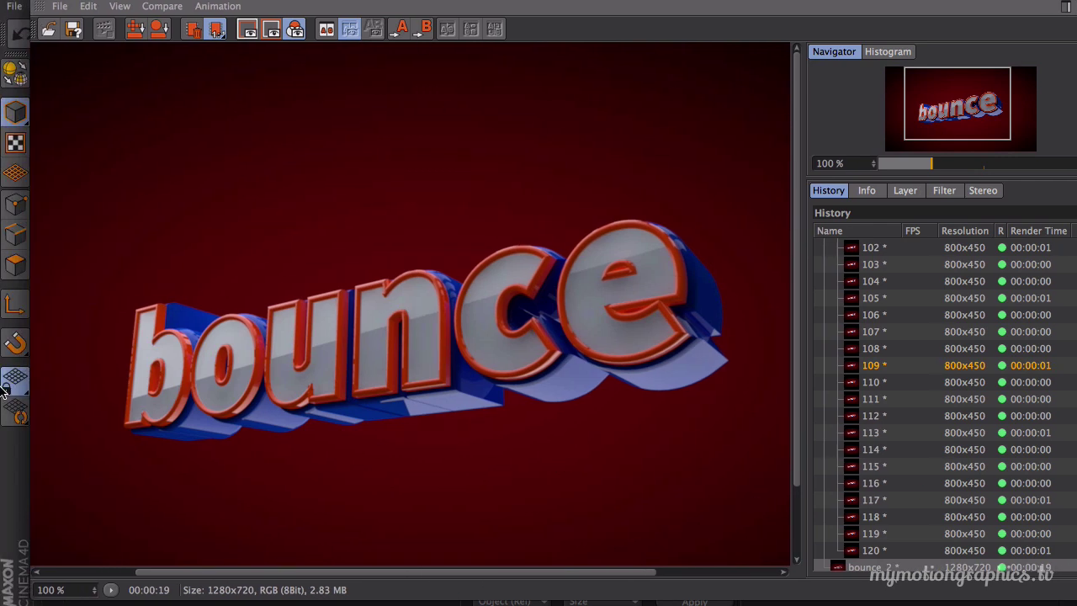
Inspect the rendered bounce text at 50% and 100% zoom, and return to the render settings.
click(111, 590)
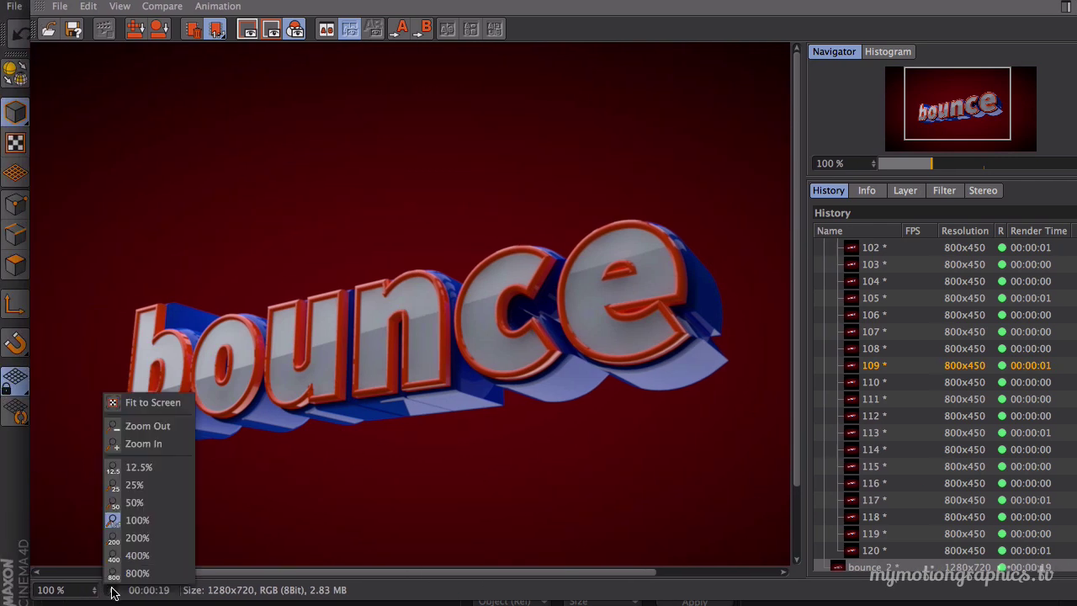
click(134, 502)
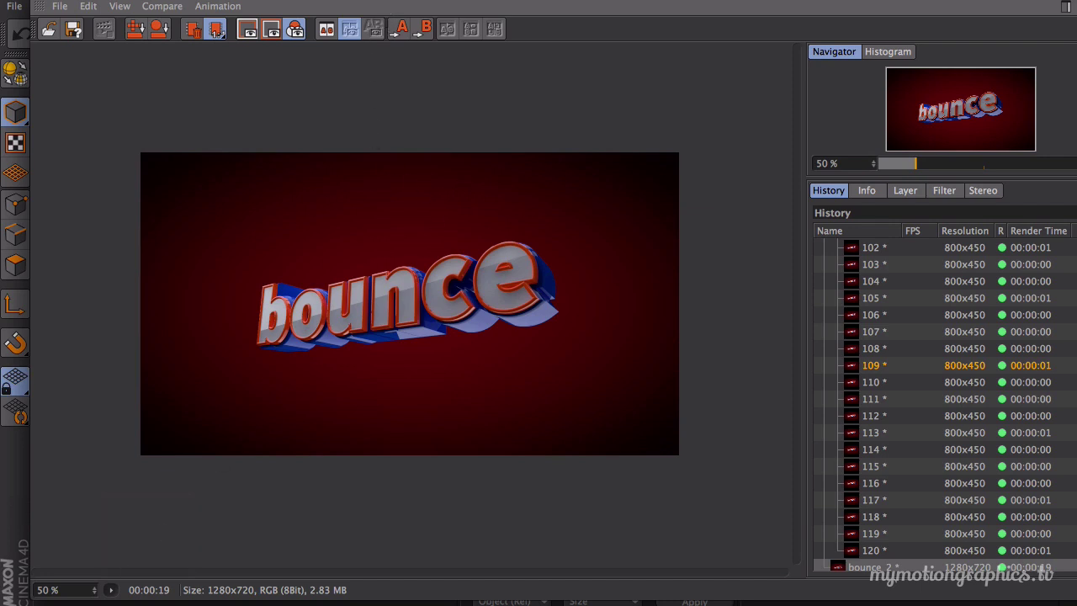
click(110, 590)
click(135, 517)
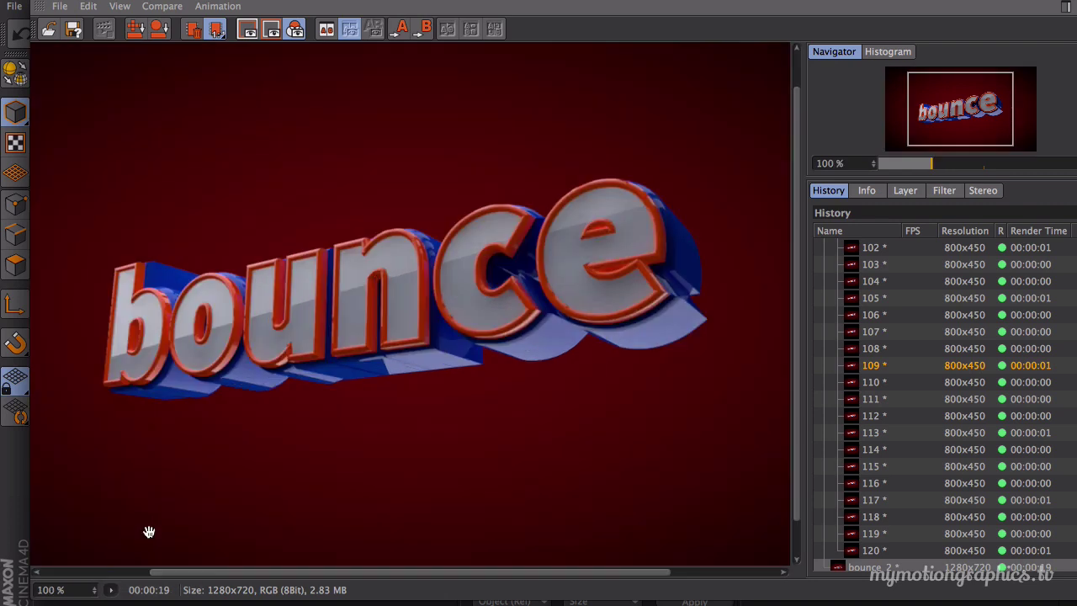
click(75, 32)
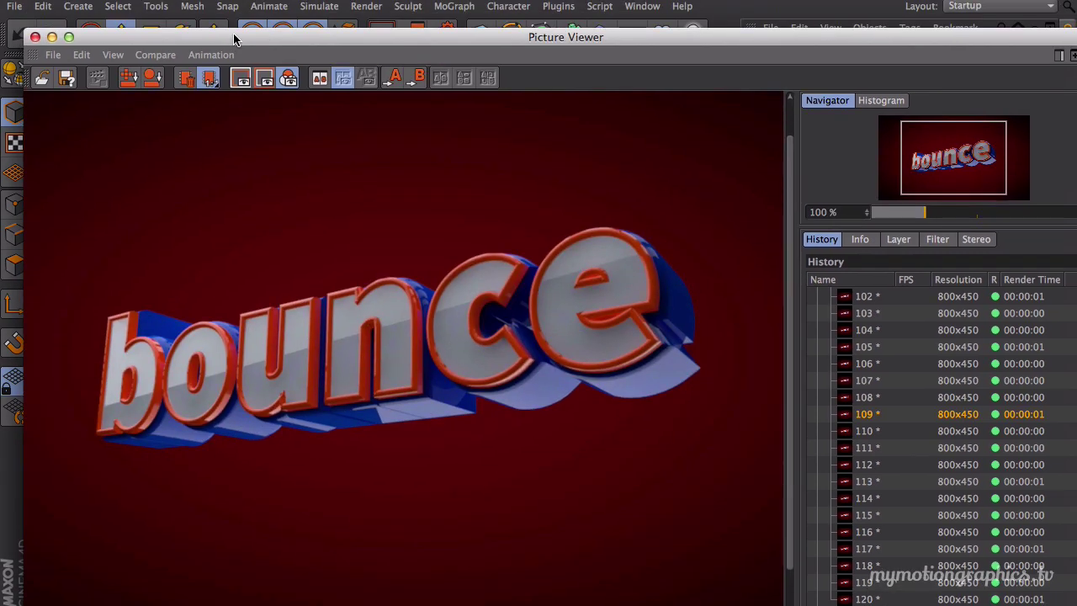
click(43, 32)
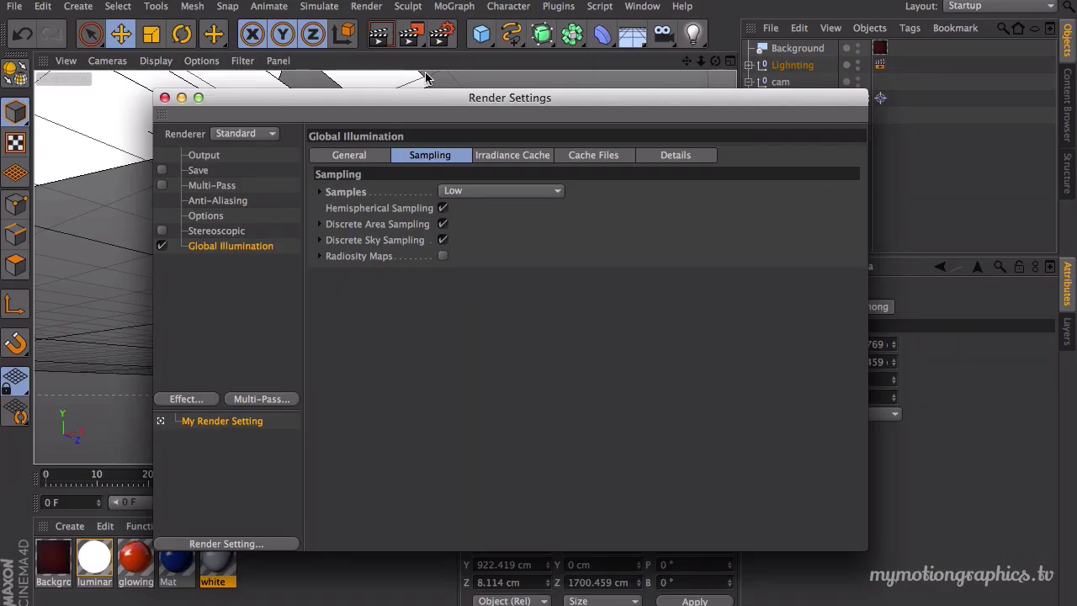
Add the Ambient Occlusion effect to the render settings and render the current frame again.
click(182, 397)
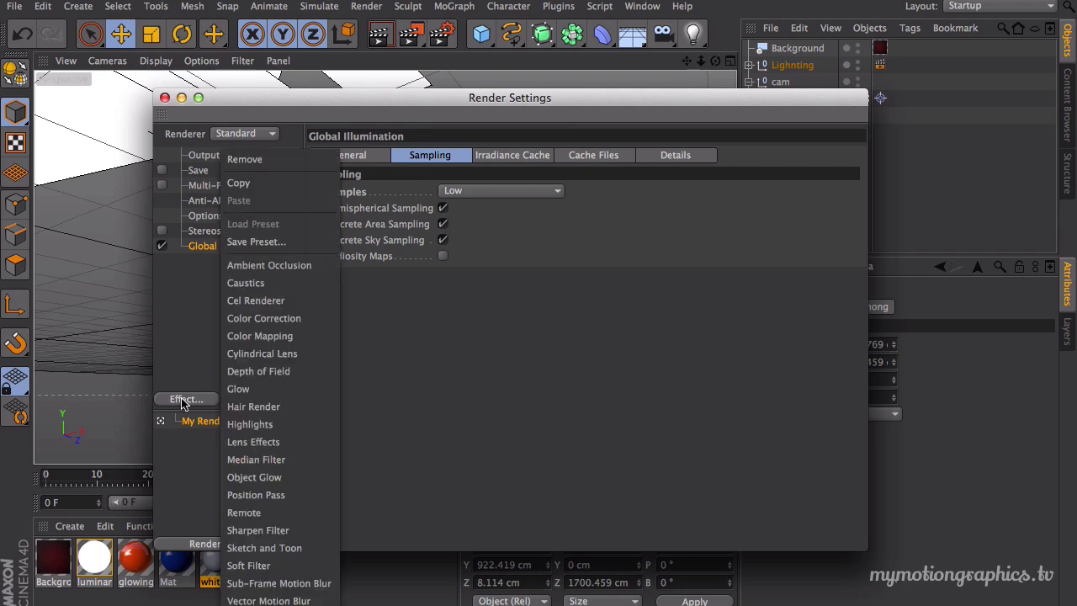
click(200, 286)
click(191, 399)
click(283, 268)
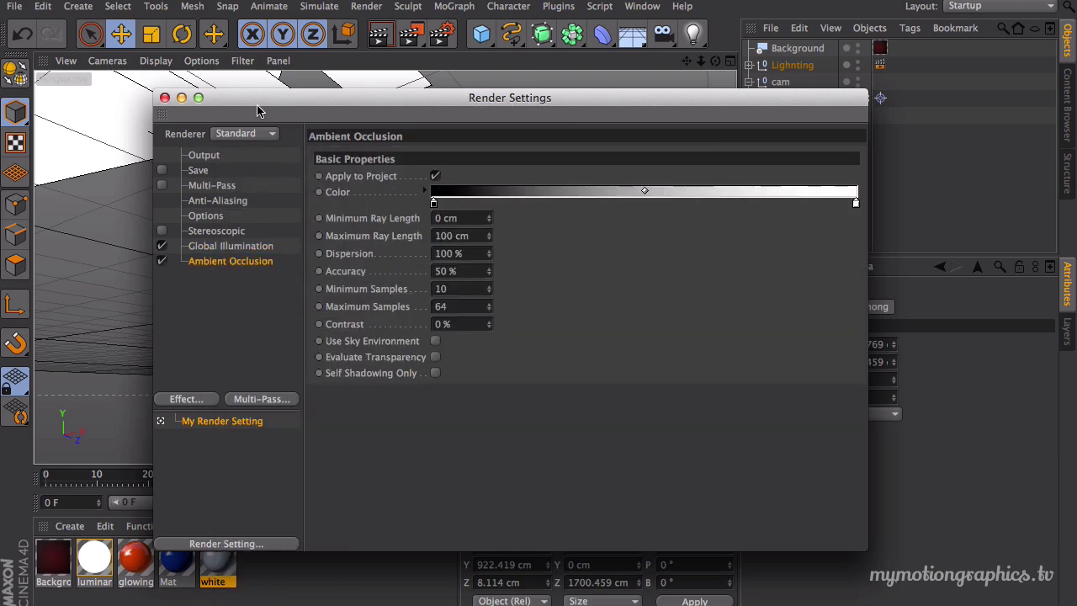
click(410, 35)
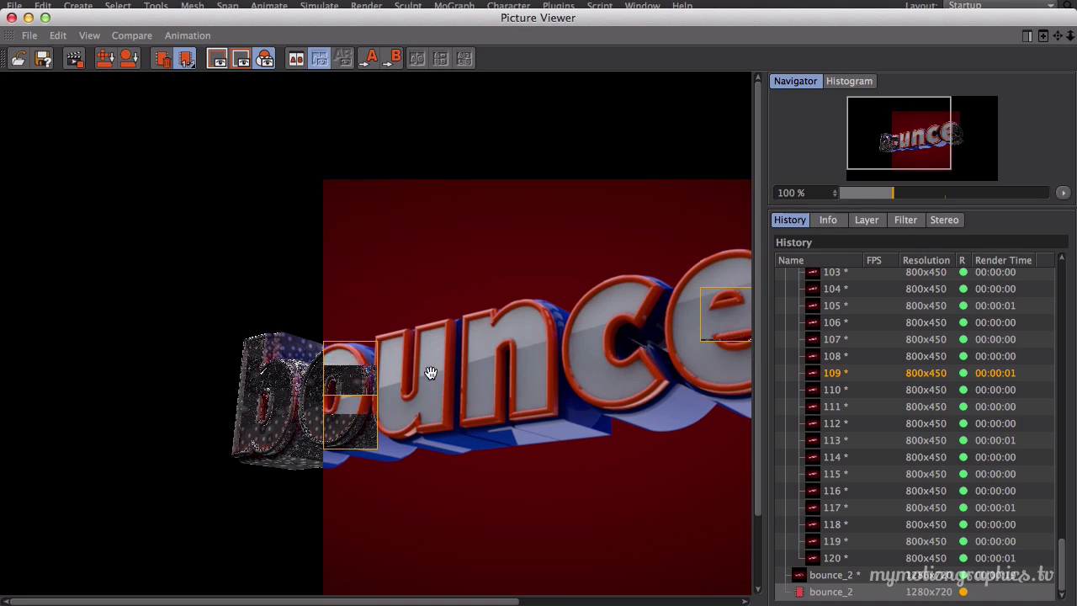
drag(471, 599, 566, 595)
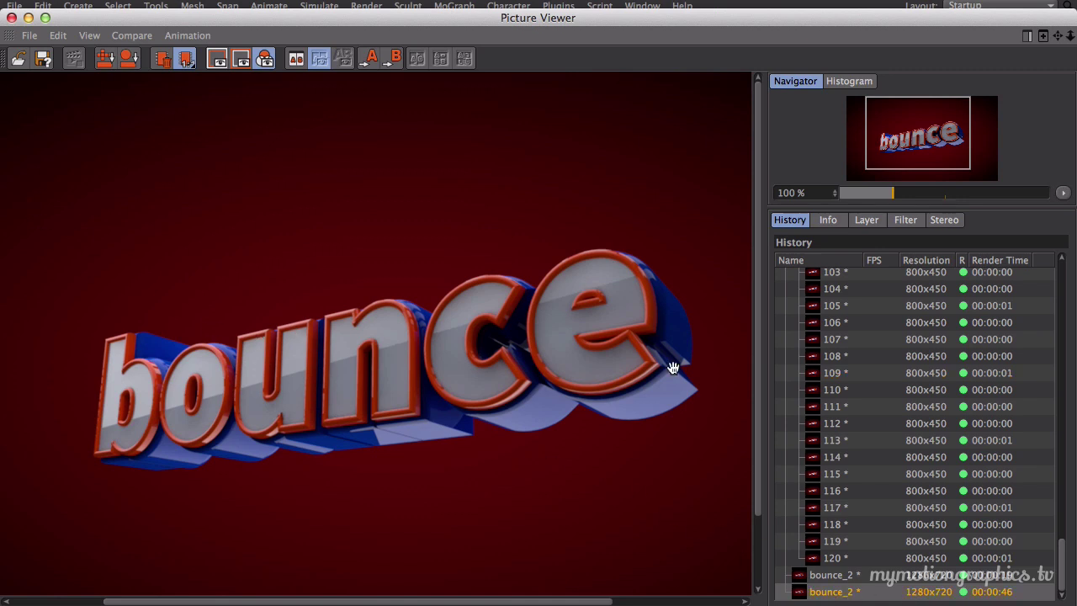
Compare the two 1280x720 renders, without and with Ambient Occlusion, by alternating between them in the render history.
click(833, 575)
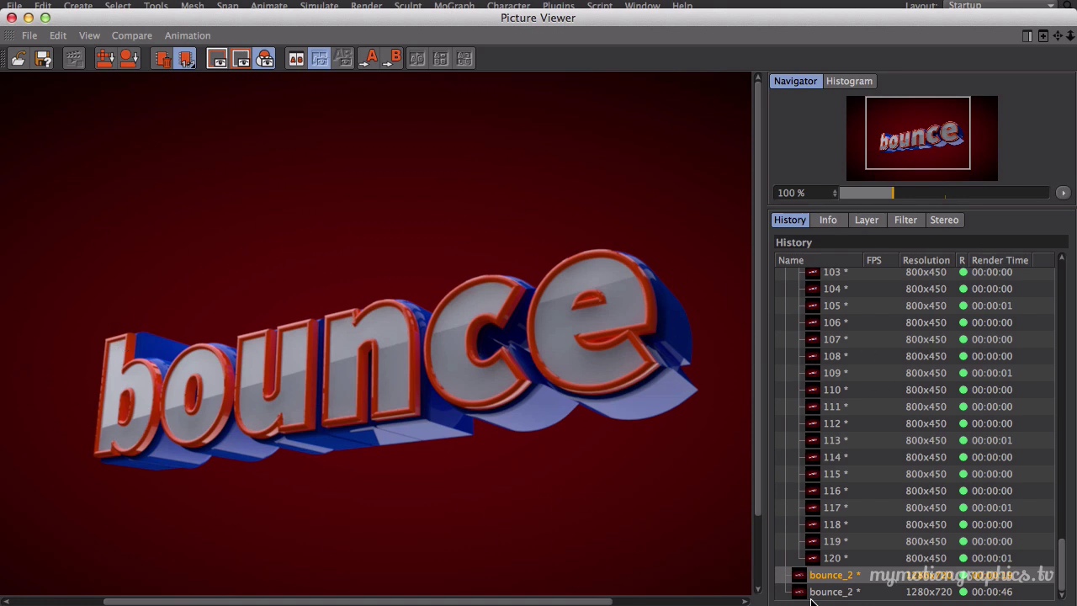
click(858, 592)
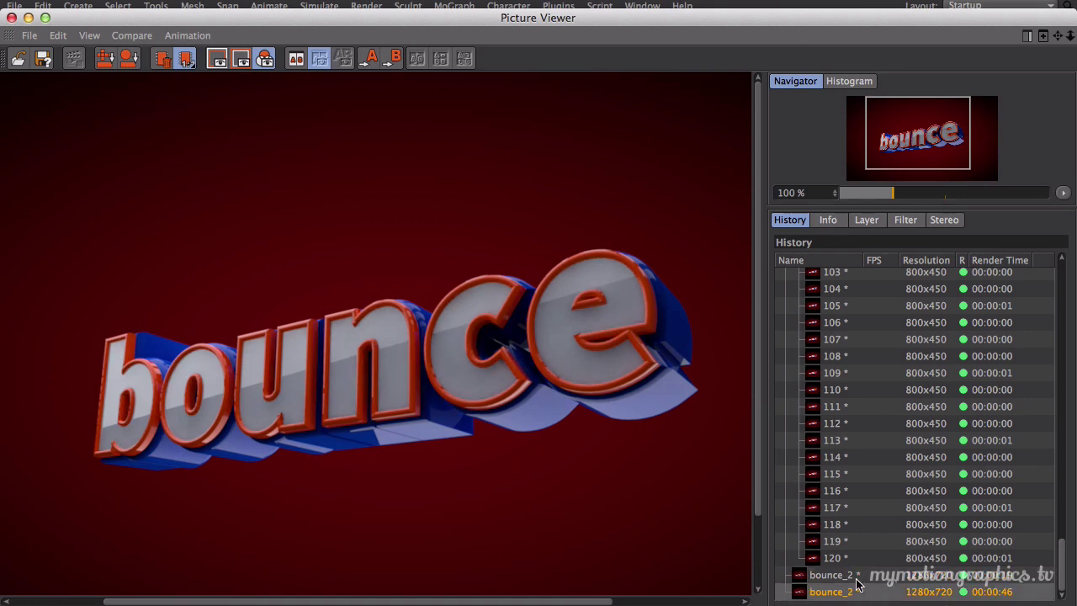
click(856, 577)
click(855, 592)
click(854, 576)
click(853, 591)
click(852, 578)
click(854, 592)
click(852, 578)
click(853, 592)
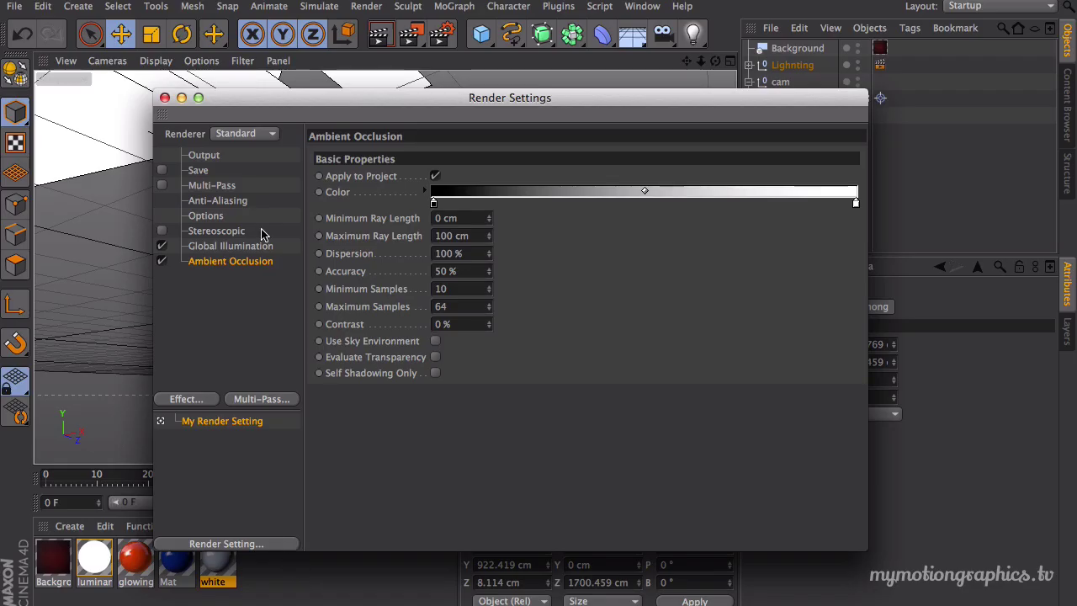
Close the render settings and raise the glowing red material's reflection brightness to about 62%.
click(165, 98)
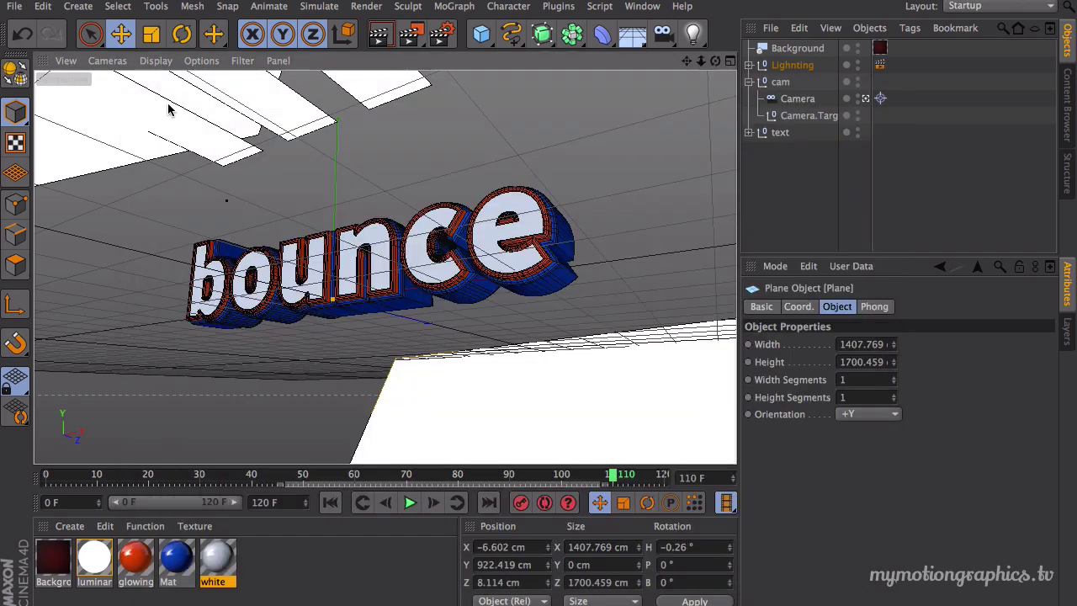
click(140, 574)
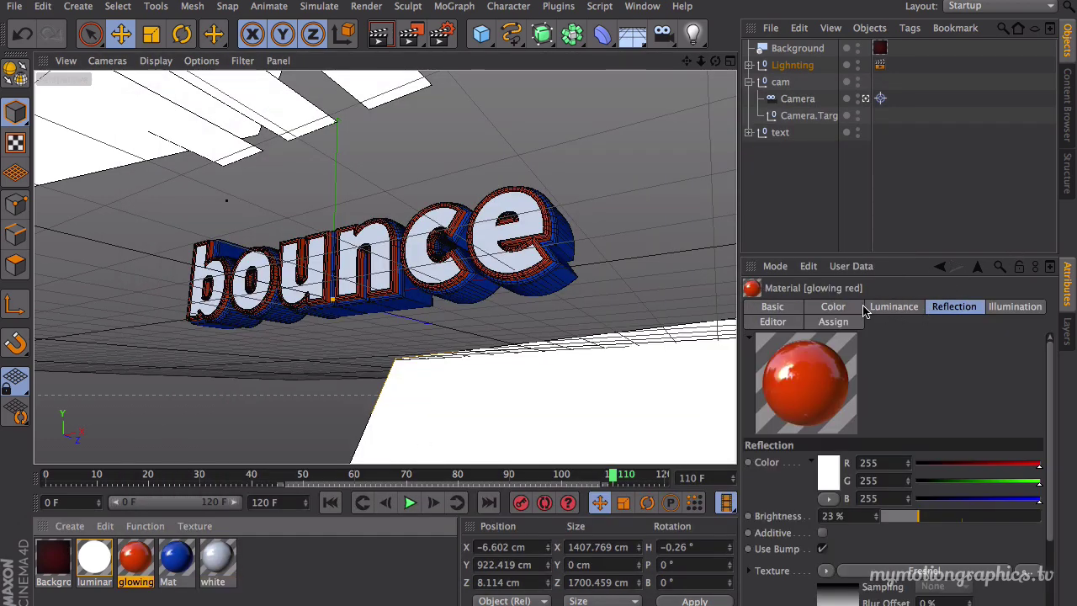
drag(789, 255, 793, 205)
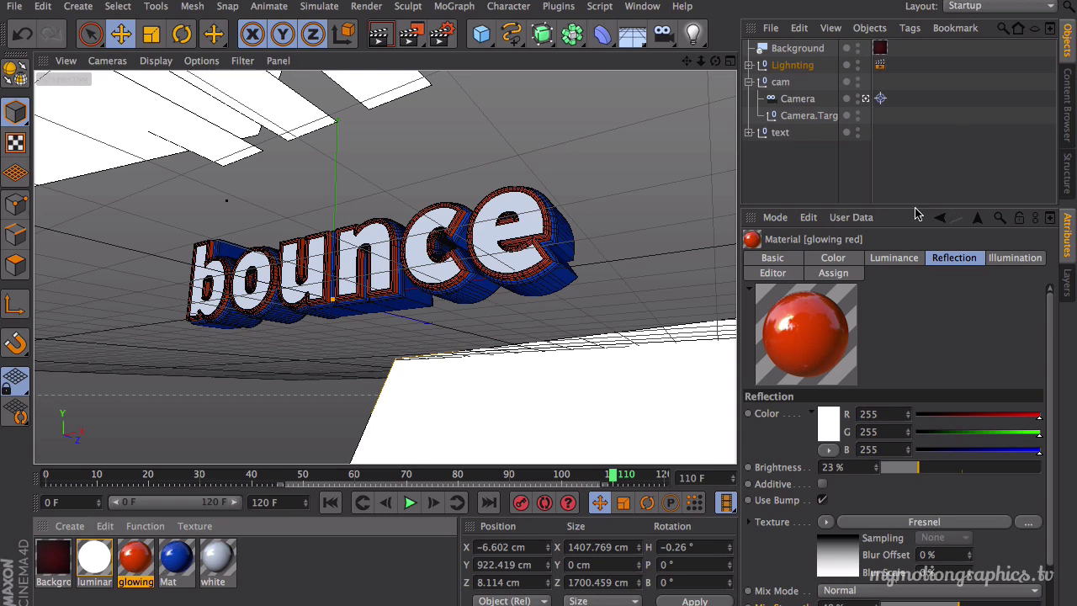
drag(918, 206, 926, 154)
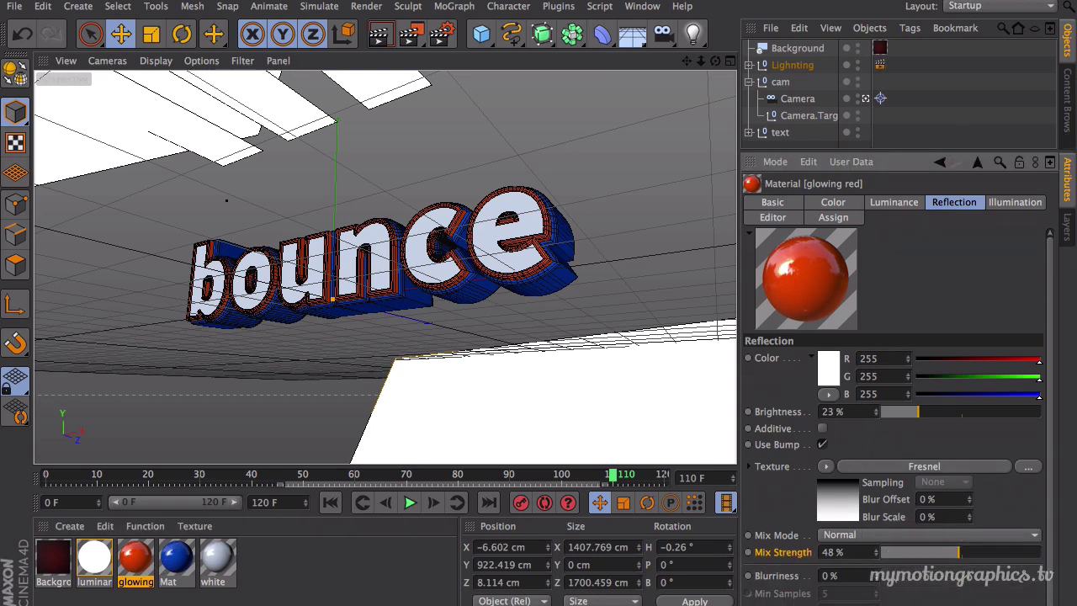
click(128, 582)
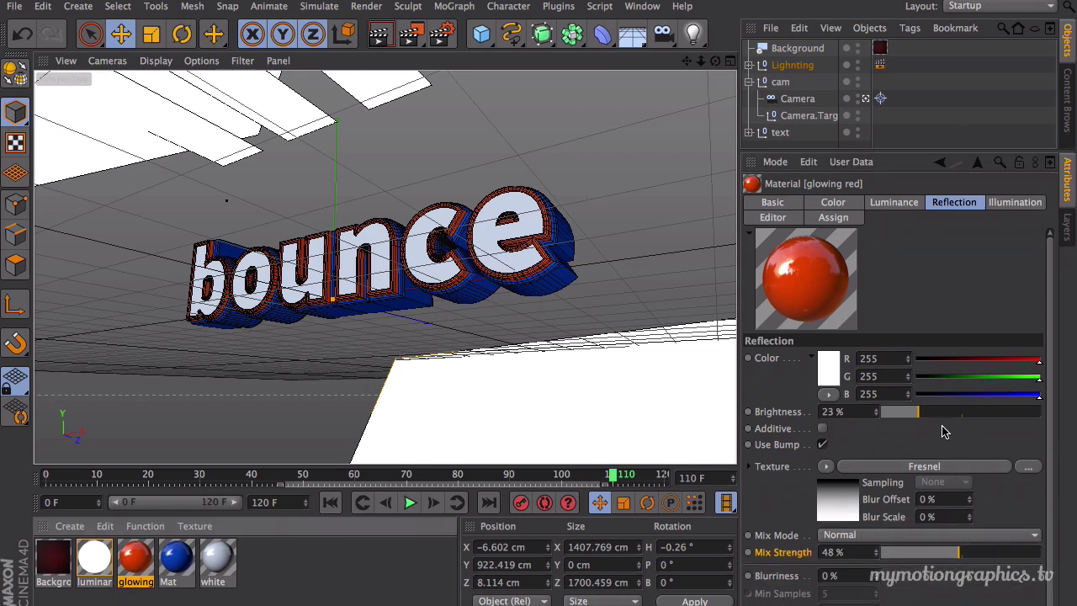
drag(947, 412, 985, 415)
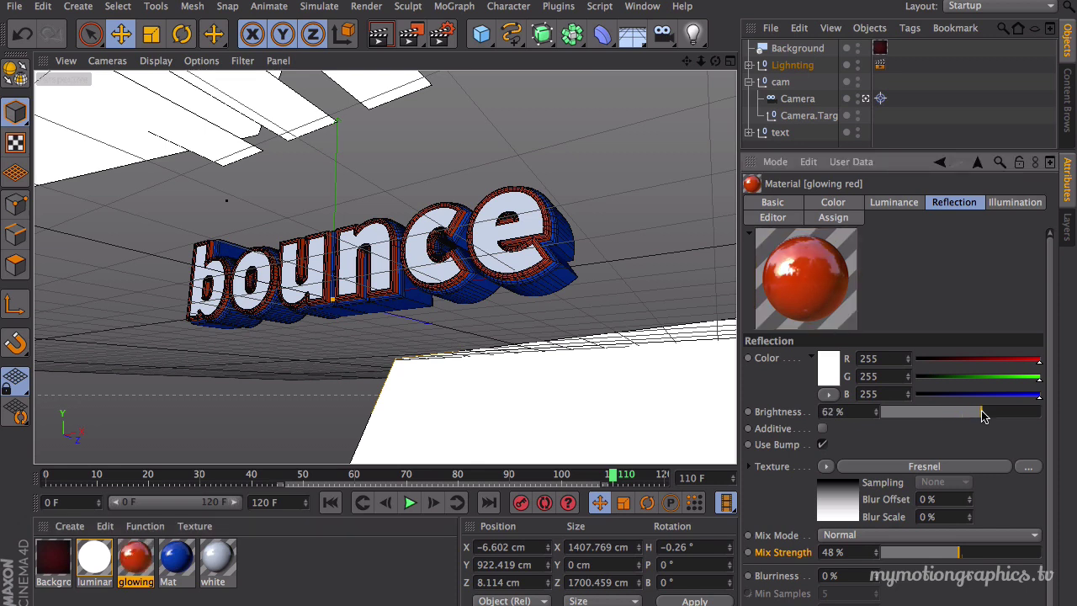
Render the frame with the brighter red reflection and inspect the result at 100% and 50% zoom.
click(412, 38)
drag(312, 577, 395, 578)
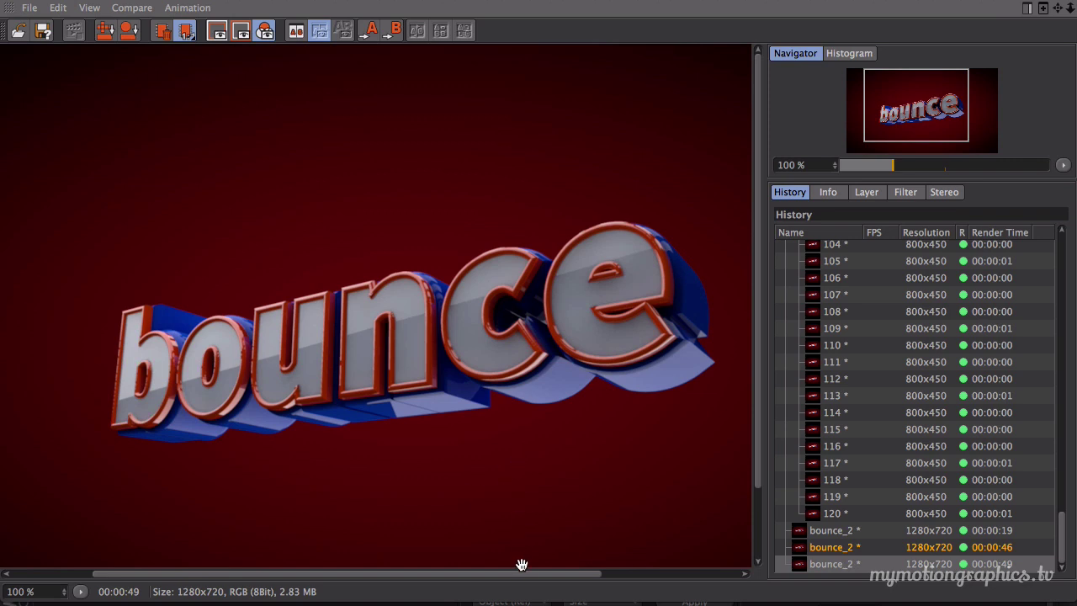
drag(518, 573, 540, 597)
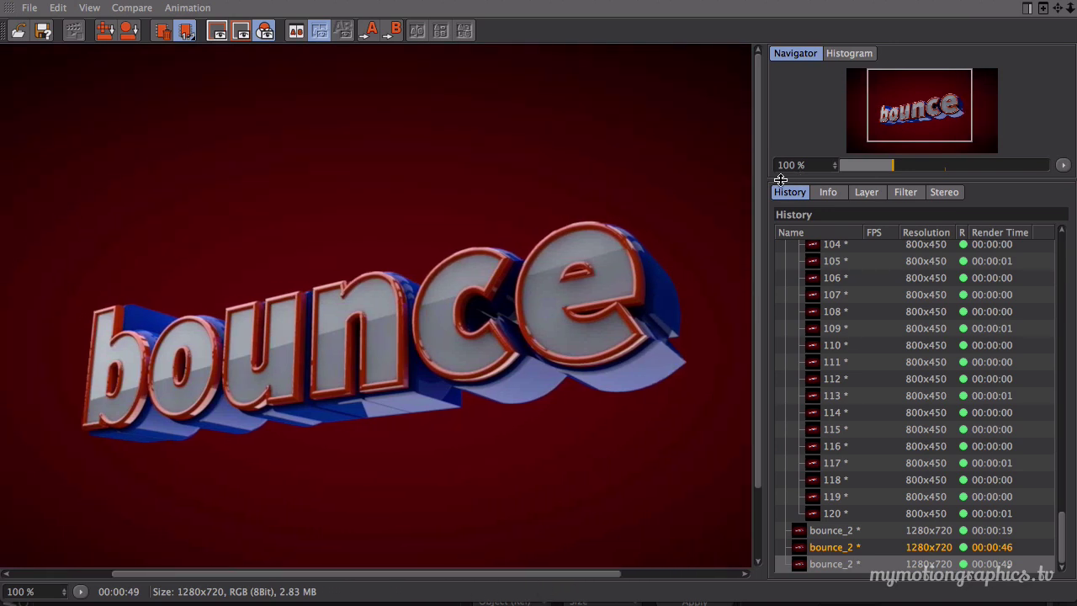
drag(755, 180, 760, 216)
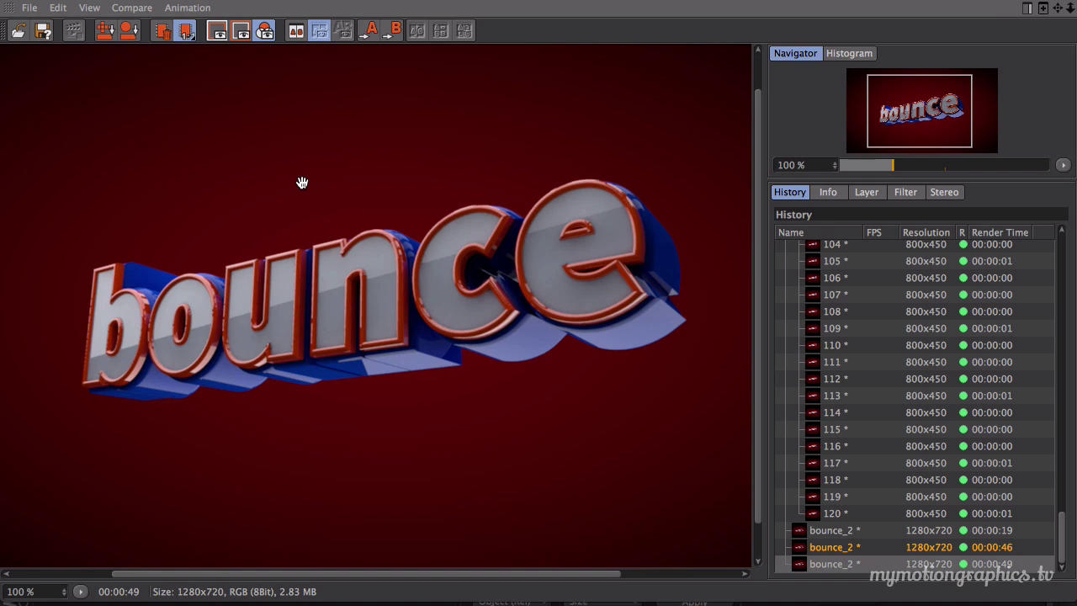
click(82, 593)
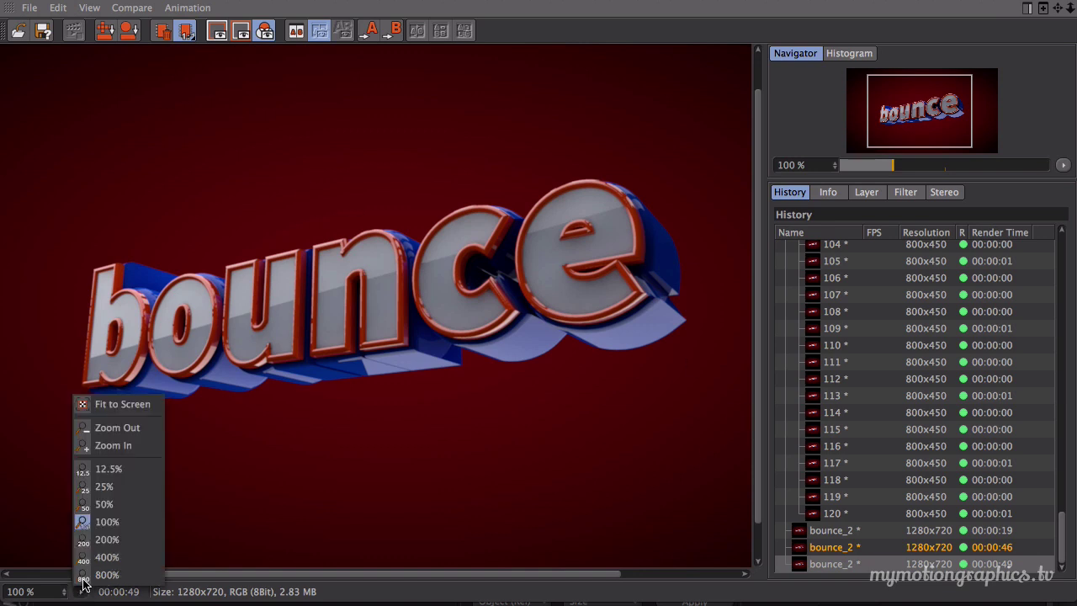
click(105, 502)
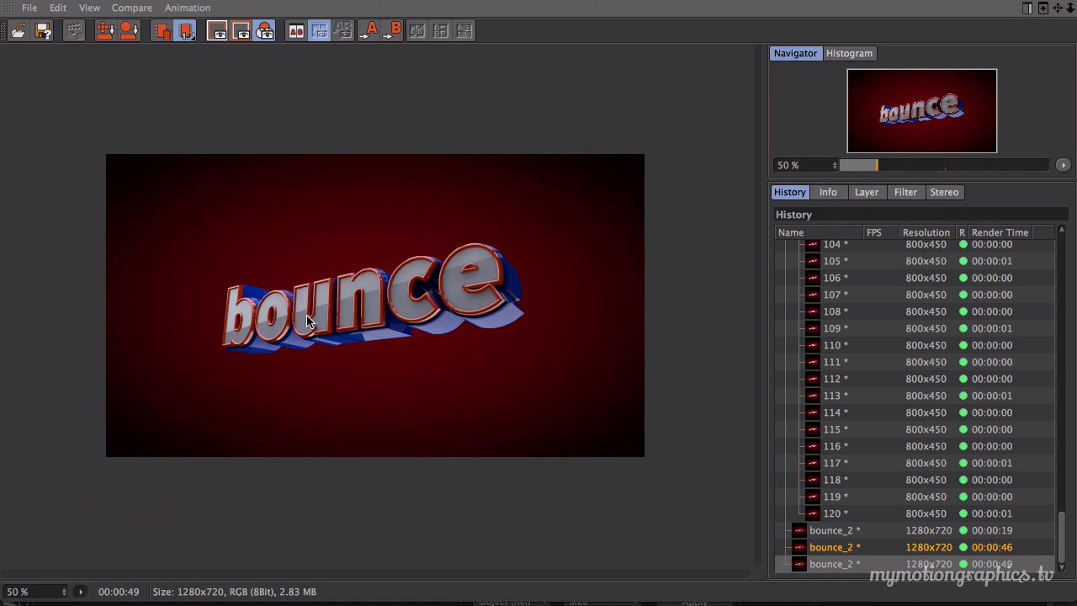
Shift the glowing red material's base color toward orange, to RGB 232, 98, 25.
click(11, 1)
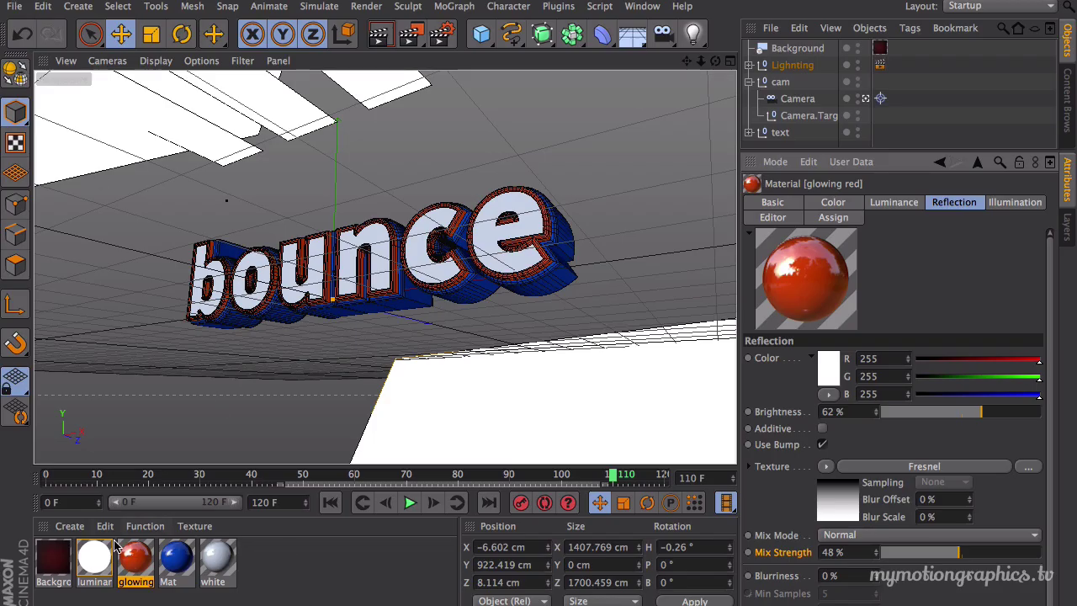
click(854, 206)
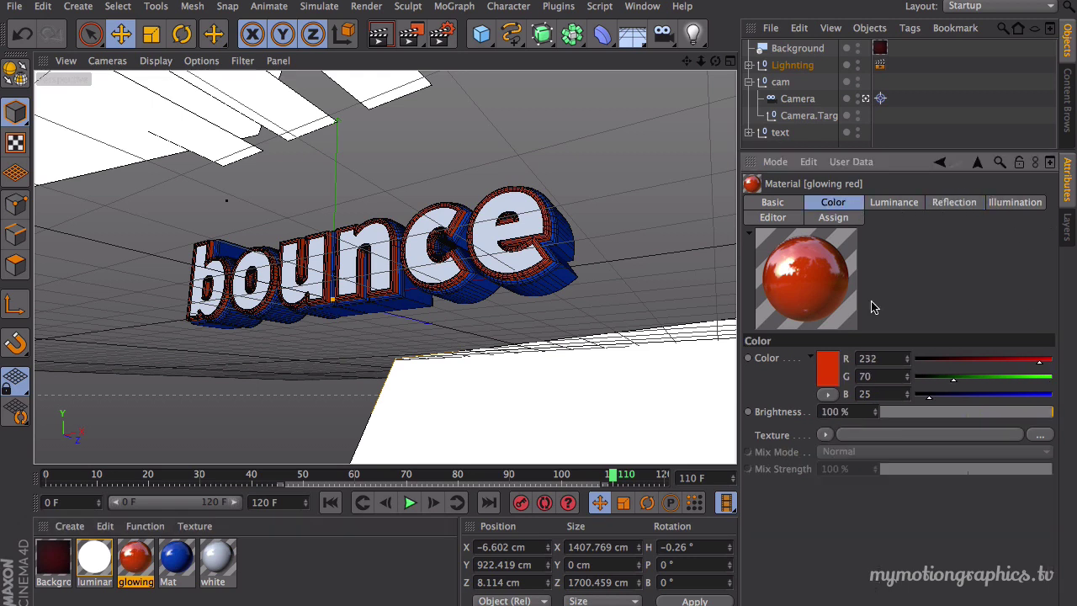
click(829, 365)
click(813, 308)
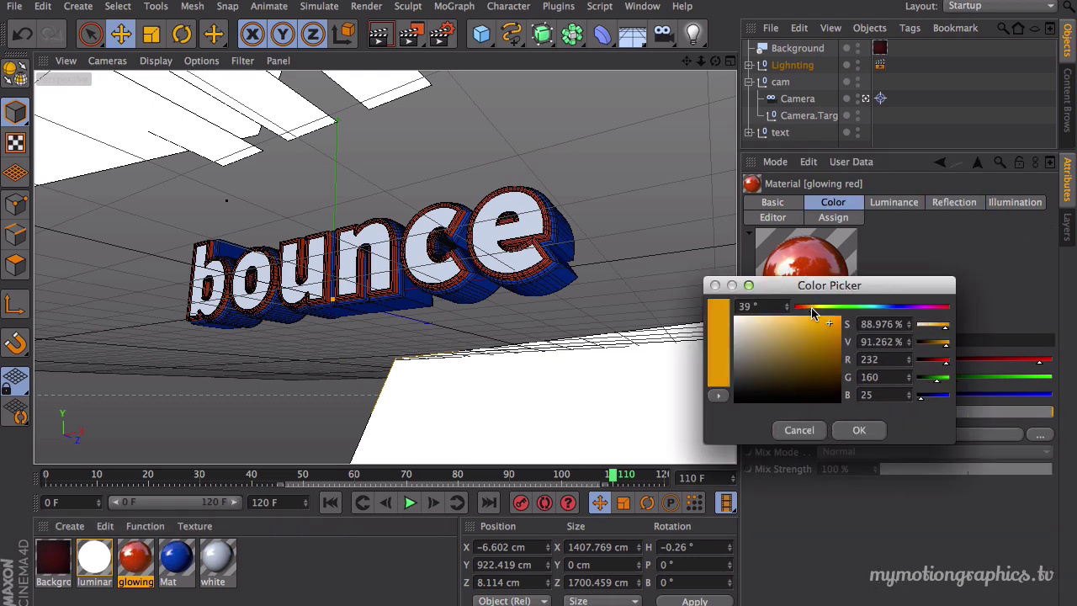
drag(812, 290, 812, 396)
click(815, 465)
click(842, 371)
click(862, 512)
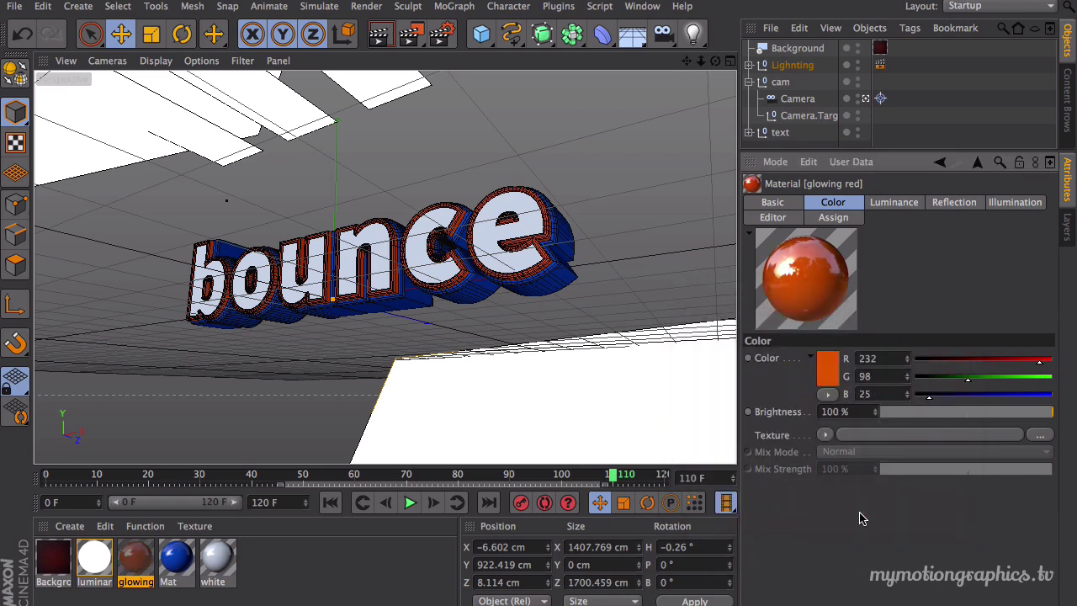
Set the glowing red material's luminance color to hue 11° (RGB 227, 62, 25) and its luminance brightness to 56%.
click(891, 206)
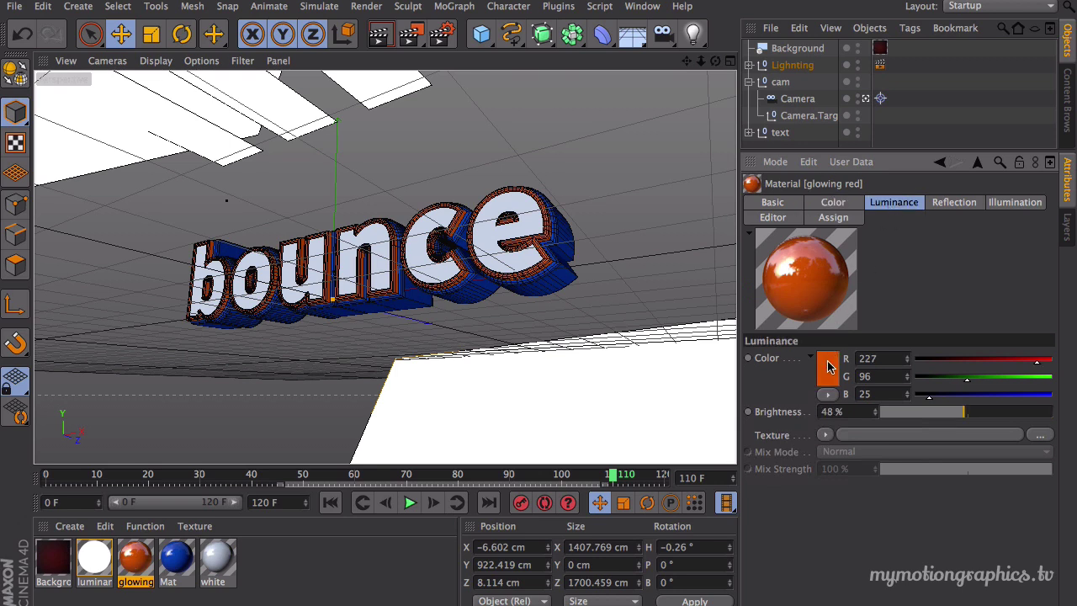
click(829, 366)
text(11)
key(Return)
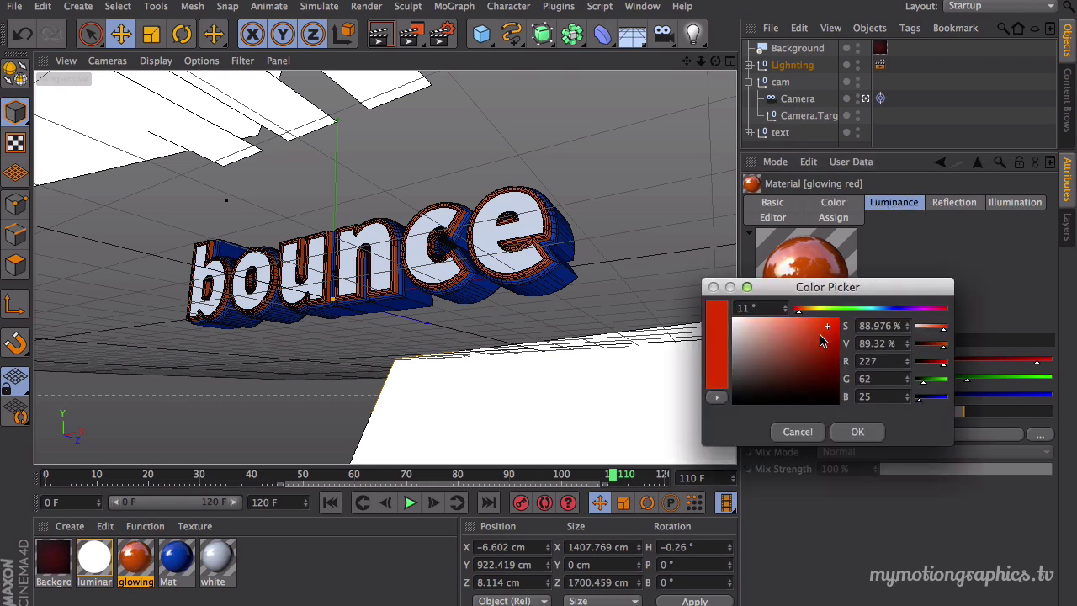
drag(834, 284, 835, 344)
click(856, 495)
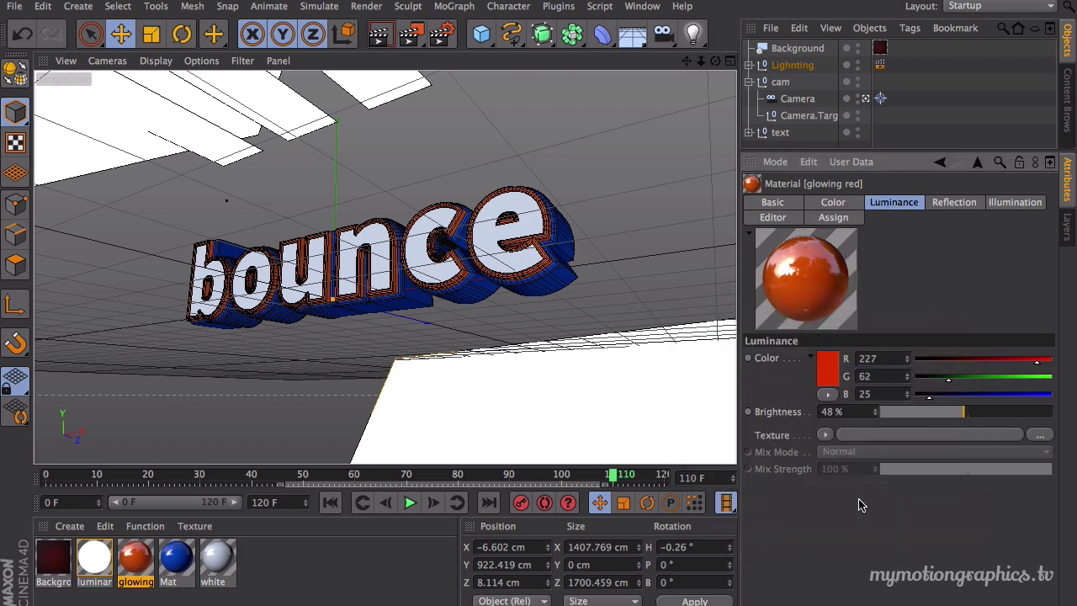
click(836, 384)
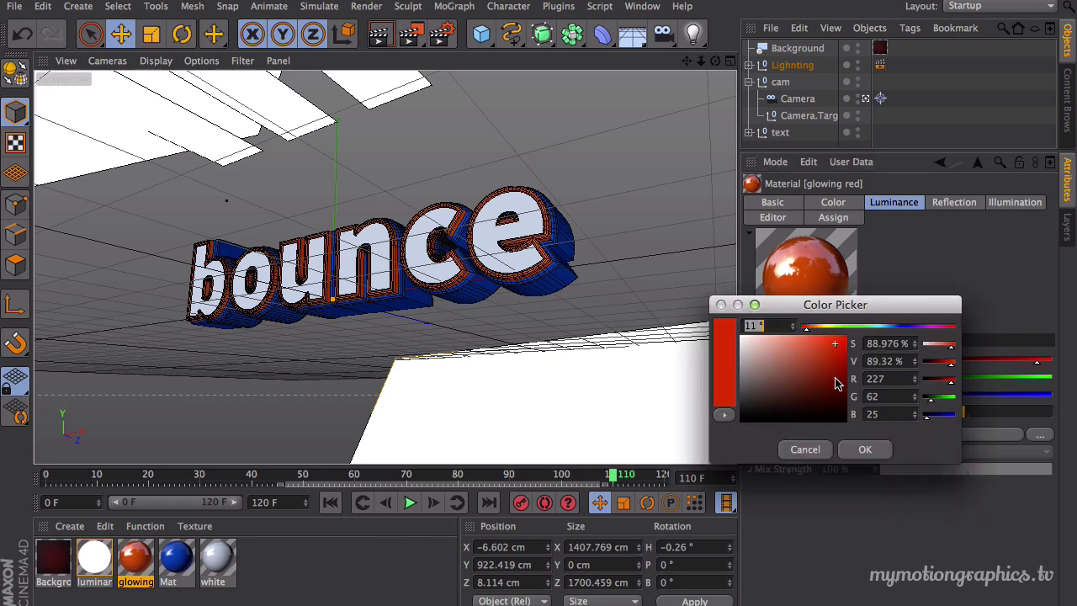
click(852, 450)
drag(972, 420, 977, 413)
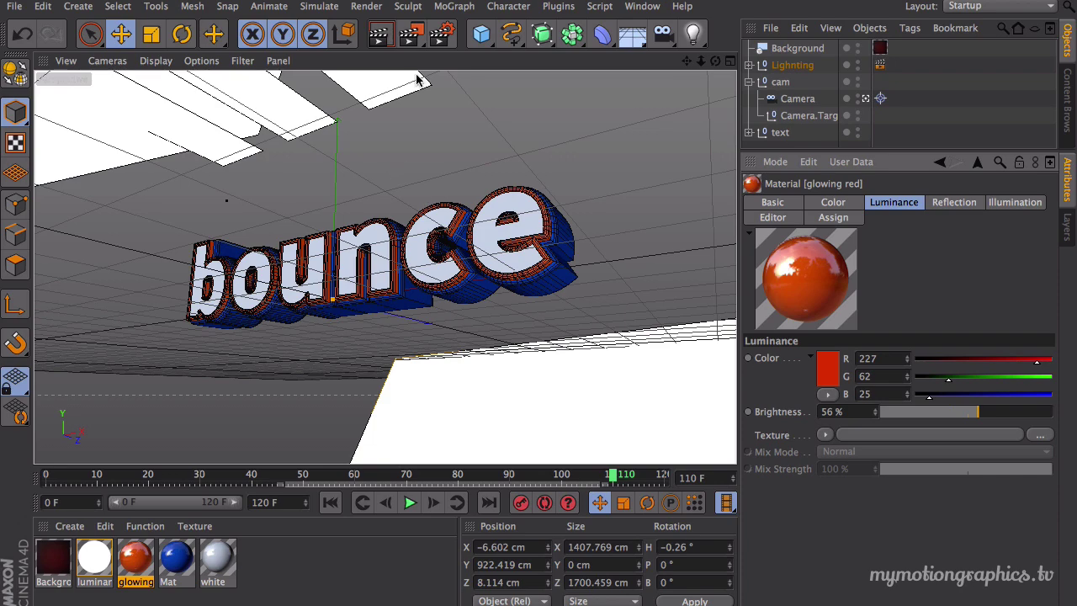
Start a test render of the current frame at 100% zoom and return to the scene while it keeps calculating.
click(412, 48)
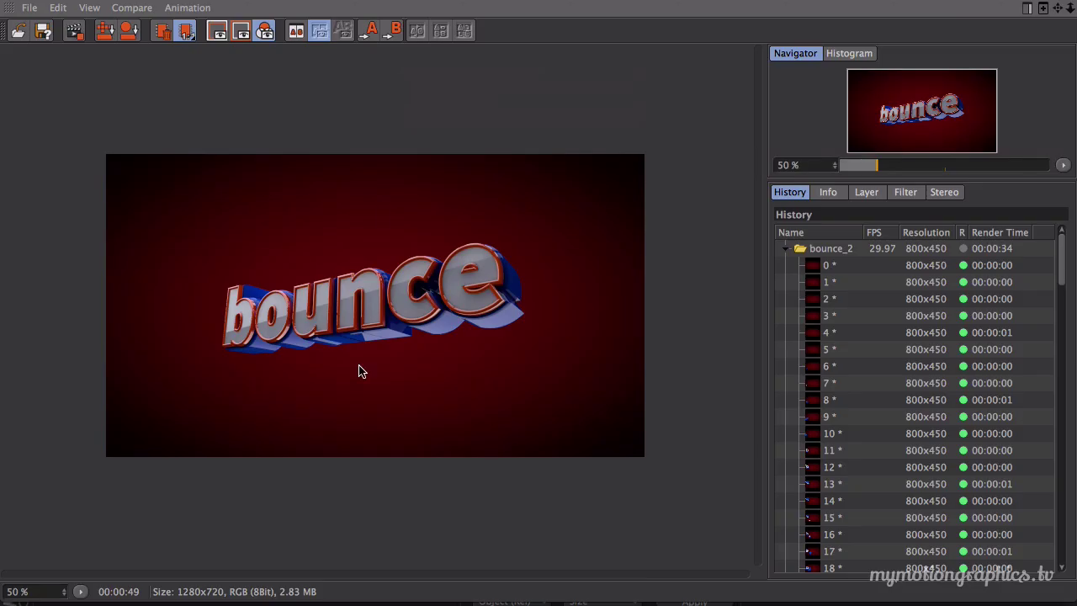
click(81, 591)
click(139, 521)
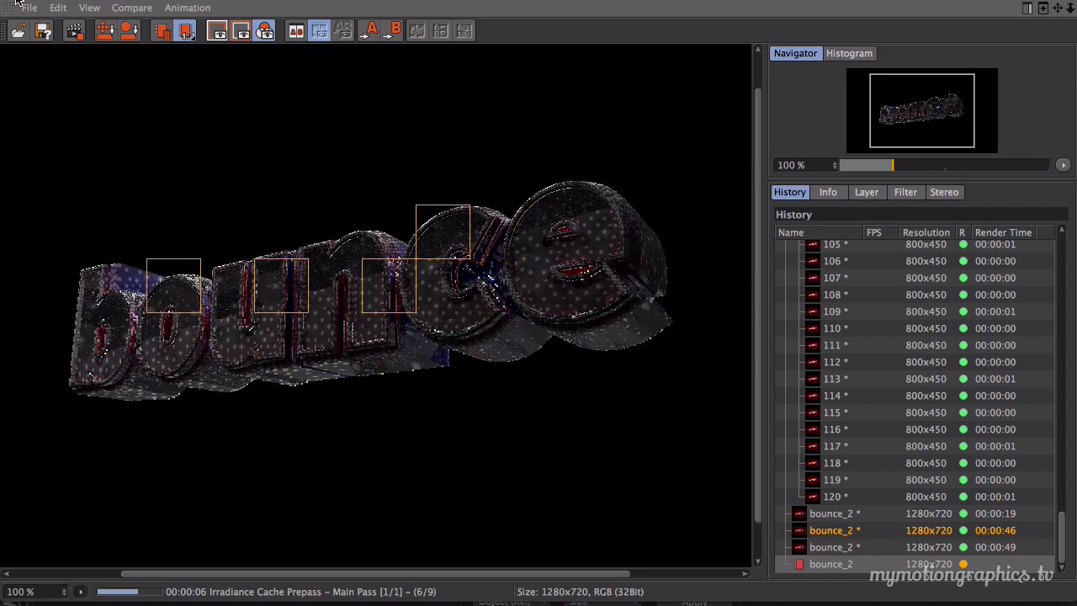
click(15, 0)
click(587, 215)
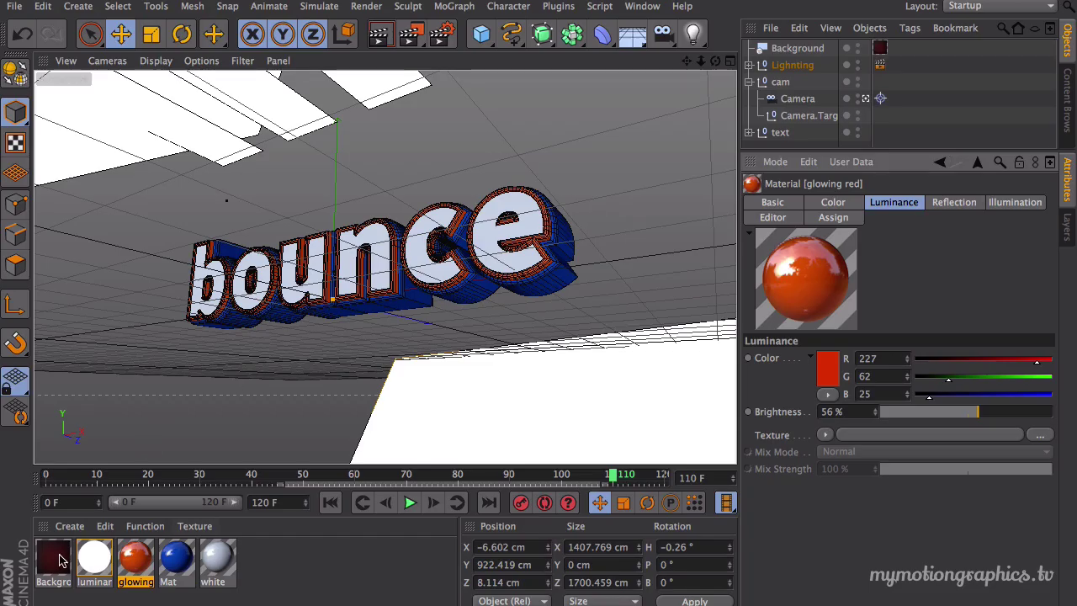
Darken the red starting color of the circular gradient in the Background material.
click(57, 560)
click(829, 457)
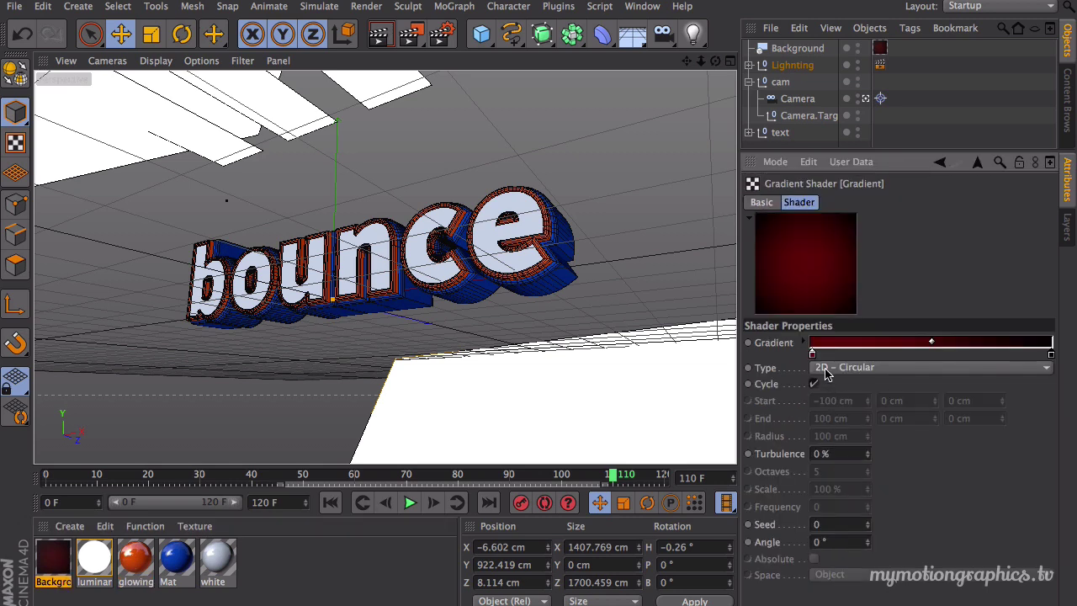
double_click(814, 354)
drag(807, 364, 809, 379)
click(845, 427)
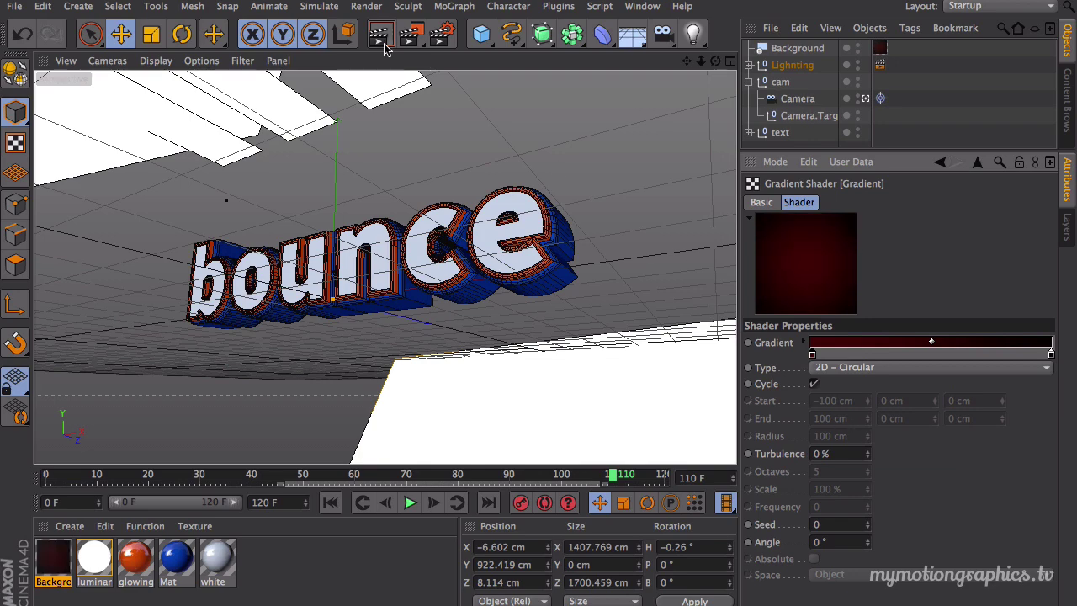
Stop the running render, render the frame with the updated materials, and inspect the result at 50% zoom.
click(411, 34)
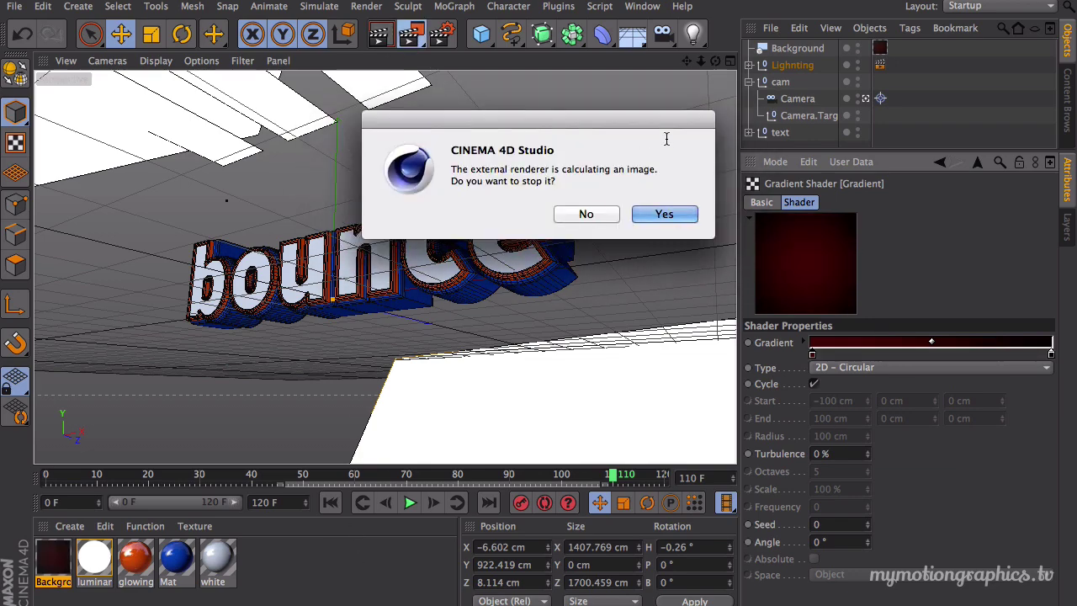
click(663, 213)
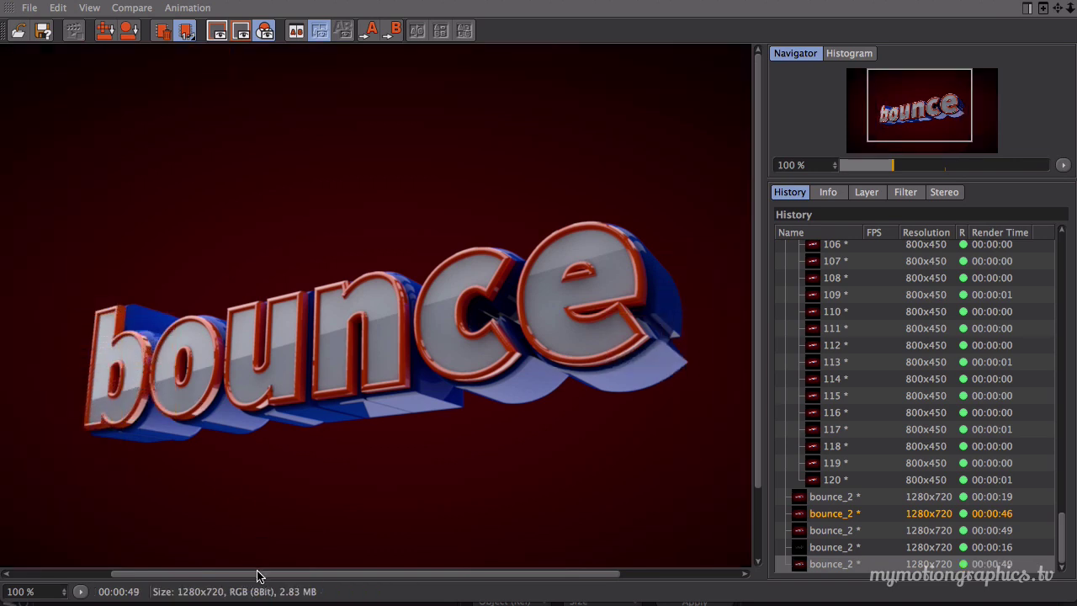
click(78, 592)
click(97, 517)
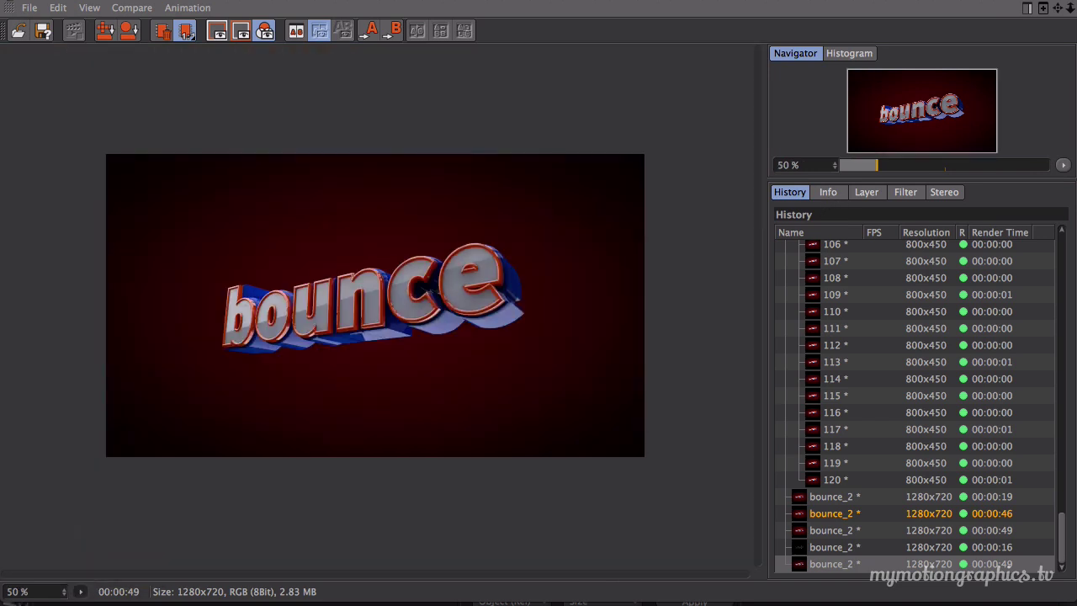
click(16, 4)
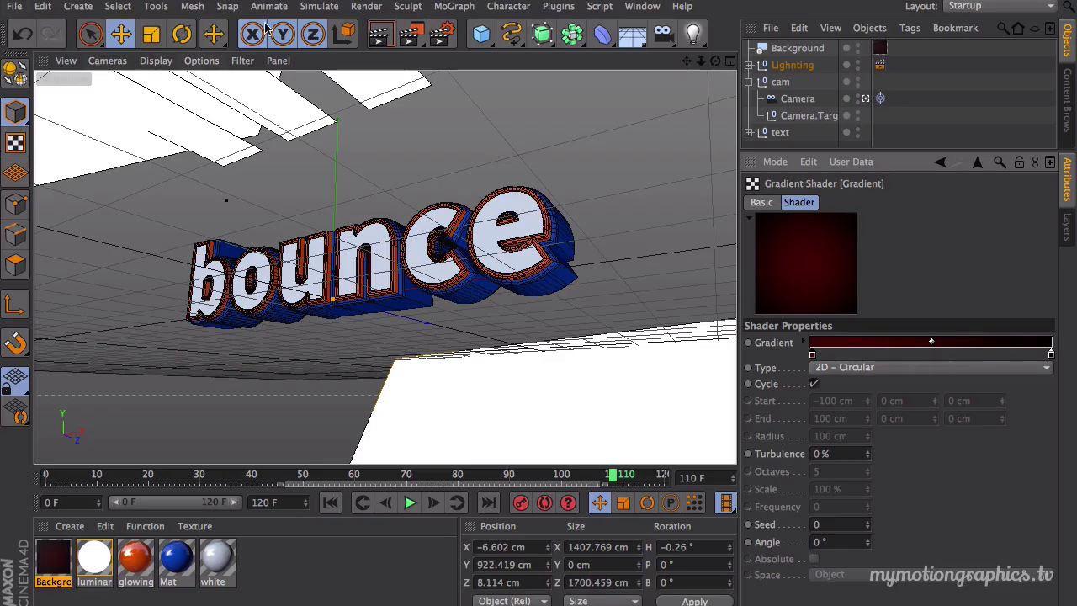
Enable saving in the render settings with PNG format and 16 Bit/Channel depth.
click(444, 41)
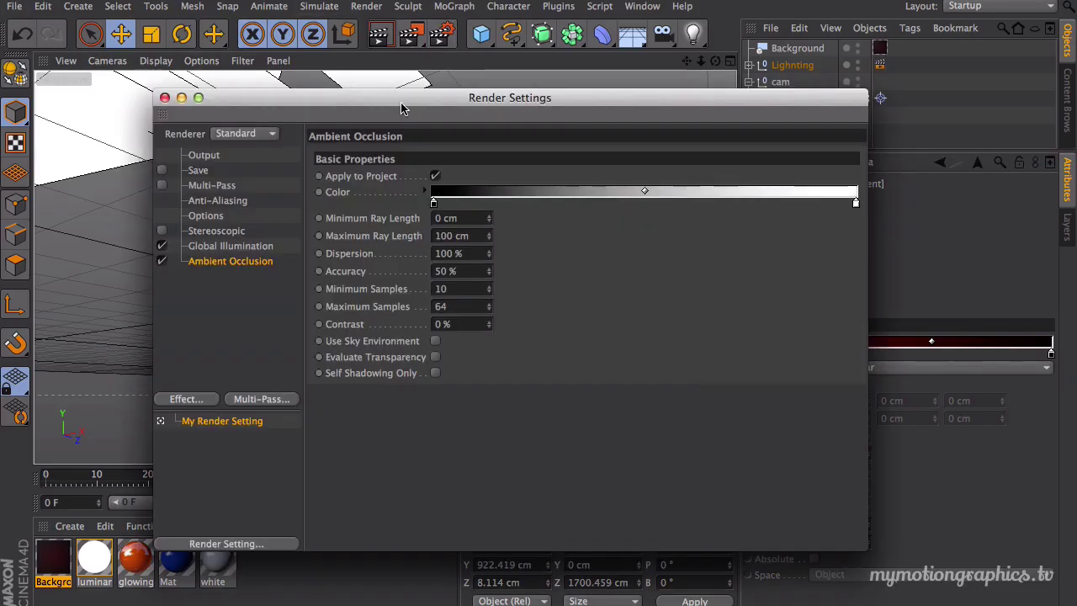
mouse_move(404, 106)
mouse_down()
mouse_move(447, 115)
mouse_move(437, 123)
mouse_move(411, 102)
mouse_up()
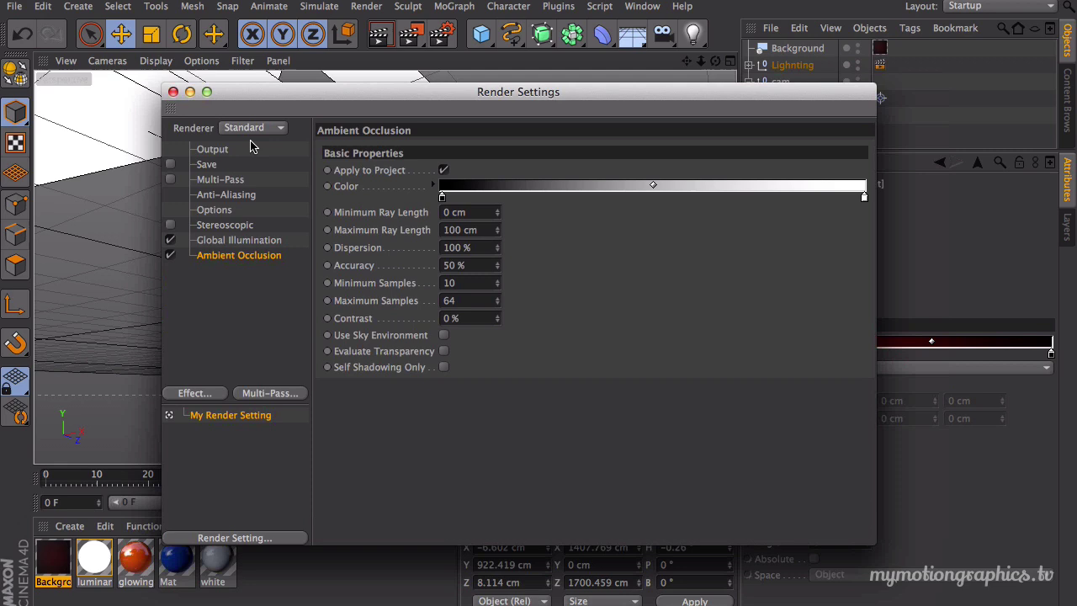
click(207, 164)
click(171, 165)
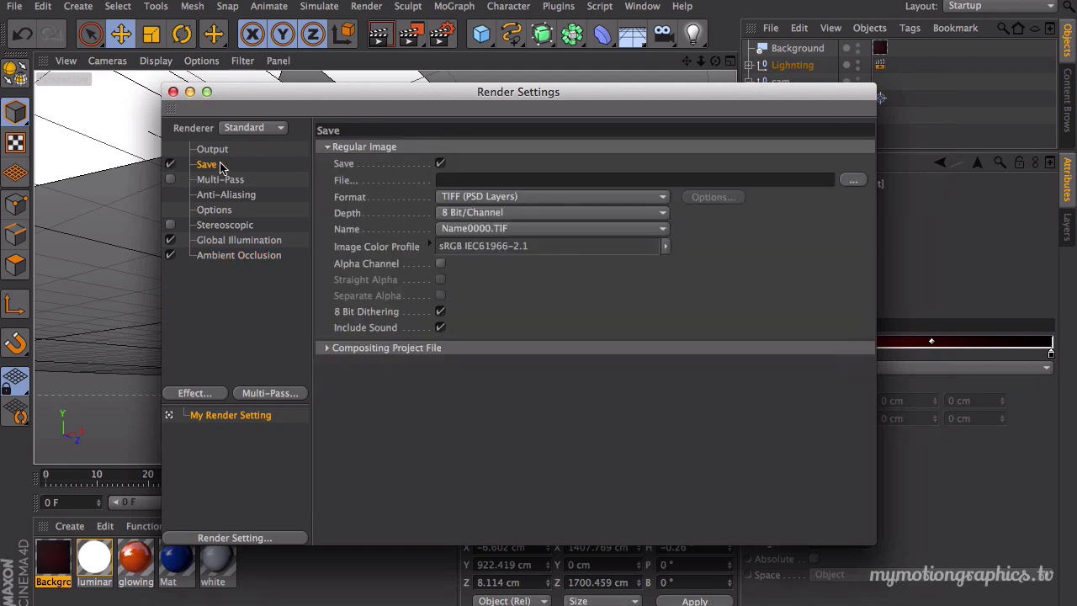
click(606, 199)
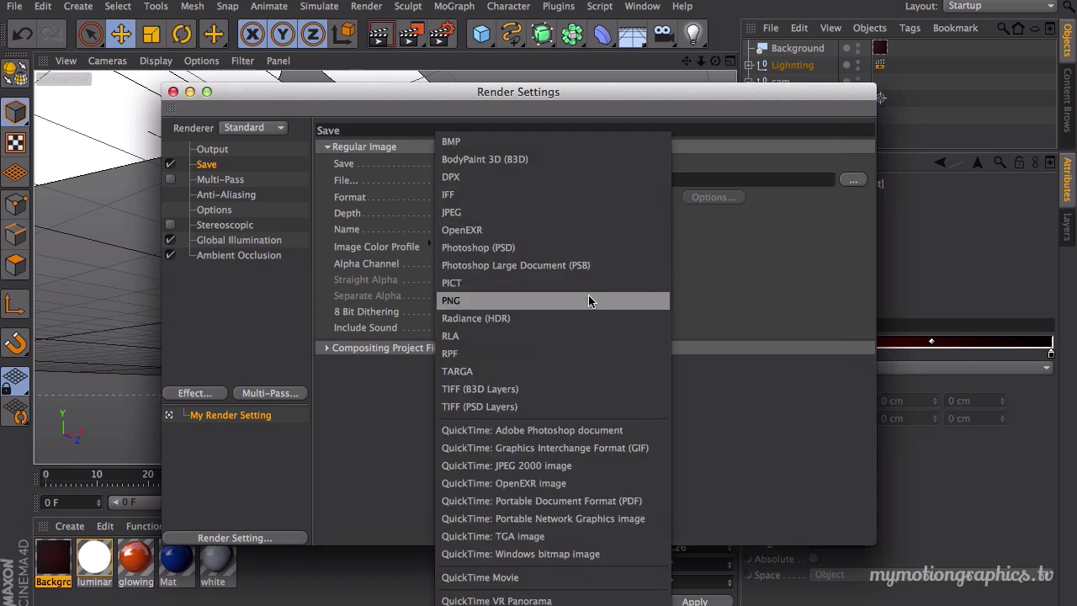
click(589, 301)
click(576, 217)
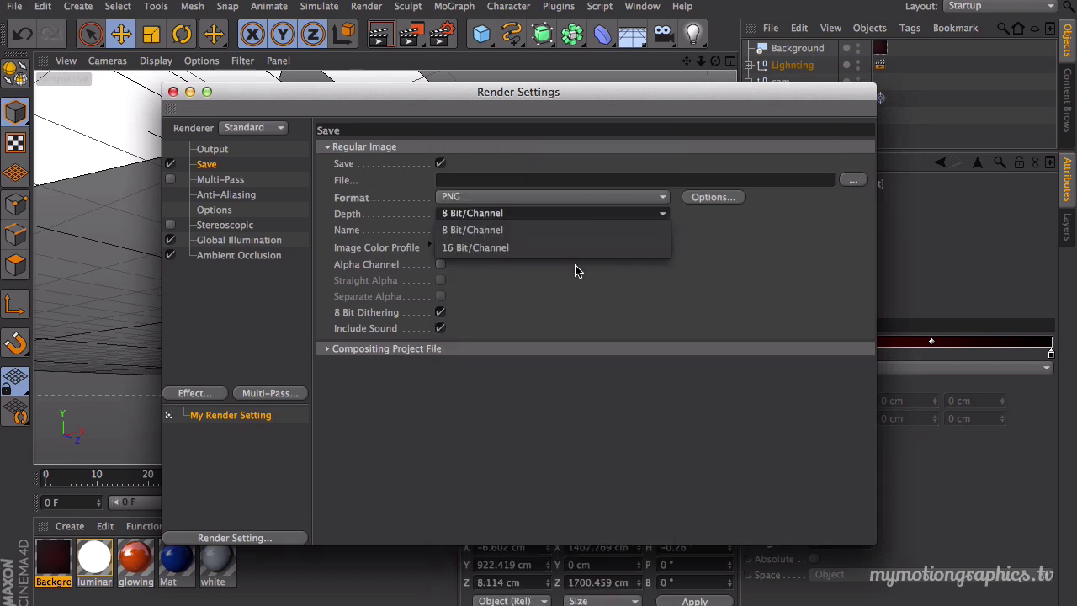
click(581, 249)
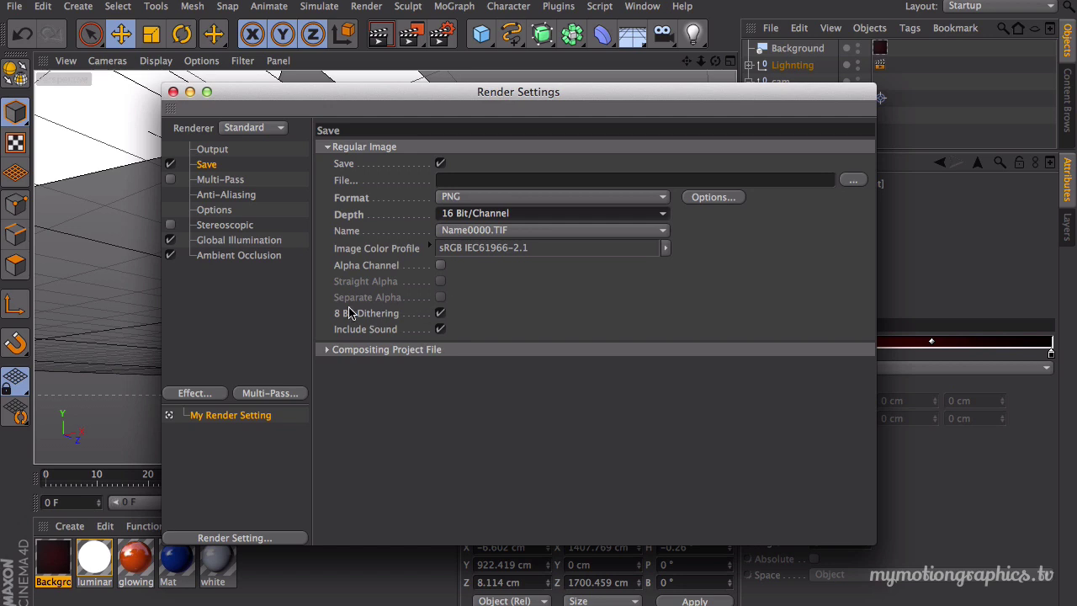
Turn off 8 Bit Dithering and Include Sound, and check the Compositing Project File options.
click(440, 313)
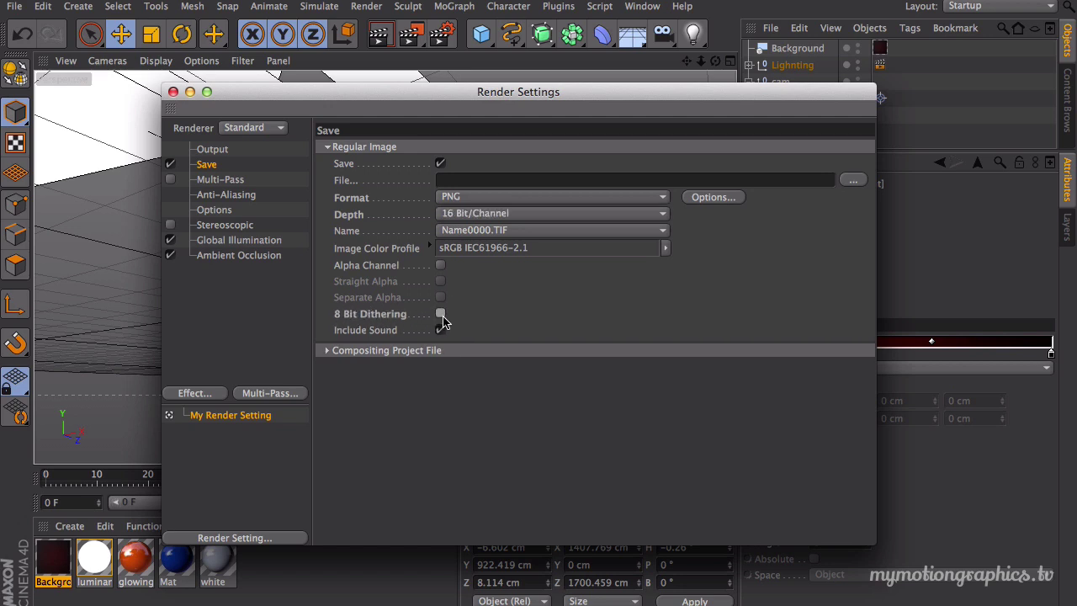
click(440, 330)
click(327, 352)
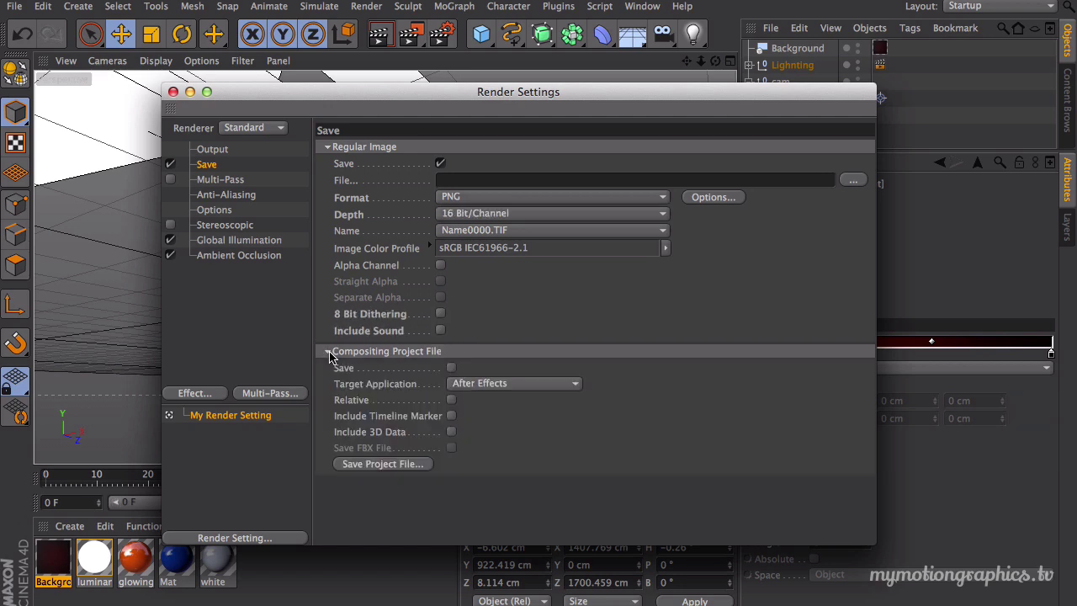
click(327, 352)
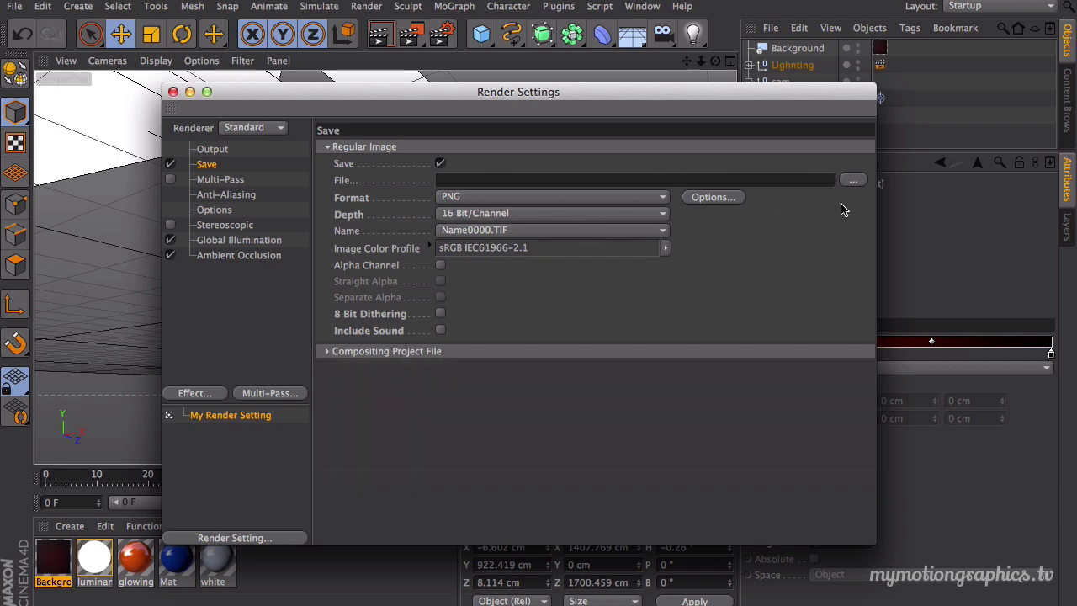
Set the output file to "Bounce_" inside a new "Render" folder in the bounce project folder.
click(855, 180)
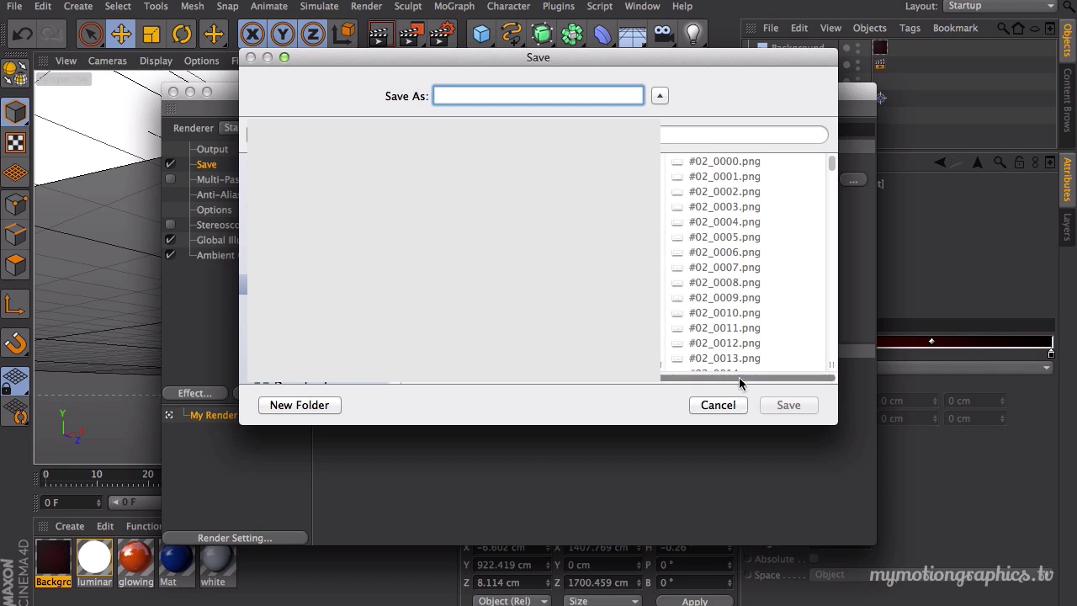
drag(739, 377, 478, 386)
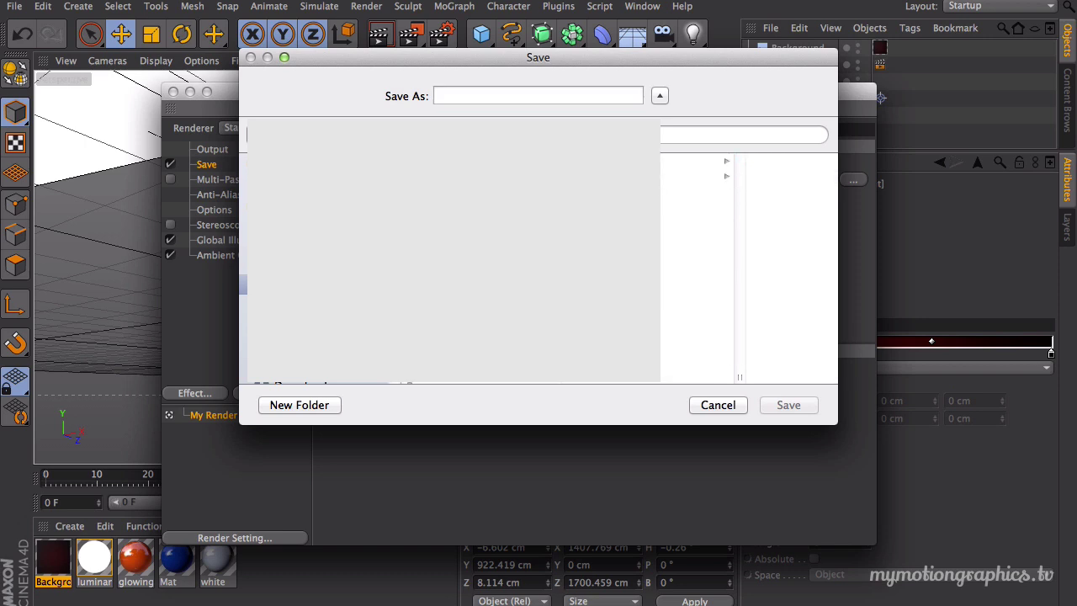
click(663, 161)
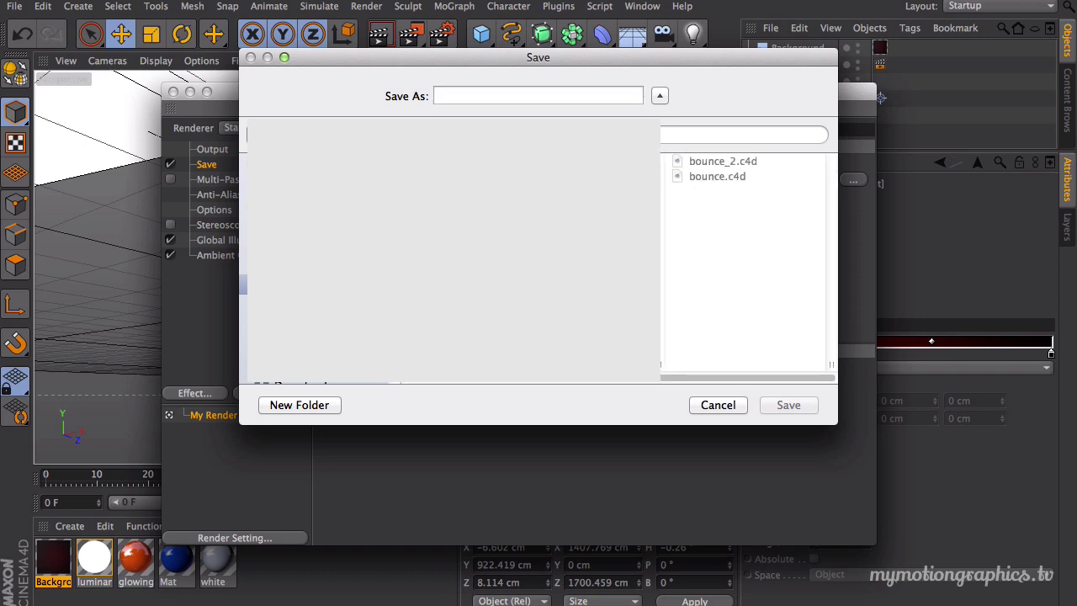
click(310, 406)
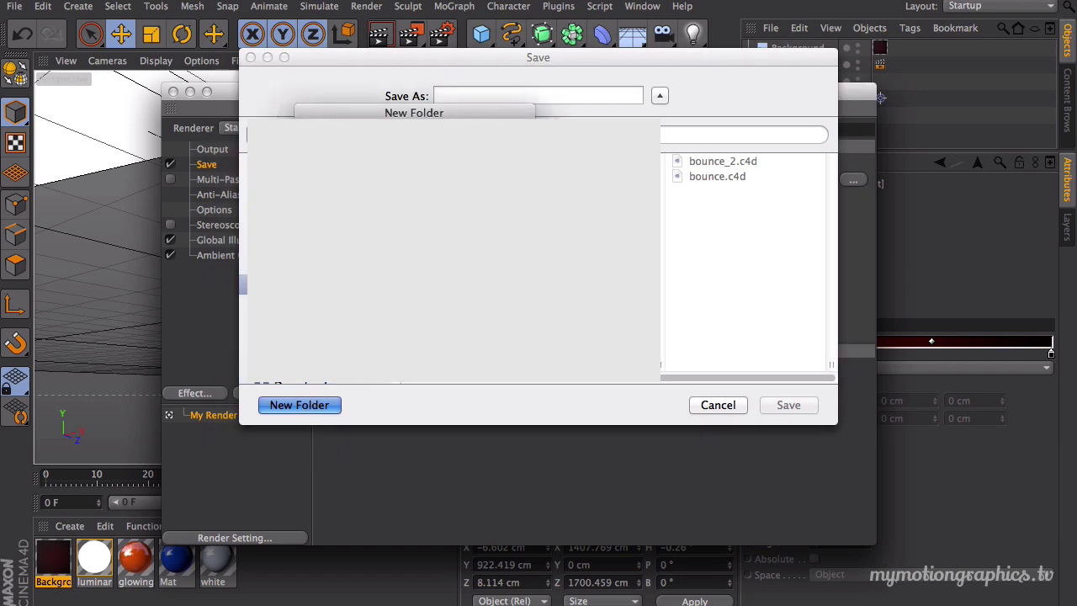
key(Return)
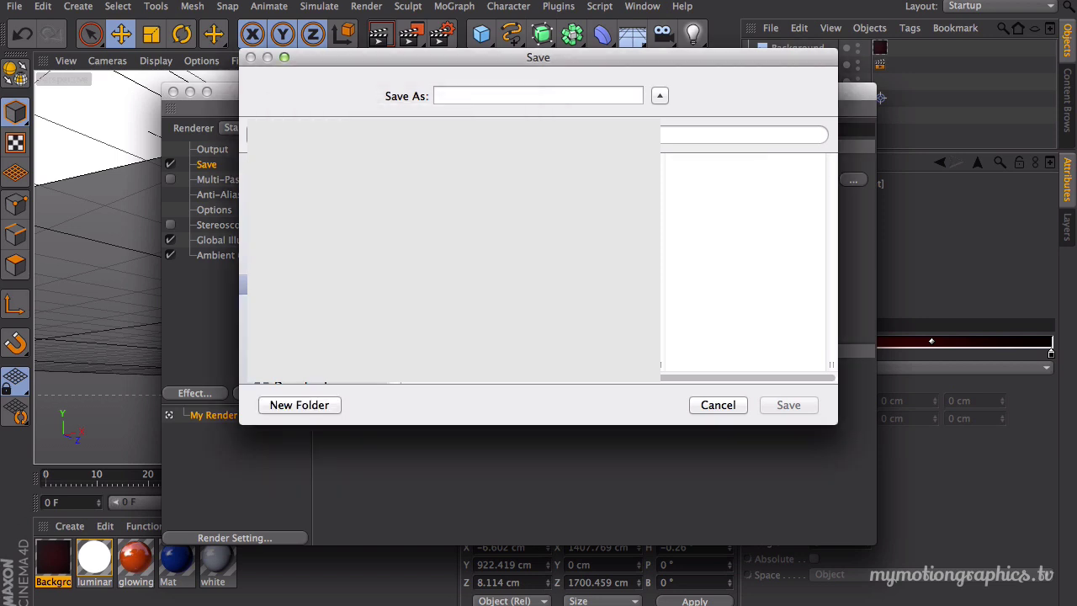
click(514, 94)
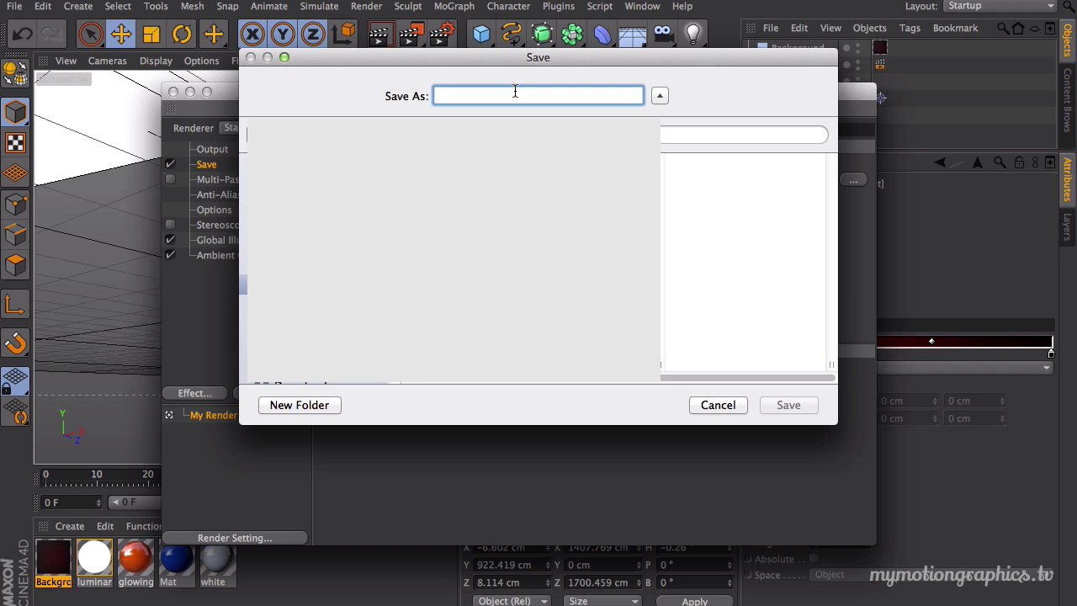
text(Bounce)
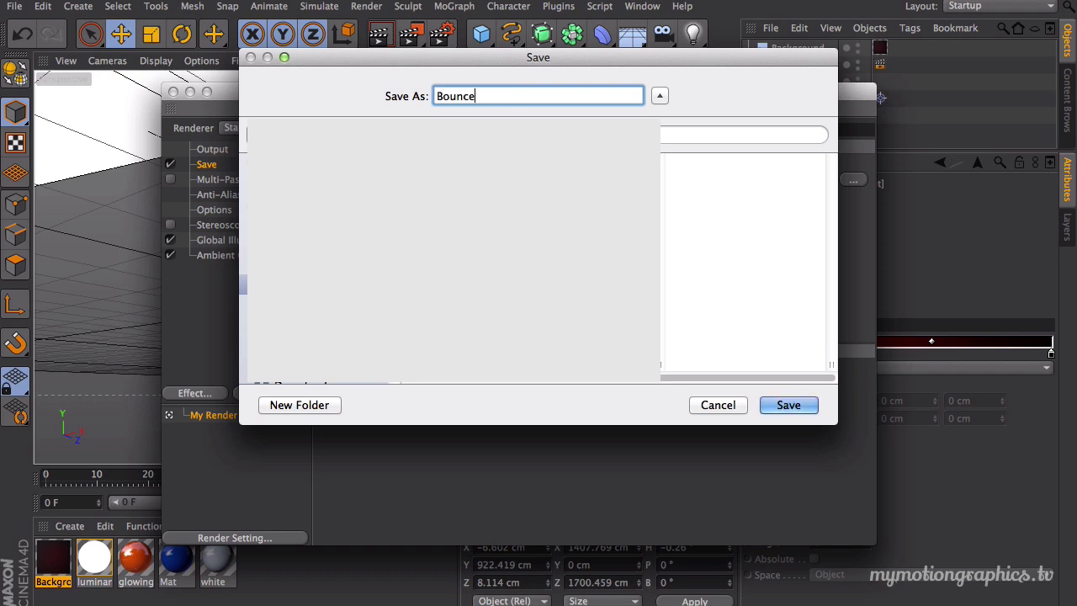
text(_)
click(806, 411)
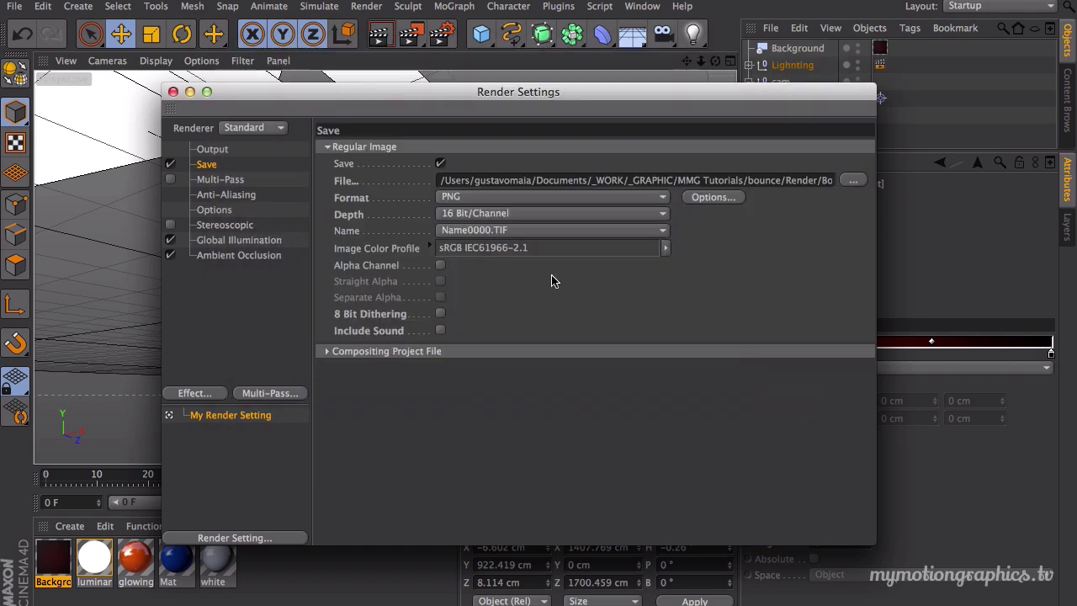
Set the render output's frame range to All Frames.
click(212, 150)
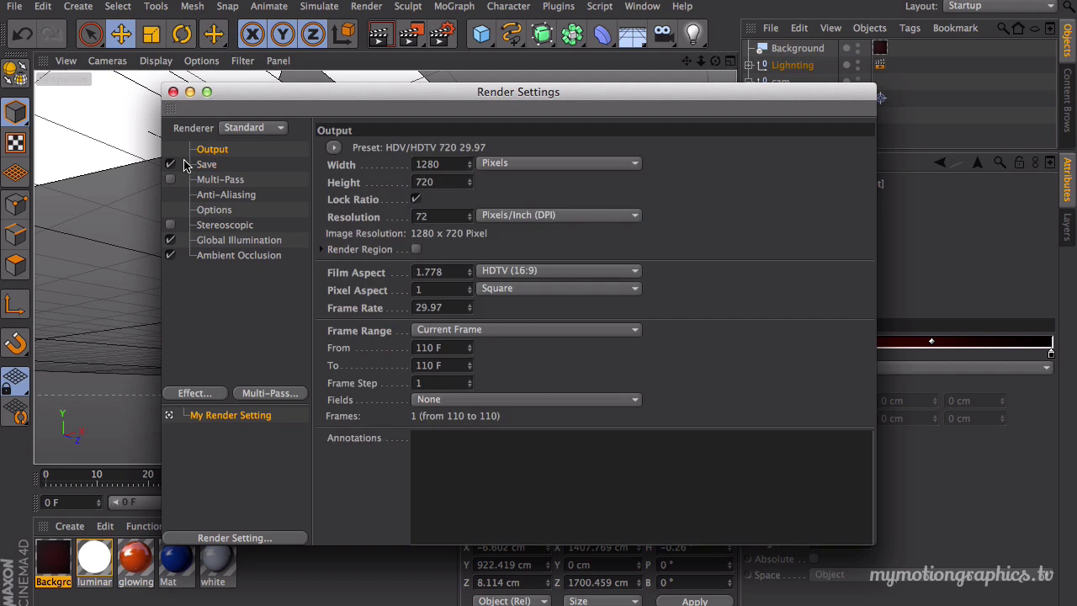
click(425, 332)
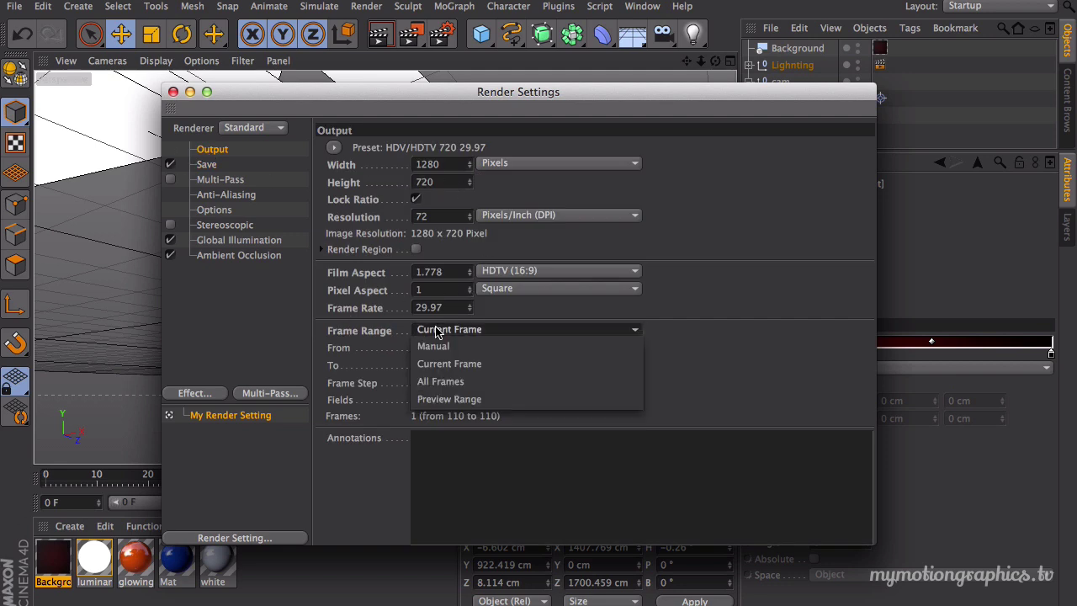
click(467, 381)
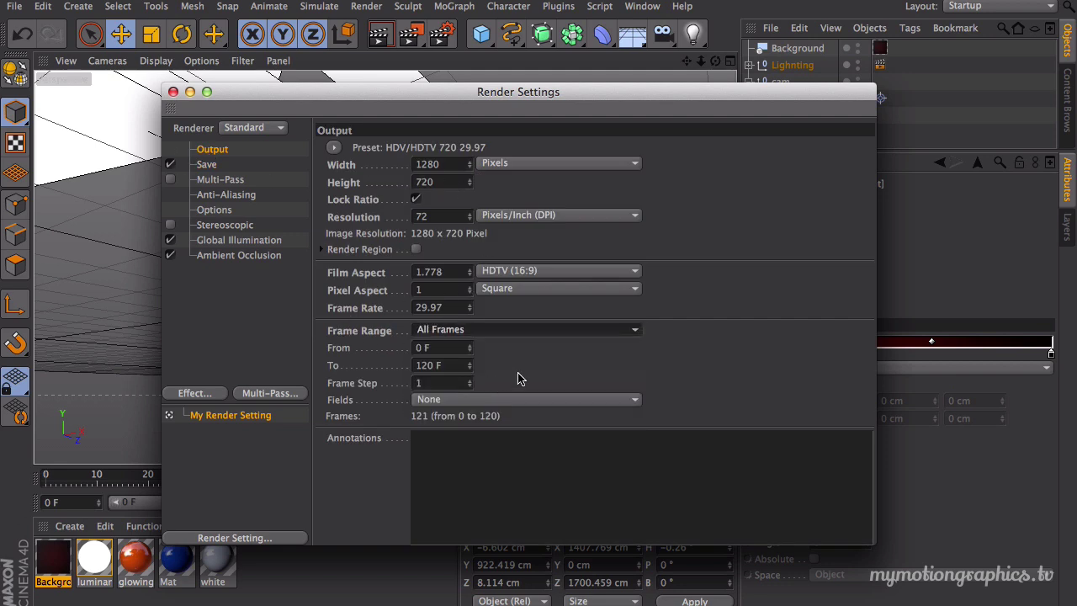
Review the Multi-Pass, Anti-Aliasing and general Options sections of the render settings, and close the settings.
click(211, 181)
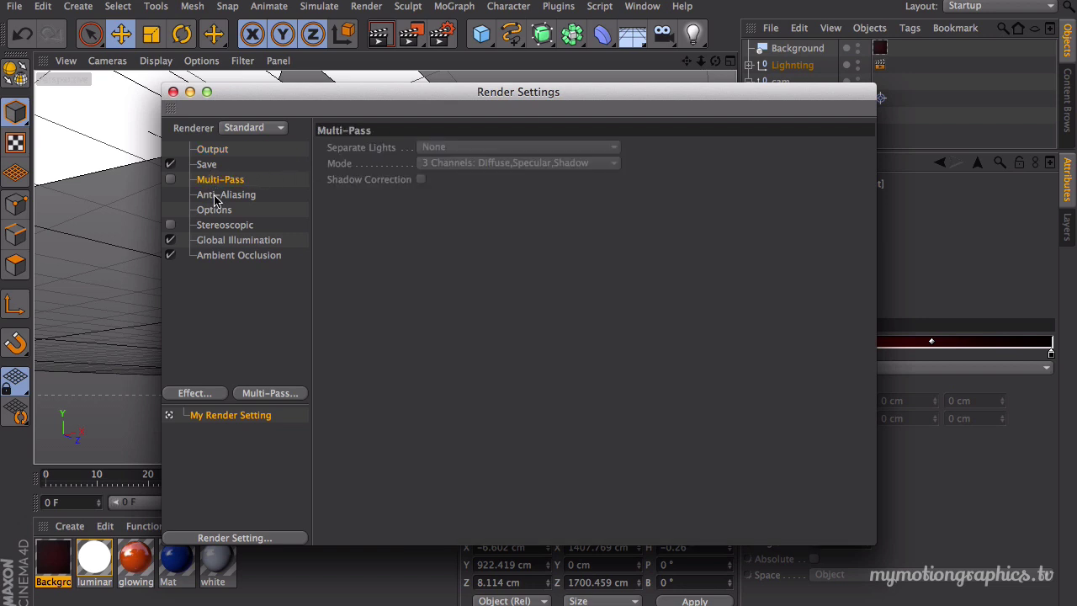
click(216, 196)
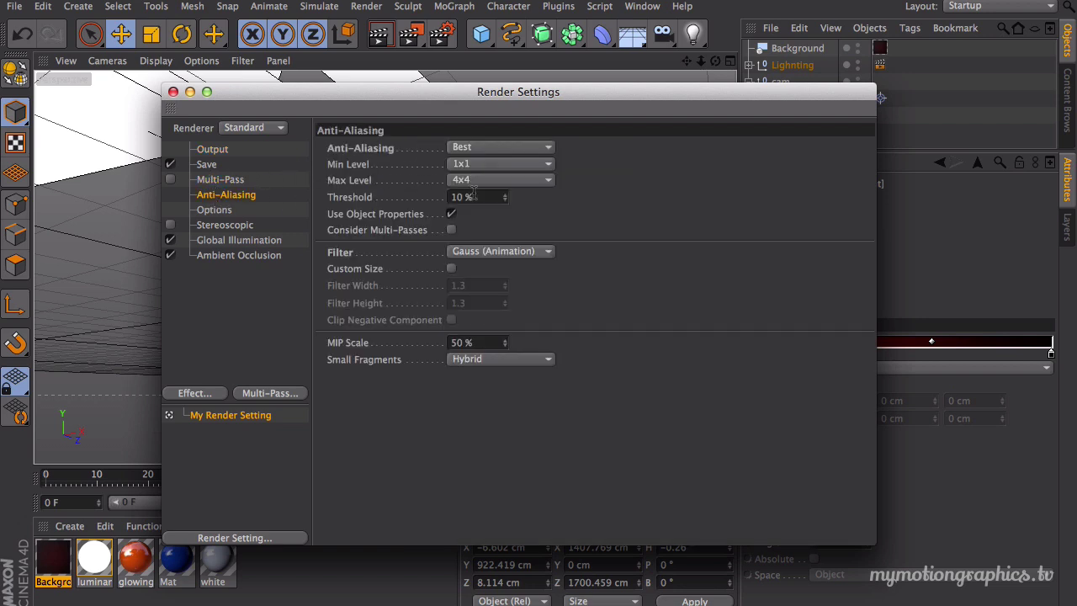
click(221, 211)
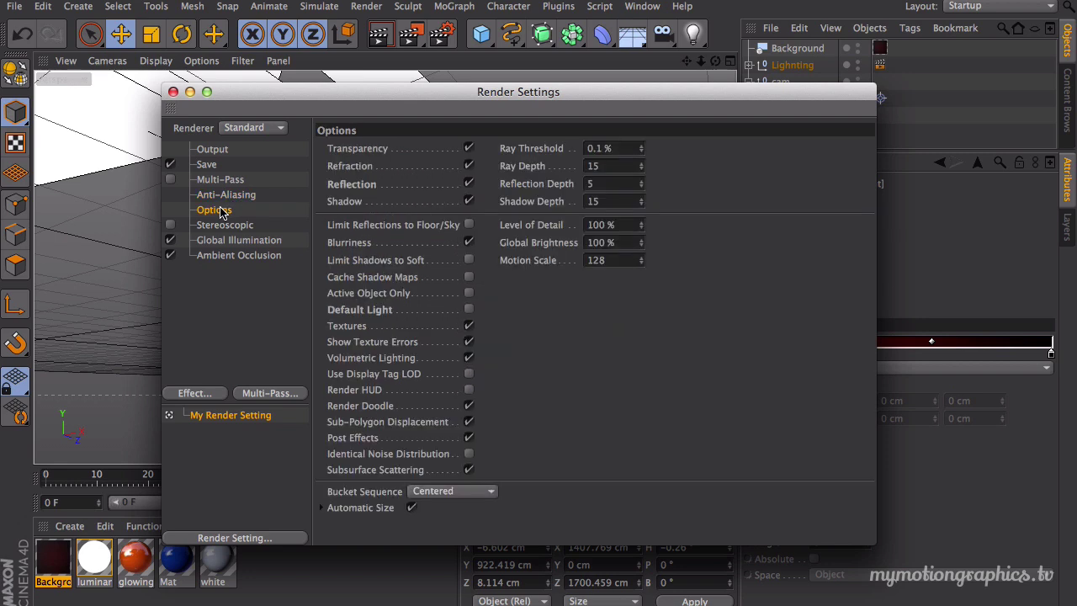
click(225, 289)
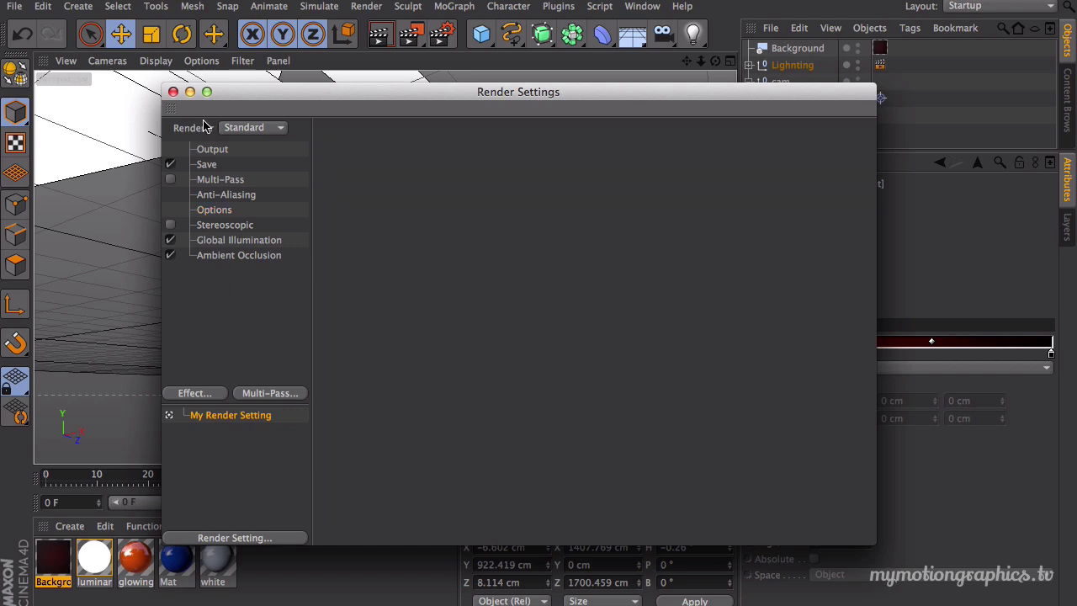
drag(321, 99, 338, 97)
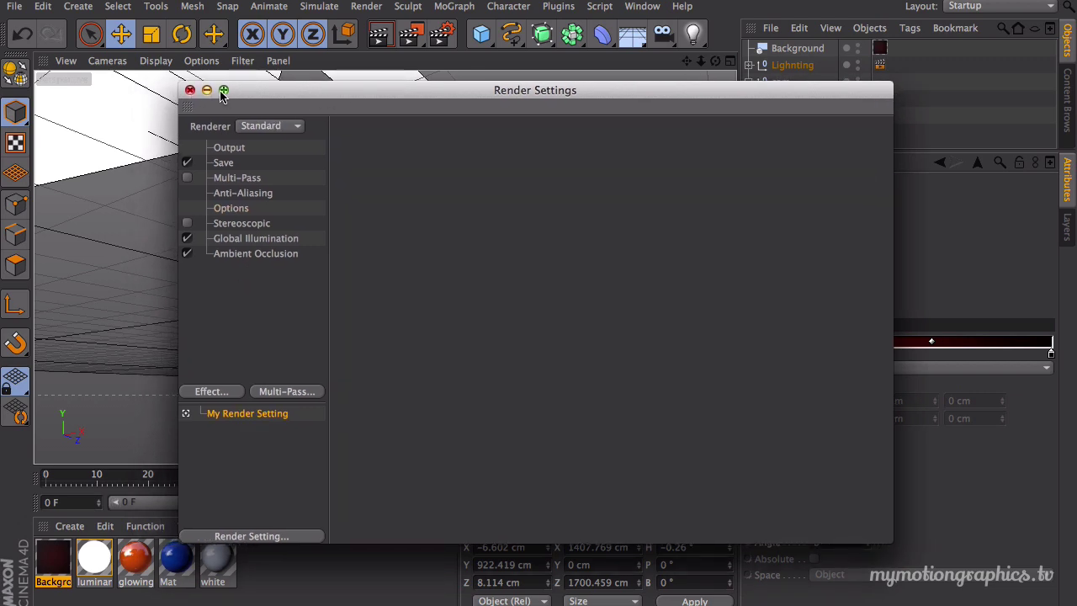
click(190, 90)
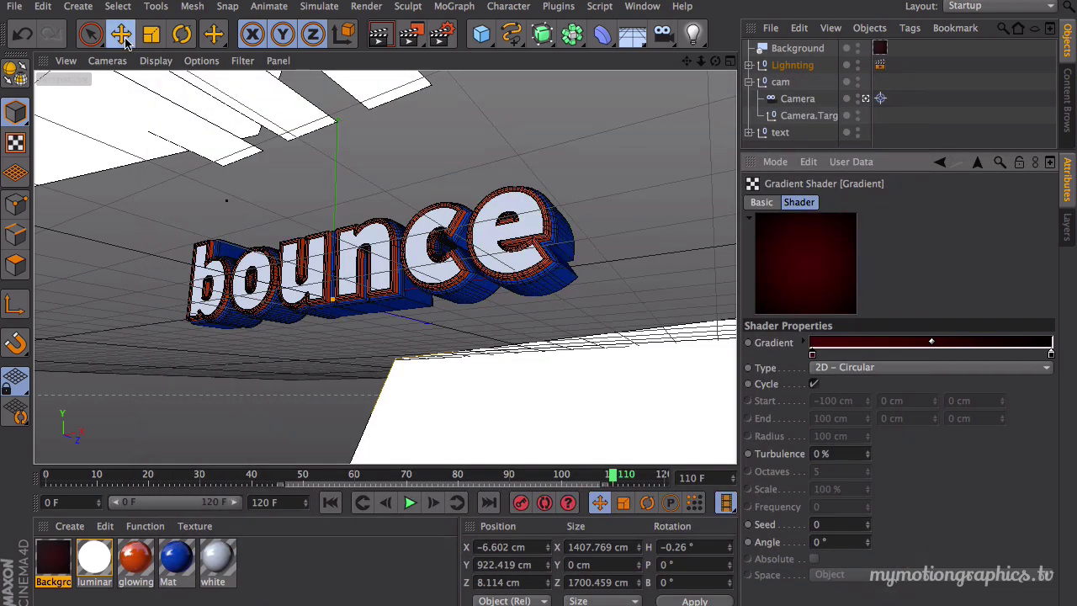
Save the project and play the bounce animation from frame 0 in the viewport.
click(14, 6)
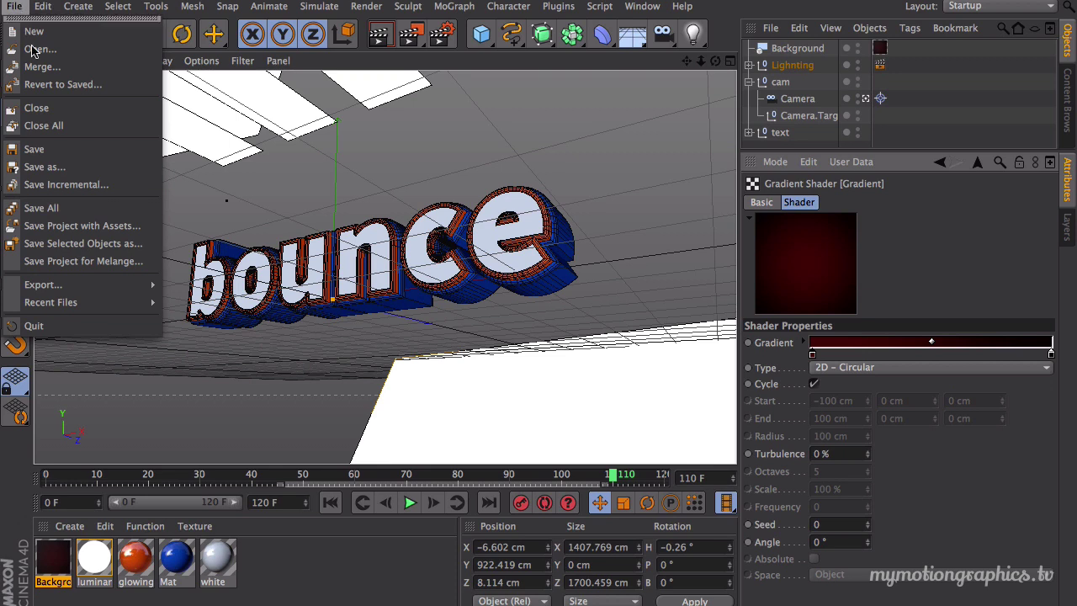
click(72, 149)
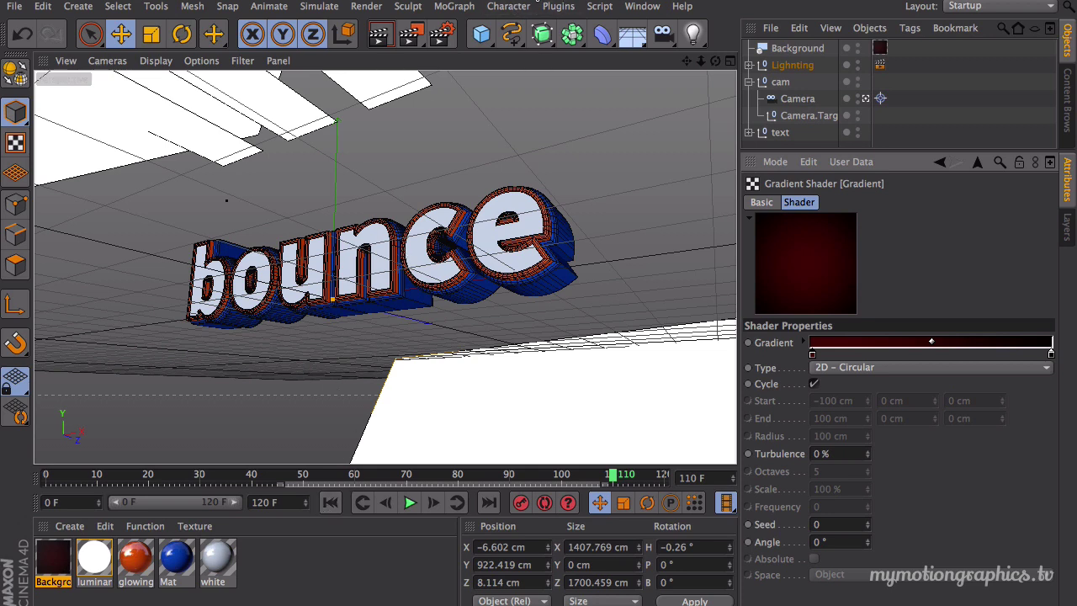
click(330, 502)
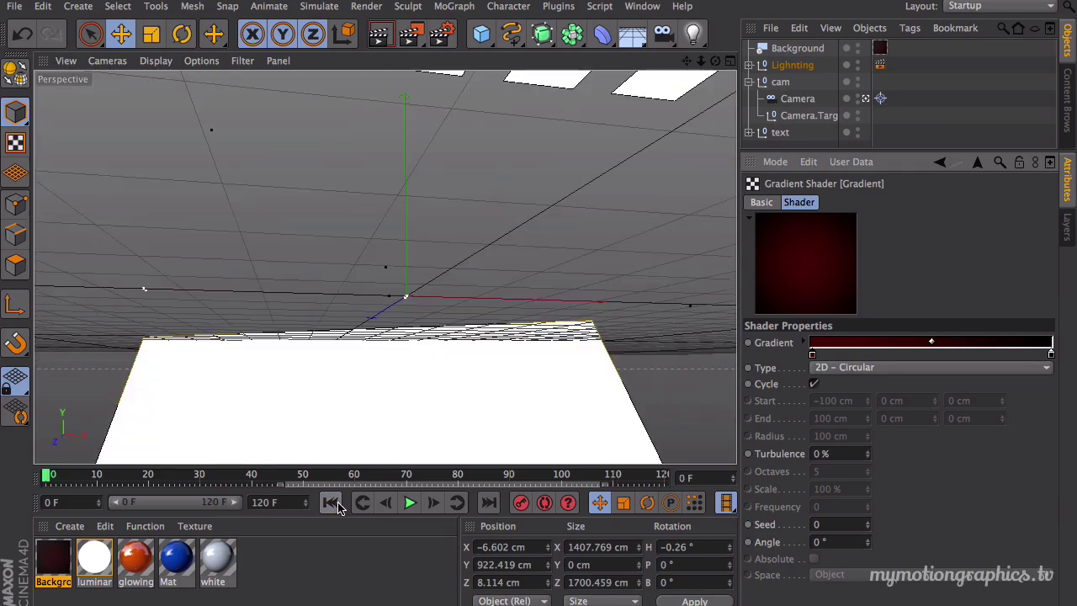
click(411, 503)
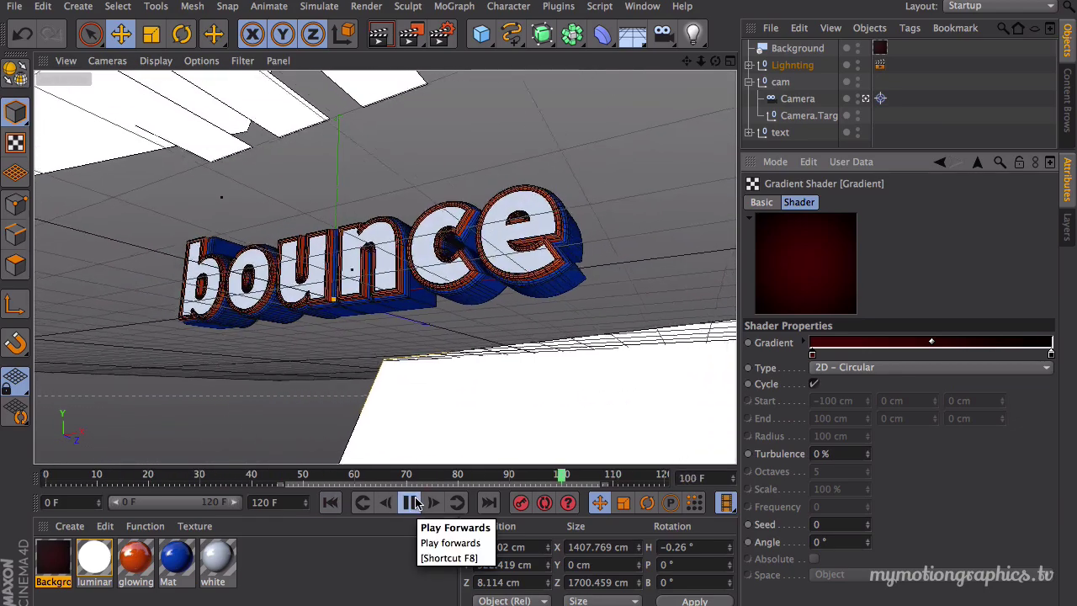
click(413, 502)
Start rendering the full frame sequence to the Picture Viewer.
click(411, 40)
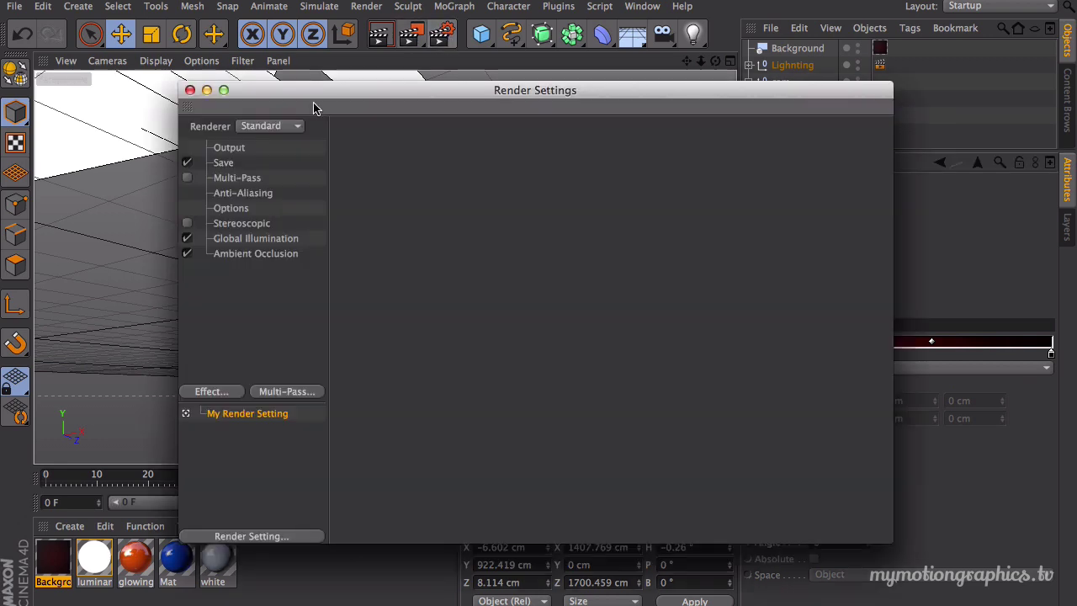
click(190, 90)
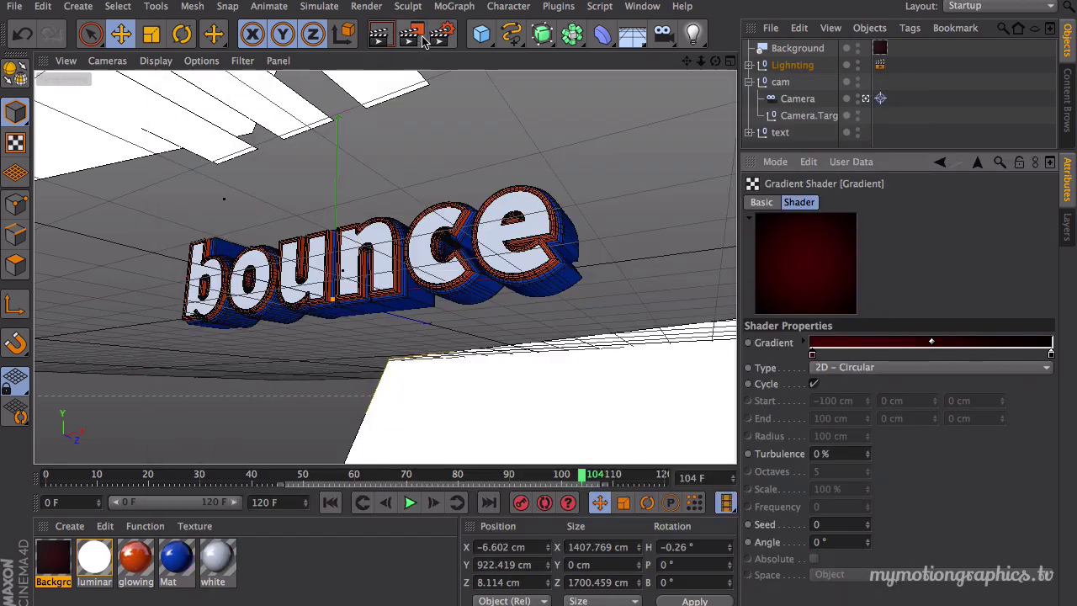
click(410, 37)
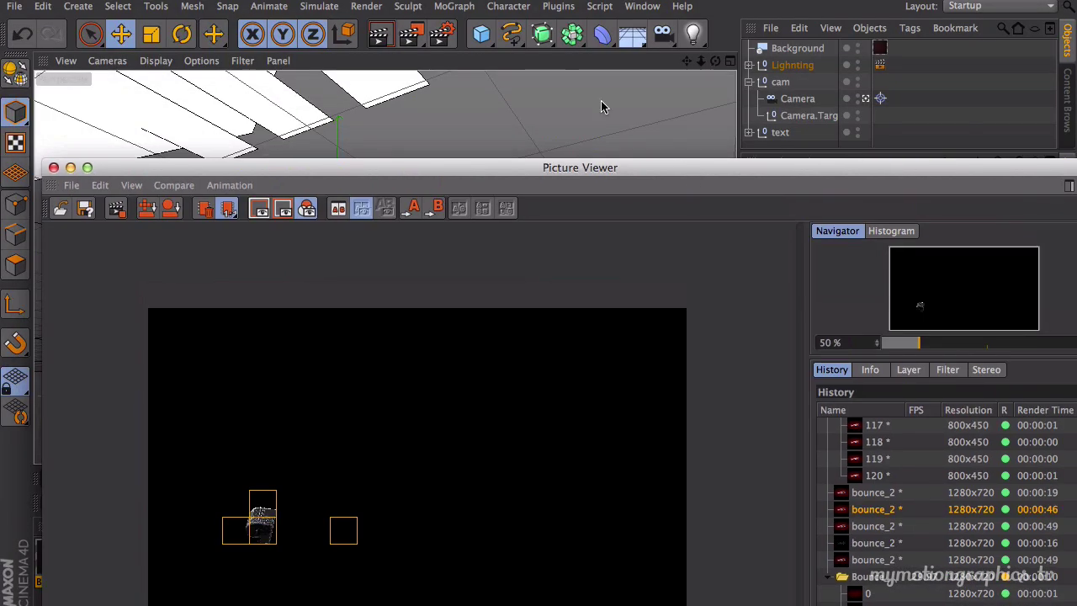
Examine the Global Illumination sampling presets and irradiance cache settings while the sequence renders.
click(441, 34)
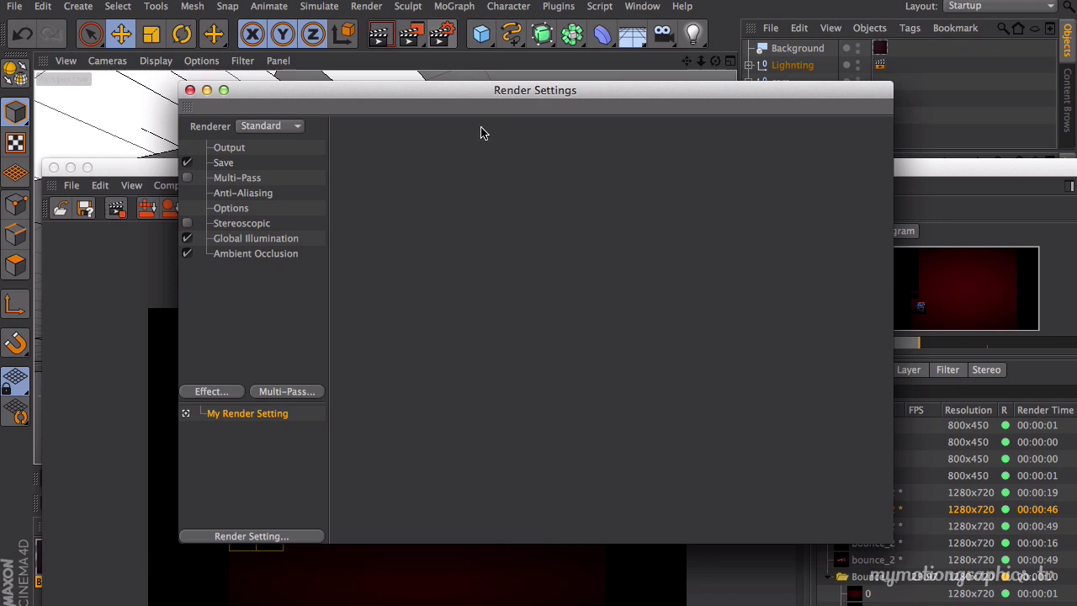
click(240, 239)
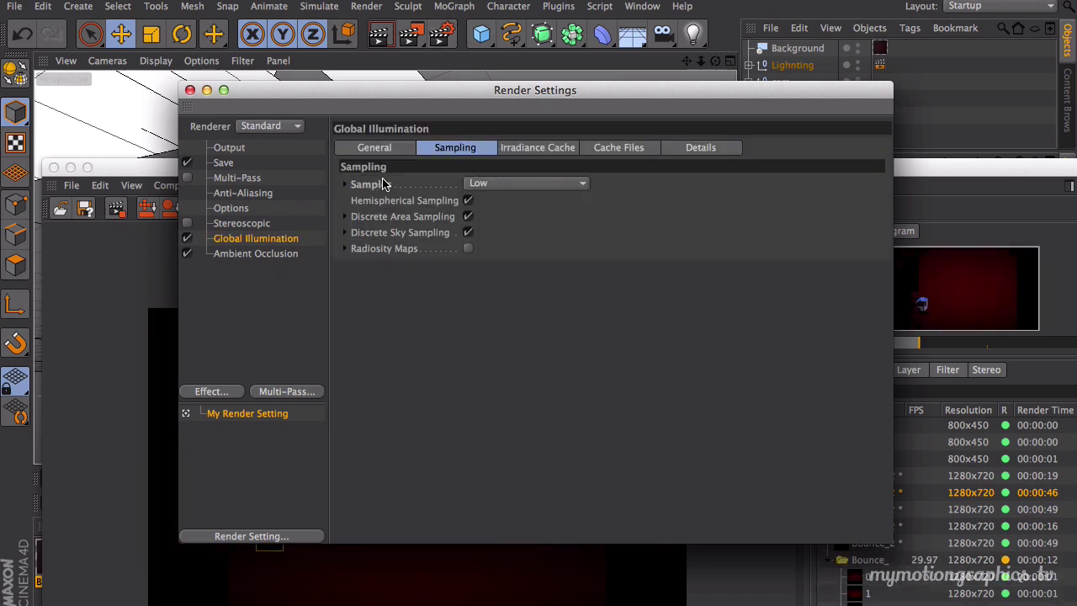
click(506, 184)
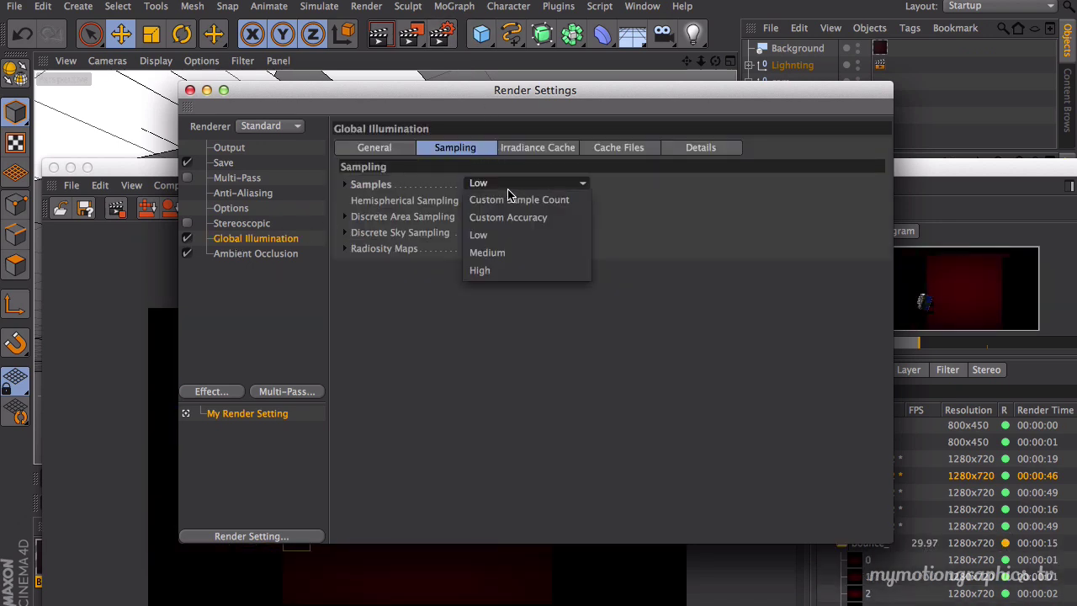
click(713, 205)
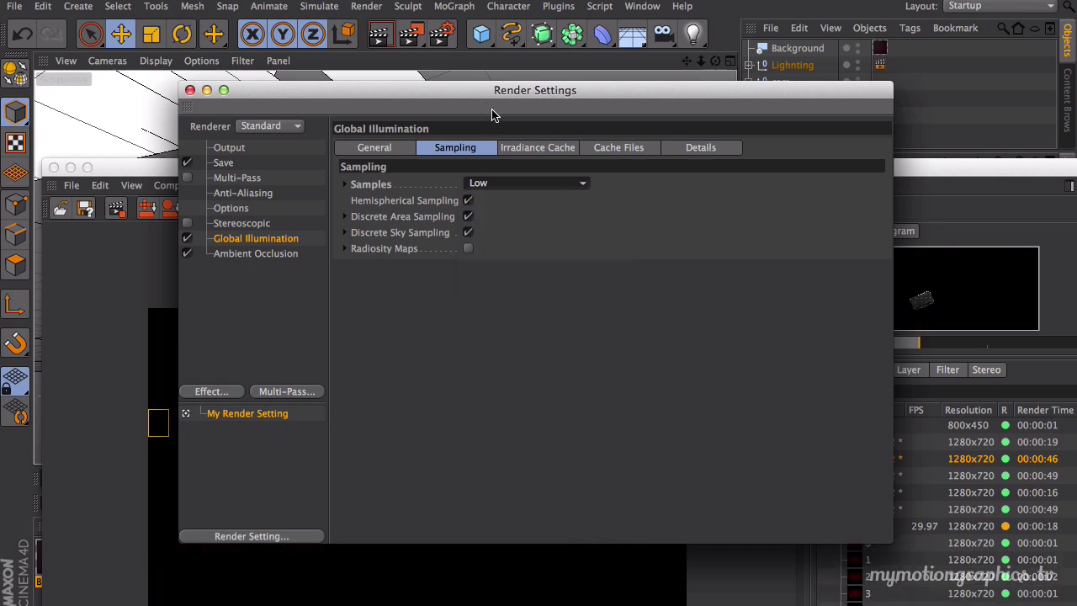
drag(502, 96, 444, 63)
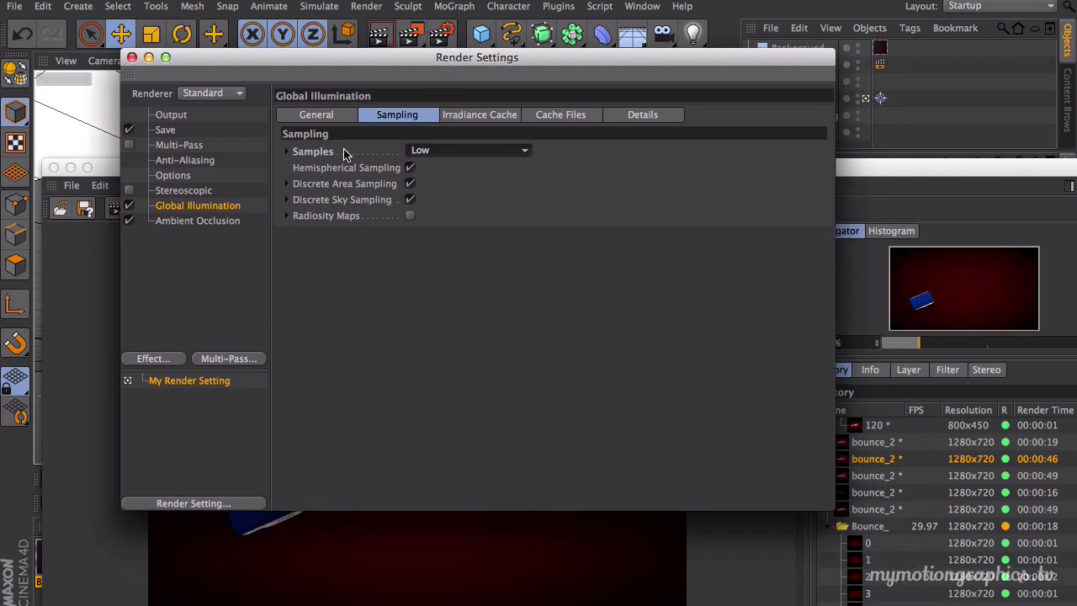
click(478, 120)
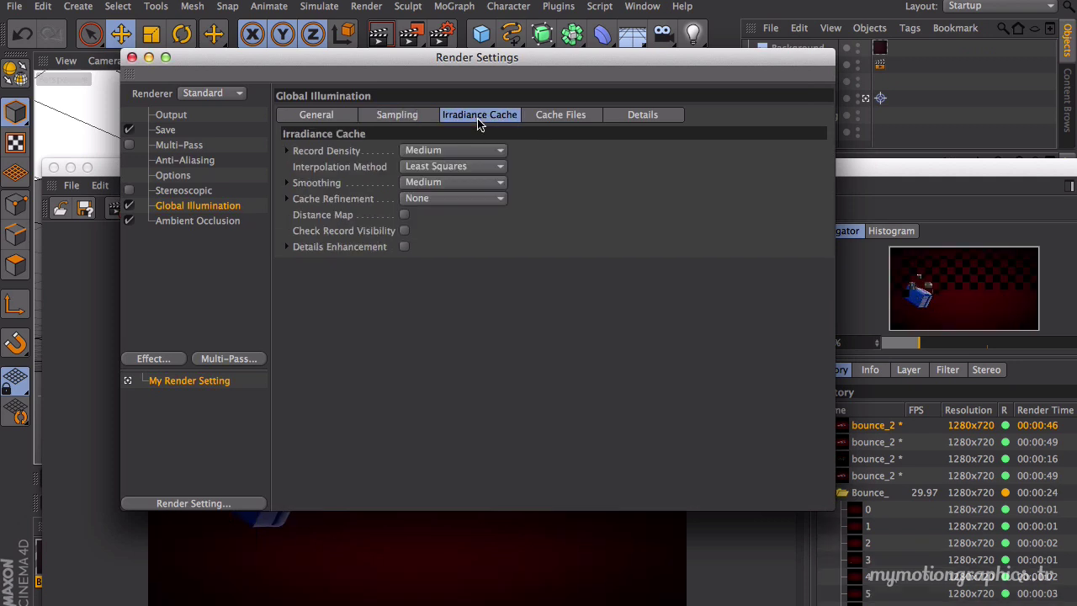
Turn on Auto Load for both Irradiance Caches and Radiosity Maps in the Global Illumination cache file settings.
click(548, 120)
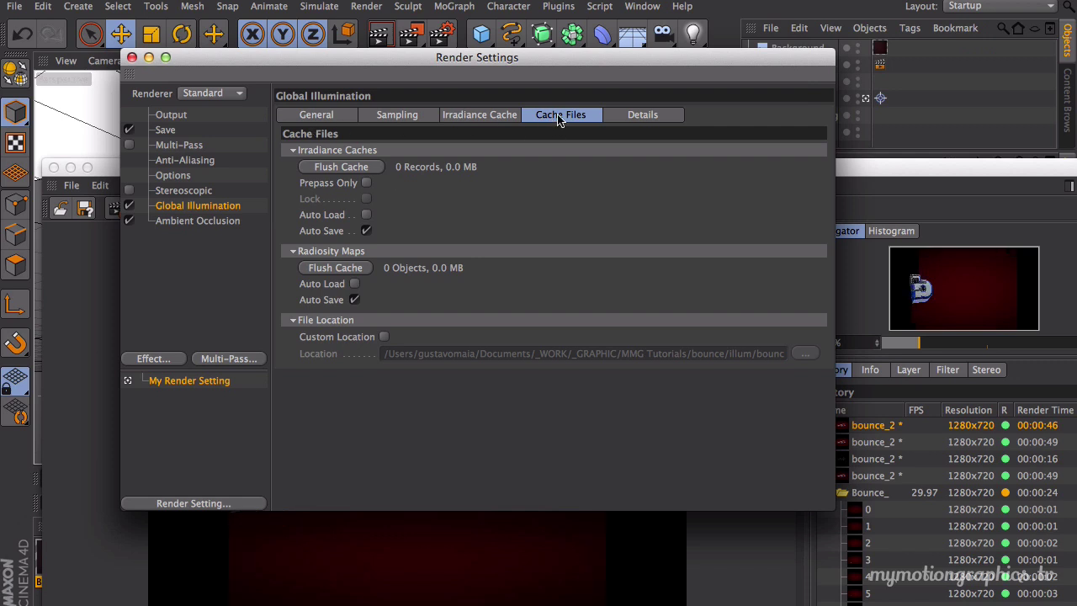
click(367, 215)
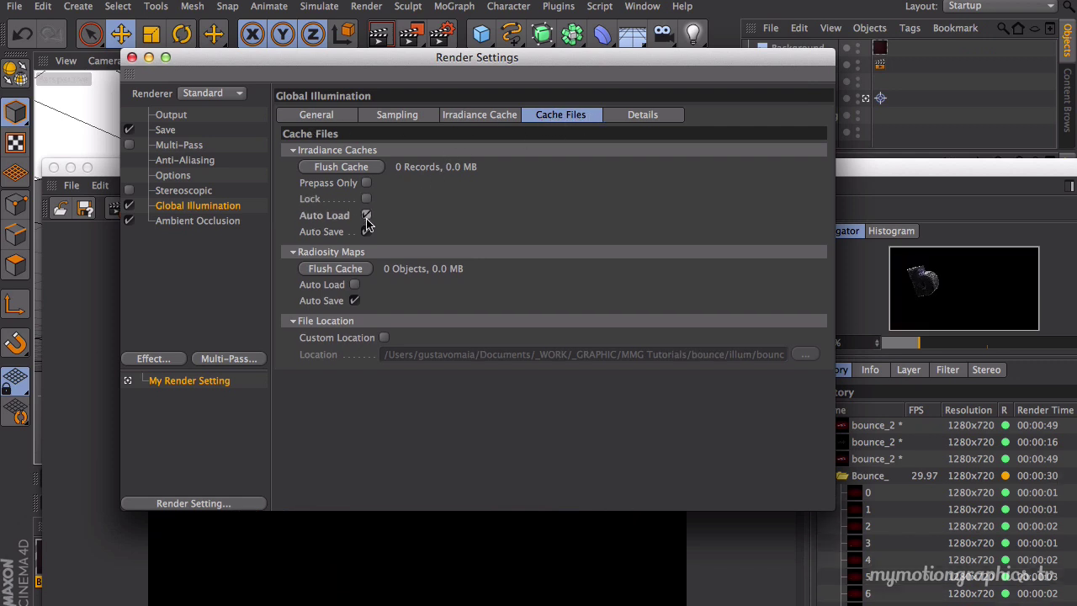
click(356, 287)
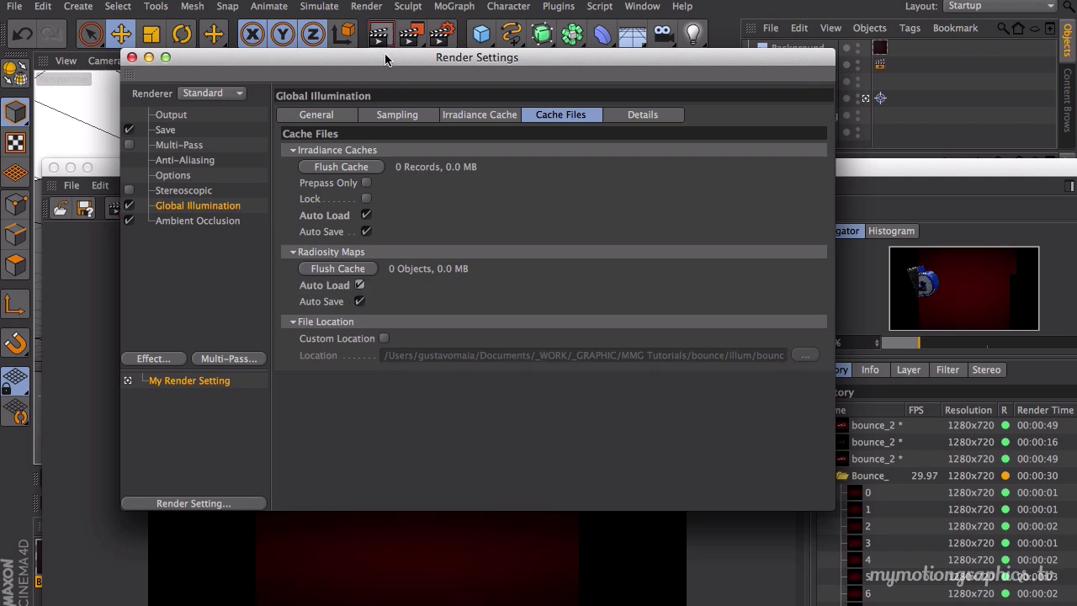
drag(391, 61, 518, 23)
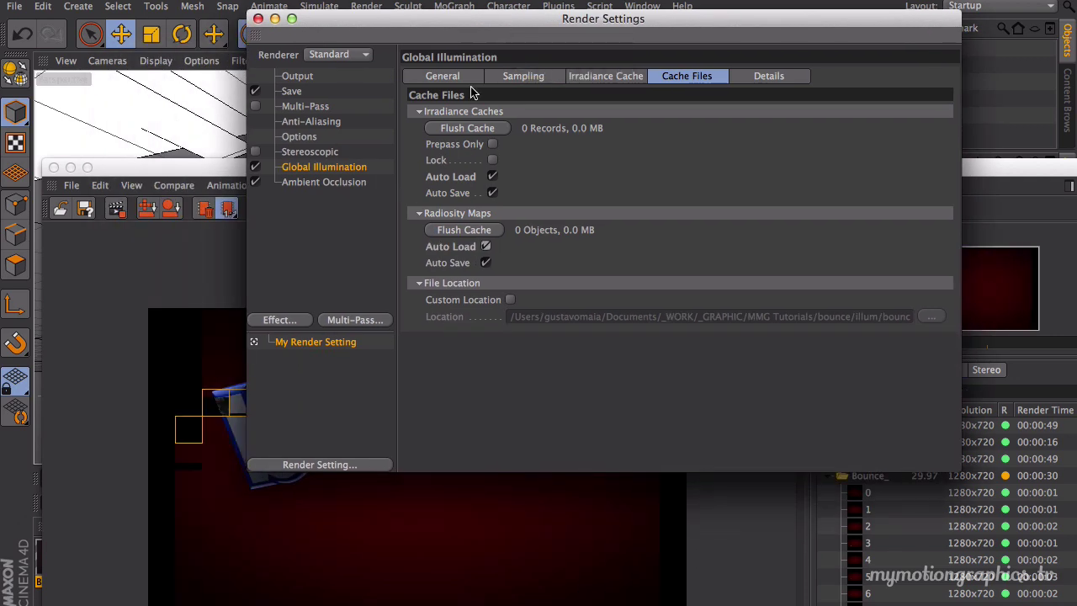
drag(376, 24, 354, 32)
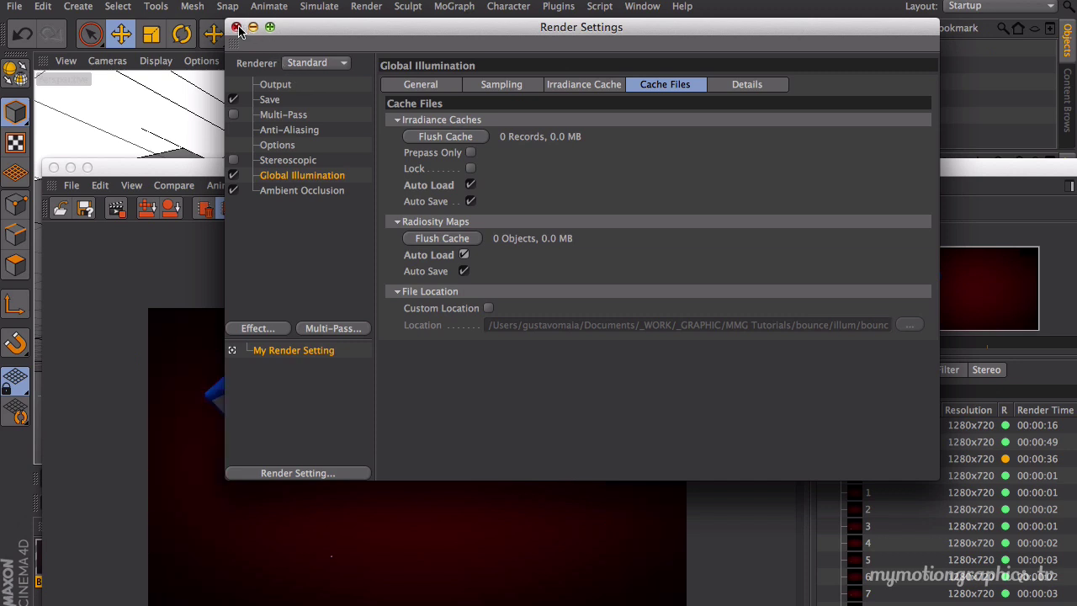
Recheck the Anti-Aliasing render settings and close the render settings.
click(298, 202)
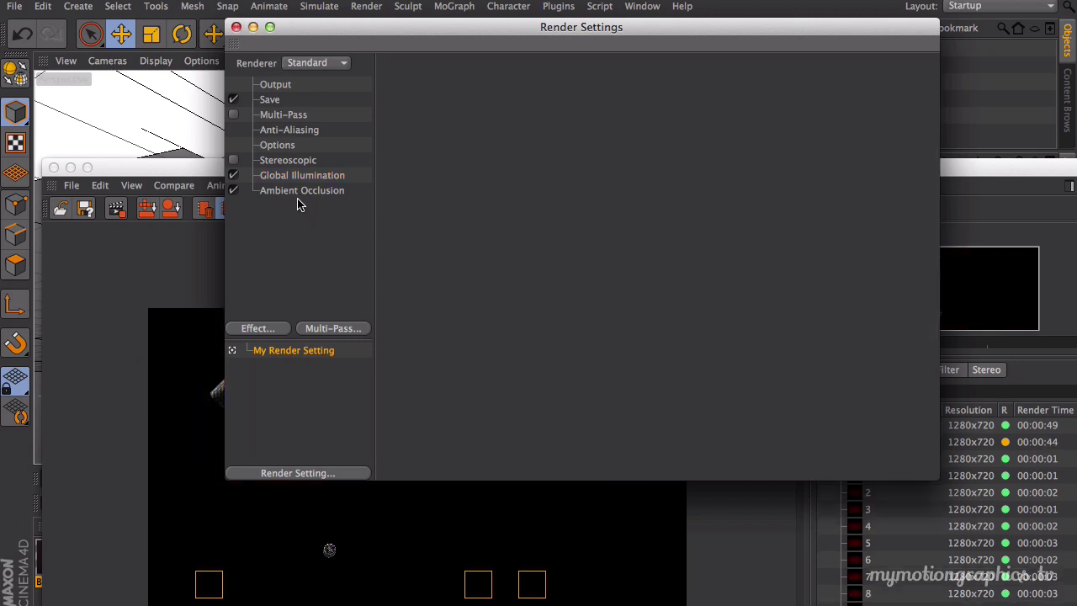
click(294, 144)
click(296, 131)
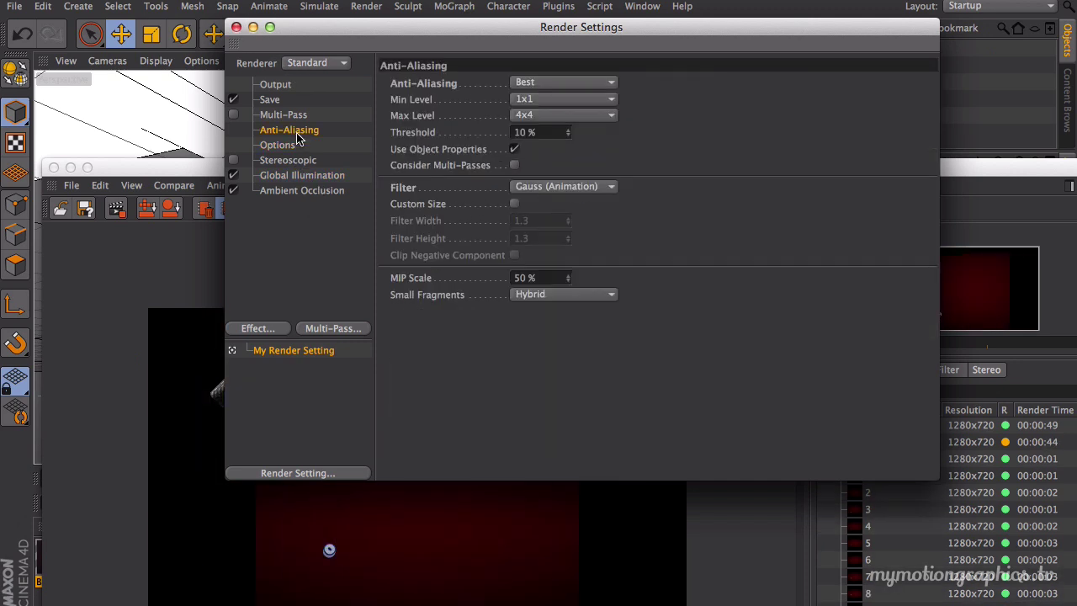
click(237, 27)
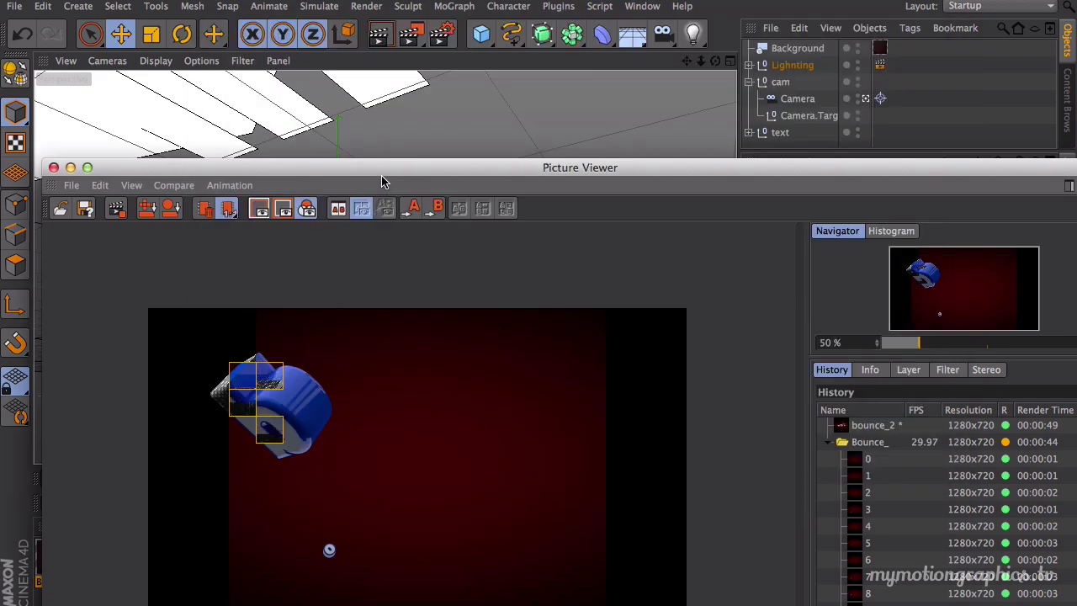
Reposition the Picture Viewer and examine the render history, collapsing and expanding the Bounce_ sequence.
drag(375, 167, 345, 7)
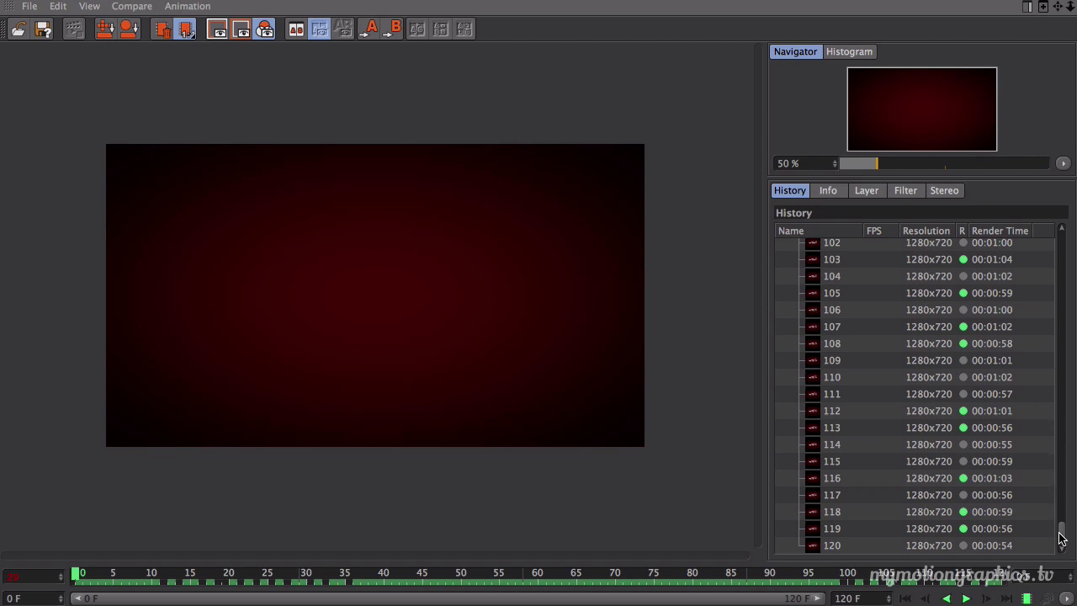
drag(1062, 539, 1071, 268)
scroll(845, 320, up, 7)
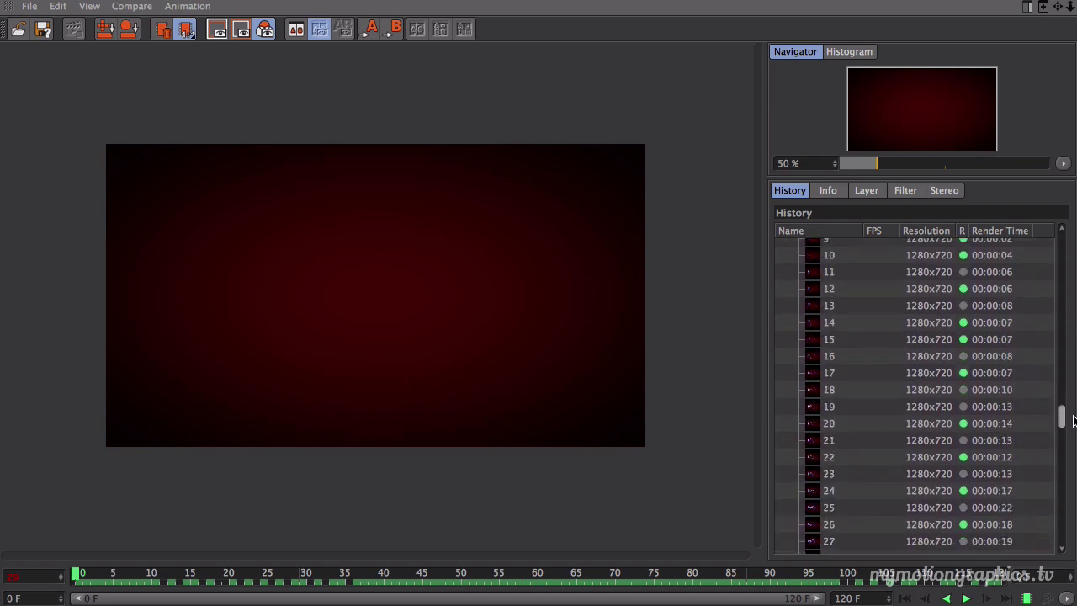
click(786, 296)
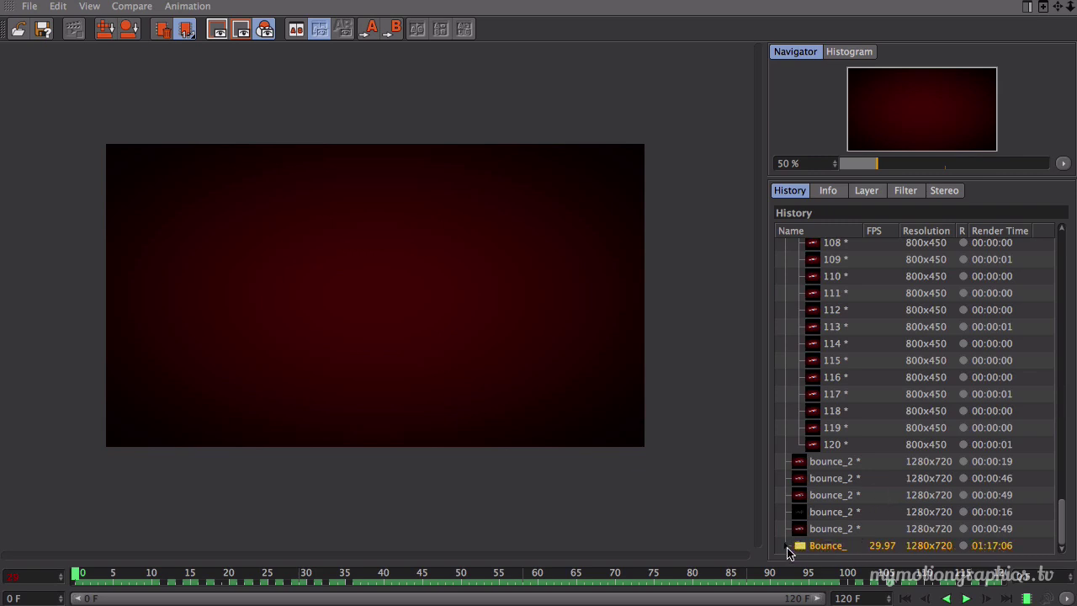
click(790, 548)
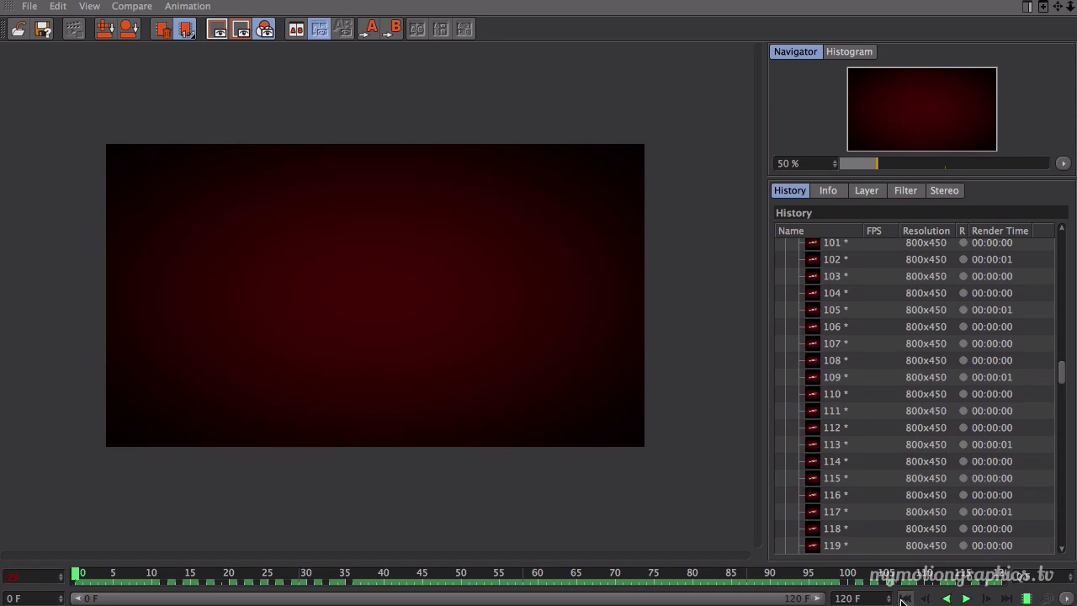